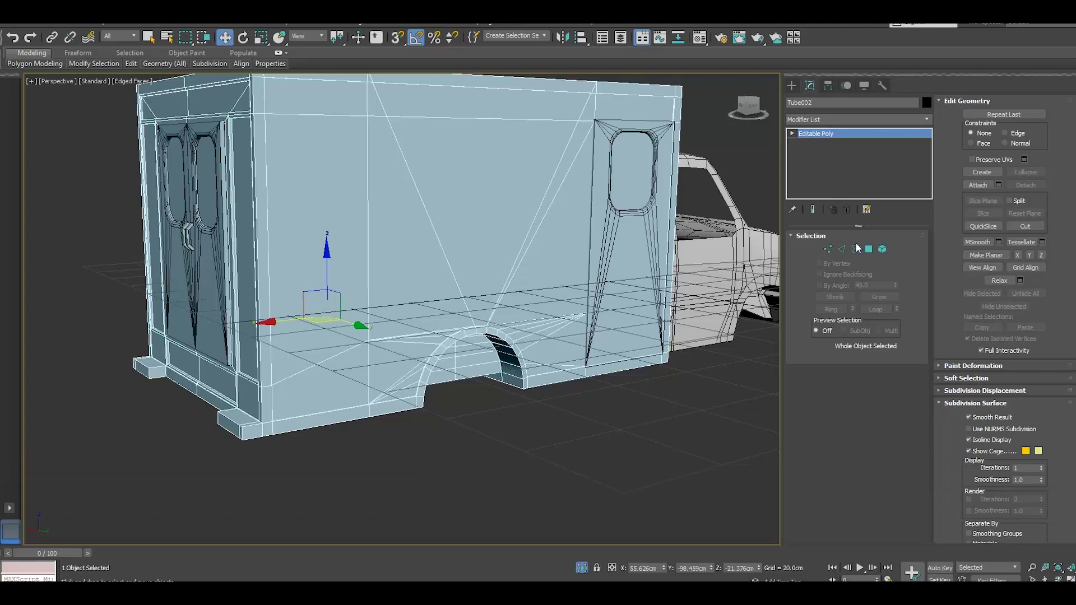
- In Vertex mode, raise the side panel's corner vertex on Z, then undo that move
{"action": "left_click", "coordinate": [827, 250]}
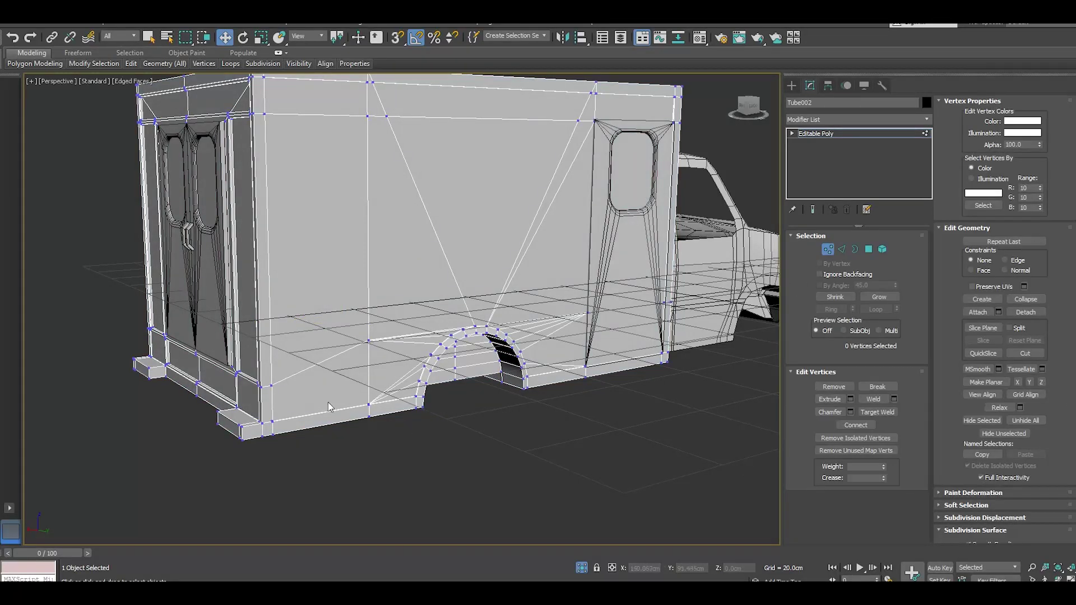
{"action": "left_click", "coordinate": [271, 387]}
{"action": "scroll", "coordinate": [273, 387], "scroll_direction": "up", "scroll_amount": 2}
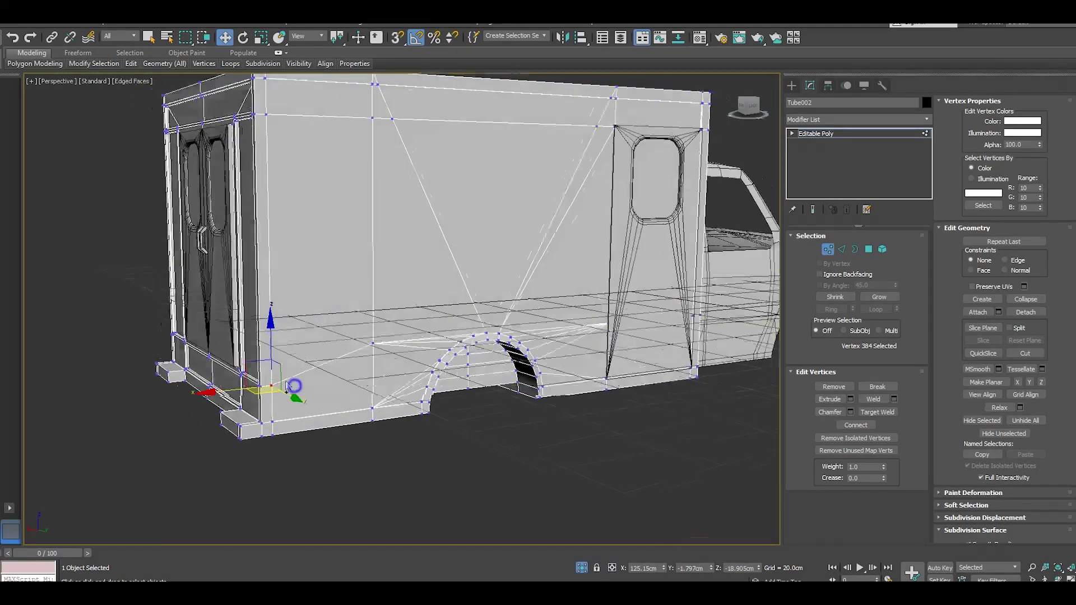
{"action": "scroll", "coordinate": [272, 386], "scroll_direction": "up", "scroll_amount": 2}
{"action": "scroll", "coordinate": [280, 383], "scroll_direction": "up", "scroll_amount": 2}
{"action": "scroll", "coordinate": [297, 378], "scroll_direction": "up", "scroll_amount": 2}
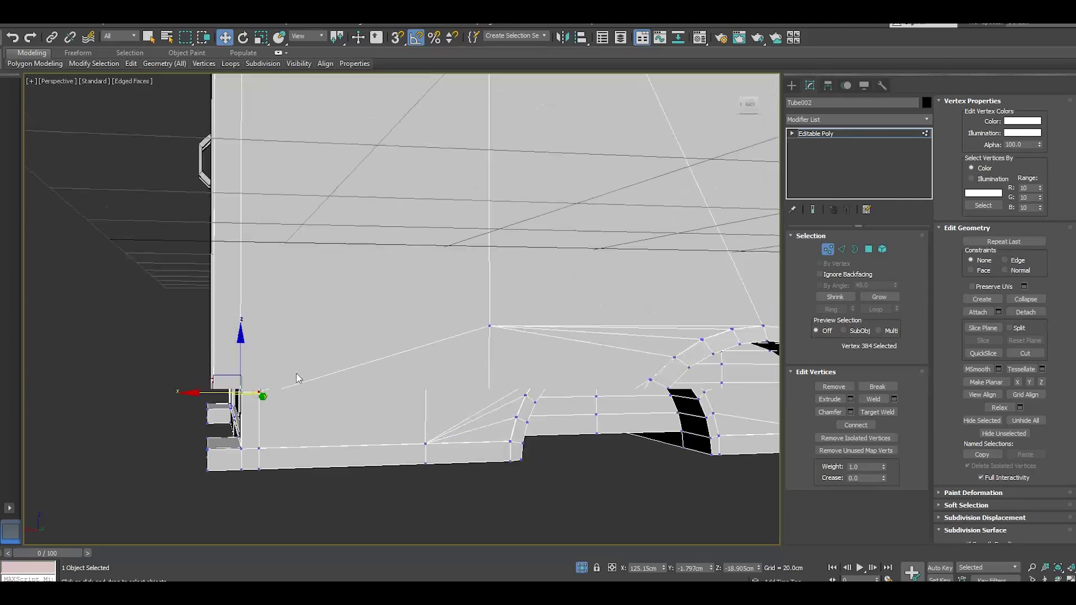
{"action": "scroll", "coordinate": [241, 363], "scroll_direction": "up", "scroll_amount": 2}
{"action": "left_click_drag", "start_coordinate": [240, 357], "coordinate": [242, 300]}
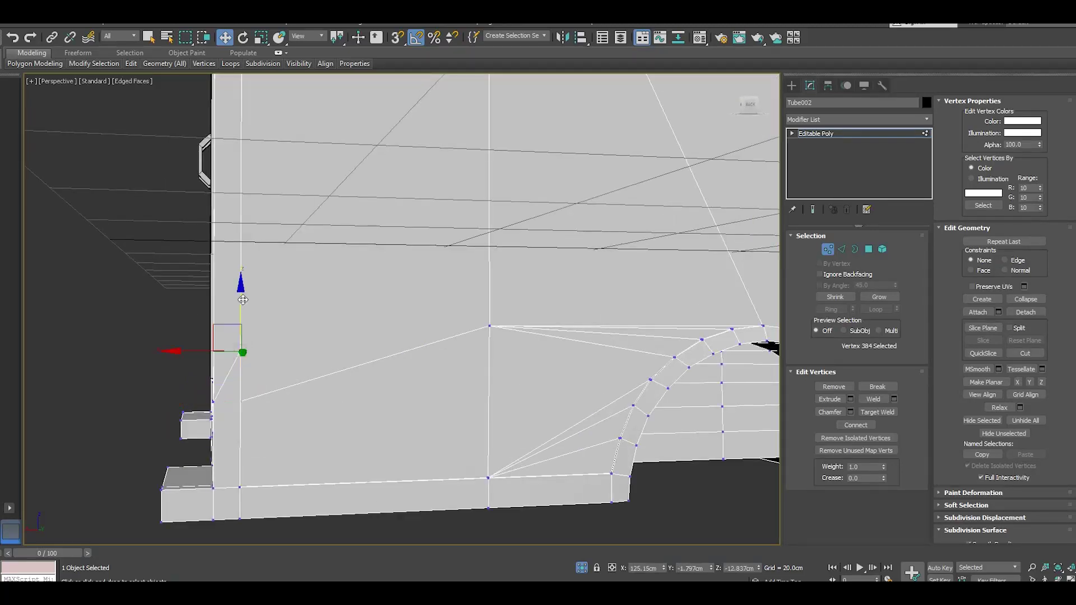
{"action": "mouse_move", "coordinate": [278, 426]}
{"action": "middle_mouse_down", "text": "alt"}
{"action": "mouse_move", "coordinate": [276, 415]}
{"action": "mouse_move", "coordinate": [239, 415]}
{"action": "middle_mouse_up", "text": "alt"}
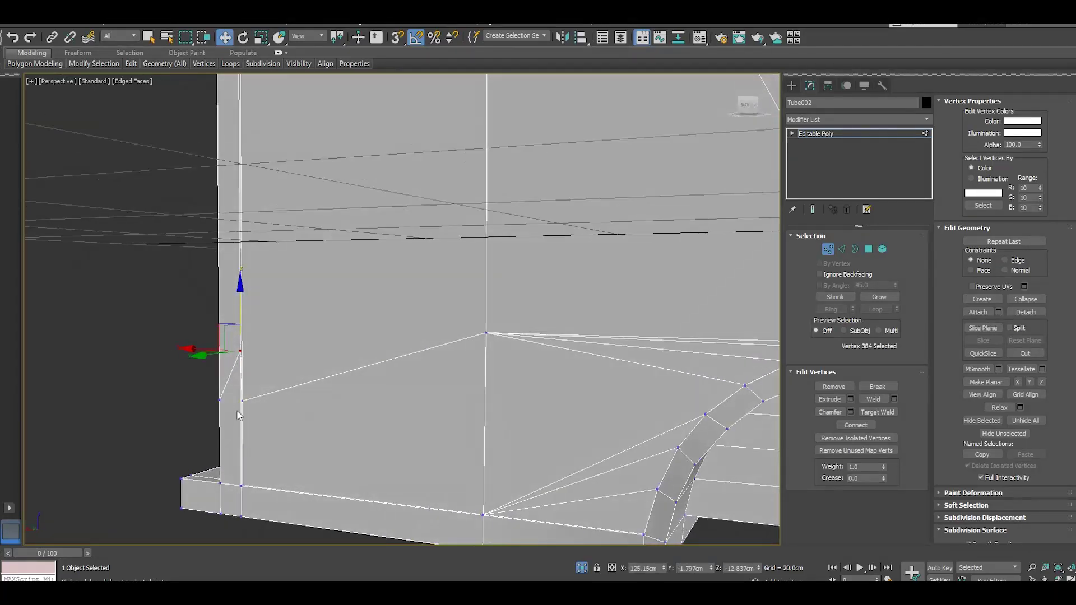
{"action": "scroll", "coordinate": [241, 411], "scroll_direction": "up", "scroll_amount": 3}
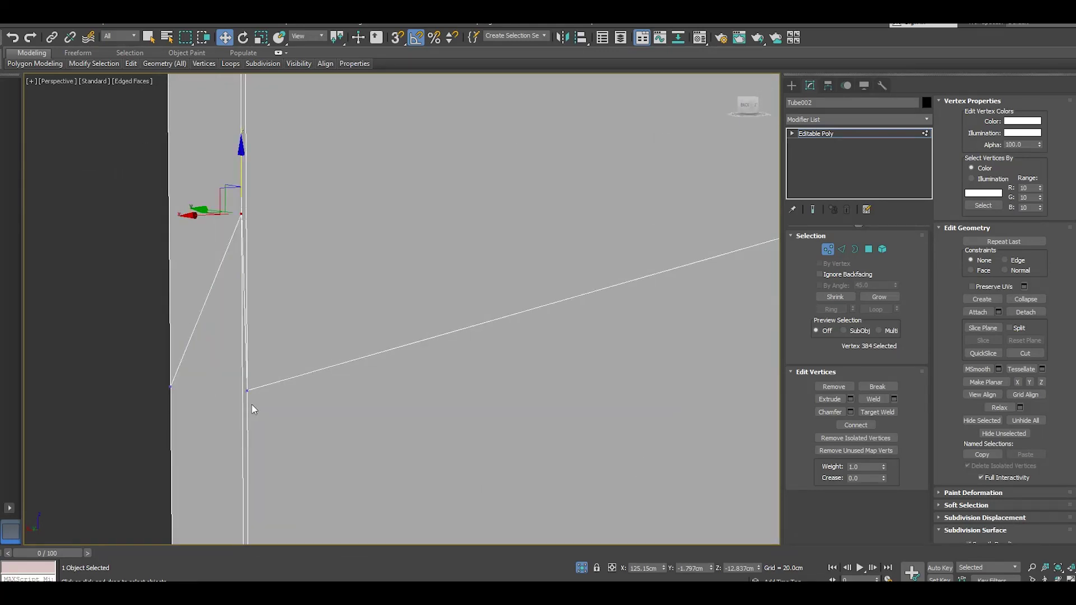
{"action": "left_click", "coordinate": [12, 40]}
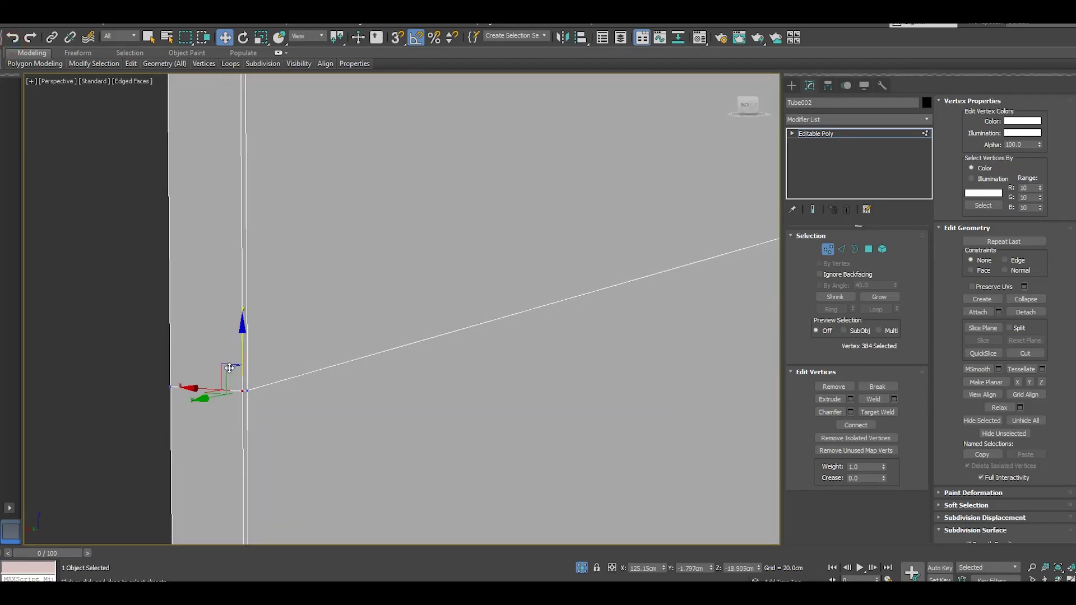
- Raise the other vertex on the panel edge until the edge across the panel runs level
{"action": "left_click", "coordinate": [265, 389]}
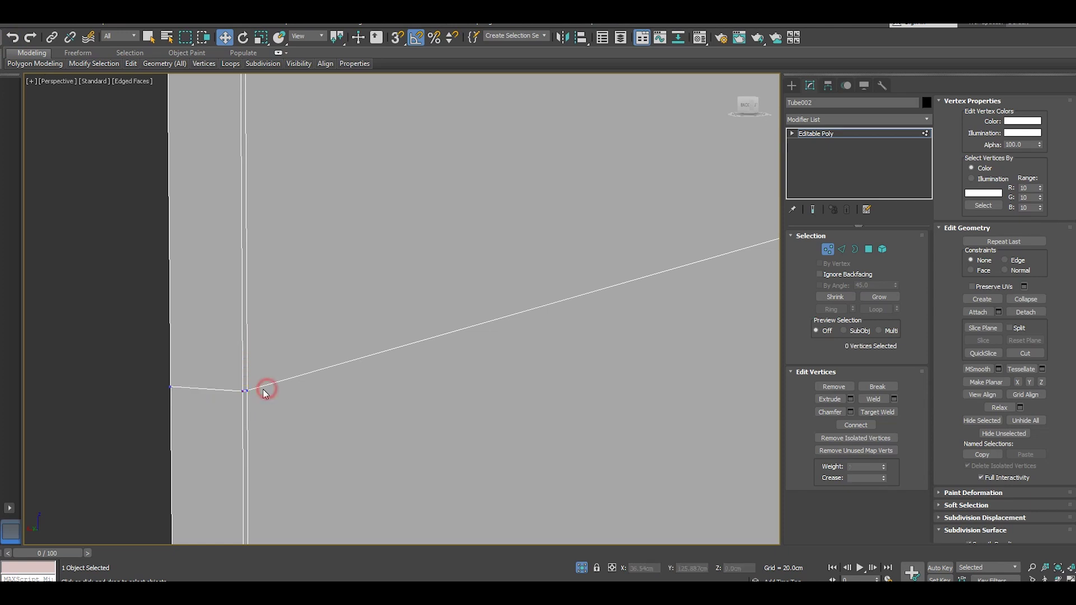
{"action": "left_click", "coordinate": [247, 391]}
{"action": "scroll", "coordinate": [267, 346], "scroll_direction": "down", "scroll_amount": 5}
{"action": "scroll", "coordinate": [298, 351], "scroll_direction": "up", "scroll_amount": 1}
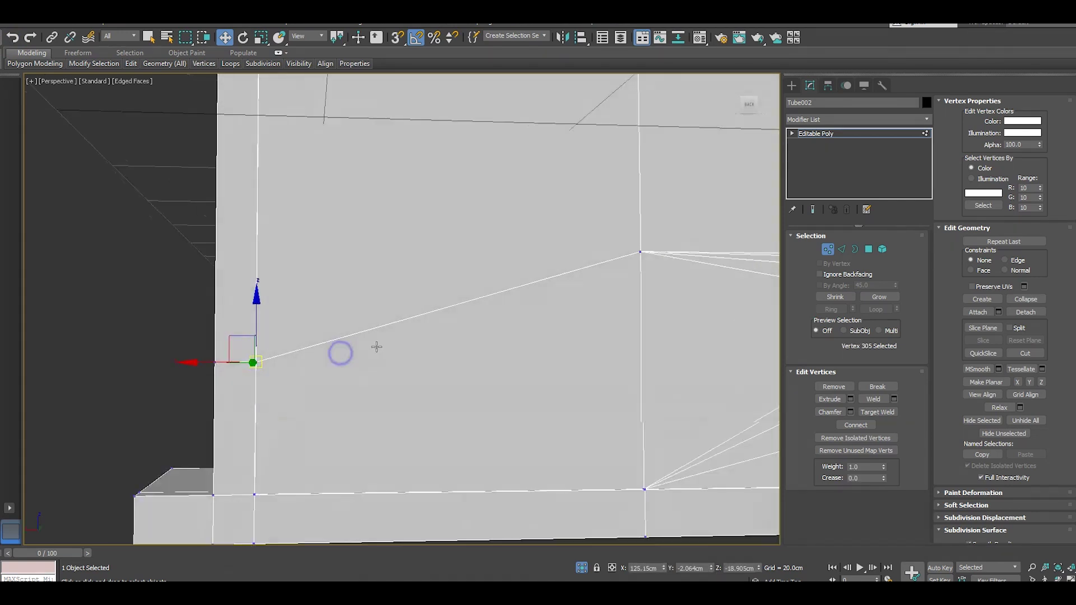
{"action": "left_click_drag", "start_coordinate": [259, 294], "coordinate": [263, 202]}
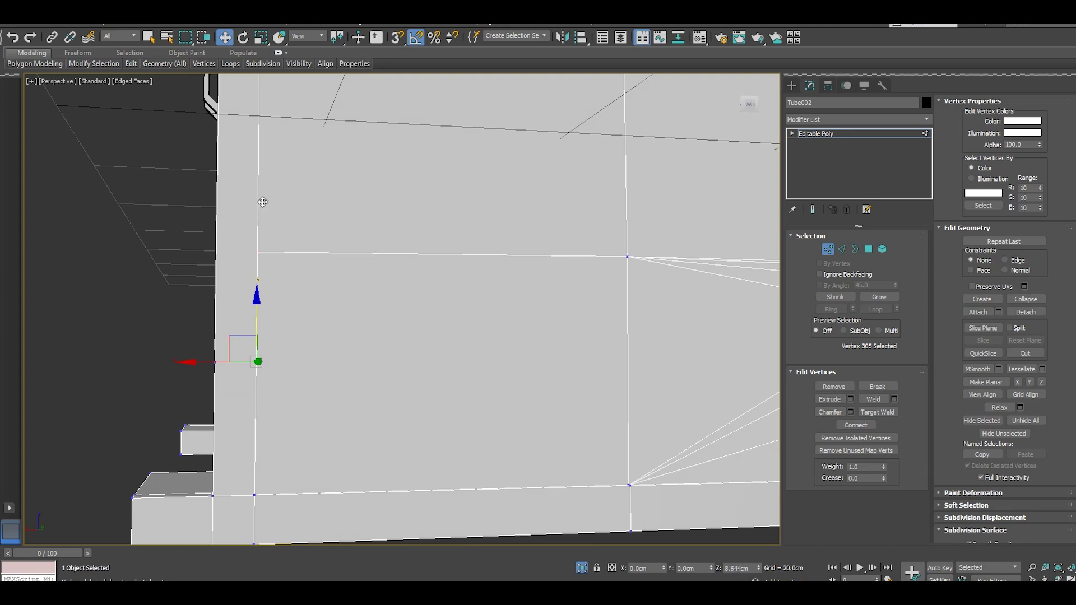
{"action": "scroll", "coordinate": [264, 202], "scroll_direction": "down", "scroll_amount": 4}
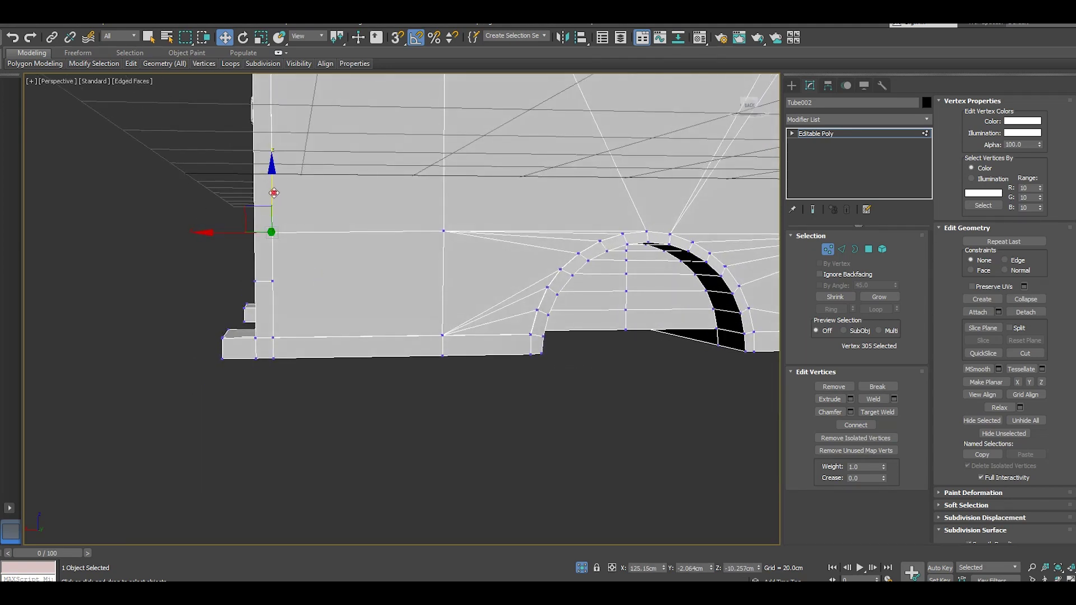
{"action": "left_click_drag", "start_coordinate": [273, 193], "coordinate": [272, 193]}
{"action": "scroll", "coordinate": [428, 275], "scroll_direction": "down", "scroll_amount": 2}
{"action": "scroll", "coordinate": [452, 281], "scroll_direction": "down", "scroll_amount": 2}
{"action": "scroll", "coordinate": [280, 224], "scroll_direction": "up", "scroll_amount": 3}
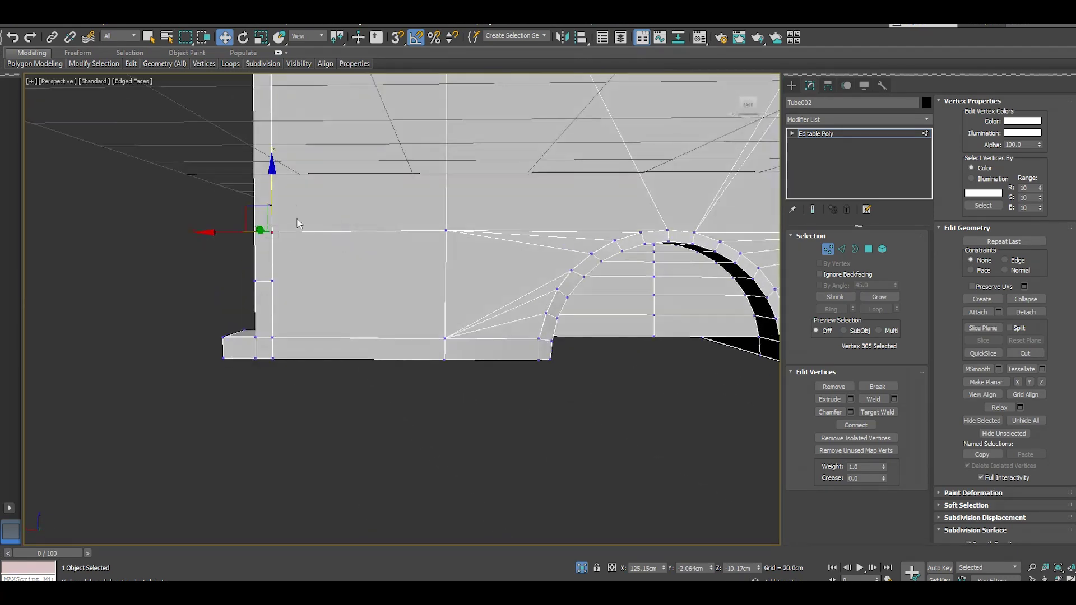
{"action": "left_click", "coordinate": [271, 192]}
{"action": "left_click_drag", "start_coordinate": [270, 192], "coordinate": [273, 190]}
- Inset the cab's flat side panel face by 0.76 cm
{"action": "left_click", "coordinate": [869, 249]}
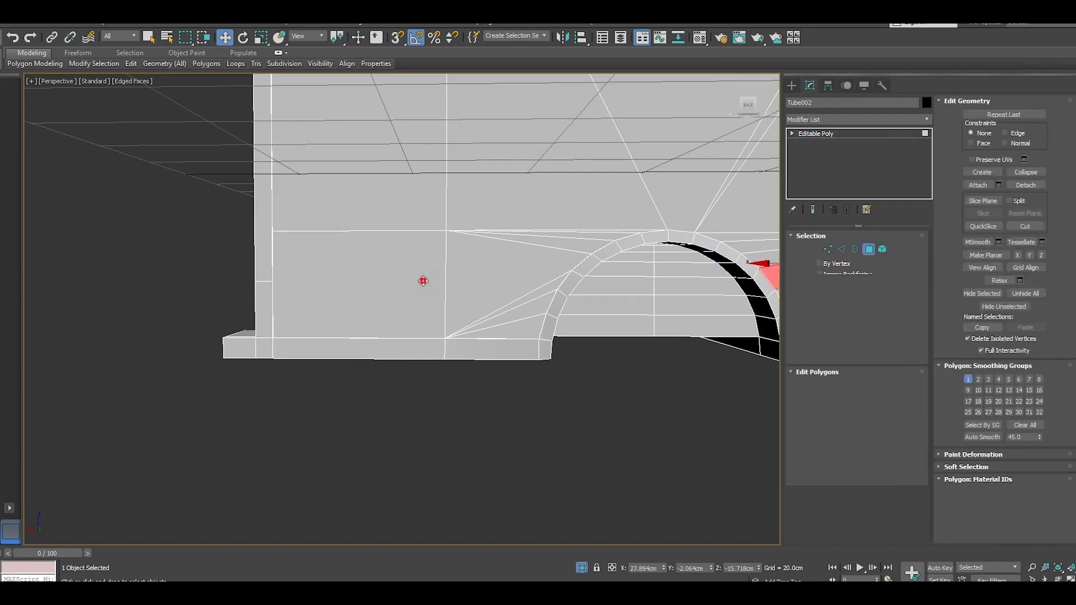
{"action": "left_click", "coordinate": [400, 297]}
{"action": "scroll", "coordinate": [399, 294], "scroll_direction": "up", "scroll_amount": 5}
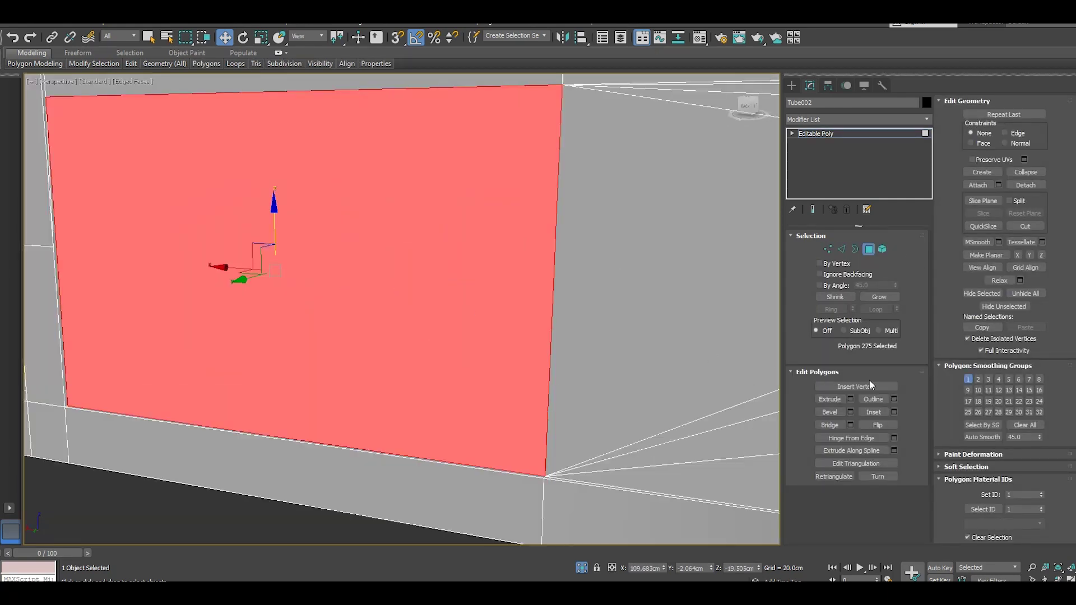
{"action": "left_click", "coordinate": [894, 412]}
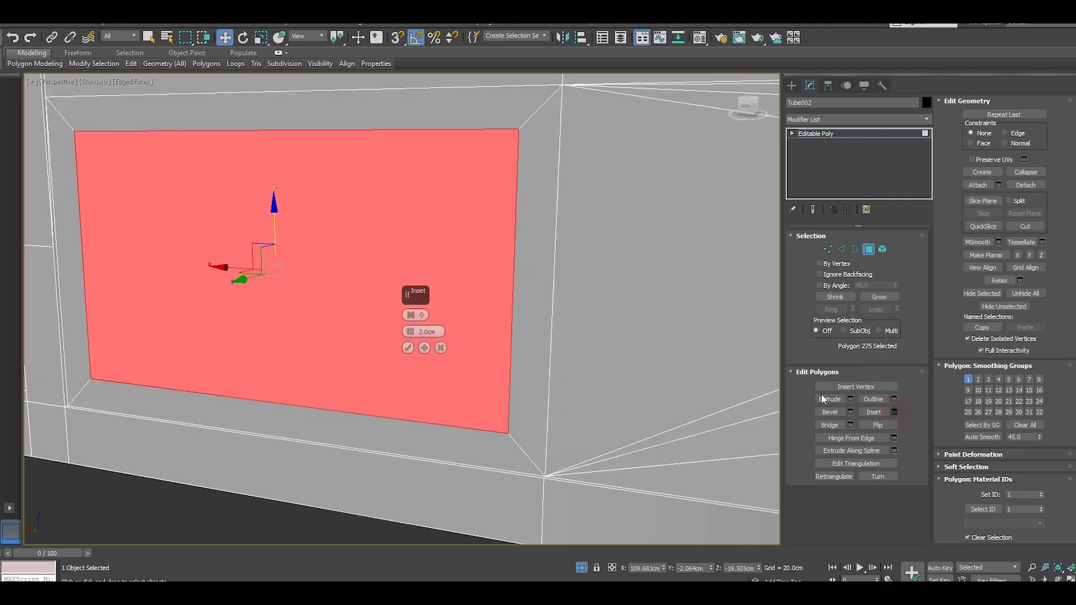
{"action": "left_click_drag", "start_coordinate": [413, 332], "coordinate": [408, 351]}
{"action": "left_click", "coordinate": [409, 348]}
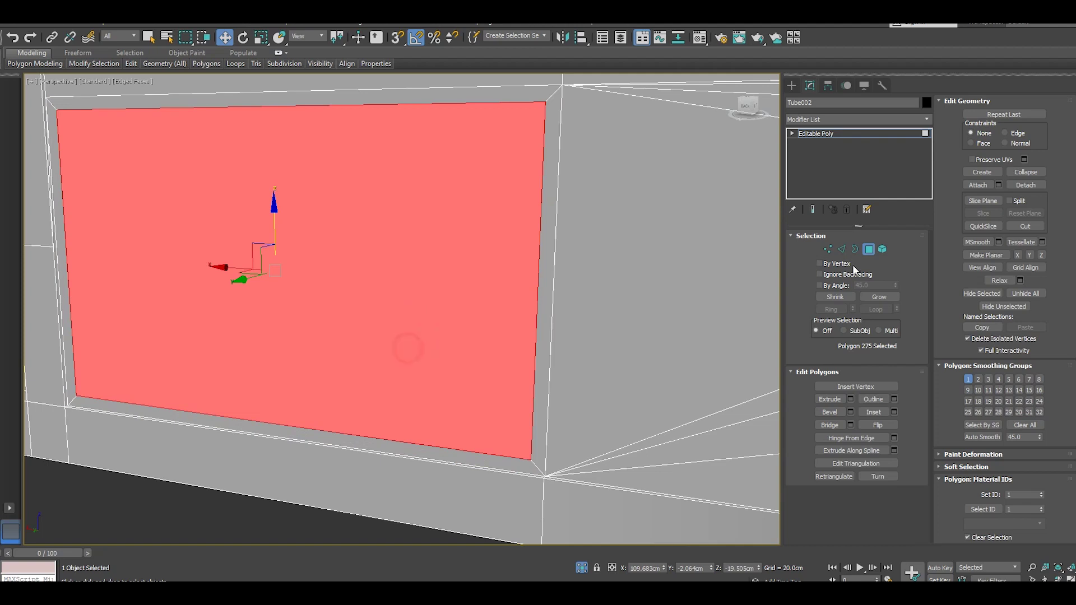
- Extrude the inset's border edges -1.331 cm deep and 0.047 cm wide, then select the window face
{"action": "left_click", "coordinate": [841, 249], "text": "ctrl"}
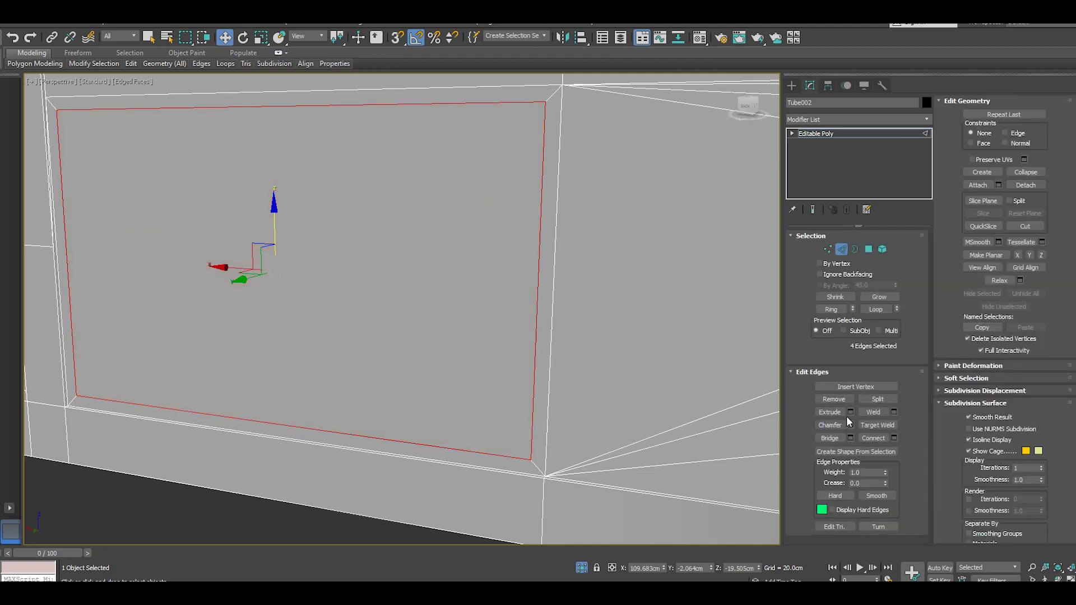
{"action": "left_click", "coordinate": [851, 411]}
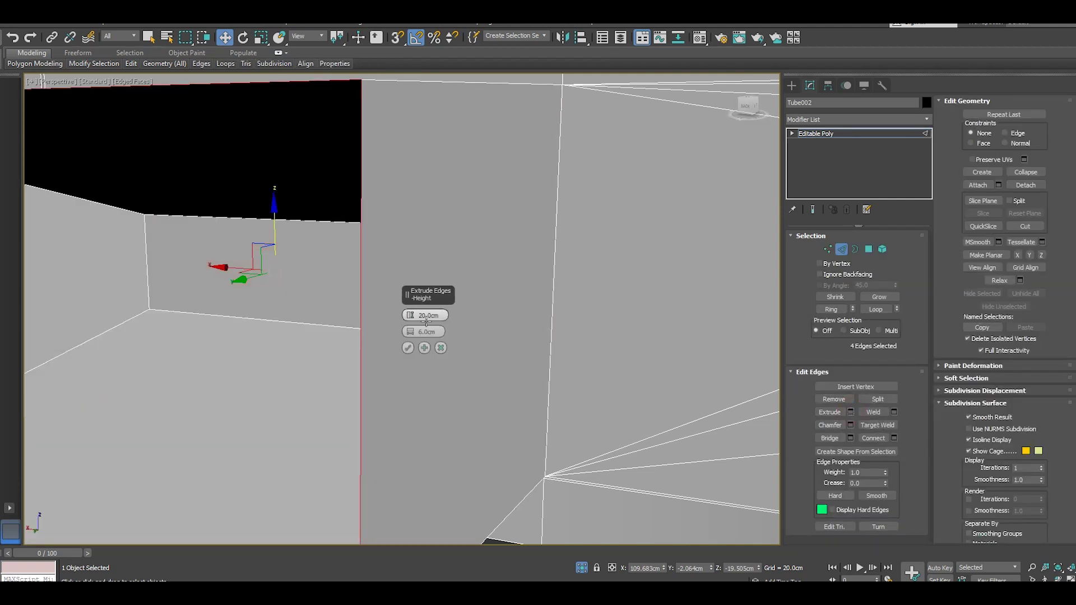
{"action": "left_click_drag", "start_coordinate": [411, 315], "coordinate": [440, 368]}
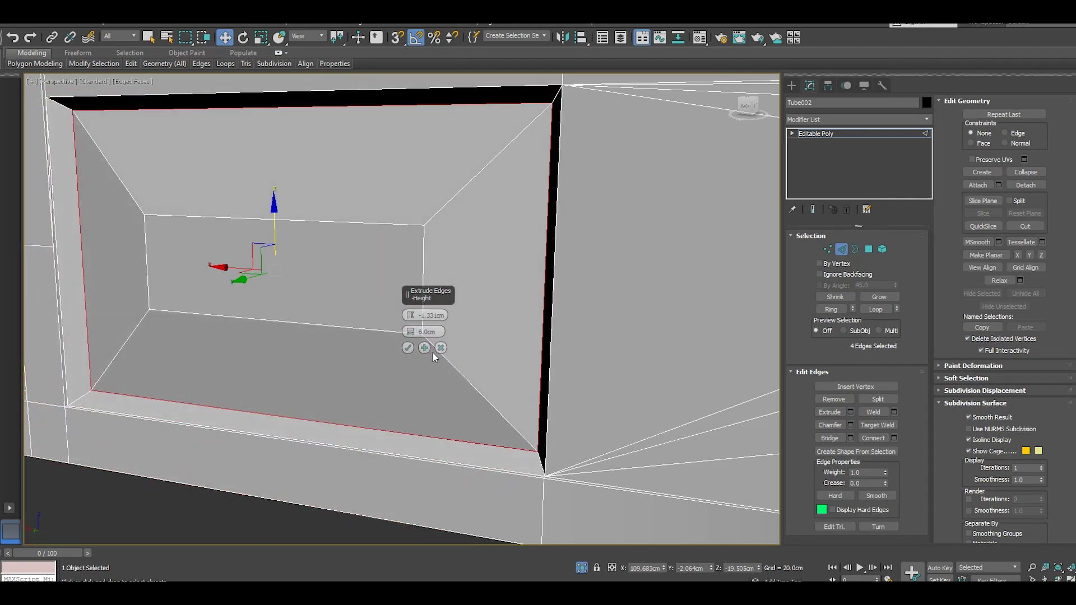
{"action": "left_click_drag", "start_coordinate": [412, 331], "coordinate": [425, 349]}
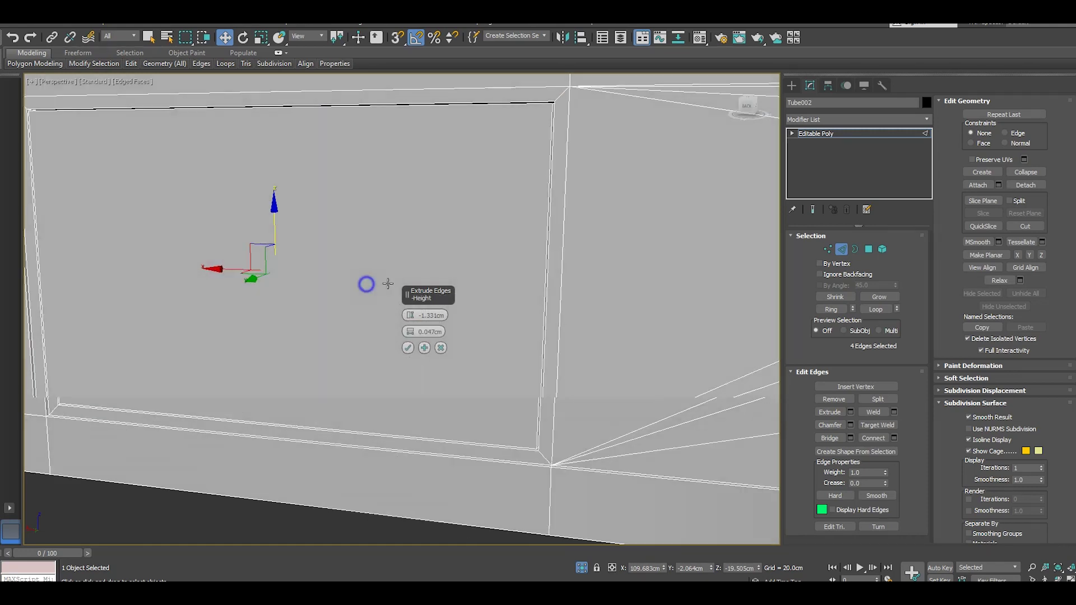
{"action": "middle_click_drag", "start_coordinate": [388, 284], "coordinate": [460, 341], "text": "alt"}
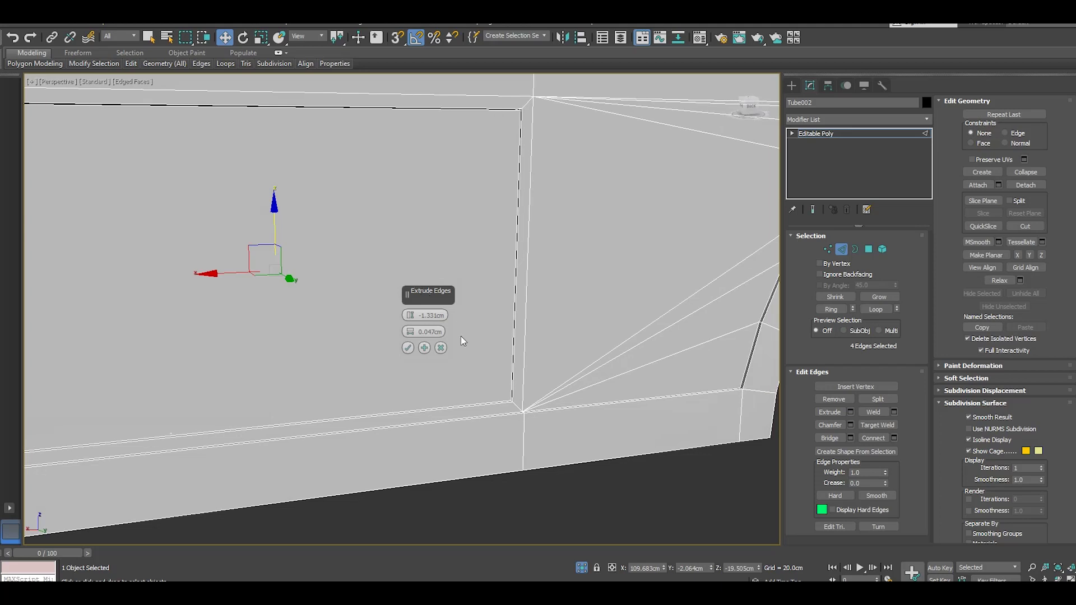
{"action": "left_click", "coordinate": [408, 348]}
{"action": "left_click", "coordinate": [868, 250]}
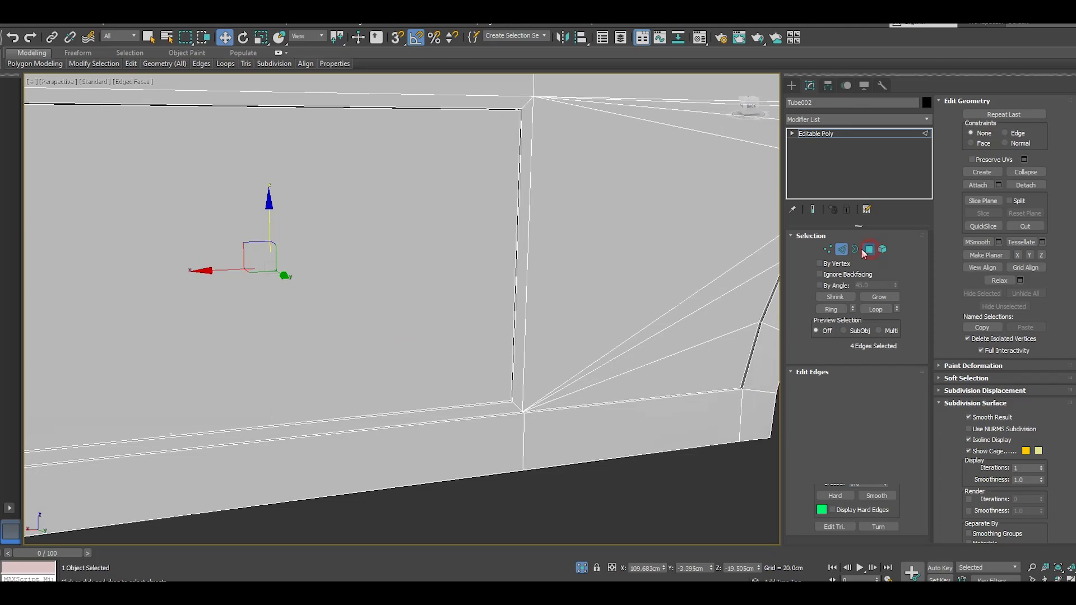
{"action": "left_click", "coordinate": [400, 214]}
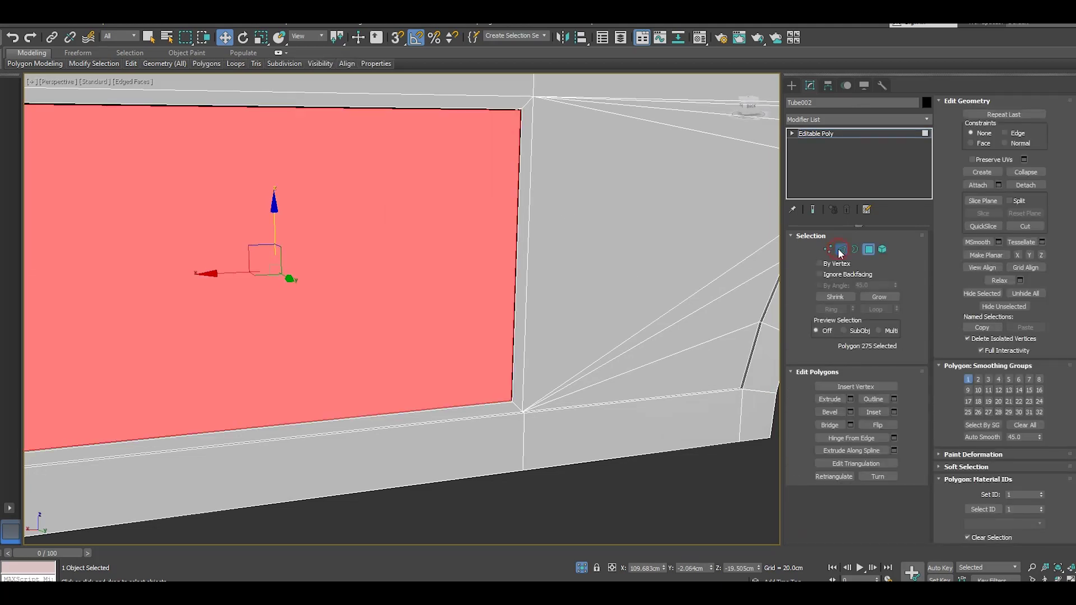
- Chamfer the recessed window's four border edges by about 0.164 cm, doubling them into eight edges
{"action": "left_click", "coordinate": [840, 249]}
{"action": "left_click", "coordinate": [850, 424]}
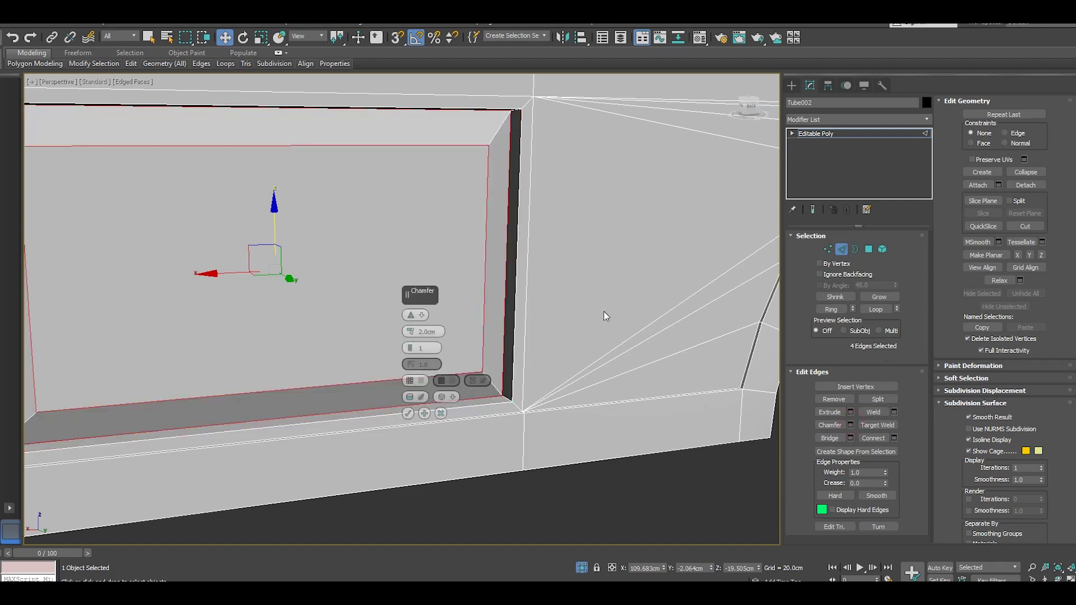
{"action": "mouse_move", "coordinate": [604, 311]}
{"action": "middle_mouse_down", "text": "alt"}
{"action": "mouse_move", "coordinate": [546, 303]}
{"action": "mouse_move", "coordinate": [368, 328]}
{"action": "middle_mouse_up", "text": "alt"}
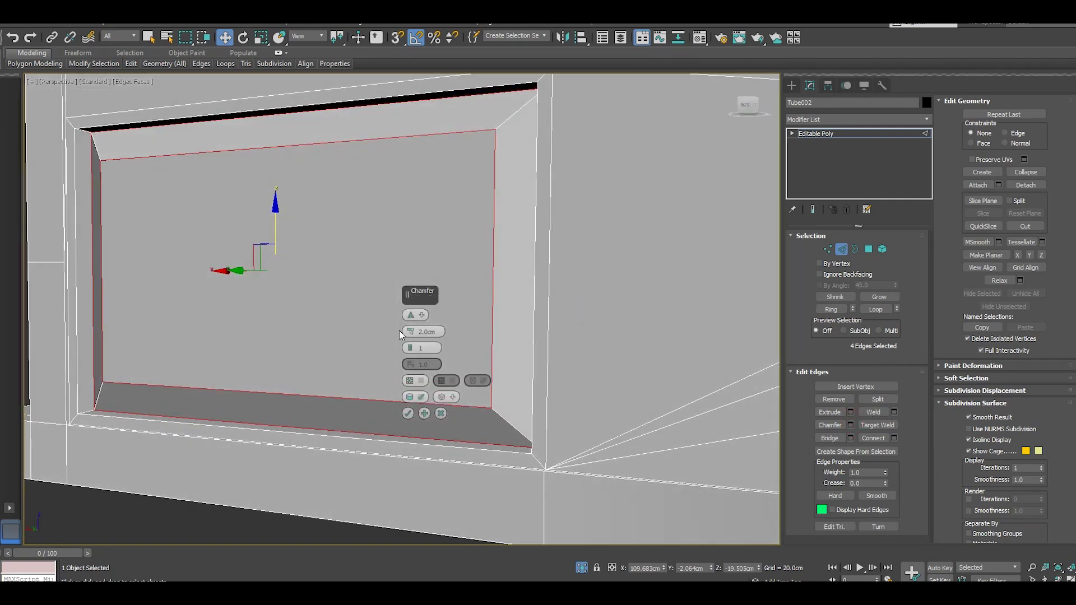
{"action": "left_click_drag", "start_coordinate": [410, 332], "coordinate": [414, 336]}
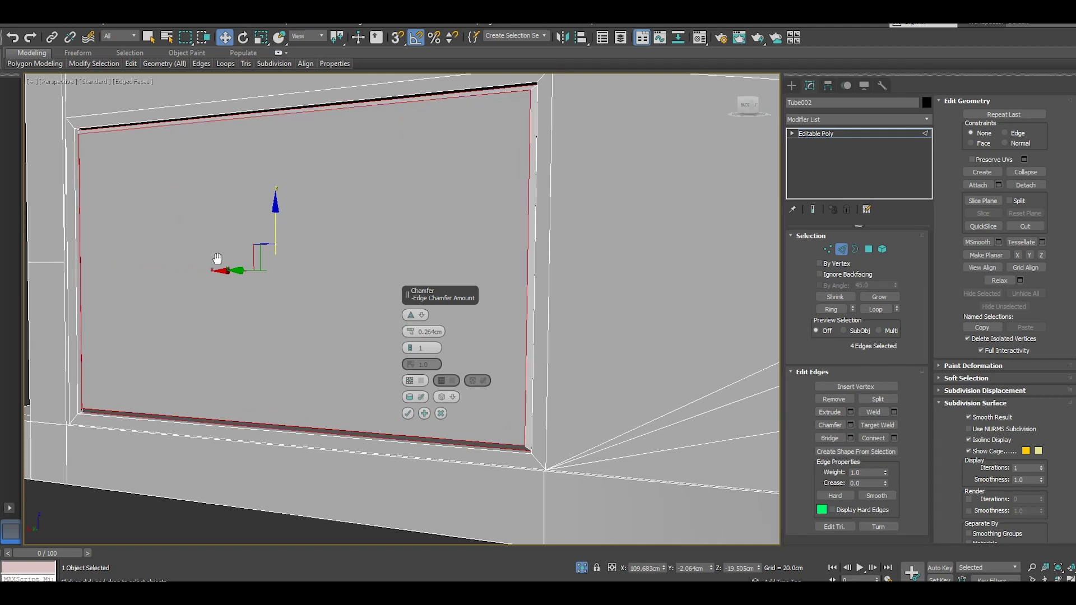
{"action": "mouse_move", "coordinate": [414, 342]}
{"action": "middle_mouse_down", "text": "alt"}
{"action": "mouse_move", "coordinate": [284, 294]}
{"action": "mouse_move", "coordinate": [191, 212]}
{"action": "middle_mouse_up", "text": "alt"}
{"action": "scroll", "coordinate": [191, 212], "scroll_direction": "up", "scroll_amount": 3}
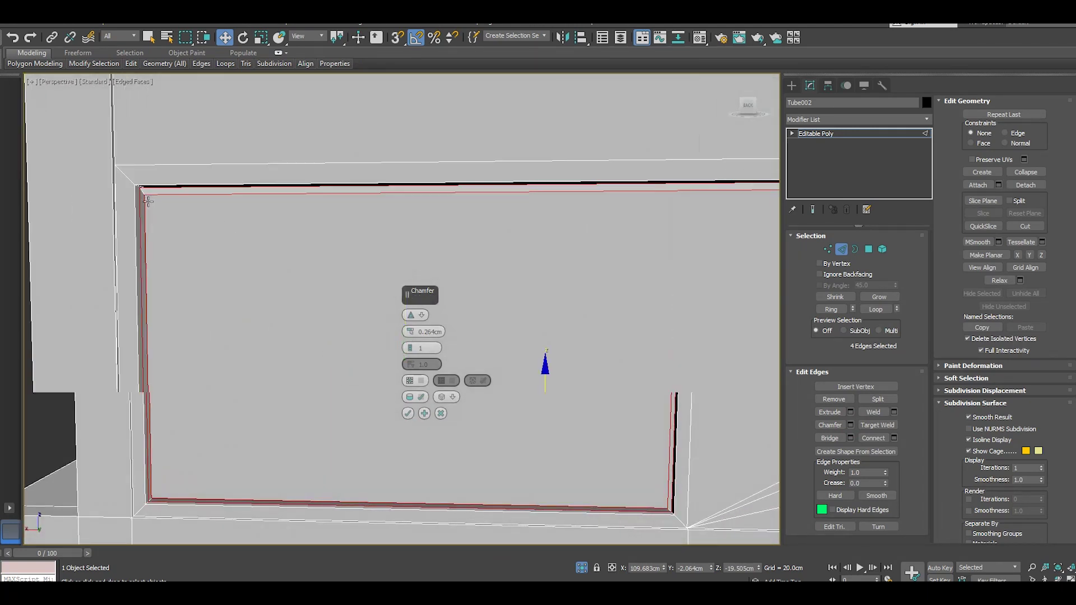
{"action": "scroll", "coordinate": [192, 212], "scroll_direction": "up", "scroll_amount": 2}
{"action": "left_click_drag", "start_coordinate": [411, 333], "coordinate": [413, 336]}
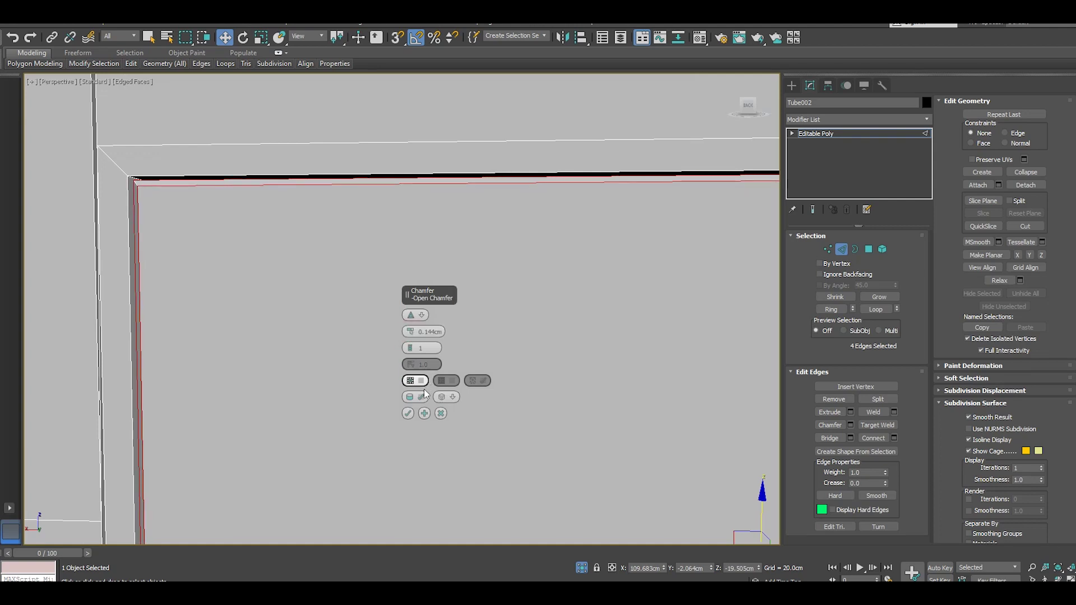
{"action": "left_click", "coordinate": [408, 413]}
{"action": "scroll", "coordinate": [204, 173], "scroll_direction": "down", "scroll_amount": 4}
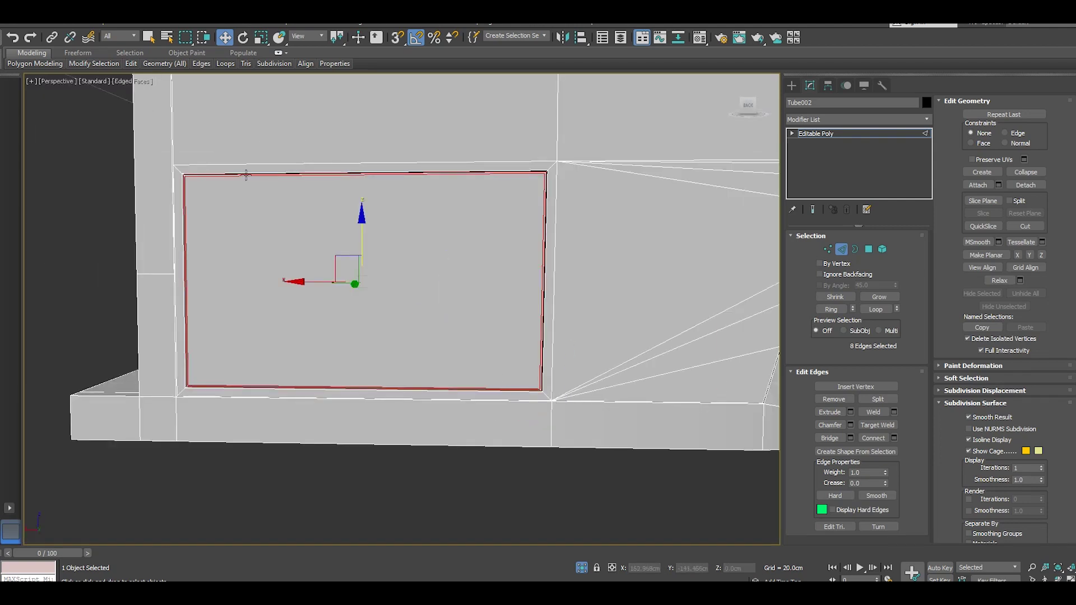
{"action": "left_click", "coordinate": [241, 171]}
- Select the stray corner vertex on the panel frame in Vertex mode
{"action": "mouse_move", "coordinate": [313, 226]}
{"action": "middle_mouse_down", "text": "alt"}
{"action": "mouse_move", "coordinate": [349, 238]}
{"action": "mouse_move", "coordinate": [274, 305]}
{"action": "middle_mouse_up", "text": "alt"}
{"action": "scroll", "coordinate": [355, 241], "scroll_direction": "down", "scroll_amount": 3}
{"action": "scroll", "coordinate": [354, 241], "scroll_direction": "up", "scroll_amount": 3}
{"action": "scroll", "coordinate": [223, 334], "scroll_direction": "up", "scroll_amount": 5}
{"action": "scroll", "coordinate": [265, 352], "scroll_direction": "up", "scroll_amount": 2}
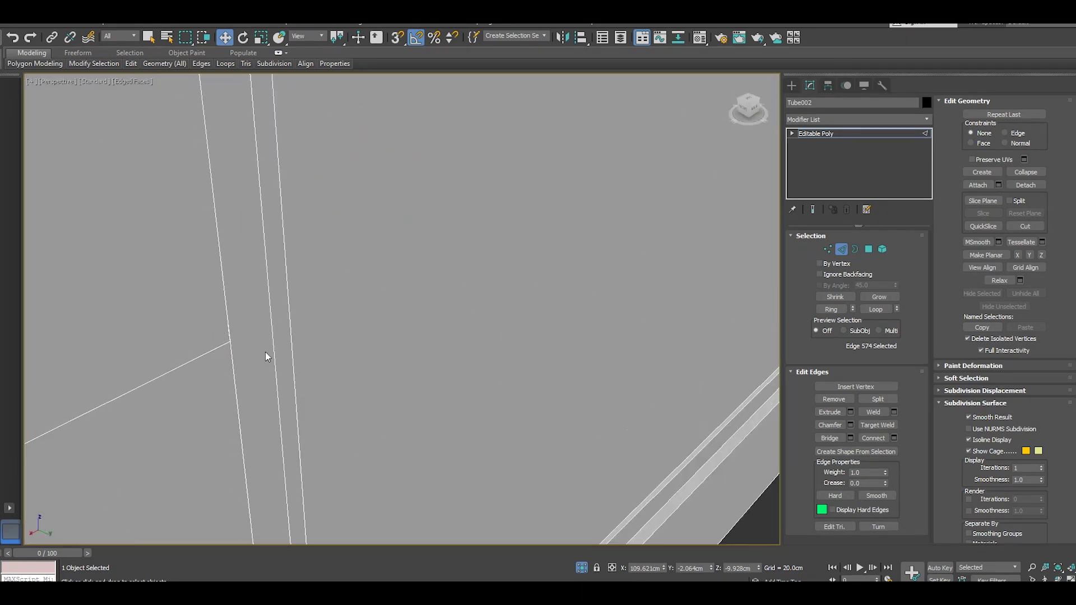
{"action": "scroll", "coordinate": [255, 336], "scroll_direction": "down", "scroll_amount": 3}
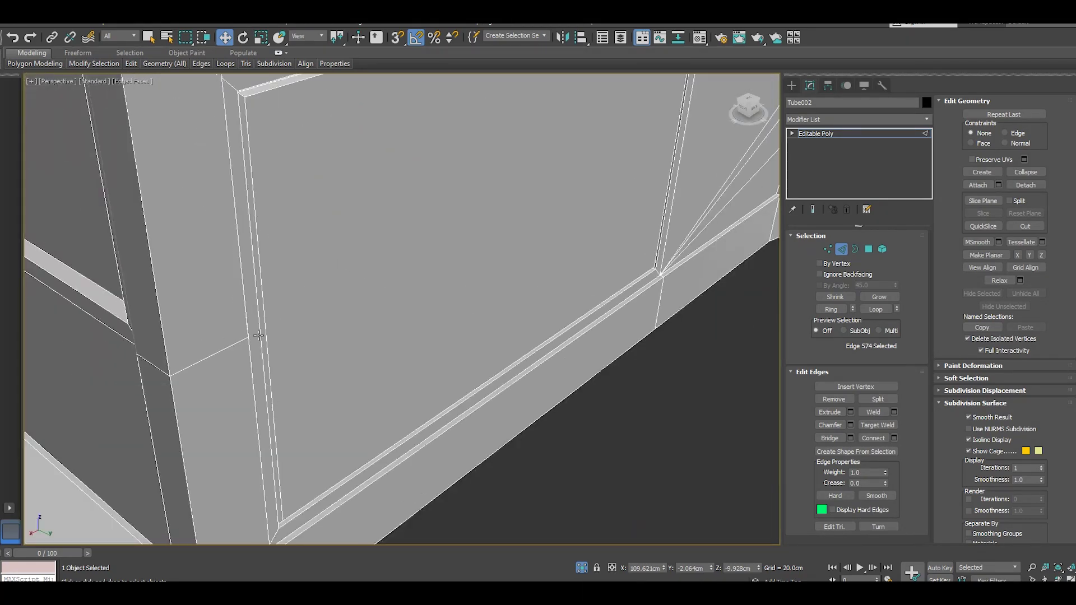
{"action": "scroll", "coordinate": [259, 335], "scroll_direction": "down", "scroll_amount": 3}
{"action": "middle_click_drag", "start_coordinate": [263, 312], "coordinate": [437, 312], "text": "alt"}
{"action": "scroll", "coordinate": [432, 309], "scroll_direction": "up", "scroll_amount": 3}
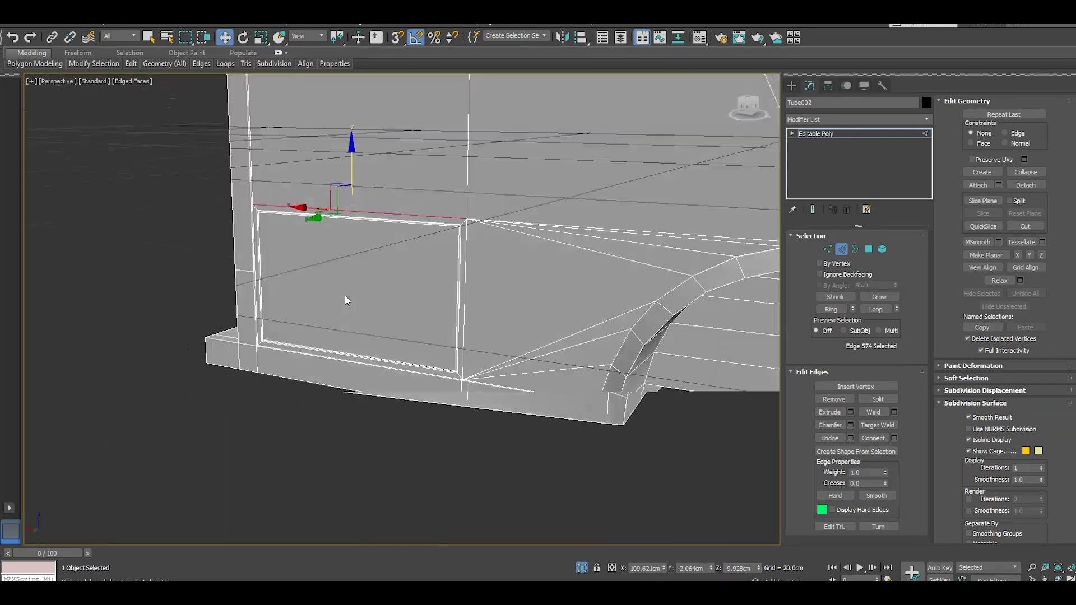
{"action": "scroll", "coordinate": [268, 274], "scroll_direction": "up", "scroll_amount": 2}
{"action": "scroll", "coordinate": [268, 274], "scroll_direction": "up", "scroll_amount": 2}
{"action": "scroll", "coordinate": [266, 272], "scroll_direction": "up", "scroll_amount": 1}
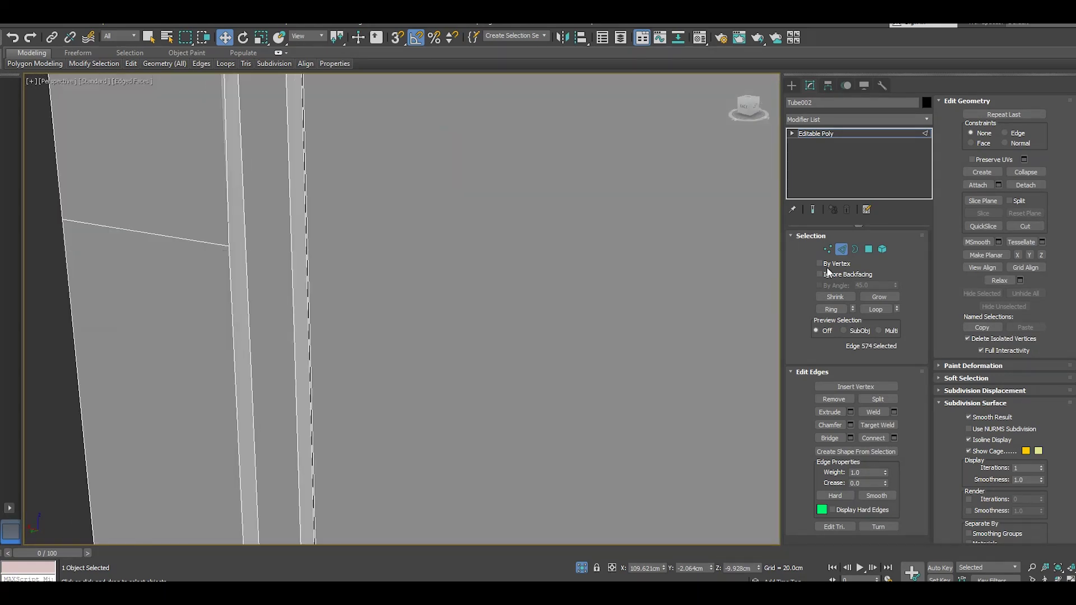
{"action": "left_click", "coordinate": [828, 250]}
{"action": "left_click", "coordinate": [238, 247]}
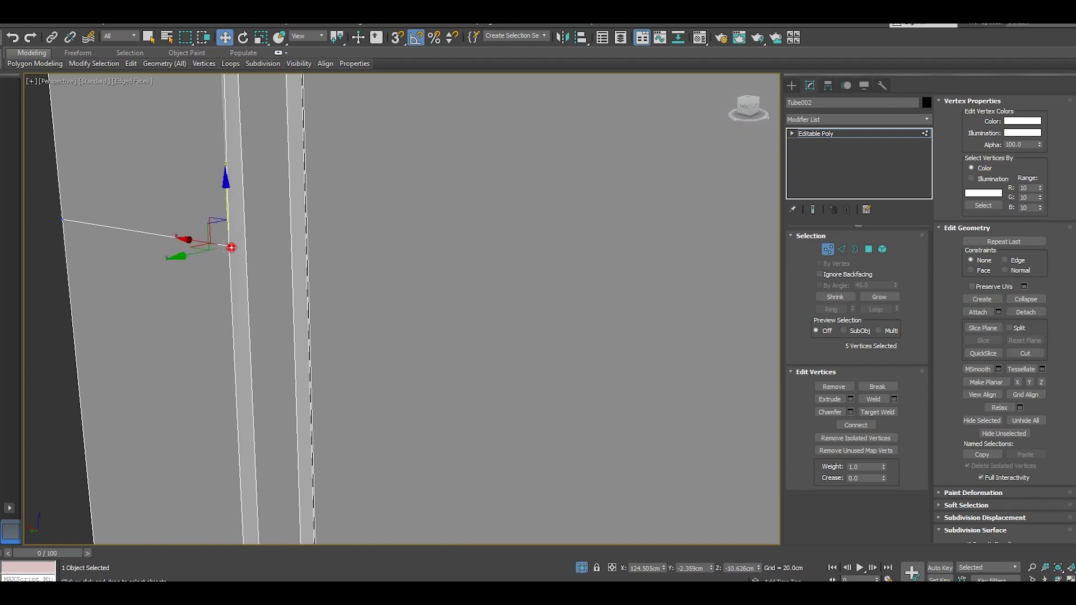
{"action": "scroll", "coordinate": [245, 244], "scroll_direction": "down", "scroll_amount": 2}
{"action": "scroll", "coordinate": [245, 247], "scroll_direction": "down", "scroll_amount": 1}
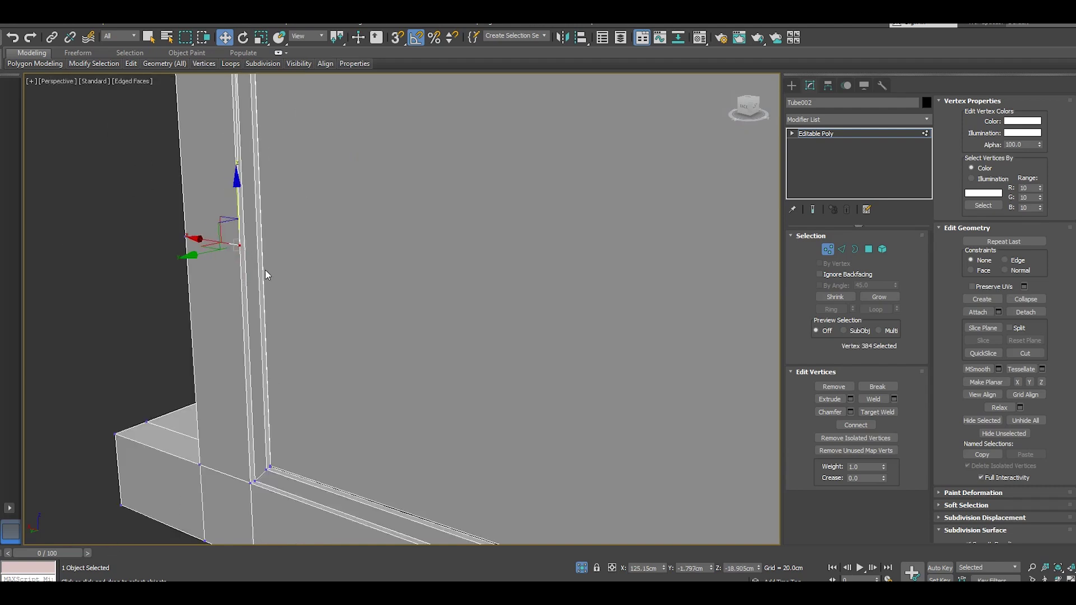
{"action": "scroll", "coordinate": [258, 397], "scroll_direction": "down", "scroll_amount": 2}
- Target Weld the stray vertex onto the frame corner, then clear the vertex selection
{"action": "right_click", "coordinate": [258, 390]}
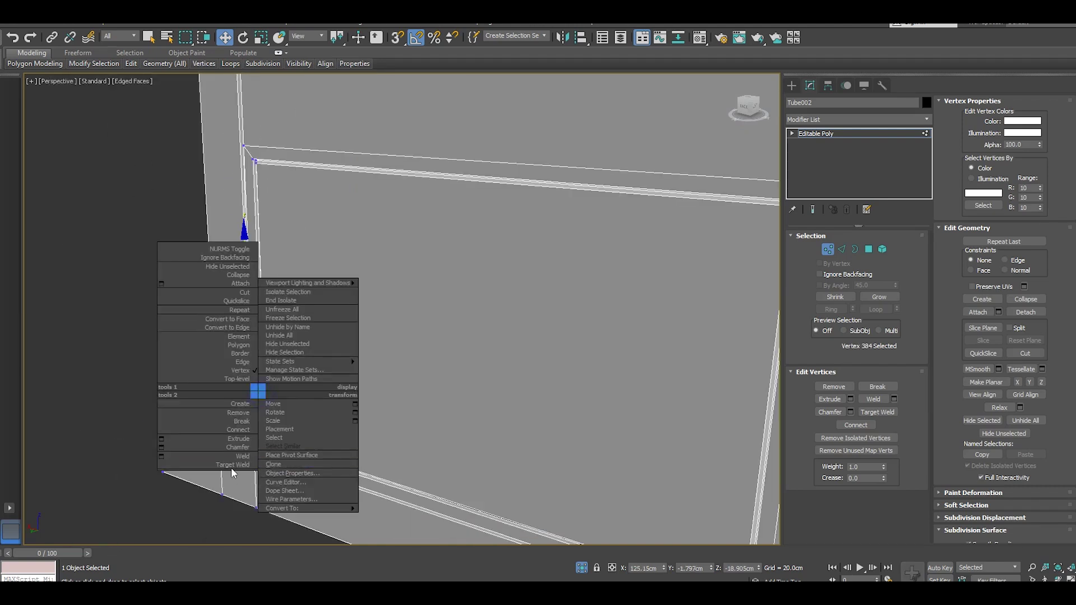
{"action": "left_click", "coordinate": [232, 467]}
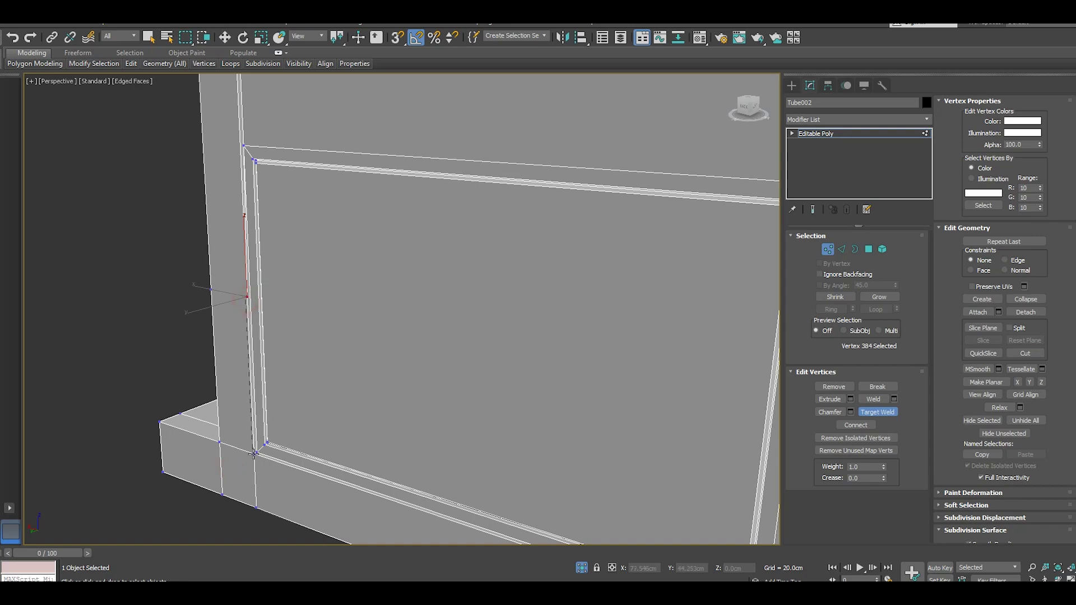
{"action": "left_click", "coordinate": [254, 453]}
{"action": "middle_click_drag", "start_coordinate": [250, 447], "coordinate": [288, 451], "text": "alt"}
{"action": "key", "text": "w"}
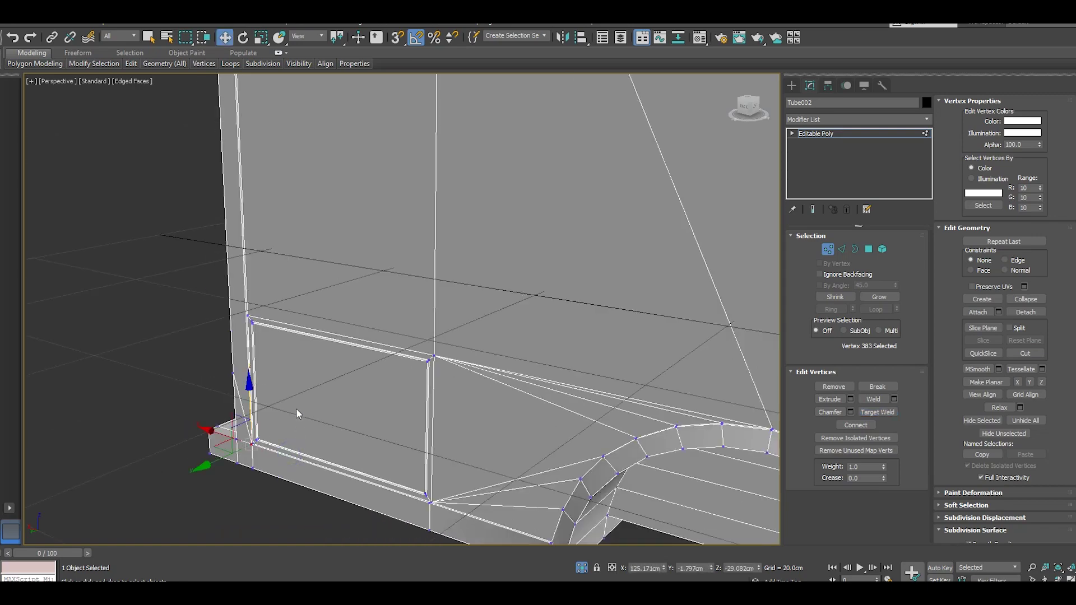
{"action": "scroll", "coordinate": [300, 414], "scroll_direction": "down", "scroll_amount": 2}
{"action": "scroll", "coordinate": [336, 420], "scroll_direction": "down", "scroll_amount": 2}
{"action": "scroll", "coordinate": [365, 428], "scroll_direction": "down", "scroll_amount": 3}
{"action": "scroll", "coordinate": [378, 443], "scroll_direction": "down", "scroll_amount": 2}
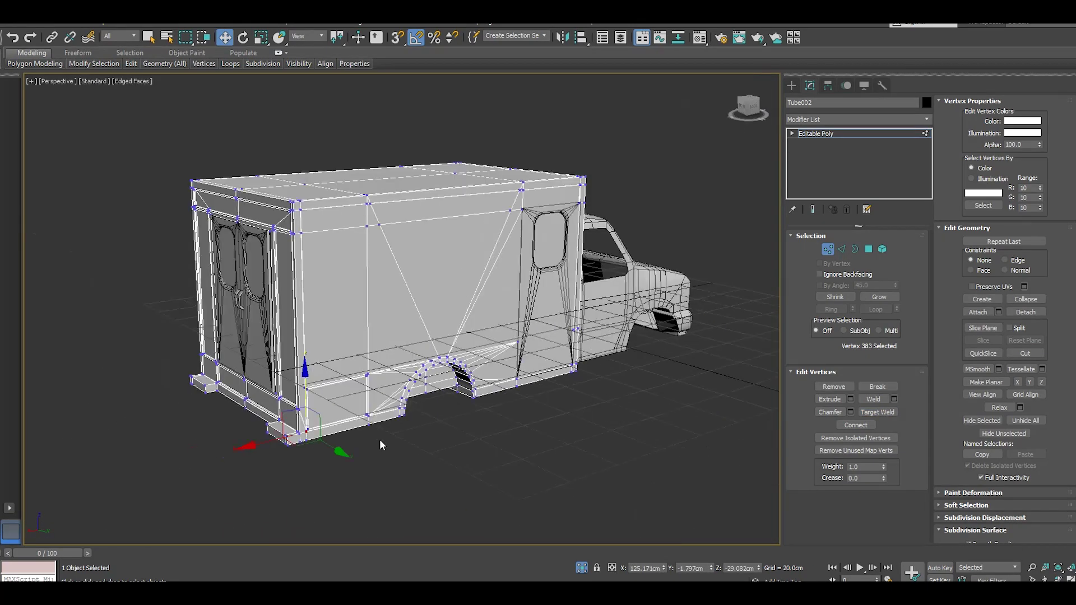
{"action": "left_click", "coordinate": [441, 458]}
- Exit vertex editing, deselect the truck body, and switch to the Front view
{"action": "middle_click_drag", "start_coordinate": [467, 294], "coordinate": [623, 294], "text": "alt"}
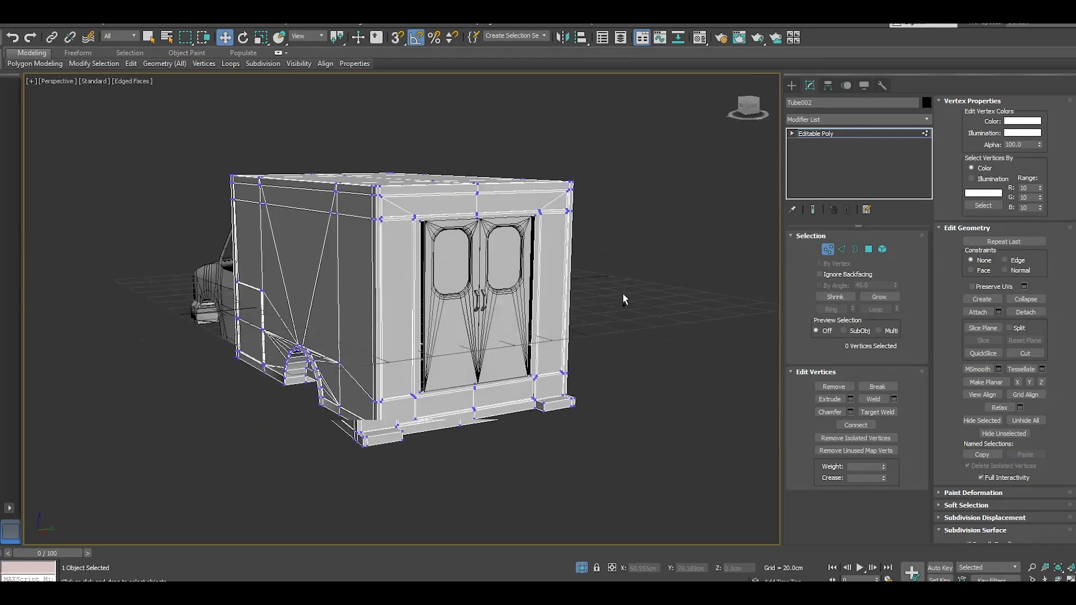
{"action": "left_click", "coordinate": [861, 133]}
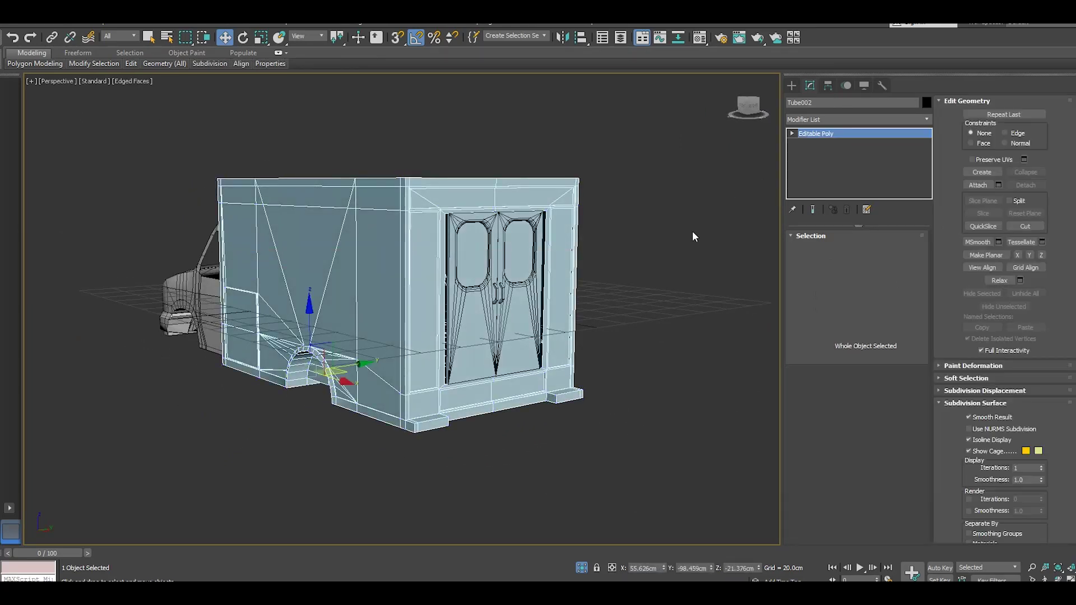
{"action": "left_click", "coordinate": [692, 231]}
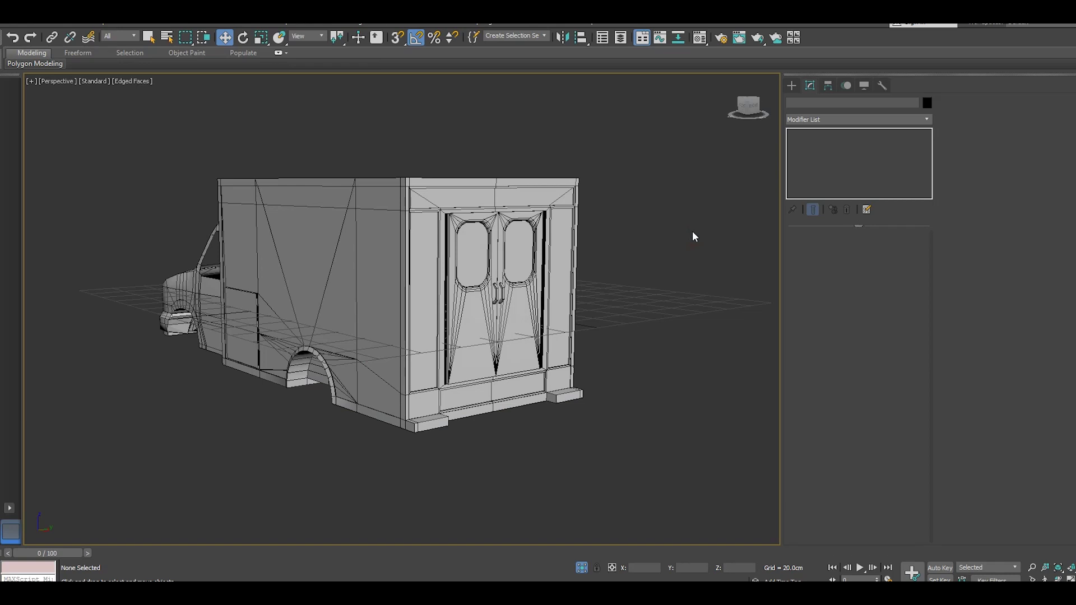
{"action": "key", "text": "f"}
{"action": "scroll", "coordinate": [391, 355], "scroll_direction": "down", "scroll_amount": 3}
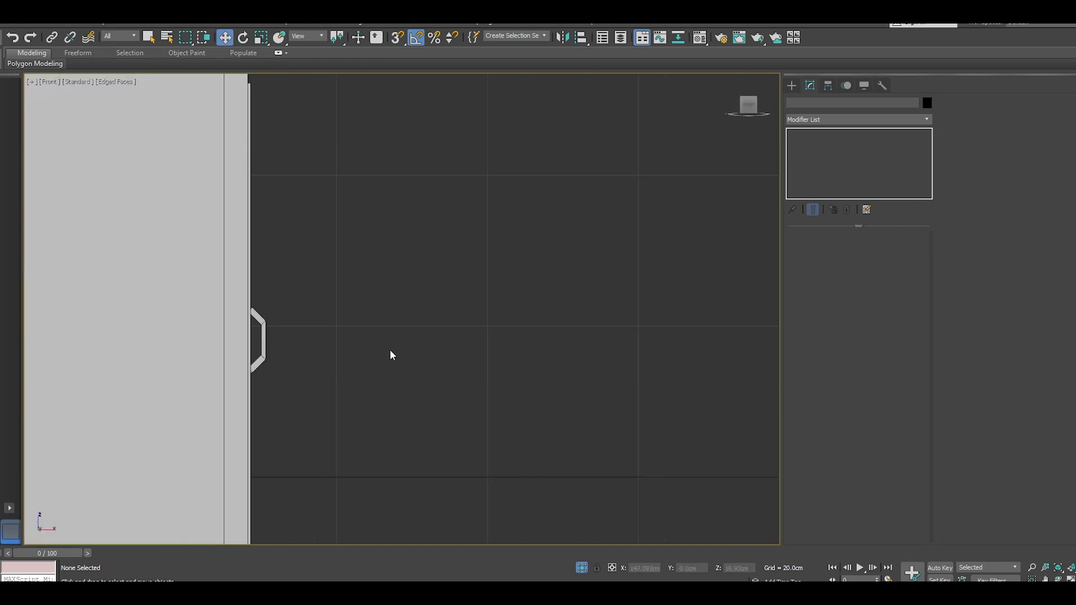
{"action": "scroll", "coordinate": [376, 348], "scroll_direction": "down", "scroll_amount": 2}
{"action": "scroll", "coordinate": [375, 345], "scroll_direction": "down", "scroll_amount": 2}
{"action": "scroll", "coordinate": [383, 310], "scroll_direction": "up", "scroll_amount": 5}
- Create thin box Box001 right of the truck body in Front view and apply the default grey material
{"action": "scroll", "coordinate": [382, 306], "scroll_direction": "up", "scroll_amount": 2}
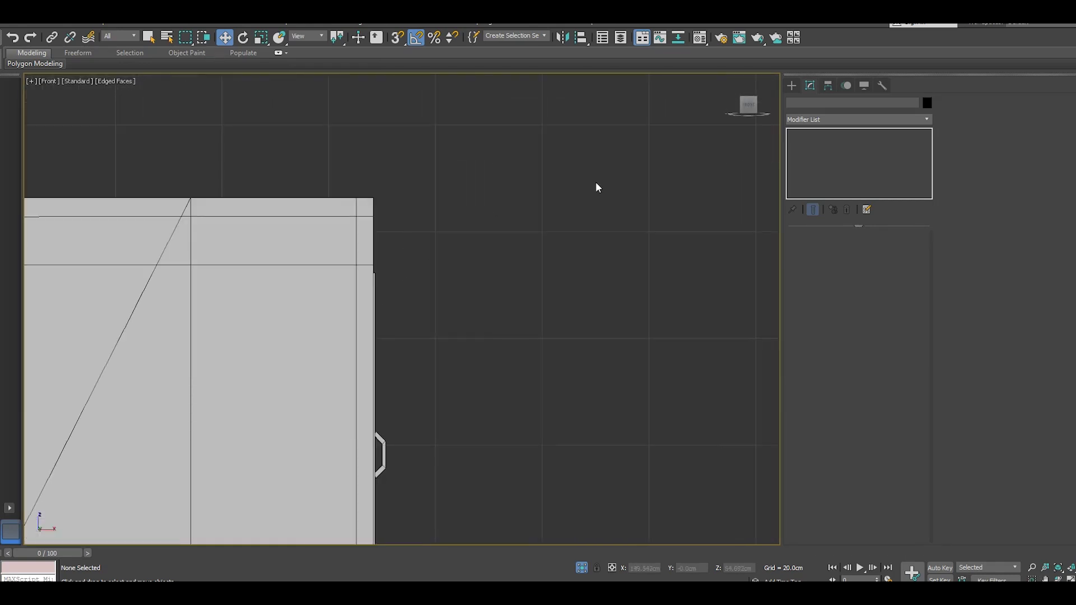
{"action": "left_click", "coordinate": [792, 86]}
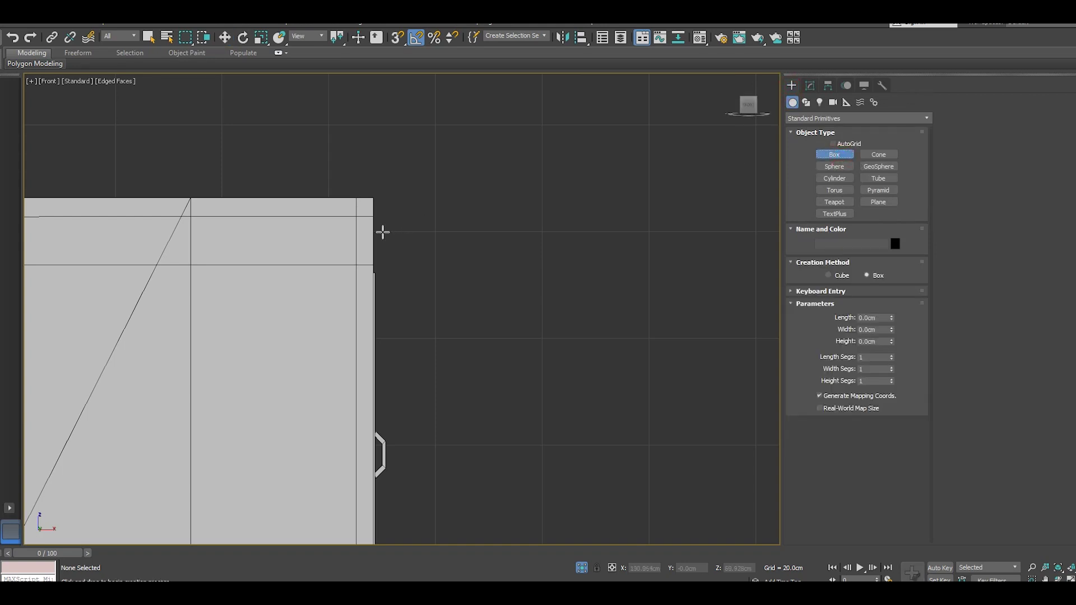
{"action": "left_click_drag", "start_coordinate": [398, 227], "coordinate": [515, 312]}
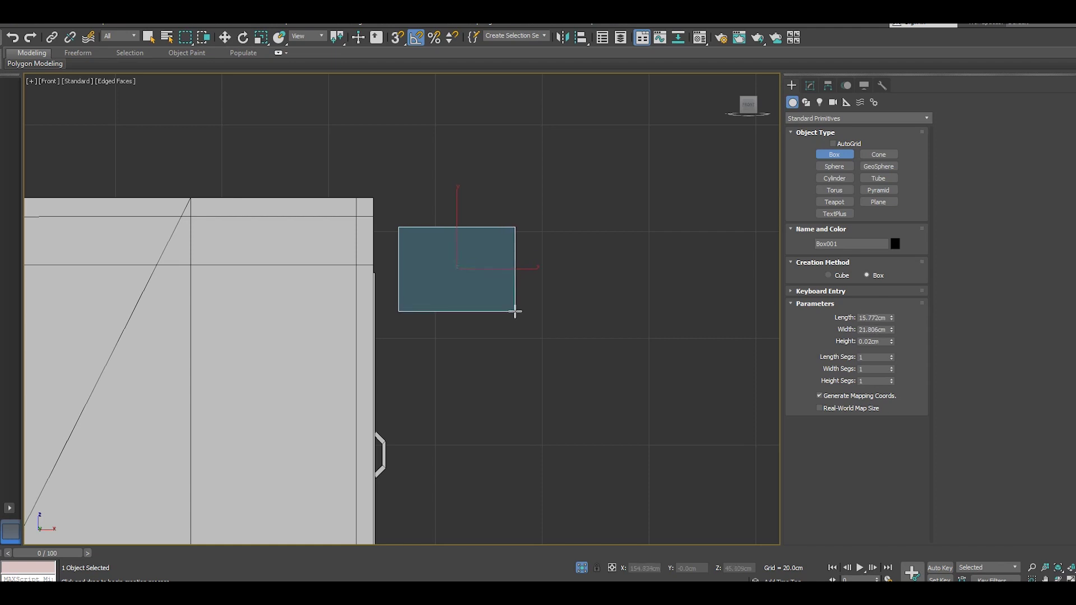
{"action": "left_click", "coordinate": [493, 292]}
{"action": "key", "text": "w"}
{"action": "key", "text": "m"}
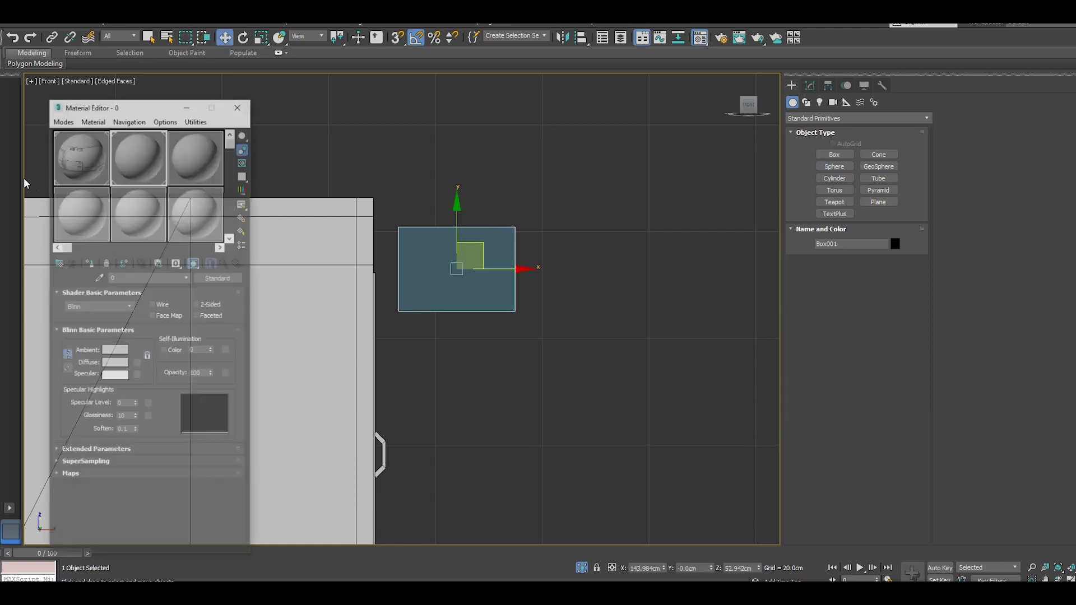
{"action": "left_click", "coordinate": [88, 262]}
- In Perspective view, rotate Box001 about 90 degrees and move it against the cab's upper-left front
{"action": "key", "text": "m"}
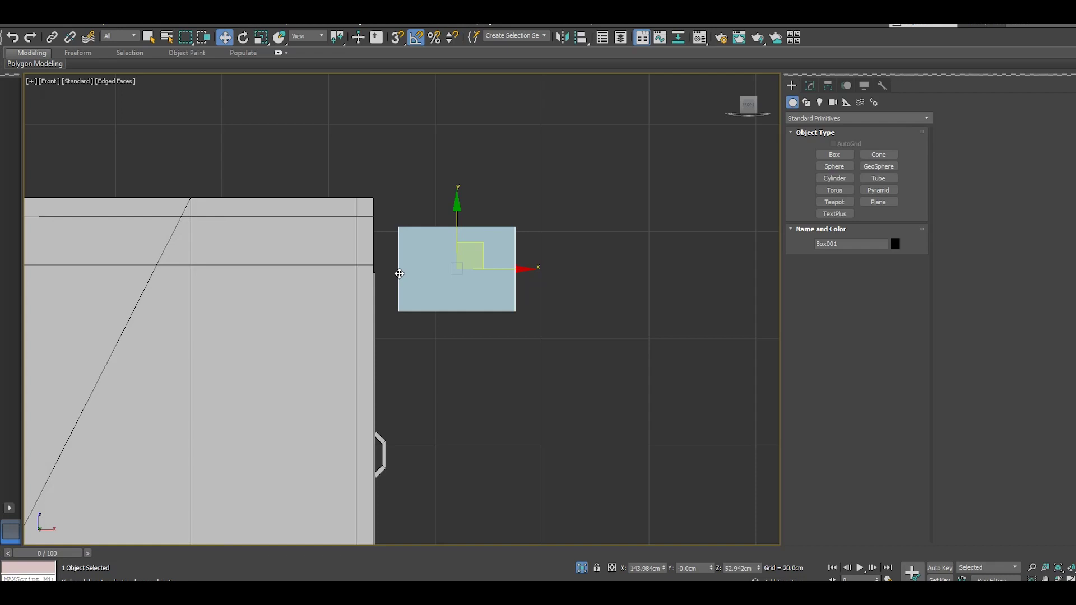
{"action": "key", "text": "p"}
{"action": "middle_click_drag", "start_coordinate": [527, 274], "coordinate": [558, 268], "text": "alt"}
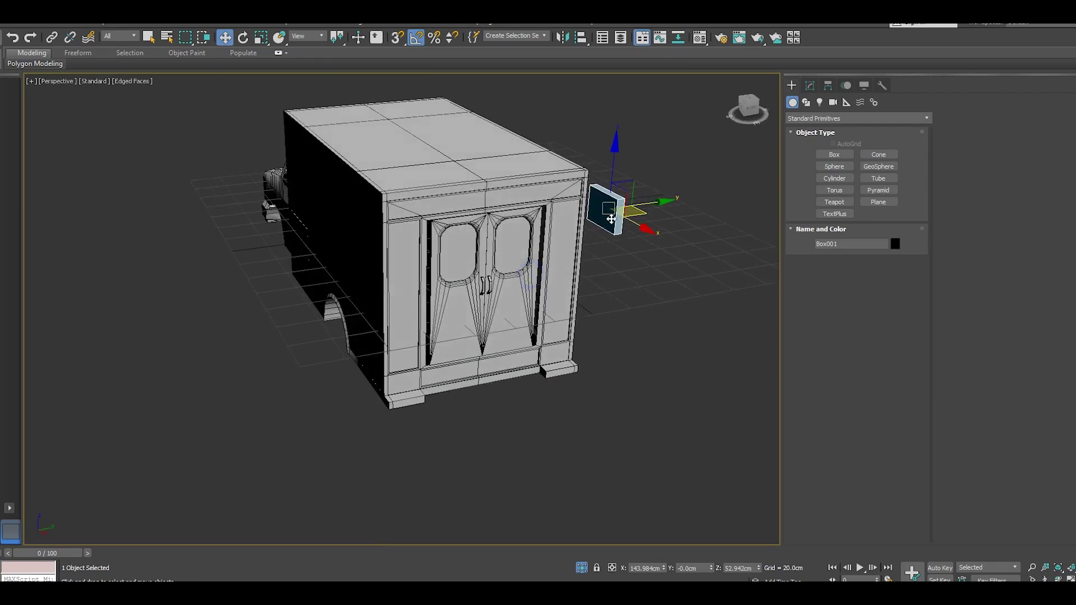
{"action": "scroll", "coordinate": [611, 218], "scroll_direction": "up", "scroll_amount": 4}
{"action": "left_click", "coordinate": [242, 37]}
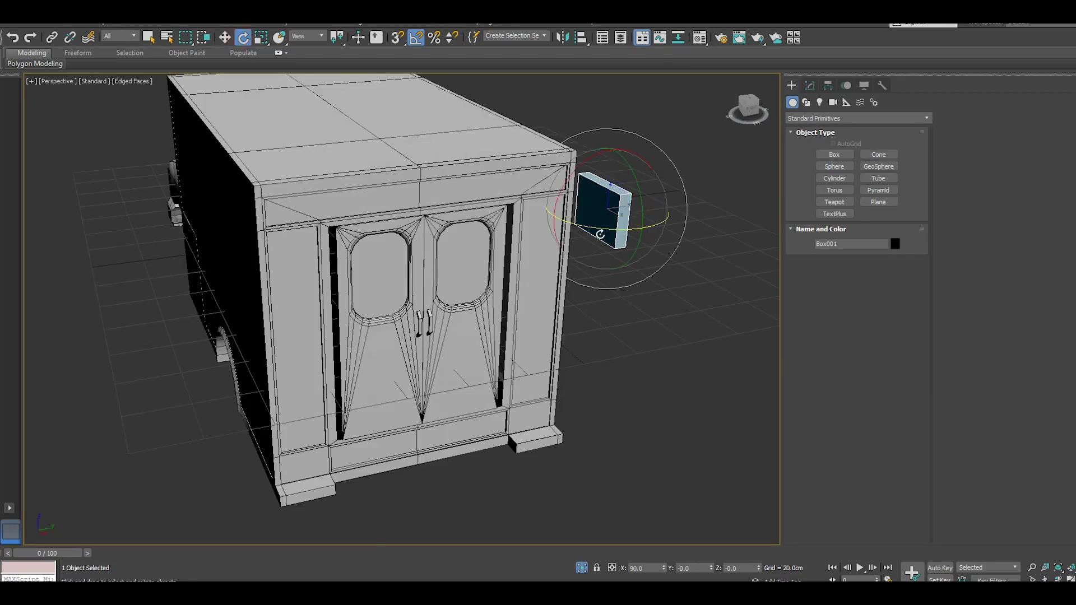
{"action": "left_click_drag", "start_coordinate": [598, 229], "coordinate": [555, 227]}
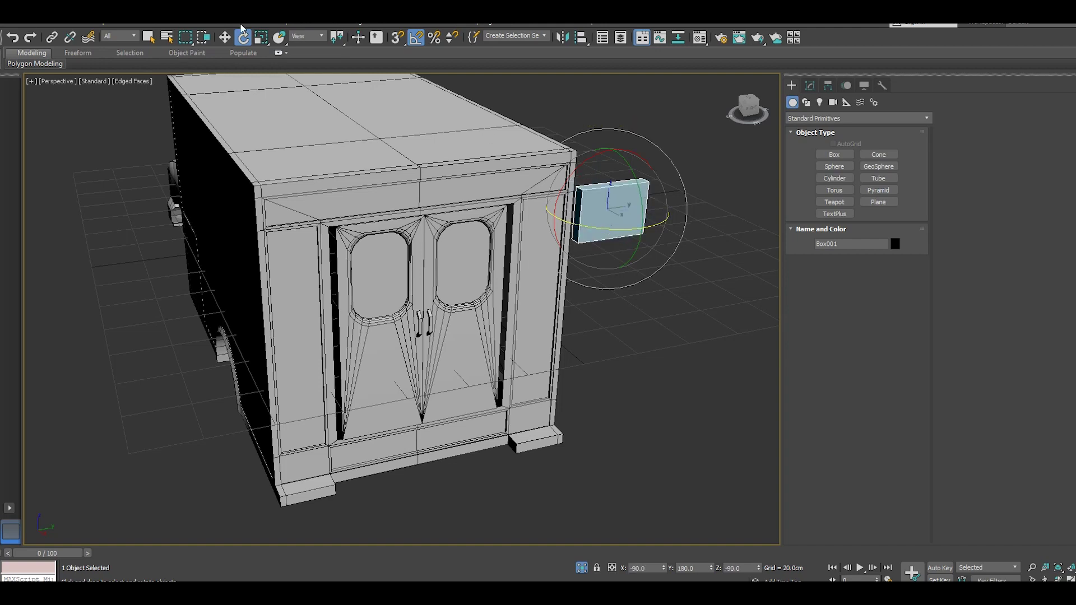
{"action": "left_click", "coordinate": [224, 37]}
{"action": "mouse_move", "coordinate": [622, 205]}
{"action": "left_mouse_down"}
{"action": "mouse_move", "coordinate": [334, 270]}
{"action": "mouse_move", "coordinate": [302, 242]}
{"action": "left_mouse_up"}
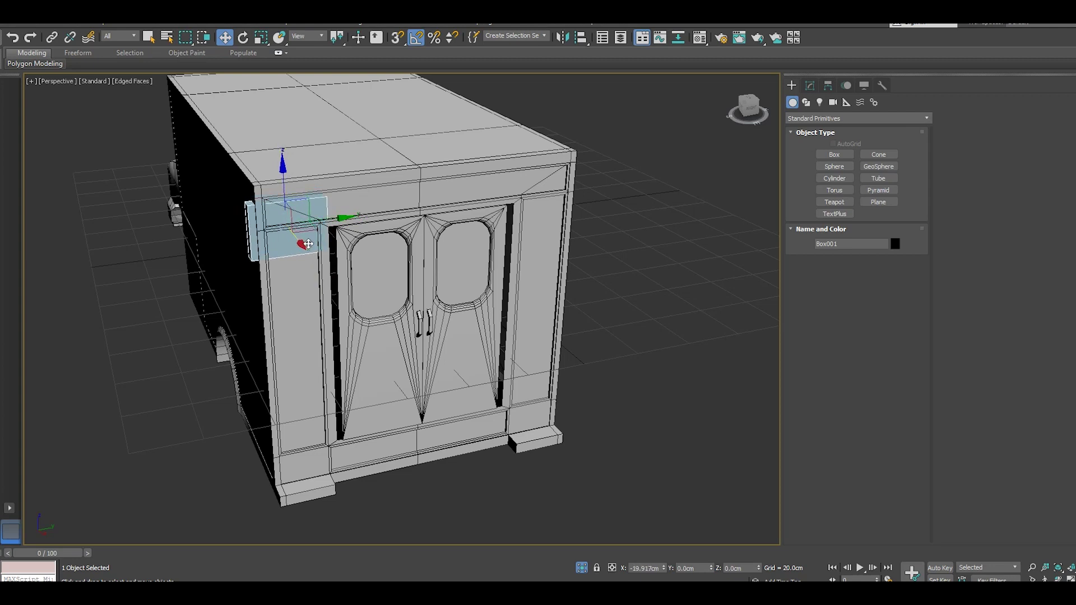
{"action": "left_click_drag", "start_coordinate": [302, 242], "coordinate": [357, 224]}
{"action": "middle_click_drag", "start_coordinate": [357, 219], "coordinate": [314, 202], "text": "alt"}
{"action": "scroll", "coordinate": [291, 191], "scroll_direction": "up", "scroll_amount": 3}
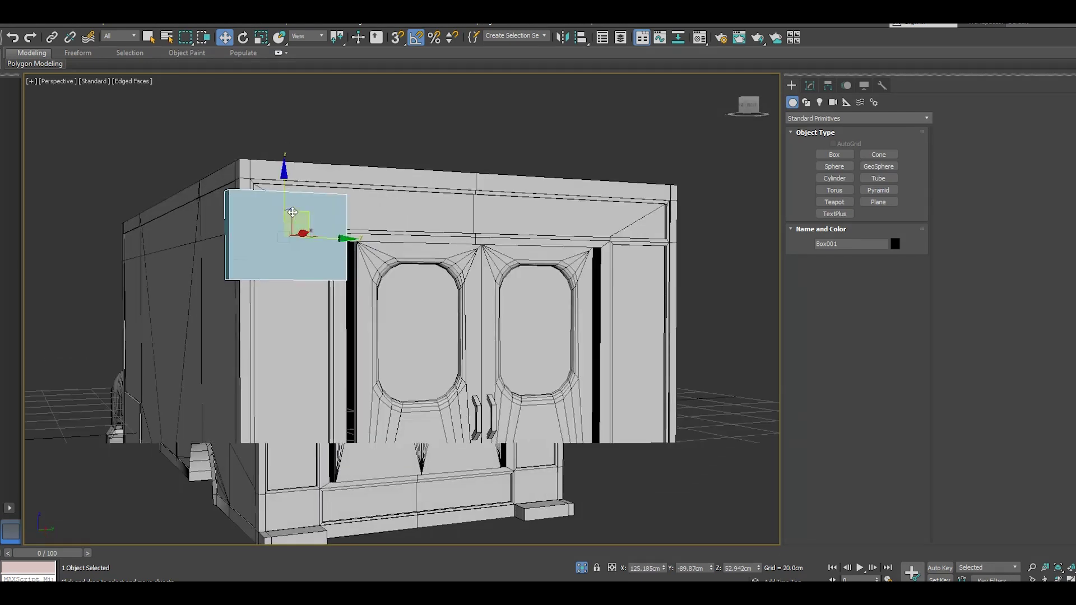
- Scale Box001 down uniformly, then nudge it along X and raise it slightly
{"action": "key", "text": "r"}
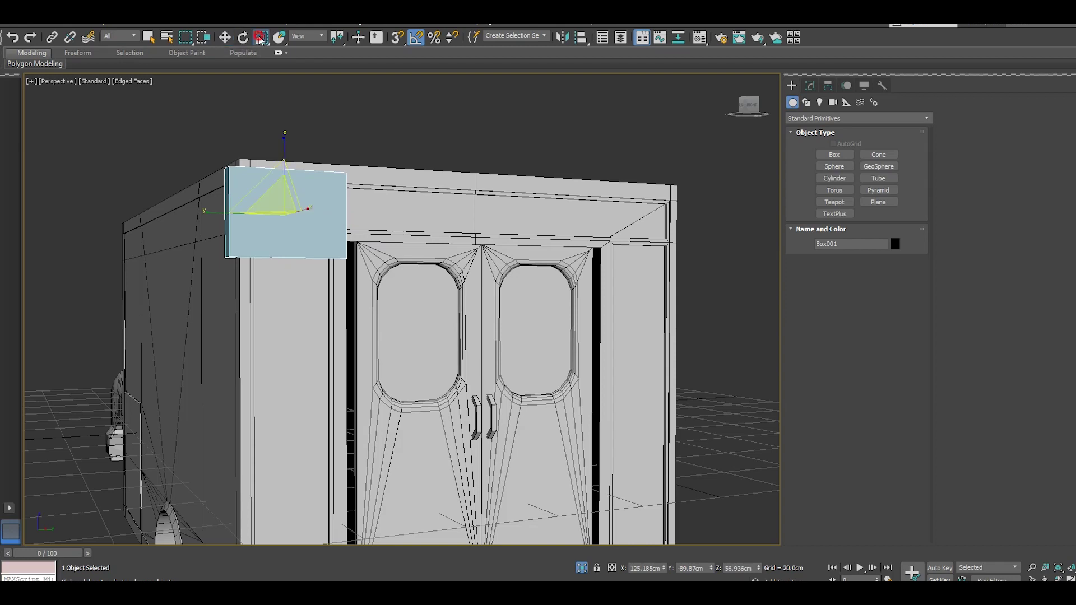
{"action": "left_click_drag", "start_coordinate": [278, 198], "coordinate": [302, 254]}
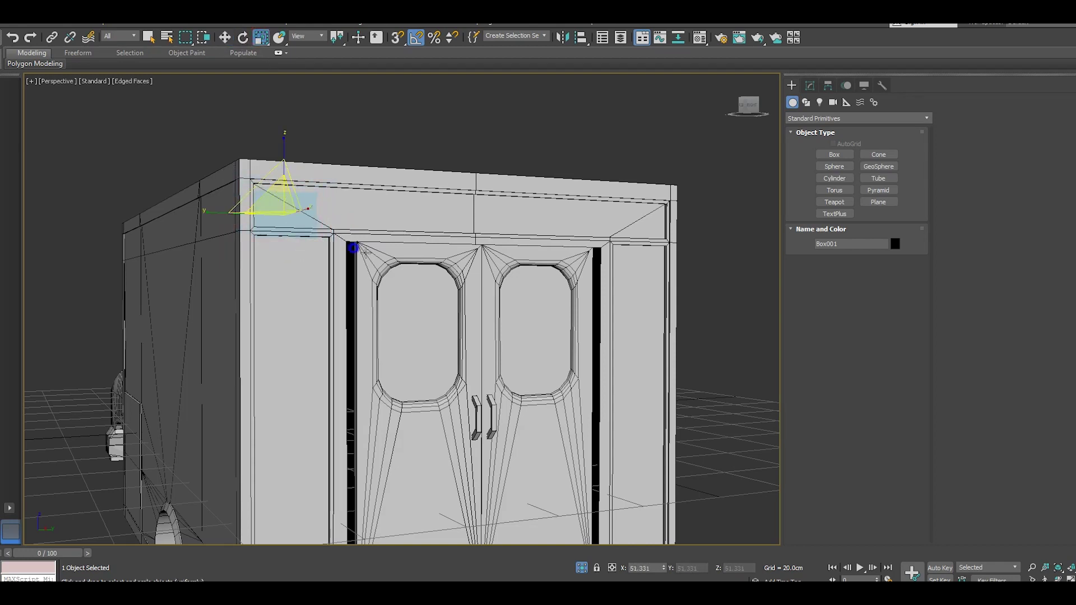
{"action": "middle_click_drag", "start_coordinate": [353, 247], "coordinate": [280, 208], "text": "alt"}
{"action": "scroll", "coordinate": [275, 204], "scroll_direction": "up", "scroll_amount": 3}
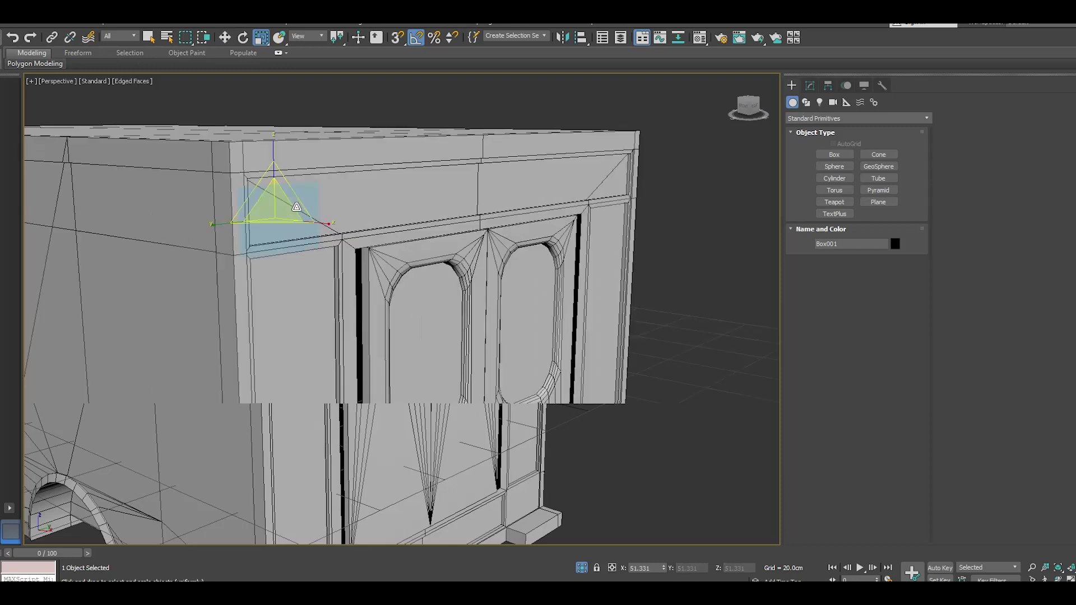
{"action": "left_click", "coordinate": [229, 37]}
{"action": "left_click_drag", "start_coordinate": [306, 224], "coordinate": [319, 222]}
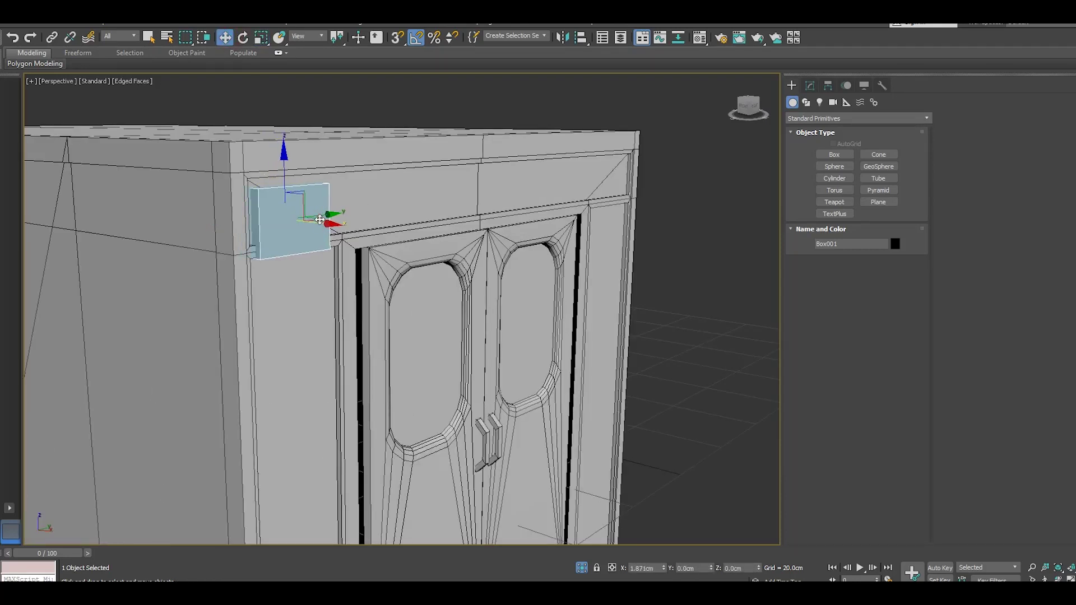
{"action": "middle_click_drag", "start_coordinate": [319, 222], "coordinate": [284, 185], "text": "alt"}
{"action": "left_click_drag", "start_coordinate": [284, 185], "coordinate": [286, 178]}
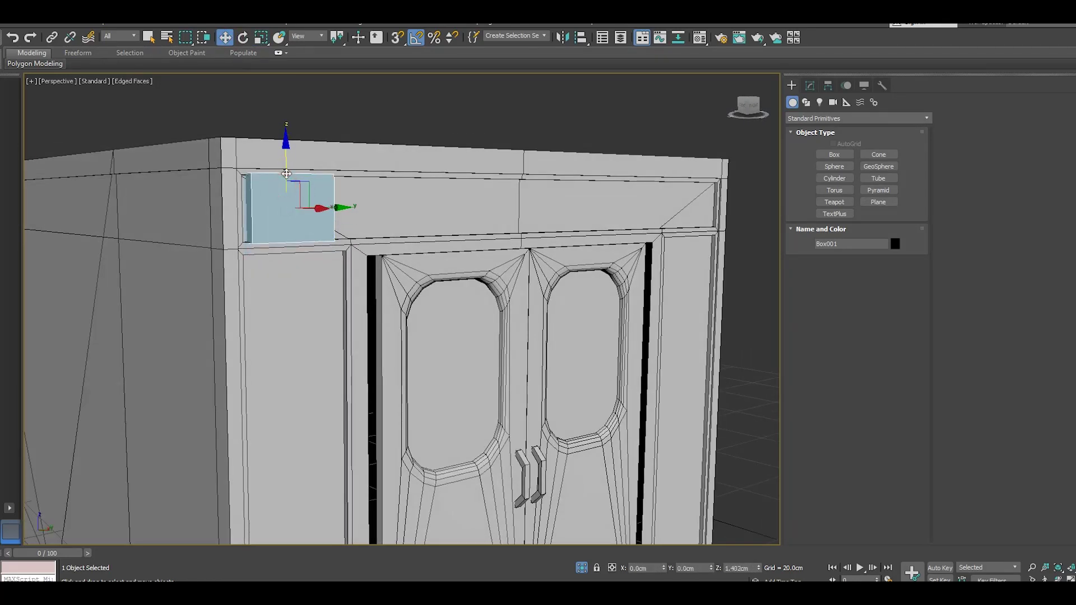
{"action": "scroll", "coordinate": [279, 226], "scroll_direction": "up", "scroll_amount": 2}
- Resize Box001 to fit the window recess and nudge it along Y and X
{"action": "left_click", "coordinate": [261, 38]}
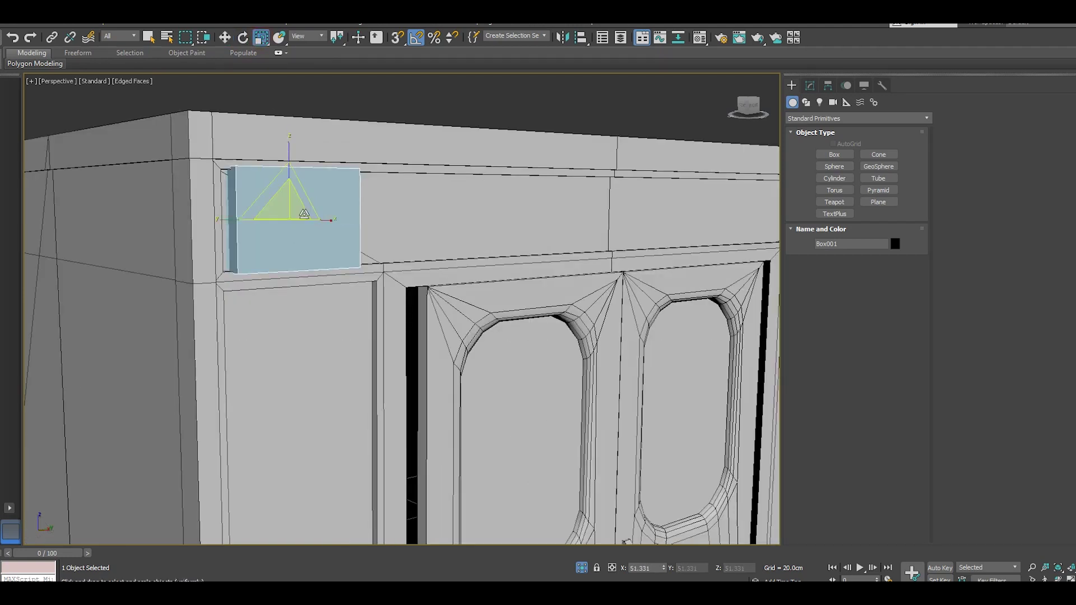
{"action": "left_click_drag", "start_coordinate": [285, 207], "coordinate": [283, 223]}
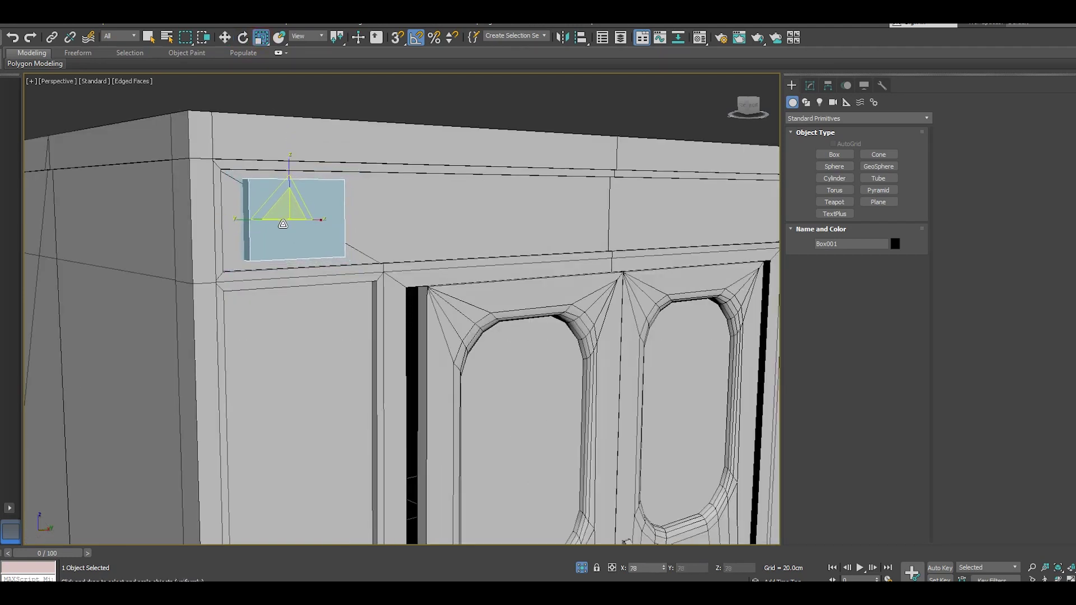
{"action": "left_click", "coordinate": [224, 38]}
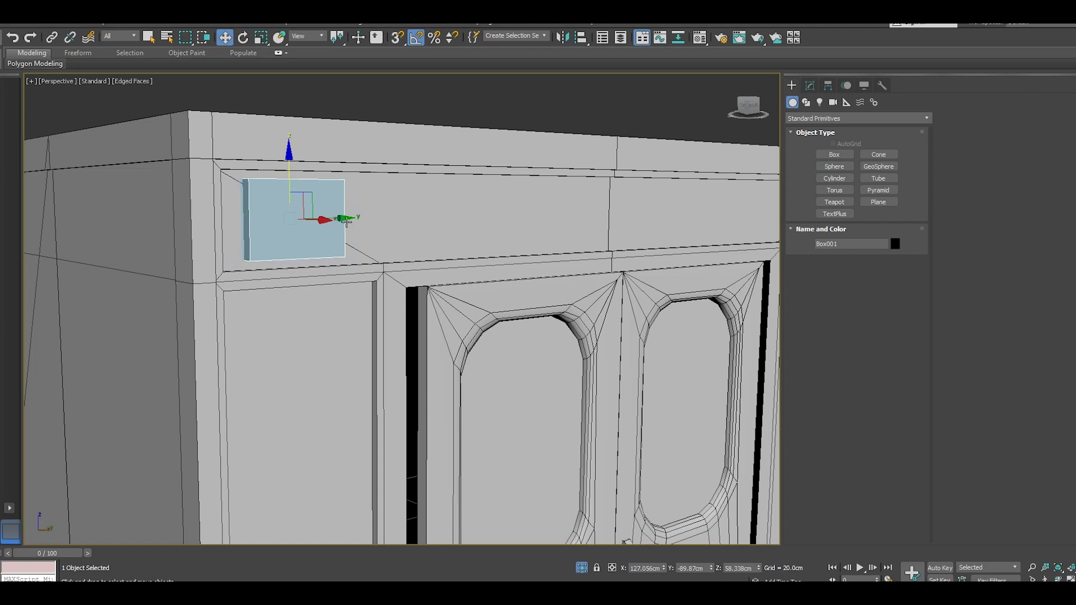
{"action": "left_click_drag", "start_coordinate": [344, 220], "coordinate": [336, 218]}
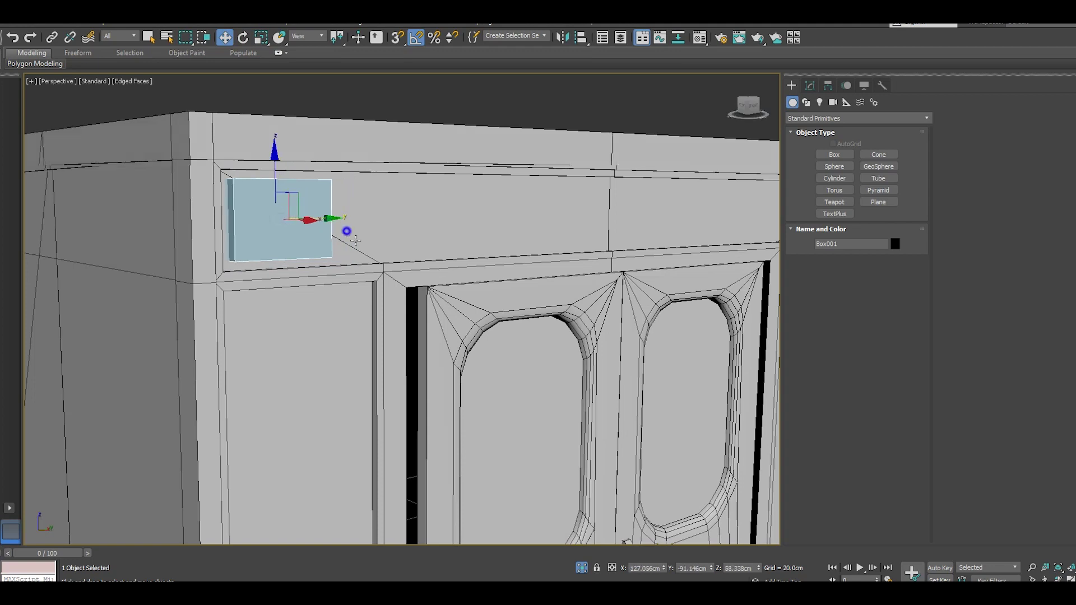
{"action": "middle_click_drag", "start_coordinate": [348, 233], "coordinate": [265, 204], "text": "alt"}
{"action": "scroll", "coordinate": [265, 204], "scroll_direction": "up", "scroll_amount": 3}
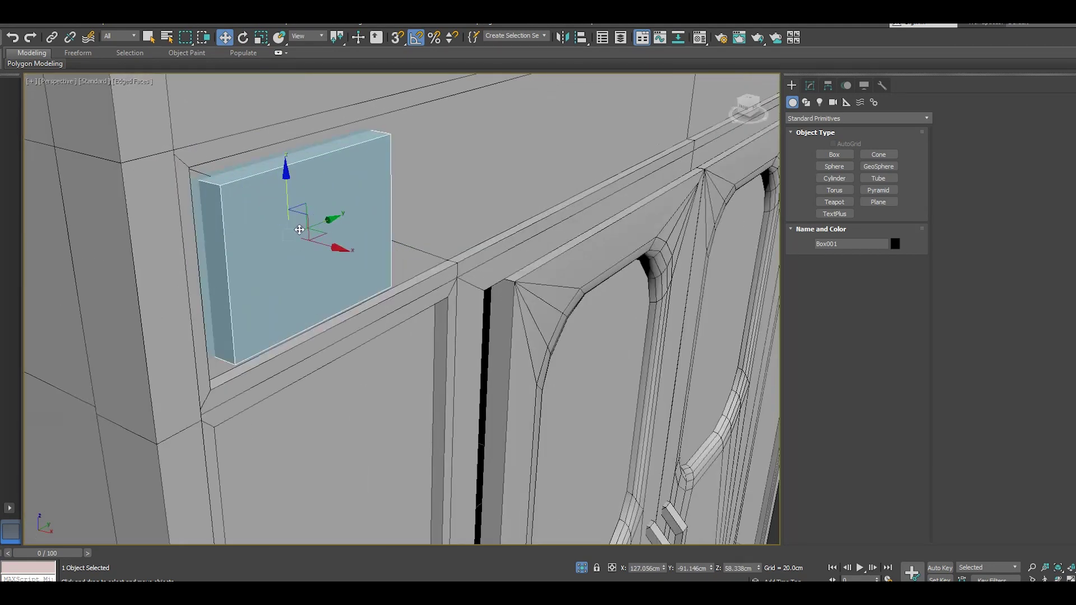
{"action": "left_click_drag", "start_coordinate": [317, 243], "coordinate": [323, 246]}
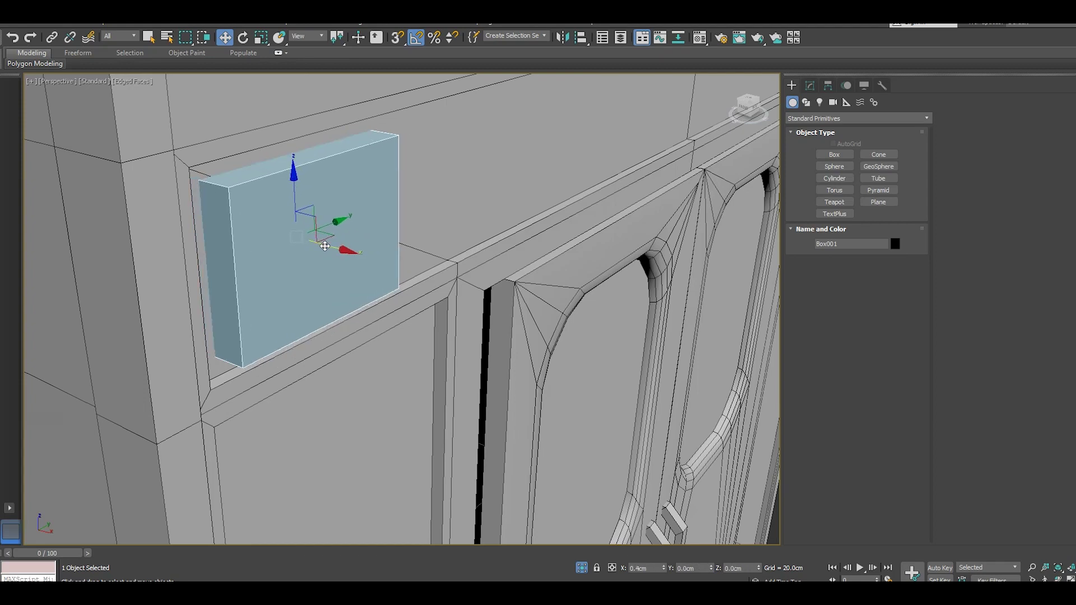
- Convert Box001 to an editable poly and push its front face back to thin it
{"action": "left_click", "coordinate": [827, 85]}
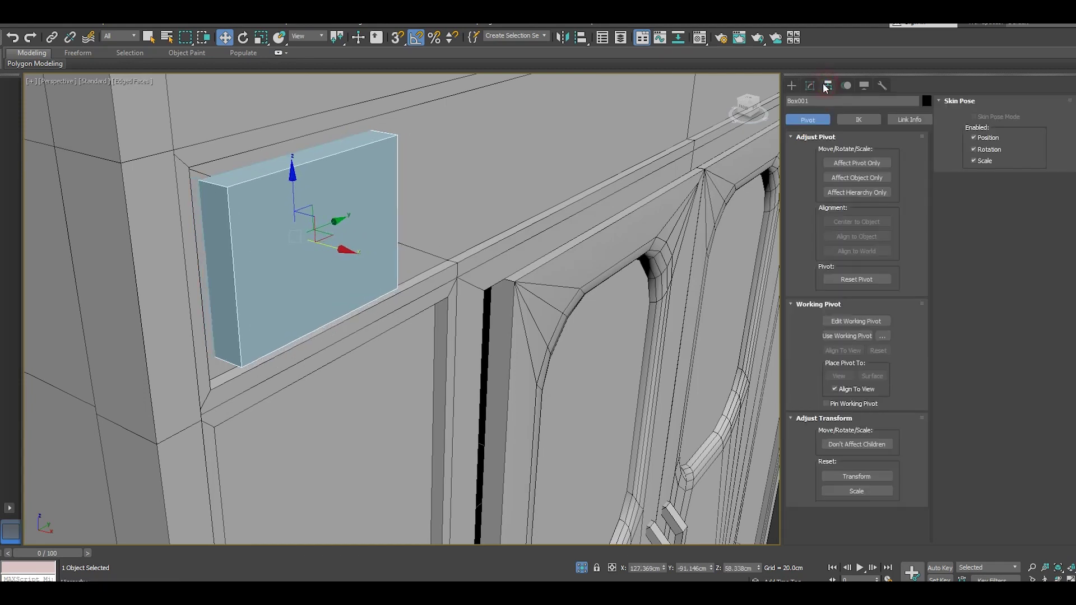
{"action": "right_click", "coordinate": [866, 198]}
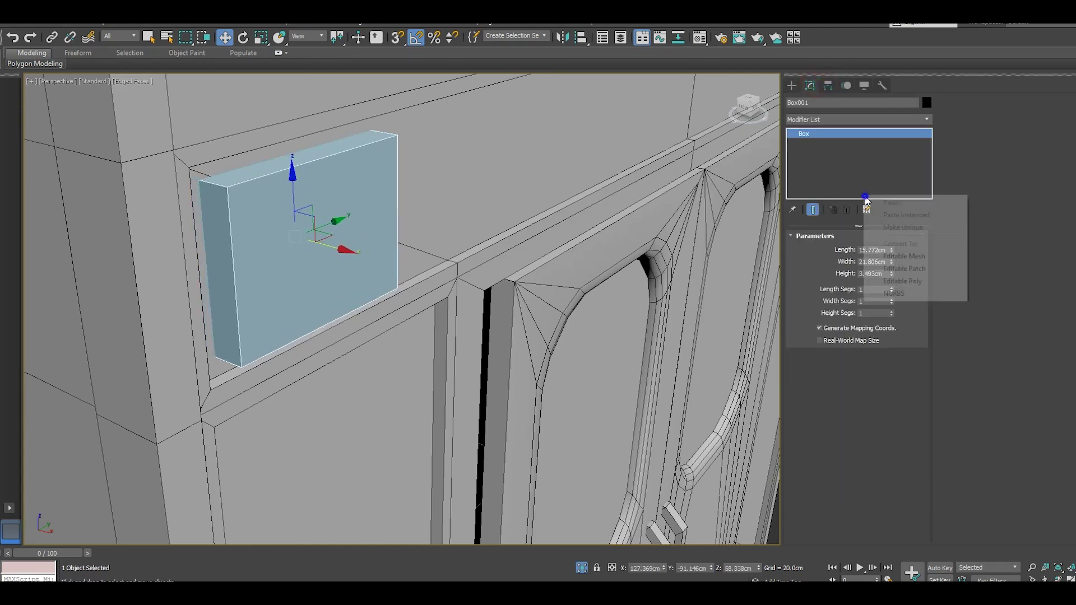
{"action": "left_click", "coordinate": [903, 281]}
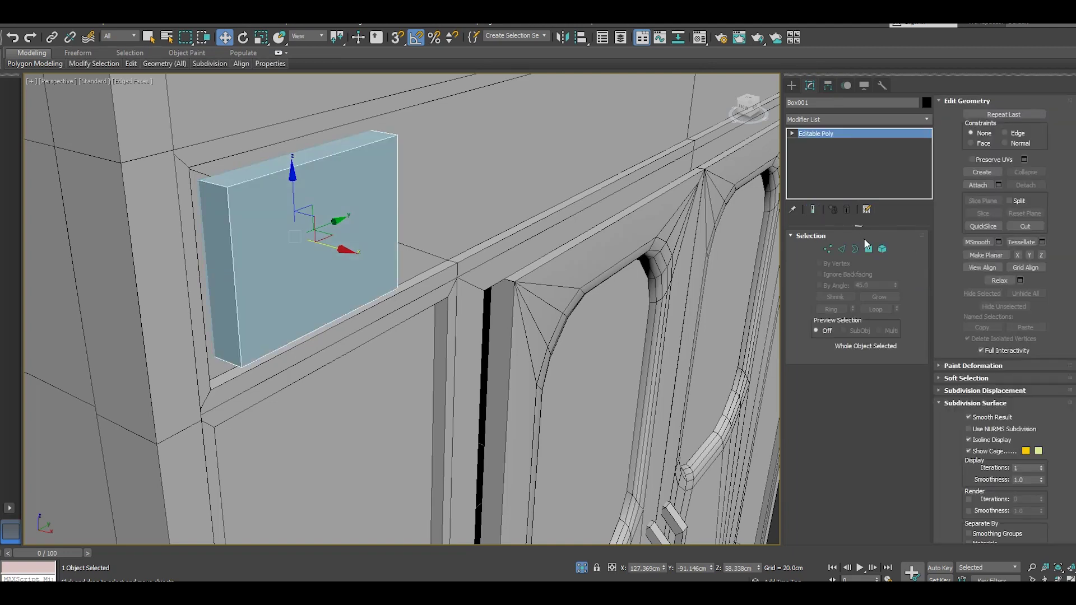
{"action": "left_click", "coordinate": [869, 249]}
{"action": "left_click", "coordinate": [320, 224]}
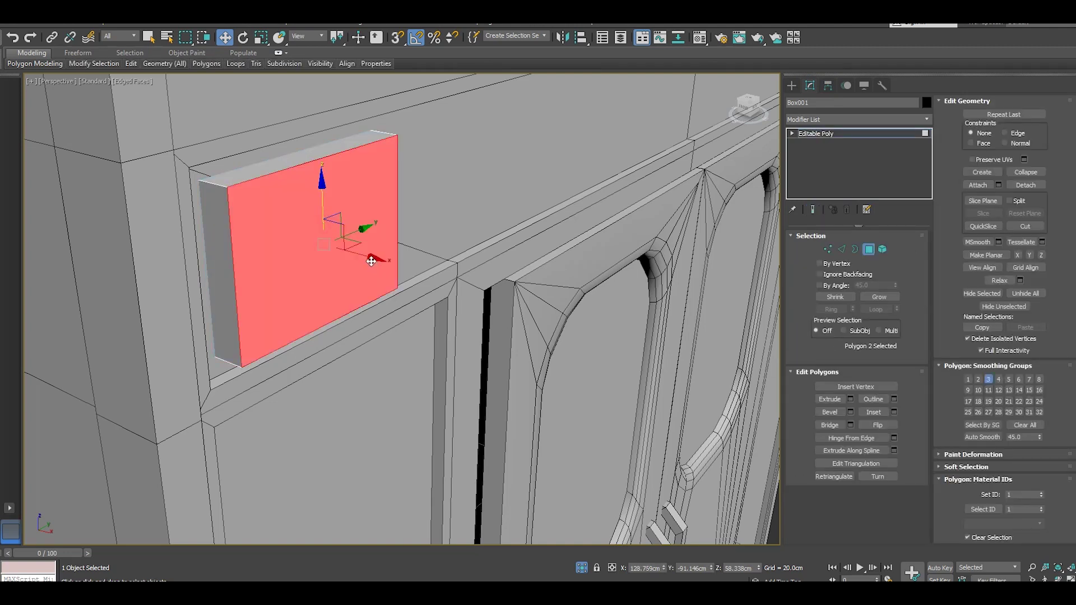
{"action": "left_click_drag", "start_coordinate": [371, 262], "coordinate": [354, 255]}
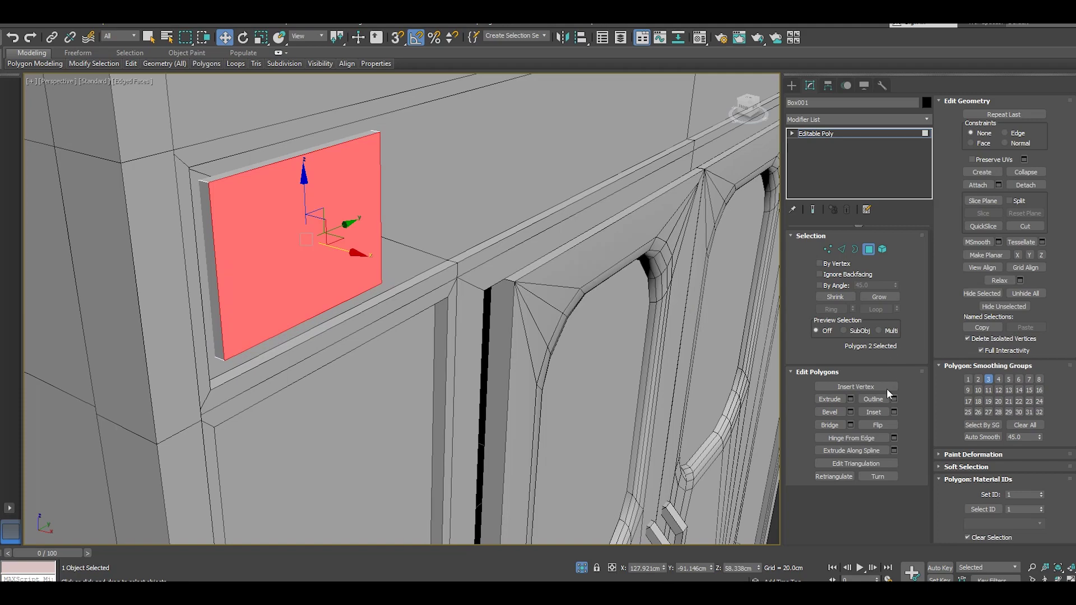
- Inset the front face into a border frame and extrude it about 0.587 cm inward
{"action": "left_click", "coordinate": [893, 412]}
{"action": "middle_click_drag", "start_coordinate": [349, 258], "coordinate": [343, 247], "text": "alt"}
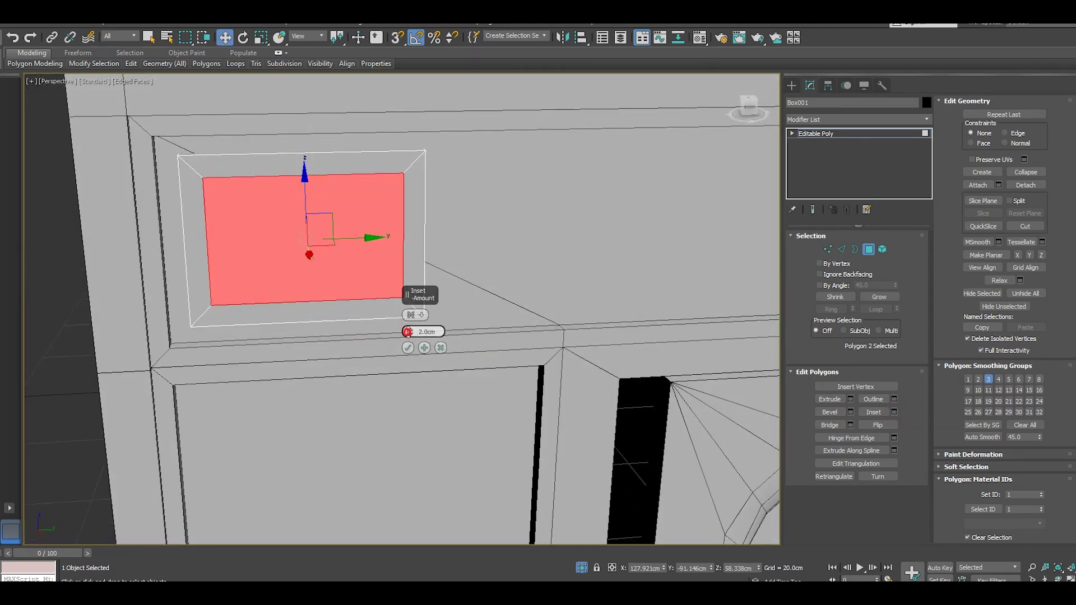
{"action": "left_click_drag", "start_coordinate": [407, 332], "coordinate": [408, 330]}
{"action": "left_click", "coordinate": [408, 348]}
{"action": "middle_click_drag", "start_coordinate": [400, 327], "coordinate": [367, 328], "text": "alt"}
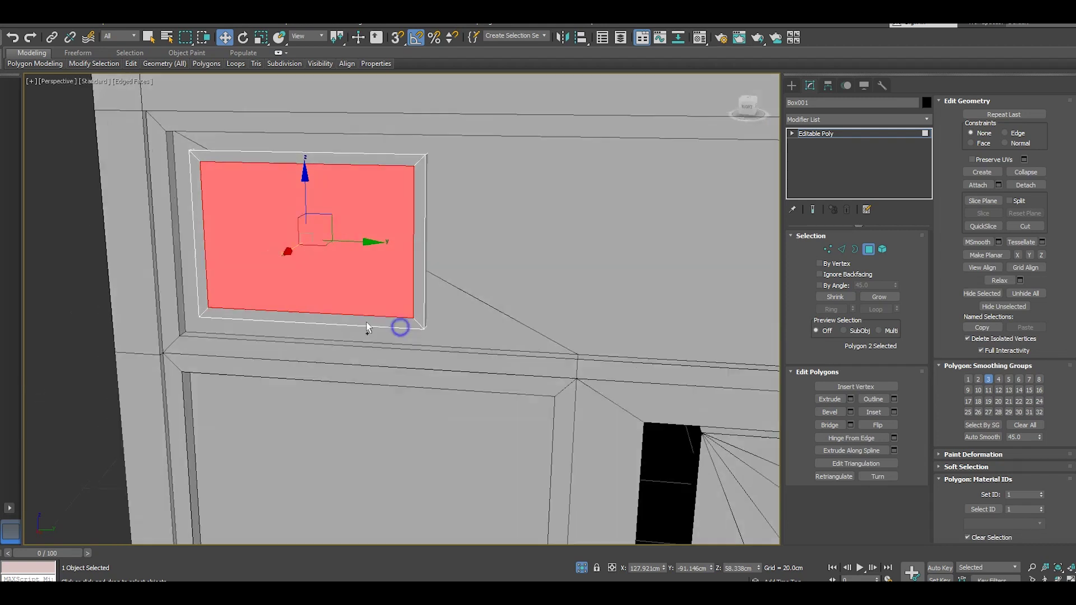
{"action": "scroll", "coordinate": [367, 328], "scroll_direction": "up", "scroll_amount": 2}
{"action": "left_click", "coordinate": [850, 399]}
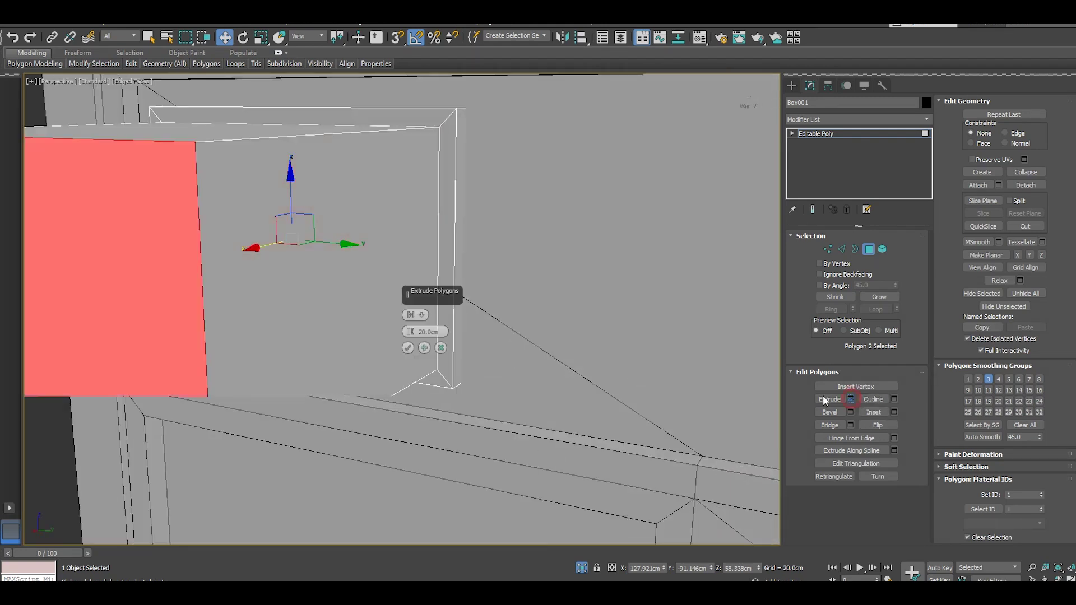
{"action": "left_click_drag", "start_coordinate": [410, 331], "coordinate": [431, 376]}
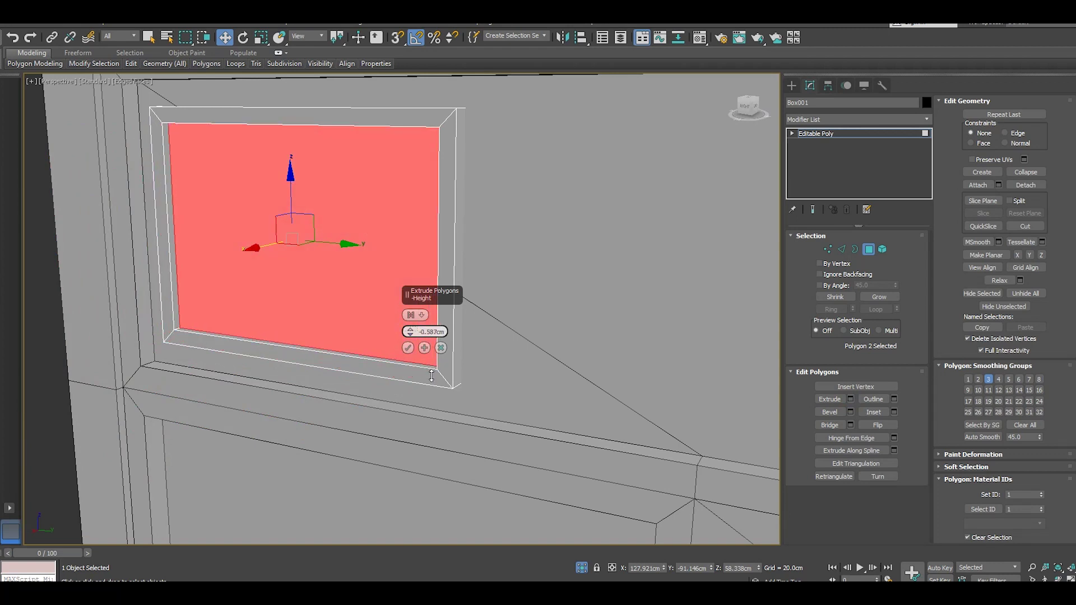
{"action": "left_click", "coordinate": [409, 348]}
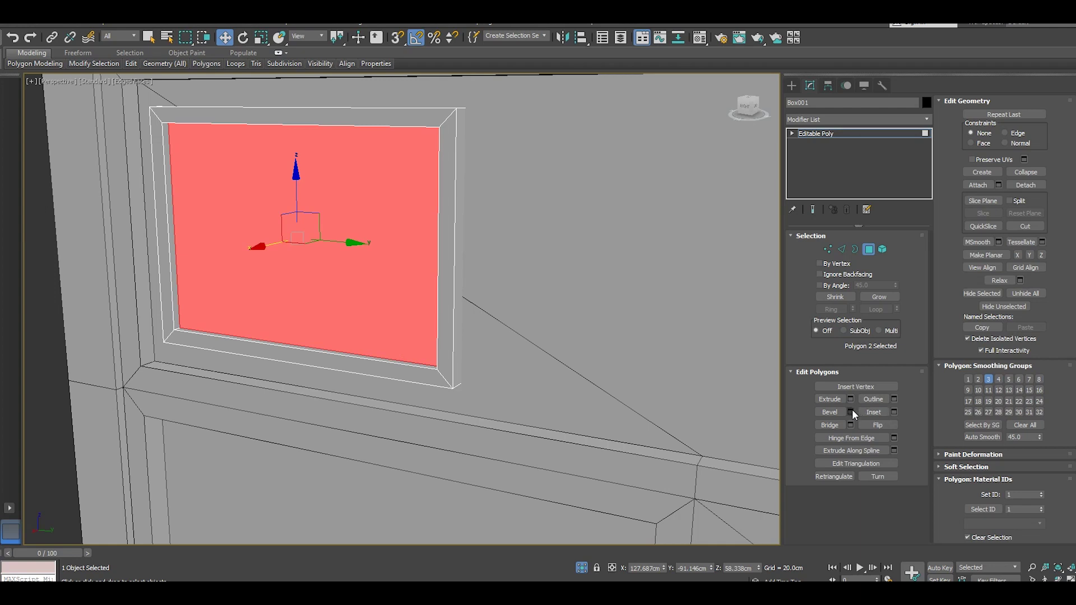
{"action": "middle_click_drag", "start_coordinate": [573, 329], "coordinate": [630, 337], "text": "alt"}
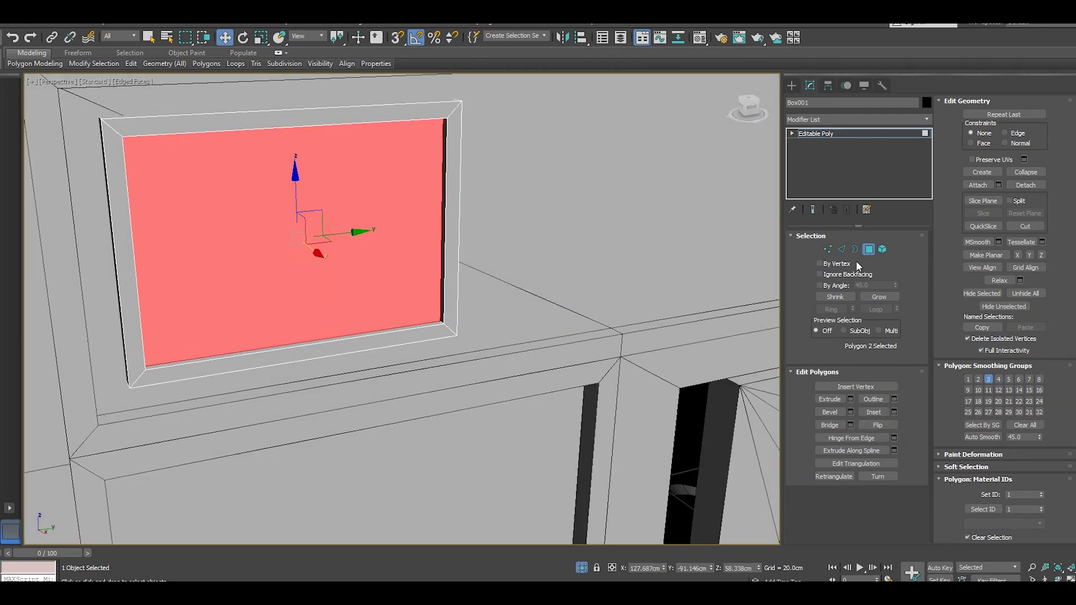
- Ring-select the window frame's corner edges and chamfer them with fewer segments to round the corners
{"action": "left_click", "coordinate": [842, 248]}
{"action": "left_click", "coordinate": [457, 106]}
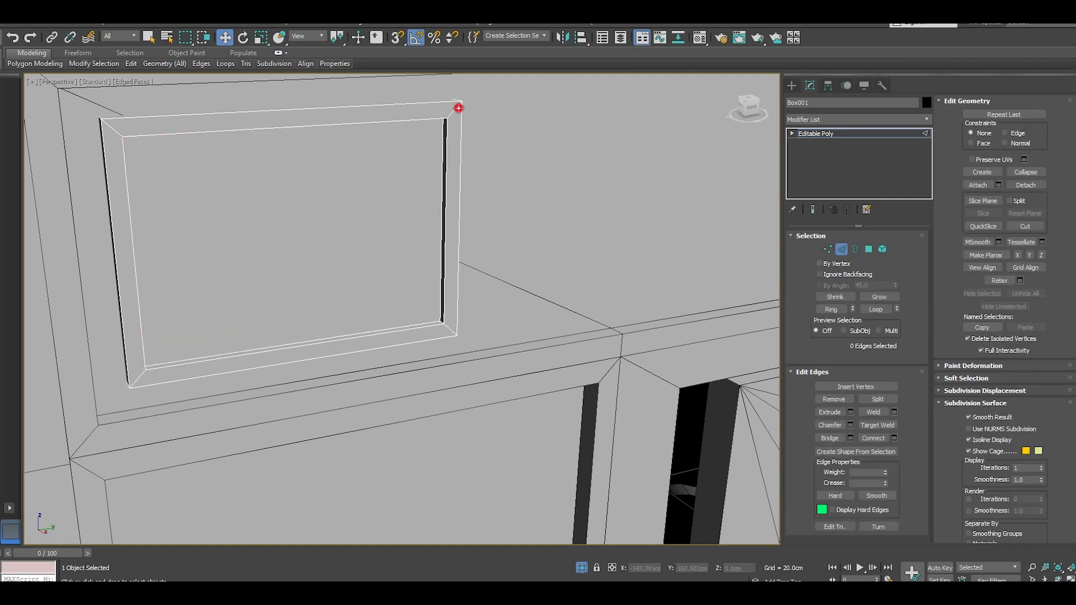
{"action": "left_click", "coordinate": [831, 308]}
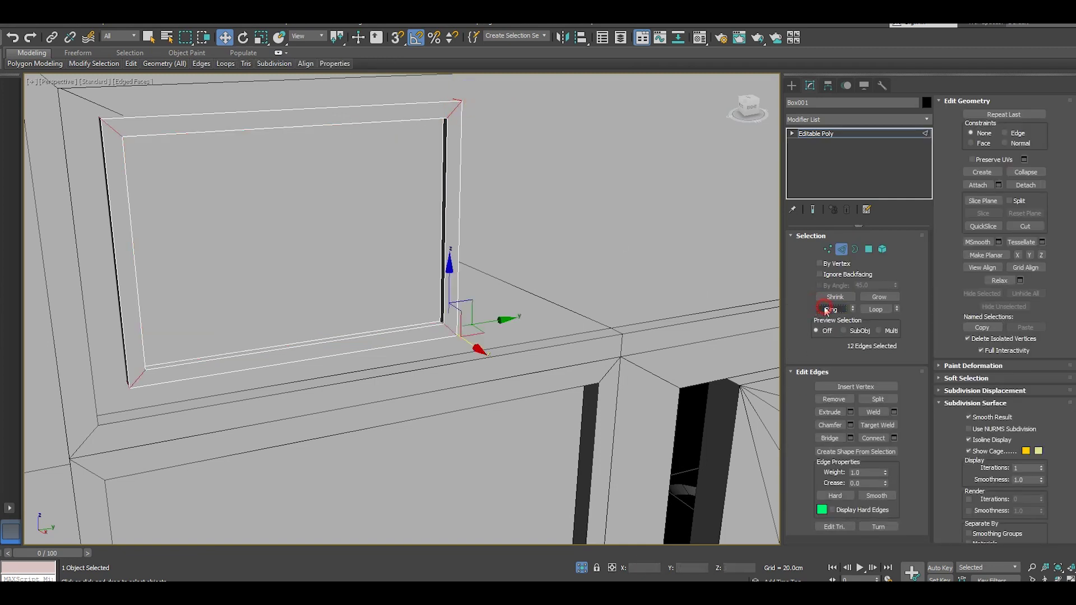
{"action": "left_click", "coordinate": [851, 425]}
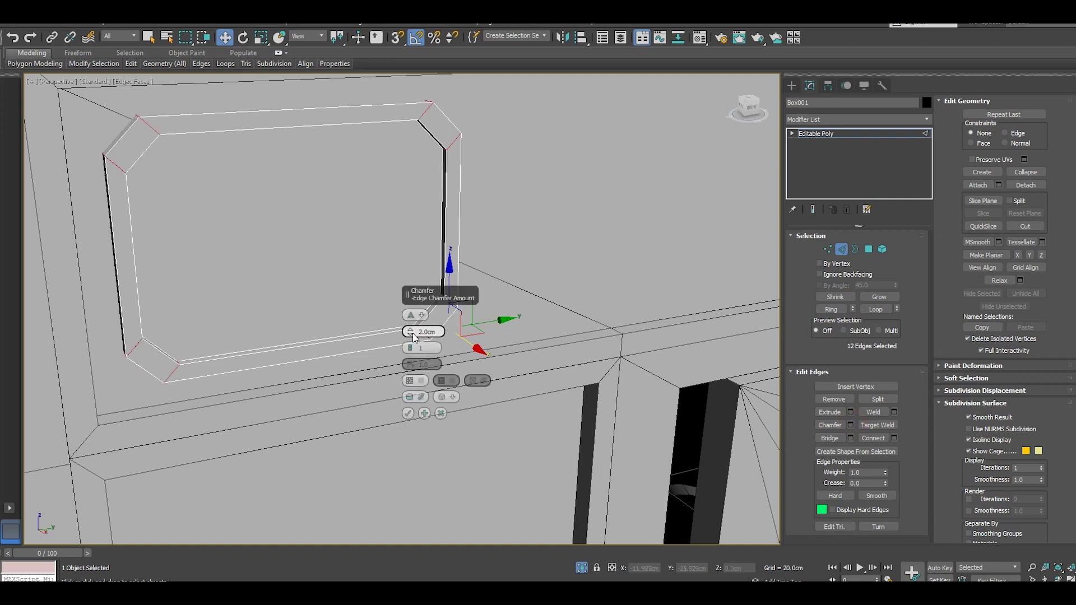
{"action": "left_click_drag", "start_coordinate": [410, 332], "coordinate": [412, 350]}
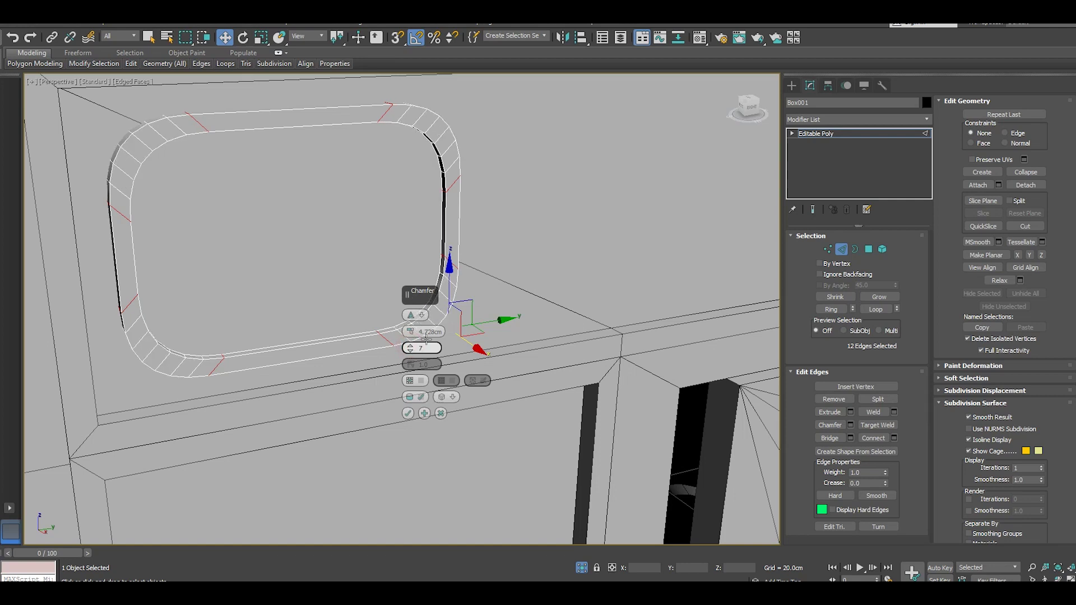
{"action": "left_click_drag", "start_coordinate": [411, 348], "coordinate": [415, 362]}
{"action": "middle_click_drag", "start_coordinate": [307, 320], "coordinate": [346, 305], "text": "alt"}
{"action": "left_click", "coordinate": [407, 413]}
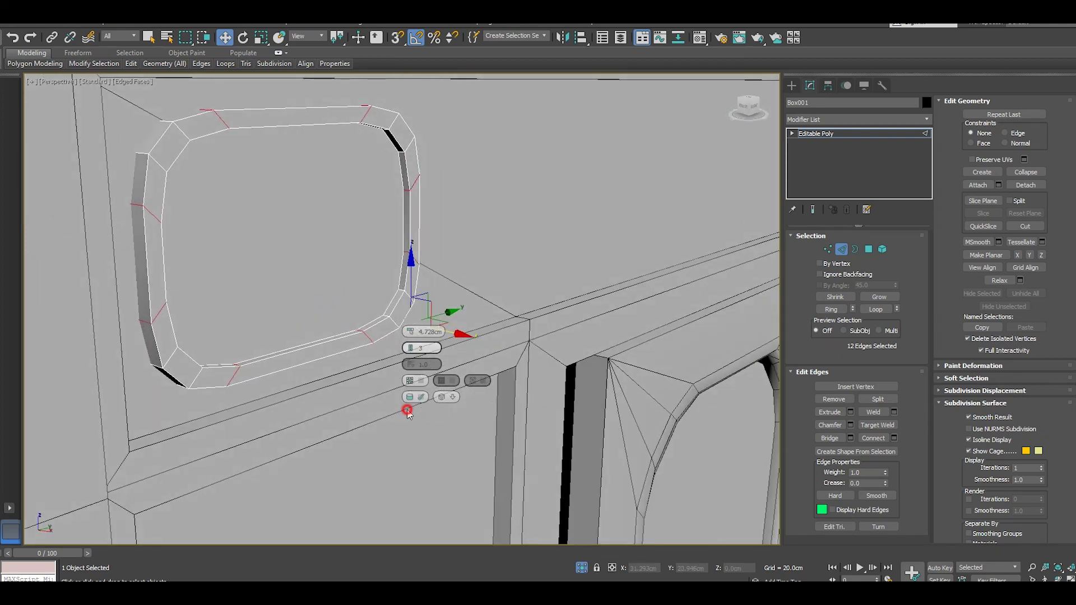
- Loop-select the inner and outer border edges and chamfer them 0.511 cm at 1 segment
{"action": "left_click", "coordinate": [275, 366]}
{"action": "double_click", "coordinate": [276, 366]}
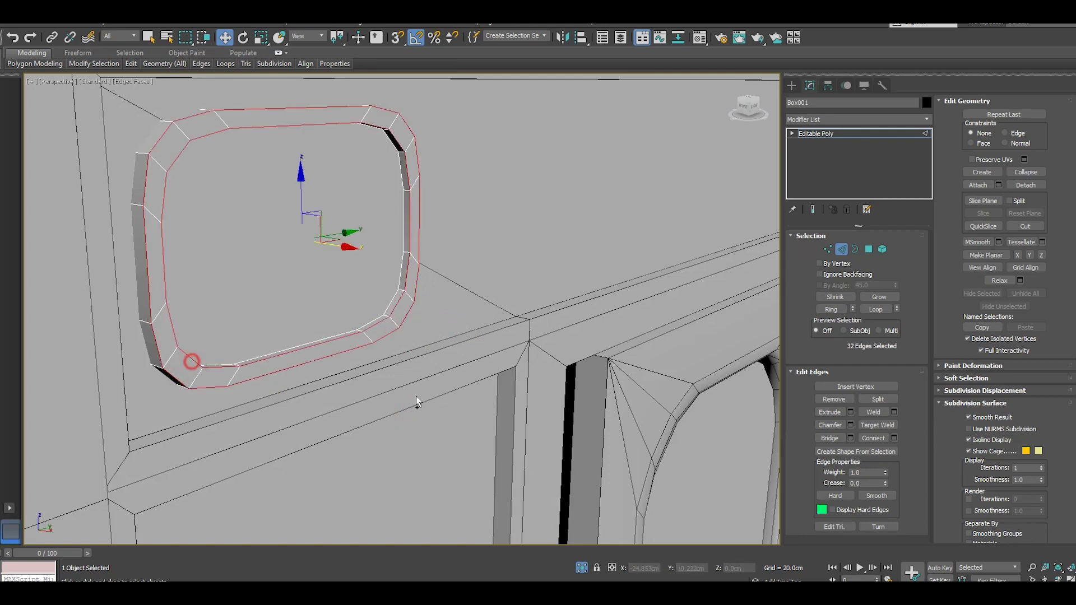
{"action": "left_click", "coordinate": [849, 426]}
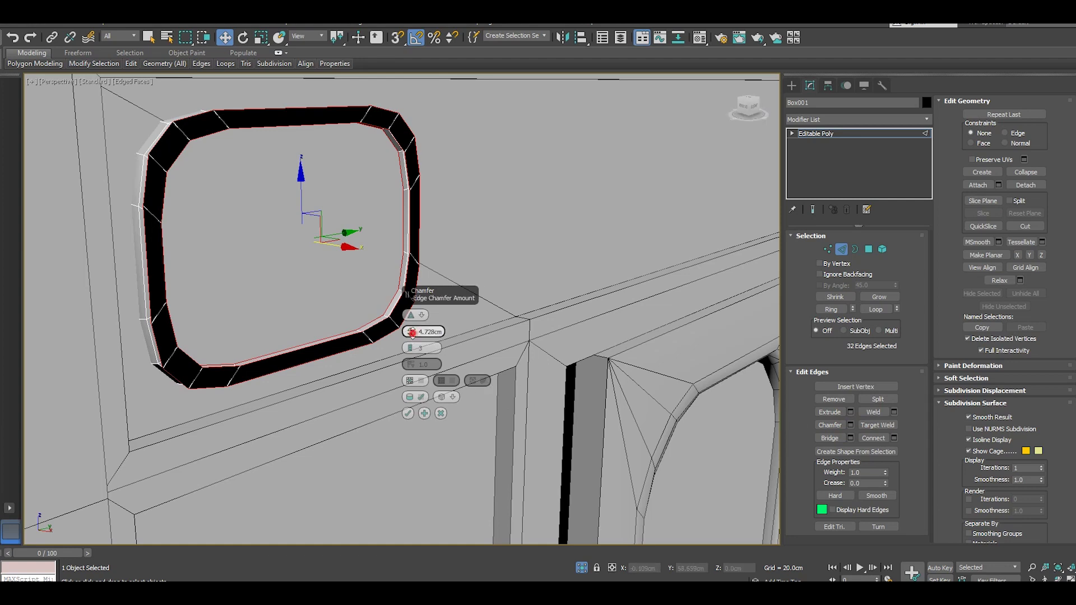
{"action": "left_click_drag", "start_coordinate": [411, 331], "coordinate": [410, 351]}
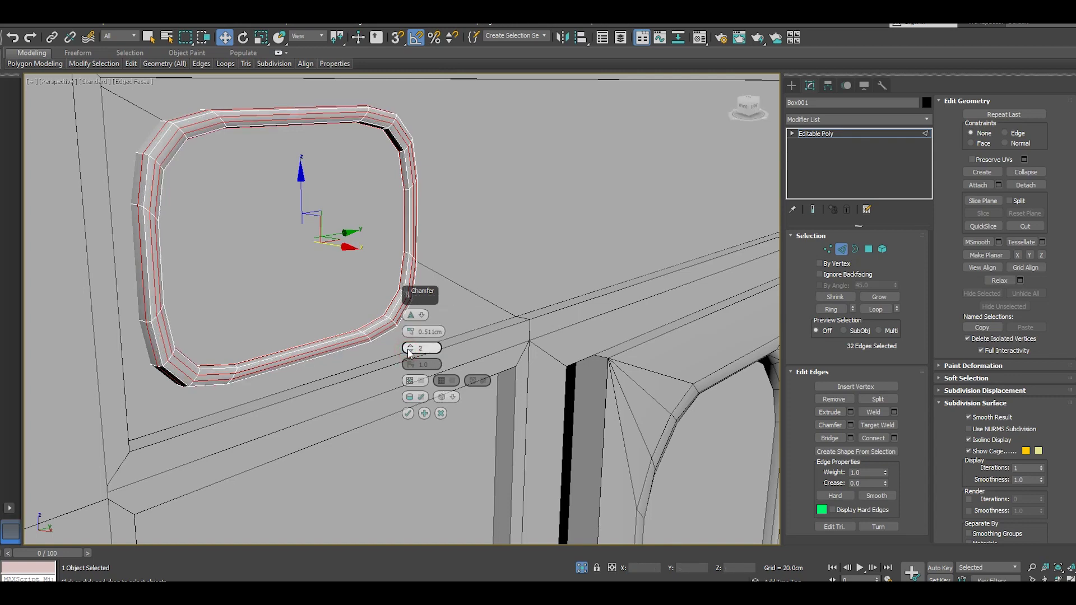
{"action": "left_click", "coordinate": [409, 350]}
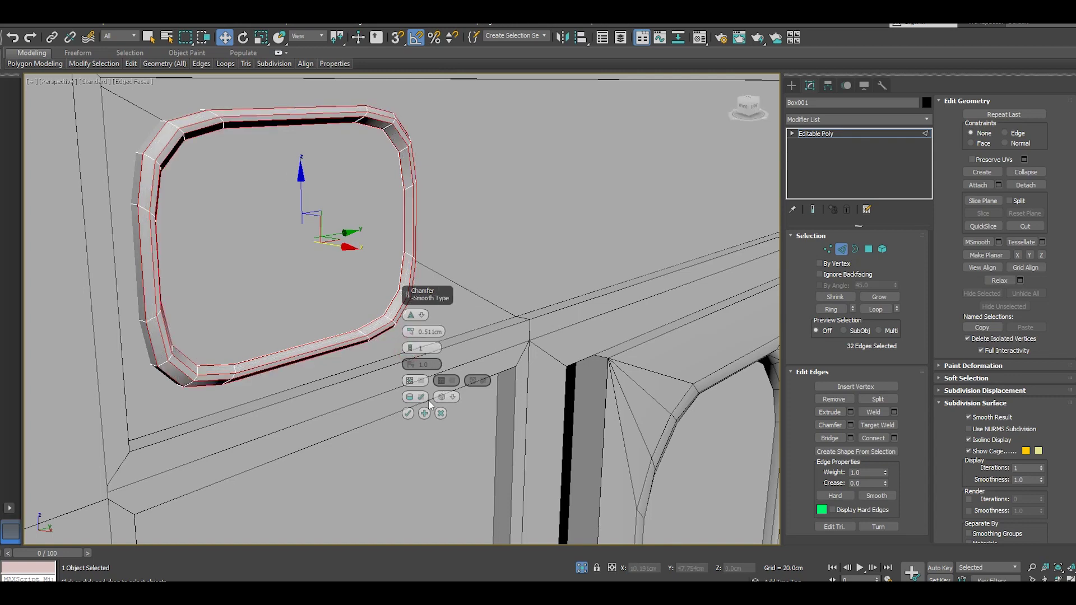
{"action": "left_click", "coordinate": [408, 413]}
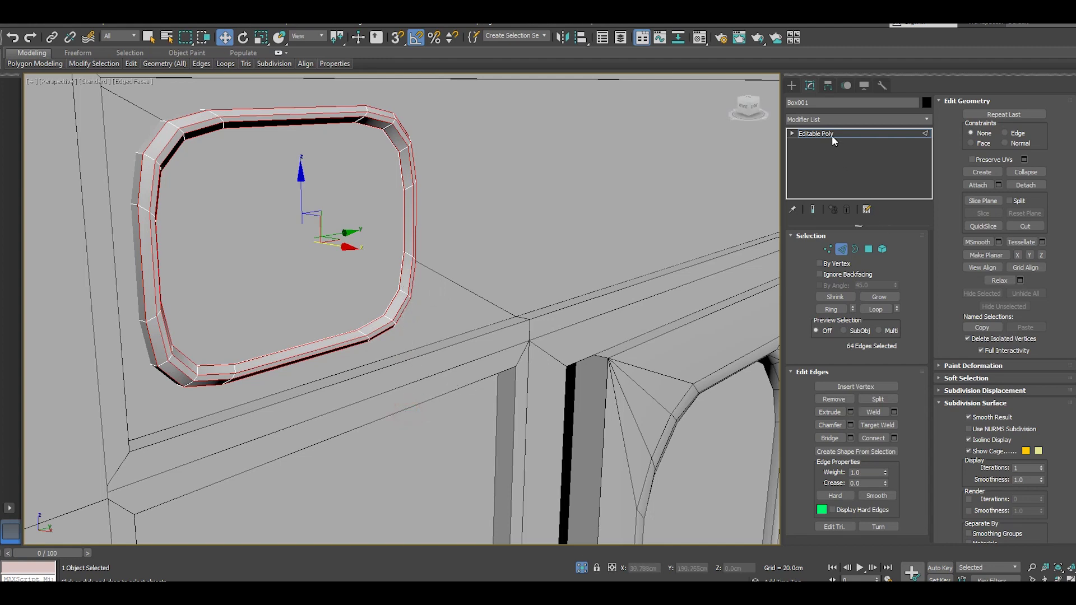
- Clear the edge selection and select the inner window polygon
{"action": "left_click", "coordinate": [332, 250]}
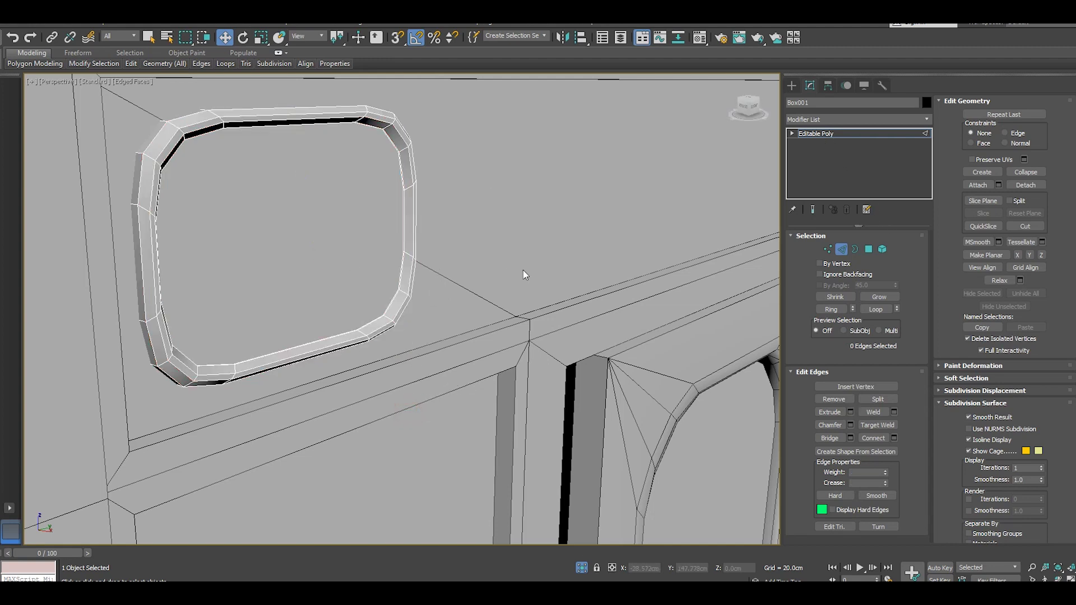
{"action": "left_click", "coordinate": [868, 249]}
{"action": "left_click", "coordinate": [298, 257]}
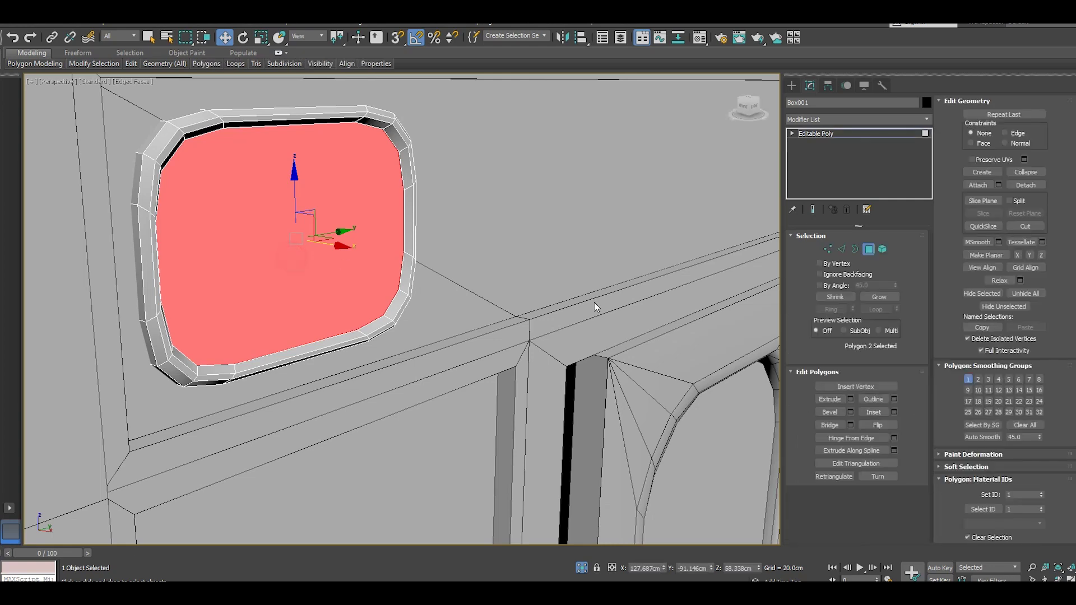
- Inset the window face by about 0.5 cm, after trying and undoing a bevel
{"action": "left_click", "coordinate": [893, 412]}
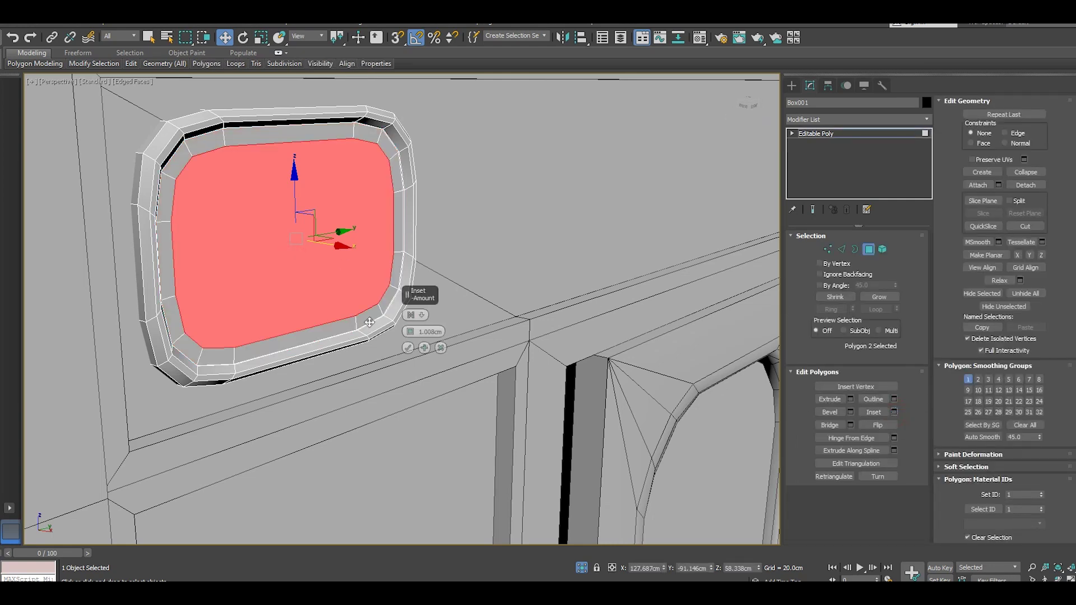
{"action": "left_click", "coordinate": [408, 348]}
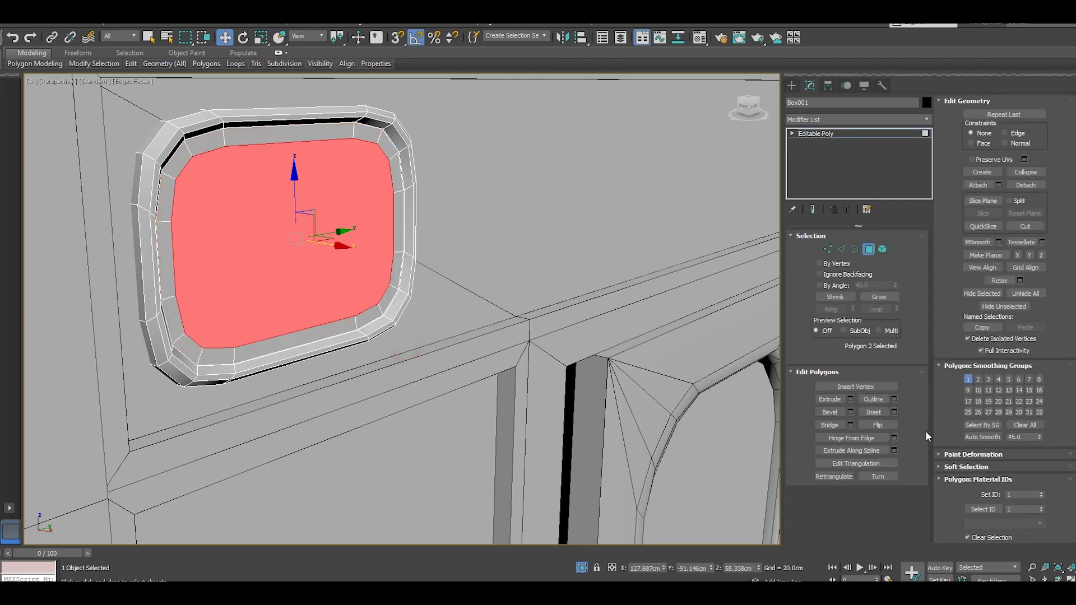
{"action": "left_click", "coordinate": [851, 412]}
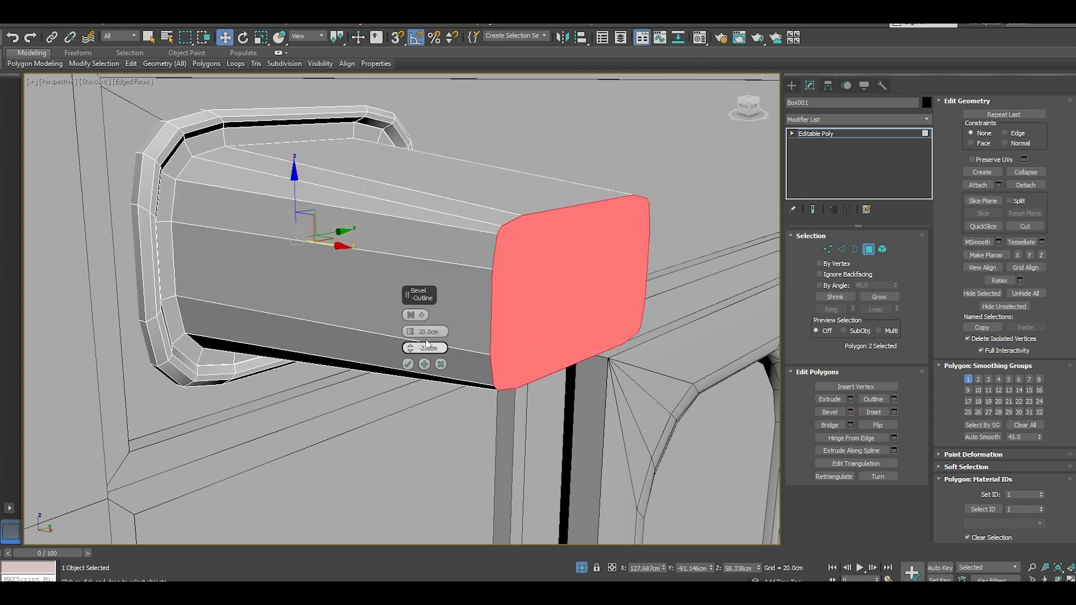
{"action": "mouse_move", "coordinate": [414, 334]}
{"action": "left_mouse_down"}
{"action": "mouse_move", "coordinate": [423, 376]}
{"action": "mouse_move", "coordinate": [407, 332]}
{"action": "left_mouse_up"}
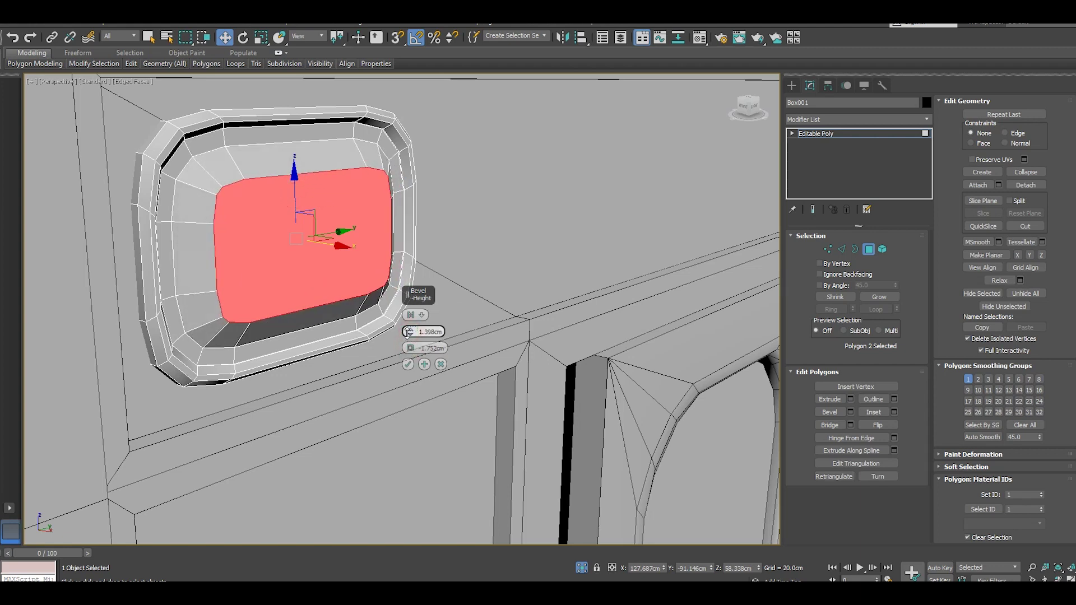
{"action": "left_click", "coordinate": [442, 364]}
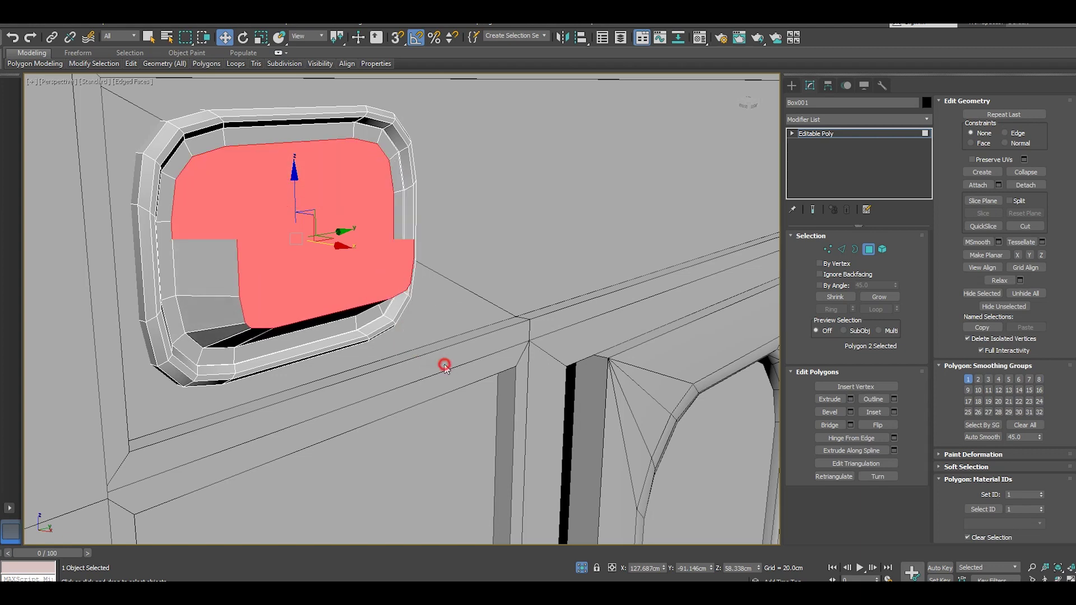
{"action": "left_click", "coordinate": [14, 38]}
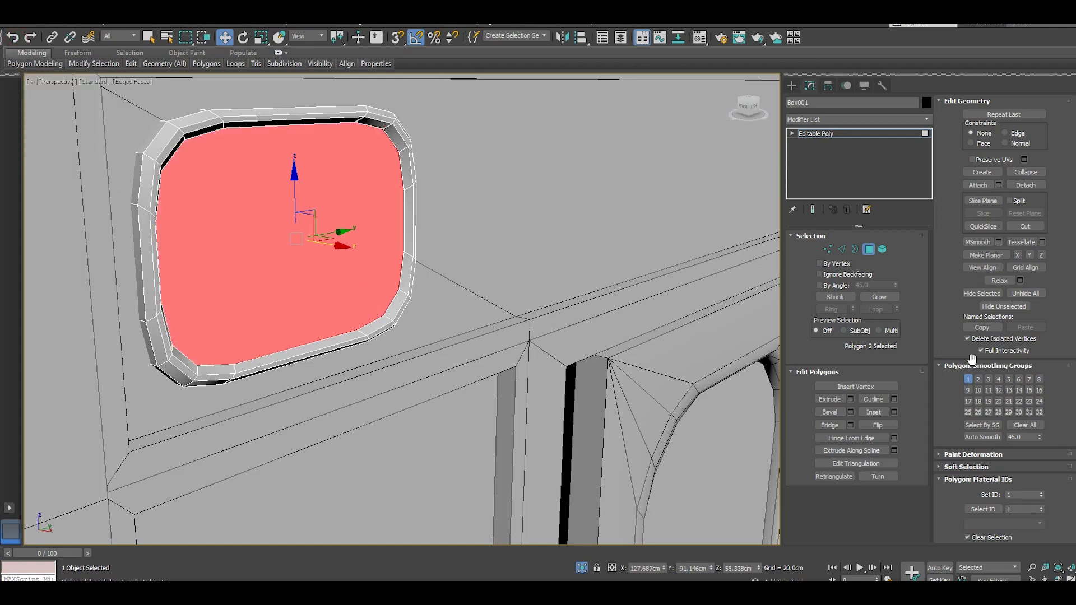
{"action": "left_click", "coordinate": [894, 413]}
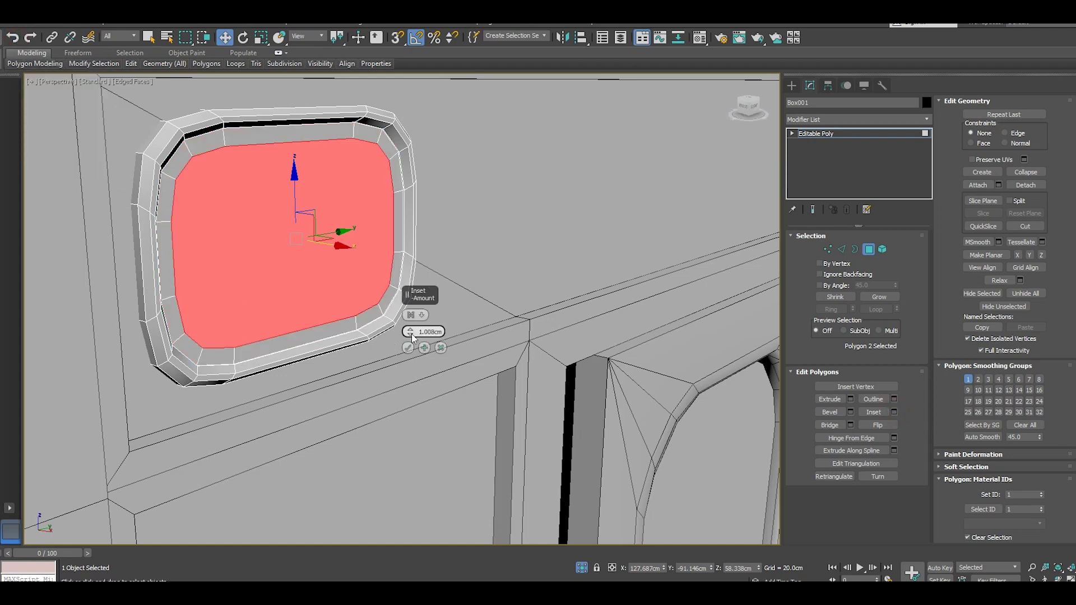
{"action": "left_click_drag", "start_coordinate": [407, 331], "coordinate": [407, 336]}
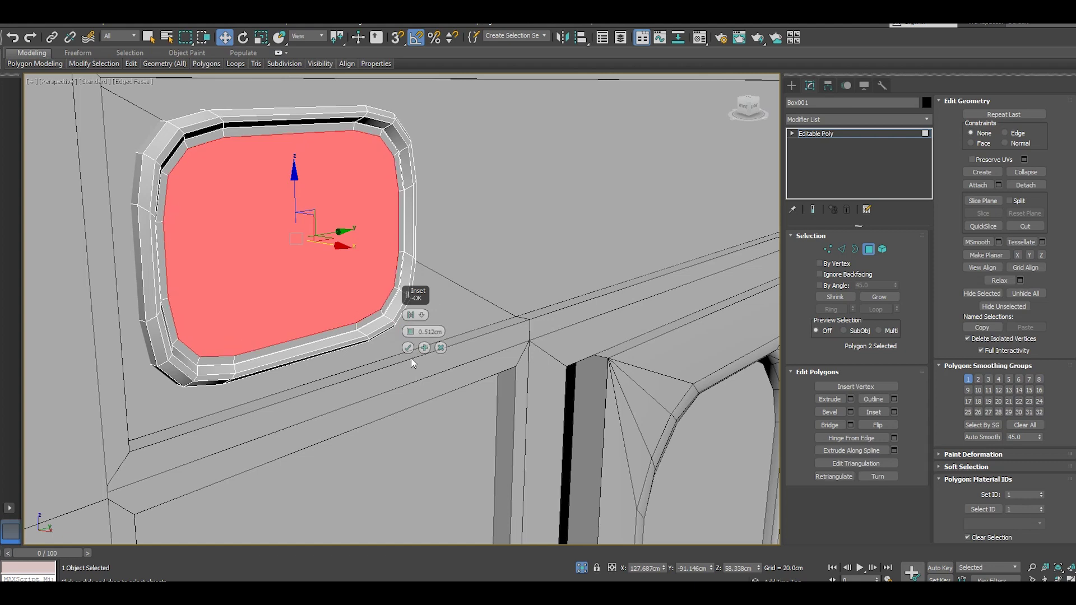
{"action": "left_click", "coordinate": [408, 347]}
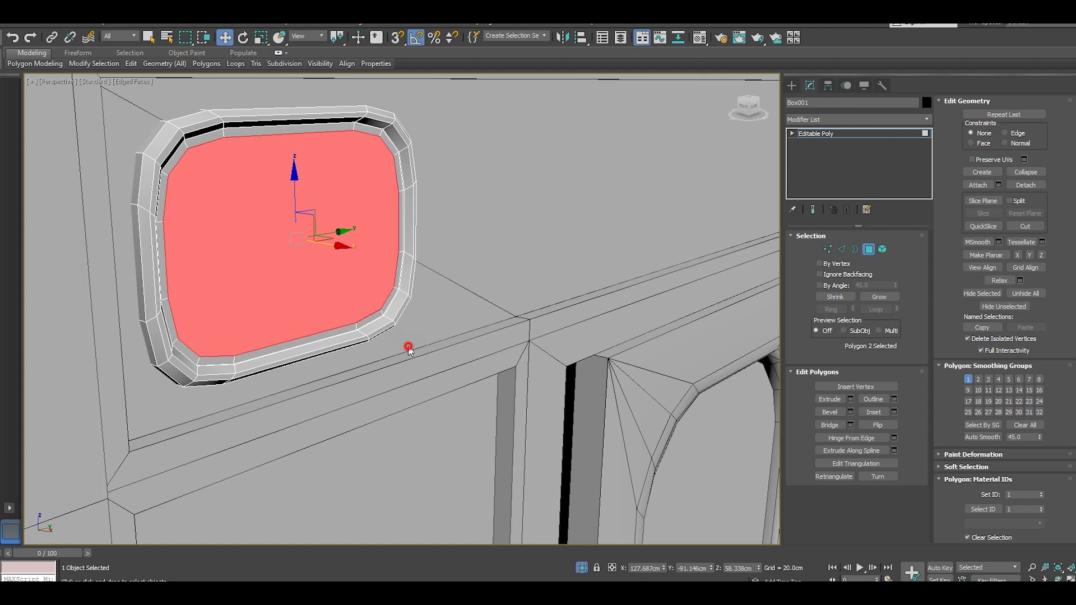
- Extrude the window face outward 1.397 cm and scale it down slightly
{"action": "left_click", "coordinate": [850, 400]}
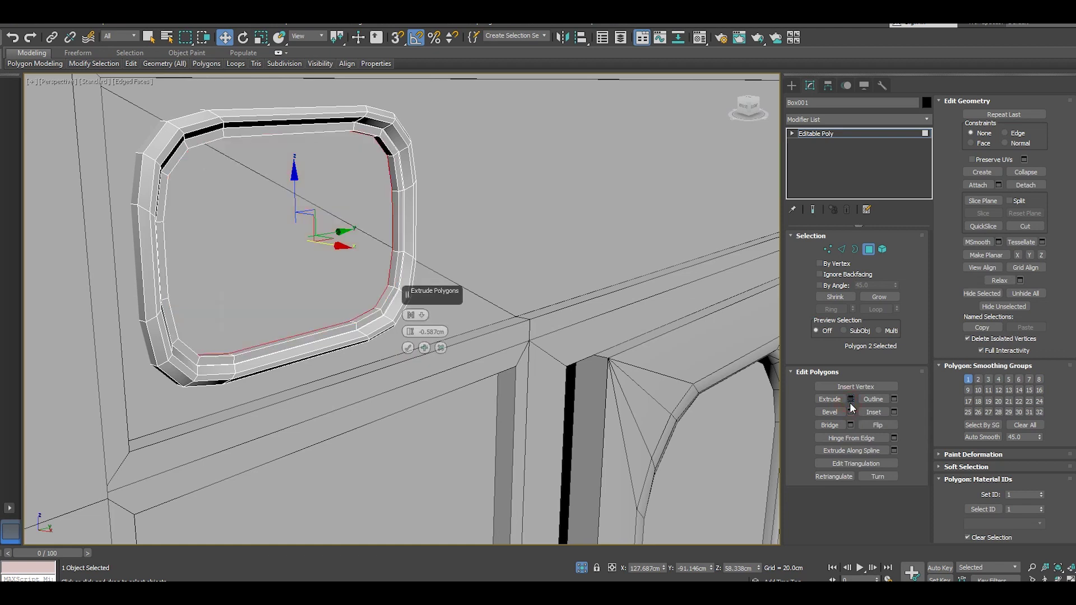
{"action": "left_click_drag", "start_coordinate": [413, 332], "coordinate": [409, 322]}
{"action": "left_click", "coordinate": [408, 347]}
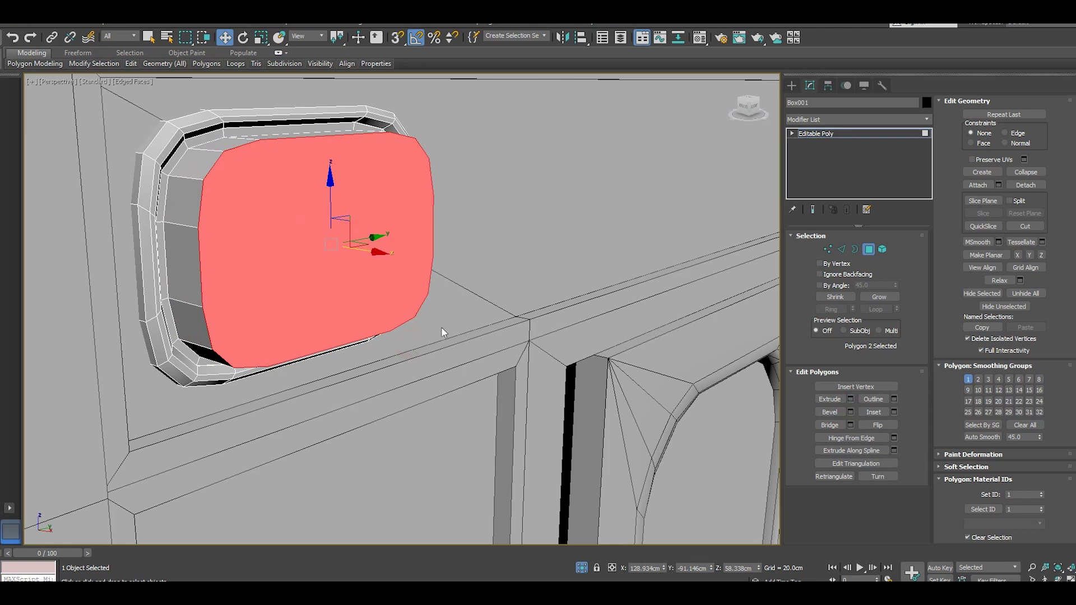
{"action": "left_click", "coordinate": [262, 38]}
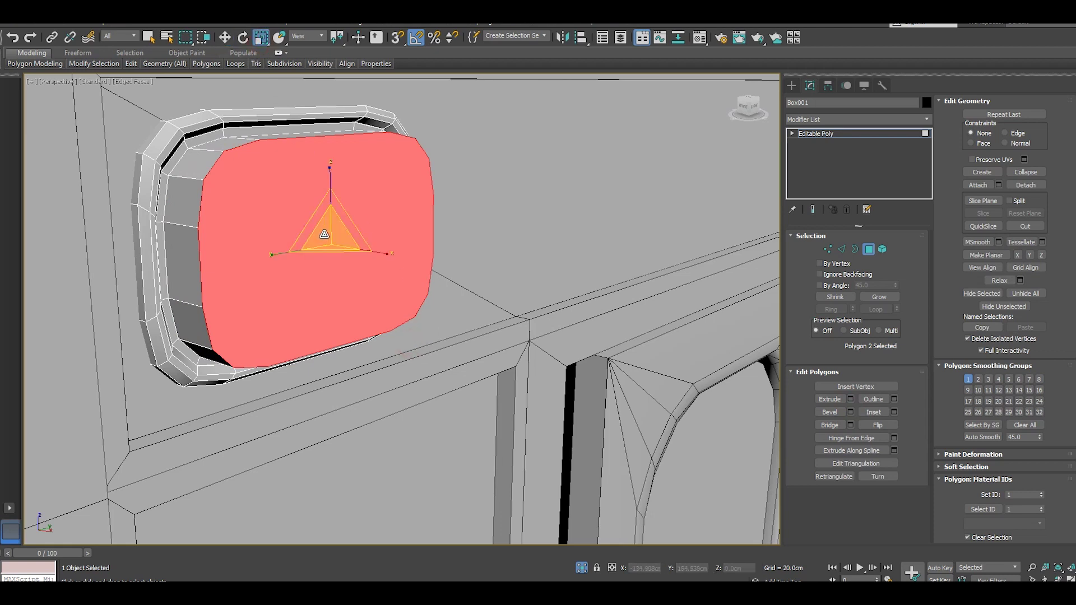
{"action": "left_click_drag", "start_coordinate": [330, 234], "coordinate": [327, 240]}
{"action": "left_click", "coordinate": [225, 37]}
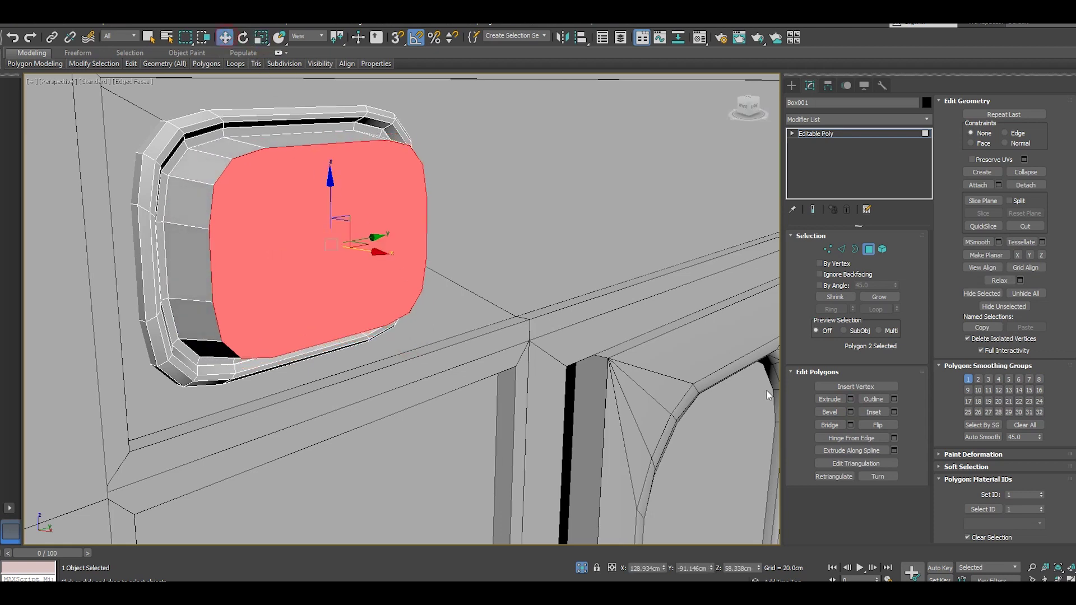
- Chamfer the raised panel's 16 border edges about 2.993 cm with 2 segments
{"action": "left_click", "coordinate": [841, 249], "text": "ctrl"}
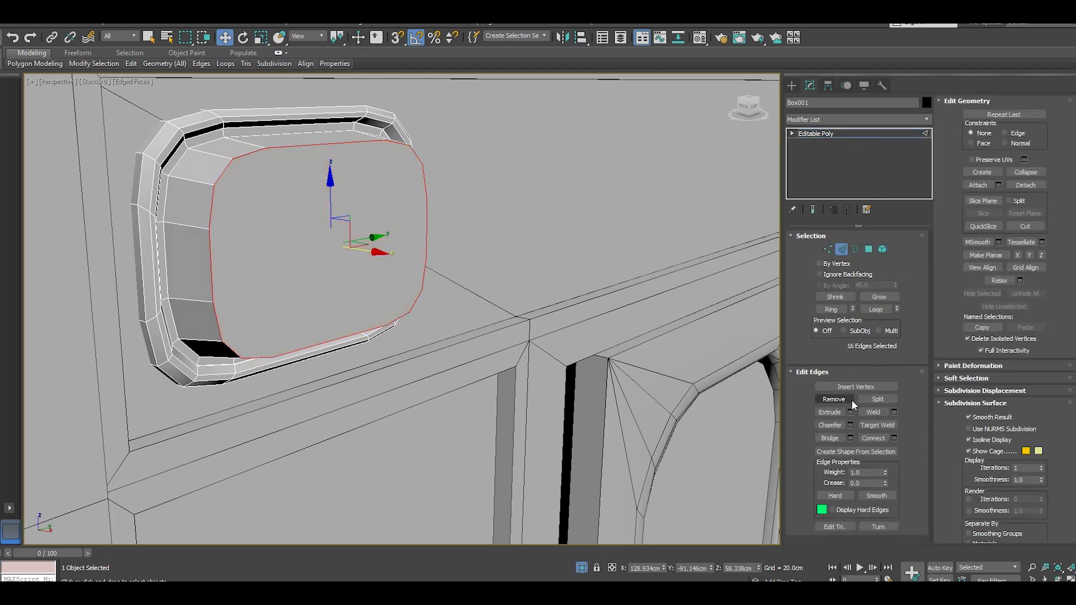
{"action": "left_click", "coordinate": [851, 425]}
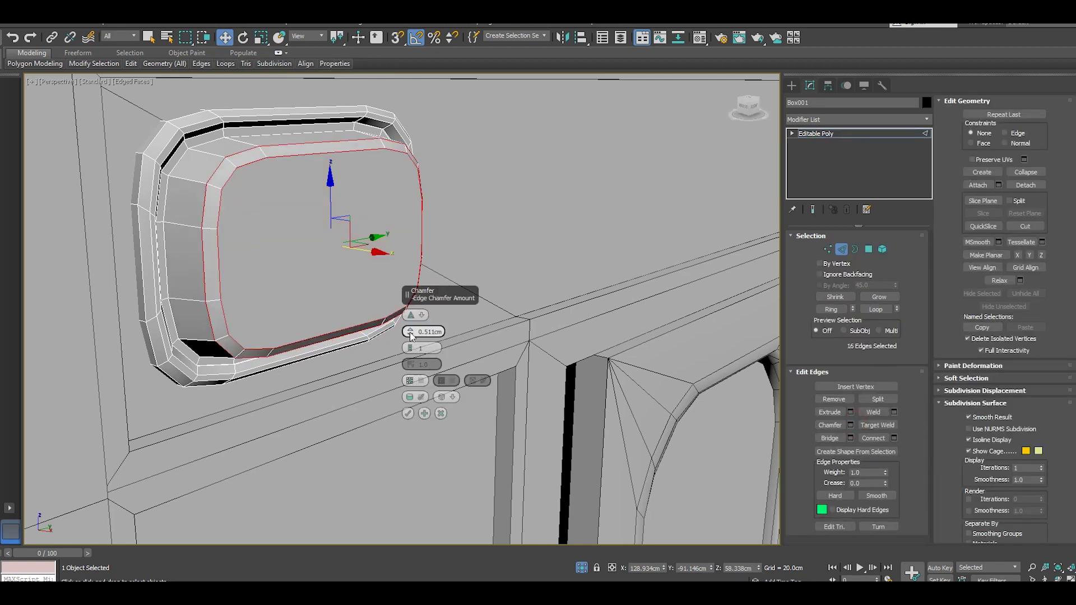
{"action": "left_click_drag", "start_coordinate": [408, 333], "coordinate": [410, 336]}
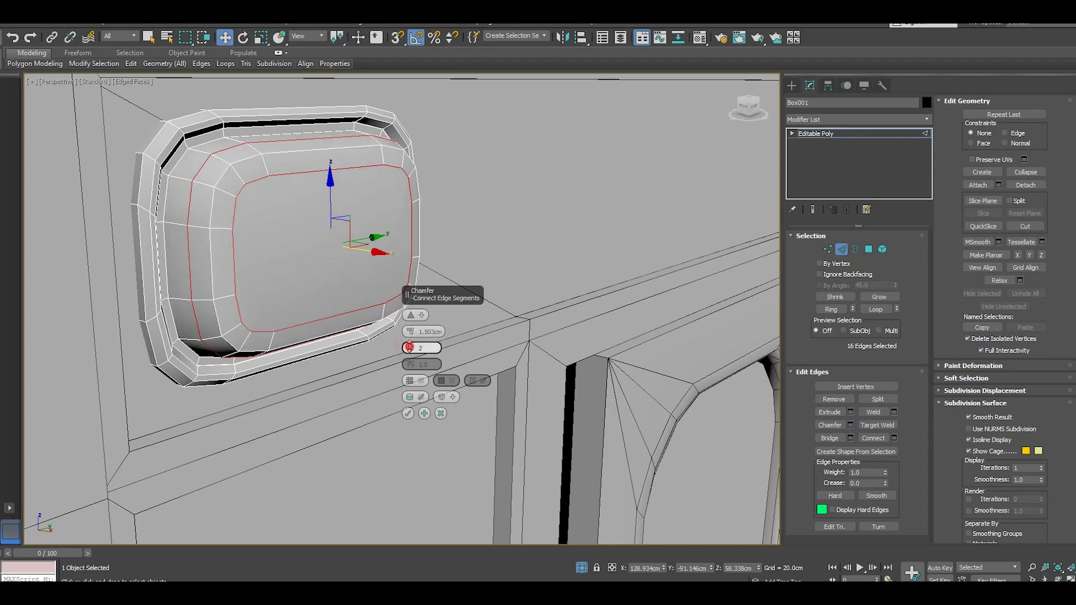
{"action": "middle_click_drag", "start_coordinate": [351, 314], "coordinate": [385, 315], "text": "alt"}
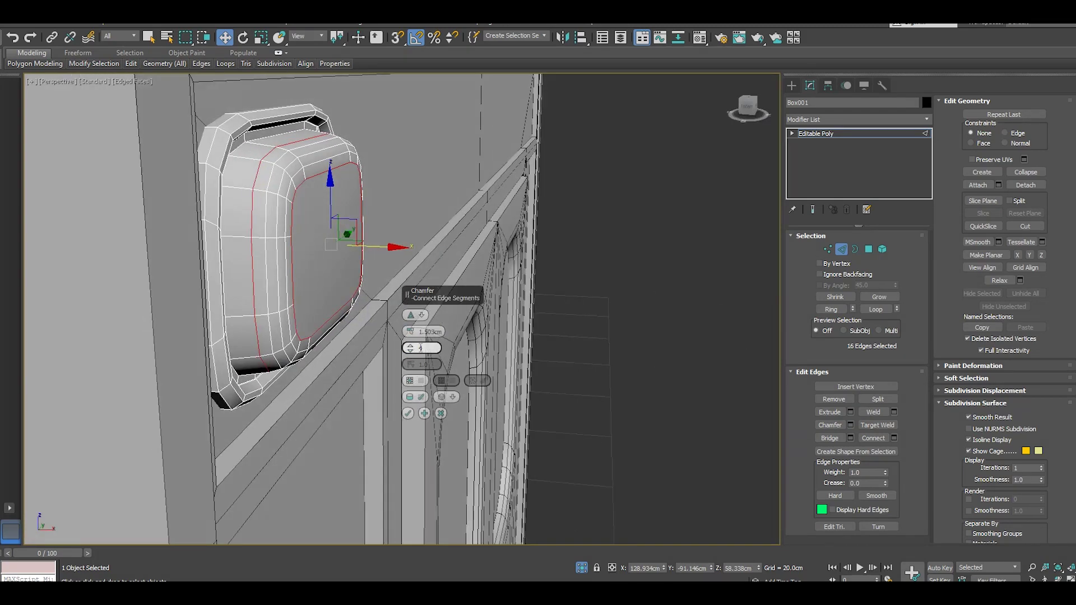
{"action": "left_click_drag", "start_coordinate": [408, 331], "coordinate": [404, 320]}
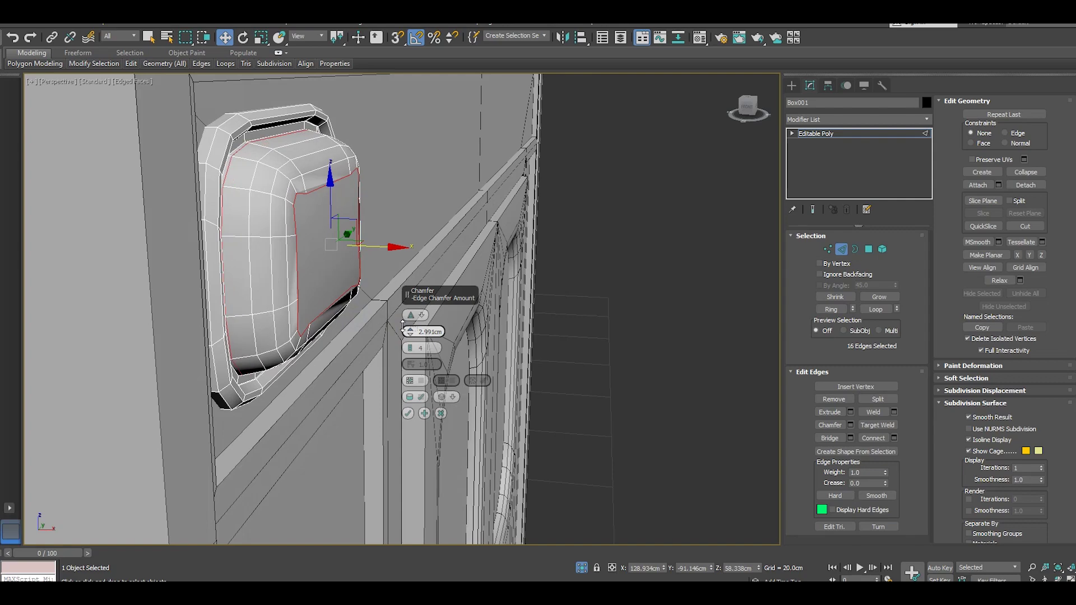
{"action": "left_click", "coordinate": [421, 415]}
{"action": "middle_click_drag", "start_coordinate": [389, 356], "coordinate": [377, 351], "text": "alt"}
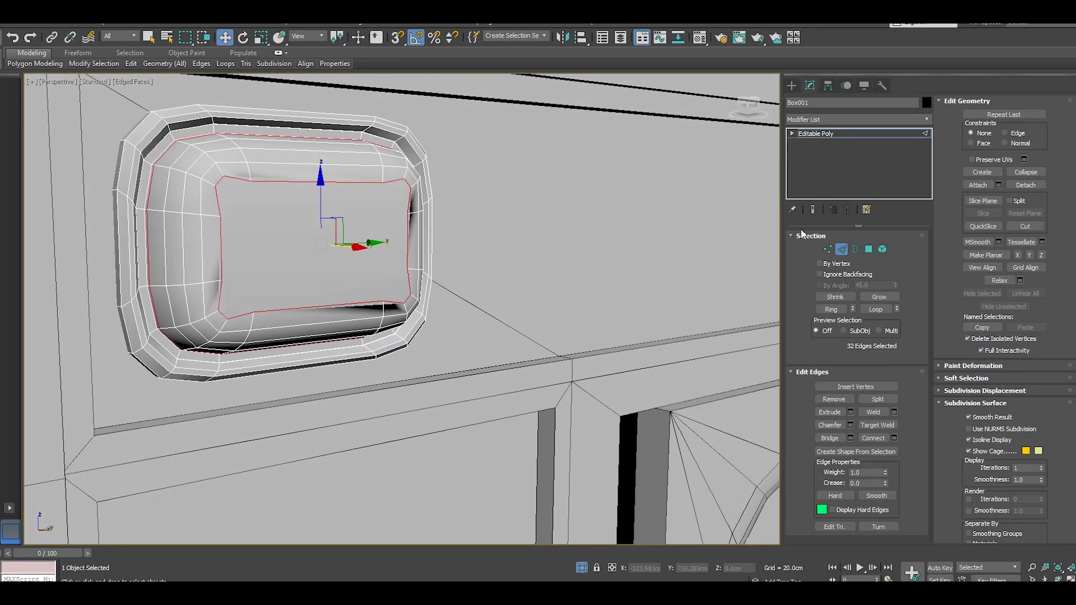
- Turn on Target Weld and weld the stray left-side and top-left corner vertices onto neighbours
{"action": "left_click", "coordinate": [828, 250]}
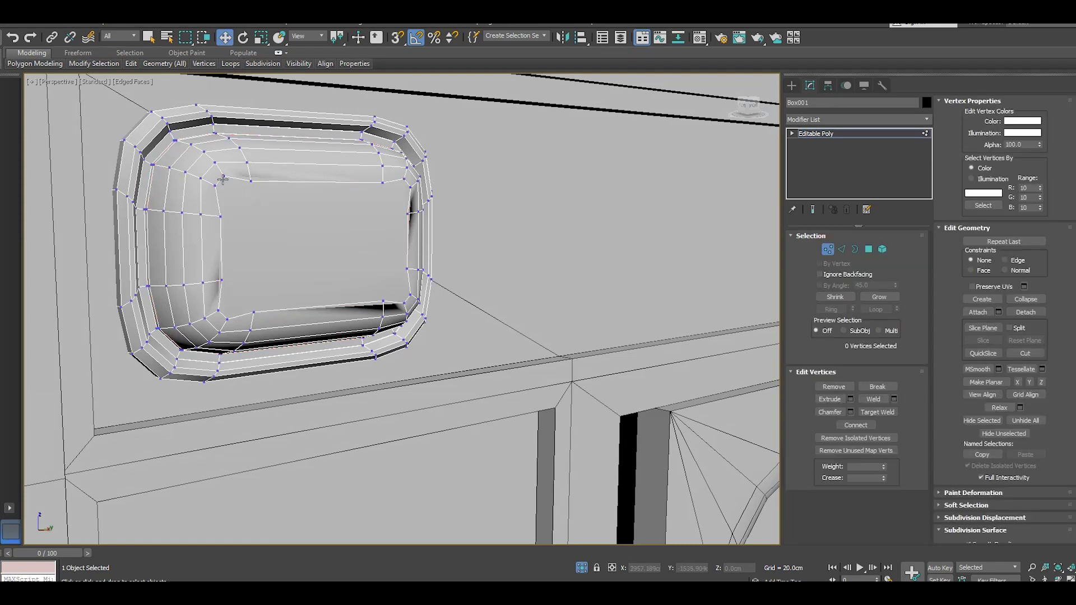
{"action": "left_click", "coordinate": [222, 178]}
{"action": "scroll", "coordinate": [225, 173], "scroll_direction": "up", "scroll_amount": 5}
{"action": "right_click", "coordinate": [217, 170]}
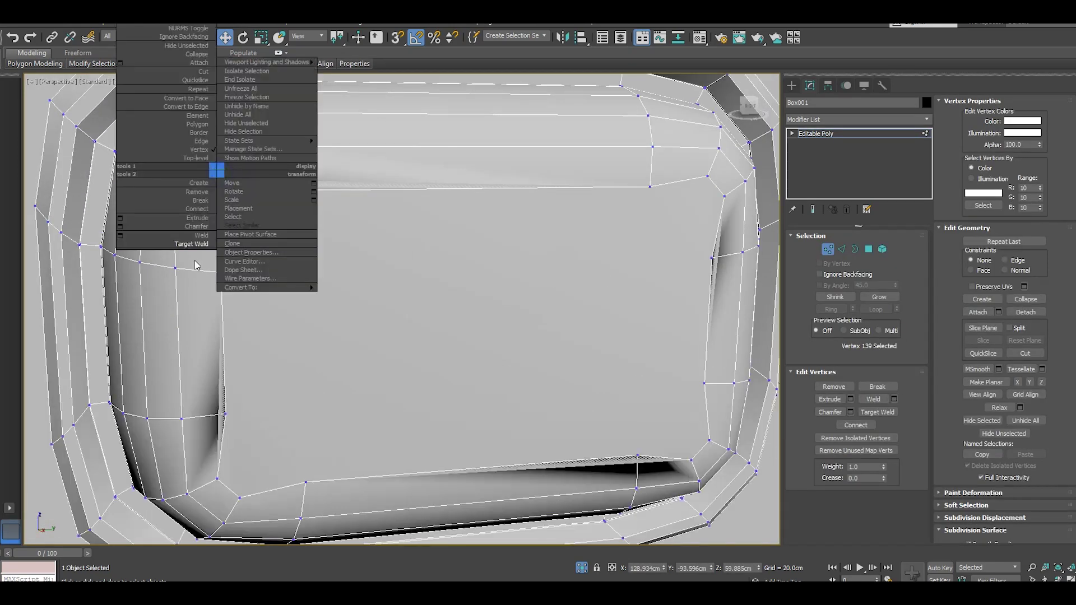
{"action": "left_click", "coordinate": [193, 244]}
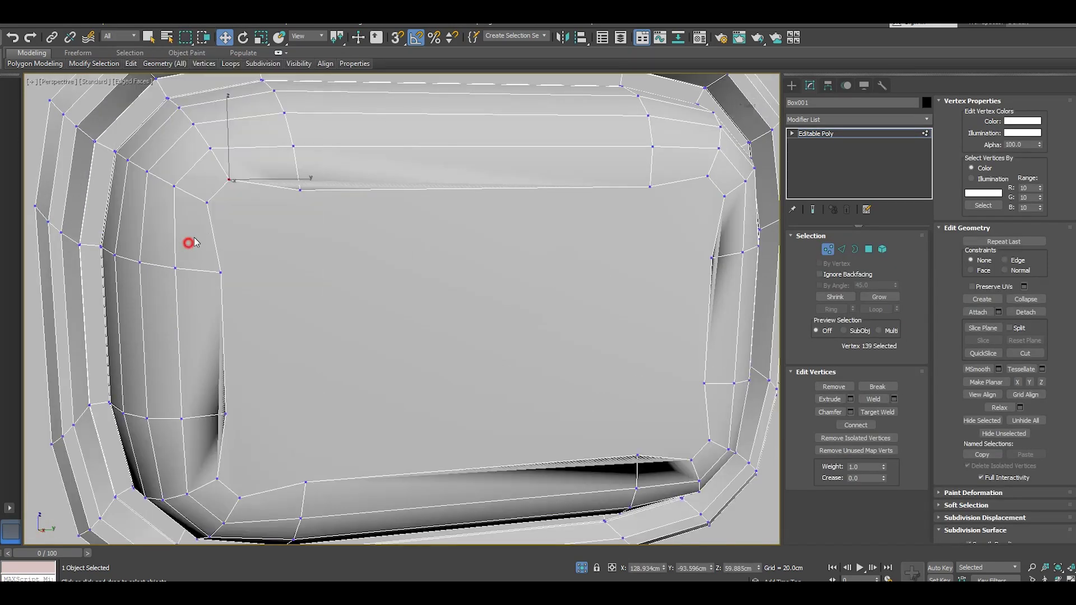
{"action": "left_click", "coordinate": [231, 181]}
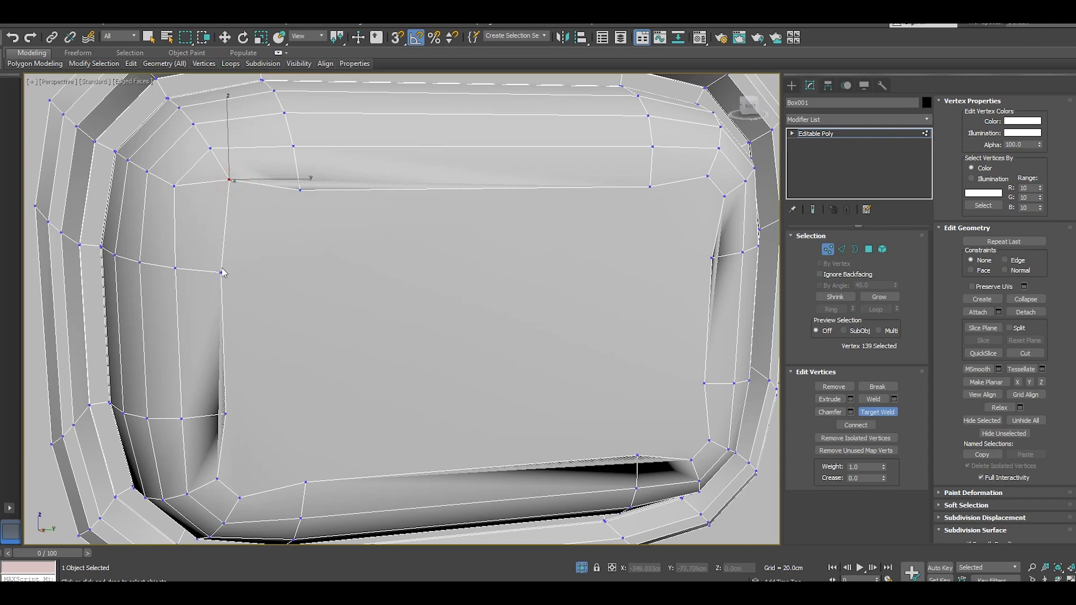
{"action": "left_click", "coordinate": [224, 415]}
{"action": "left_click", "coordinate": [218, 479]}
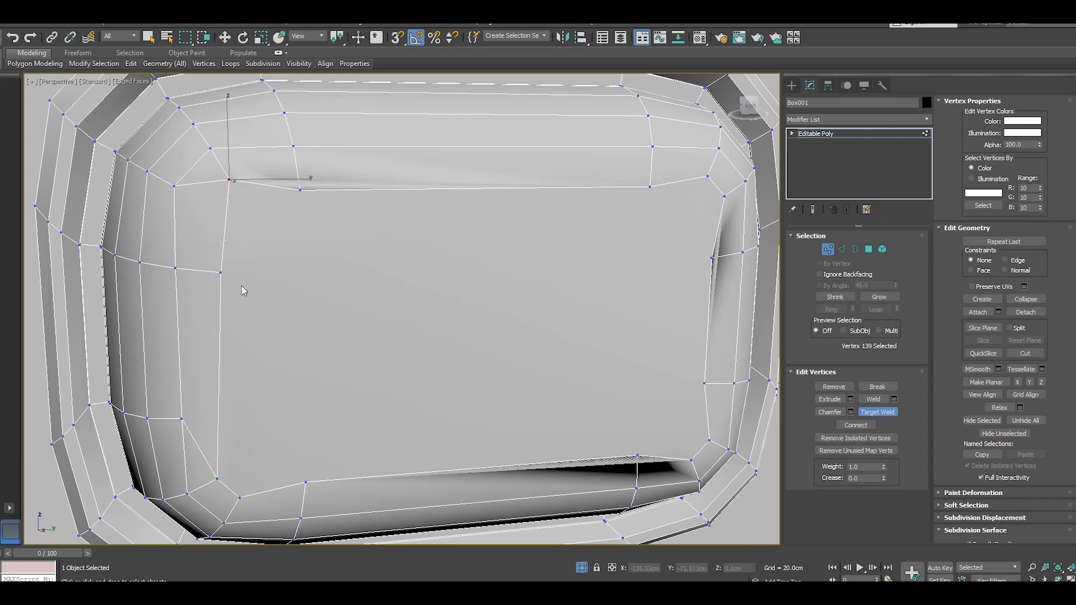
{"action": "left_click", "coordinate": [218, 272]}
{"action": "left_click", "coordinate": [226, 181]}
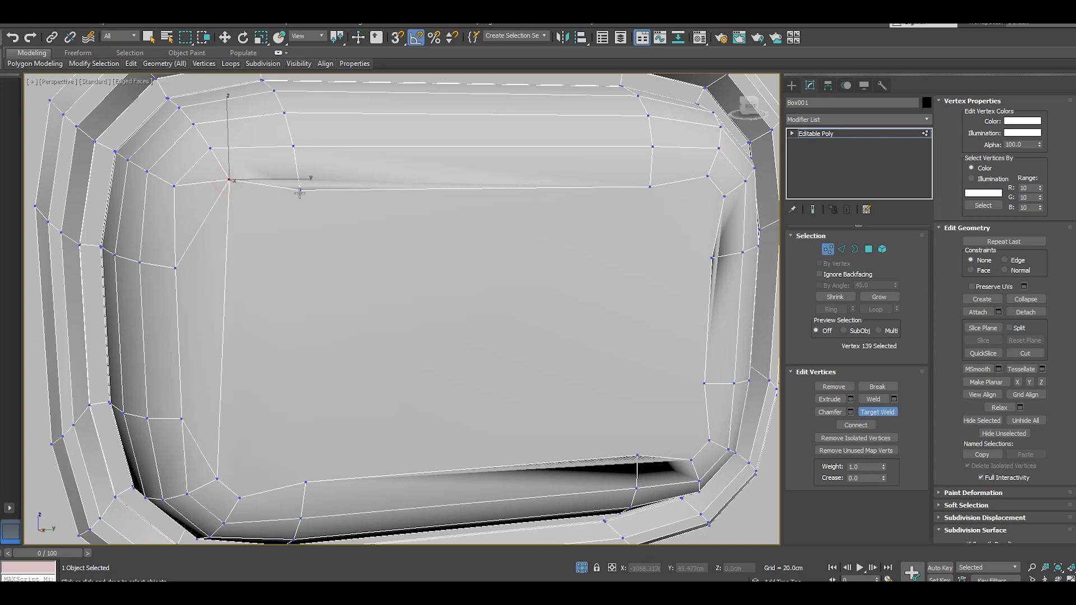
{"action": "left_click", "coordinate": [300, 191]}
{"action": "left_click", "coordinate": [229, 180]}
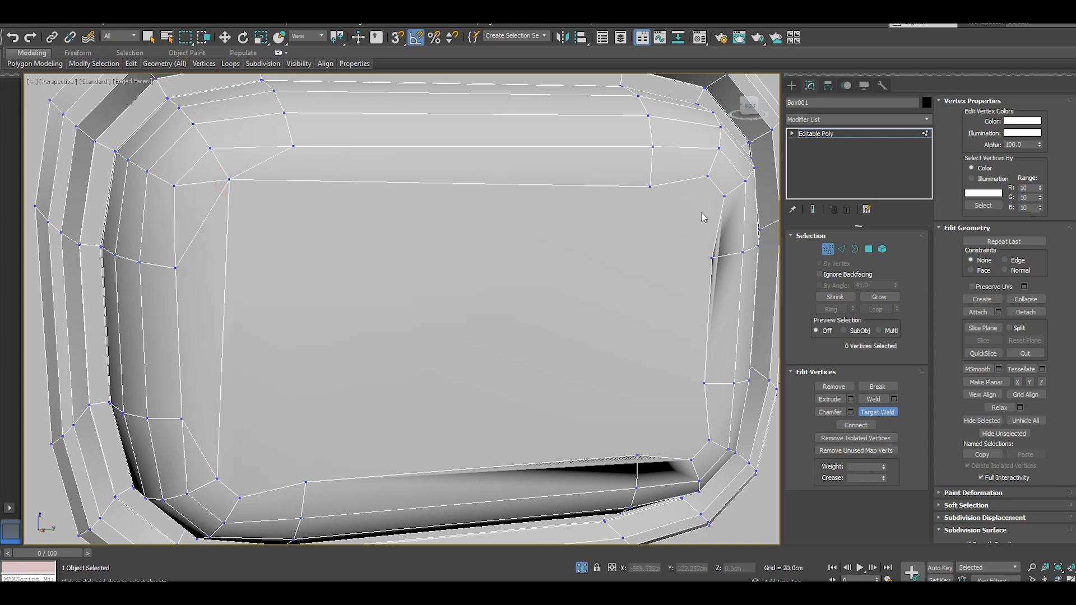
- Target-weld the right-side vertices to straighten that edge and remove the pinched face
{"action": "left_click", "coordinate": [651, 187]}
{"action": "left_click", "coordinate": [707, 176]}
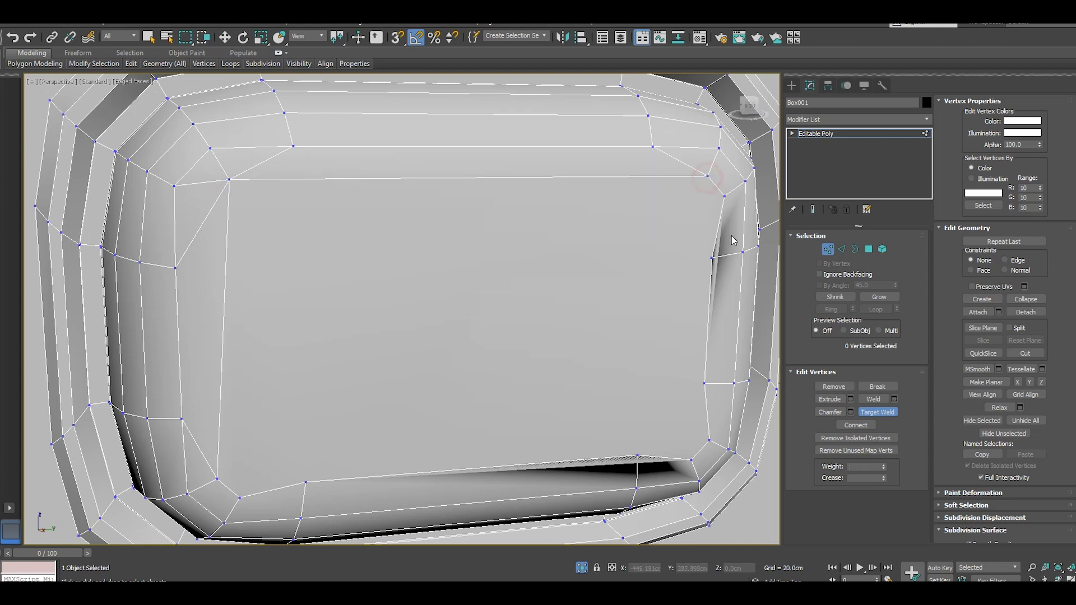
{"action": "middle_click_drag", "start_coordinate": [715, 241], "coordinate": [657, 215], "text": "alt"}
{"action": "left_click", "coordinate": [632, 232]}
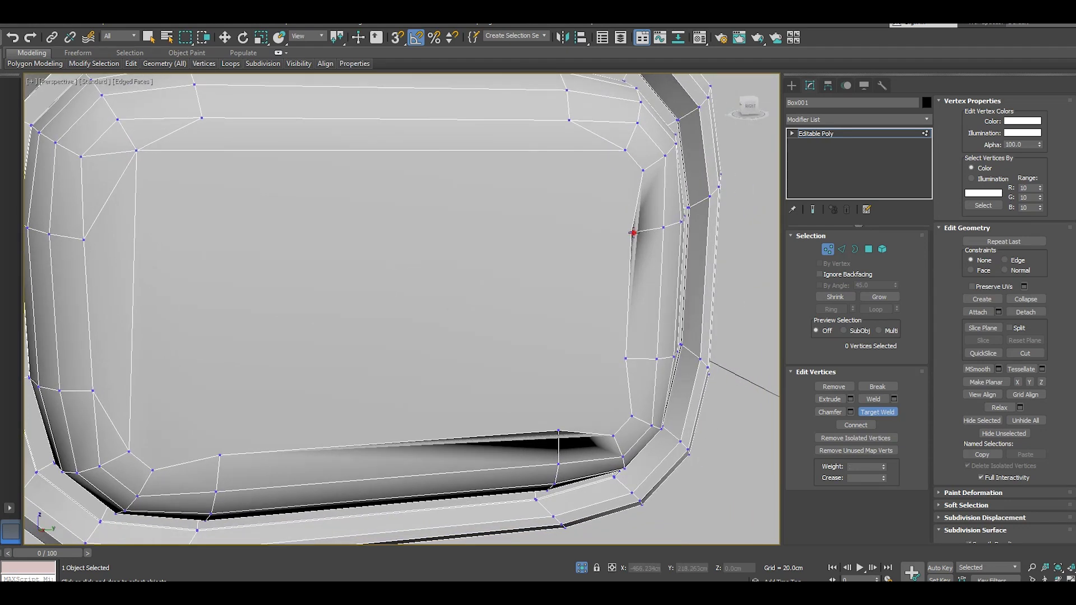
{"action": "left_click", "coordinate": [642, 171]}
{"action": "left_click", "coordinate": [642, 173]}
{"action": "left_click", "coordinate": [626, 150]}
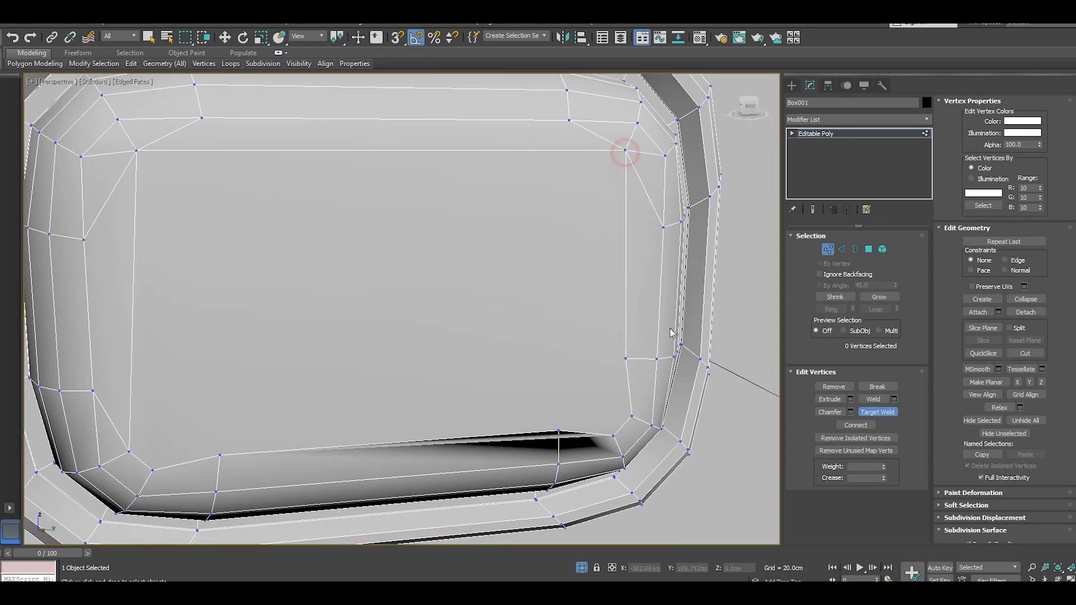
{"action": "left_click", "coordinate": [624, 359]}
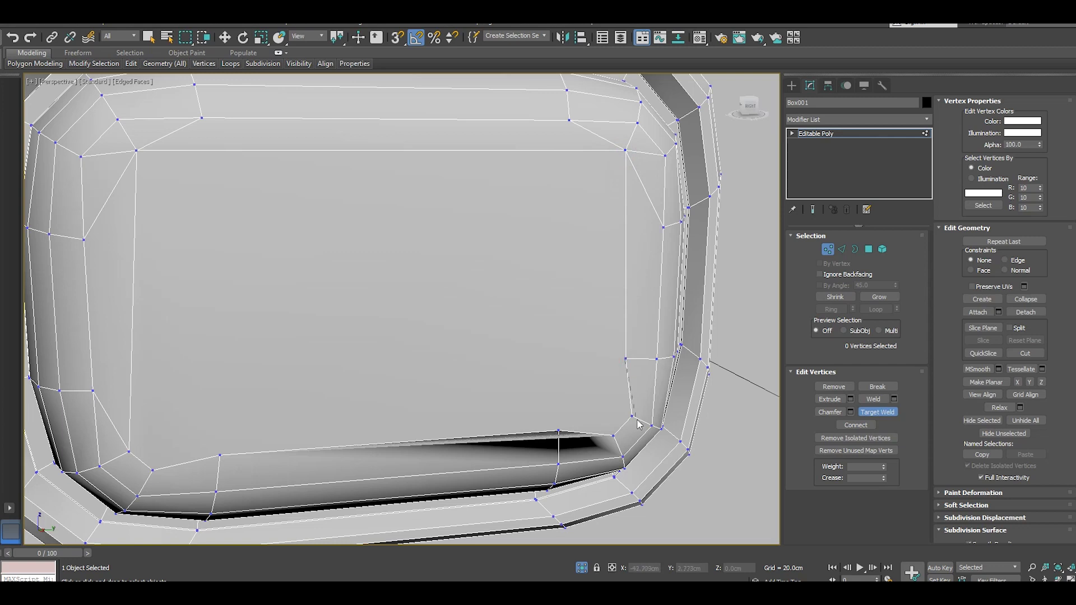
{"action": "left_click", "coordinate": [632, 416]}
{"action": "middle_click_drag", "start_coordinate": [634, 417], "coordinate": [651, 340]}
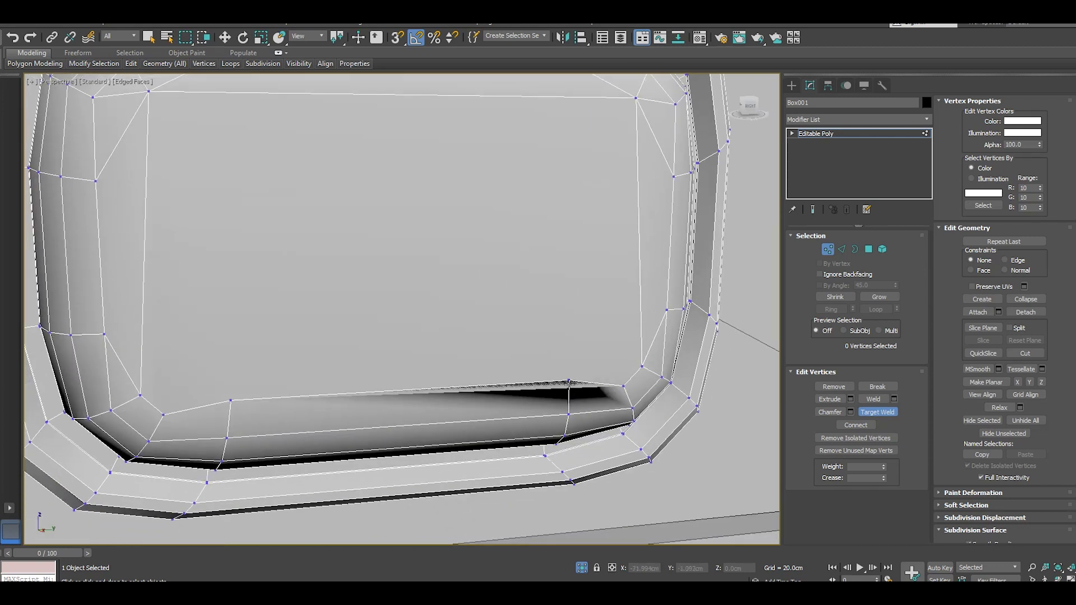
{"action": "left_click", "coordinate": [568, 381]}
{"action": "left_click", "coordinate": [623, 387]}
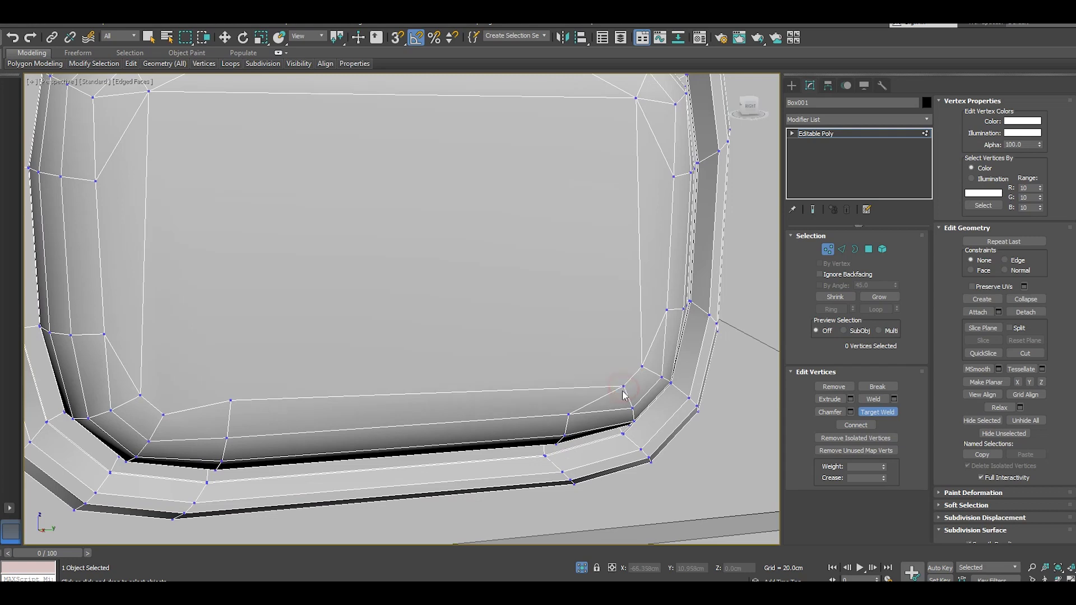
- Target-weld the lower-left and lower-right corner vertices onto their neighbours
{"action": "left_click", "coordinate": [230, 399]}
{"action": "left_click", "coordinate": [163, 414]}
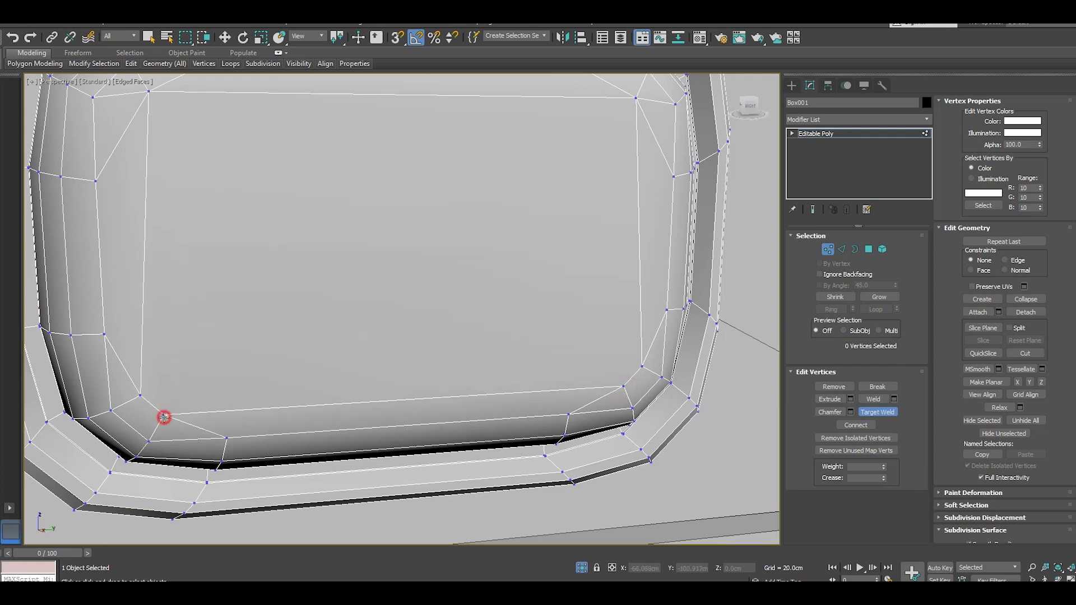
{"action": "left_click", "coordinate": [164, 415]}
{"action": "left_click", "coordinate": [140, 395]}
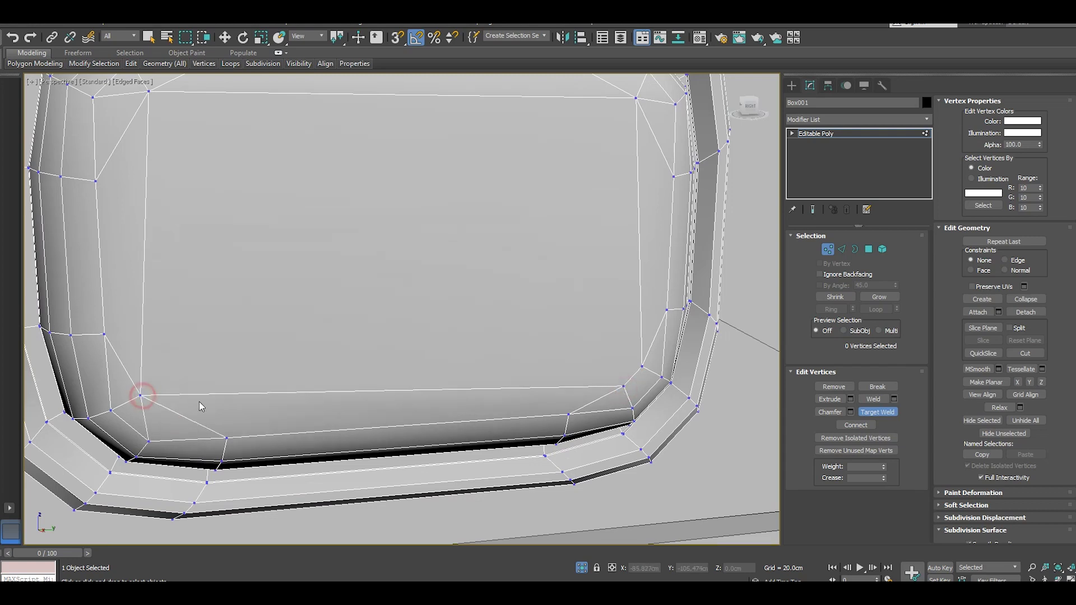
{"action": "left_click", "coordinate": [622, 386]}
{"action": "left_click", "coordinate": [643, 368]}
{"action": "scroll", "coordinate": [557, 344], "scroll_direction": "down", "scroll_amount": 3}
{"action": "scroll", "coordinate": [424, 307], "scroll_direction": "up", "scroll_amount": 1}
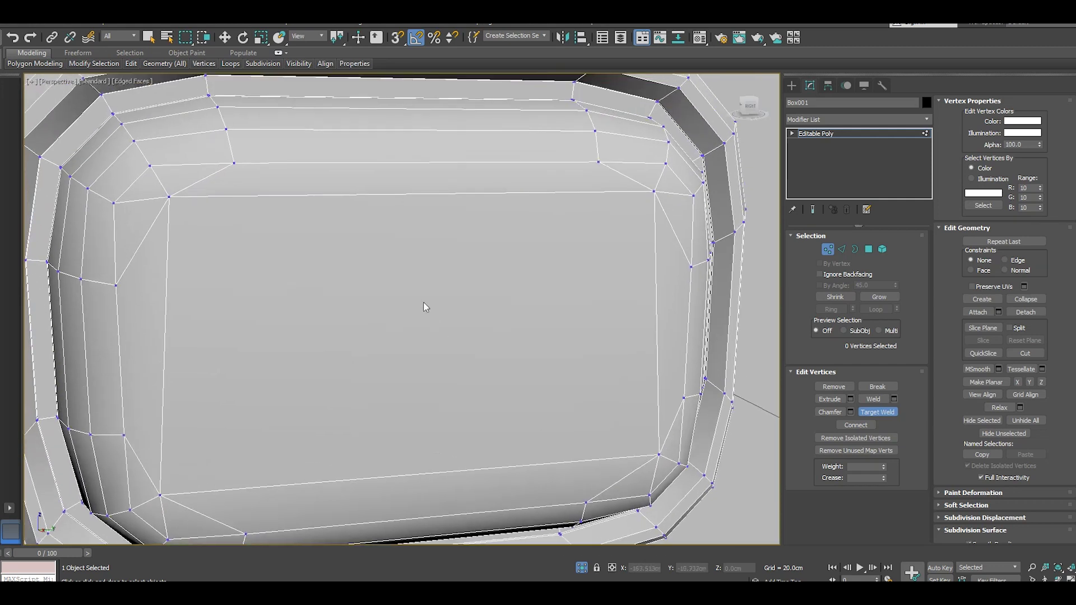
- Move three rim vertices to tidy the top-left and lower-right panel corners
{"action": "key", "text": "w"}
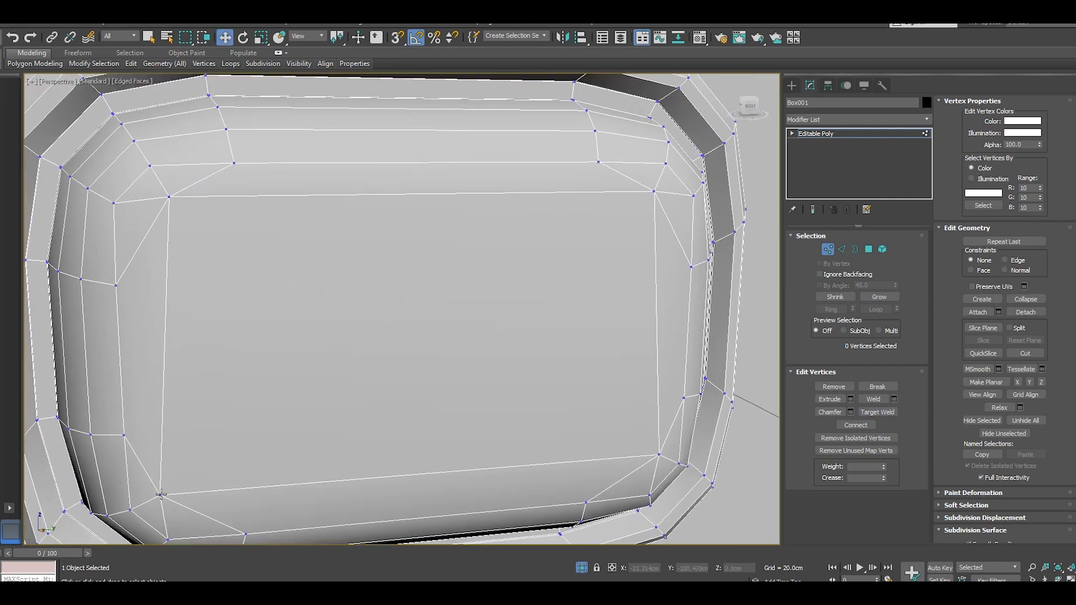
{"action": "left_click", "coordinate": [161, 494]}
{"action": "left_click_drag", "start_coordinate": [206, 491], "coordinate": [232, 489]}
{"action": "left_click", "coordinate": [171, 203]}
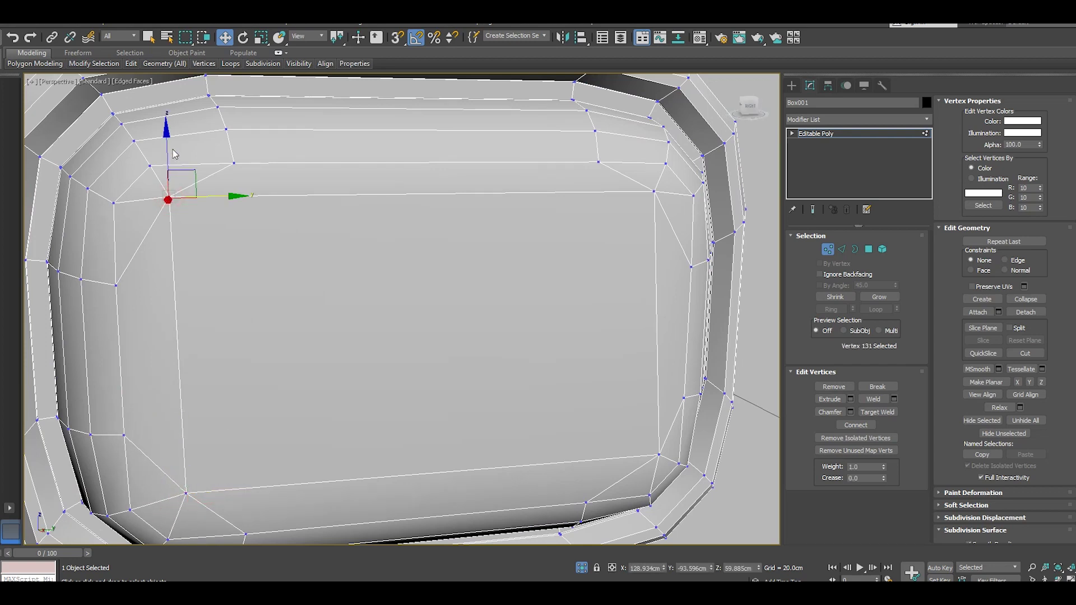
{"action": "left_click_drag", "start_coordinate": [175, 181], "coordinate": [198, 167]}
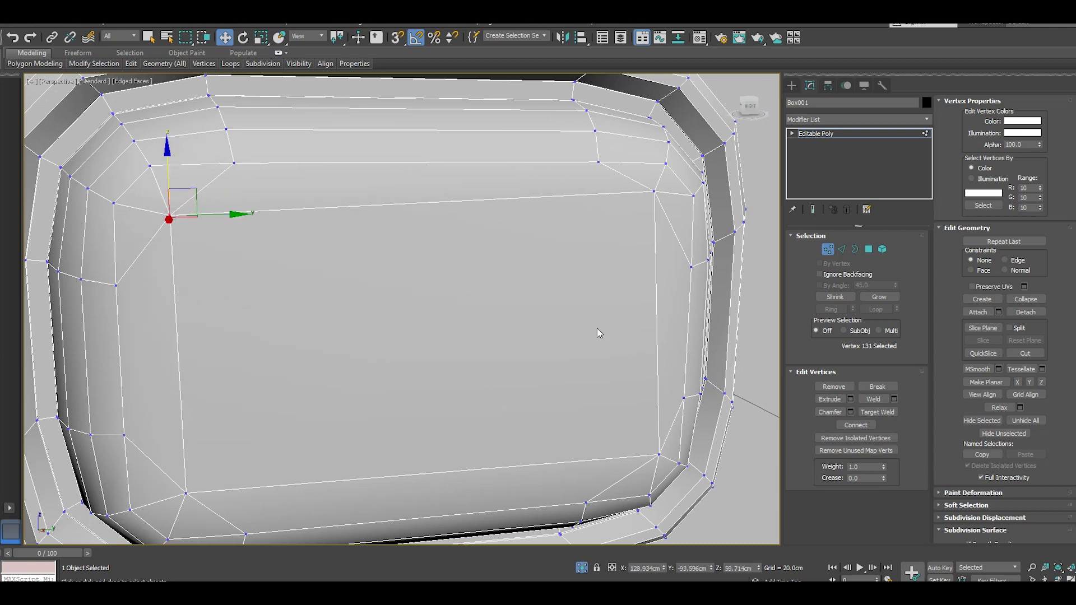
{"action": "left_click", "coordinate": [658, 455]}
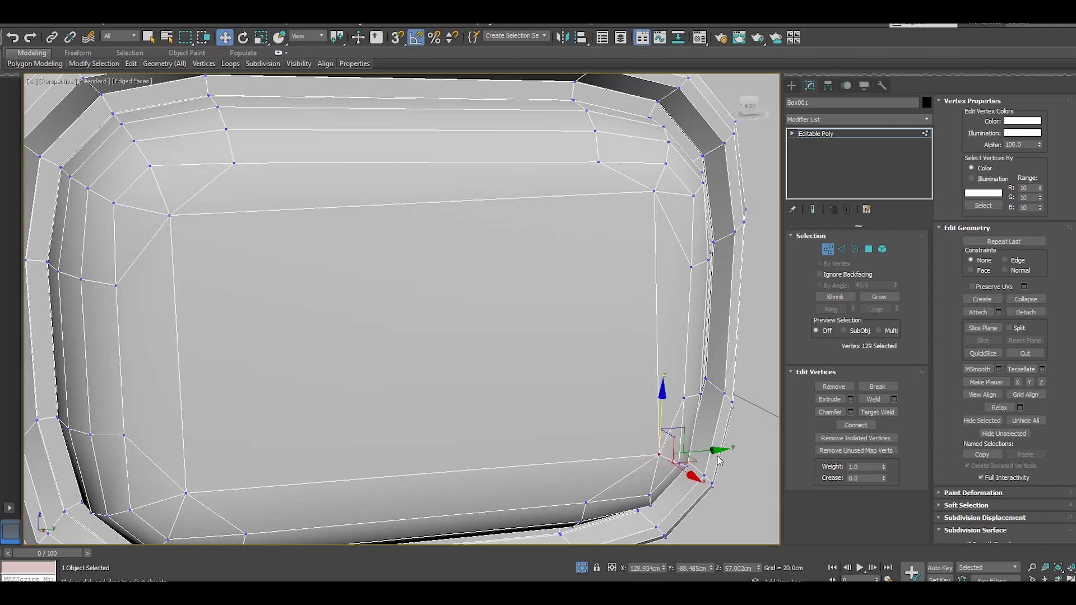
{"action": "left_click_drag", "start_coordinate": [711, 452], "coordinate": [696, 452]}
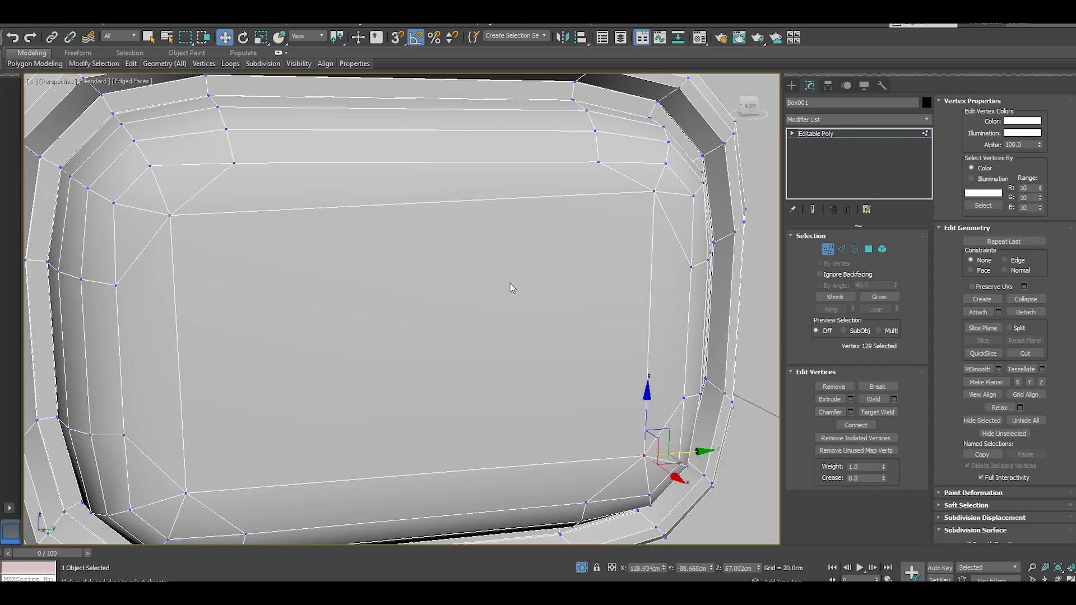
- Inspect the inset panel from the side and return to the Editable Poly object level
{"action": "scroll", "coordinate": [508, 283], "scroll_direction": "down", "scroll_amount": 3}
{"action": "scroll", "coordinate": [509, 283], "scroll_direction": "down", "scroll_amount": 4}
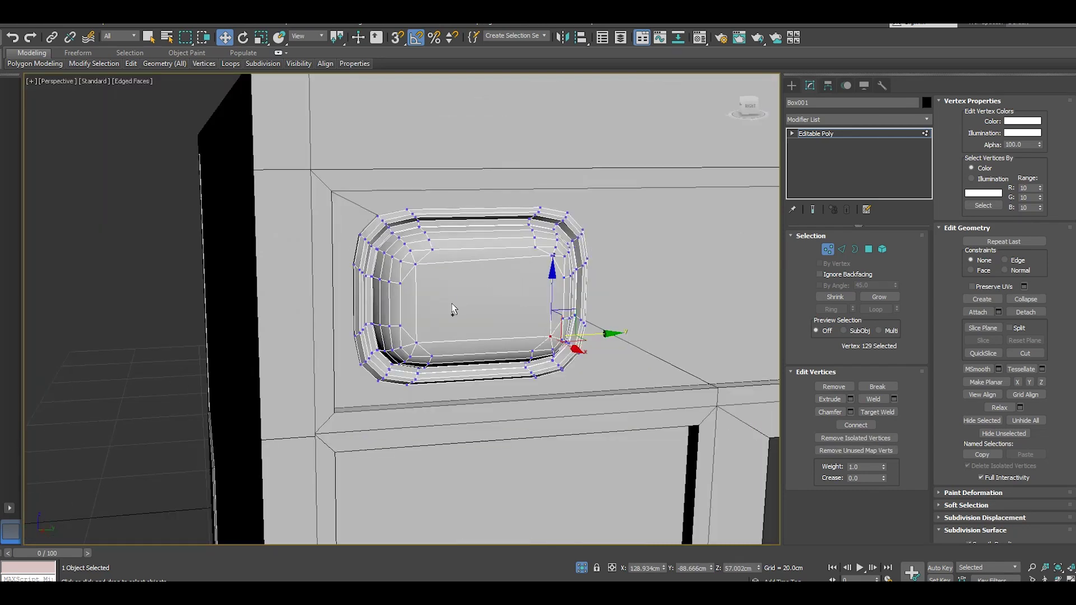
{"action": "middle_click_drag", "start_coordinate": [451, 304], "coordinate": [510, 302], "text": "alt"}
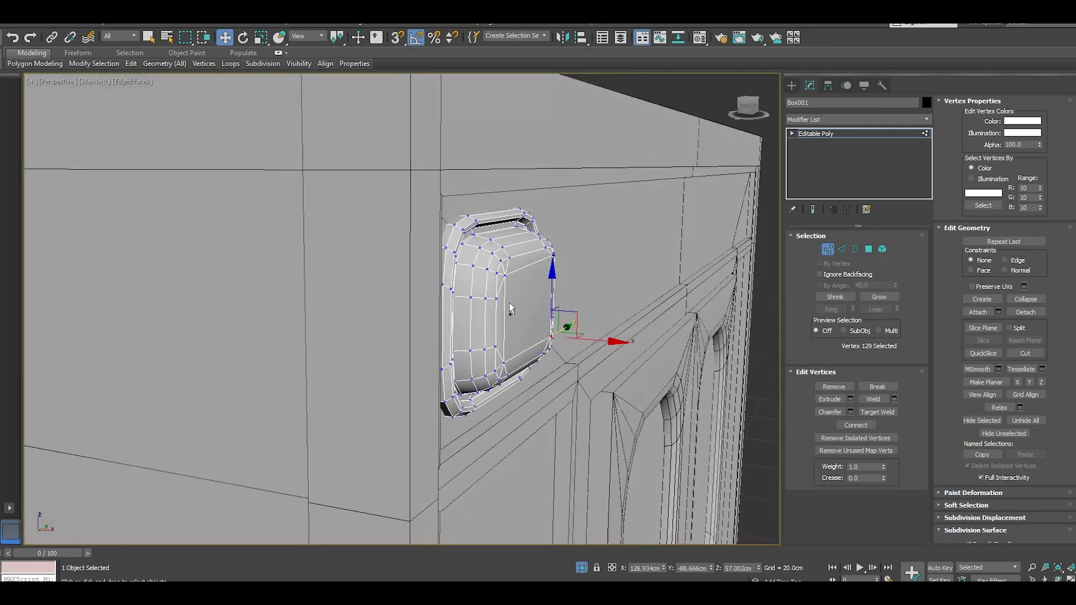
{"action": "left_click", "coordinate": [824, 136]}
{"action": "mouse_move", "coordinate": [673, 303]}
{"action": "middle_mouse_down", "text": "alt"}
{"action": "mouse_move", "coordinate": [730, 316]}
{"action": "mouse_move", "coordinate": [709, 328]}
{"action": "mouse_move", "coordinate": [676, 279]}
{"action": "middle_mouse_up", "text": "alt"}
- Select Tube001's side-window opening border and cap it with a single face
{"action": "left_click", "coordinate": [740, 324]}
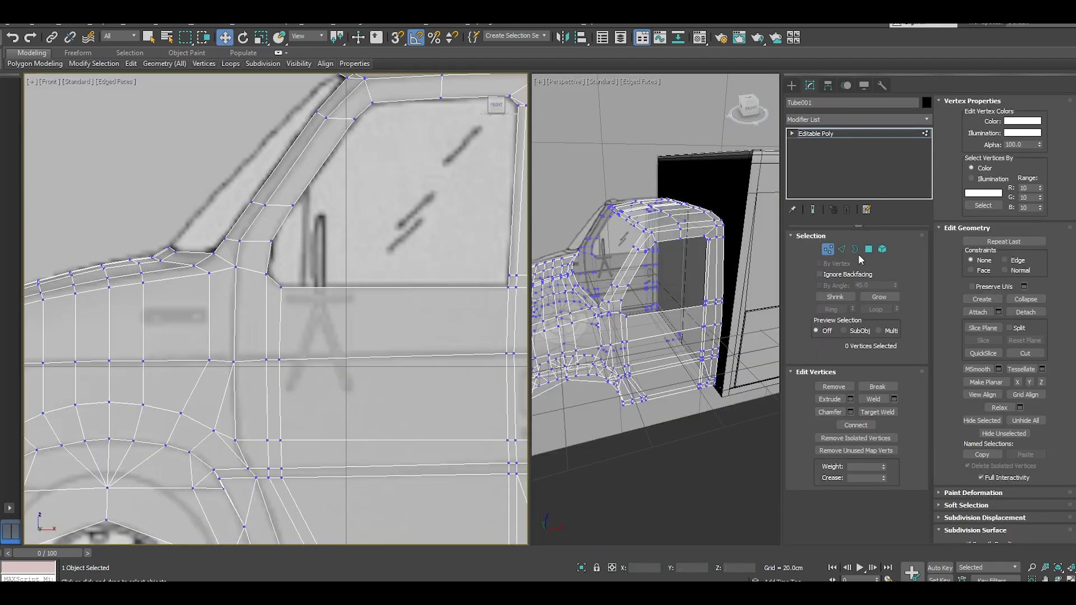
{"action": "left_click", "coordinate": [855, 249]}
{"action": "left_click", "coordinate": [339, 286]}
{"action": "scroll", "coordinate": [324, 338], "scroll_direction": "up", "scroll_amount": 3}
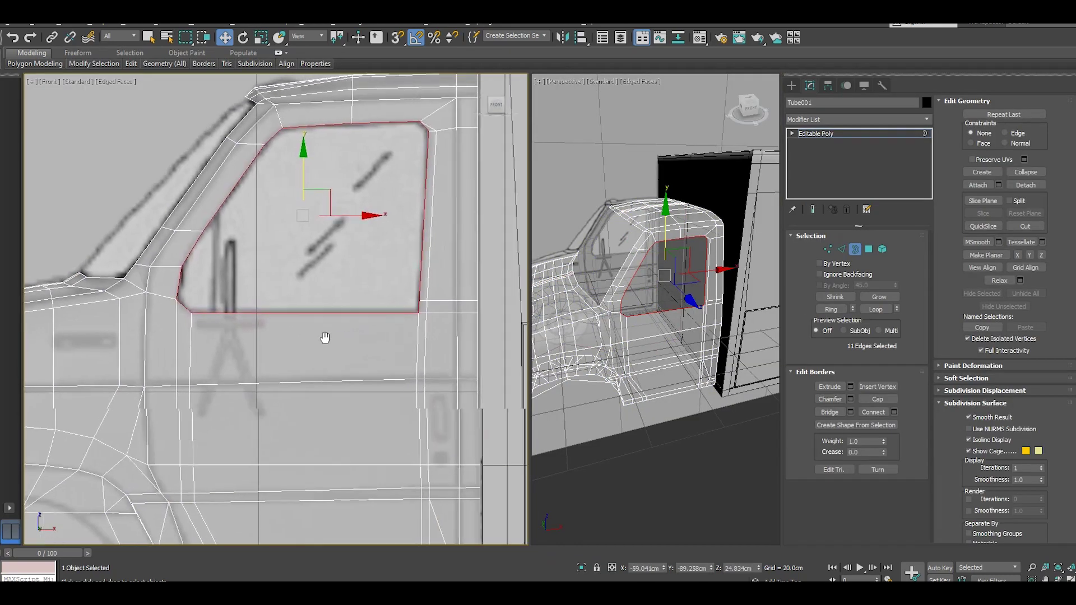
{"action": "left_click", "coordinate": [872, 400]}
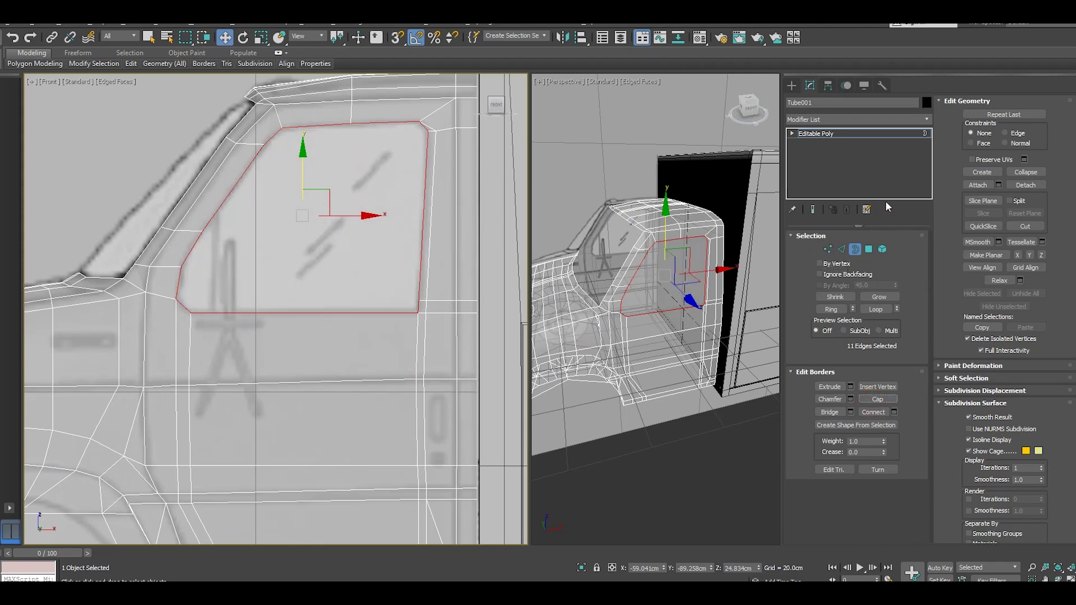
{"action": "left_click", "coordinate": [868, 250]}
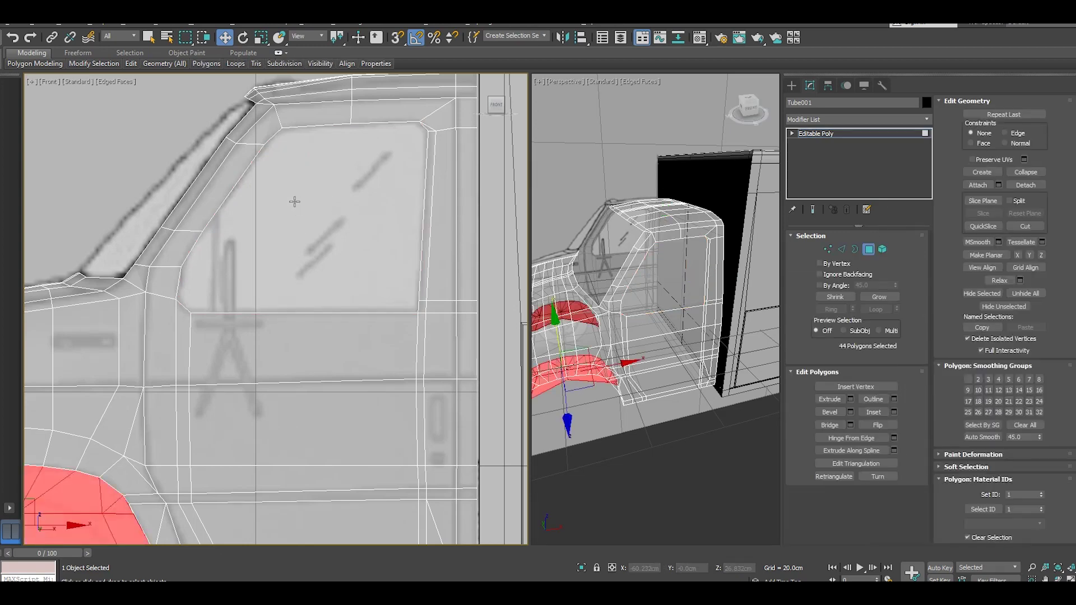
- Inset the capped window face by 0.933 cm
{"action": "left_click", "coordinate": [294, 207]}
{"action": "scroll", "coordinate": [280, 221], "scroll_direction": "up", "scroll_amount": 2}
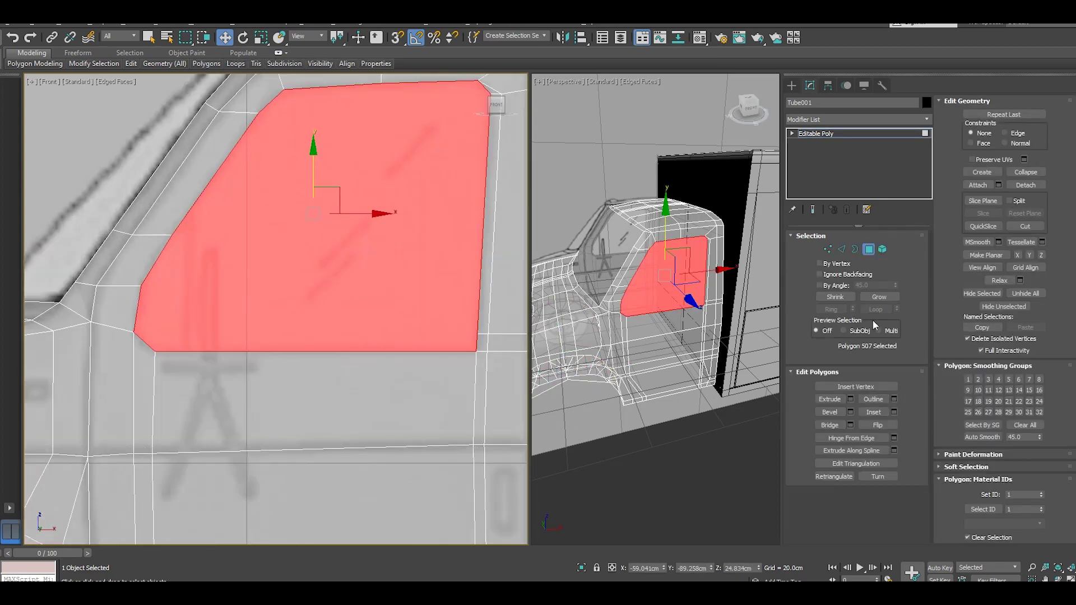
{"action": "left_click", "coordinate": [893, 413]}
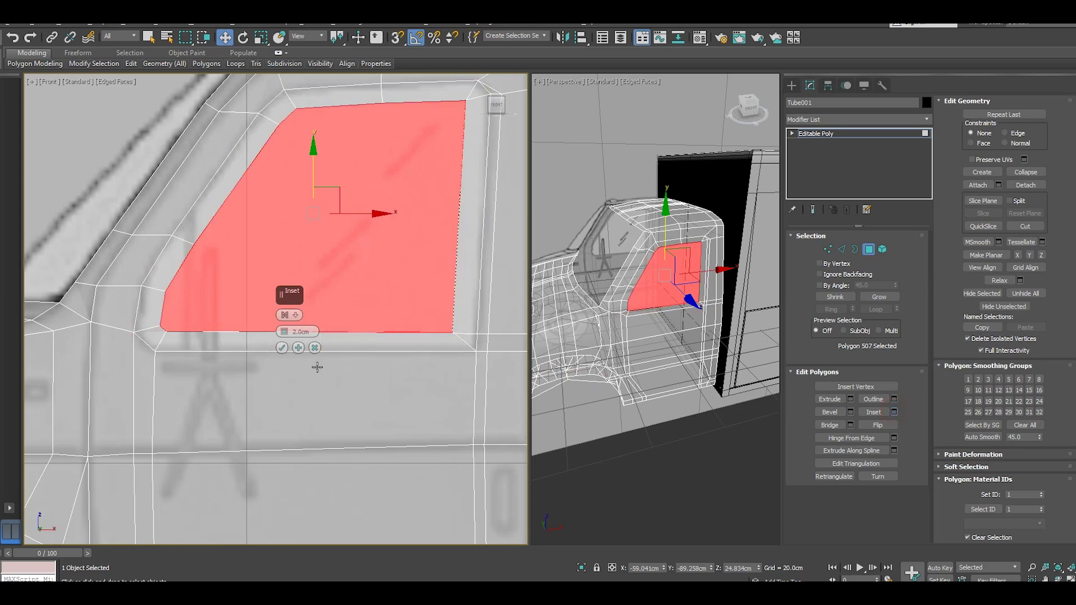
{"action": "left_click_drag", "start_coordinate": [285, 331], "coordinate": [296, 340]}
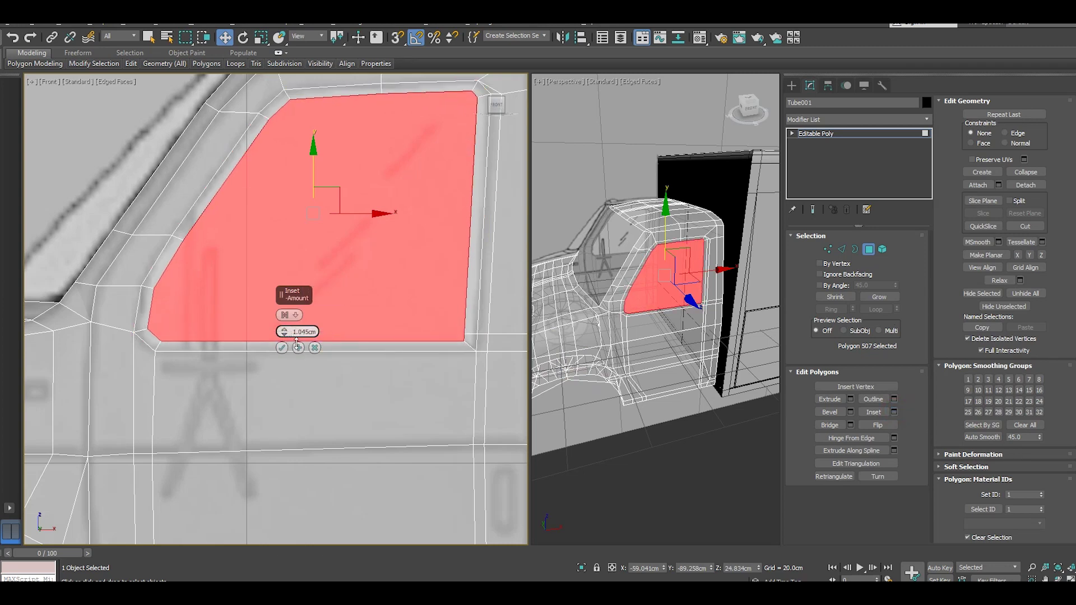
{"action": "left_click_drag", "start_coordinate": [297, 342], "coordinate": [297, 343]}
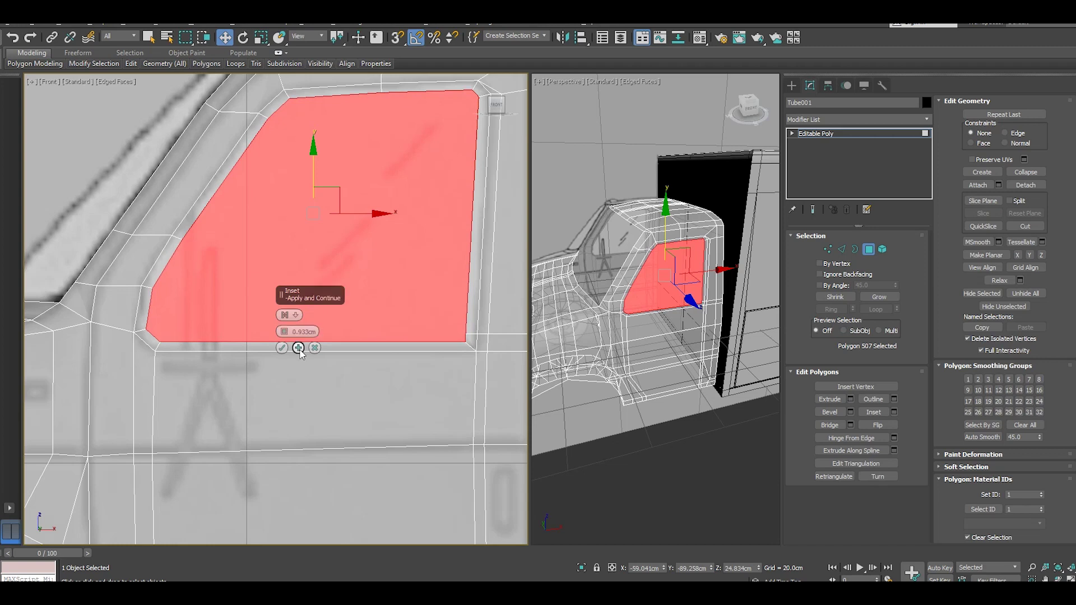
{"action": "left_click", "coordinate": [282, 347]}
- Select the ring of 11 window frame polygons and inspect it closely
{"action": "left_click", "coordinate": [247, 347]}
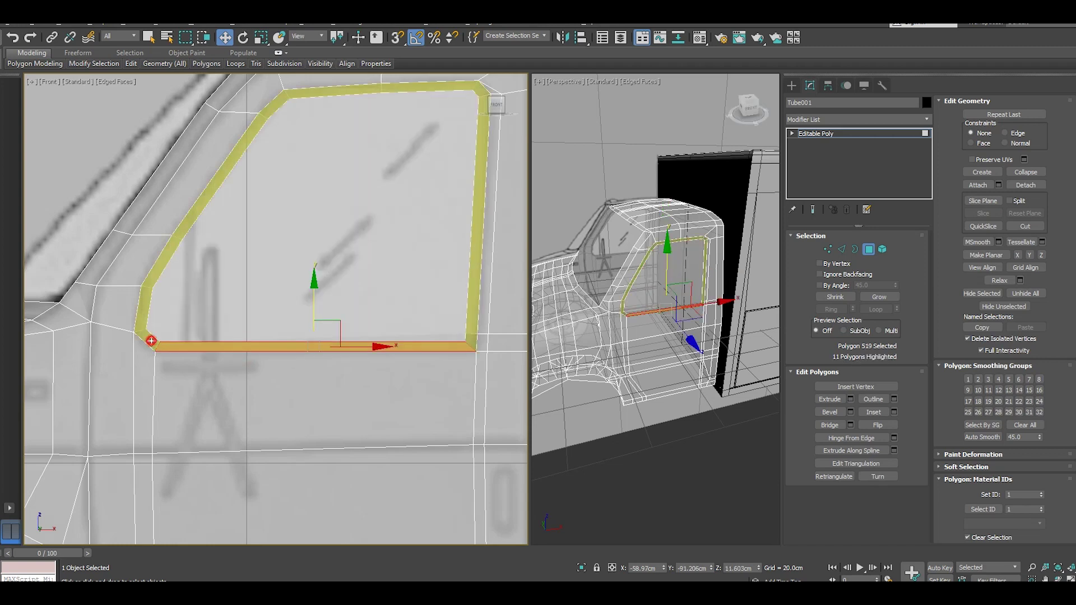
{"action": "left_click", "coordinate": [151, 341], "text": "shift"}
{"action": "middle_click_drag", "start_coordinate": [683, 305], "coordinate": [711, 315], "text": "alt"}
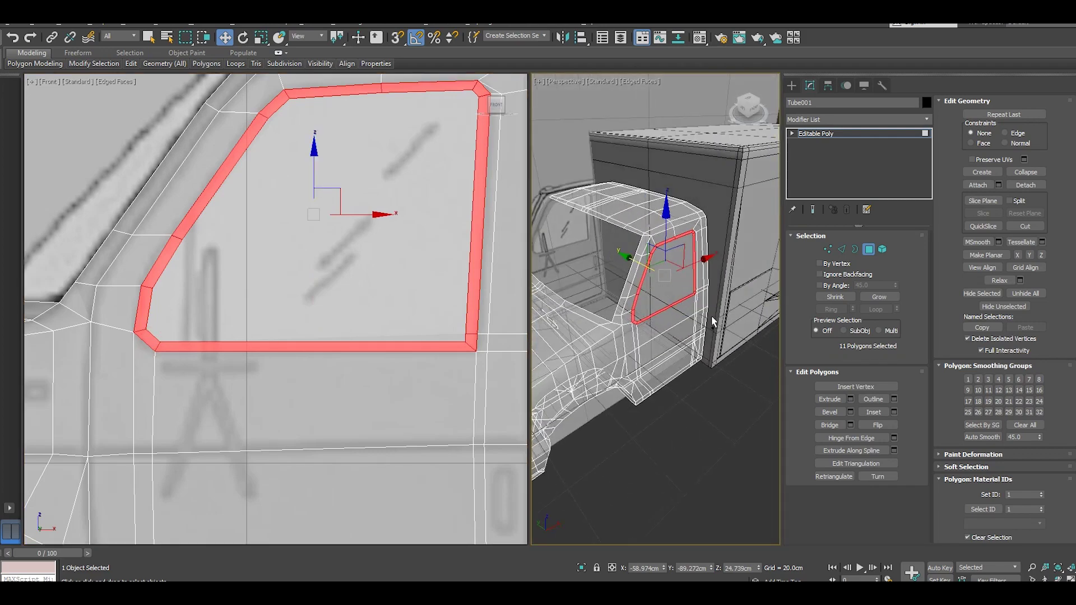
{"action": "scroll", "coordinate": [656, 257], "scroll_direction": "up", "scroll_amount": 2}
{"action": "scroll", "coordinate": [657, 257], "scroll_direction": "up", "scroll_amount": 2}
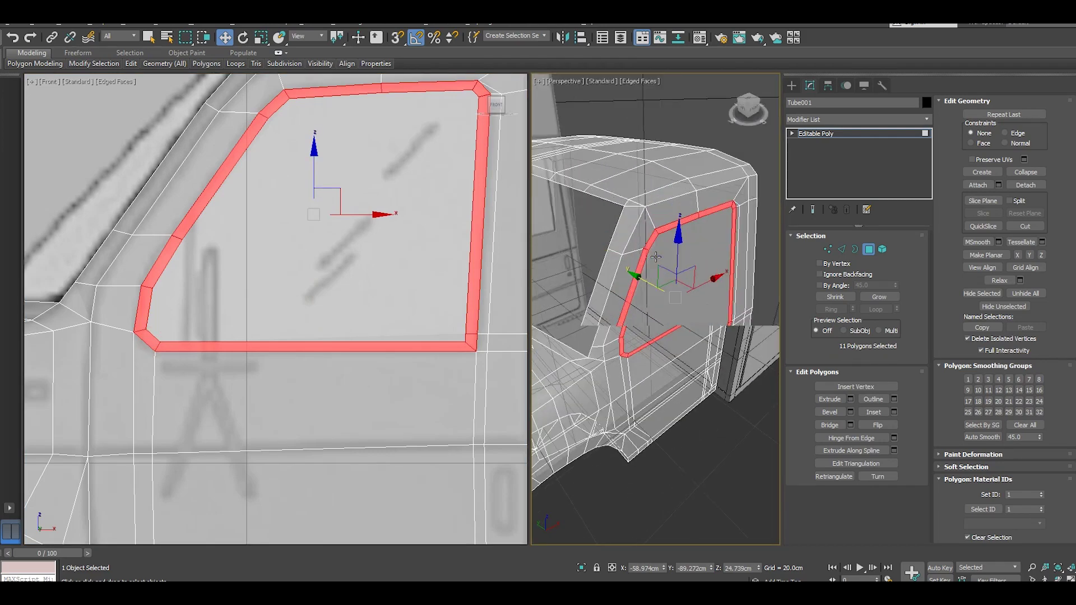
{"action": "scroll", "coordinate": [658, 256], "scroll_direction": "up", "scroll_amount": 3}
{"action": "scroll", "coordinate": [660, 257], "scroll_direction": "up", "scroll_amount": 2}
{"action": "mouse_move", "coordinate": [659, 258]}
{"action": "middle_mouse_down", "text": "alt"}
{"action": "mouse_move", "coordinate": [687, 292]}
{"action": "mouse_move", "coordinate": [653, 264]}
{"action": "mouse_move", "coordinate": [647, 199]}
{"action": "middle_mouse_up", "text": "alt"}
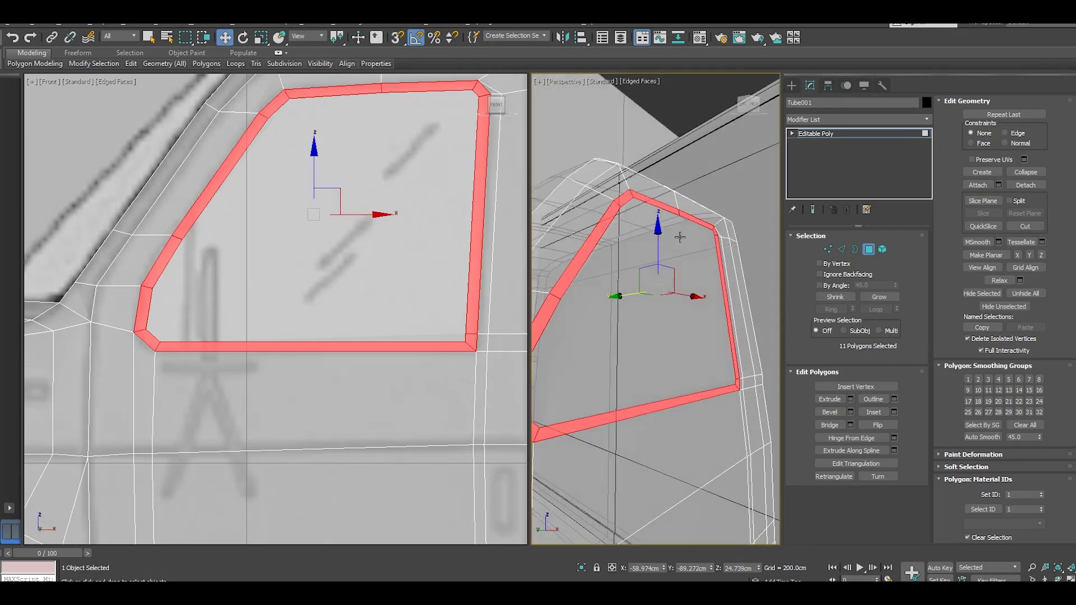
{"action": "middle_click_drag", "start_coordinate": [680, 237], "coordinate": [650, 210], "text": "alt"}
{"action": "scroll", "coordinate": [628, 189], "scroll_direction": "up", "scroll_amount": 3}
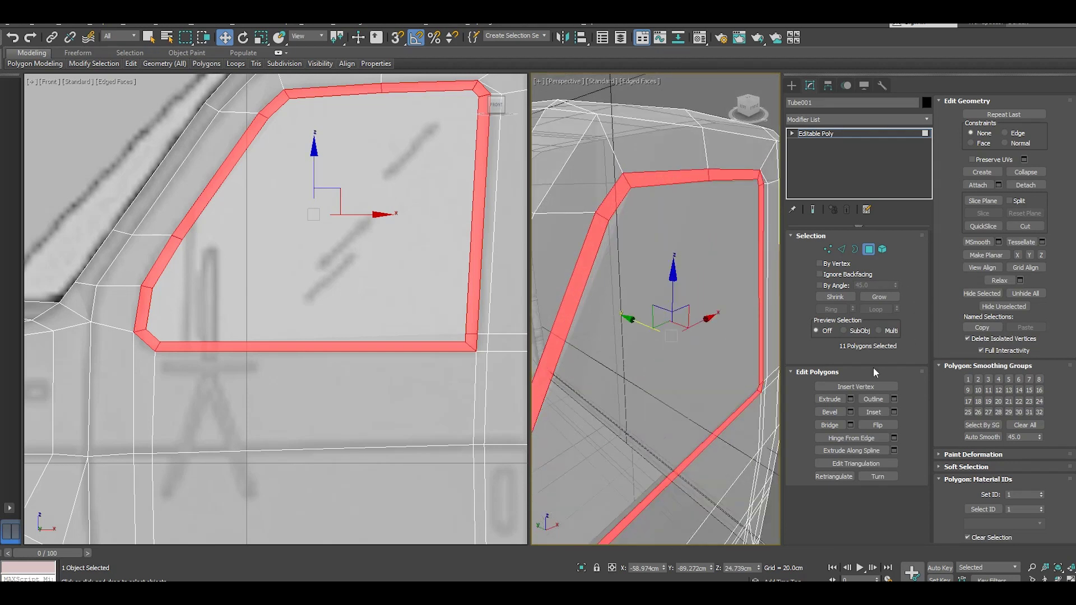
{"action": "left_click", "coordinate": [828, 249]}
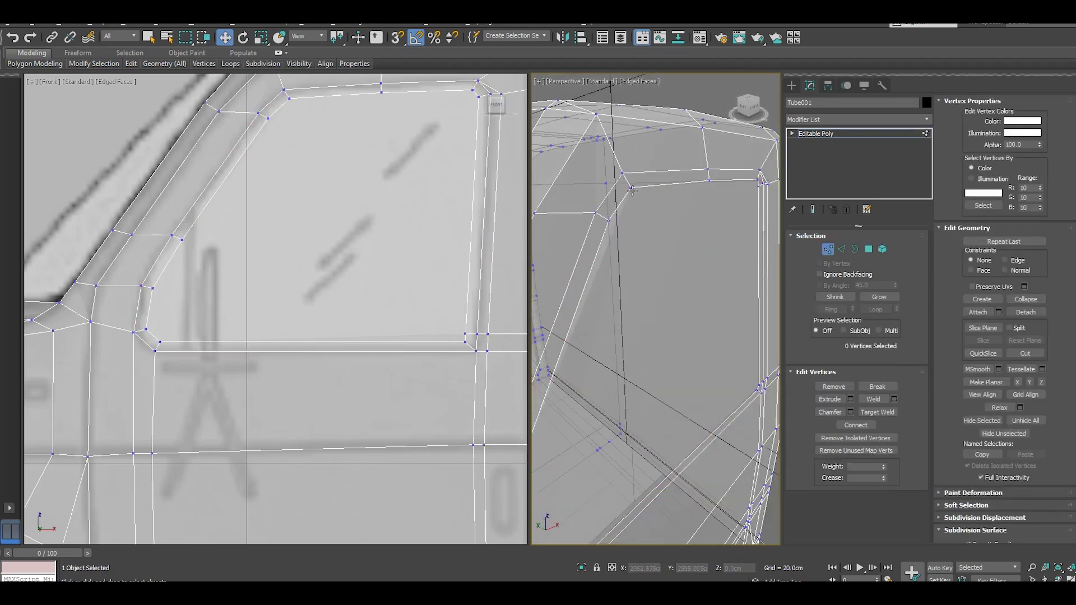
- Connect opposite window corner vertices with new edges, top-right to lower-right and upper-left to lower-left
{"action": "left_click", "coordinate": [631, 188]}
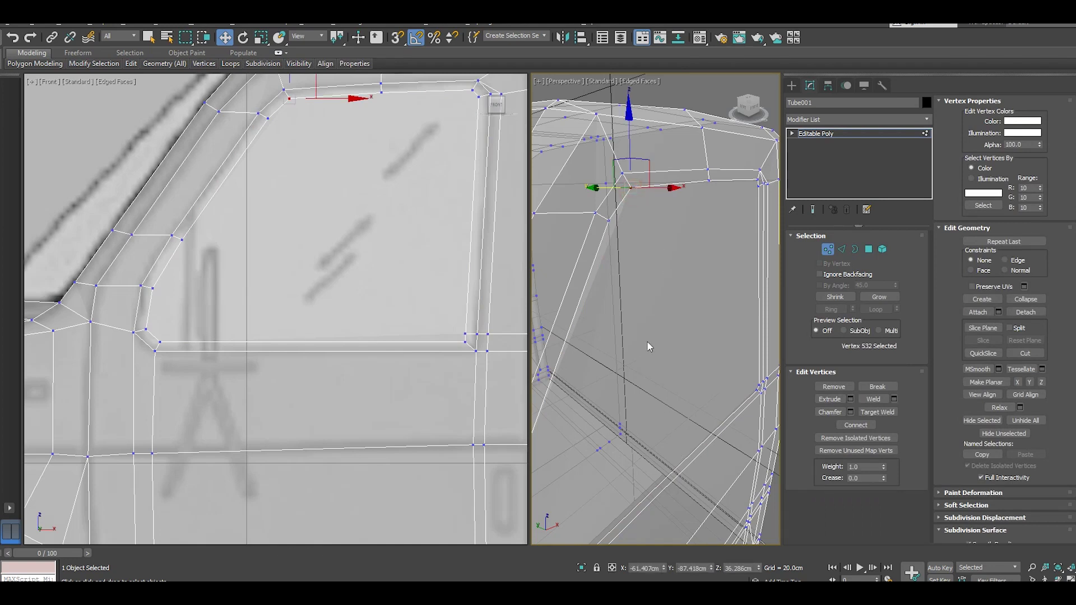
{"action": "middle_click_drag", "start_coordinate": [648, 347], "coordinate": [346, 281], "text": "alt"}
{"action": "left_click", "coordinate": [466, 334], "text": "ctrl"}
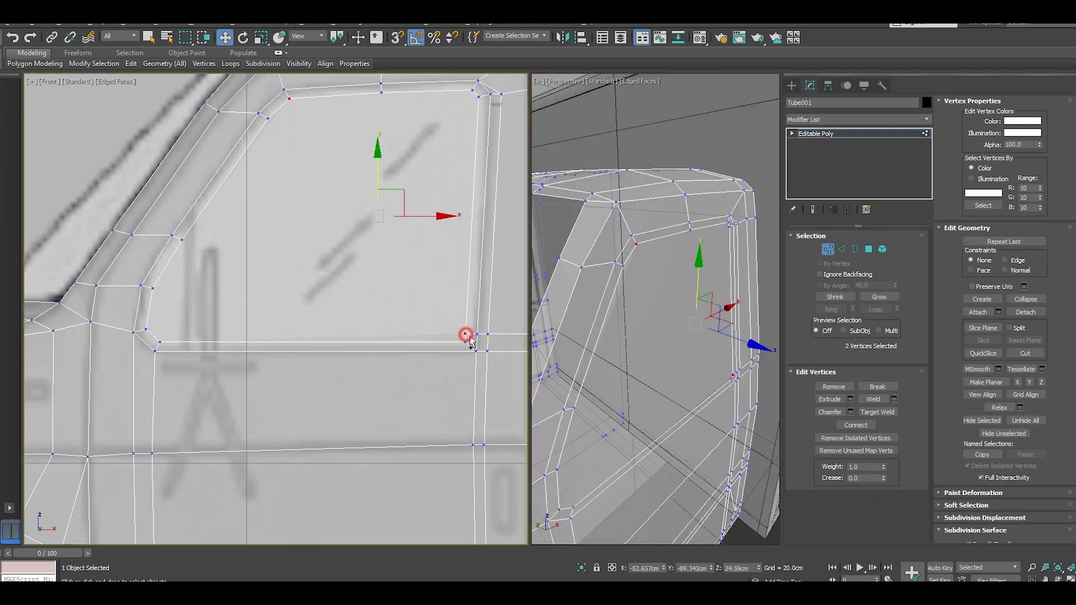
{"action": "left_click", "coordinate": [866, 426]}
{"action": "left_click", "coordinate": [337, 245]}
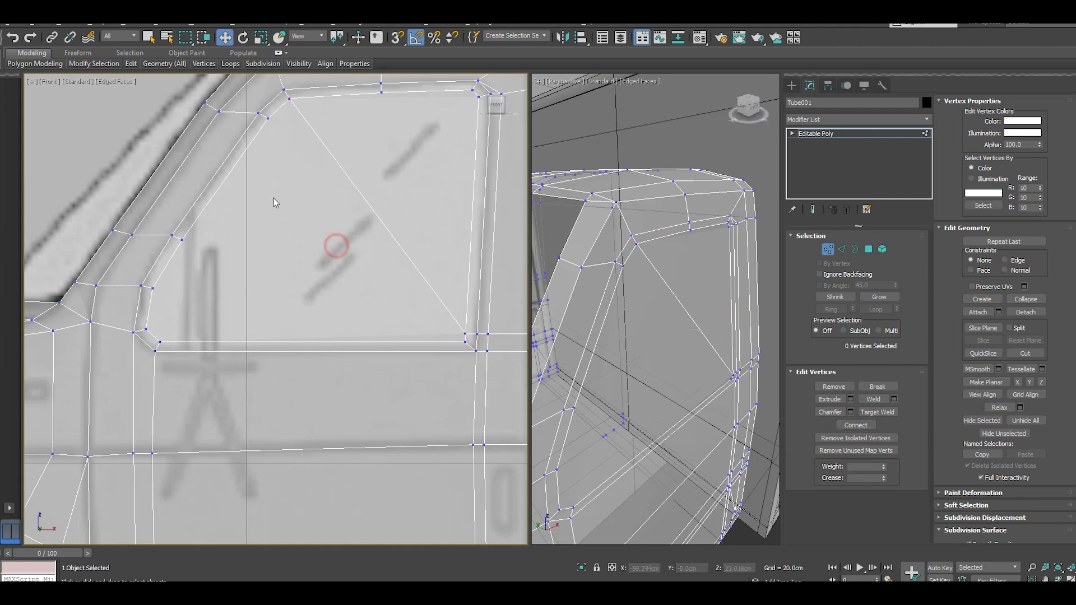
{"action": "left_click", "coordinate": [268, 118]}
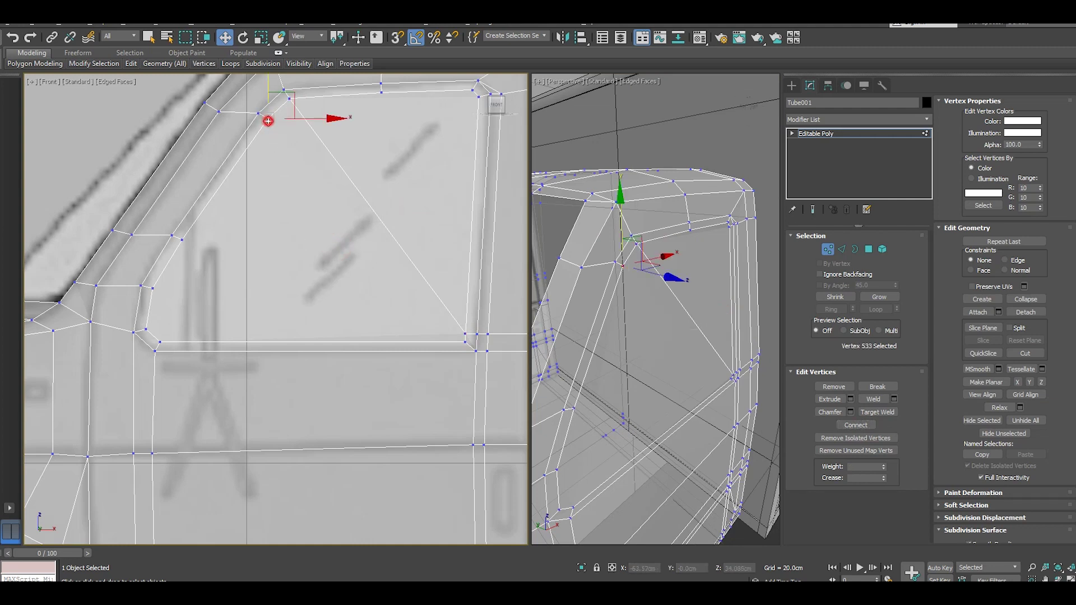
{"action": "left_click", "coordinate": [159, 343], "text": "ctrl"}
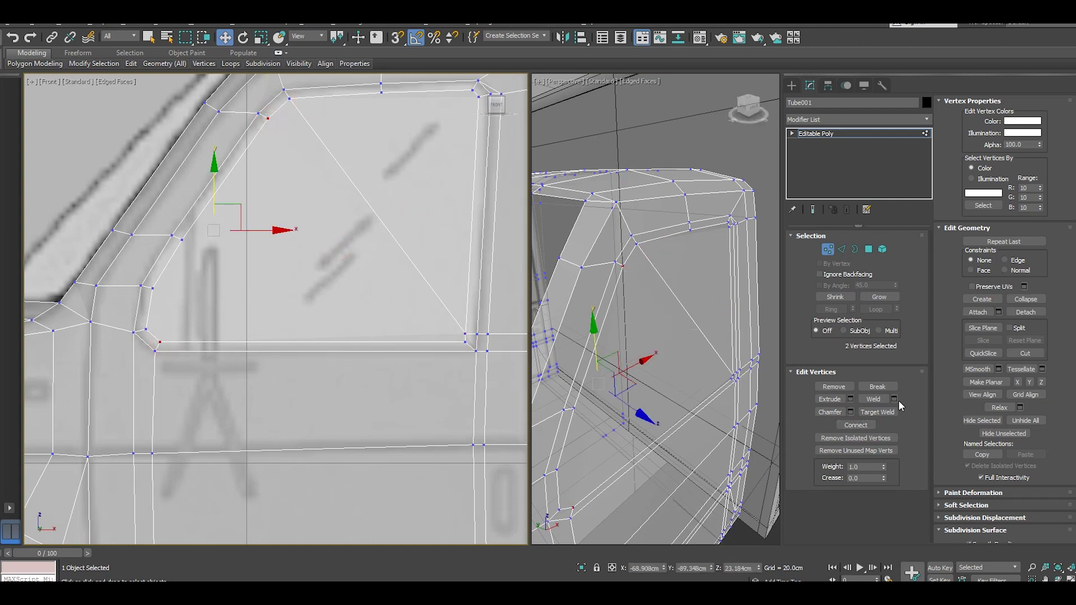
{"action": "left_click", "coordinate": [855, 425]}
{"action": "left_click", "coordinate": [292, 309]}
- Cut new edges across the window face from left-side vertices to the lower-right corner
{"action": "right_click", "coordinate": [274, 240]}
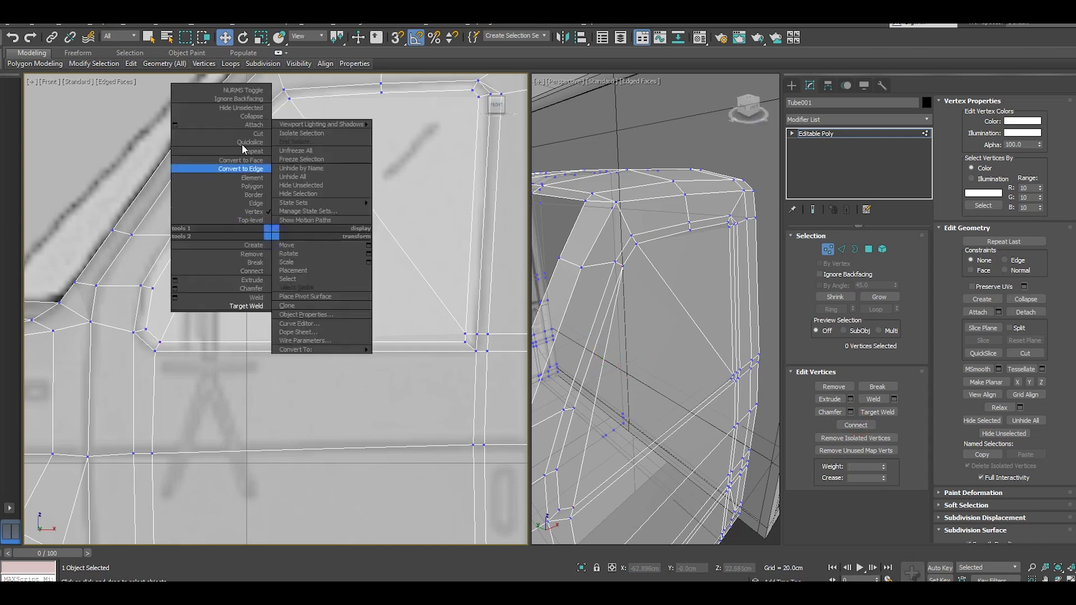
{"action": "left_click", "coordinate": [253, 134]}
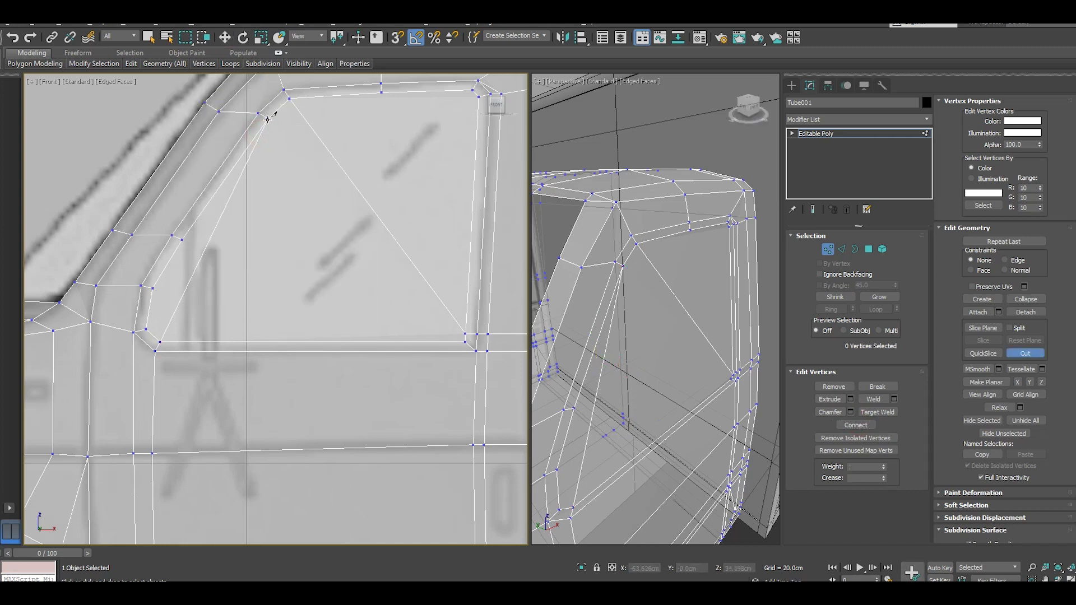
{"action": "left_click", "coordinate": [268, 118]}
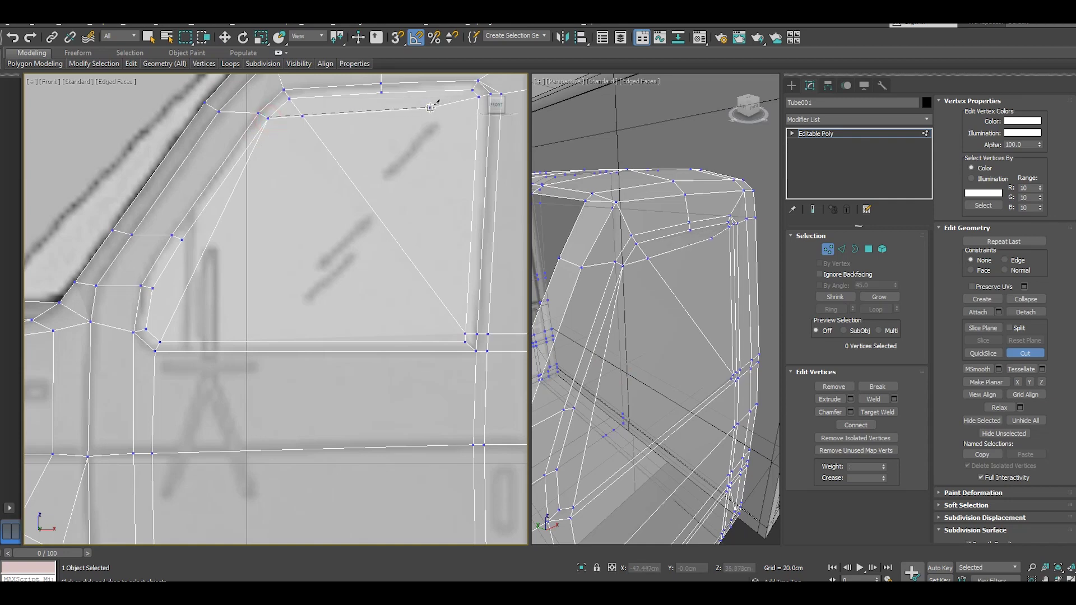
{"action": "left_click", "coordinate": [481, 96]}
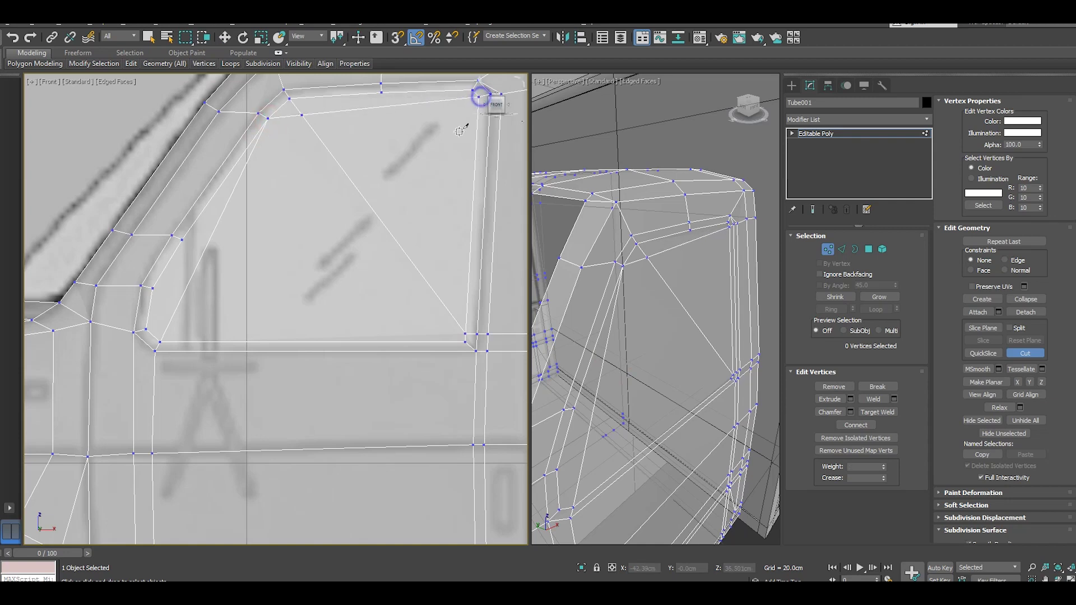
{"action": "left_click", "coordinate": [181, 238]}
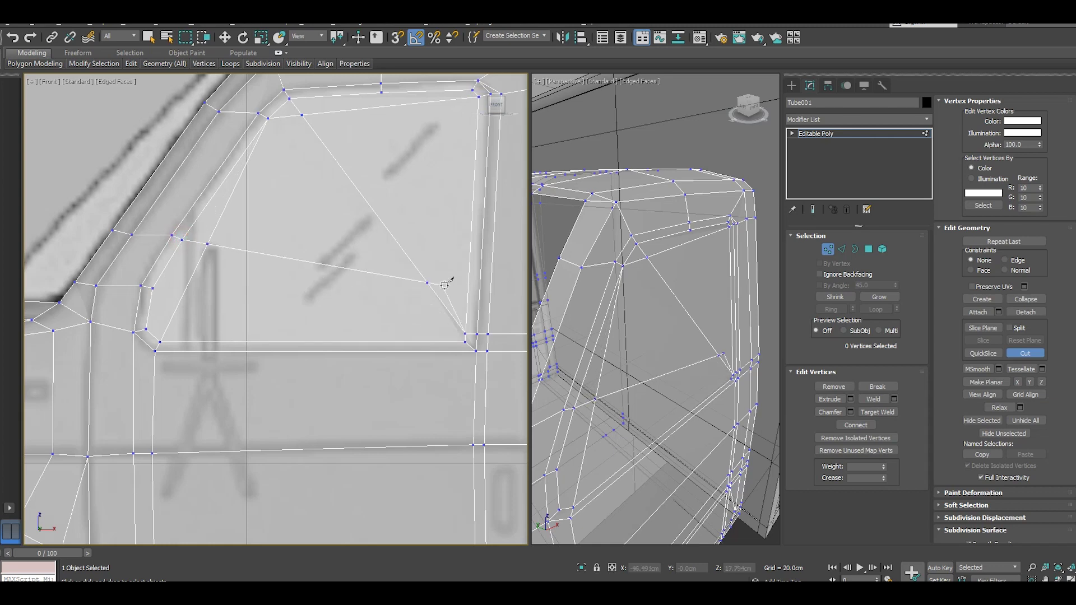
{"action": "left_click", "coordinate": [465, 332]}
{"action": "right_click", "coordinate": [464, 333]}
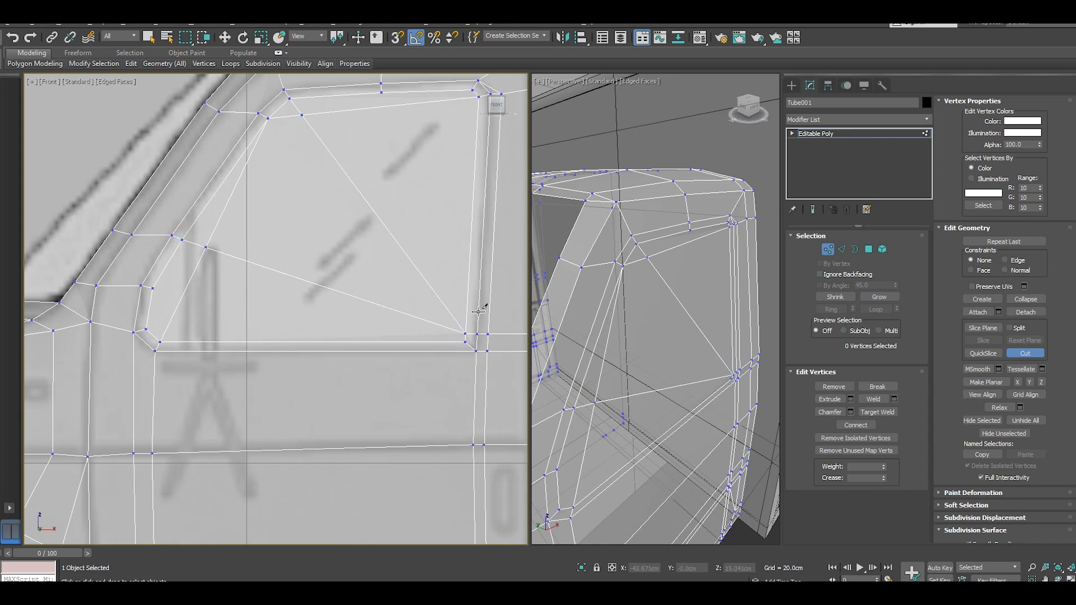
{"action": "right_click", "coordinate": [460, 315]}
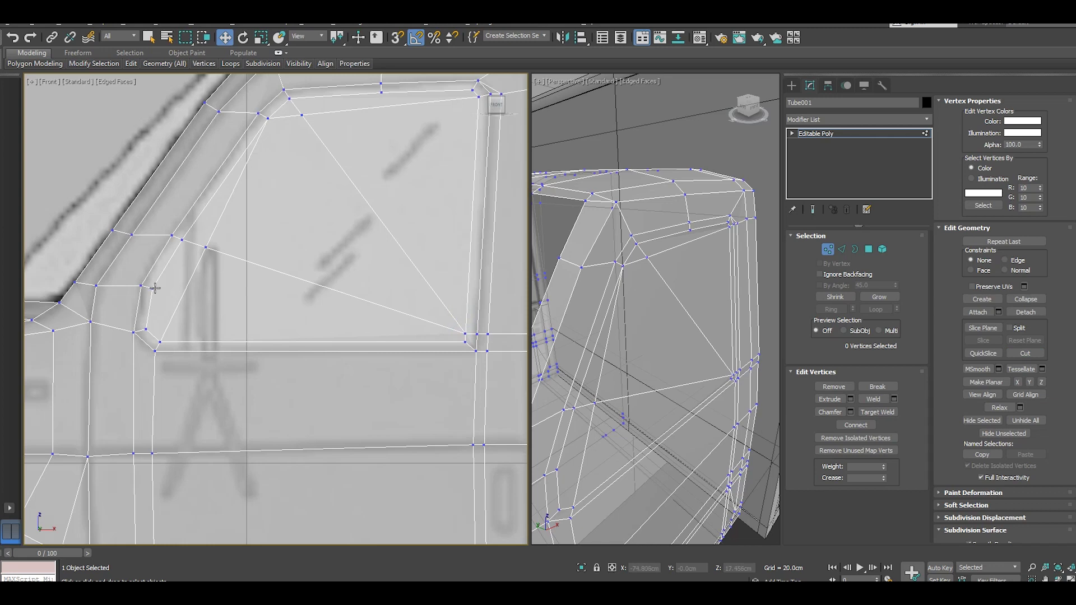
{"action": "right_click", "coordinate": [159, 296]}
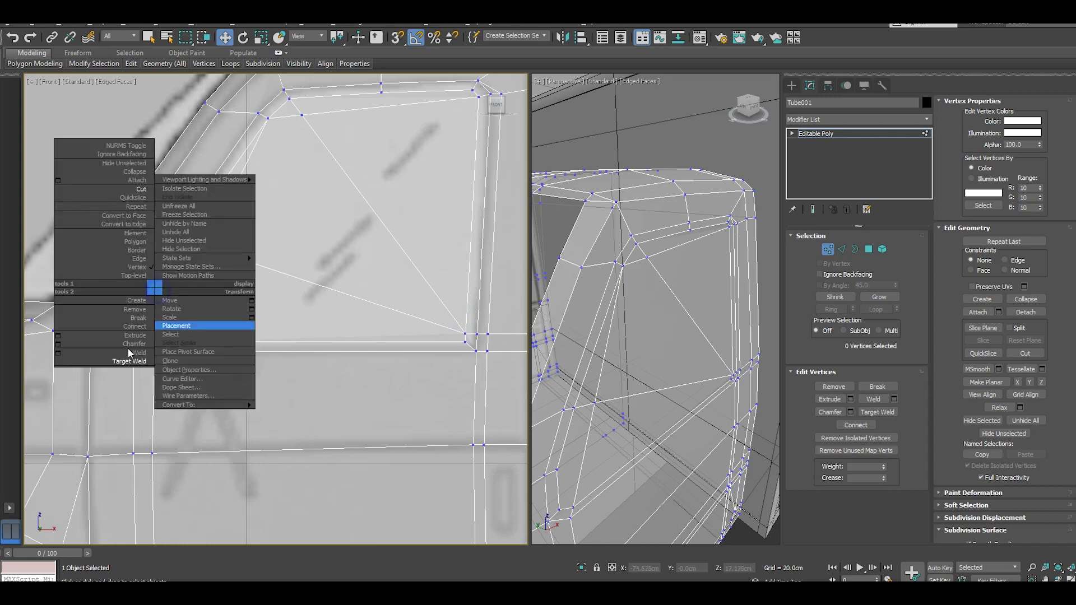
{"action": "left_click", "coordinate": [139, 192]}
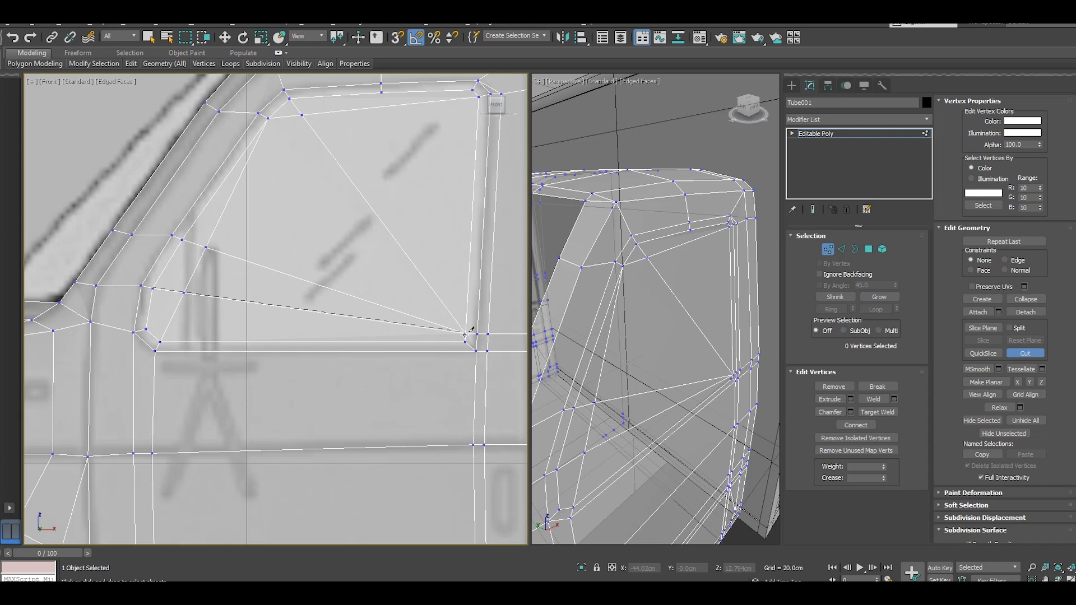
{"action": "left_click", "coordinate": [465, 336]}
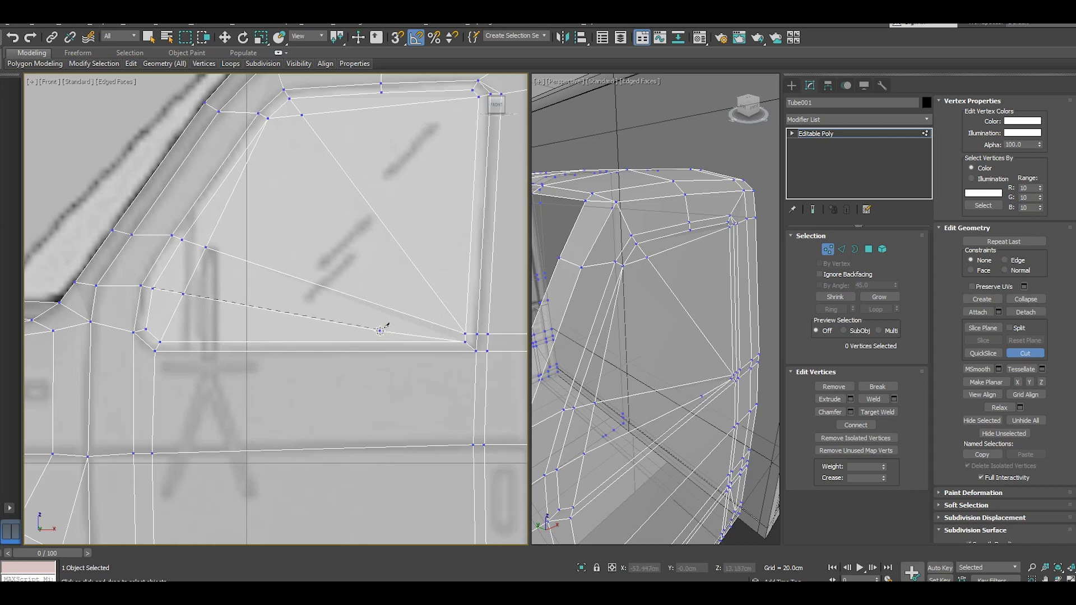
{"action": "right_click", "coordinate": [381, 330]}
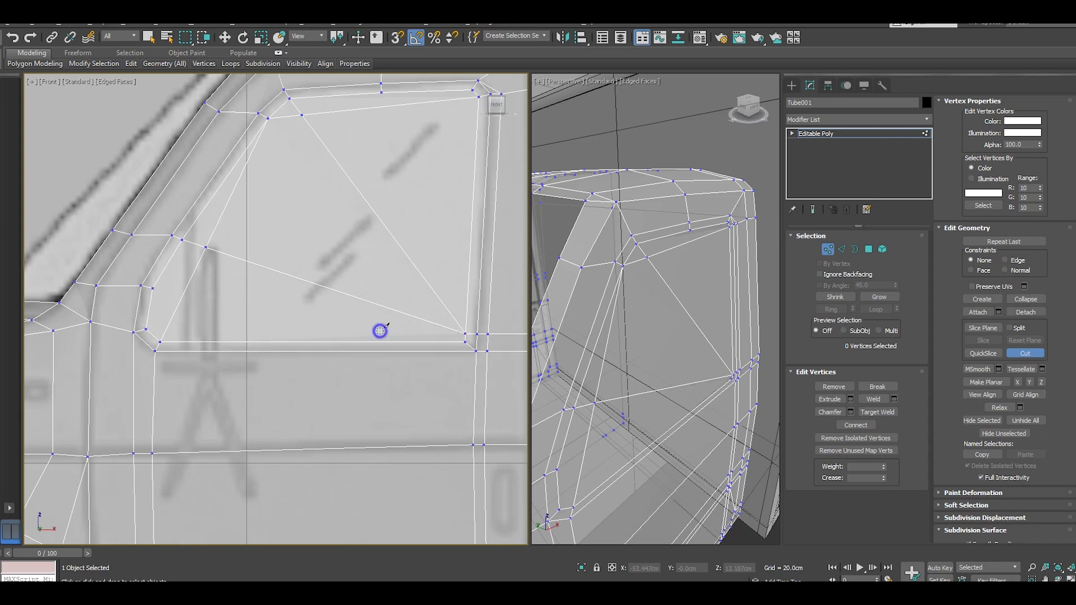
{"action": "right_click", "coordinate": [307, 295]}
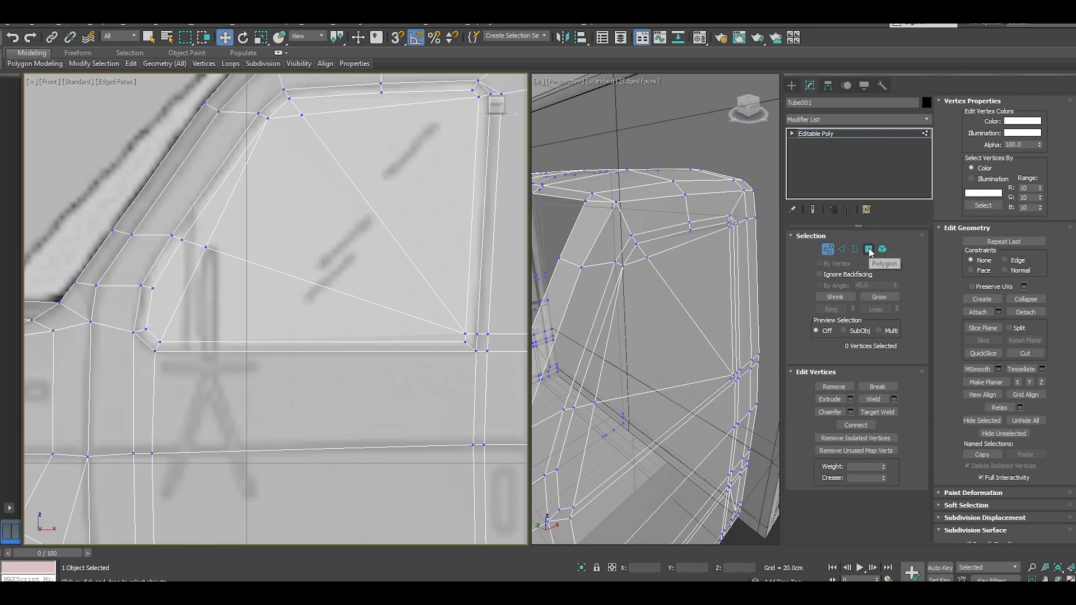
- Return to Polygon mode and restore the 11 window-frame polygon selection
{"action": "left_click", "coordinate": [868, 249]}
{"action": "left_click", "coordinate": [280, 349]}
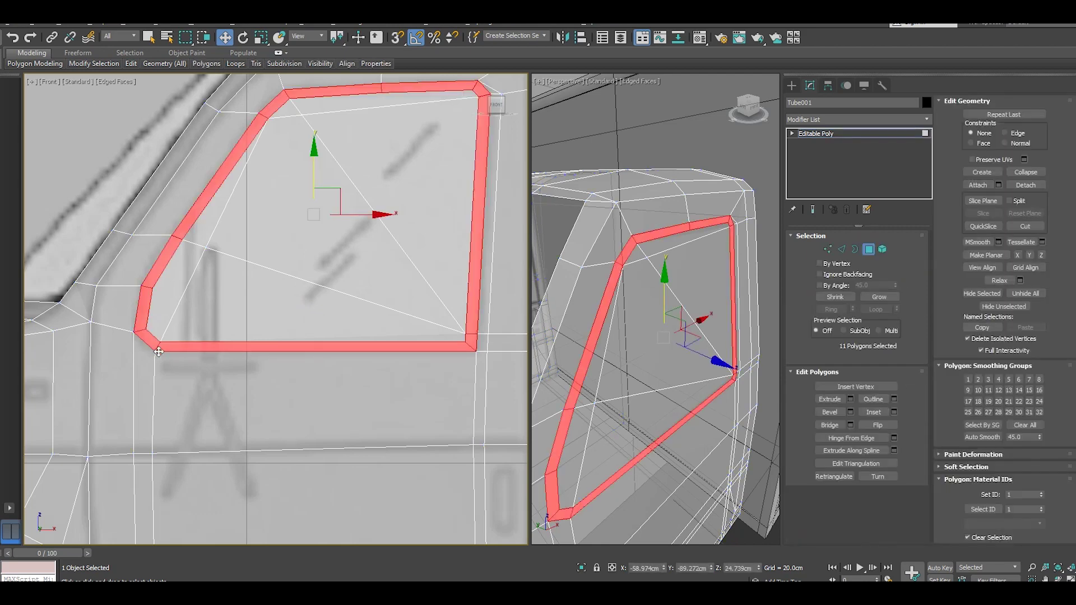
{"action": "scroll", "coordinate": [153, 348], "scroll_direction": "up", "scroll_amount": 2}
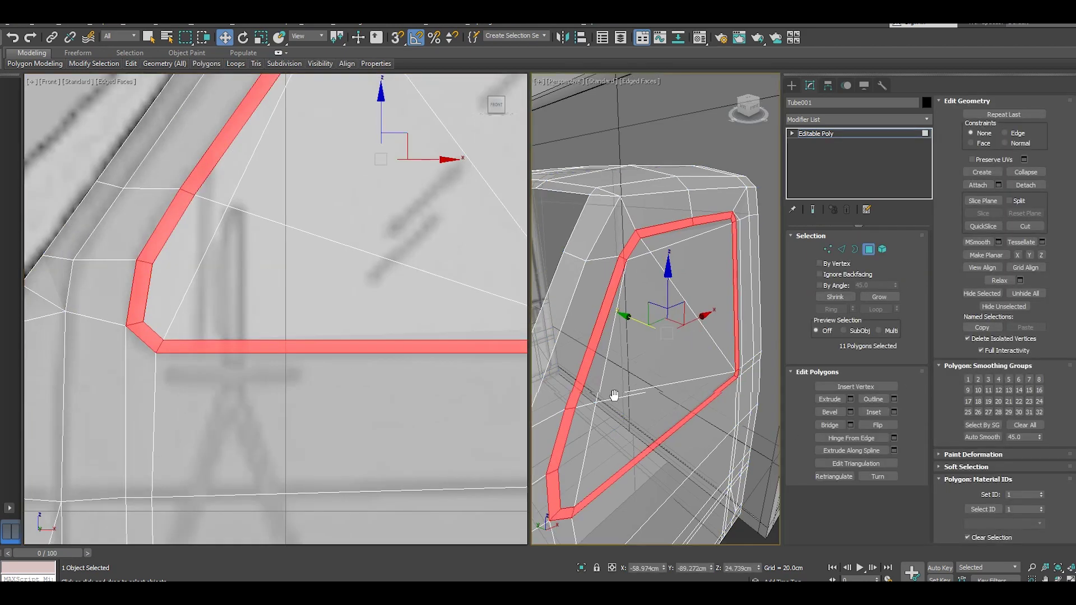
{"action": "middle_click_drag", "start_coordinate": [613, 396], "coordinate": [616, 384], "text": "alt"}
- Extrude the window-frame strip outward by a height of 0.249cm
{"action": "left_click", "coordinate": [852, 399]}
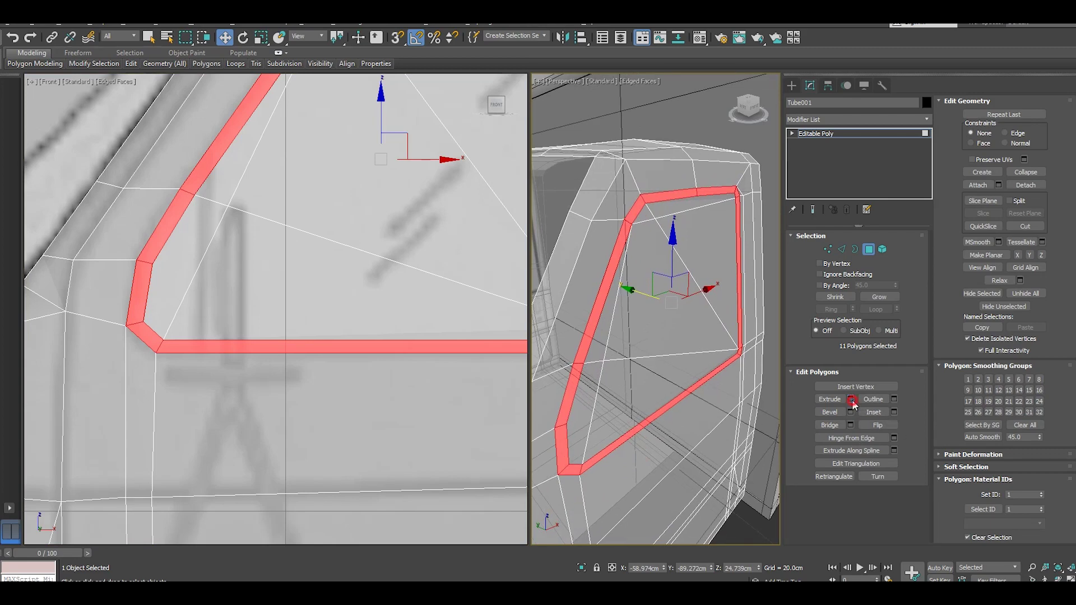
{"action": "left_click_drag", "start_coordinate": [663, 332], "coordinate": [663, 338]}
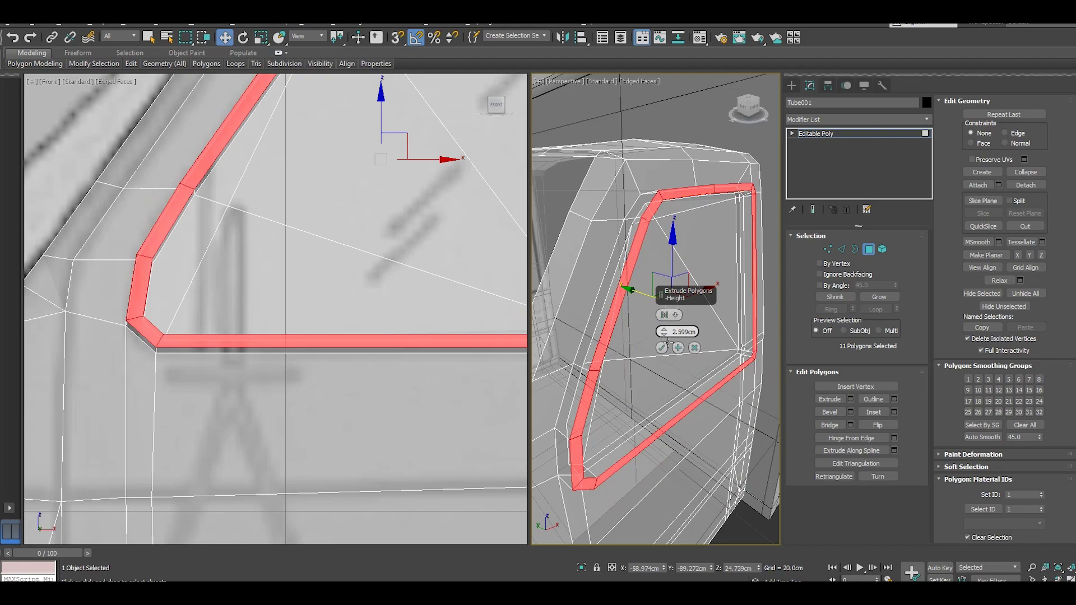
{"action": "mouse_move", "coordinate": [668, 342]}
{"action": "middle_mouse_down", "text": "alt"}
{"action": "mouse_move", "coordinate": [686, 331]}
{"action": "mouse_move", "coordinate": [683, 425]}
{"action": "mouse_move", "coordinate": [675, 340]}
{"action": "middle_mouse_up", "text": "alt"}
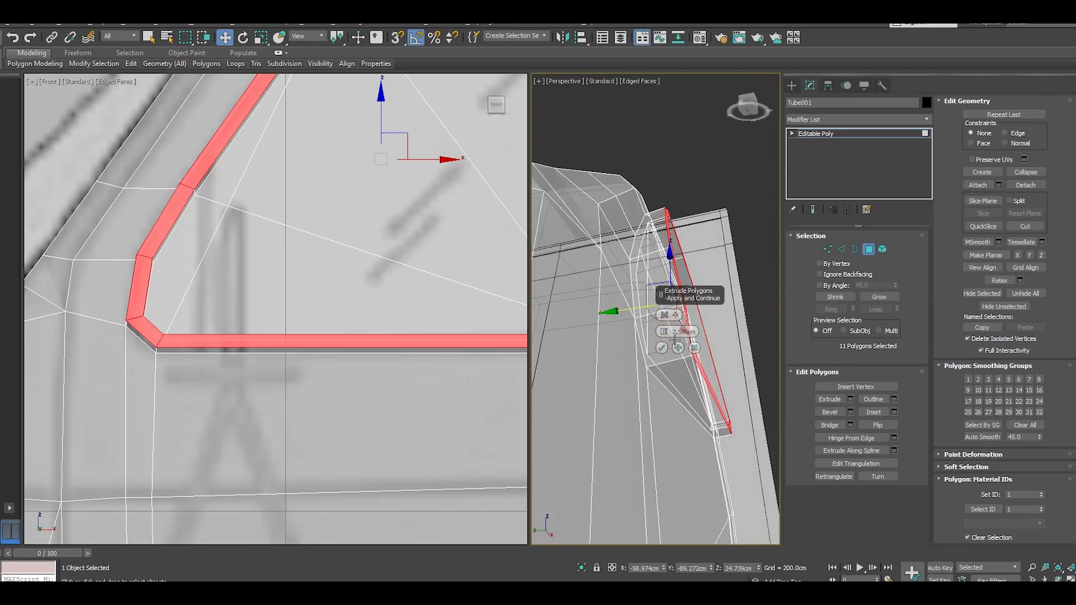
{"action": "left_click_drag", "start_coordinate": [663, 331], "coordinate": [693, 361]}
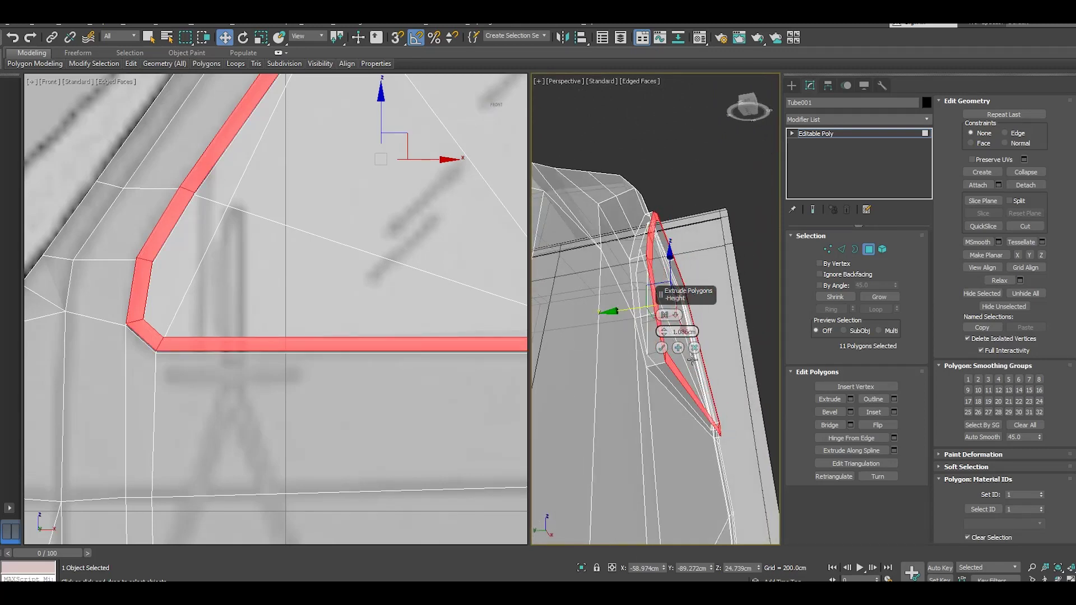
{"action": "mouse_move", "coordinate": [693, 361]}
{"action": "middle_mouse_down", "text": "alt"}
{"action": "mouse_move", "coordinate": [646, 461]}
{"action": "mouse_move", "coordinate": [662, 440]}
{"action": "middle_mouse_up", "text": "alt"}
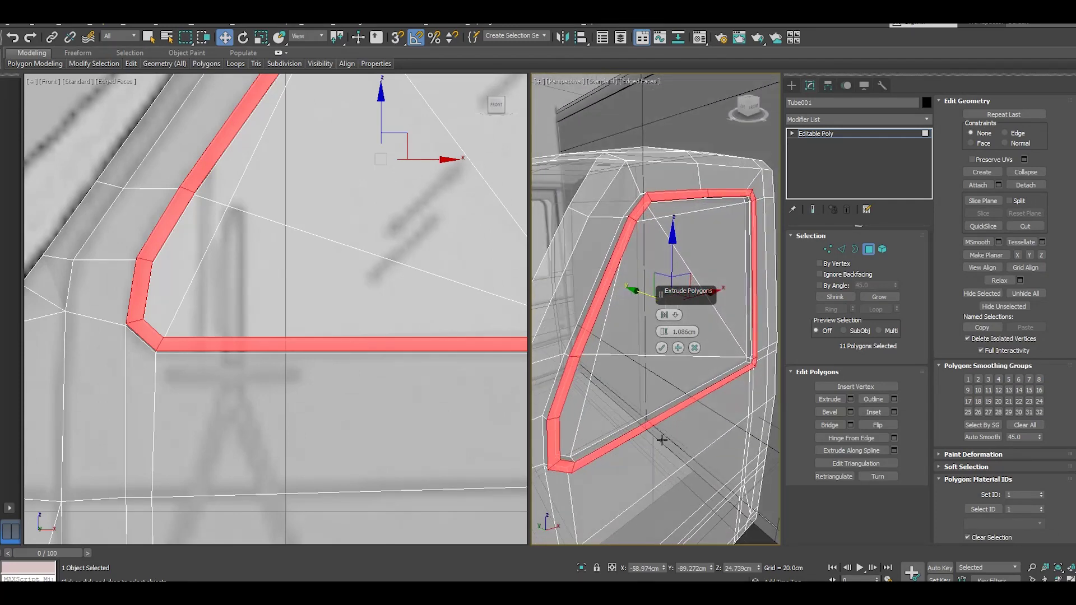
{"action": "middle_click_drag", "start_coordinate": [695, 367], "coordinate": [699, 374], "text": "alt"}
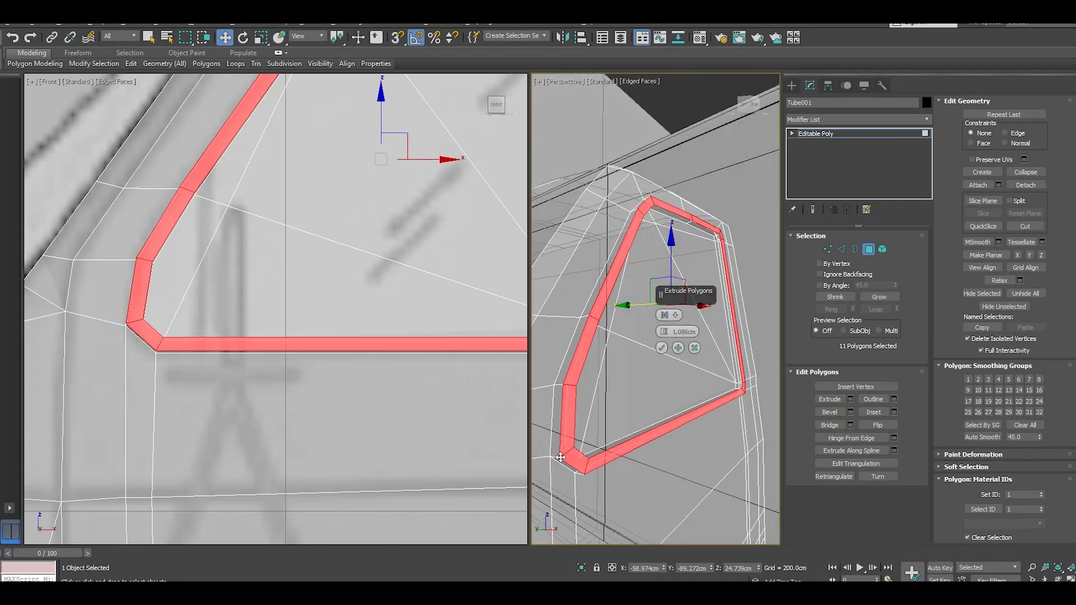
{"action": "scroll", "coordinate": [560, 458], "scroll_direction": "up", "scroll_amount": 3}
{"action": "scroll", "coordinate": [560, 457], "scroll_direction": "up", "scroll_amount": 2}
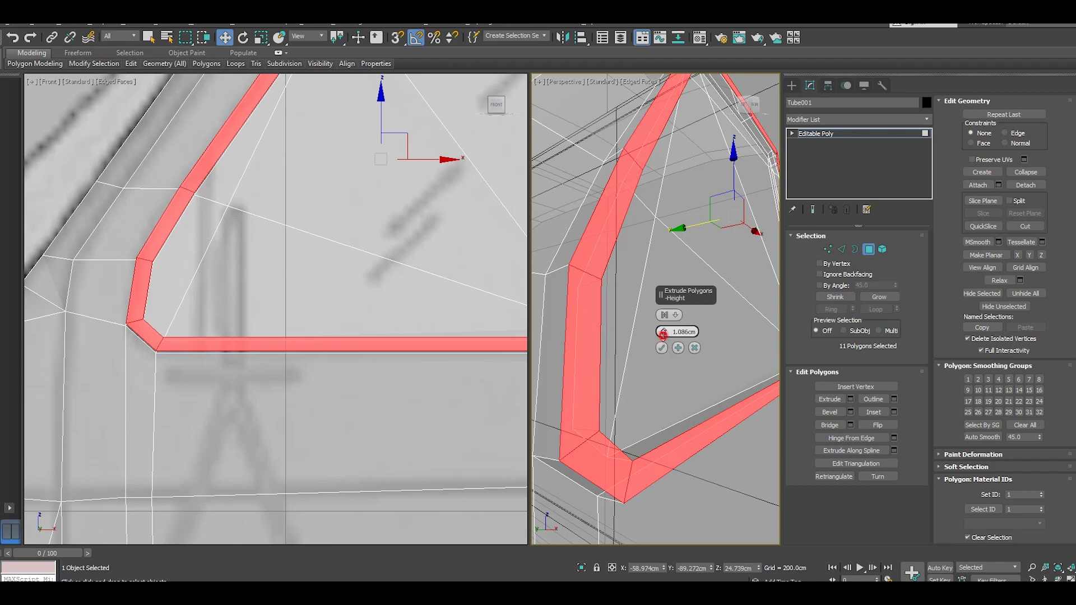
{"action": "left_click_drag", "start_coordinate": [663, 341], "coordinate": [665, 329]}
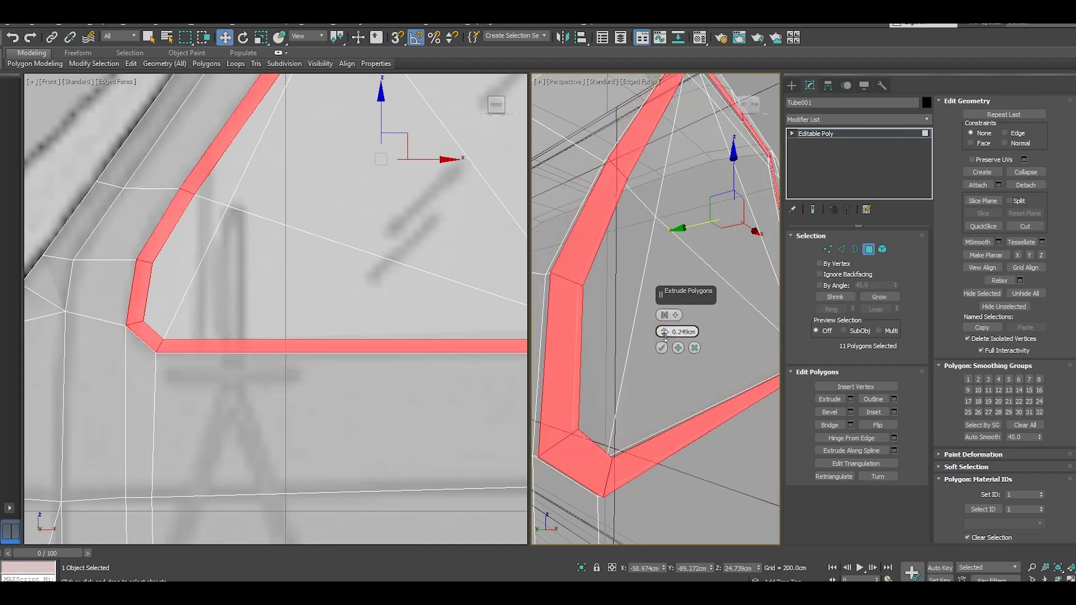
{"action": "left_click", "coordinate": [662, 347]}
{"action": "left_click", "coordinate": [664, 348]}
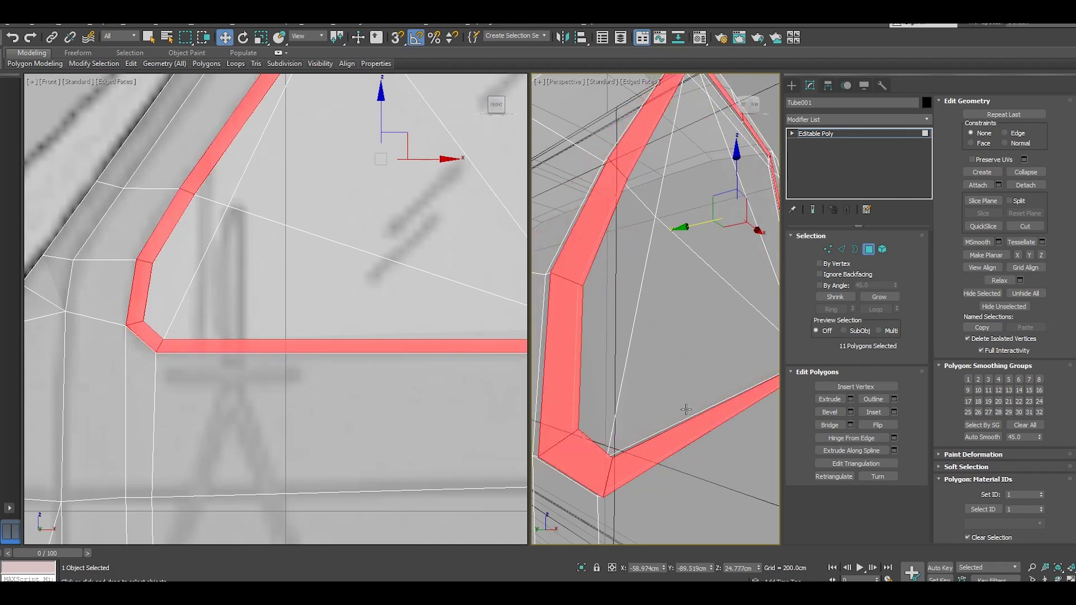
- Select the ring of rim edges and connect them with a new edge loop
{"action": "left_click", "coordinate": [841, 250]}
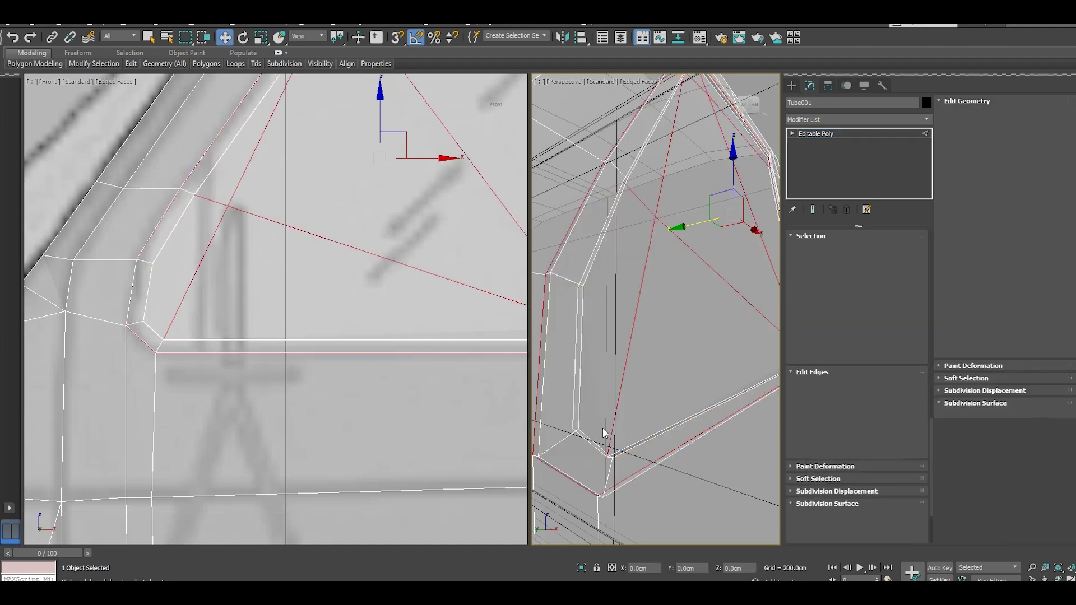
{"action": "left_click", "coordinate": [560, 440]}
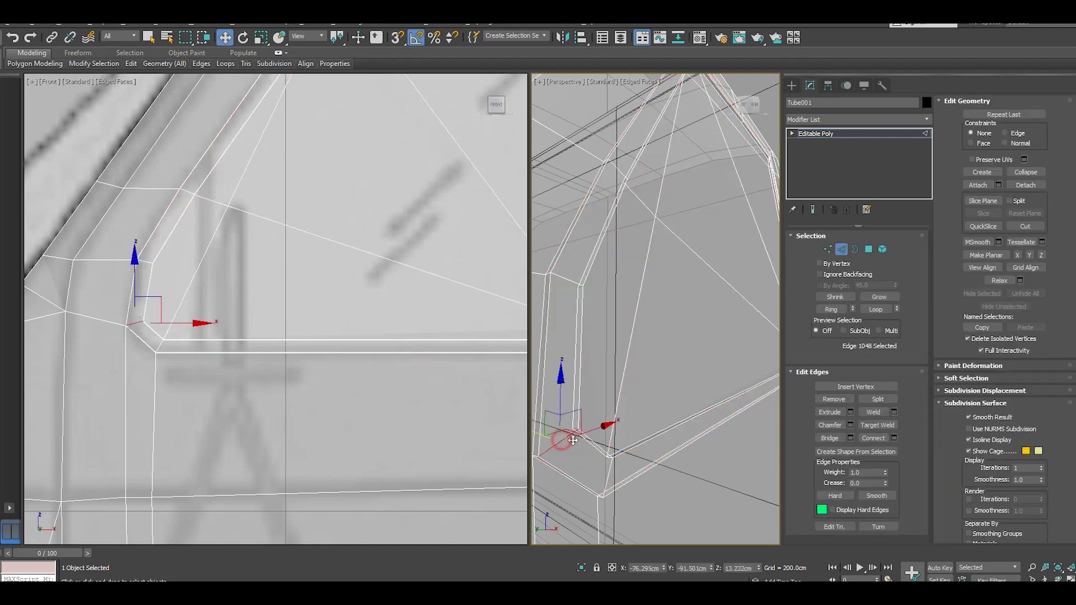
{"action": "left_click", "coordinate": [829, 308]}
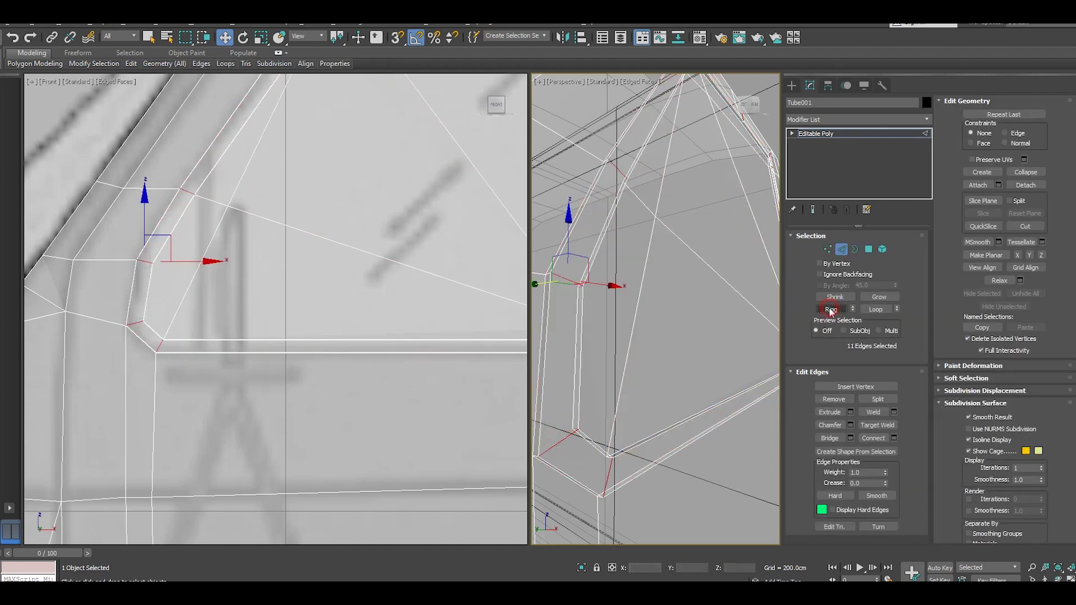
{"action": "left_click", "coordinate": [893, 437]}
{"action": "left_click", "coordinate": [661, 365]}
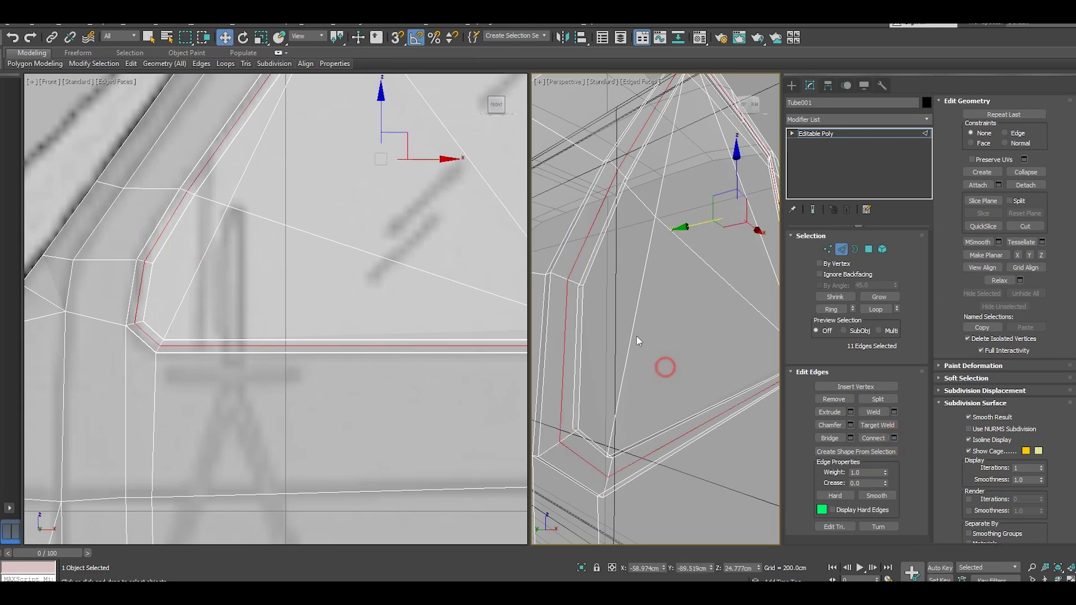
- Slide the new edge loop about 0.35cm along Y
{"action": "mouse_move", "coordinate": [702, 308]}
{"action": "middle_mouse_down", "text": "alt"}
{"action": "mouse_move", "coordinate": [675, 283]}
{"action": "mouse_move", "coordinate": [682, 234]}
{"action": "middle_mouse_up", "text": "alt"}
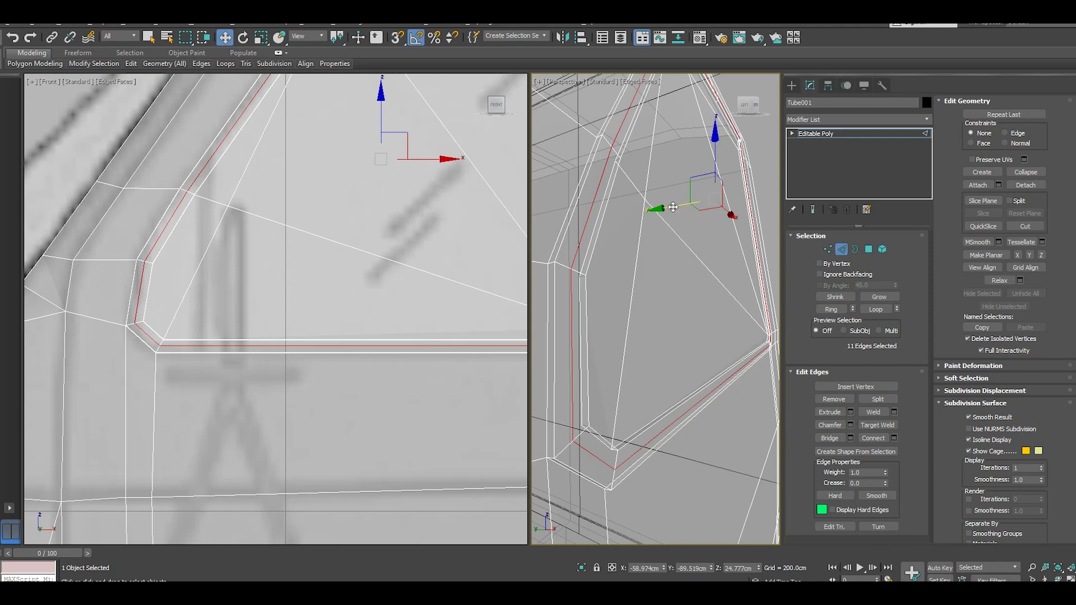
{"action": "left_click_drag", "start_coordinate": [672, 207], "coordinate": [677, 206]}
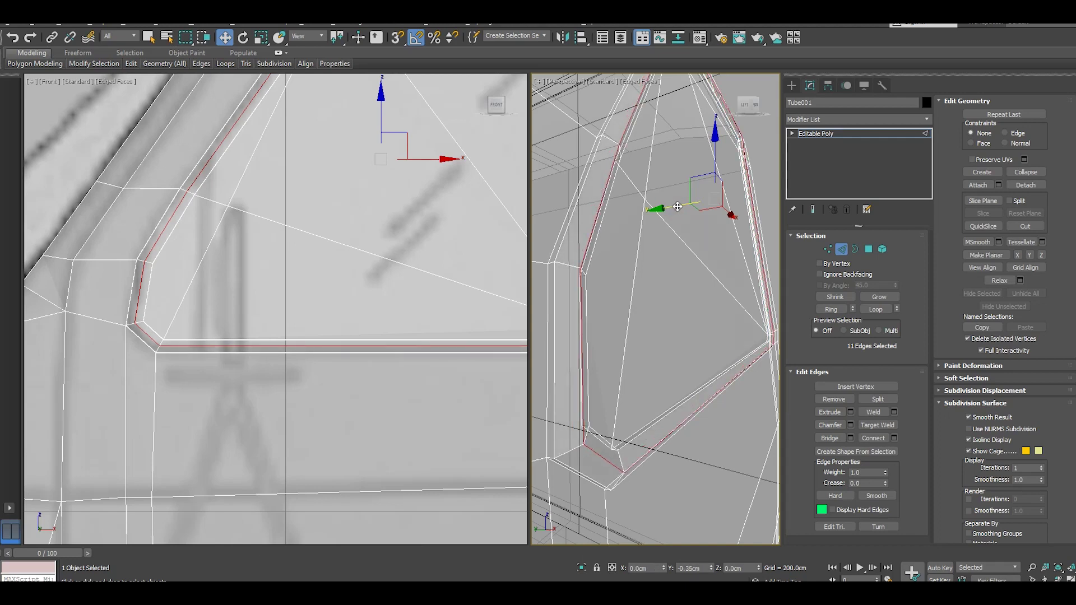
{"action": "left_click_drag", "start_coordinate": [677, 207], "coordinate": [678, 207]}
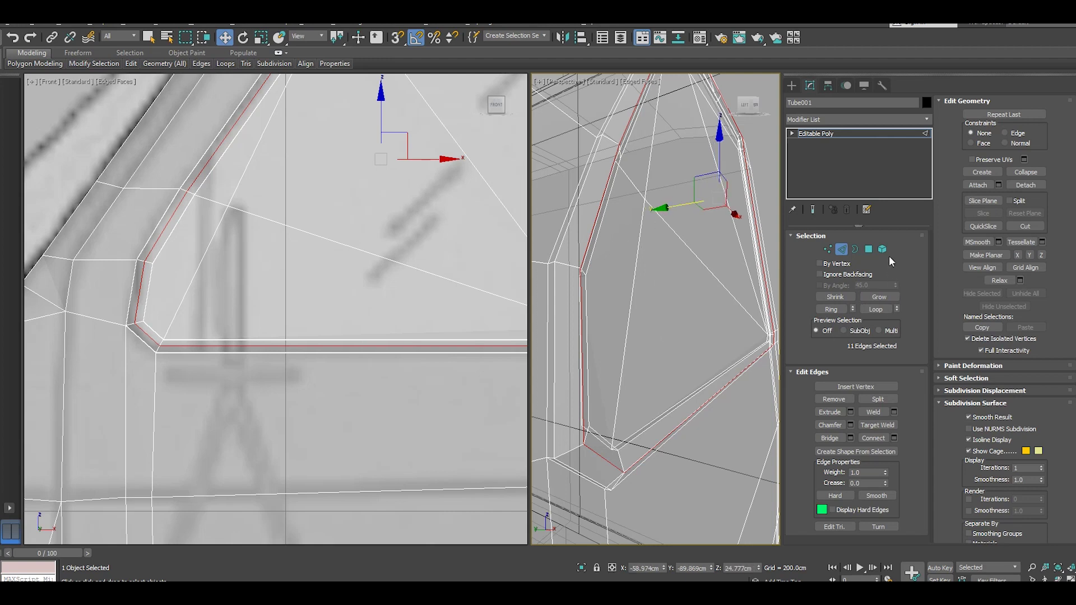
- Select the seven triangulated window-pane polygons in Polygon mode
{"action": "left_click", "coordinate": [871, 252], "text": "ctrl"}
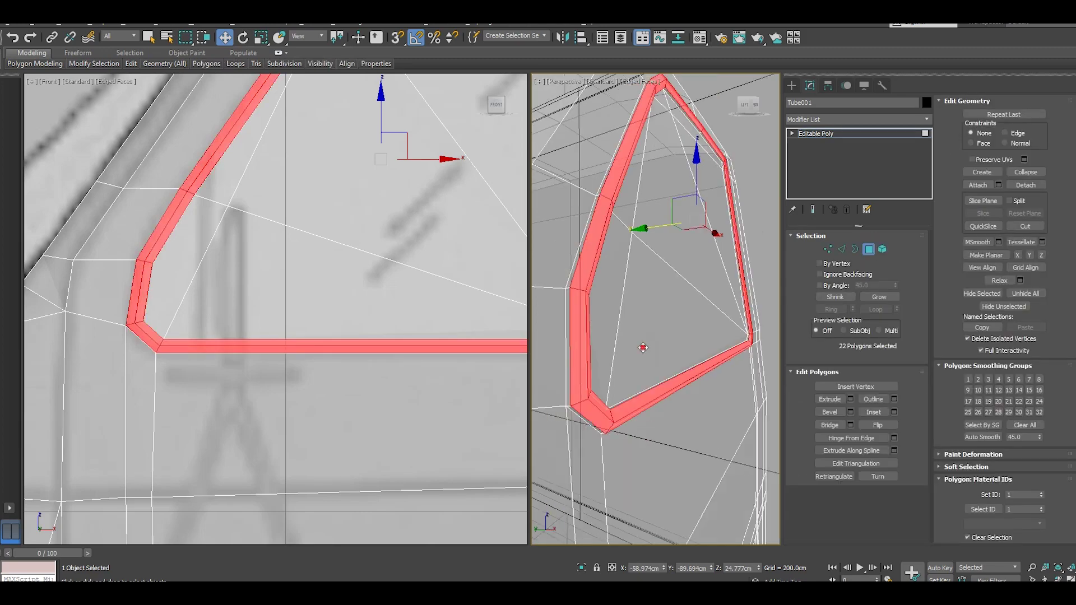
{"action": "left_click", "coordinate": [269, 267]}
{"action": "left_click", "coordinate": [207, 229], "text": "ctrl"}
{"action": "left_click", "coordinate": [283, 209], "text": "ctrl"}
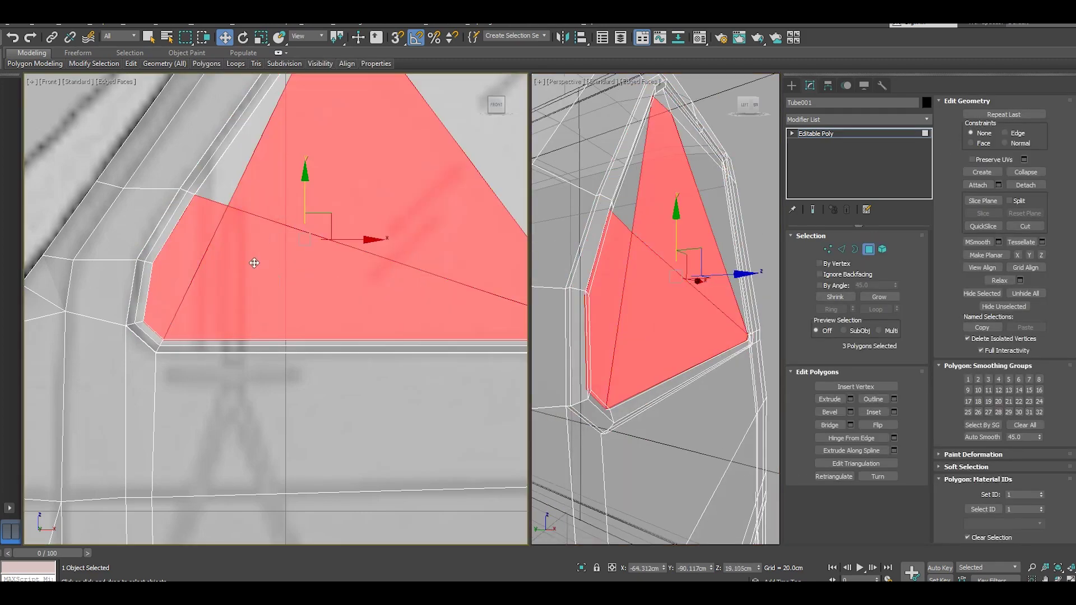
{"action": "scroll", "coordinate": [254, 263], "scroll_direction": "down", "scroll_amount": 2}
{"action": "left_click", "coordinate": [245, 220], "text": "ctrl"}
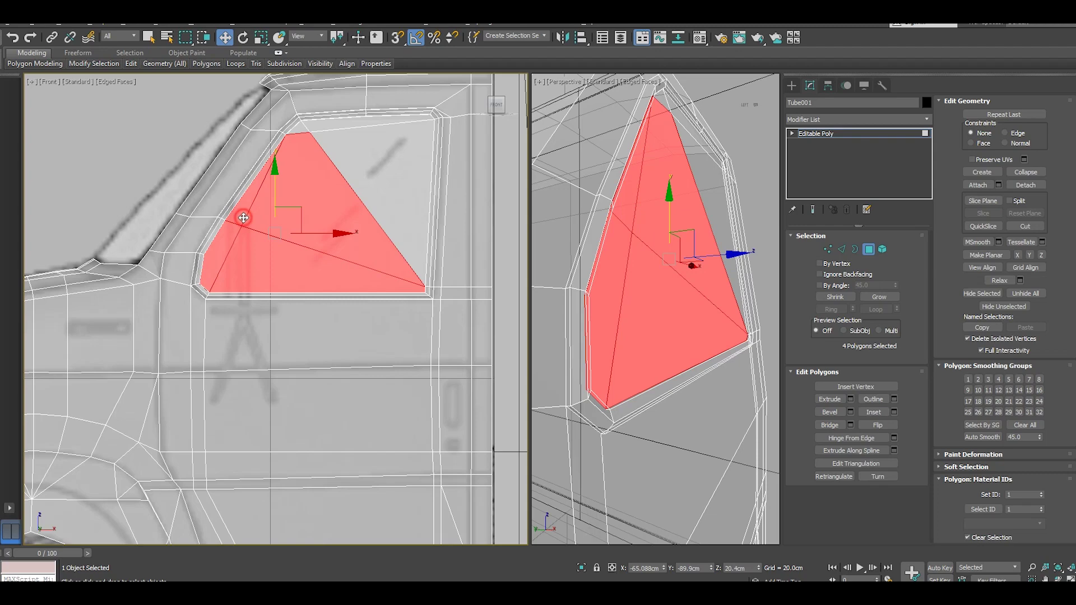
{"action": "left_click", "coordinate": [352, 168], "text": "ctrl"}
{"action": "left_click", "coordinate": [330, 128], "text": "ctrl"}
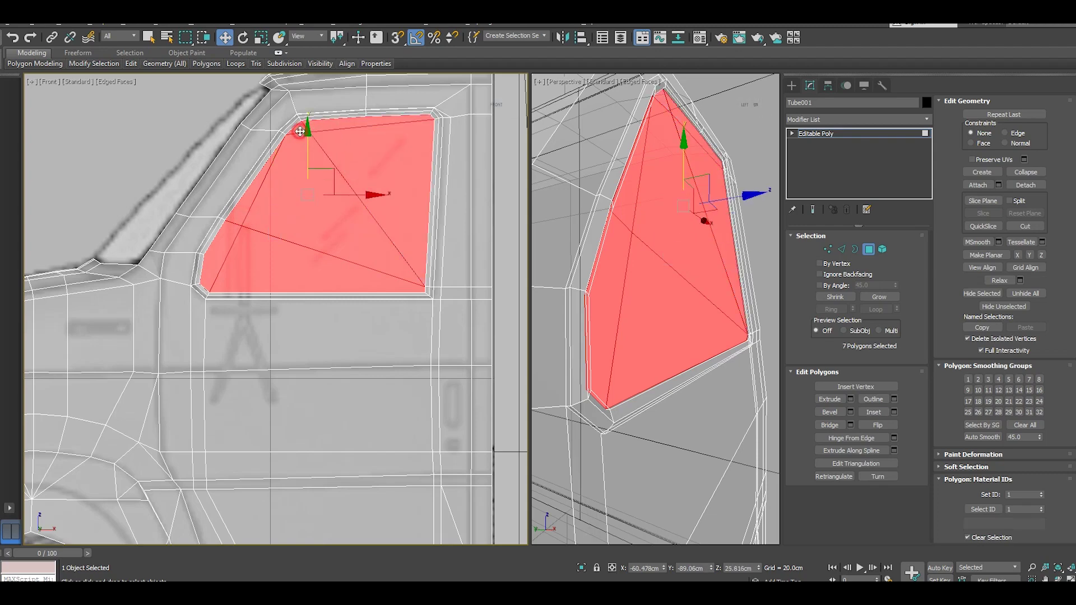
{"action": "left_click", "coordinate": [642, 315], "text": "ctrl"}
{"action": "middle_click_drag", "start_coordinate": [643, 315], "coordinate": [637, 324], "text": "alt"}
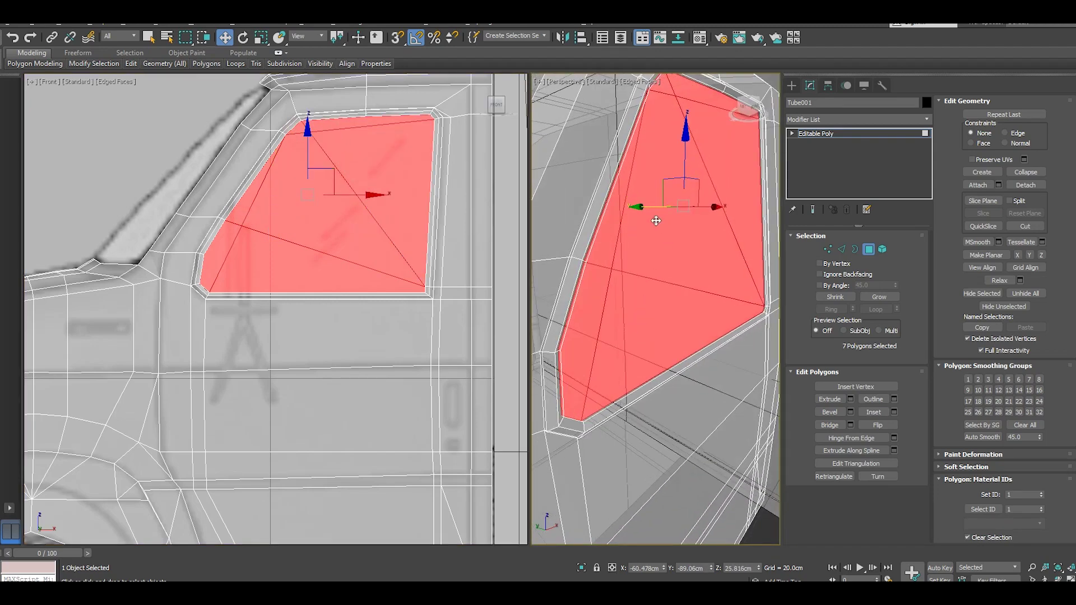
- Move the window-pane polygons 0.768cm along -Y to recess the glass
{"action": "left_click_drag", "start_coordinate": [647, 211], "coordinate": [650, 263]}
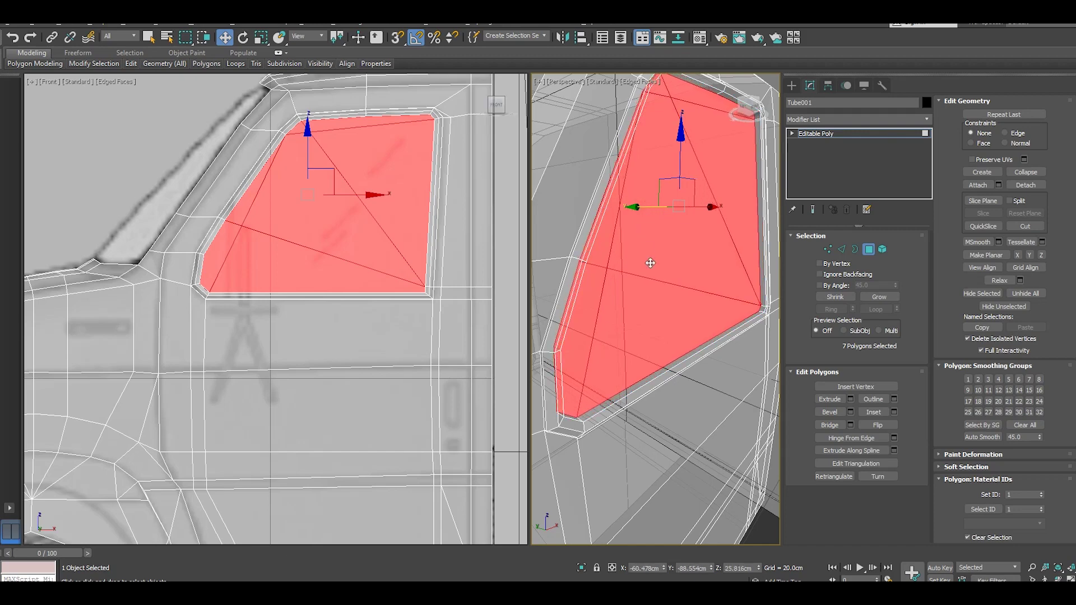
{"action": "scroll", "coordinate": [627, 301], "scroll_direction": "down", "scroll_amount": 3}
{"action": "scroll", "coordinate": [175, 295], "scroll_direction": "down", "scroll_amount": 3}
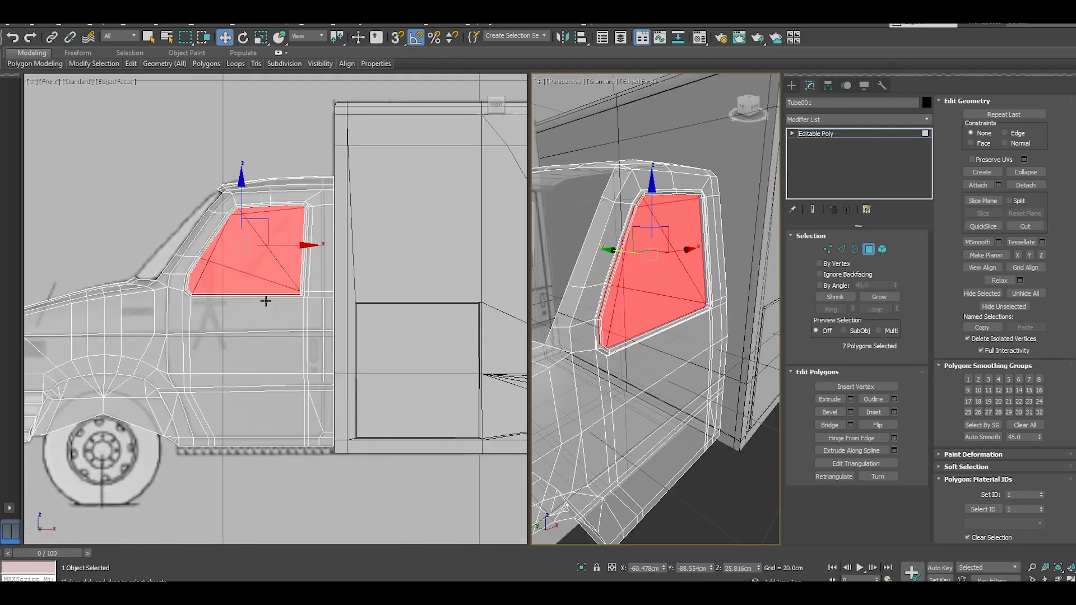
{"action": "left_click", "coordinate": [245, 402]}
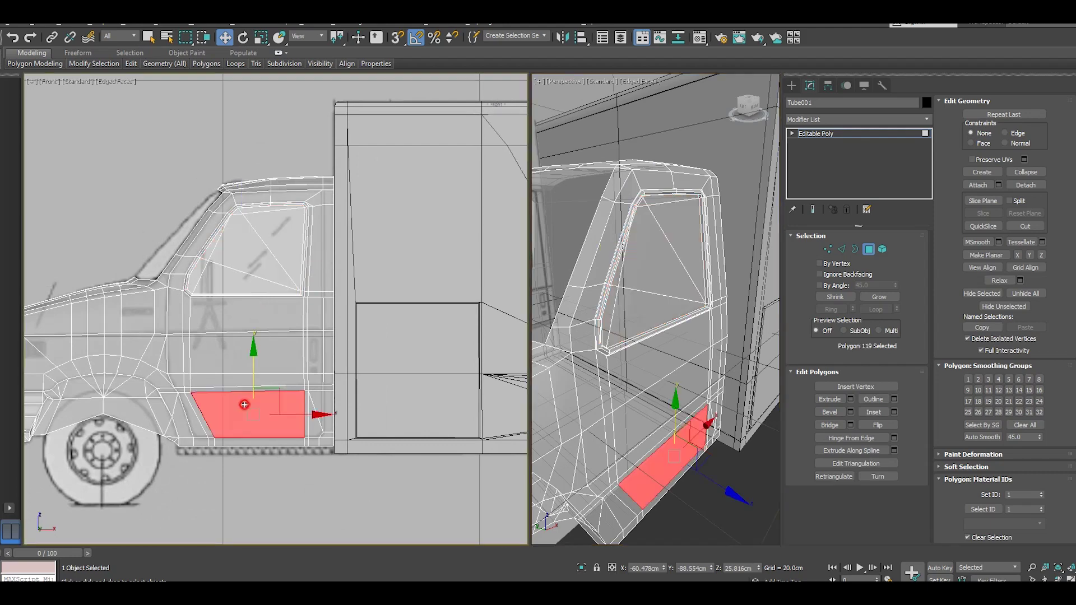
{"action": "scroll", "coordinate": [194, 274], "scroll_direction": "up", "scroll_amount": 2}
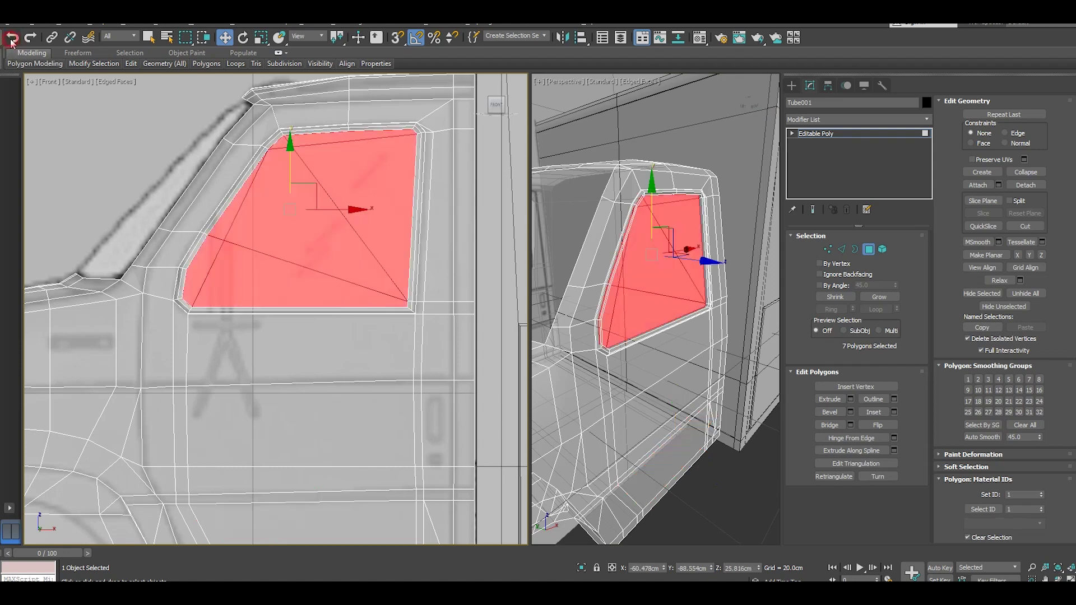
- Restore the window-pane selection, grow it outward, and add the window's right strip
{"action": "left_click", "coordinate": [13, 37]}
{"action": "left_click", "coordinate": [893, 301]}
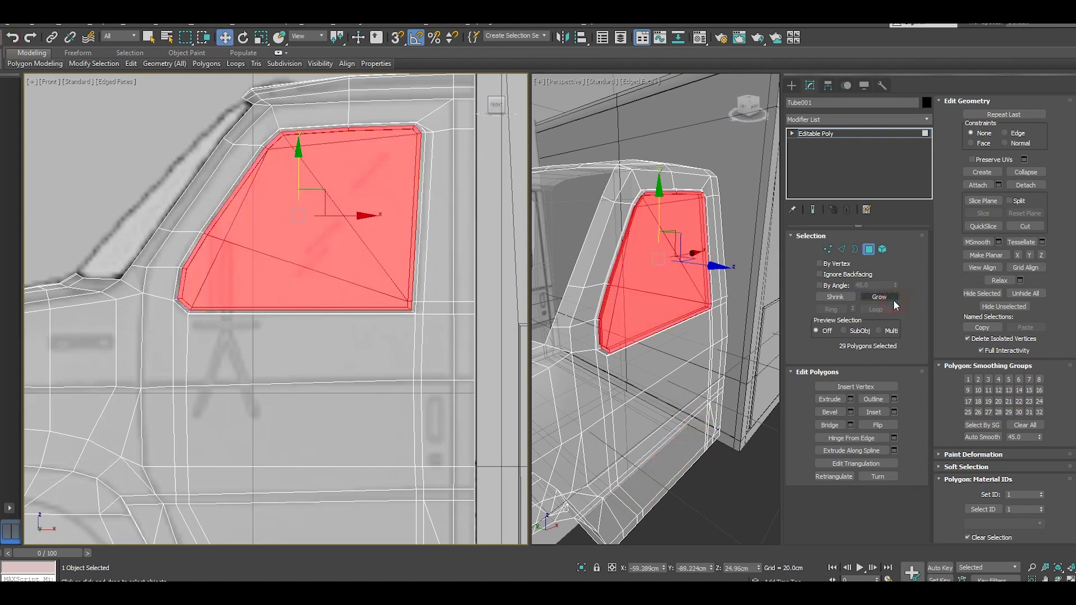
{"action": "left_click", "coordinate": [894, 302]}
{"action": "left_click", "coordinate": [893, 300]}
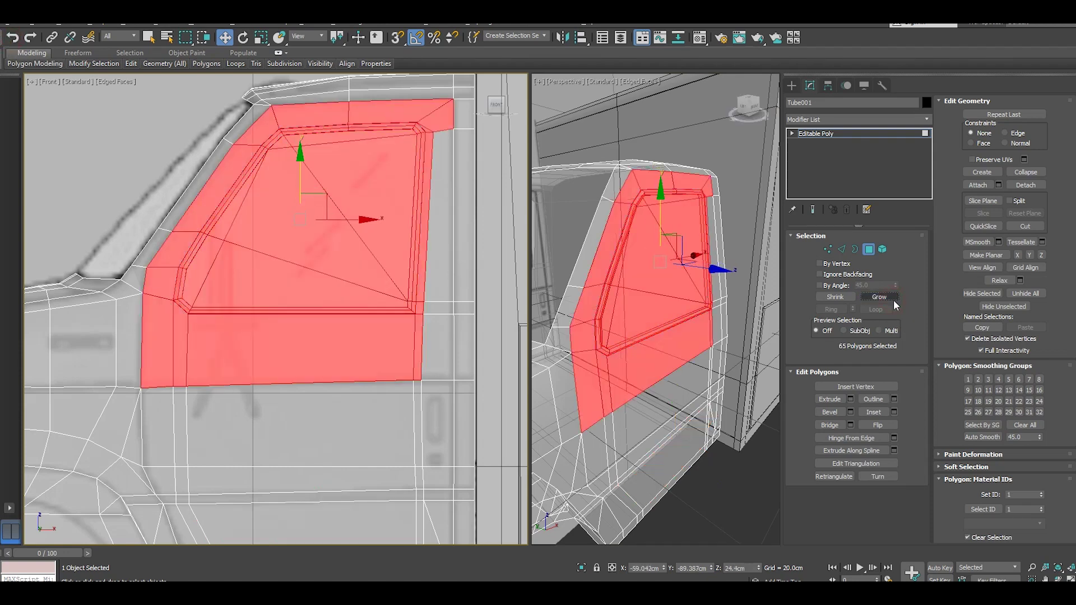
{"action": "left_click", "coordinate": [430, 255], "text": "ctrl"}
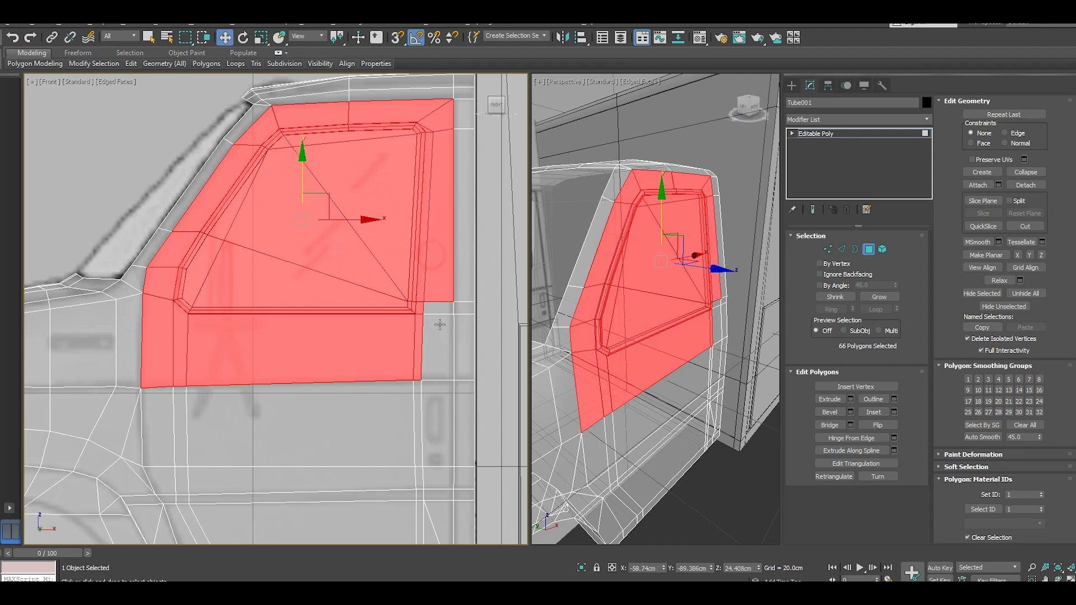
{"action": "left_click", "coordinate": [437, 348], "text": "ctrl"}
{"action": "left_click", "coordinate": [439, 318], "text": "ctrl"}
- Add the lower door strips, bottom polygons and slanted front piece to the selection
{"action": "scroll", "coordinate": [435, 289], "scroll_direction": "down", "scroll_amount": 4}
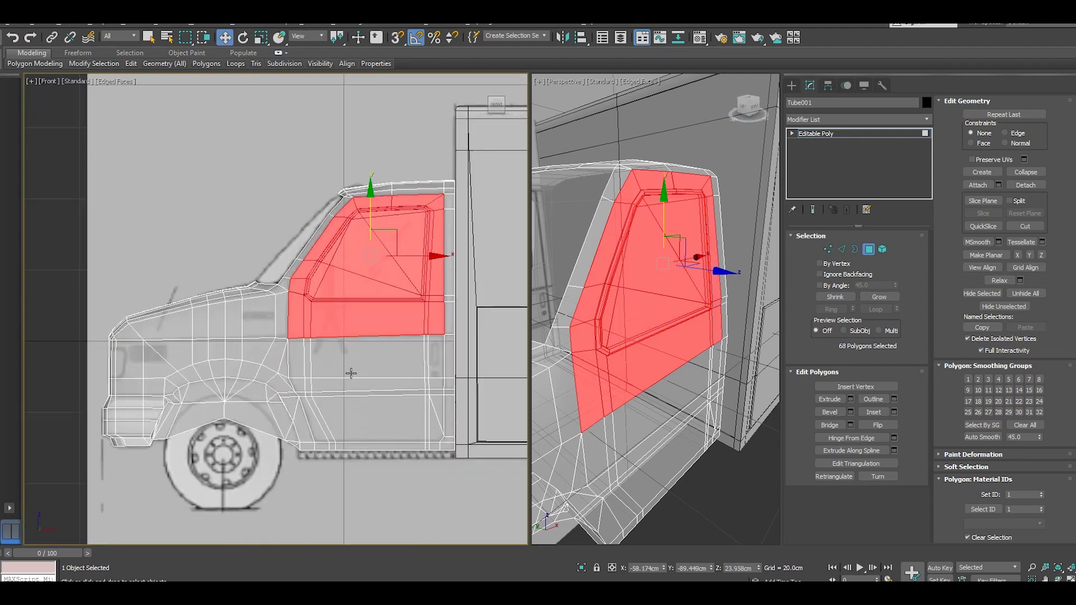
{"action": "left_click", "coordinate": [297, 350], "text": "ctrl"}
{"action": "left_click", "coordinate": [346, 355], "text": "ctrl"}
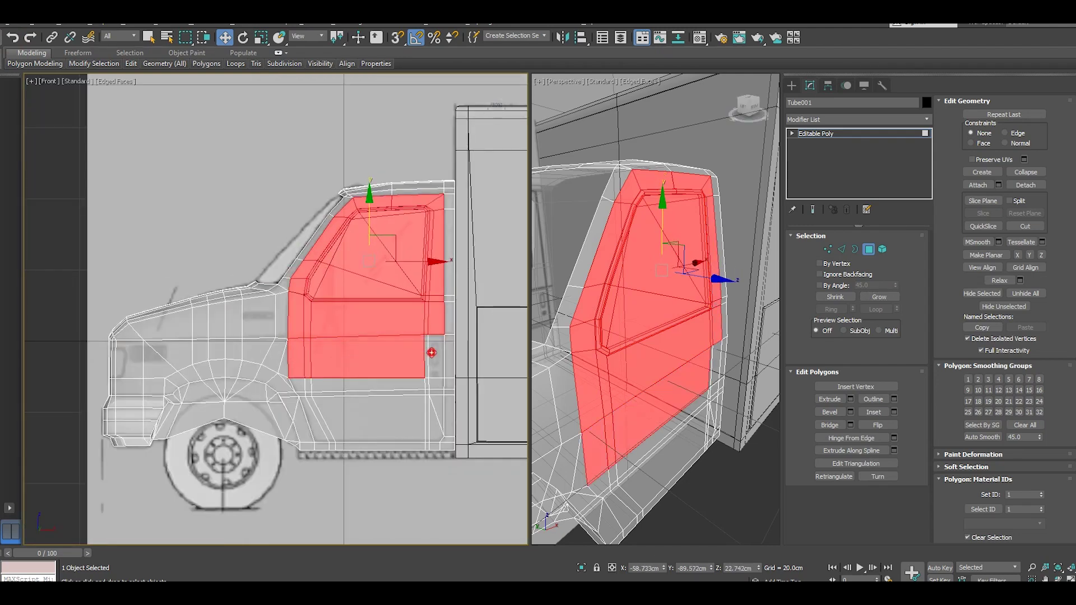
{"action": "left_click", "coordinate": [432, 352], "text": "ctrl"}
{"action": "left_click", "coordinate": [406, 392], "text": "ctrl"}
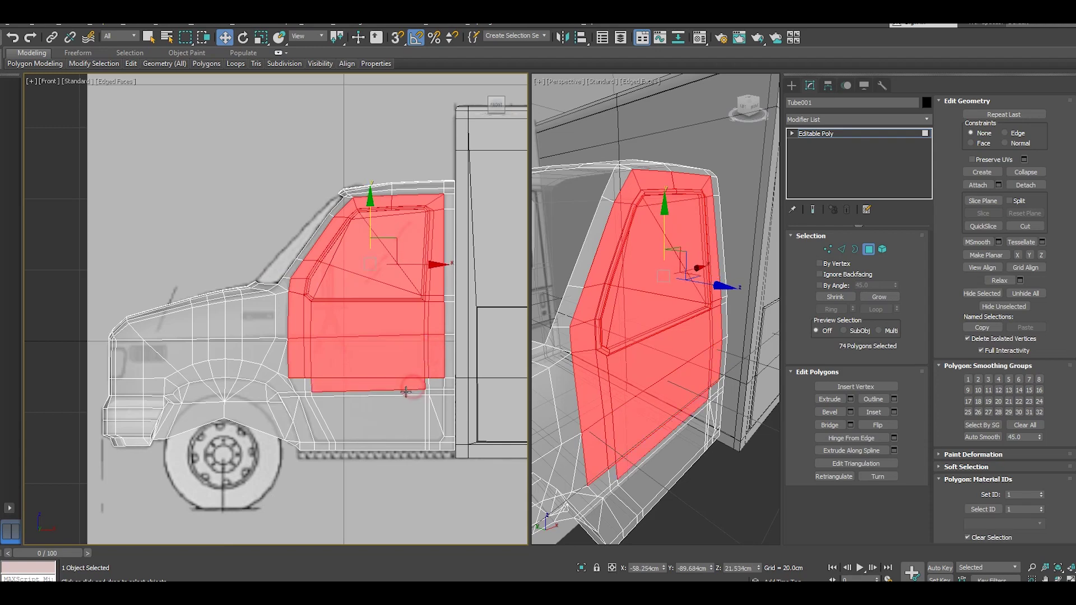
{"action": "left_click", "coordinate": [396, 411], "text": "ctrl"}
{"action": "left_click", "coordinate": [316, 414], "text": "ctrl"}
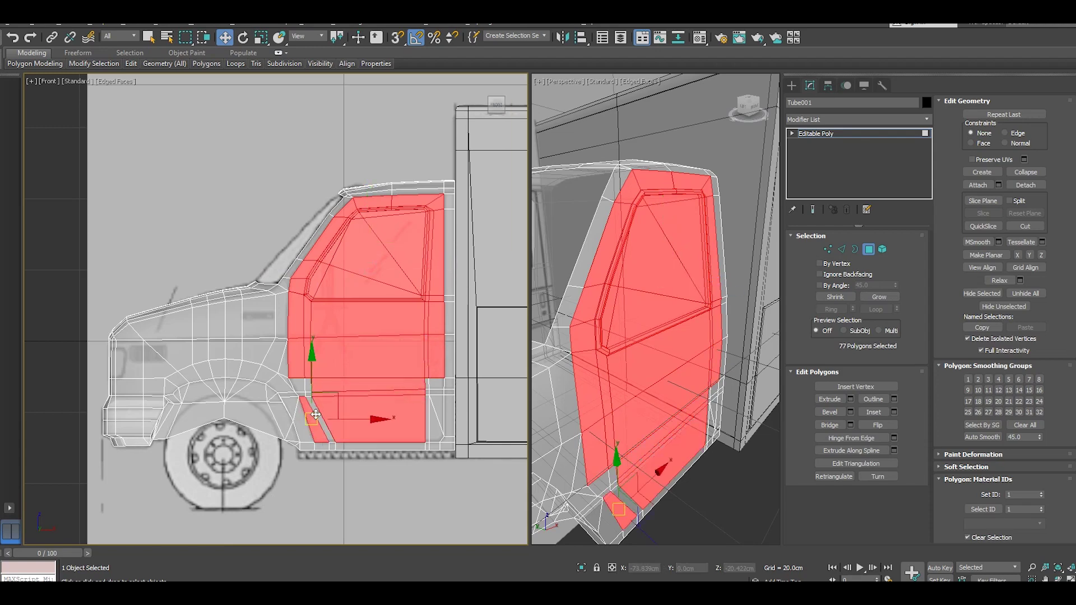
{"action": "left_click", "coordinate": [315, 414], "text": "ctrl"}
{"action": "scroll", "coordinate": [307, 402], "scroll_direction": "up", "scroll_amount": 2}
{"action": "scroll", "coordinate": [307, 400], "scroll_direction": "up", "scroll_amount": 3}
{"action": "left_click", "coordinate": [313, 396], "text": "ctrl"}
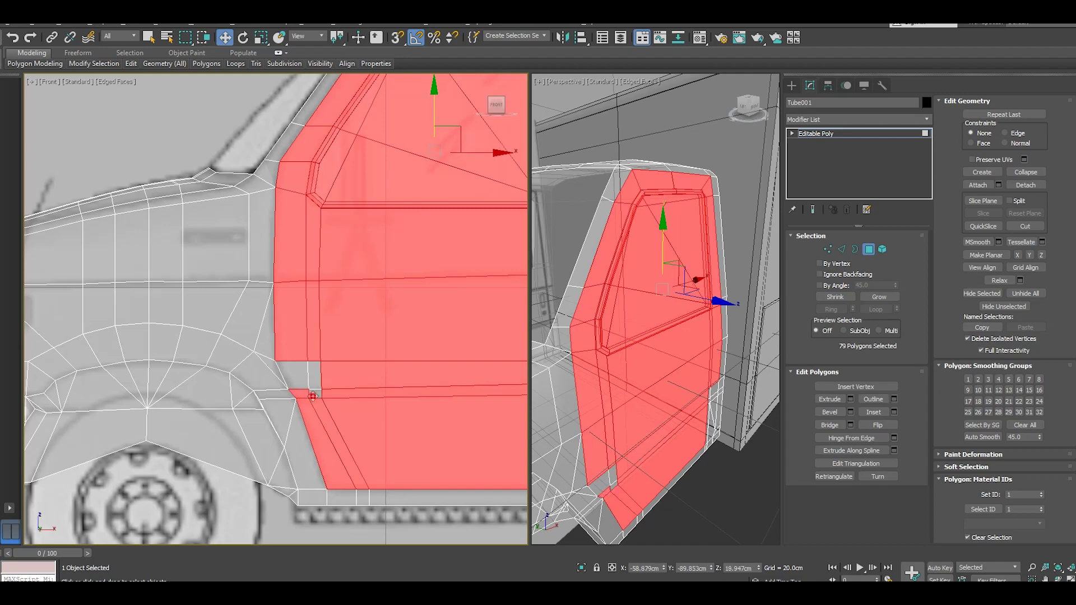
{"action": "left_click", "coordinate": [307, 387], "text": "ctrl"}
- Add the rear lower door polygons, grey rear patch and thin rear edge, totalling 89 faces
{"action": "scroll", "coordinate": [278, 383], "scroll_direction": "down", "scroll_amount": 5}
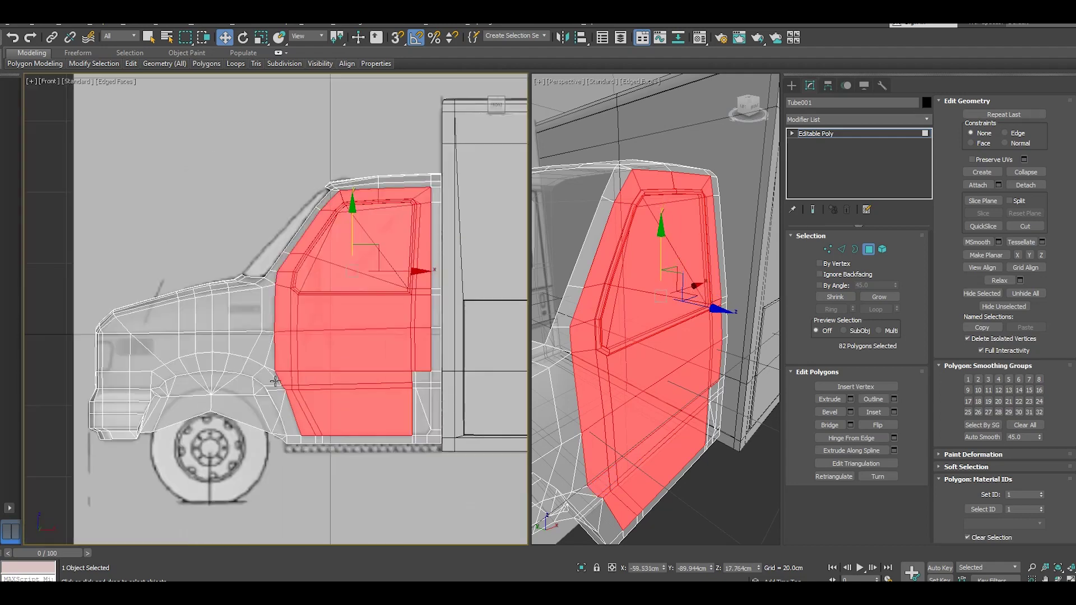
{"action": "left_click", "coordinate": [419, 413], "text": "ctrl"}
{"action": "left_click", "coordinate": [423, 399], "text": "ctrl"}
{"action": "scroll", "coordinate": [423, 400], "scroll_direction": "up", "scroll_amount": 3}
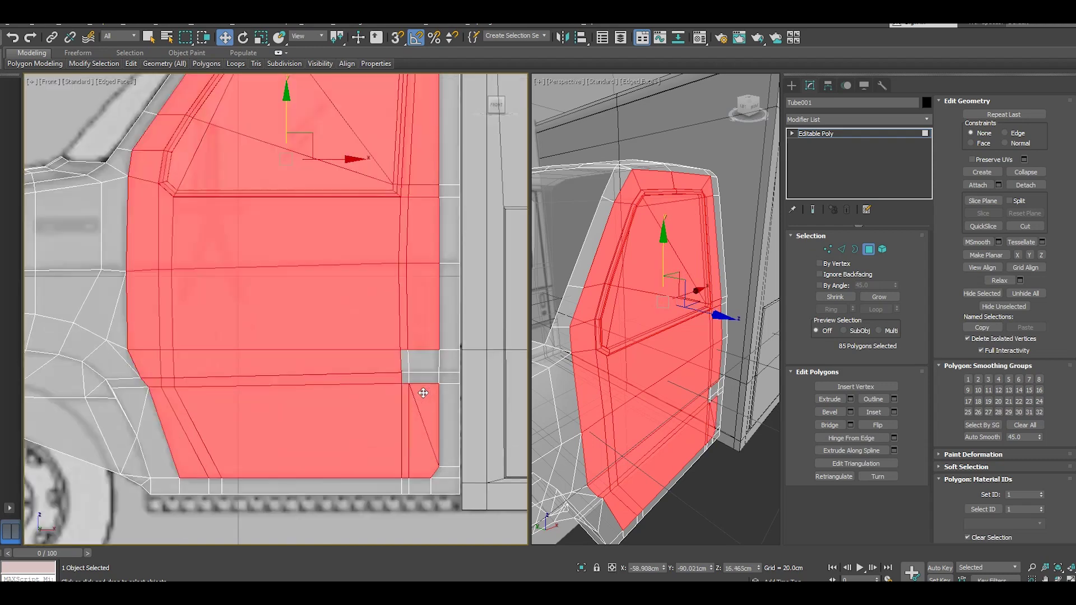
{"action": "left_click", "coordinate": [410, 376], "text": "ctrl"}
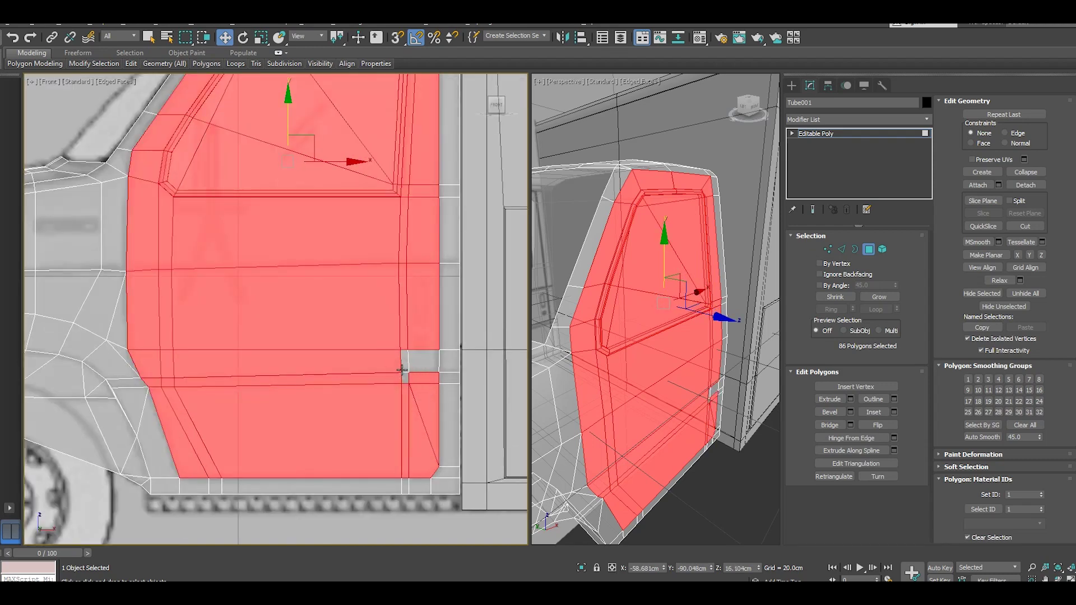
{"action": "left_click", "coordinate": [405, 363], "text": "ctrl"}
{"action": "left_click", "coordinate": [405, 383], "text": "ctrl"}
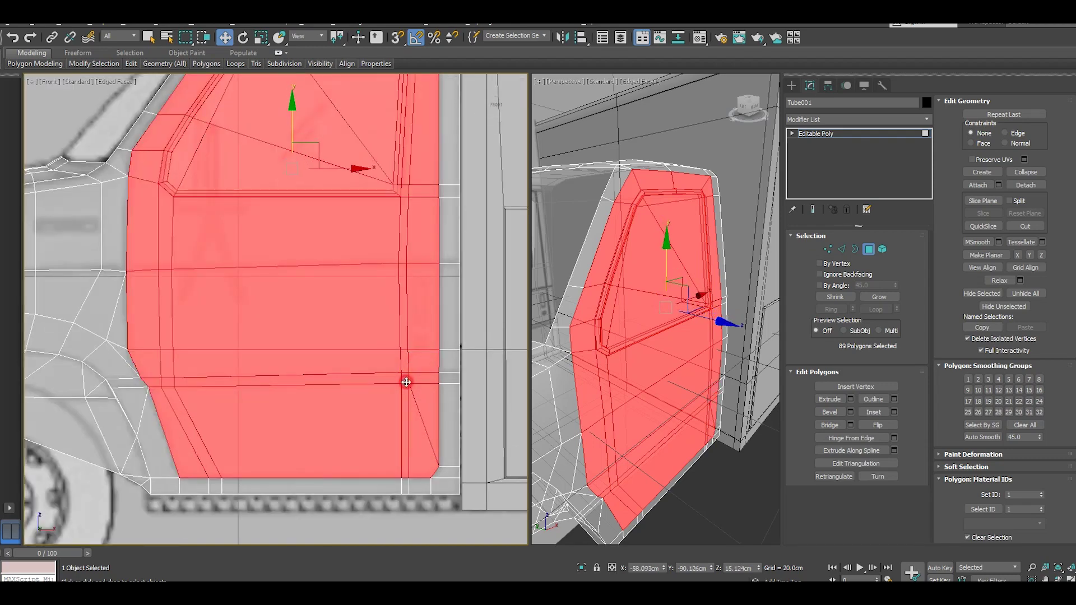
{"action": "scroll", "coordinate": [408, 365], "scroll_direction": "down", "scroll_amount": 3}
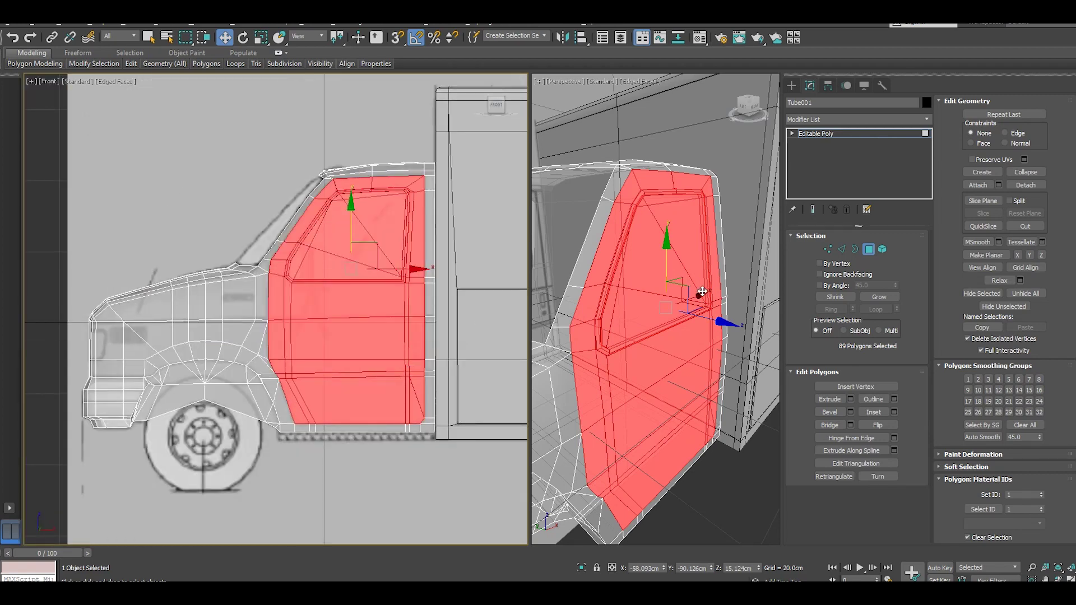
{"action": "middle_click_drag", "start_coordinate": [702, 300], "coordinate": [730, 323], "text": "alt"}
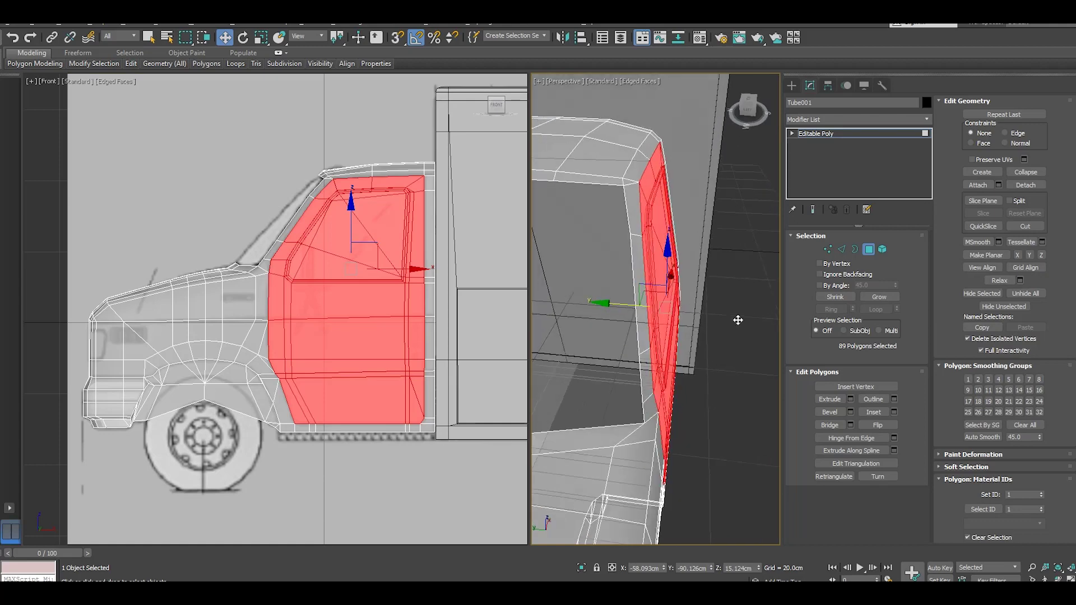
- Detach the door polygons as Object002 and exit polygon sub-object mode
{"action": "left_click", "coordinate": [1025, 185]}
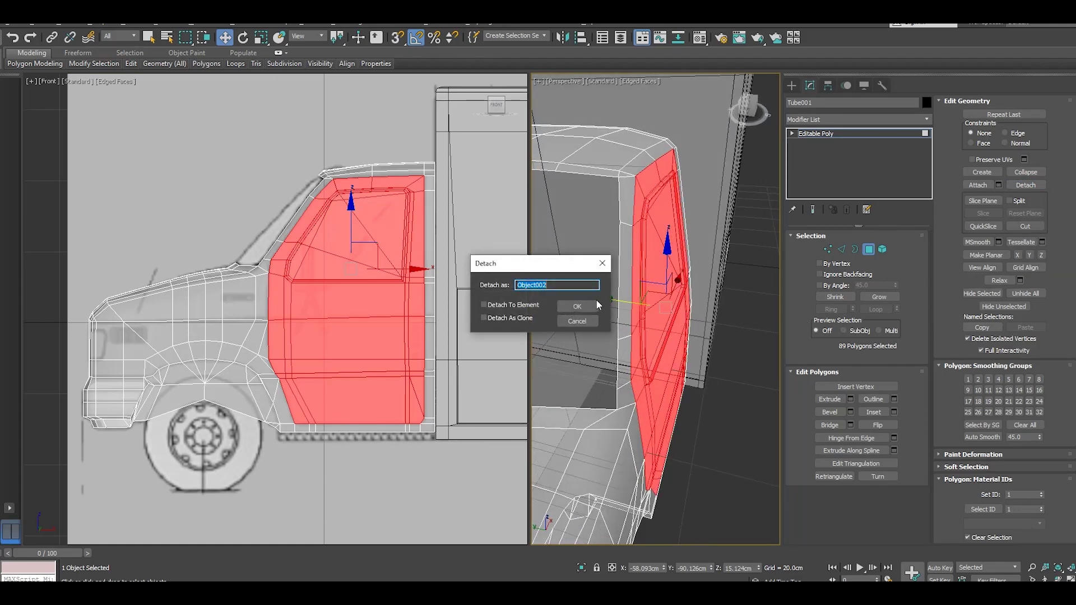
{"action": "left_click", "coordinate": [589, 304]}
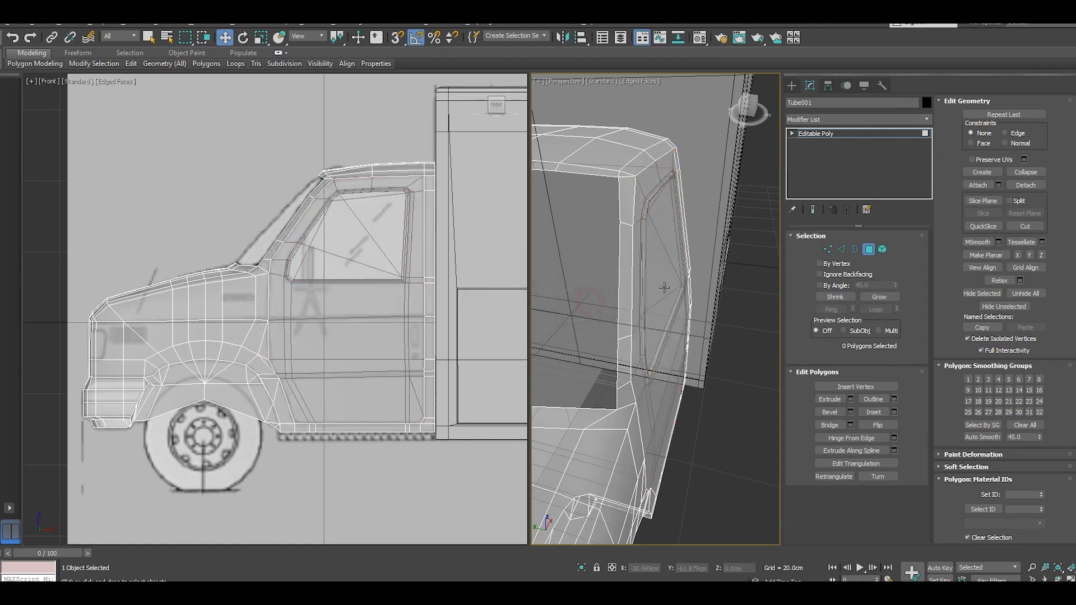
{"action": "left_click", "coordinate": [822, 135]}
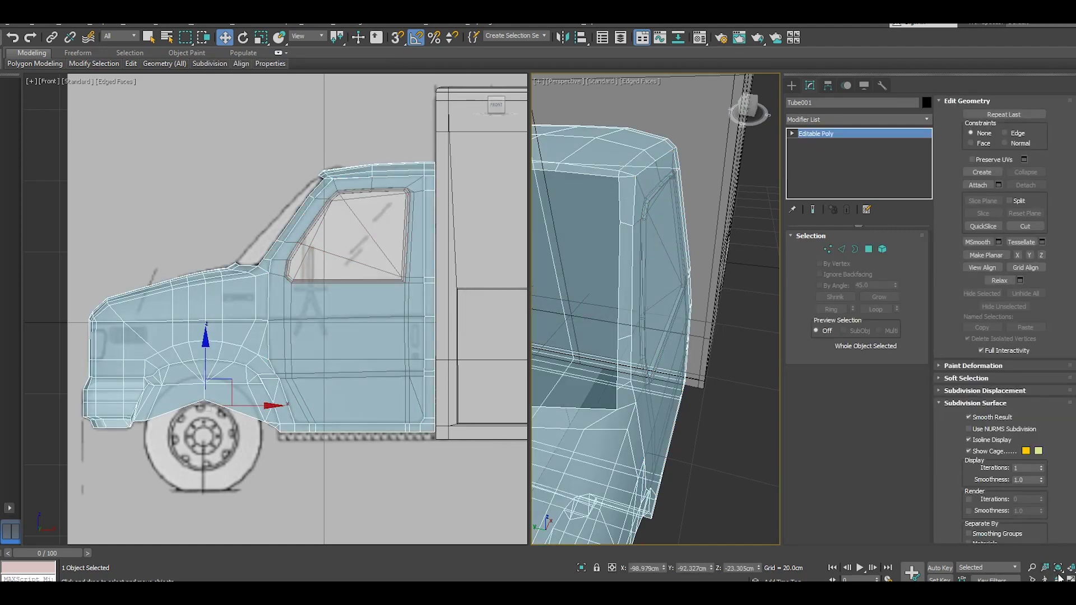
{"action": "left_click", "coordinate": [749, 475]}
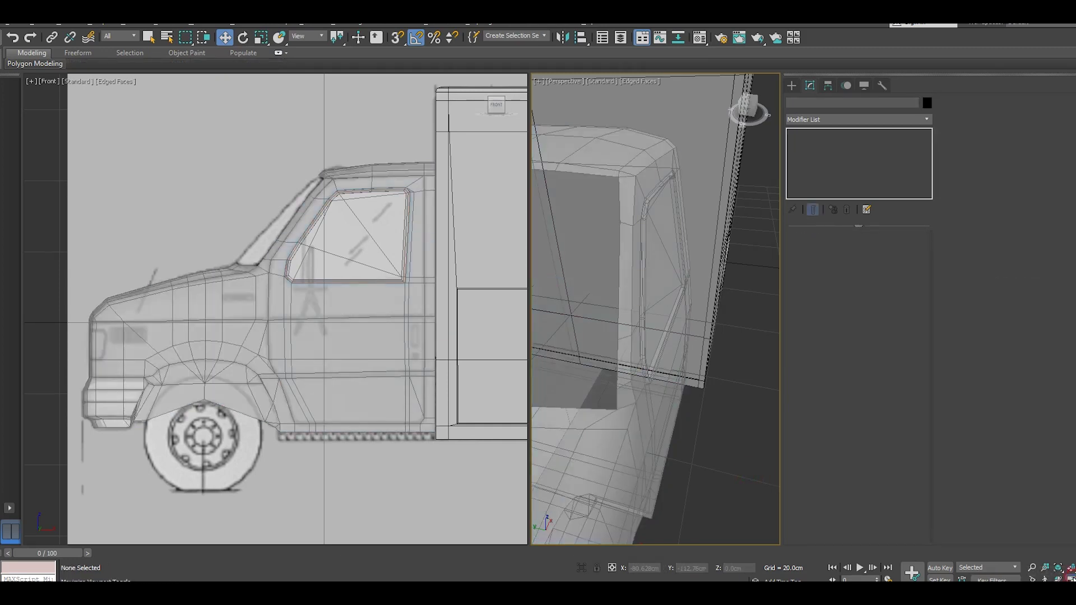
- Maximize the perspective view and inspect the truck, toggling see-through display on and off
{"action": "key", "text": "alt+w"}
{"action": "scroll", "coordinate": [475, 388], "scroll_direction": "up", "scroll_amount": 3}
{"action": "scroll", "coordinate": [475, 388], "scroll_direction": "down", "scroll_amount": 2}
{"action": "middle_click_drag", "start_coordinate": [475, 388], "coordinate": [343, 331], "text": "alt"}
{"action": "left_click", "coordinate": [346, 332]}
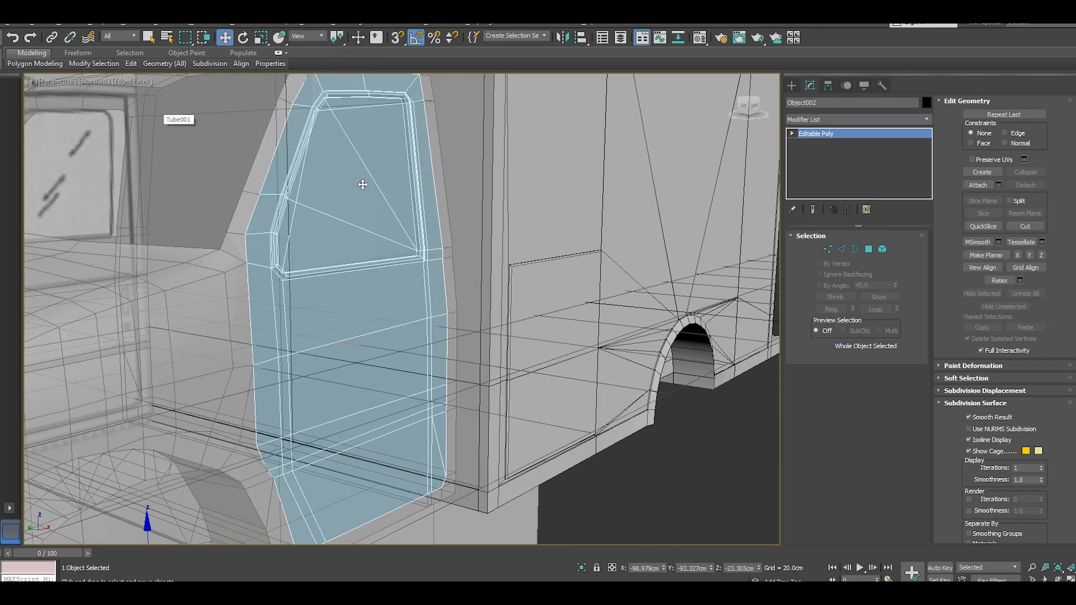
{"action": "scroll", "coordinate": [363, 184], "scroll_direction": "down", "scroll_amount": 3}
{"action": "scroll", "coordinate": [363, 184], "scroll_direction": "down", "scroll_amount": 2}
{"action": "left_click_drag", "start_coordinate": [230, 430], "coordinate": [362, 280]}
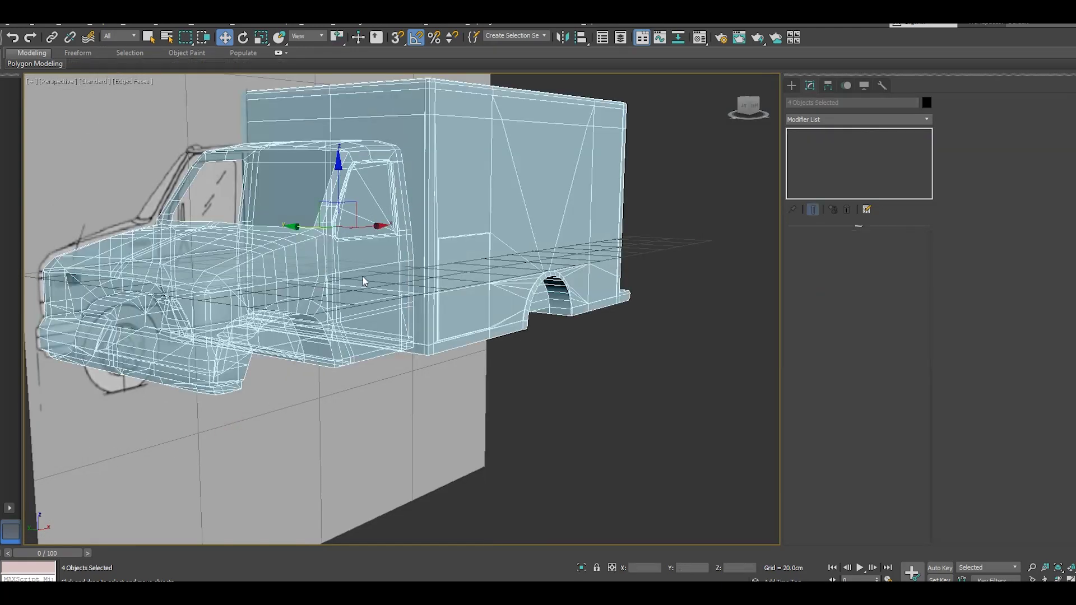
{"action": "key", "text": "alt+x"}
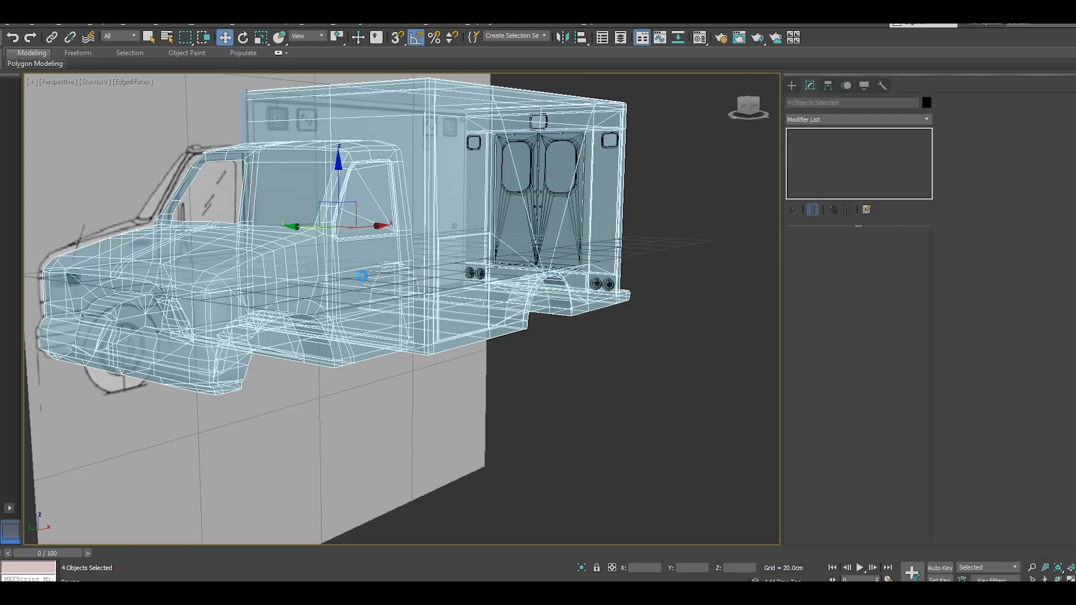
{"action": "key", "text": "alt+x"}
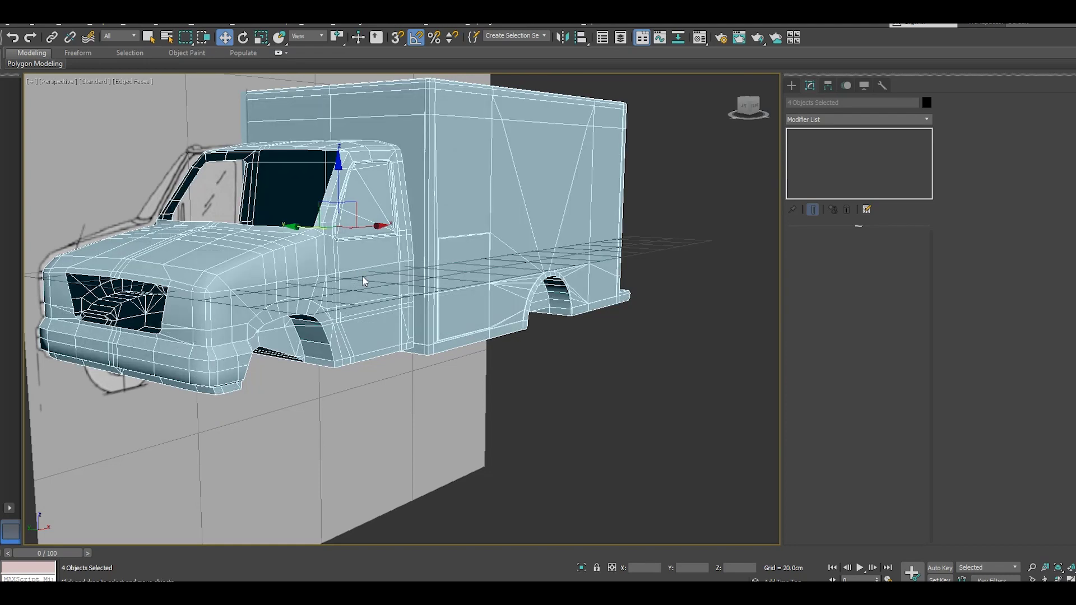
- Select the detached door object Object002
{"action": "left_click", "coordinate": [643, 418]}
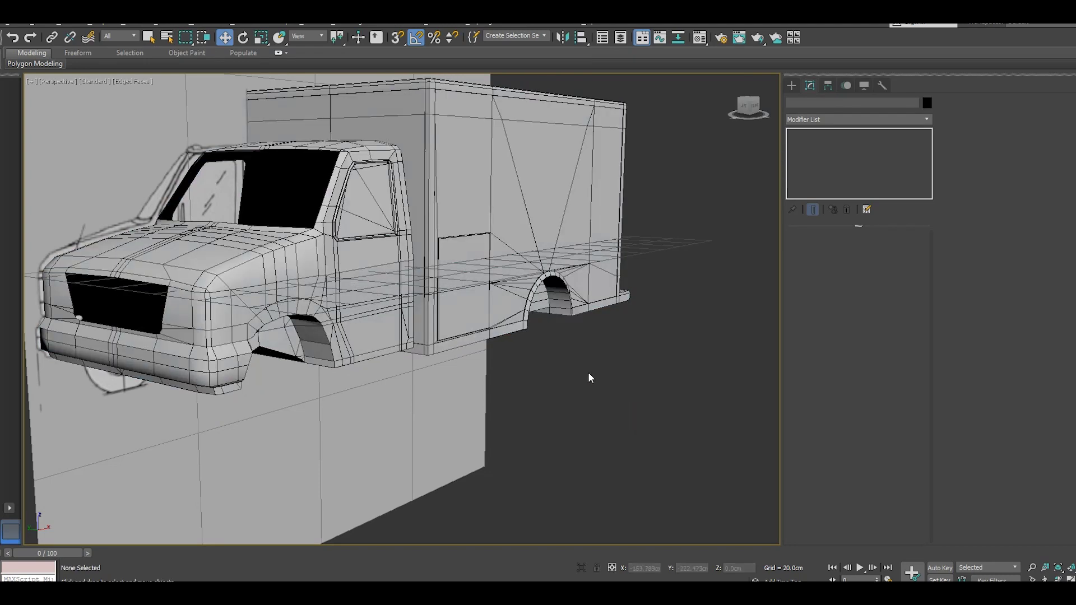
{"action": "middle_click_drag", "start_coordinate": [587, 373], "coordinate": [577, 409], "text": "alt"}
{"action": "scroll", "coordinate": [308, 309], "scroll_direction": "up", "scroll_amount": 3}
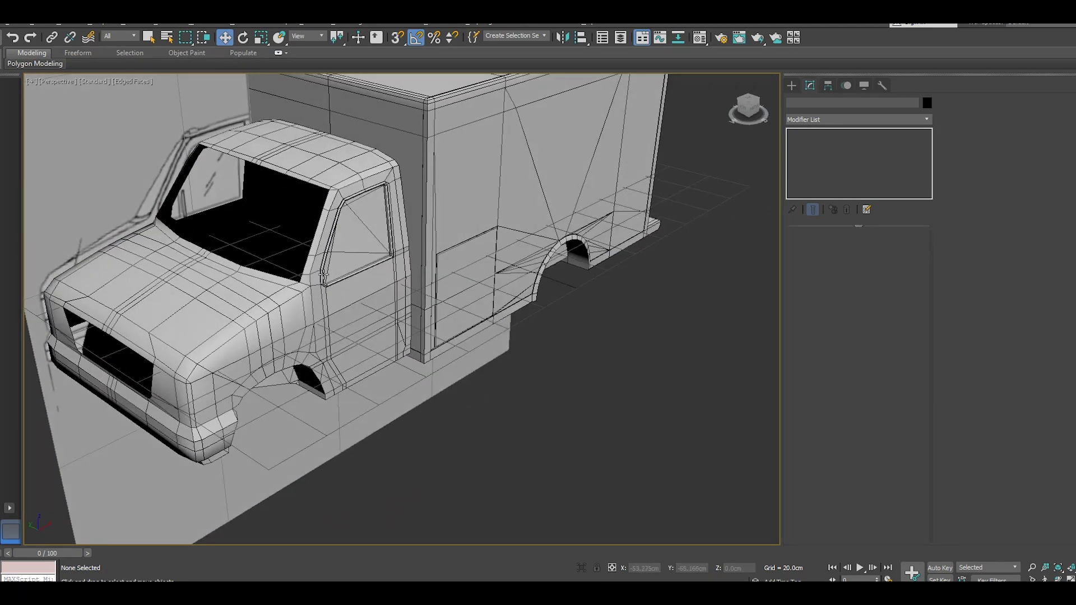
{"action": "scroll", "coordinate": [324, 275], "scroll_direction": "up", "scroll_amount": 3}
{"action": "left_click", "coordinate": [347, 313]}
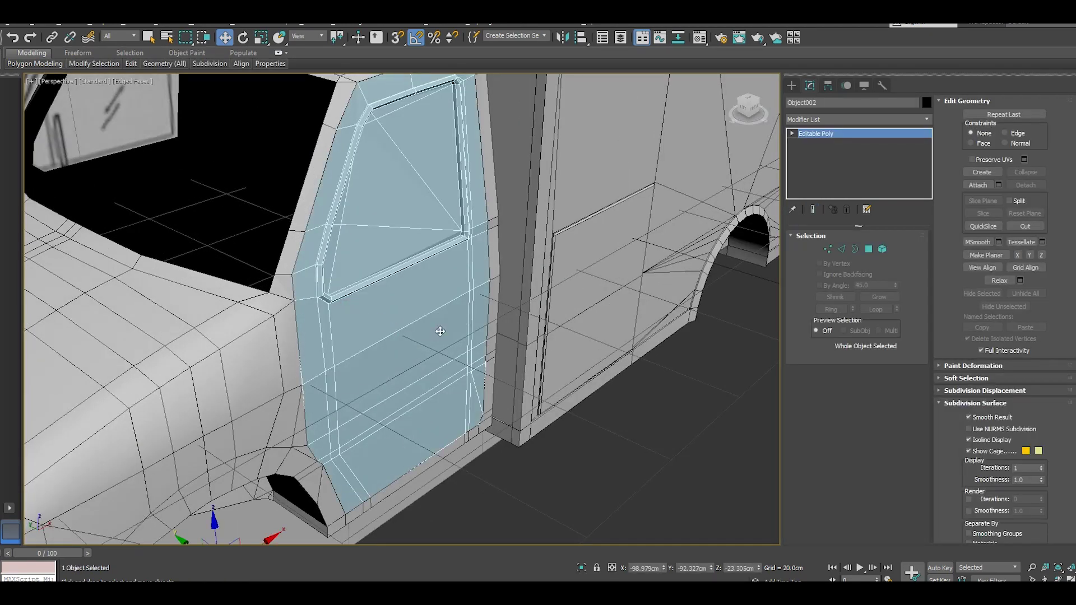
- Center the door's pivot on the object using Affect Pivot Only
{"action": "left_click", "coordinate": [829, 87]}
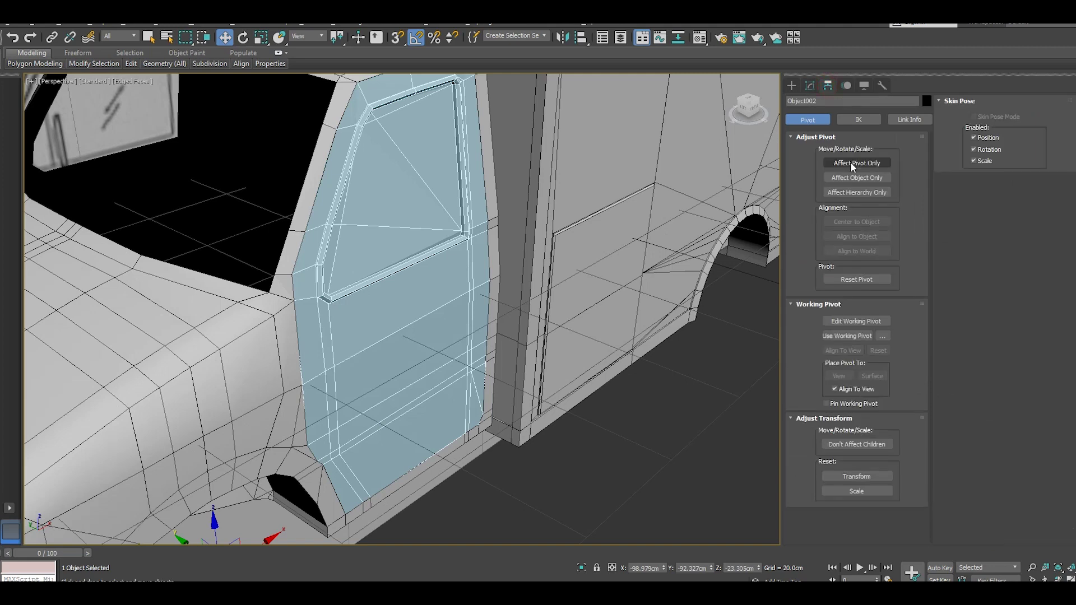
{"action": "left_click", "coordinate": [850, 163]}
{"action": "left_click", "coordinate": [856, 222]}
{"action": "left_click", "coordinate": [856, 162]}
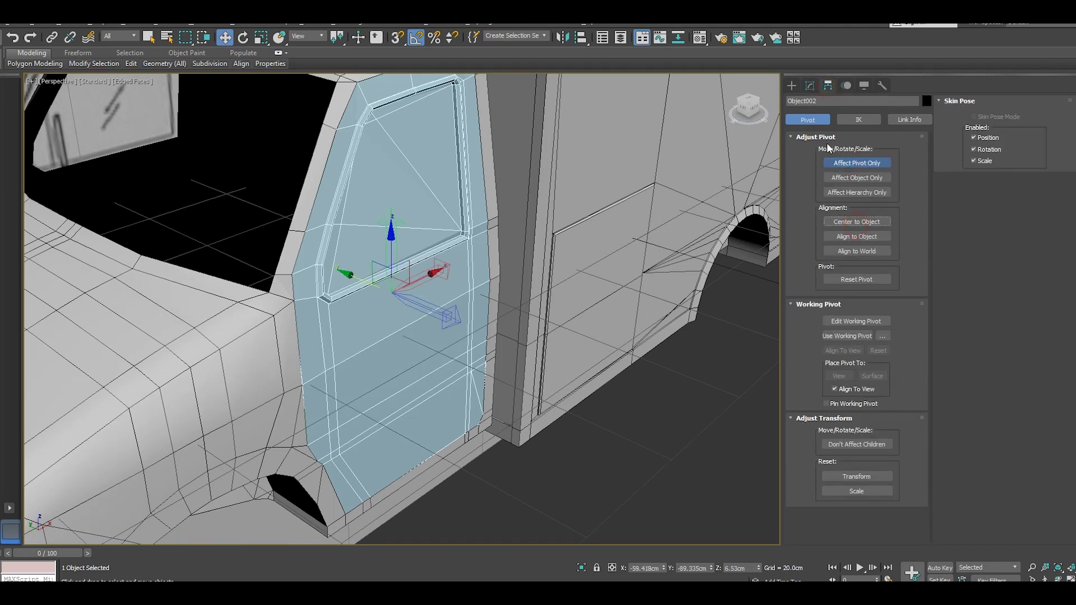
{"action": "left_click", "coordinate": [810, 86]}
- Reselect the door, select its outer border edges in Border mode, and frame it
{"action": "left_click", "coordinate": [626, 440]}
{"action": "scroll", "coordinate": [558, 376], "scroll_direction": "down", "scroll_amount": 4}
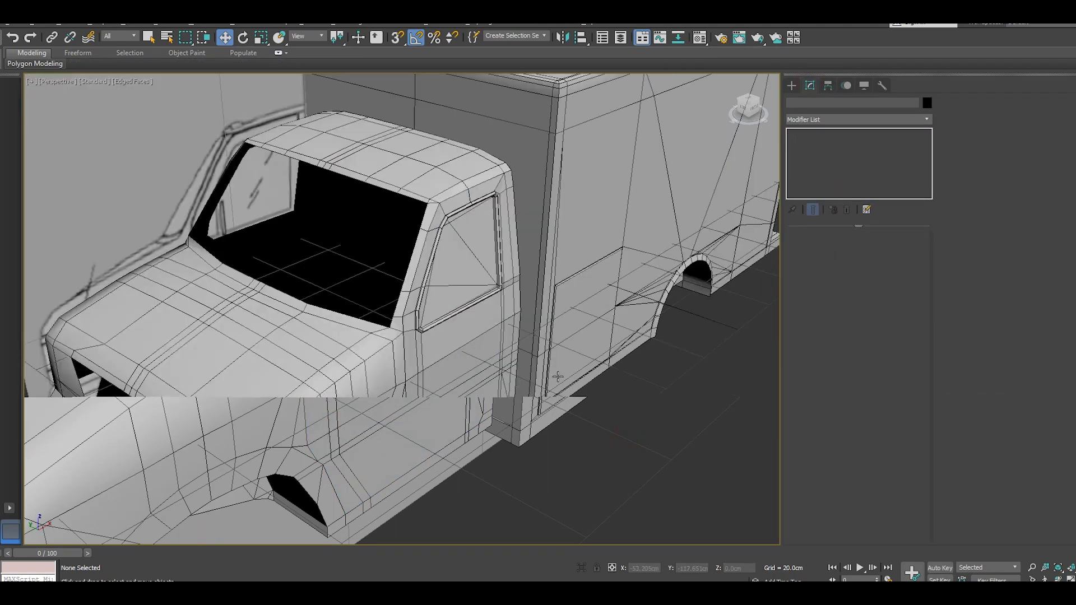
{"action": "left_click", "coordinate": [441, 375]}
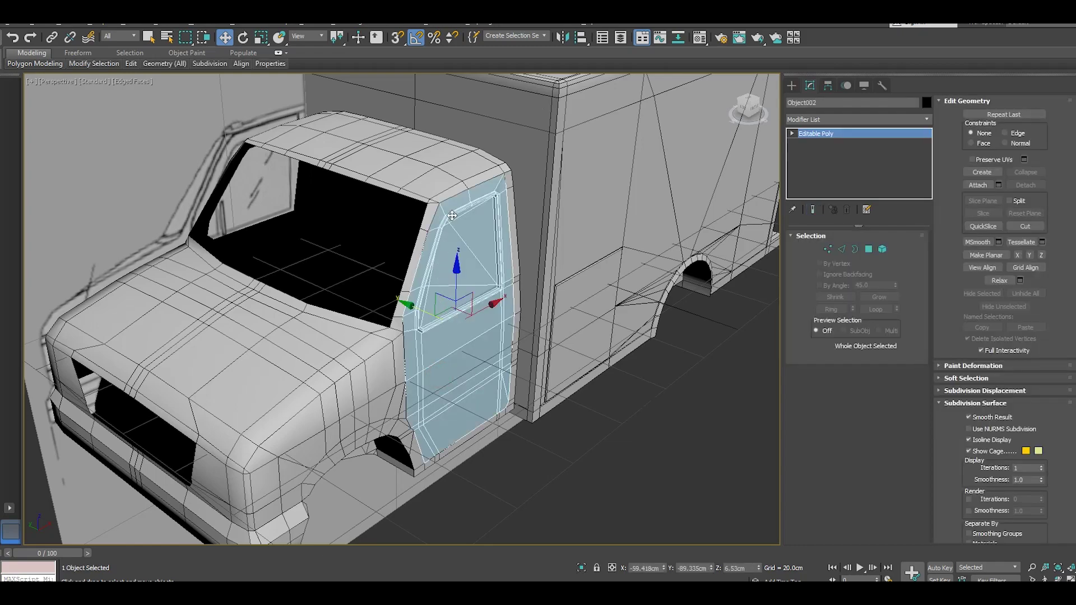
{"action": "scroll", "coordinate": [451, 215], "scroll_direction": "up", "scroll_amount": 5}
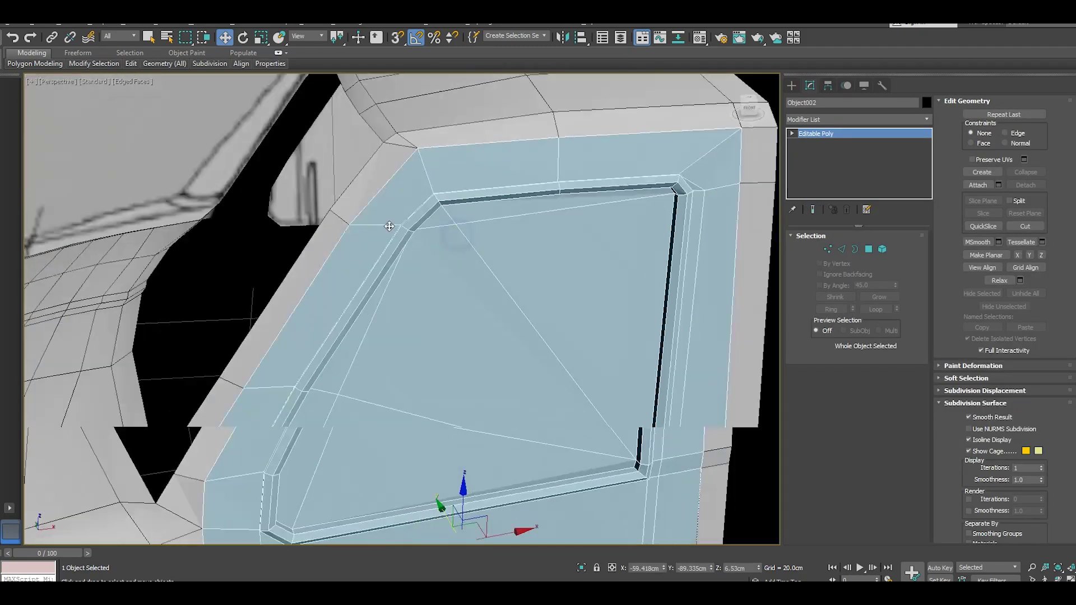
{"action": "mouse_move", "coordinate": [459, 235]}
{"action": "middle_mouse_down", "text": "alt"}
{"action": "mouse_move", "coordinate": [365, 180]}
{"action": "mouse_move", "coordinate": [459, 211]}
{"action": "middle_mouse_up", "text": "alt"}
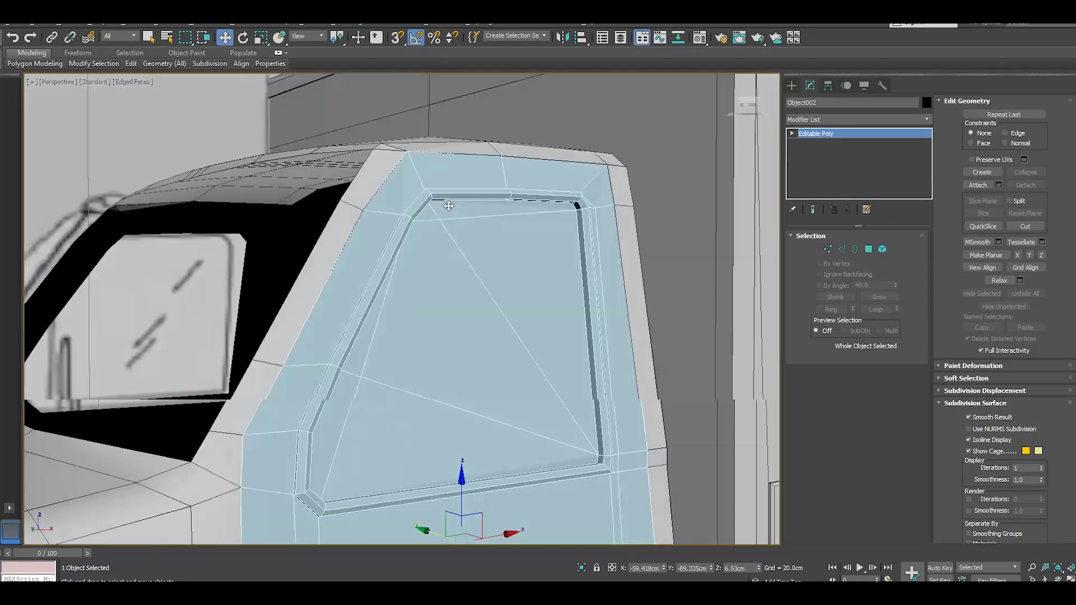
{"action": "mouse_move", "coordinate": [473, 348]}
{"action": "middle_mouse_down", "text": "alt"}
{"action": "mouse_move", "coordinate": [487, 300]}
{"action": "mouse_move", "coordinate": [499, 340]}
{"action": "mouse_move", "coordinate": [517, 326]}
{"action": "middle_mouse_up", "text": "alt"}
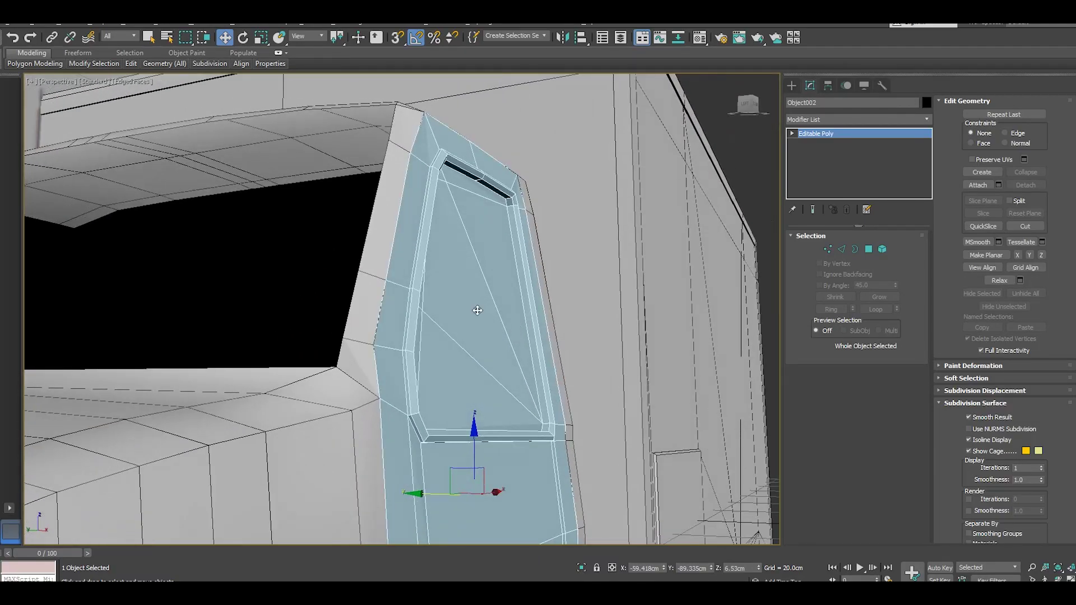
{"action": "middle_click_drag", "start_coordinate": [467, 299], "coordinate": [435, 338], "text": "alt"}
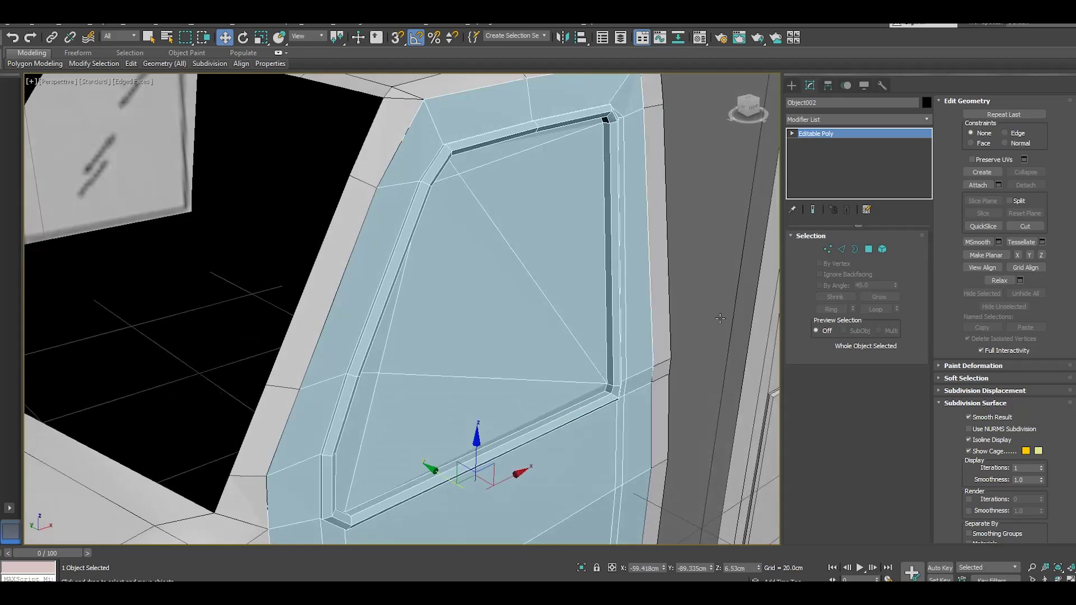
{"action": "left_click", "coordinate": [855, 249]}
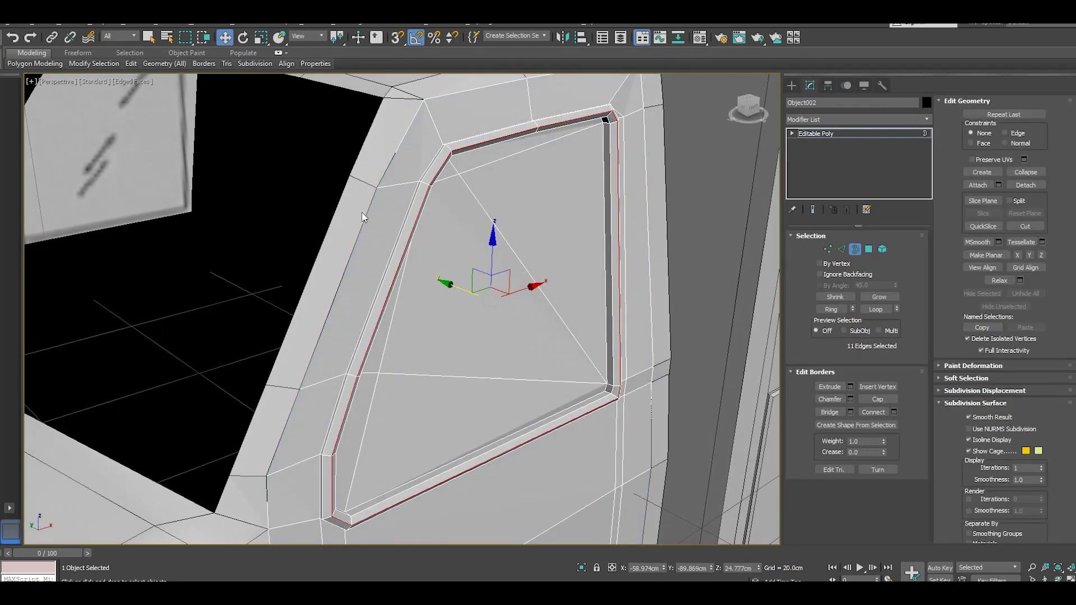
{"action": "left_click", "coordinate": [367, 219]}
{"action": "key", "text": "z"}
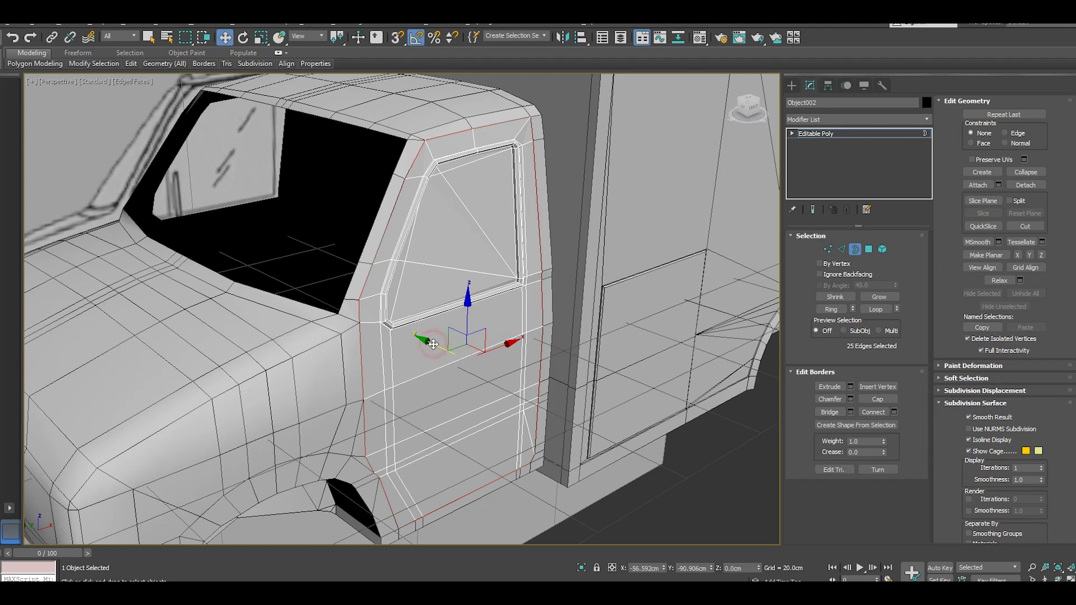
- Shift-drag the door window border into a new edge ring, then reposition it as a narrow lip
{"action": "left_click_drag", "start_coordinate": [434, 344], "coordinate": [431, 344], "text": "shift"}
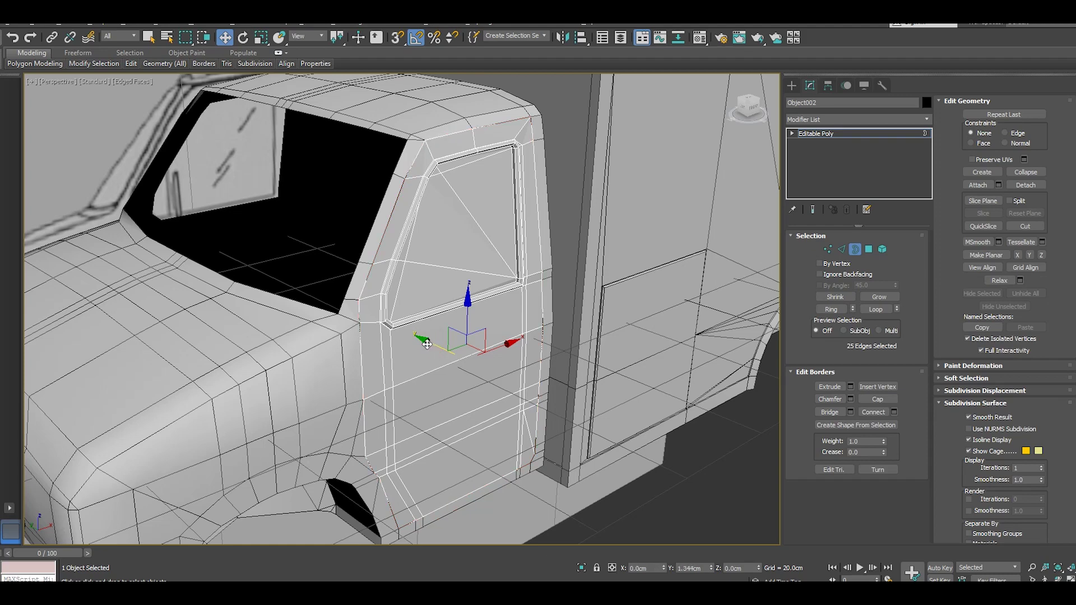
{"action": "left_click_drag", "start_coordinate": [413, 337], "coordinate": [354, 331], "text": "shift"}
{"action": "middle_click_drag", "start_coordinate": [354, 330], "coordinate": [418, 336], "text": "alt"}
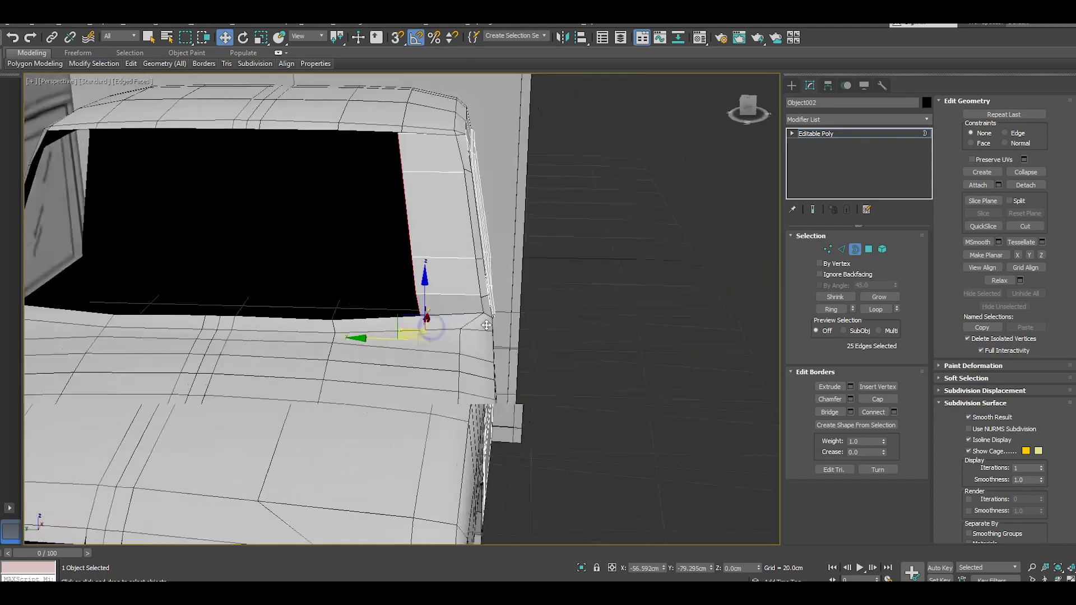
{"action": "left_click_drag", "start_coordinate": [418, 336], "coordinate": [482, 339]}
{"action": "middle_click_drag", "start_coordinate": [482, 338], "coordinate": [443, 325], "text": "alt"}
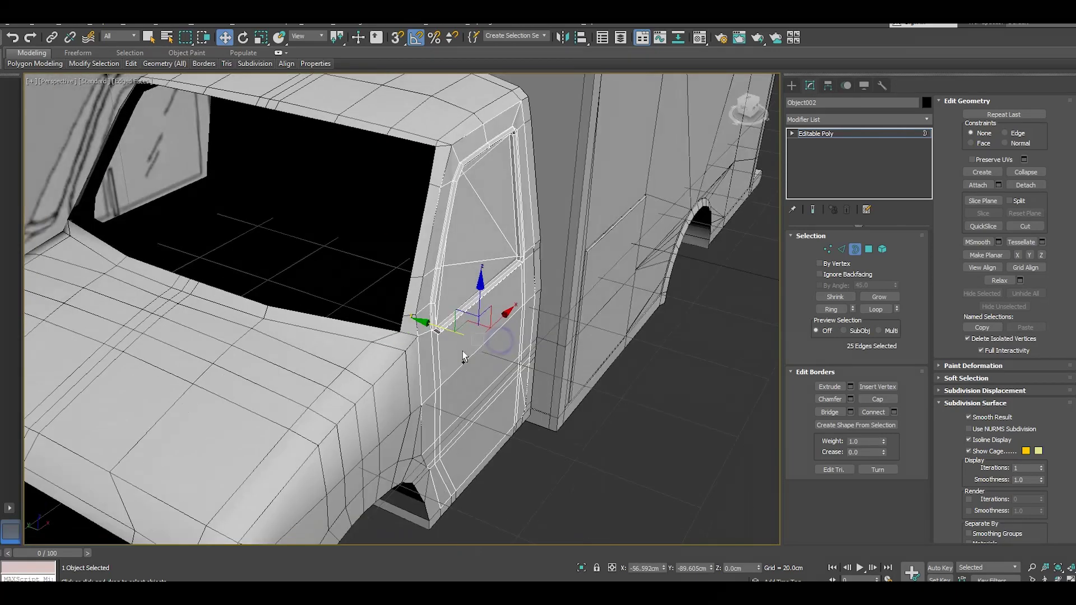
{"action": "scroll", "coordinate": [418, 322], "scroll_direction": "up", "scroll_amount": 5}
{"action": "scroll", "coordinate": [416, 325], "scroll_direction": "up", "scroll_amount": 3}
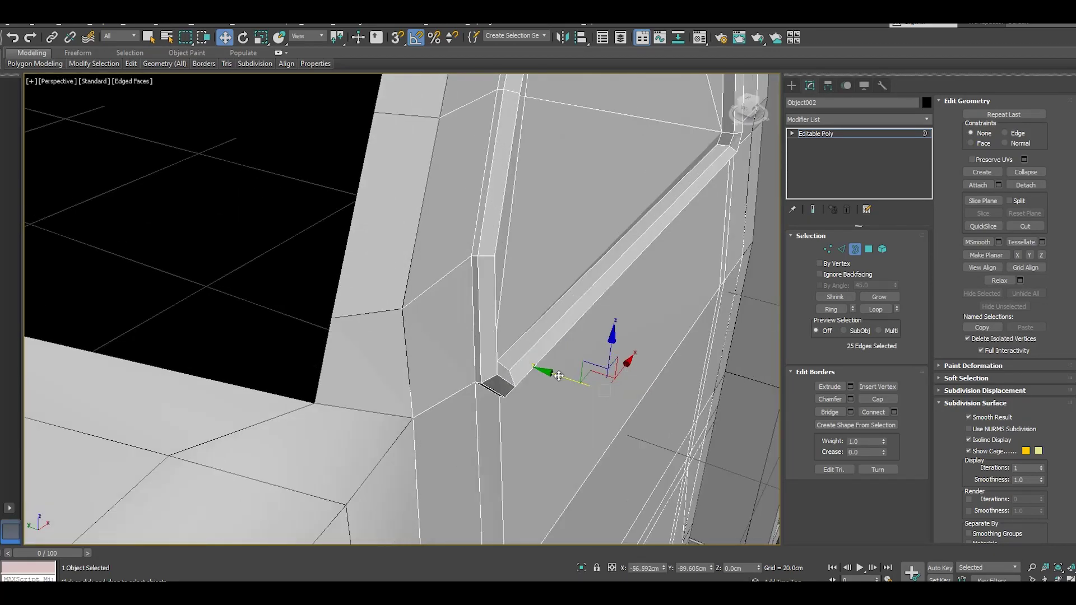
{"action": "left_click_drag", "start_coordinate": [561, 374], "coordinate": [572, 371]}
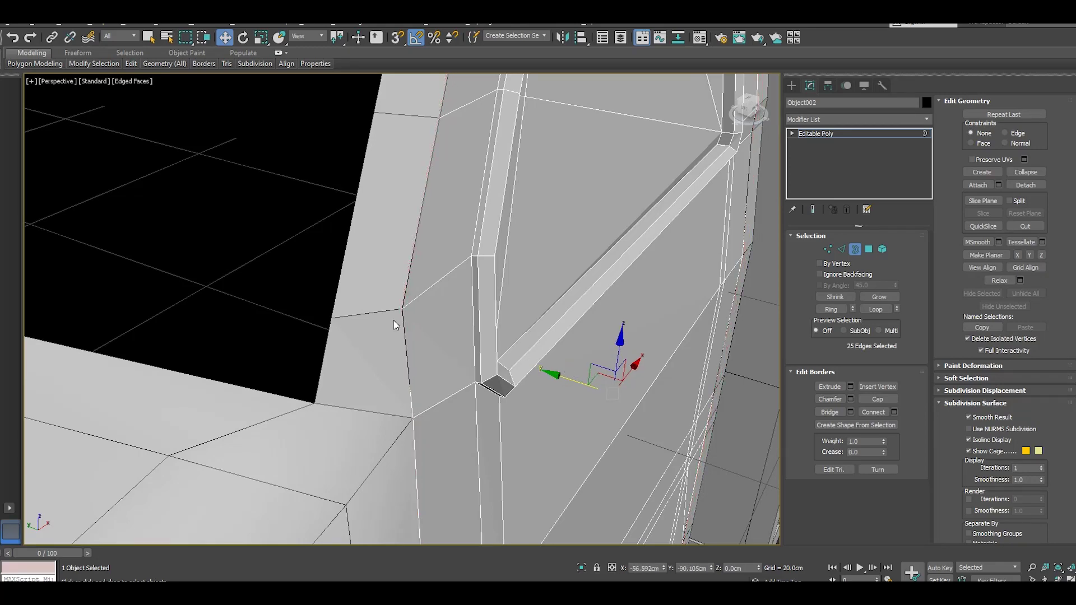
{"action": "middle_click_drag", "start_coordinate": [397, 325], "coordinate": [367, 343], "text": "alt"}
{"action": "scroll", "coordinate": [395, 325], "scroll_direction": "up", "scroll_amount": 3}
{"action": "scroll", "coordinate": [399, 329], "scroll_direction": "down", "scroll_amount": 3}
{"action": "scroll", "coordinate": [423, 237], "scroll_direction": "up", "scroll_amount": 2}
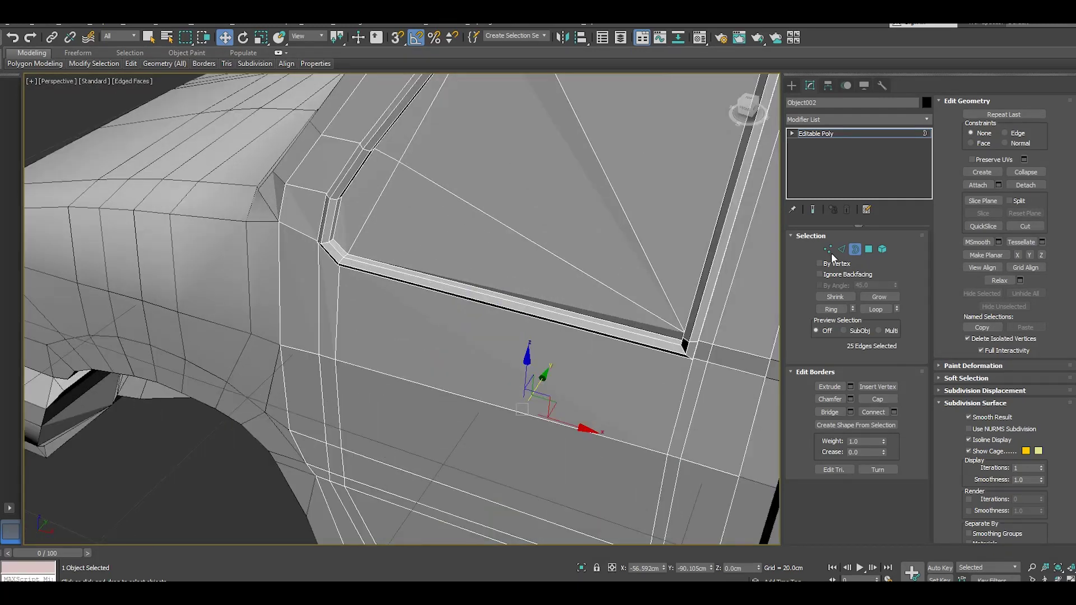
- Select all the window panel polygons of the door in Polygon mode
{"action": "left_click", "coordinate": [869, 249]}
{"action": "left_click", "coordinate": [525, 261]}
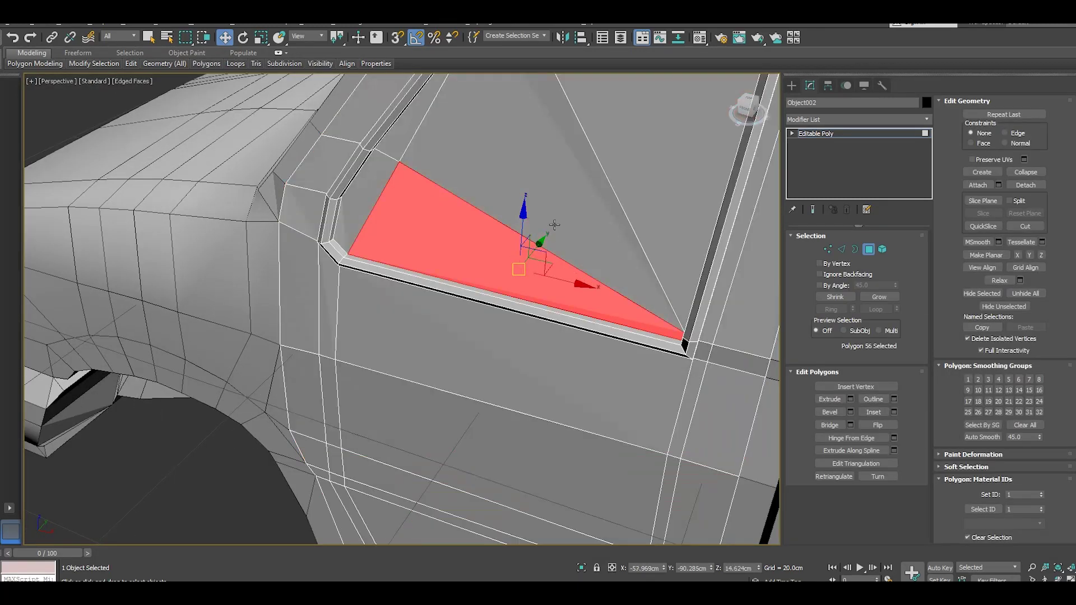
{"action": "left_click", "coordinate": [554, 226], "text": "ctrl"}
{"action": "left_click", "coordinate": [639, 188], "text": "ctrl"}
{"action": "middle_click_drag", "start_coordinate": [639, 188], "coordinate": [347, 302], "text": "alt"}
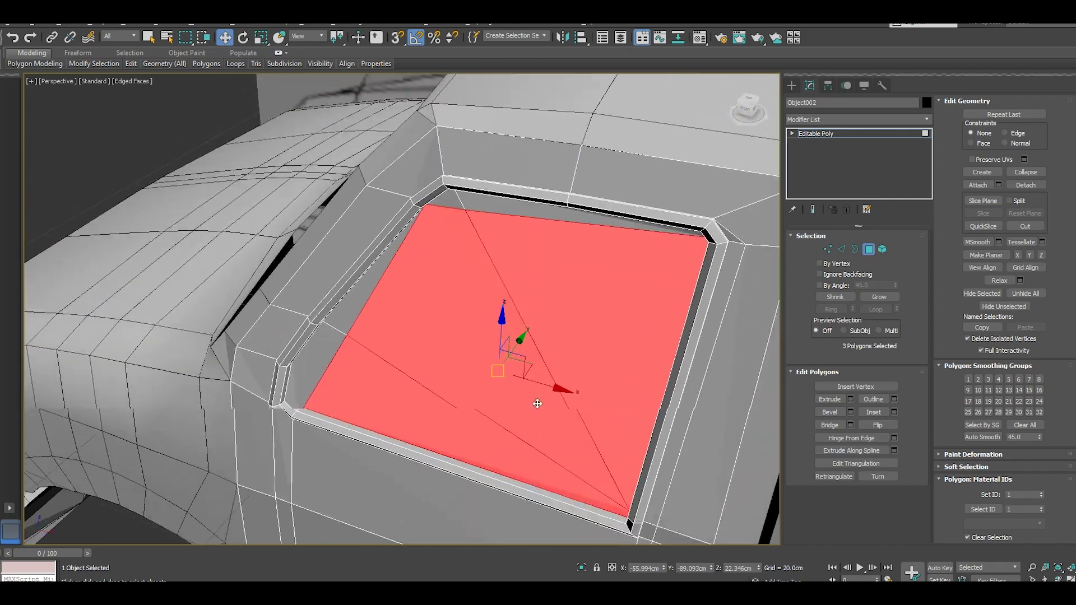
{"action": "left_click", "coordinate": [341, 300], "text": "ctrl"}
{"action": "left_click", "coordinate": [318, 362], "text": "ctrl"}
{"action": "left_click", "coordinate": [464, 203], "text": "ctrl"}
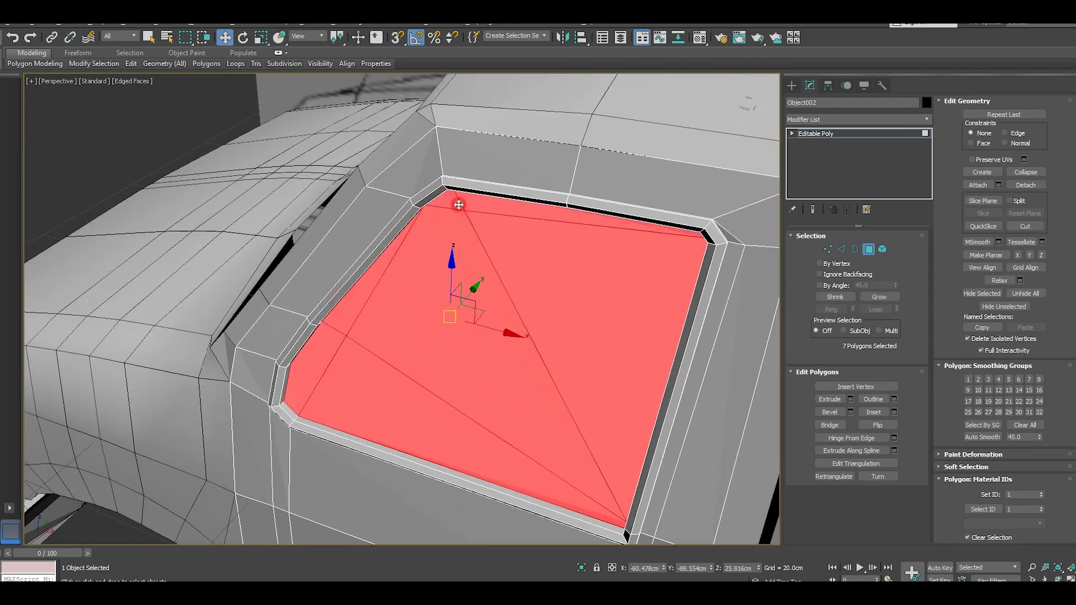
{"action": "middle_click_drag", "start_coordinate": [385, 370], "coordinate": [474, 344], "text": "alt"}
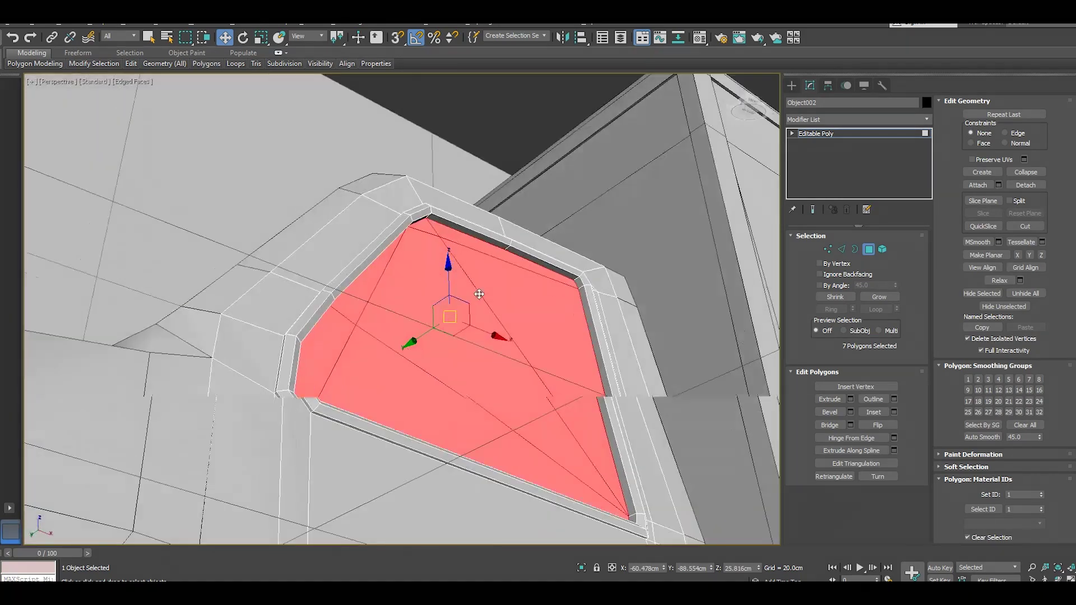
- Grow then shrink the selection, nudge the panel slightly along Y, and exit sub-object mode
{"action": "left_click", "coordinate": [879, 297]}
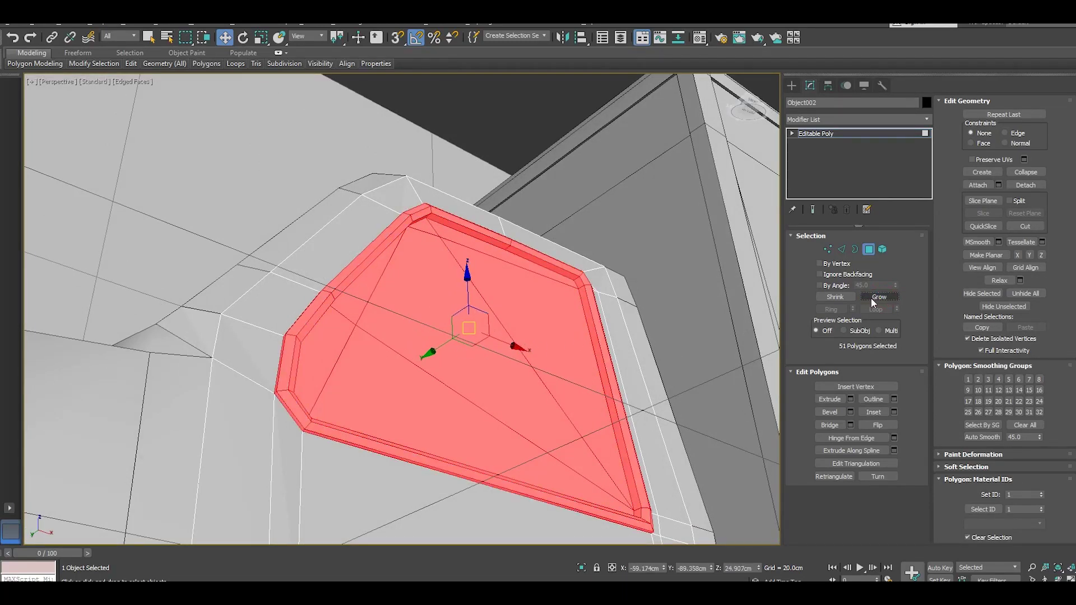
{"action": "left_click", "coordinate": [835, 297]}
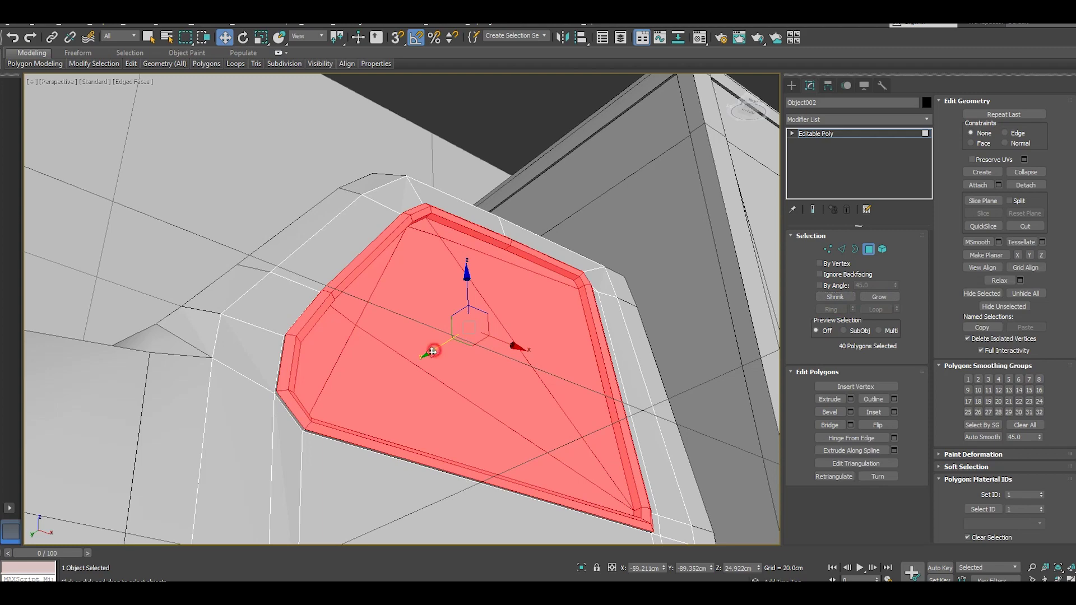
{"action": "left_click_drag", "start_coordinate": [429, 351], "coordinate": [455, 353]}
{"action": "mouse_move", "coordinate": [578, 372]}
{"action": "middle_mouse_down", "text": "alt"}
{"action": "mouse_move", "coordinate": [581, 396]}
{"action": "mouse_move", "coordinate": [471, 423]}
{"action": "mouse_move", "coordinate": [444, 360]}
{"action": "mouse_move", "coordinate": [497, 347]}
{"action": "mouse_move", "coordinate": [457, 362]}
{"action": "middle_mouse_up", "text": "alt"}
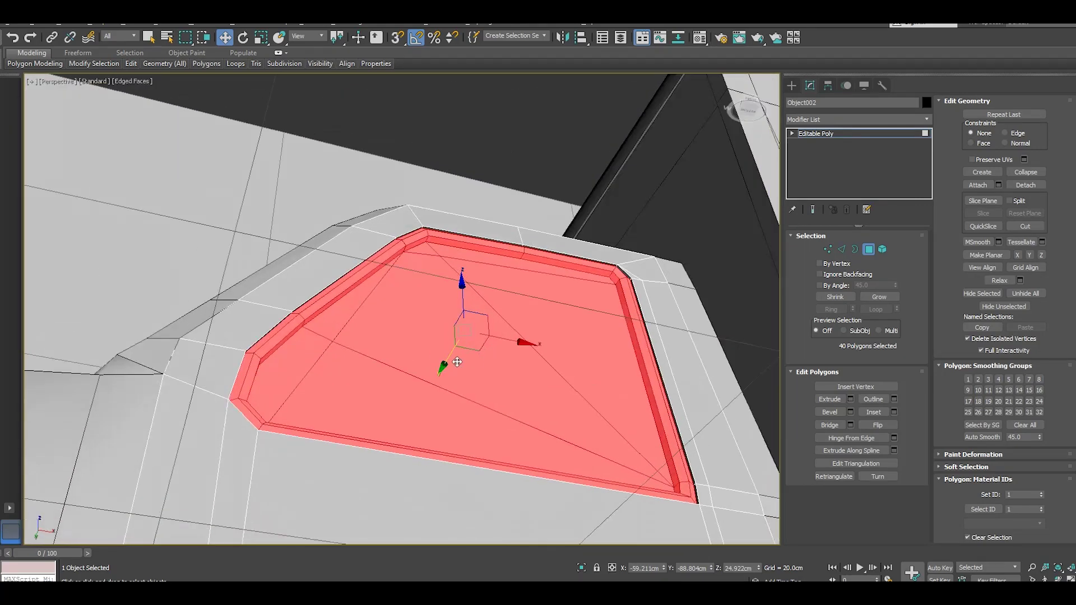
{"action": "scroll", "coordinate": [454, 359], "scroll_direction": "up", "scroll_amount": 2}
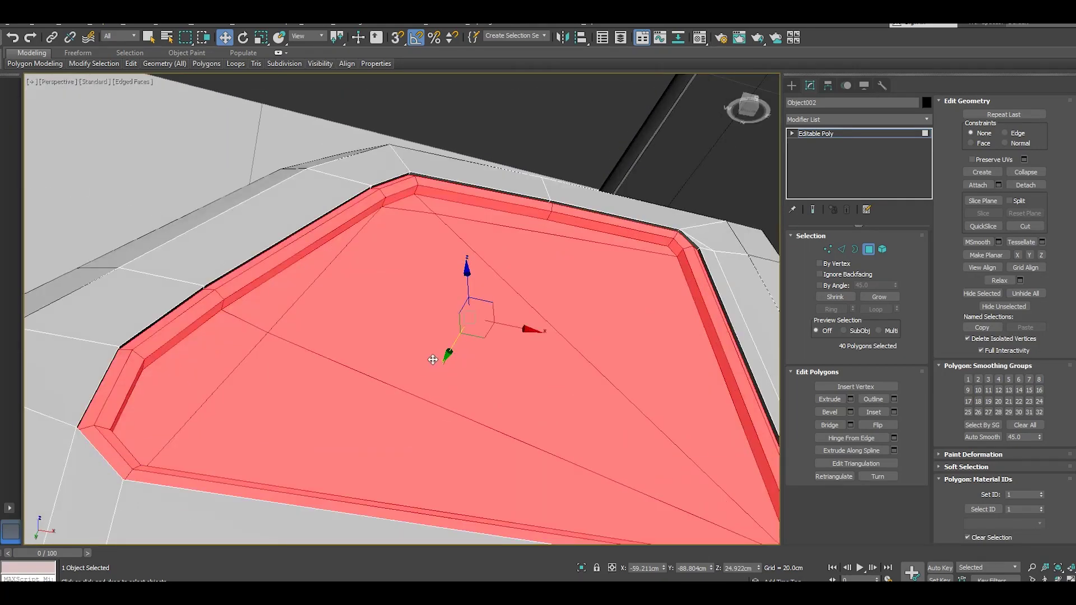
{"action": "scroll", "coordinate": [466, 358], "scroll_direction": "down", "scroll_amount": 3}
{"action": "mouse_move", "coordinate": [497, 382]}
{"action": "middle_mouse_down", "text": "alt"}
{"action": "mouse_move", "coordinate": [452, 449]}
{"action": "mouse_move", "coordinate": [409, 316]}
{"action": "mouse_move", "coordinate": [592, 271]}
{"action": "middle_mouse_up", "text": "alt"}
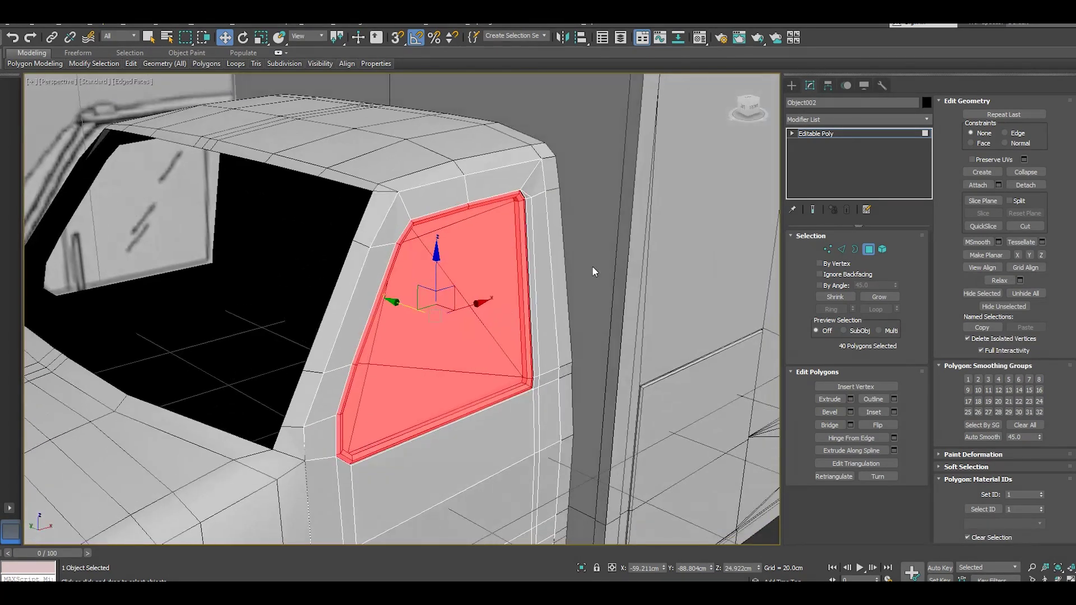
{"action": "left_click", "coordinate": [807, 136]}
- Clear the selection and pick a cab roof edge plus a lower edge in Edge mode
{"action": "scroll", "coordinate": [684, 435], "scroll_direction": "down", "scroll_amount": 5}
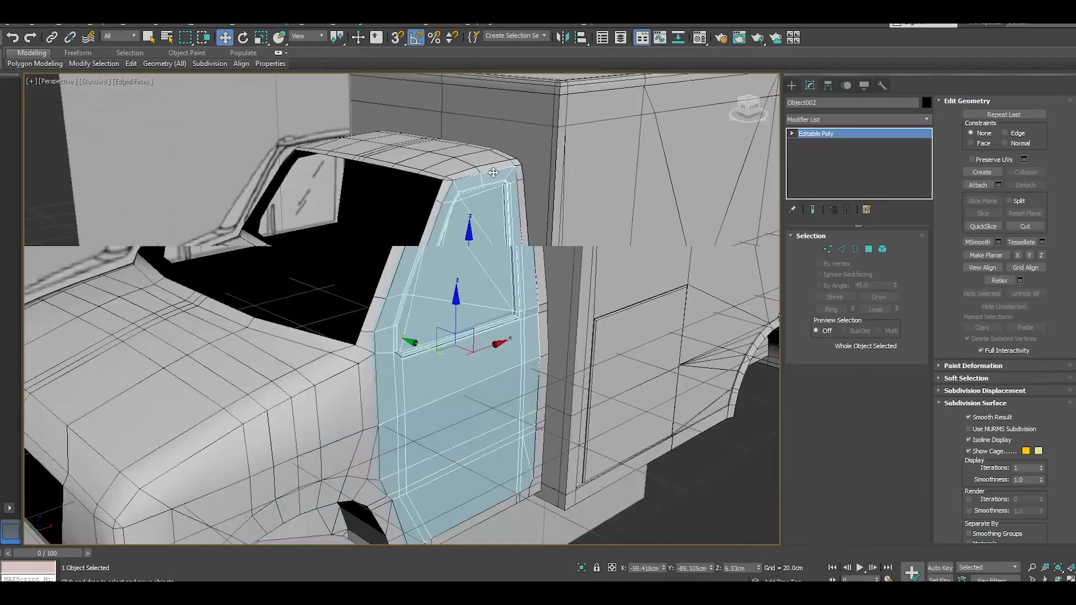
{"action": "left_click", "coordinate": [684, 435]}
{"action": "middle_click_drag", "start_coordinate": [608, 356], "coordinate": [616, 328], "text": "alt"}
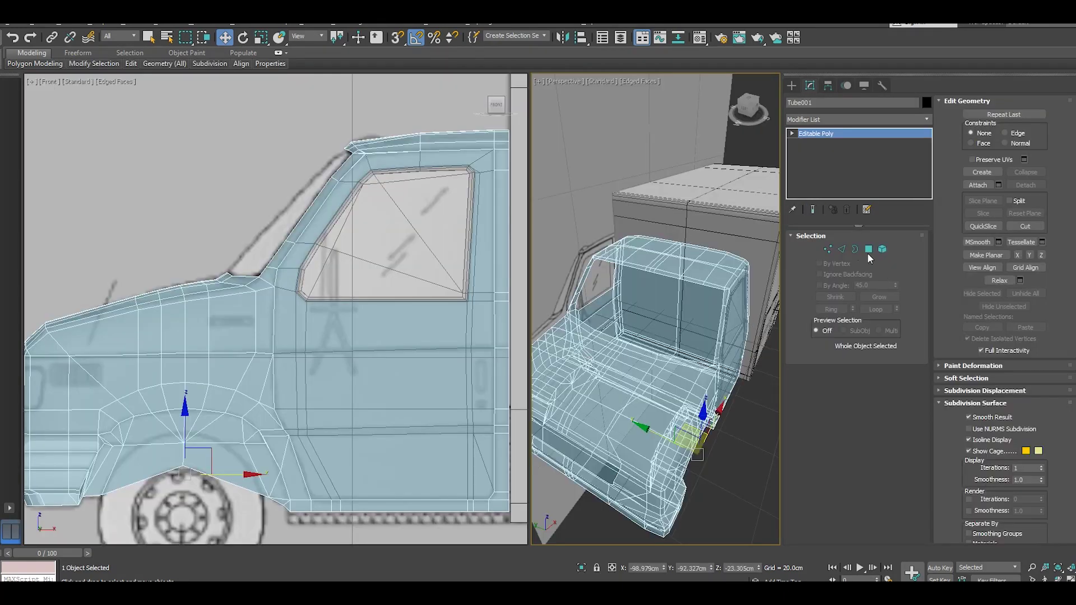
{"action": "left_click", "coordinate": [842, 250]}
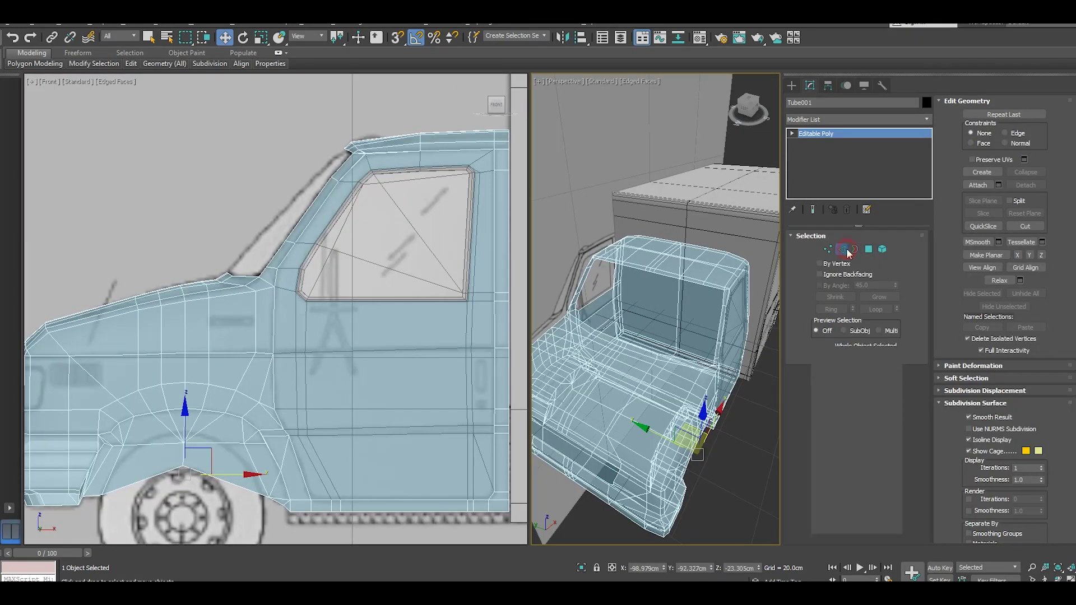
{"action": "left_click", "coordinate": [664, 275]}
{"action": "left_click", "coordinate": [637, 346], "text": "ctrl"}
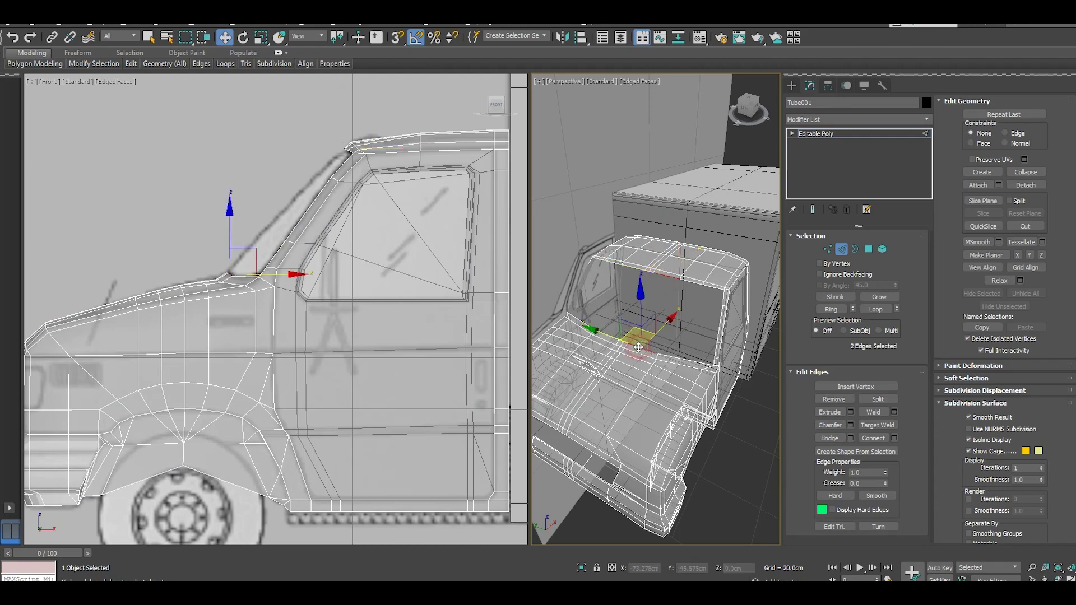
{"action": "scroll", "coordinate": [638, 345], "scroll_direction": "up", "scroll_amount": 3}
{"action": "scroll", "coordinate": [645, 344], "scroll_direction": "up", "scroll_amount": 2}
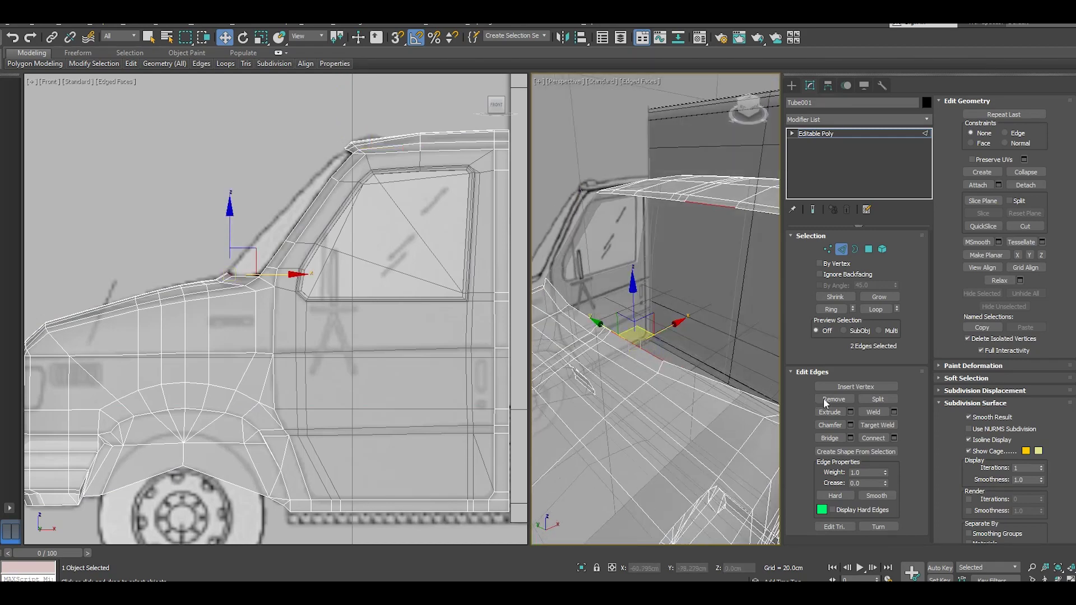
- Bridge the two selected edges with a new face, applying and continuing
{"action": "left_click", "coordinate": [850, 438]}
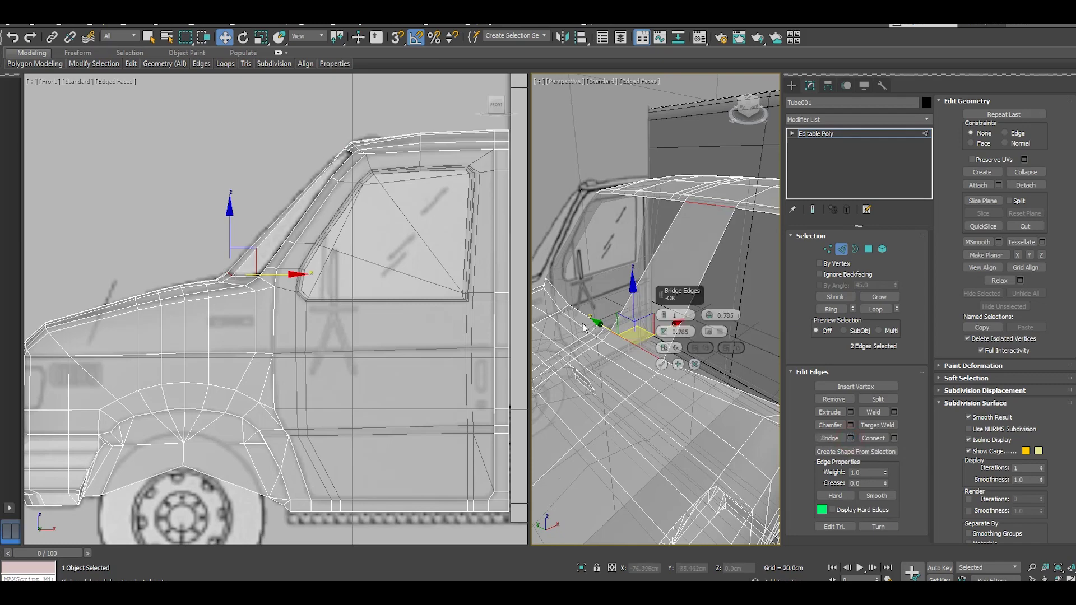
{"action": "scroll", "coordinate": [569, 296], "scroll_direction": "down", "scroll_amount": 5}
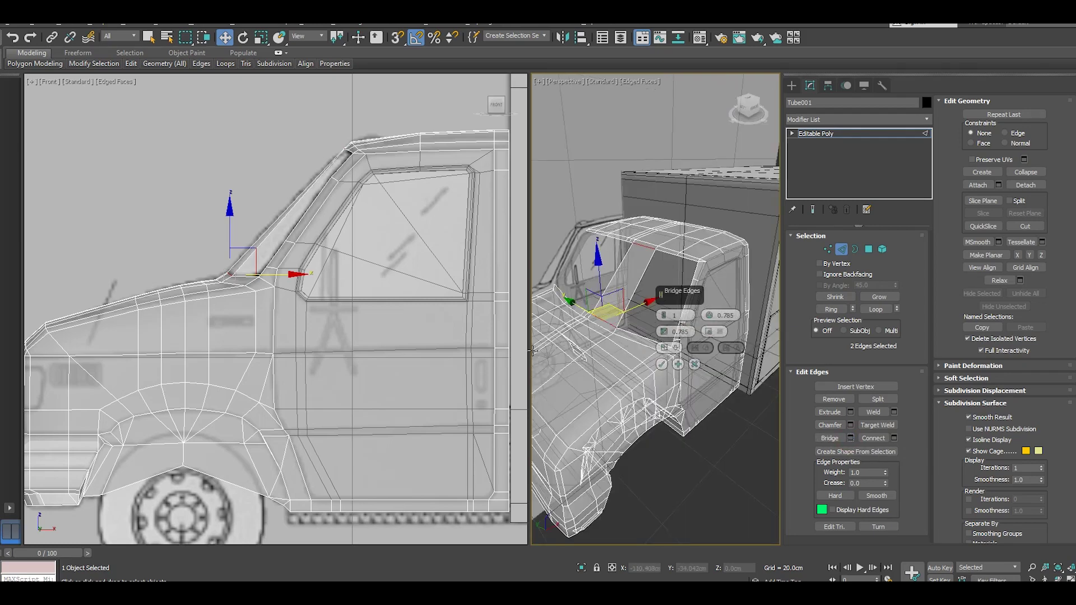
{"action": "left_click_drag", "start_coordinate": [528, 349], "coordinate": [415, 349]}
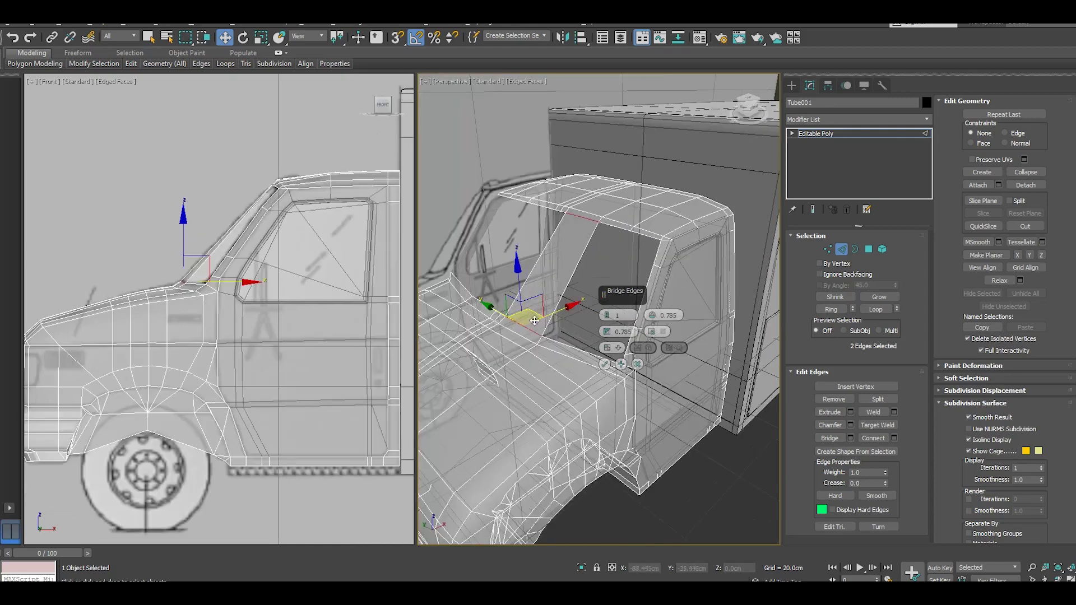
{"action": "scroll", "coordinate": [604, 331], "scroll_direction": "up", "scroll_amount": 2}
{"action": "middle_click_drag", "start_coordinate": [604, 331], "coordinate": [573, 316], "text": "alt"}
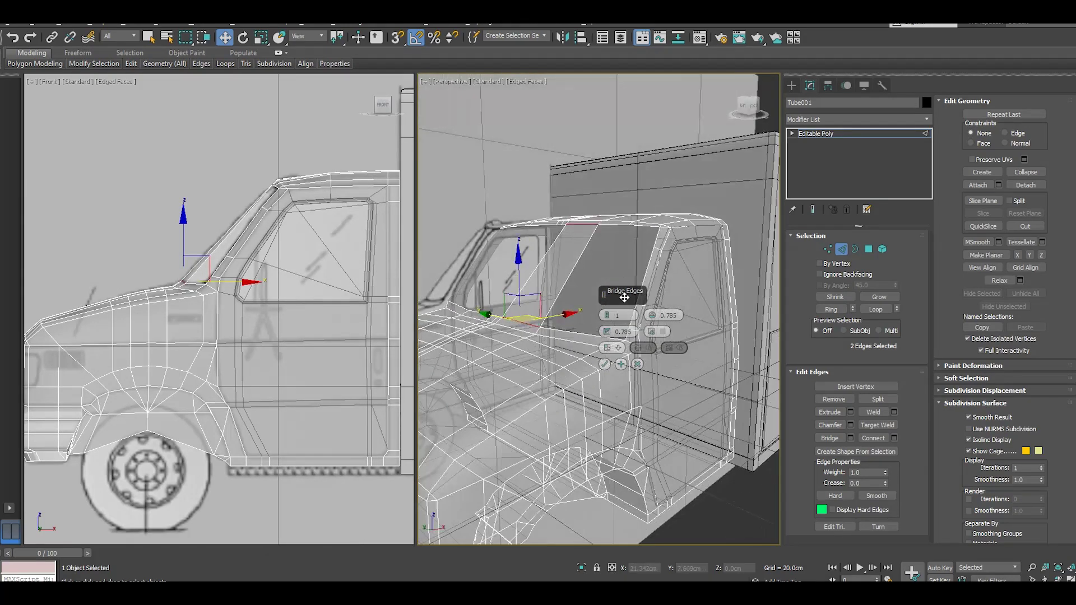
{"action": "left_click_drag", "start_coordinate": [624, 297], "coordinate": [604, 138]}
{"action": "mouse_move", "coordinate": [649, 311]}
{"action": "middle_mouse_down", "text": "alt"}
{"action": "mouse_move", "coordinate": [657, 335]}
{"action": "mouse_move", "coordinate": [697, 341]}
{"action": "middle_mouse_up", "text": "alt"}
{"action": "left_click", "coordinate": [601, 209]}
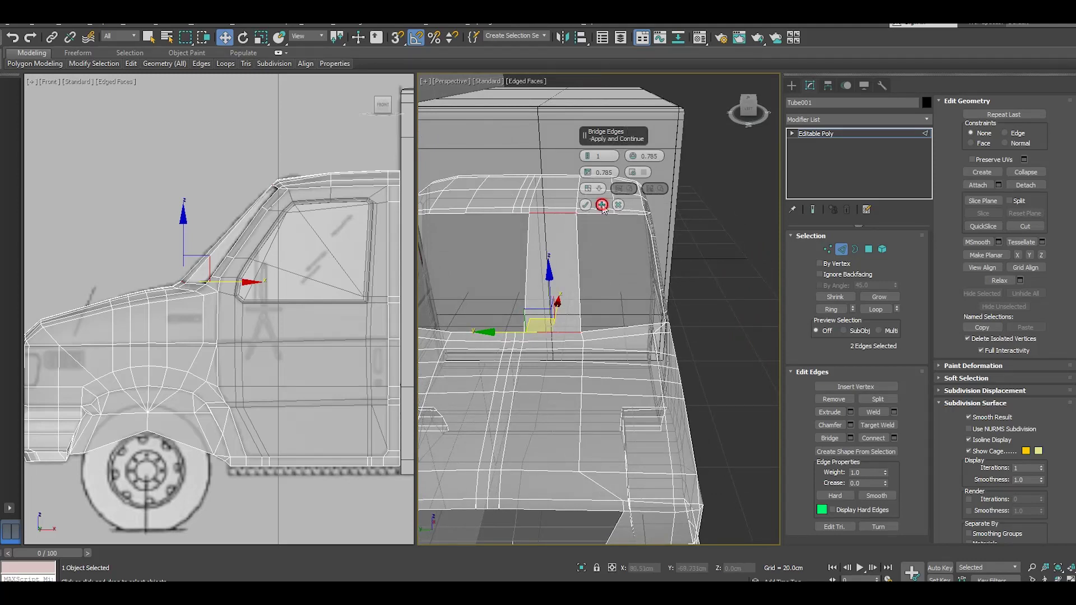
- Bridge another pair of roof and hood edges
{"action": "left_click", "coordinate": [528, 255]}
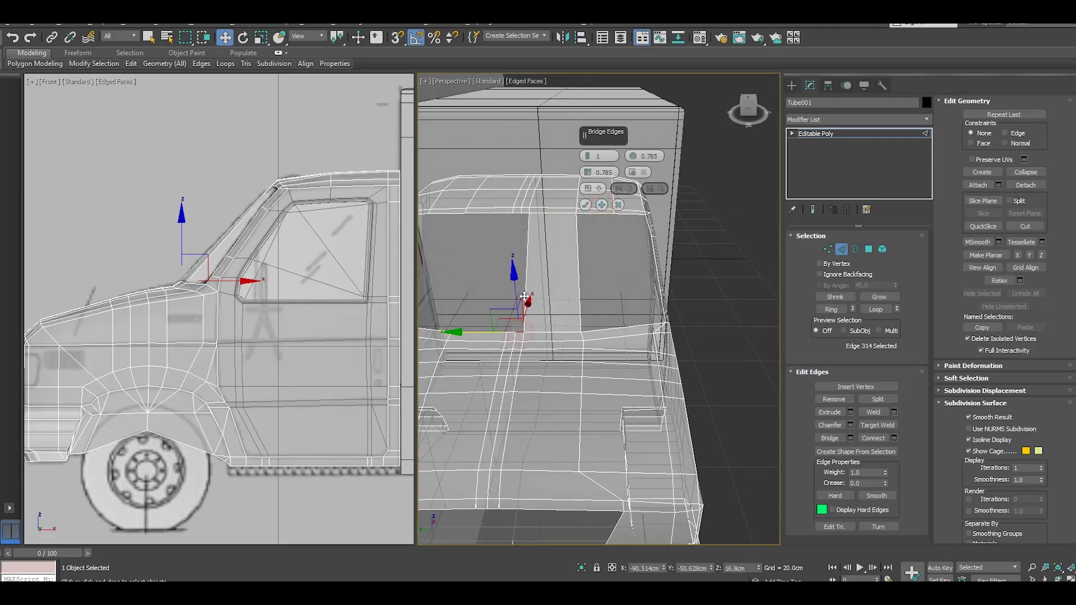
{"action": "left_click", "coordinate": [526, 213]}
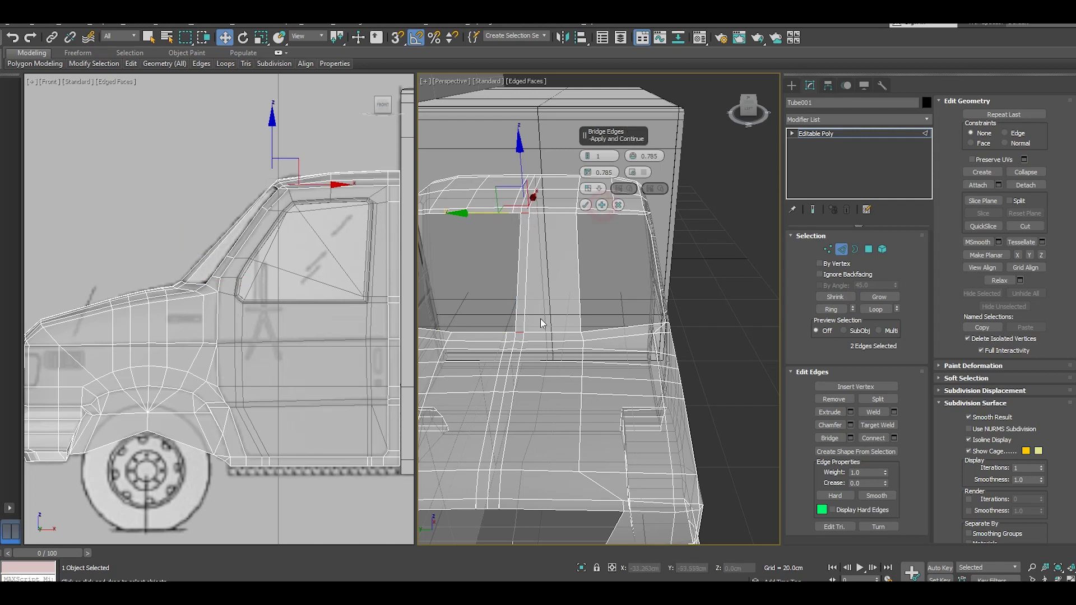
{"action": "left_click", "coordinate": [514, 335]}
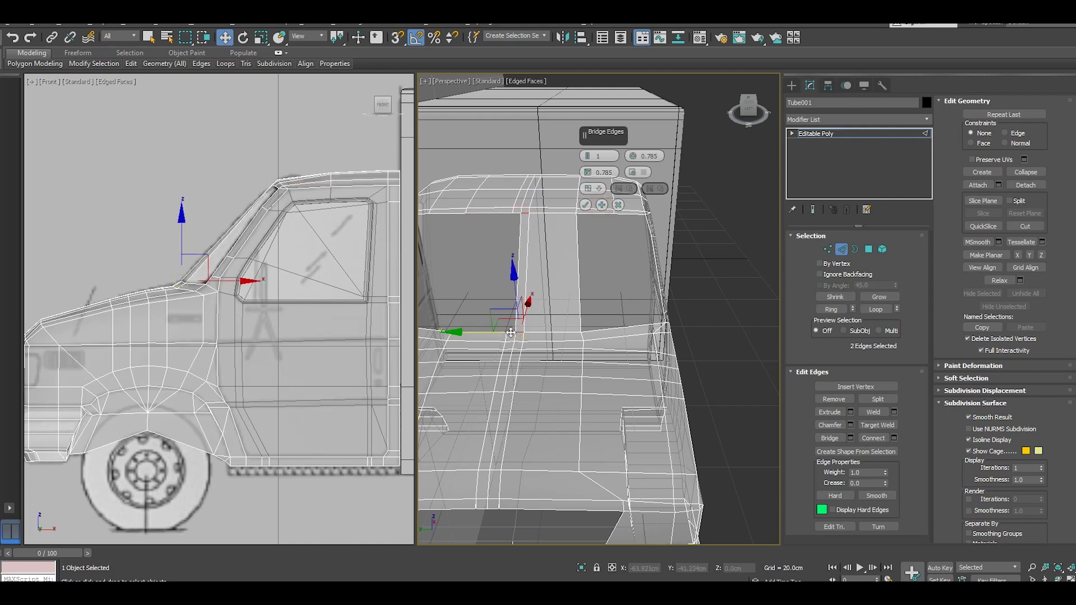
{"action": "left_click", "coordinate": [510, 332]}
{"action": "left_click", "coordinate": [516, 213]}
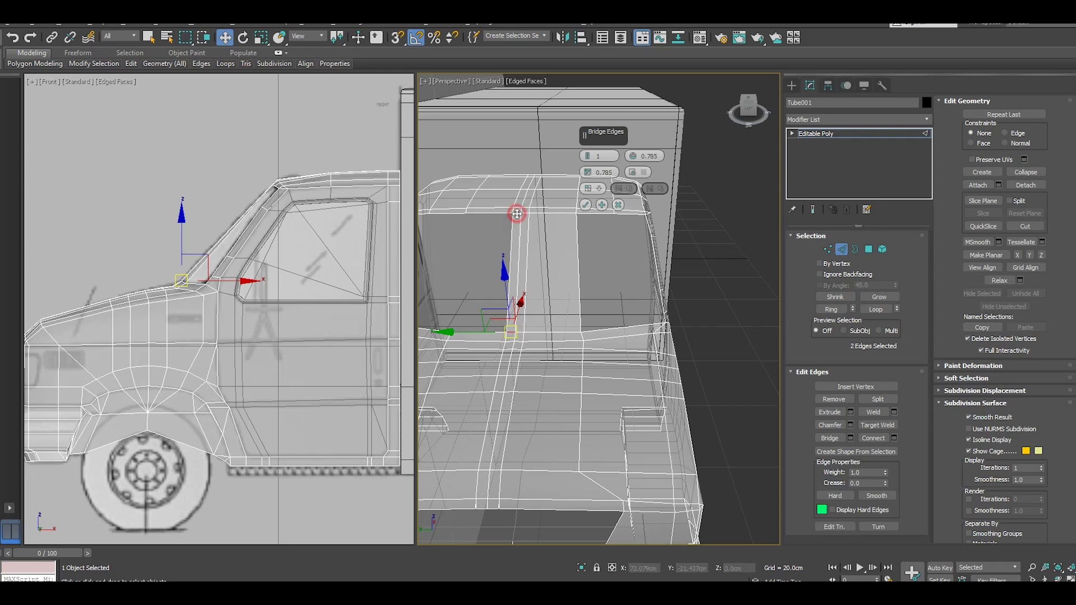
{"action": "mouse_move", "coordinate": [516, 213]}
{"action": "middle_mouse_down", "text": "alt"}
{"action": "mouse_move", "coordinate": [602, 281]}
{"action": "mouse_move", "coordinate": [558, 284]}
{"action": "middle_mouse_up", "text": "alt"}
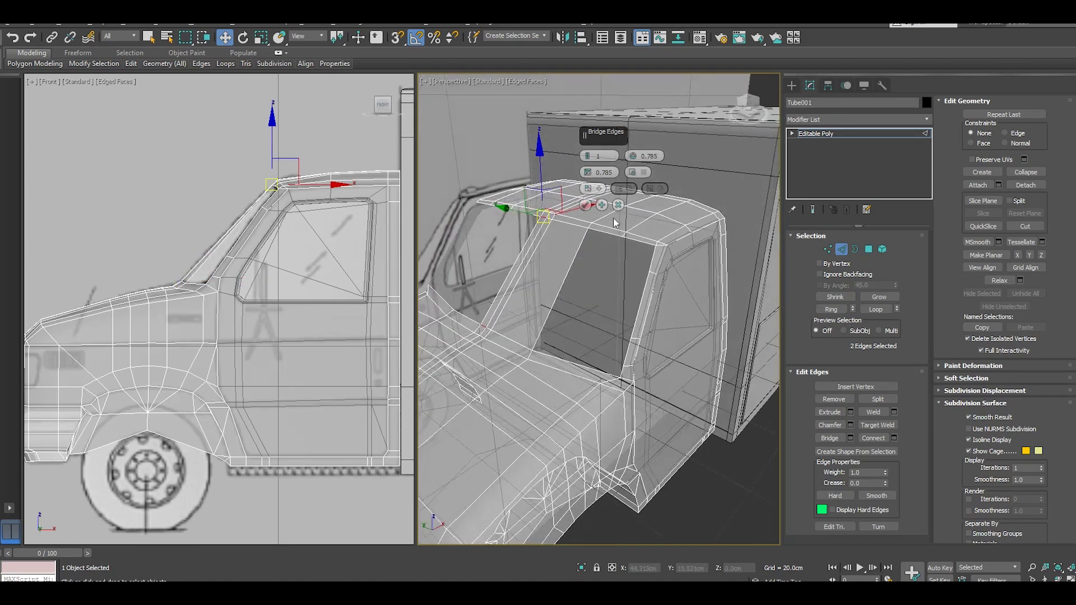
{"action": "left_click", "coordinate": [602, 206]}
- Bridge the lower windshield edge to the roof edge and confirm with OK
{"action": "left_click", "coordinate": [587, 361]}
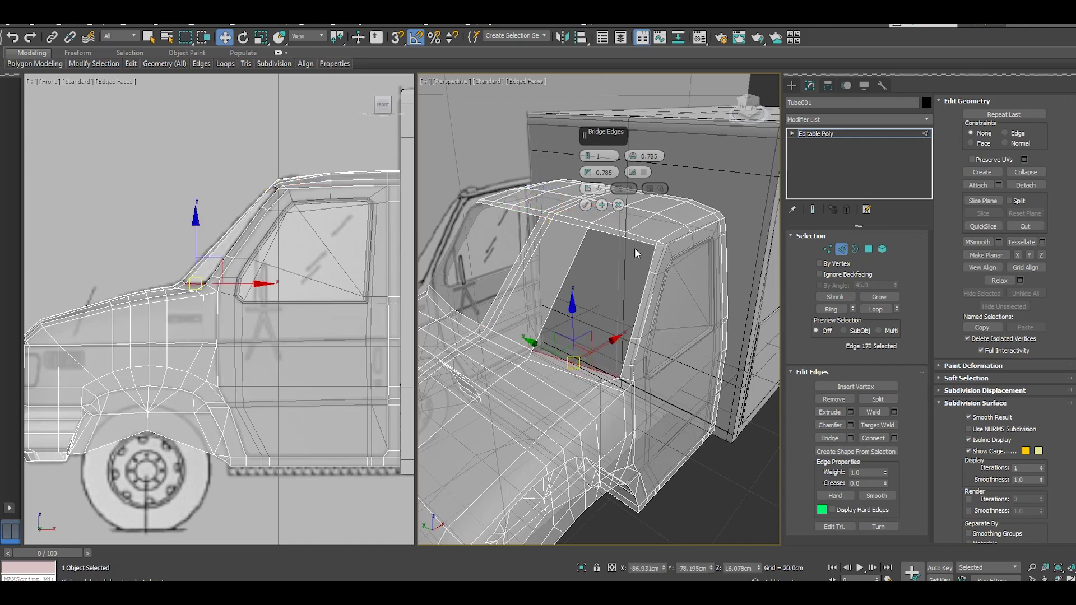
{"action": "scroll", "coordinate": [631, 246], "scroll_direction": "up", "scroll_amount": 3}
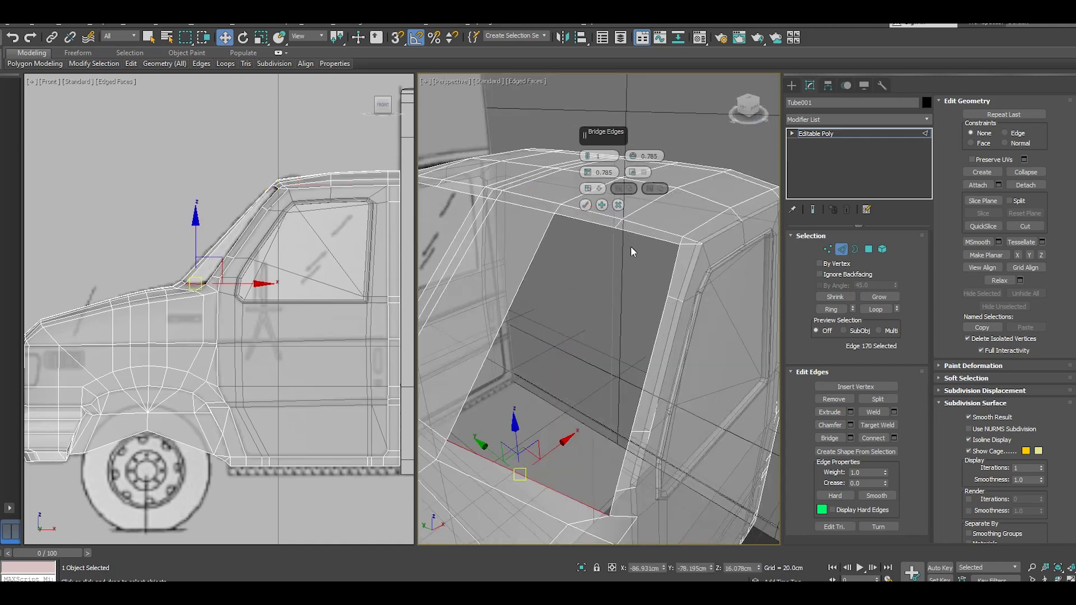
{"action": "left_click", "coordinate": [636, 234], "text": "ctrl"}
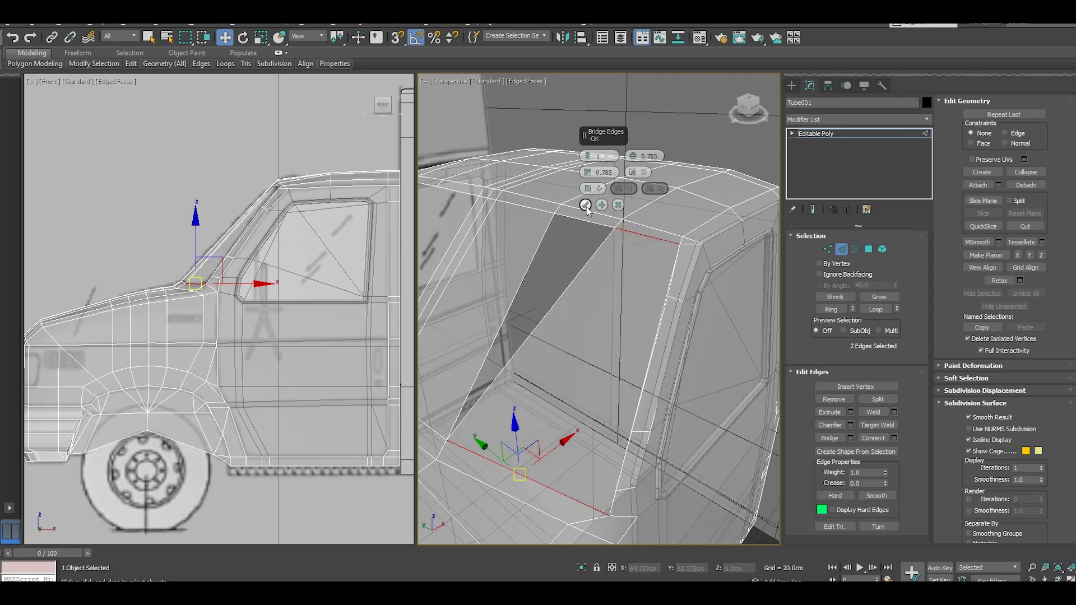
{"action": "left_click", "coordinate": [618, 205]}
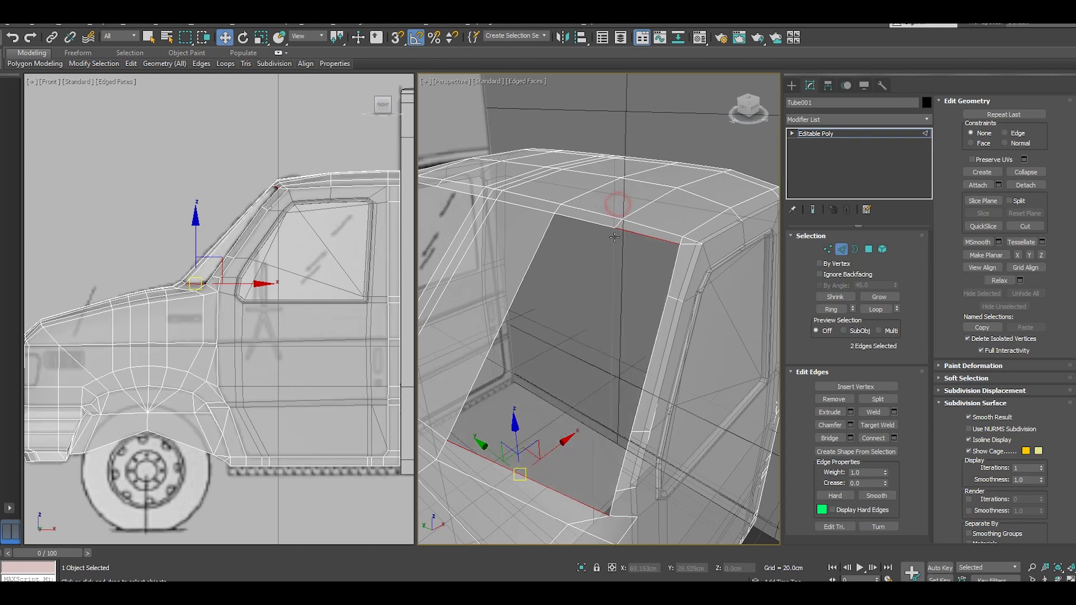
{"action": "left_click", "coordinate": [510, 305]}
- Ring-select the A-pillar edges and connect them with 3 segments, pinch 49
{"action": "left_click", "coordinate": [845, 311]}
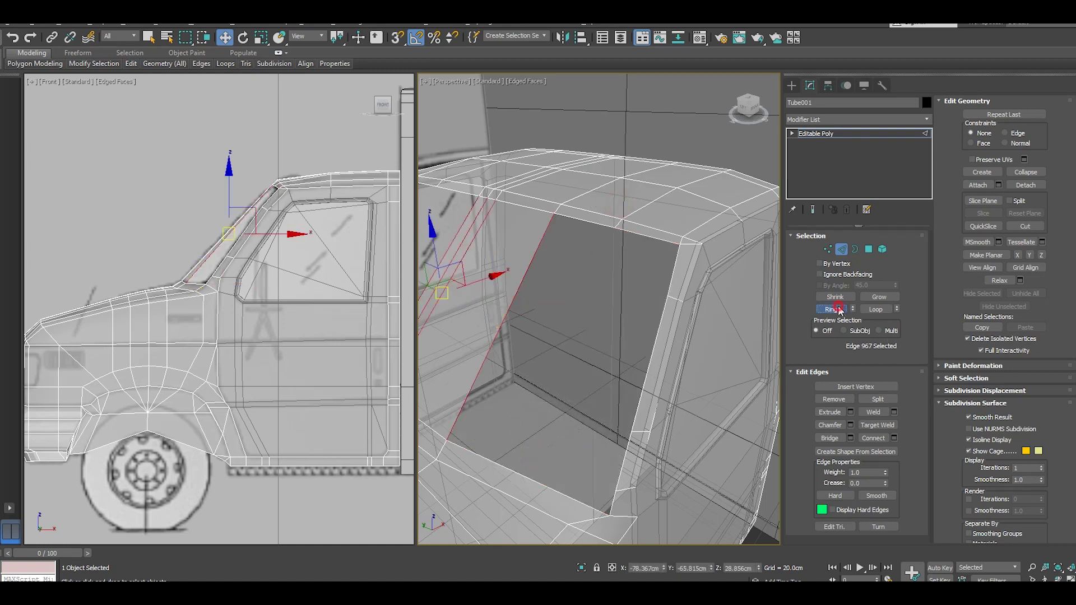
{"action": "left_click", "coordinate": [894, 438]}
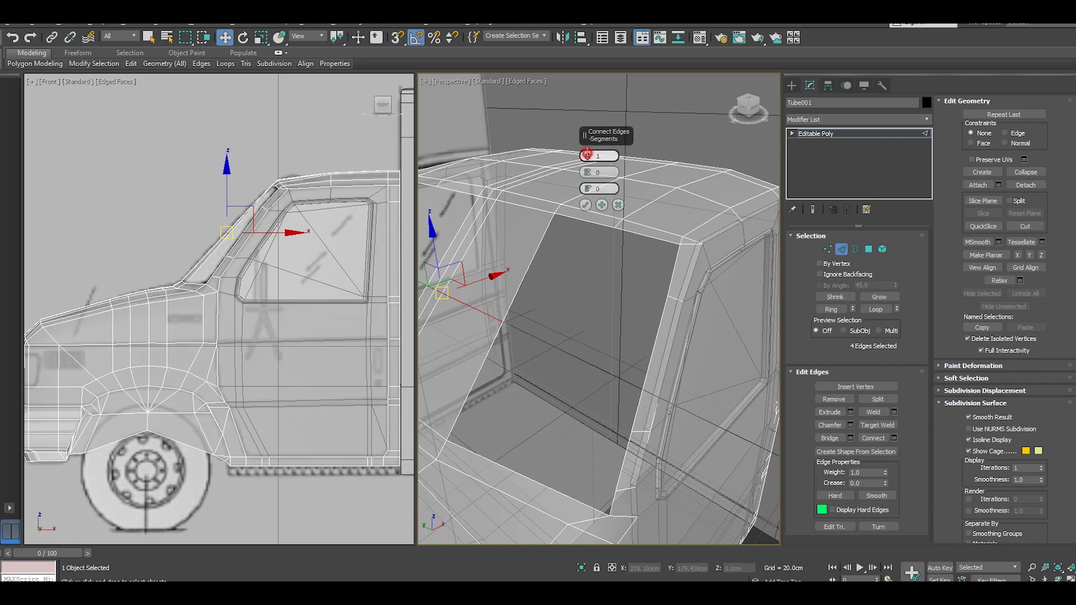
{"action": "left_click_drag", "start_coordinate": [587, 153], "coordinate": [624, 73]}
{"action": "middle_click_drag", "start_coordinate": [606, 251], "coordinate": [620, 265], "text": "alt"}
{"action": "left_click_drag", "start_coordinate": [587, 156], "coordinate": [586, 151]}
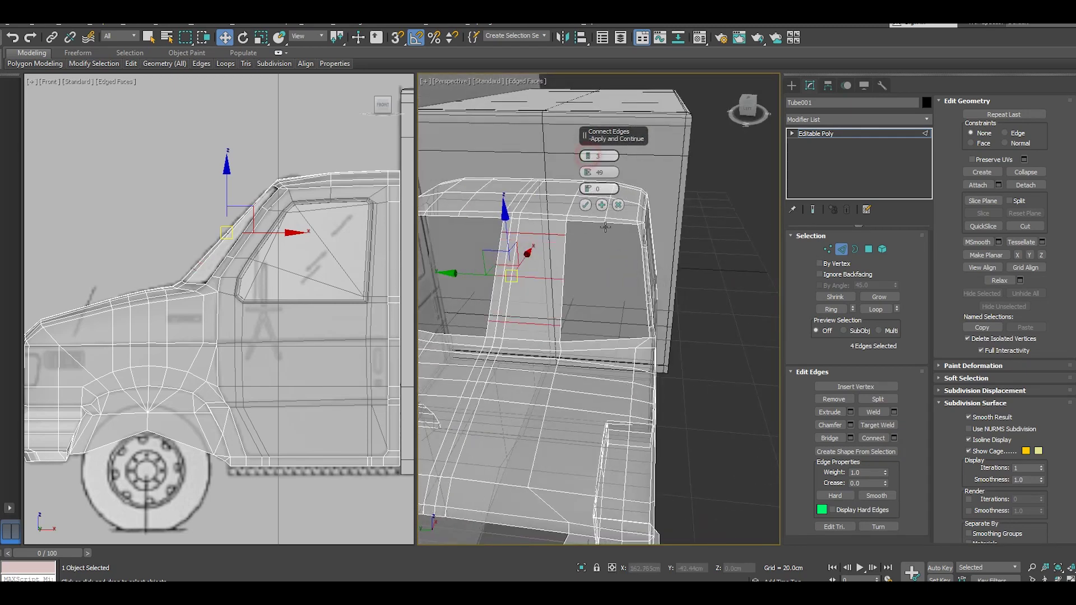
{"action": "middle_click_drag", "start_coordinate": [605, 227], "coordinate": [584, 255], "text": "alt"}
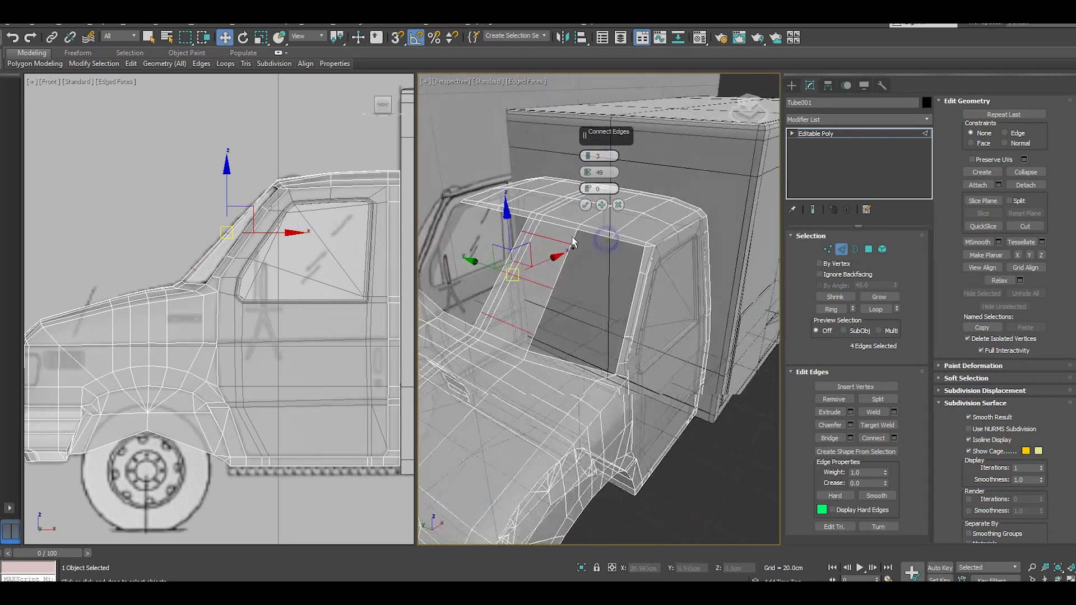
{"action": "left_click", "coordinate": [585, 205]}
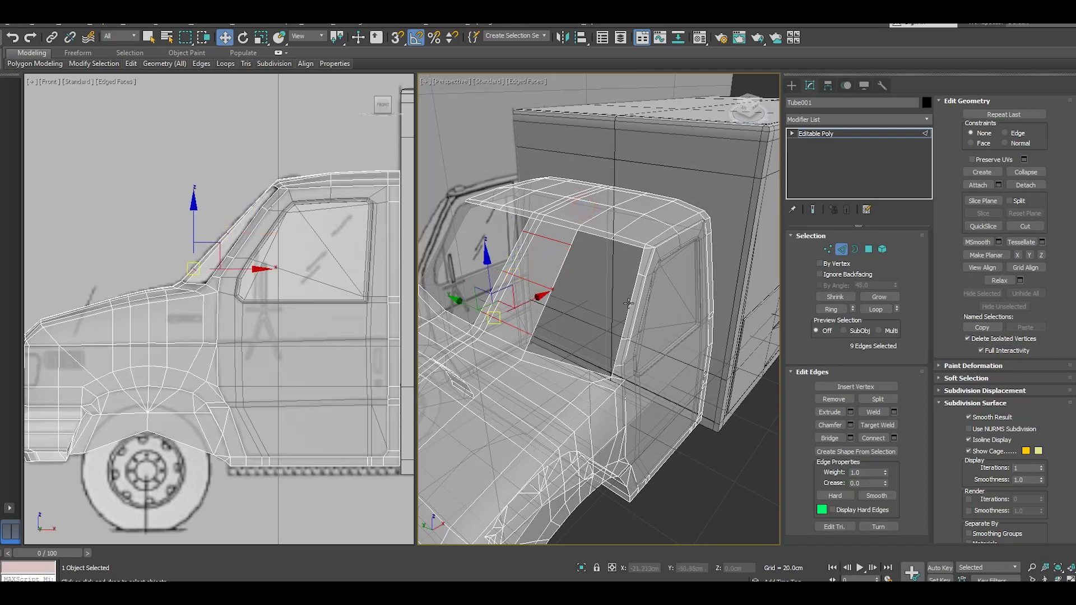
- Bridge two A-pillar edges with a new face
{"action": "left_click", "coordinate": [640, 263]}
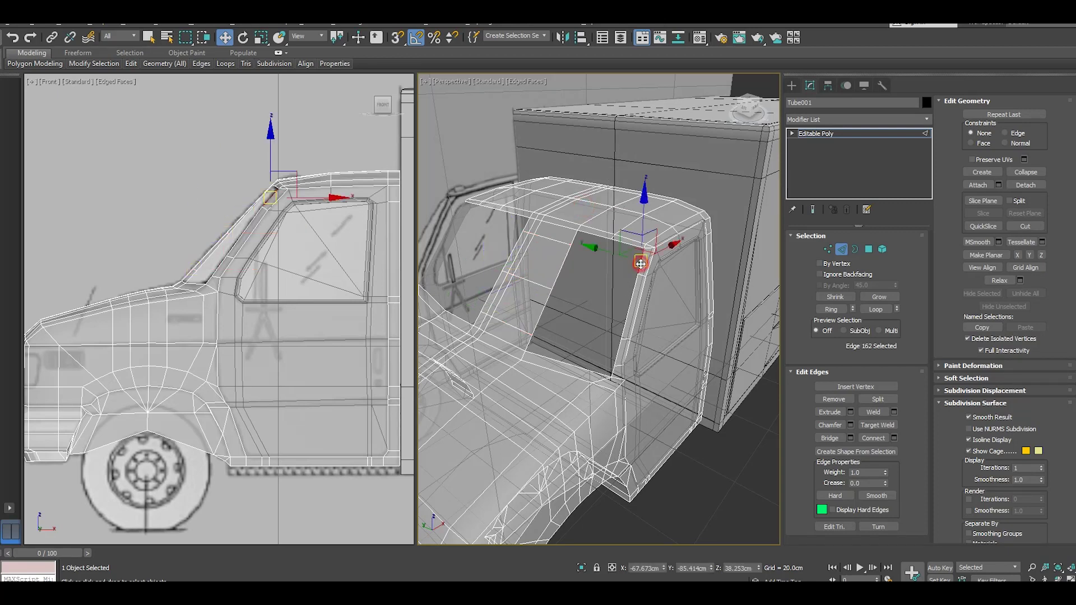
{"action": "left_click", "coordinate": [575, 238], "text": "ctrl"}
{"action": "left_click", "coordinate": [850, 437]}
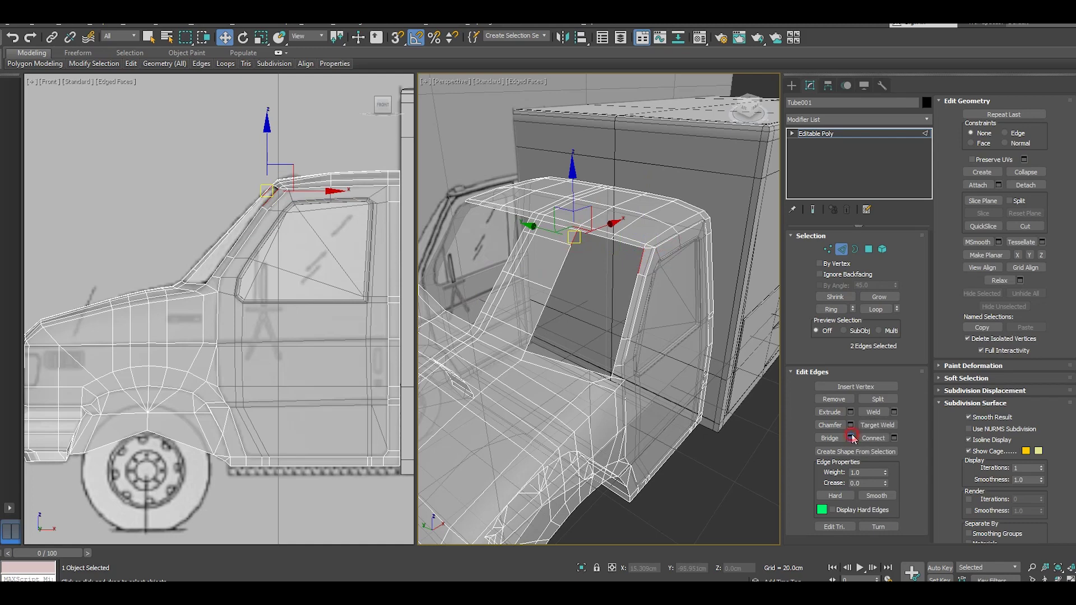
{"action": "scroll", "coordinate": [627, 257], "scroll_direction": "up", "scroll_amount": 2}
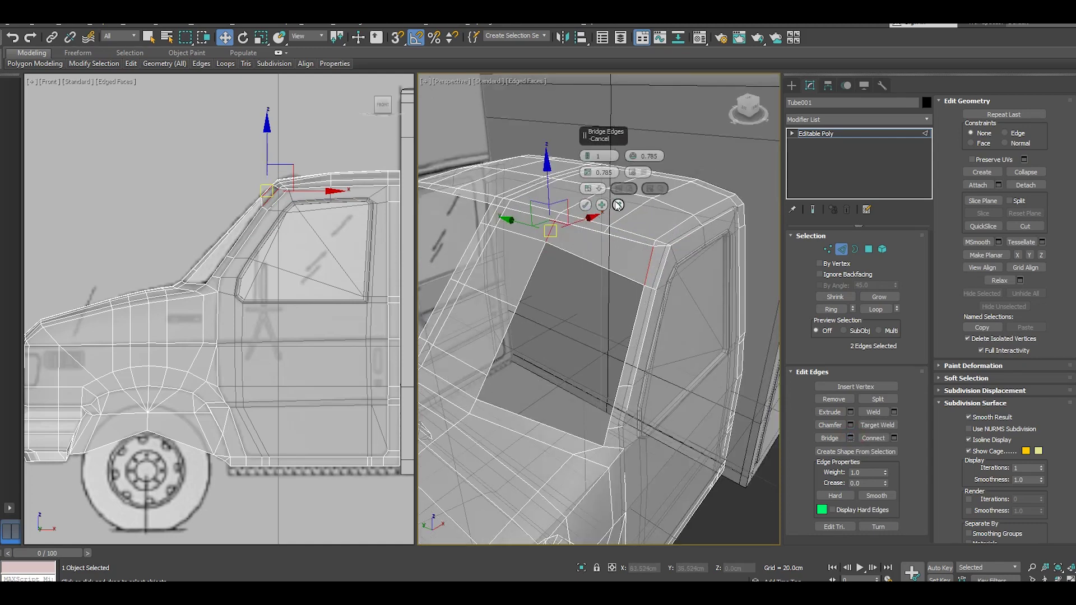
{"action": "left_click", "coordinate": [602, 205]}
- Bridge a front roof edge to the opening's bottom edge across the windshield
{"action": "left_click", "coordinate": [617, 237]}
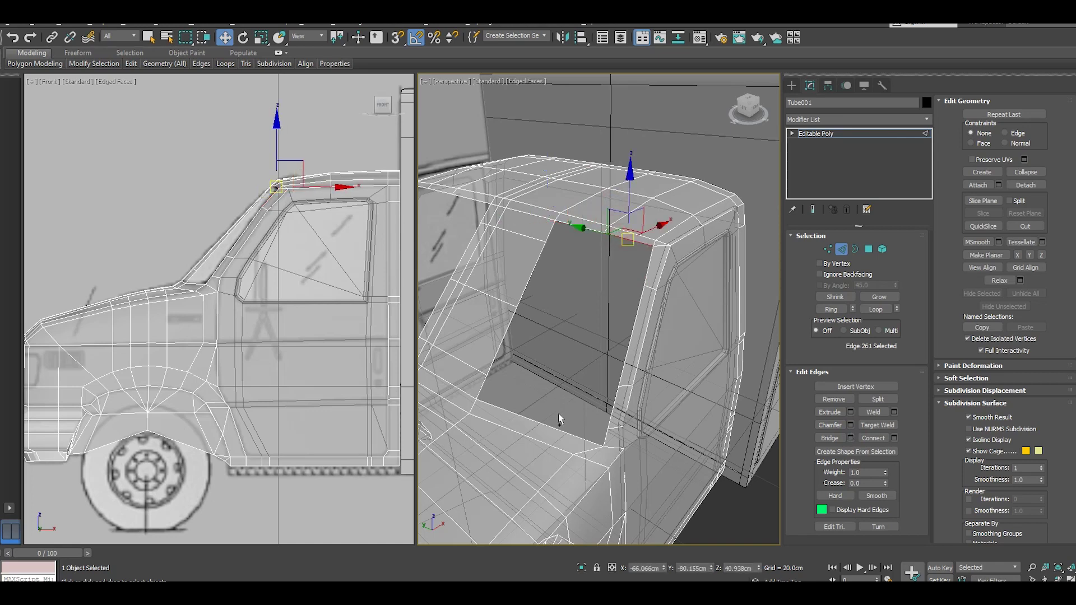
{"action": "left_click", "coordinate": [583, 230]}
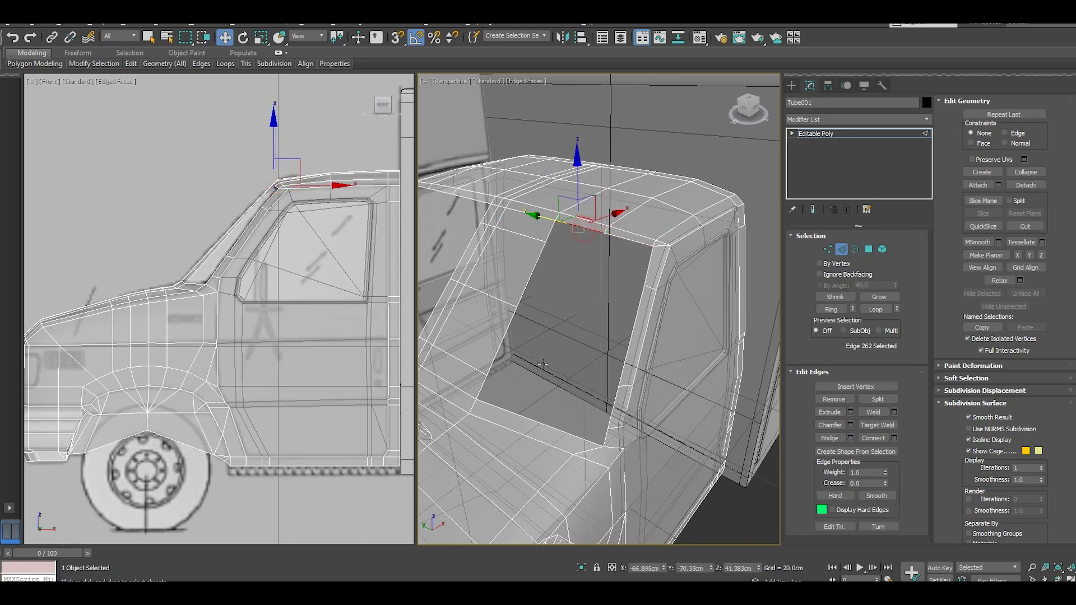
{"action": "left_click", "coordinate": [525, 416], "text": "ctrl"}
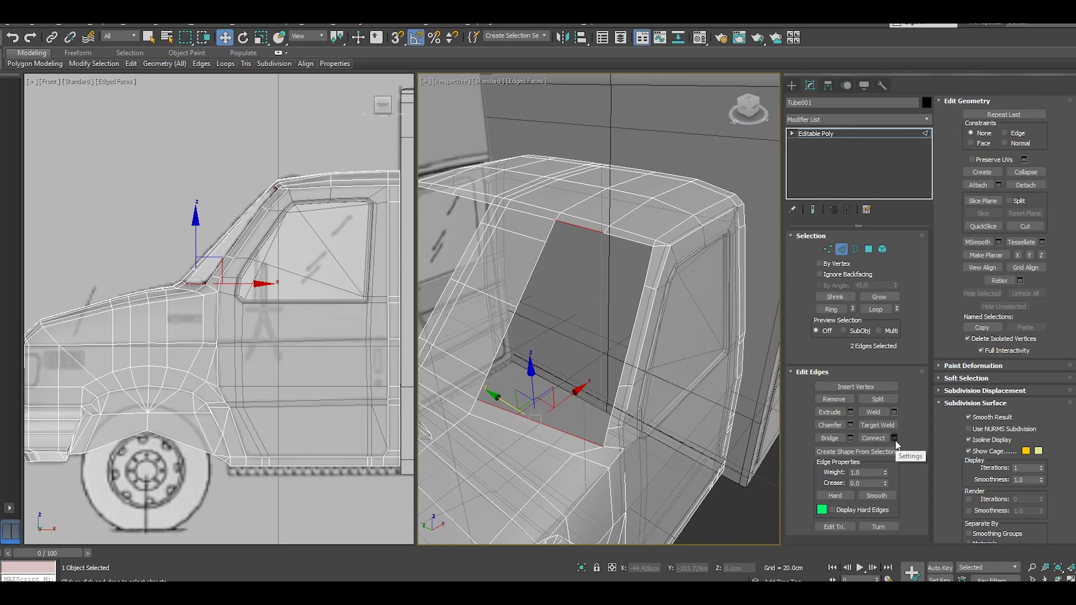
{"action": "left_click", "coordinate": [852, 438]}
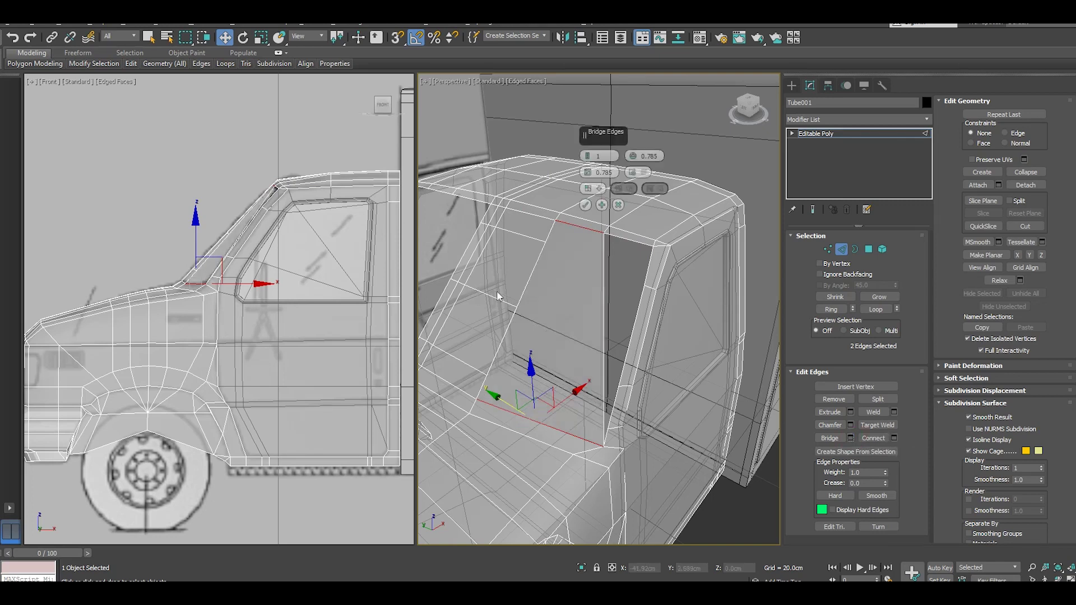
{"action": "left_click", "coordinate": [585, 205]}
- Select the door-opening and side window borders, then the bottom window edge
{"action": "left_click", "coordinate": [853, 249]}
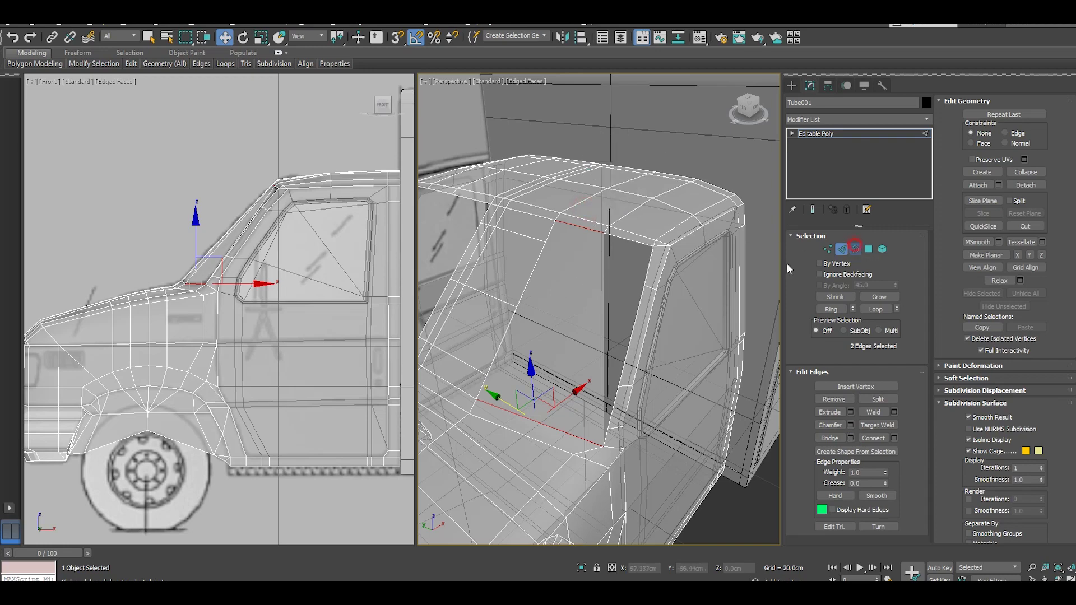
{"action": "left_click", "coordinate": [628, 342]}
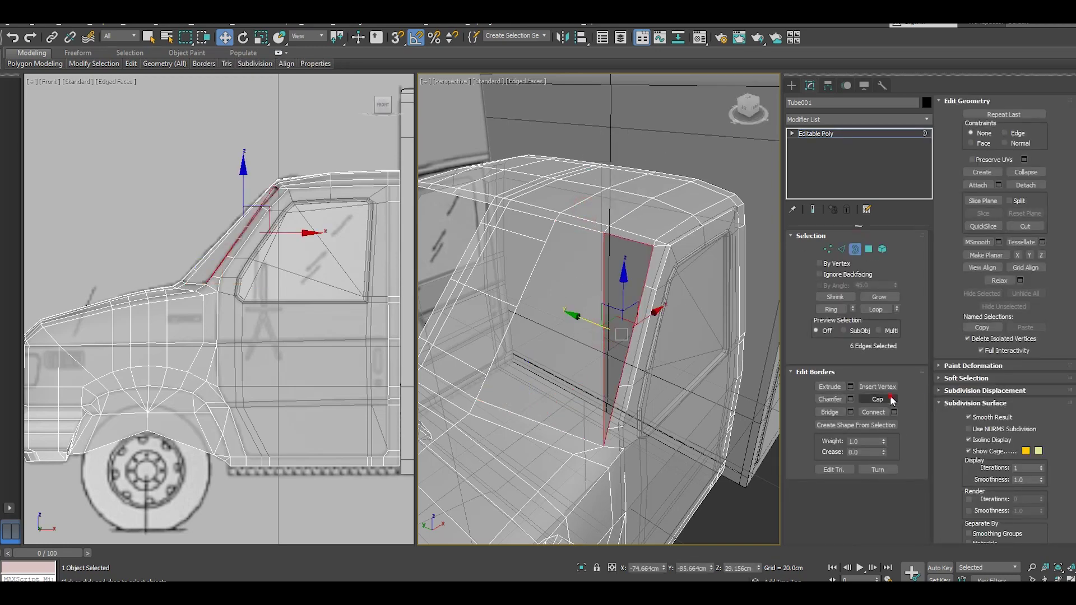
{"action": "middle_click_drag", "start_coordinate": [671, 349], "coordinate": [591, 304], "text": "alt"}
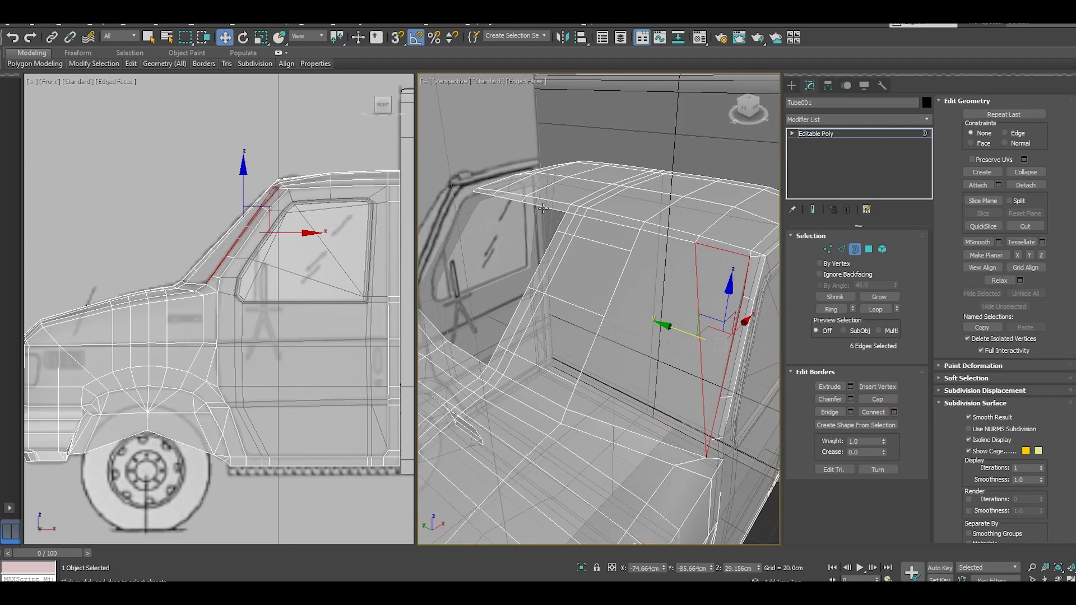
{"action": "left_click", "coordinate": [542, 207]}
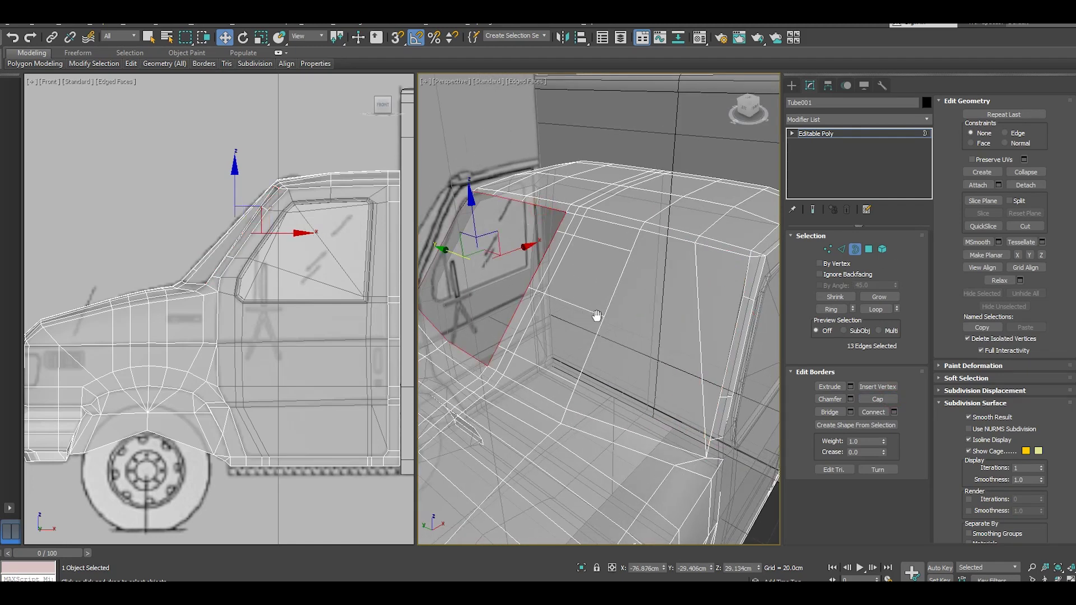
{"action": "middle_click_drag", "start_coordinate": [596, 315], "coordinate": [698, 338], "text": "alt"}
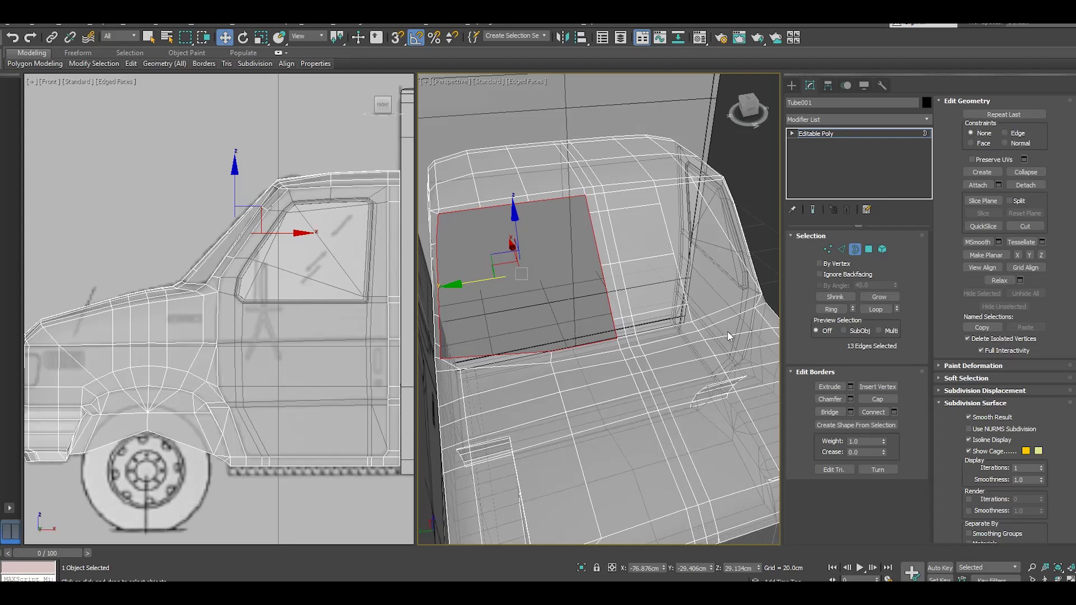
{"action": "left_click", "coordinate": [841, 249]}
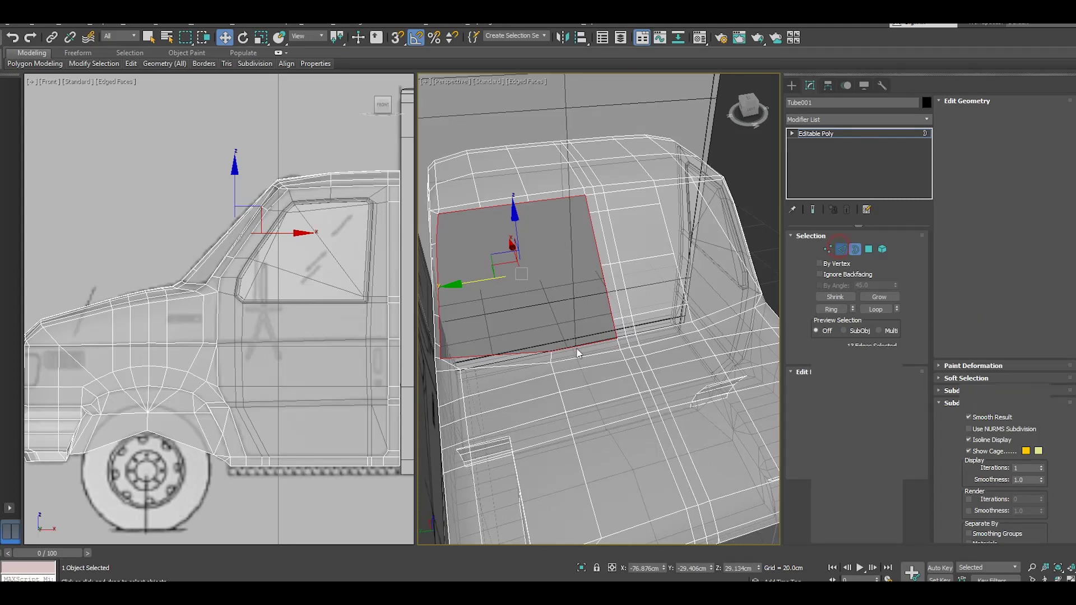
{"action": "left_click", "coordinate": [572, 344]}
- Try a 4-segment bridge across the window opening, cancel it and clear the selection
{"action": "left_click", "coordinate": [550, 200], "text": "ctrl"}
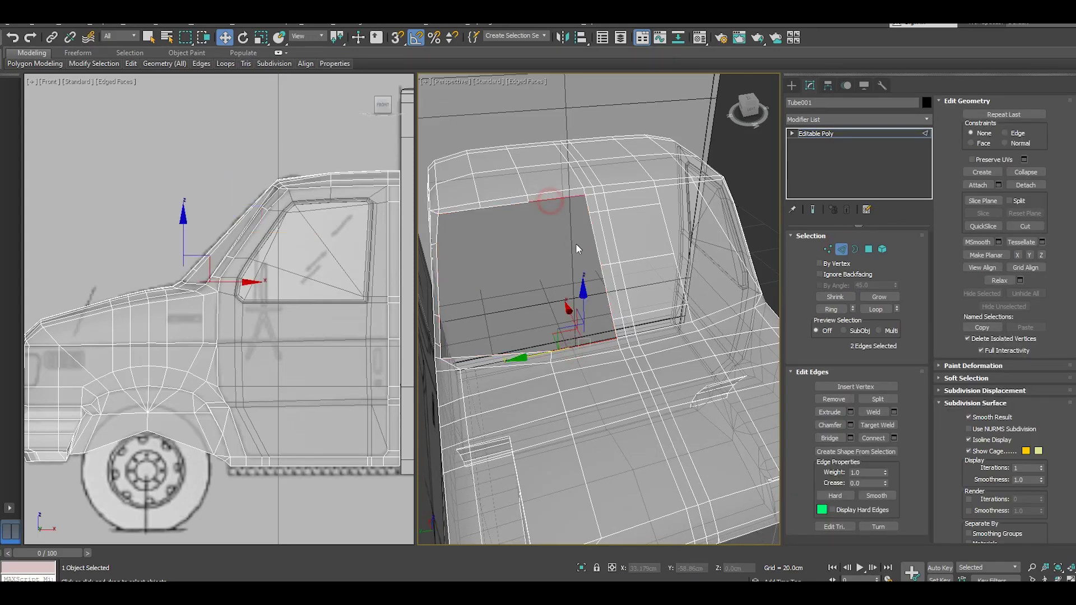
{"action": "left_click", "coordinate": [851, 440]}
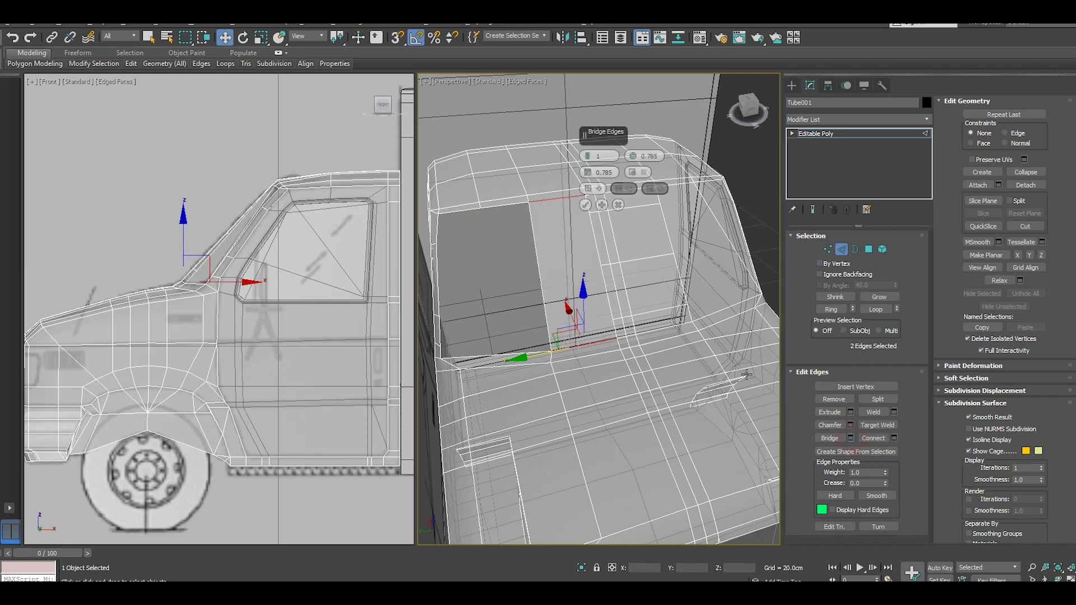
{"action": "left_click", "coordinate": [588, 156]}
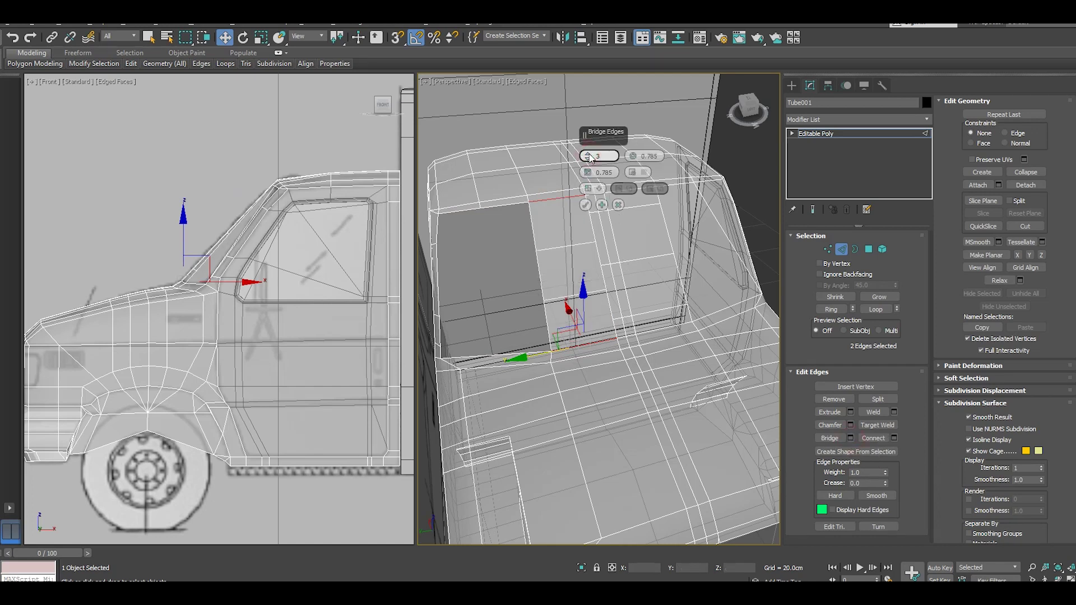
{"action": "left_click", "coordinate": [588, 156]}
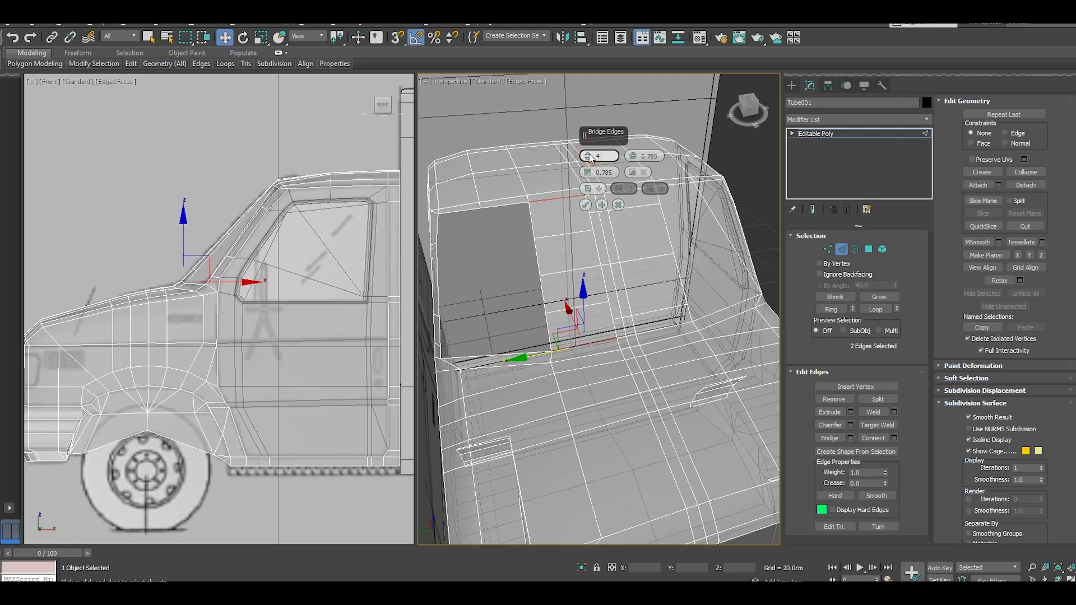
{"action": "left_click", "coordinate": [618, 205]}
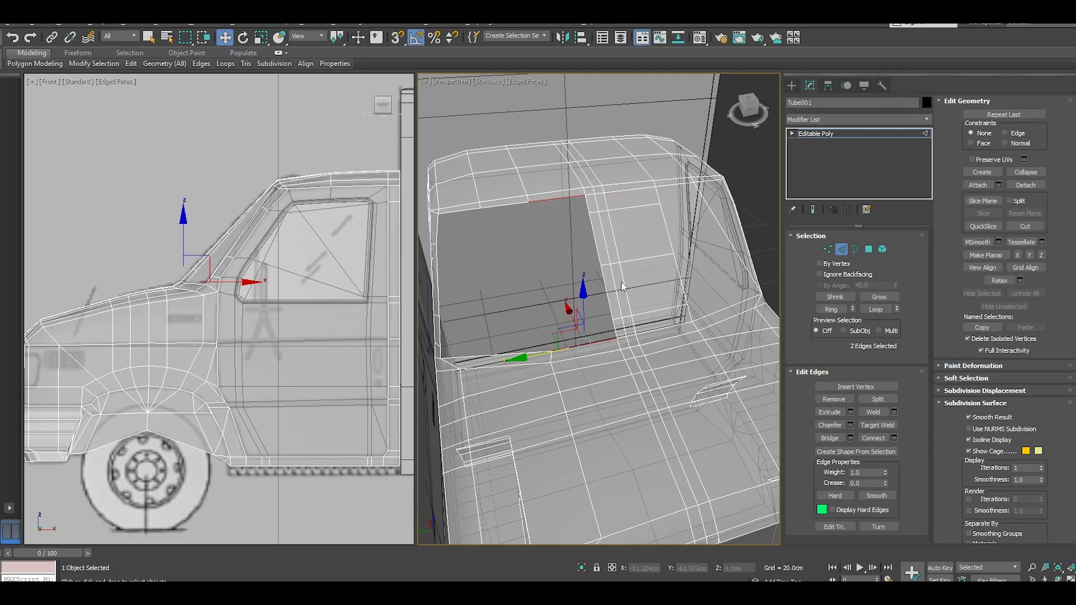
{"action": "left_click", "coordinate": [644, 315], "text": "ctrl"}
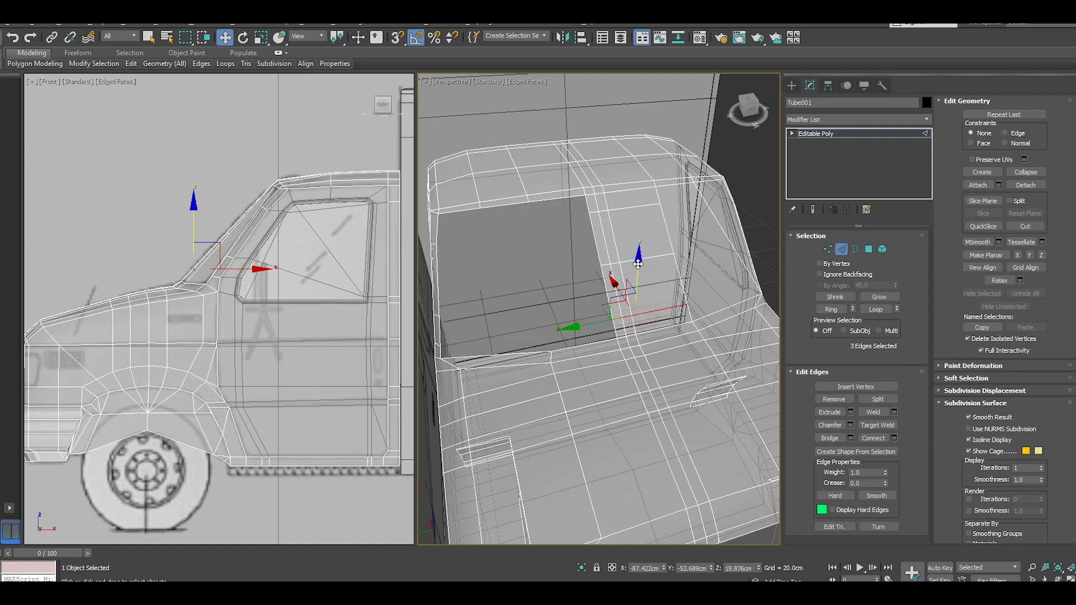
{"action": "left_click", "coordinate": [628, 249], "text": "ctrl"}
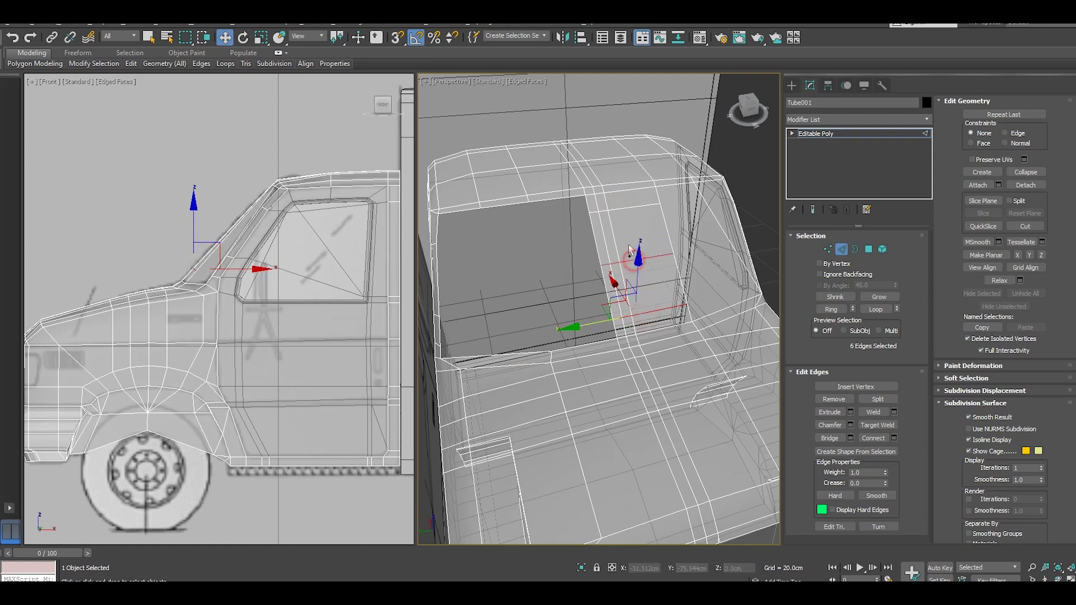
{"action": "left_click", "coordinate": [622, 209]}
- Bridge a roof edge to the lower window-frame edge and the top edge beside the pillar
{"action": "left_click", "coordinate": [557, 200]}
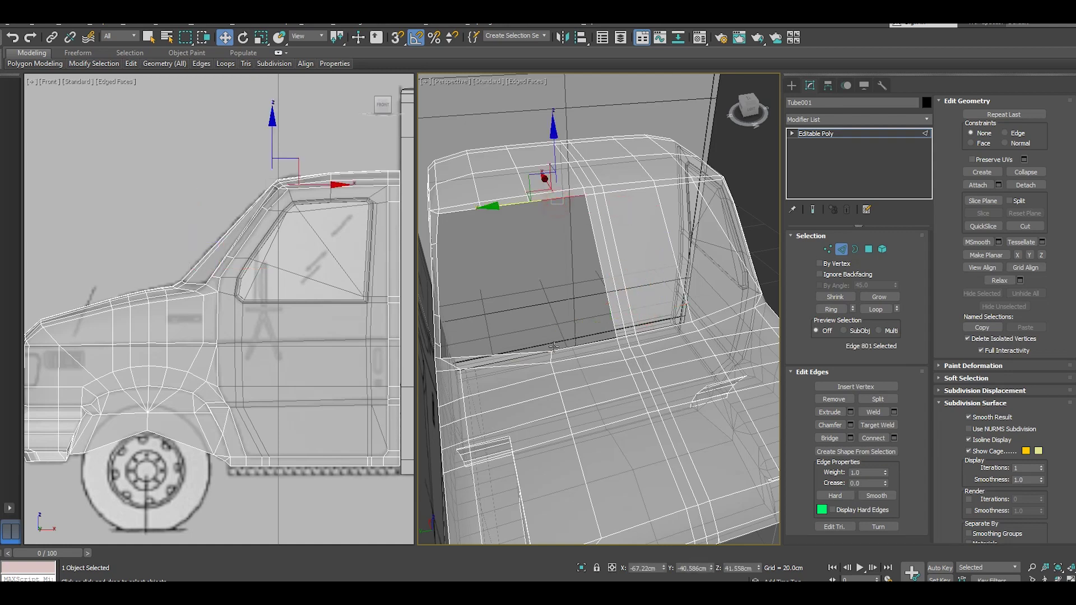
{"action": "left_click", "coordinate": [560, 350], "text": "ctrl"}
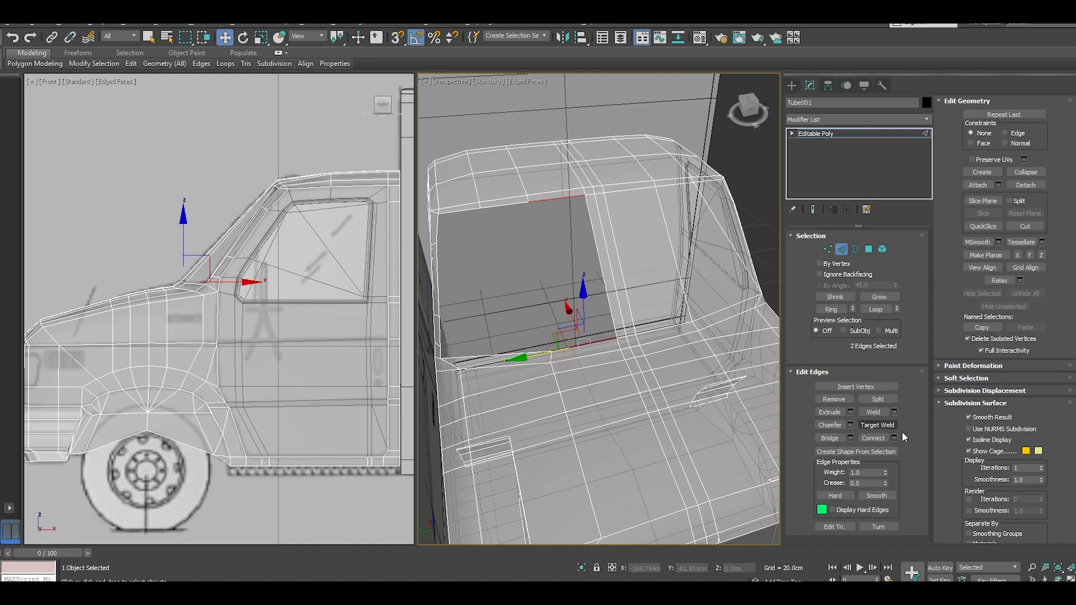
{"action": "left_click", "coordinate": [850, 439]}
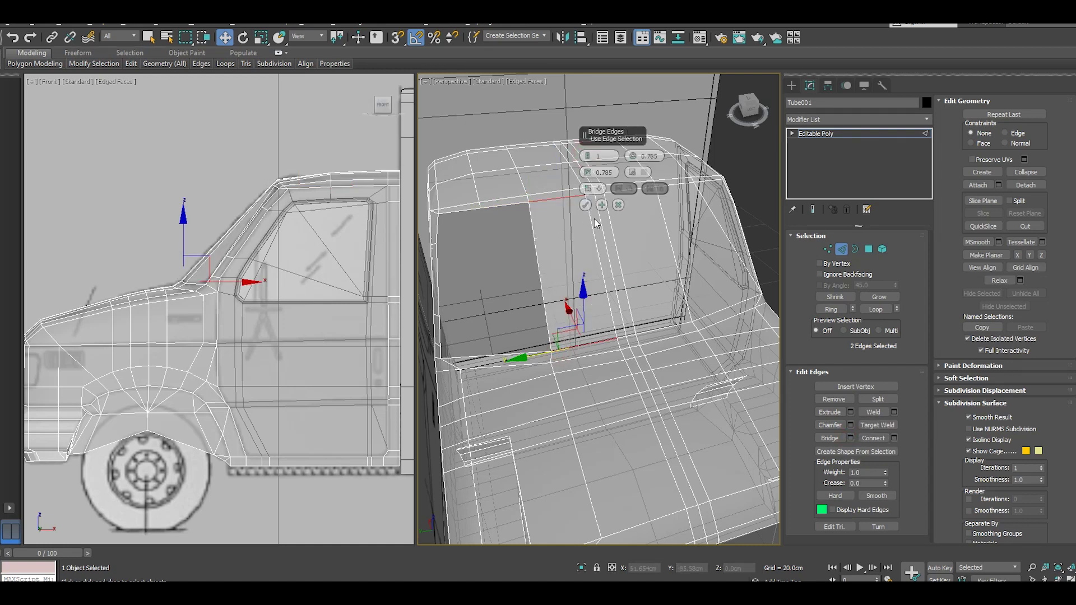
{"action": "left_click", "coordinate": [601, 206]}
{"action": "left_click", "coordinate": [506, 352]}
{"action": "left_click", "coordinate": [503, 205], "text": "ctrl"}
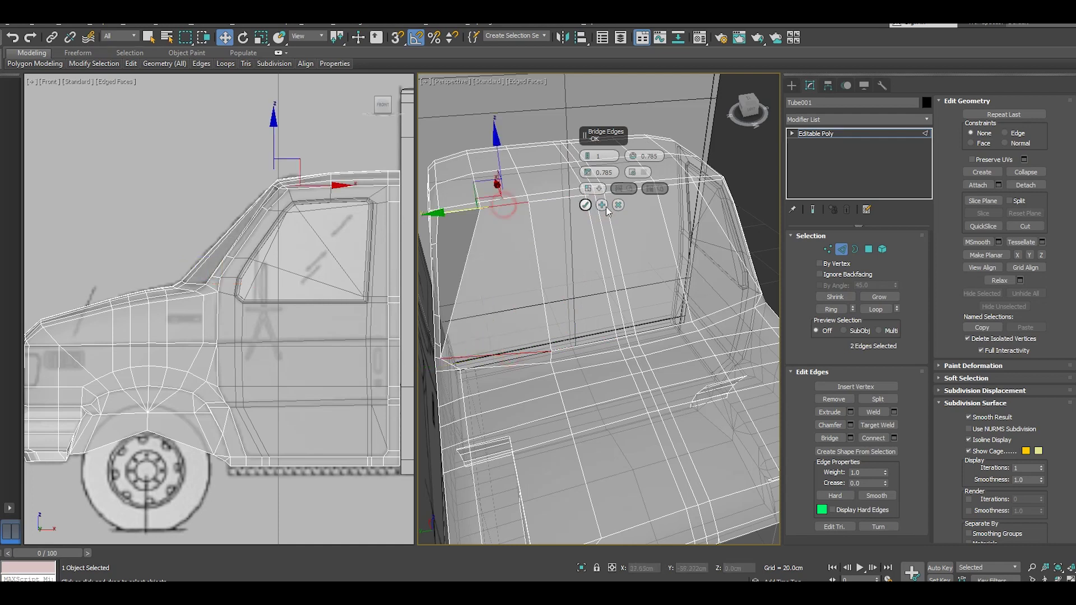
{"action": "left_click", "coordinate": [585, 205]}
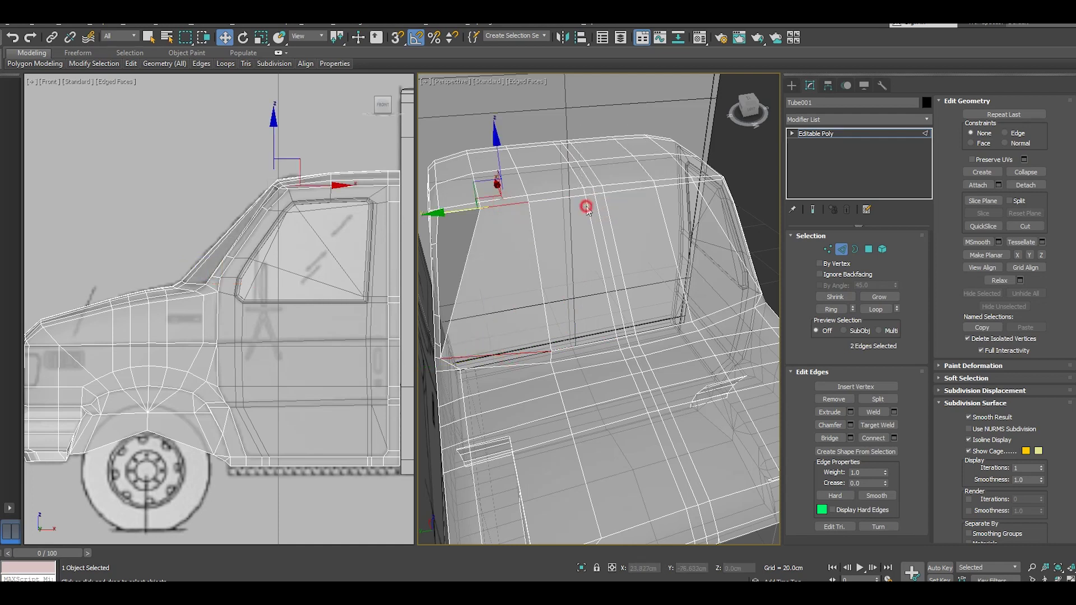
- Cap the triangular open border beside the pillar with a face
{"action": "left_click", "coordinate": [854, 248]}
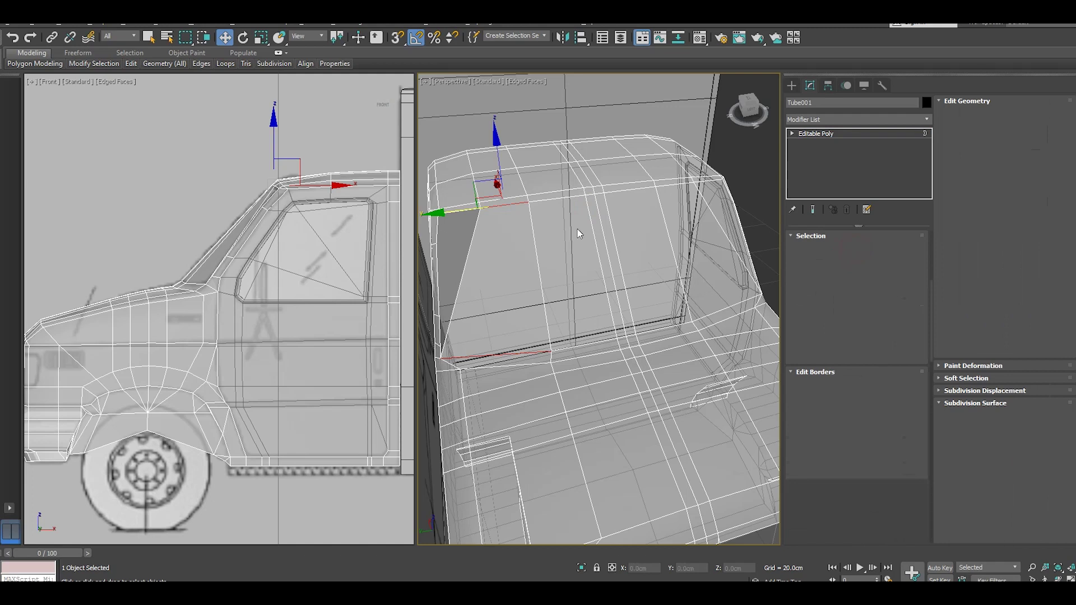
{"action": "left_click", "coordinate": [437, 251]}
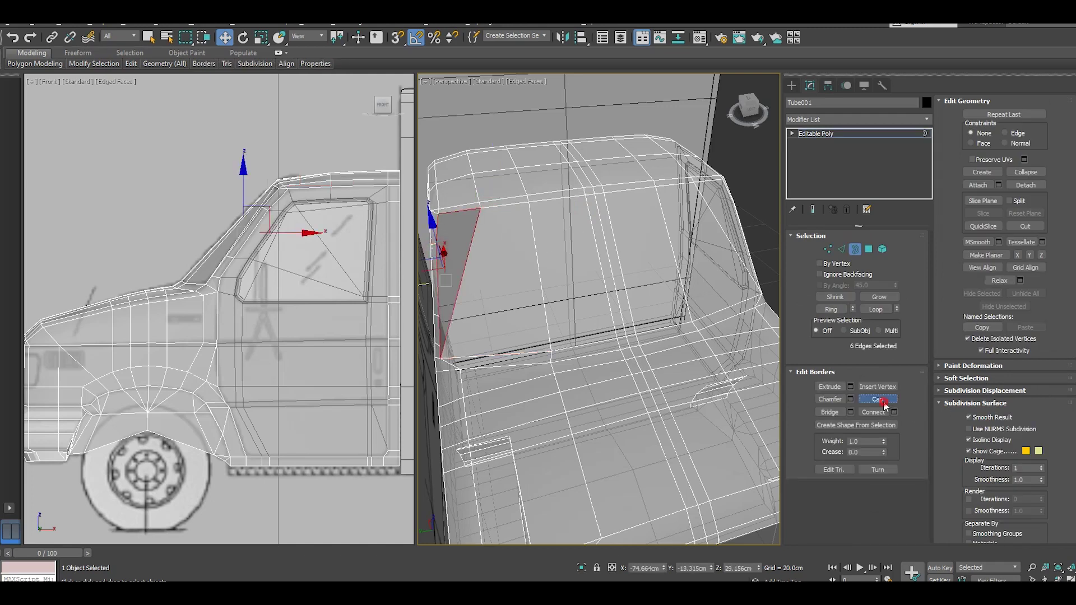
{"action": "left_click", "coordinate": [878, 400]}
{"action": "left_click", "coordinate": [827, 249]}
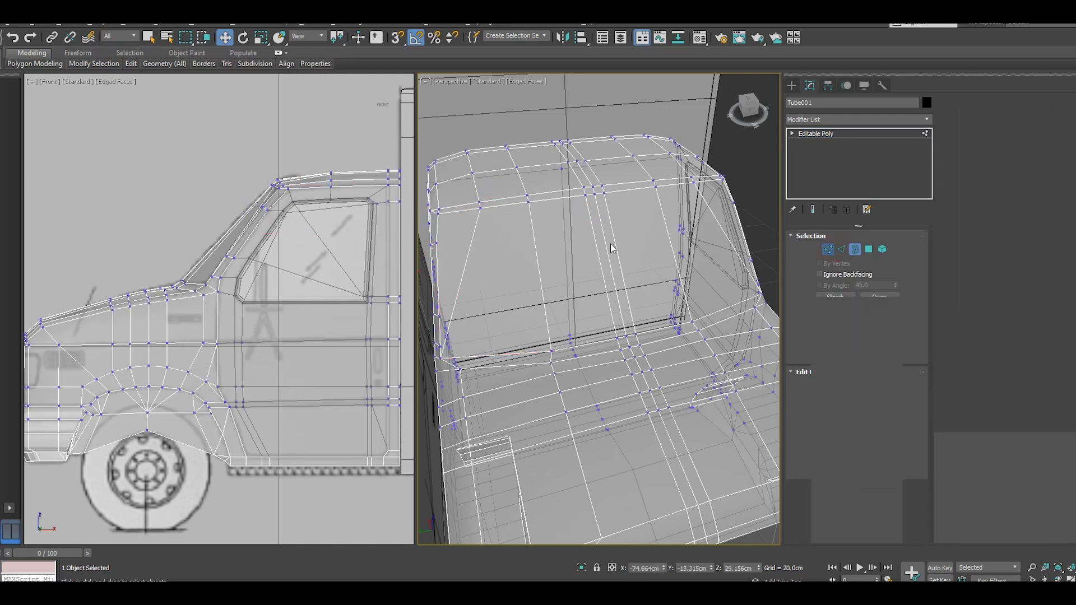
- Isolate the truck cab so it is shown on its own
{"action": "mouse_move", "coordinate": [582, 277]}
{"action": "middle_mouse_down", "text": "alt"}
{"action": "mouse_move", "coordinate": [552, 284]}
{"action": "mouse_move", "coordinate": [663, 462]}
{"action": "middle_mouse_up", "text": "alt"}
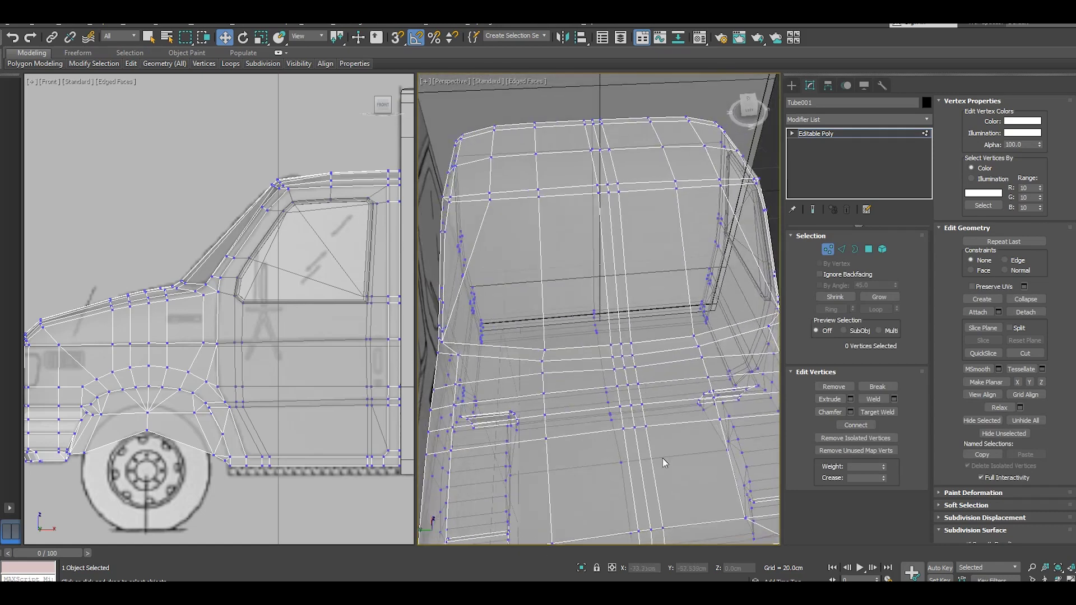
{"action": "left_click", "coordinate": [577, 568]}
{"action": "mouse_move", "coordinate": [591, 445]}
{"action": "middle_mouse_down", "text": "alt"}
{"action": "mouse_move", "coordinate": [612, 450]}
{"action": "mouse_move", "coordinate": [585, 343]}
{"action": "mouse_move", "coordinate": [557, 293]}
{"action": "mouse_move", "coordinate": [588, 305]}
{"action": "middle_mouse_up", "text": "alt"}
{"action": "scroll", "coordinate": [555, 314], "scroll_direction": "up", "scroll_amount": 3}
{"action": "right_click", "coordinate": [582, 261]}
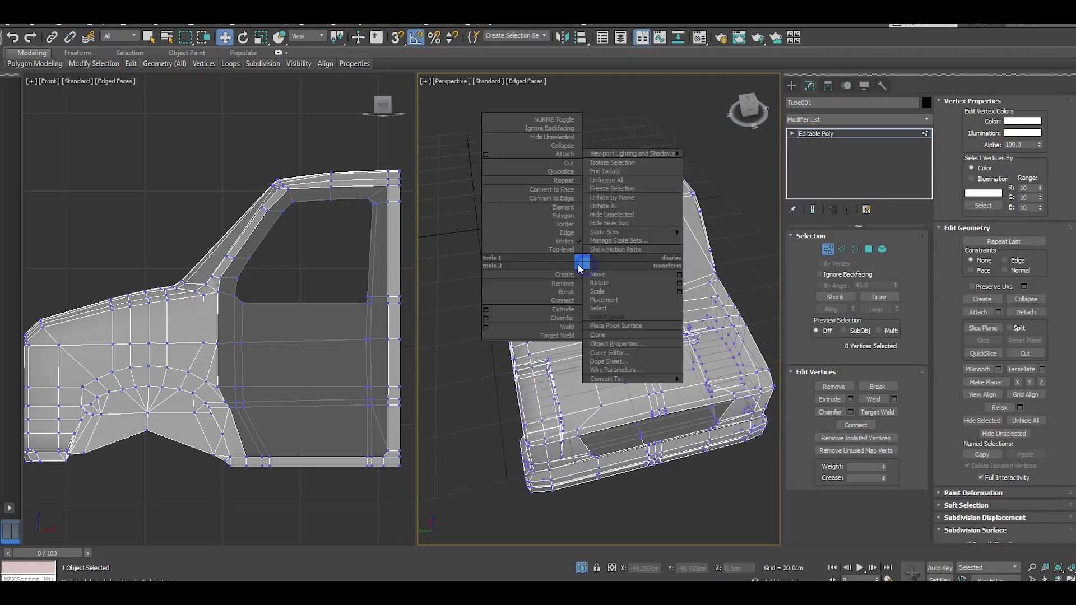
- Cut new edges from a cab vertex and the side edge across the roof
{"action": "left_click", "coordinate": [569, 162]}
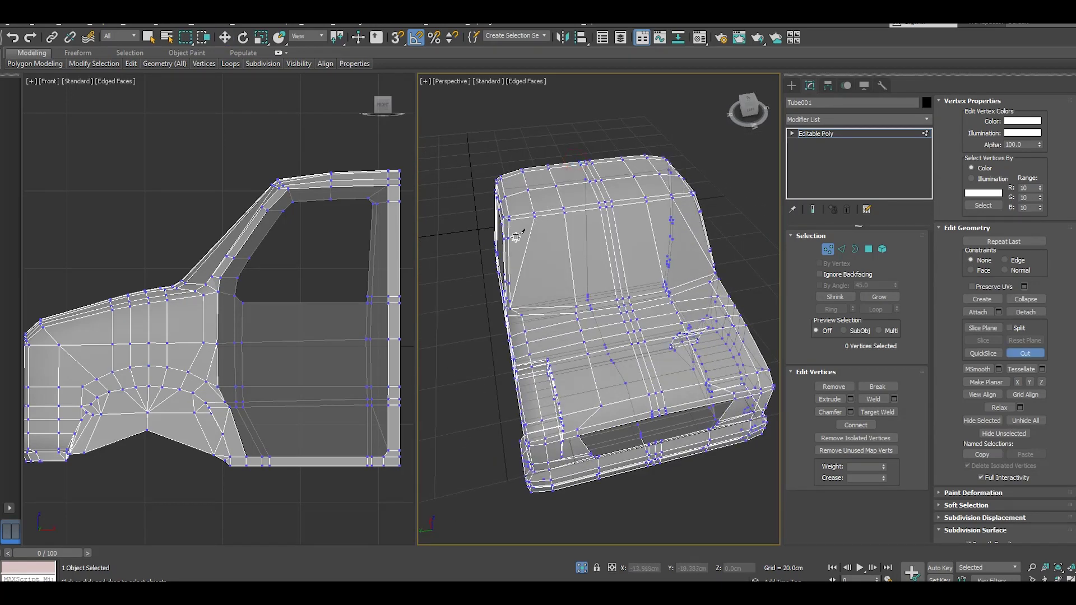
{"action": "left_click", "coordinate": [509, 238]}
{"action": "mouse_move", "coordinate": [701, 212]}
{"action": "middle_mouse_down", "text": "alt"}
{"action": "mouse_move", "coordinate": [697, 228]}
{"action": "mouse_move", "coordinate": [660, 228]}
{"action": "middle_mouse_up", "text": "alt"}
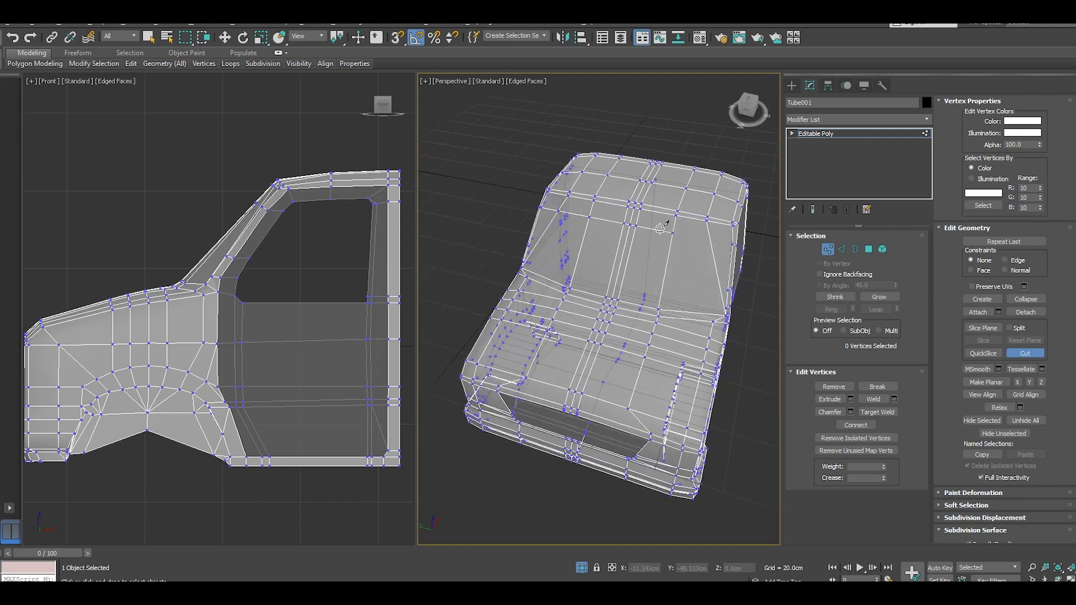
{"action": "middle_click_drag", "start_coordinate": [676, 288], "coordinate": [672, 264], "text": "alt"}
{"action": "scroll", "coordinate": [697, 244], "scroll_direction": "up", "scroll_amount": 5}
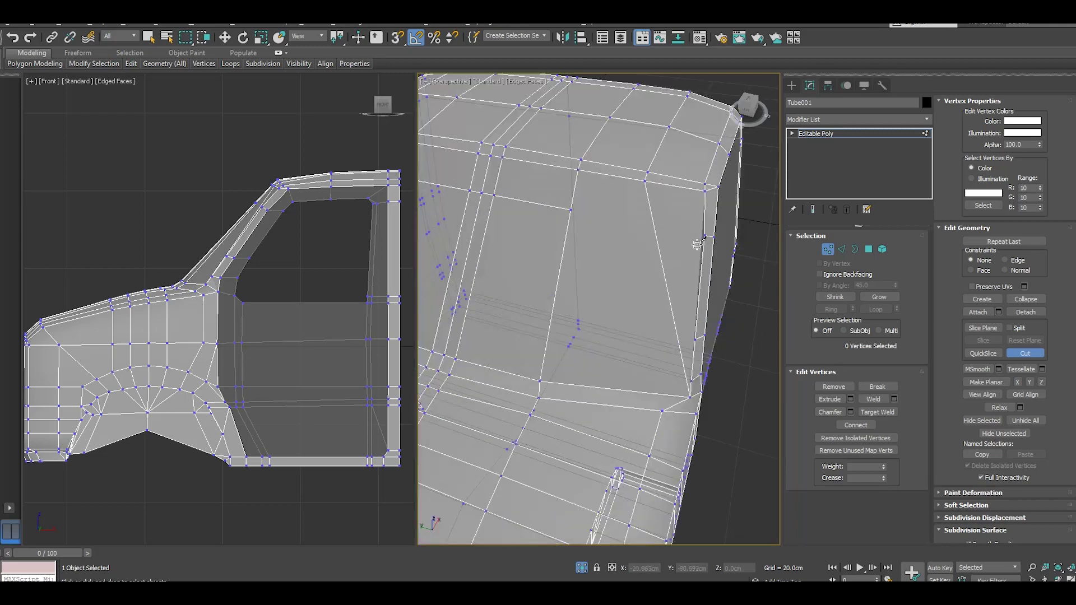
{"action": "left_click", "coordinate": [706, 235]}
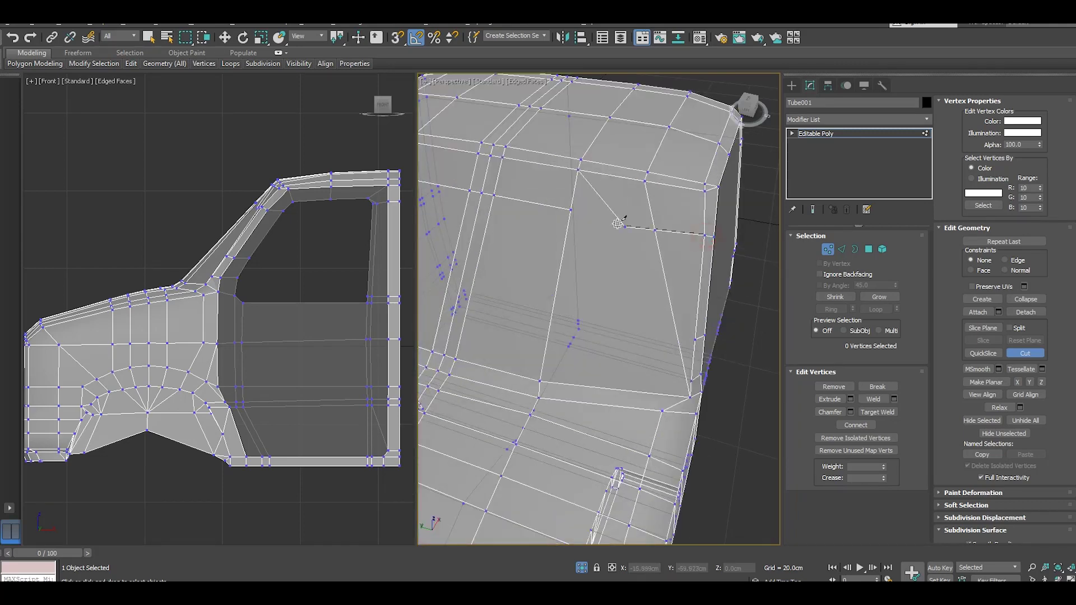
{"action": "left_click", "coordinate": [570, 210]}
{"action": "scroll", "coordinate": [713, 355], "scroll_direction": "down", "scroll_amount": 5}
{"action": "middle_click_drag", "start_coordinate": [616, 365], "coordinate": [516, 370], "text": "alt"}
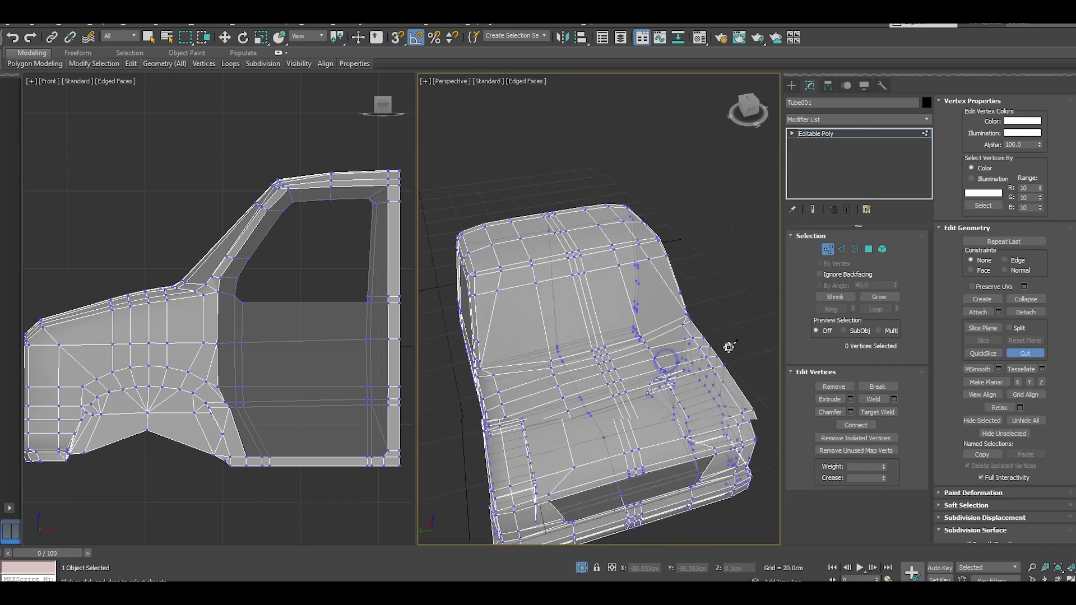
- Cut an edge from the windshield's left edge to a point on the hood
{"action": "left_click", "coordinate": [489, 351]}
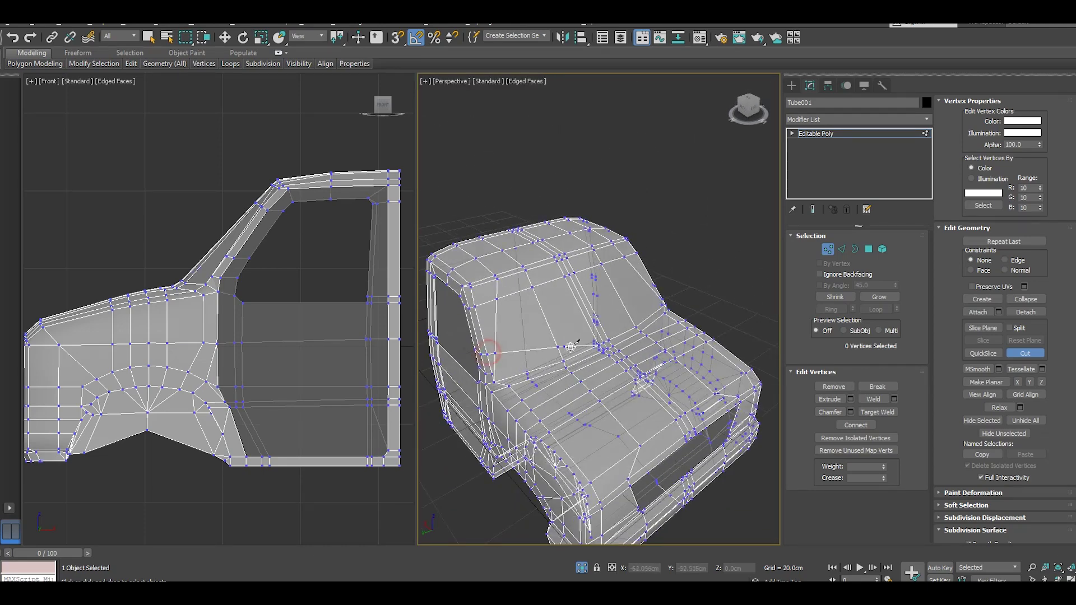
{"action": "middle_click_drag", "start_coordinate": [582, 348], "coordinate": [505, 353], "text": "alt"}
{"action": "middle_click_drag", "start_coordinate": [629, 348], "coordinate": [689, 353], "text": "alt"}
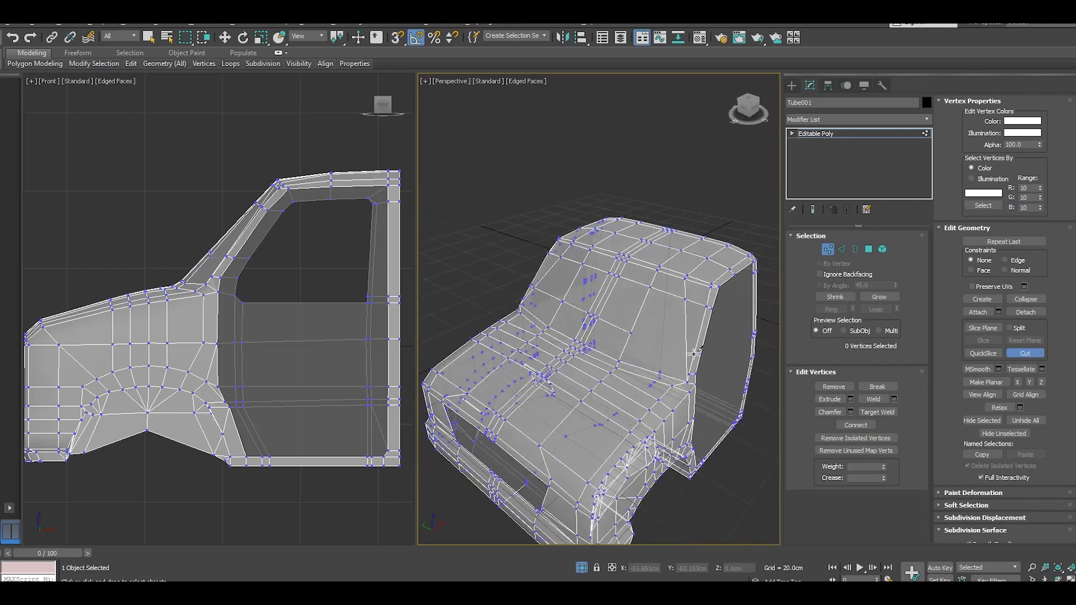
{"action": "left_click", "coordinate": [635, 332]}
{"action": "scroll", "coordinate": [689, 348], "scroll_direction": "up", "scroll_amount": 2}
{"action": "scroll", "coordinate": [691, 348], "scroll_direction": "up", "scroll_amount": 4}
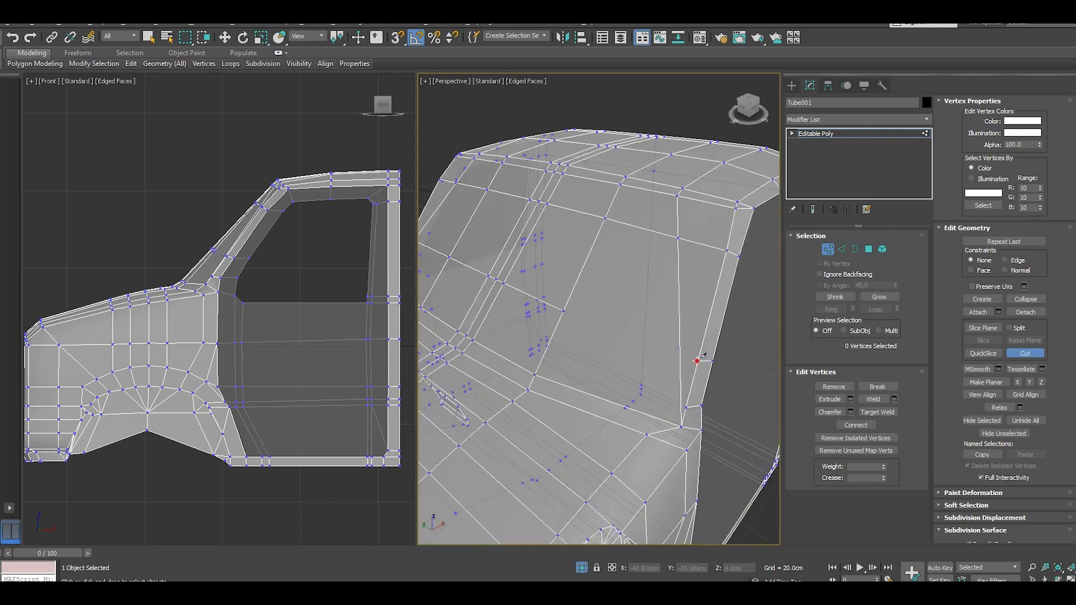
- Cut an edge across the cab's front panel
{"action": "left_click", "coordinate": [697, 361]}
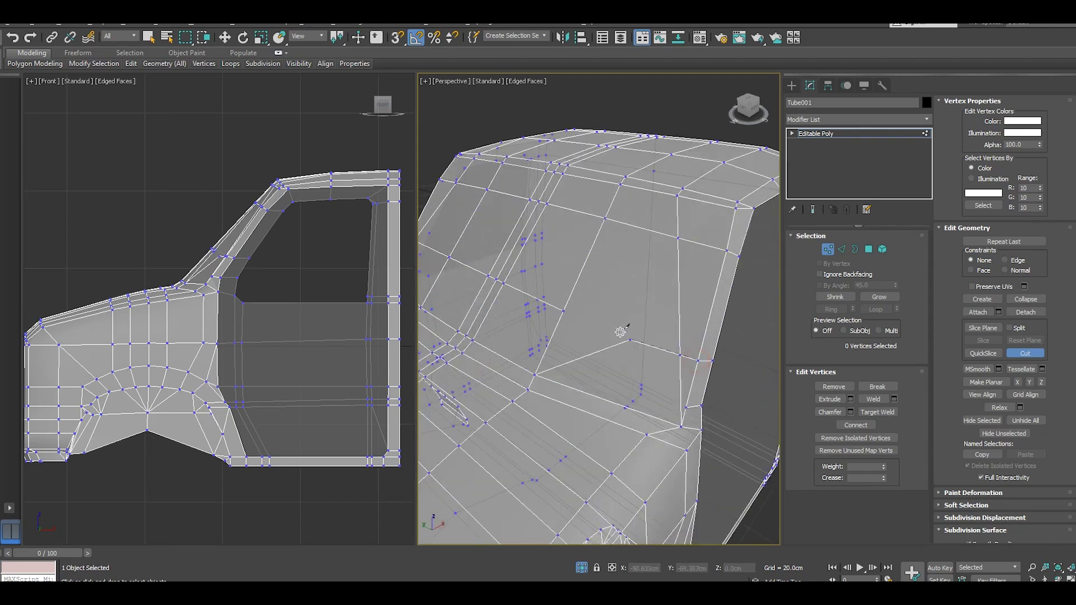
{"action": "left_click", "coordinate": [562, 310]}
{"action": "left_click", "coordinate": [687, 407]}
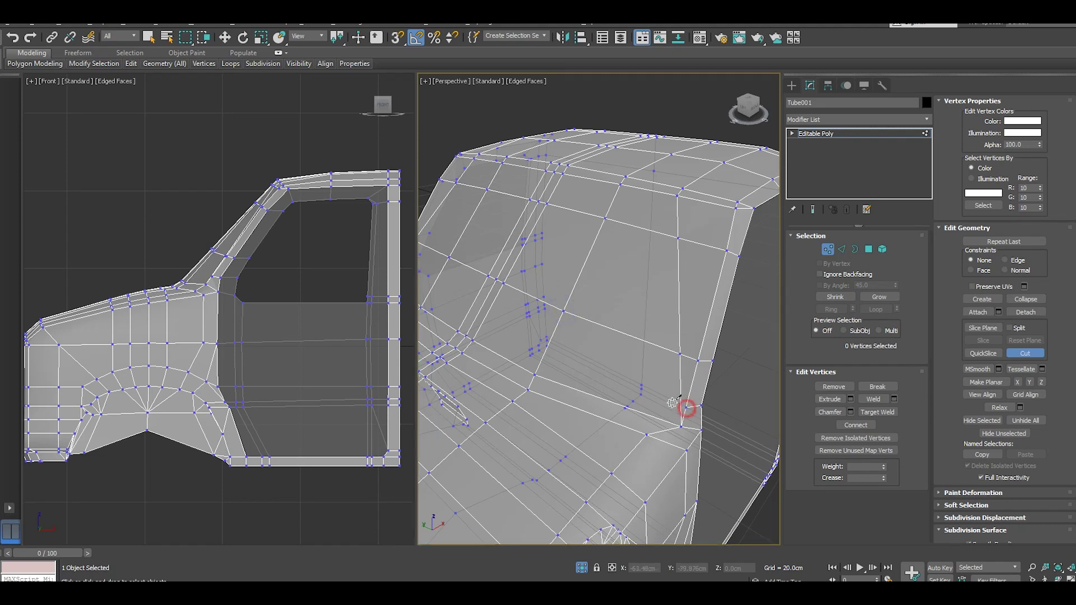
{"action": "left_click", "coordinate": [545, 351]}
{"action": "scroll", "coordinate": [509, 336], "scroll_direction": "up", "scroll_amount": 3}
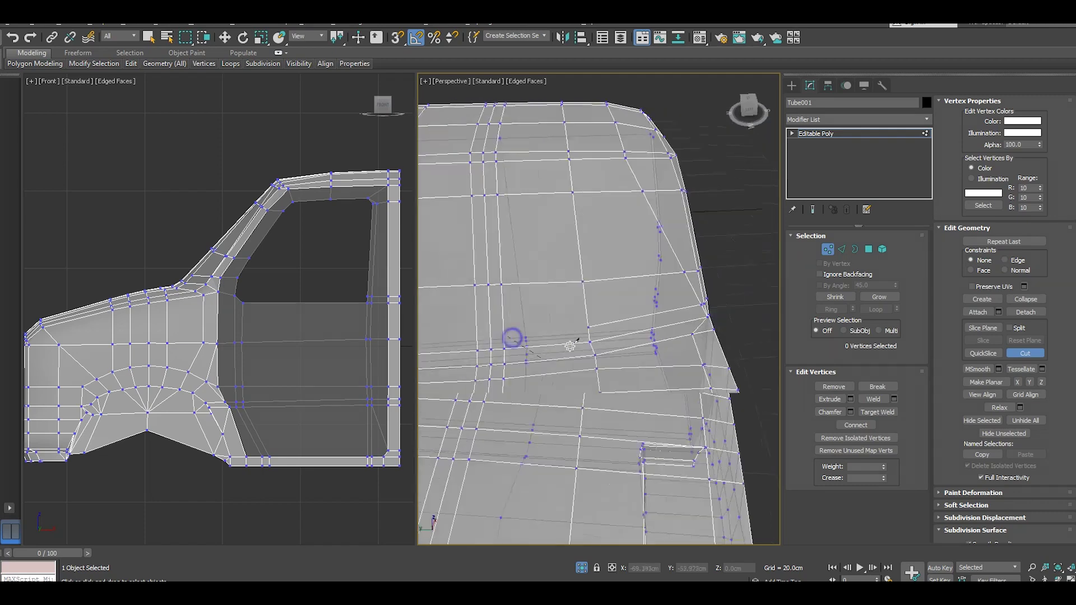
{"action": "mouse_move", "coordinate": [552, 343]}
{"action": "middle_mouse_down"}
{"action": "mouse_move", "coordinate": [684, 360]}
{"action": "mouse_move", "coordinate": [479, 386]}
{"action": "middle_mouse_up"}
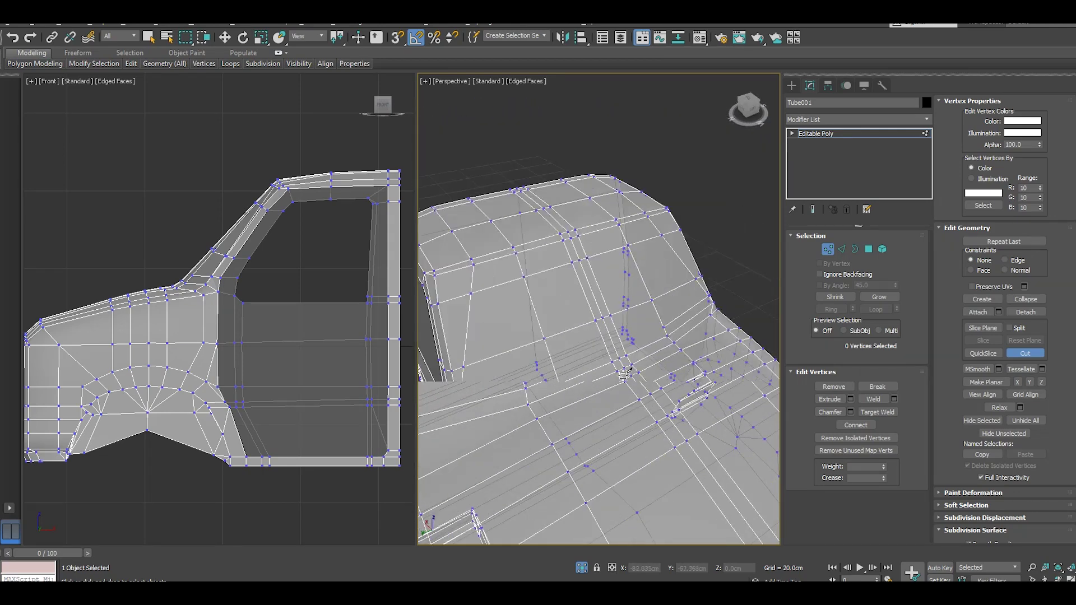
- Make a final cut from a vertex, then exit Cut mode with W
{"action": "left_click", "coordinate": [457, 398]}
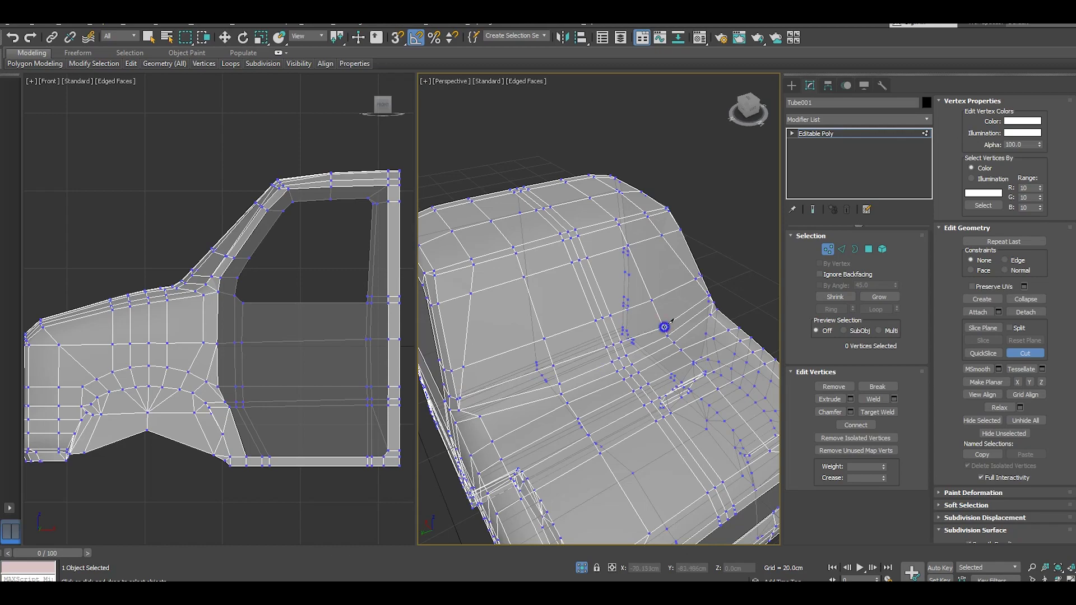
{"action": "key", "text": "w"}
{"action": "mouse_move", "coordinate": [679, 336]}
{"action": "middle_mouse_down", "text": "alt"}
{"action": "mouse_move", "coordinate": [693, 372]}
{"action": "mouse_move", "coordinate": [573, 349]}
{"action": "mouse_move", "coordinate": [688, 356]}
{"action": "middle_mouse_up", "text": "alt"}
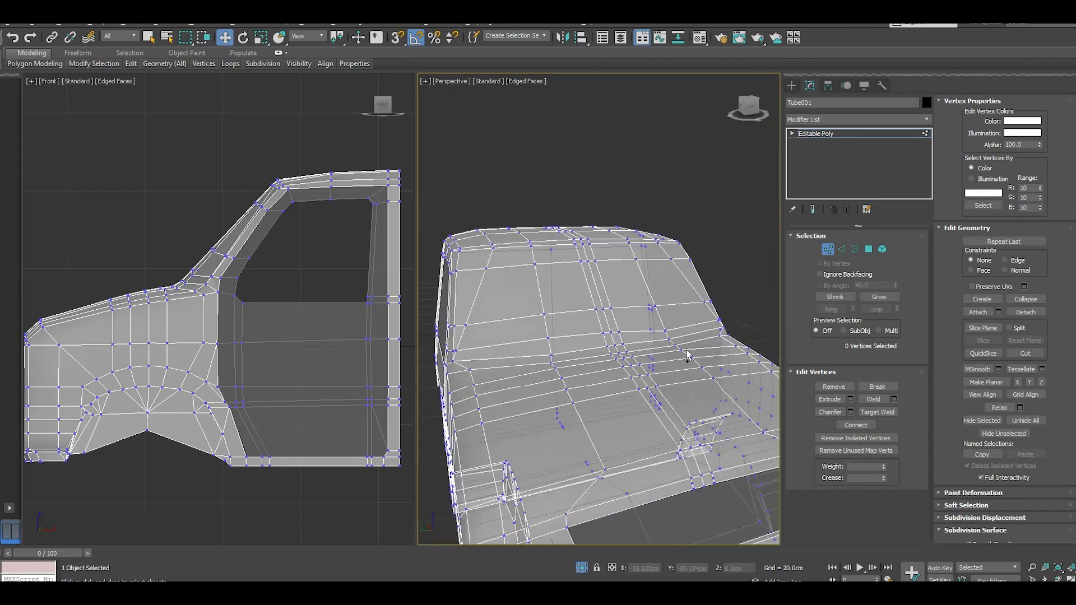
{"action": "right_click", "coordinate": [682, 348]}
{"action": "mouse_move", "coordinate": [613, 343]}
{"action": "middle_mouse_down", "text": "alt"}
{"action": "mouse_move", "coordinate": [531, 336]}
{"action": "mouse_move", "coordinate": [608, 363]}
{"action": "middle_mouse_up", "text": "alt"}
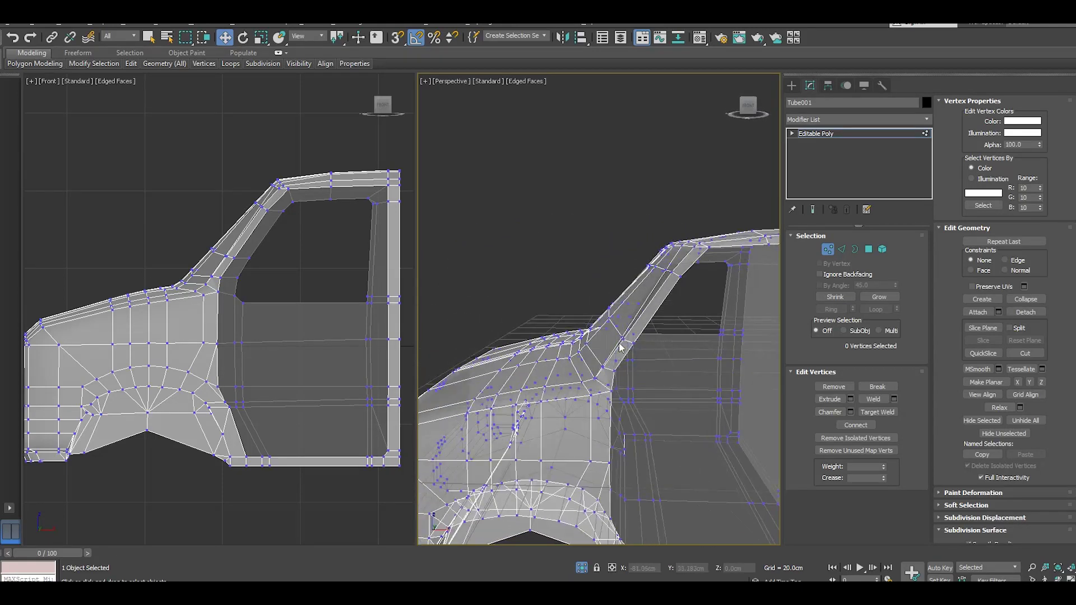
- With the blueprints shown, nudge the windshield-pillar vertex slightly left in the Front view
{"action": "scroll", "coordinate": [619, 347], "scroll_direction": "up", "scroll_amount": 4}
{"action": "left_click", "coordinate": [629, 325]}
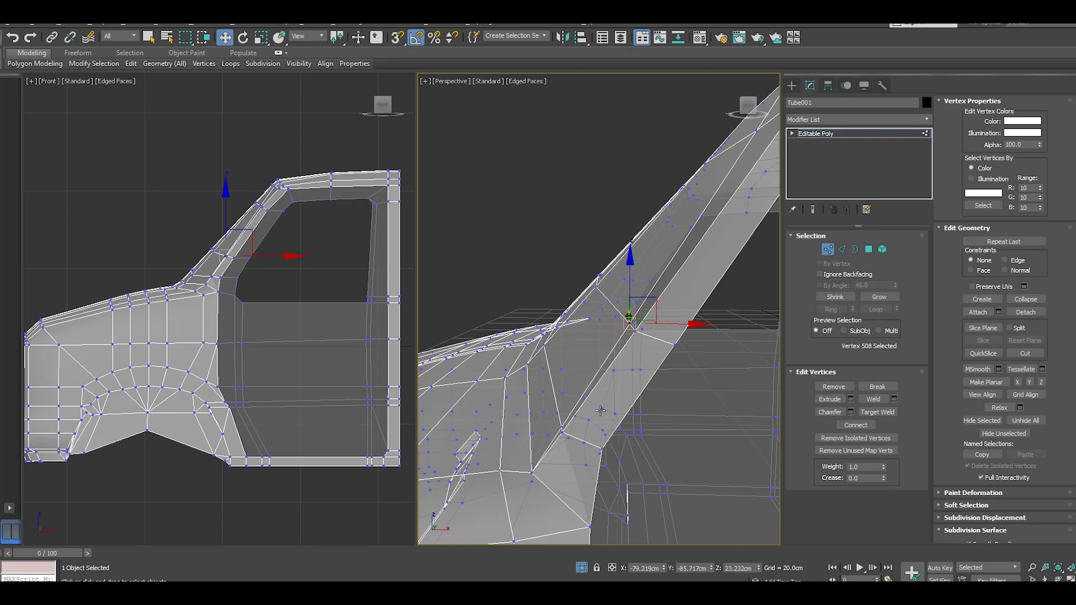
{"action": "left_click", "coordinate": [581, 568]}
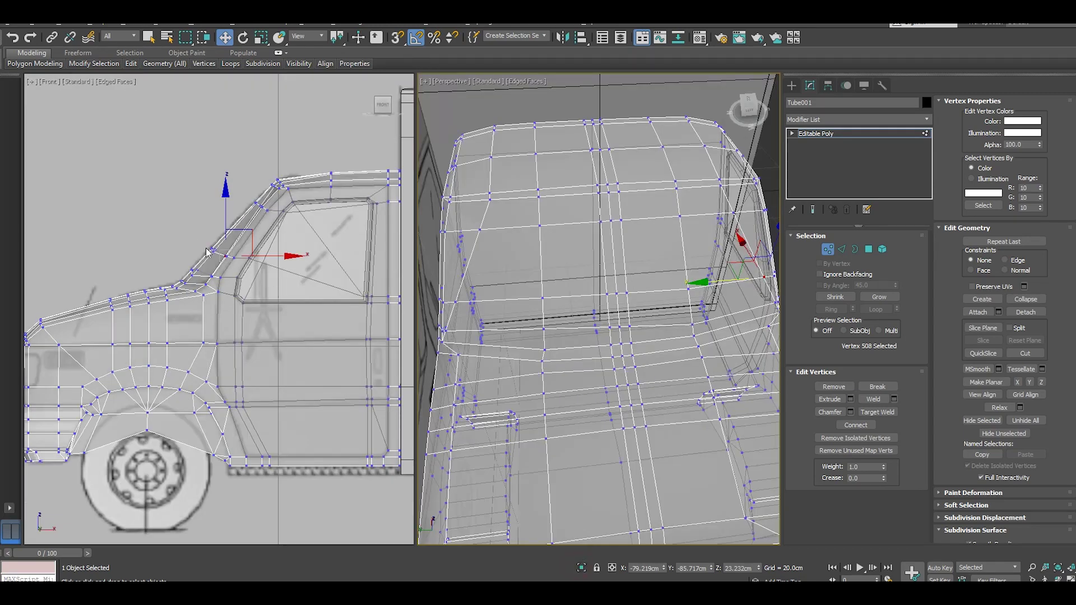
{"action": "scroll", "coordinate": [208, 252], "scroll_direction": "up", "scroll_amount": 4}
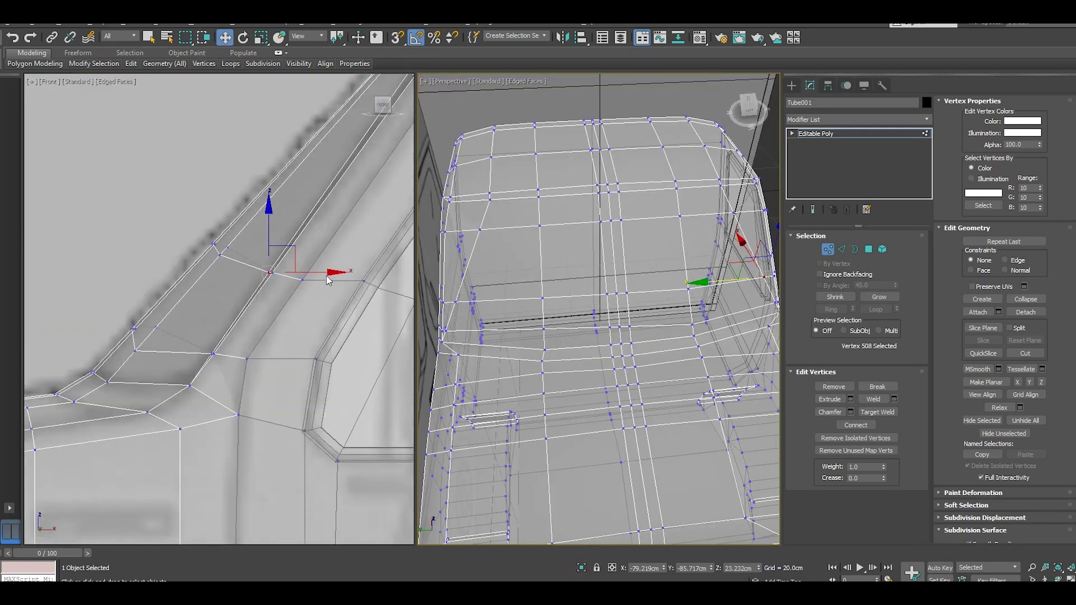
{"action": "middle_click_drag", "start_coordinate": [328, 280], "coordinate": [319, 286]}
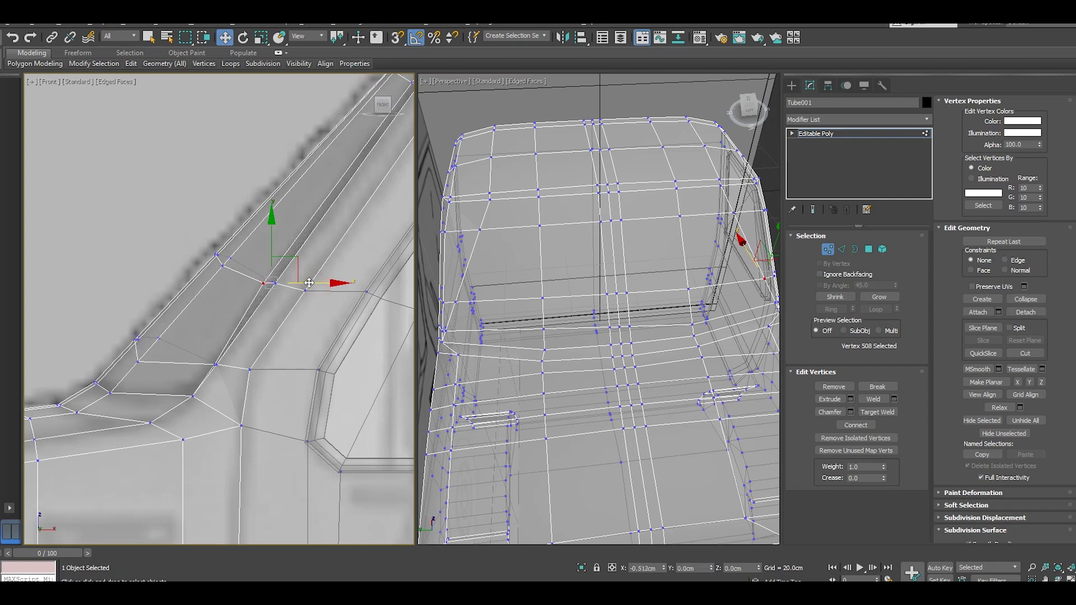
{"action": "left_click_drag", "start_coordinate": [317, 286], "coordinate": [306, 285]}
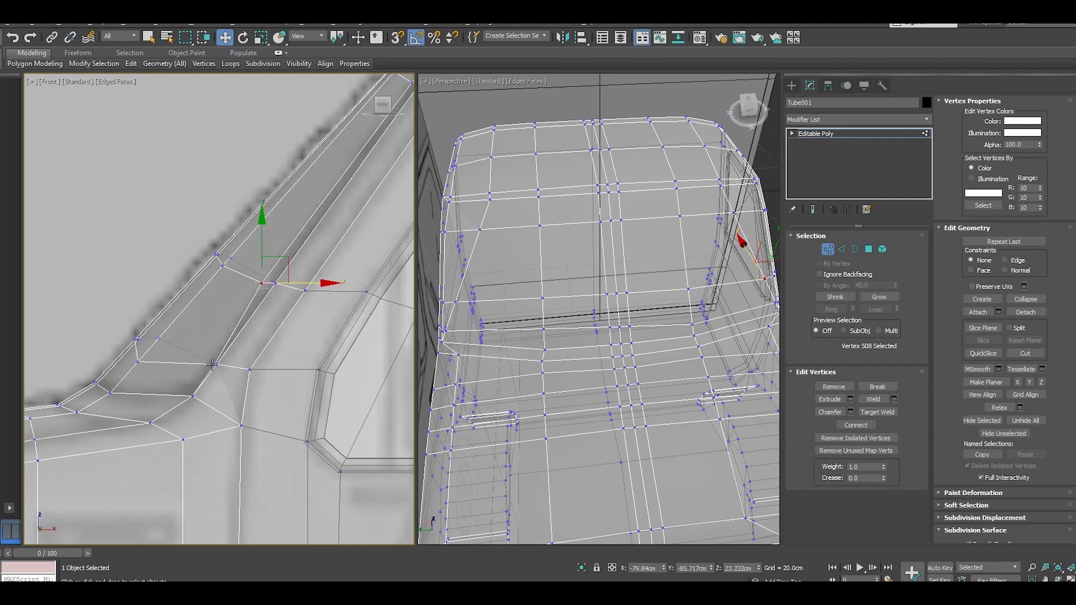
- Save a copy of the scene from the File menu
{"action": "left_click", "coordinate": [8, 25]}
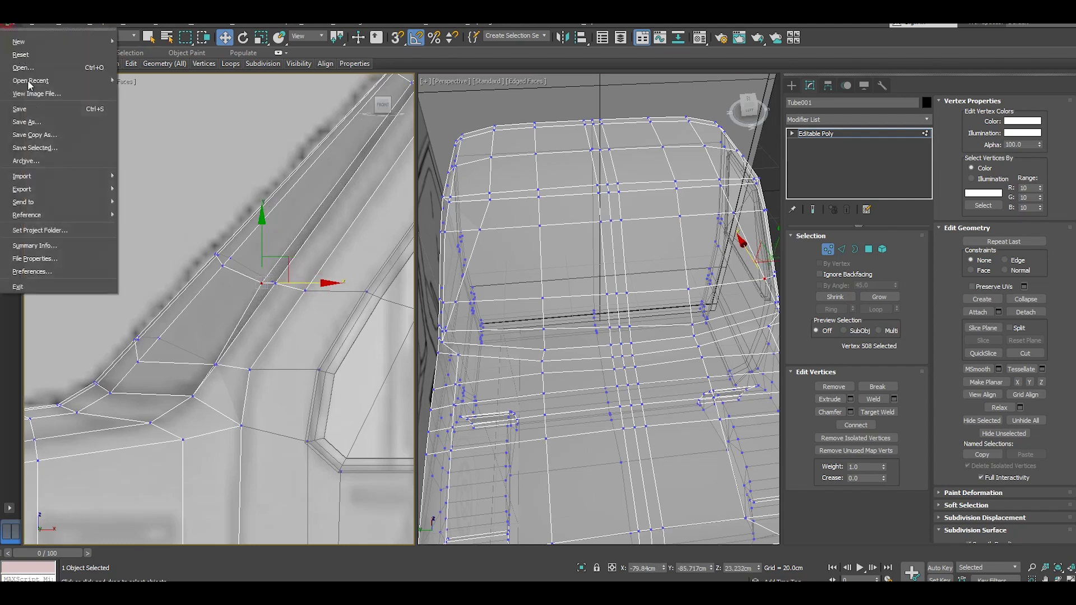
{"action": "left_click", "coordinate": [33, 134]}
{"action": "key", "text": "Return"}
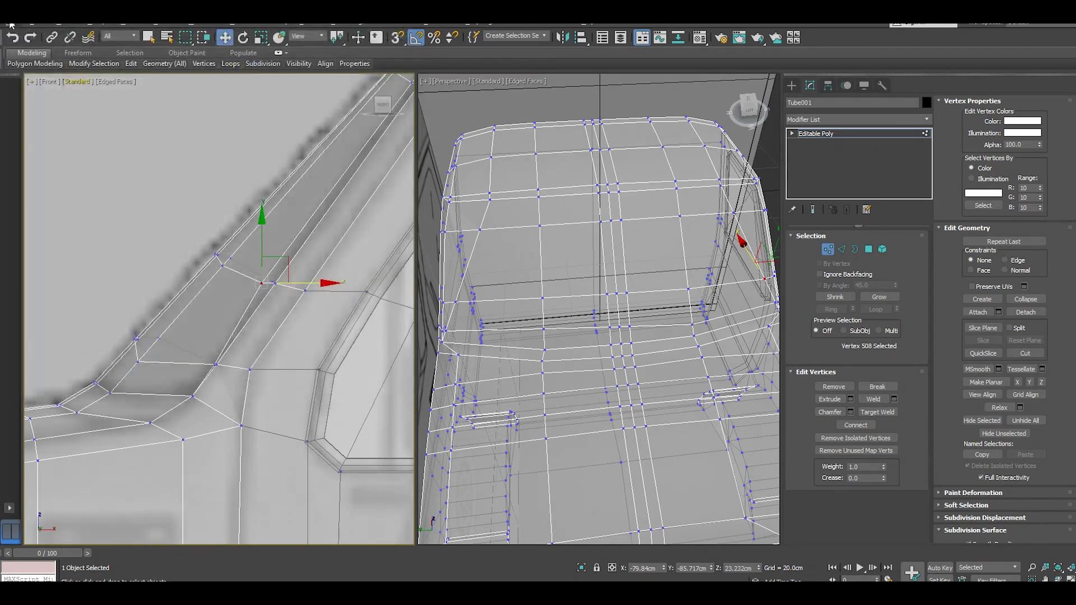
{"action": "left_click", "coordinate": [9, 24]}
{"action": "left_click", "coordinate": [34, 111]}
- Move the vertex near the pillar base slightly left
{"action": "scroll", "coordinate": [208, 370], "scroll_direction": "up", "scroll_amount": 5}
{"action": "left_click", "coordinate": [227, 363]}
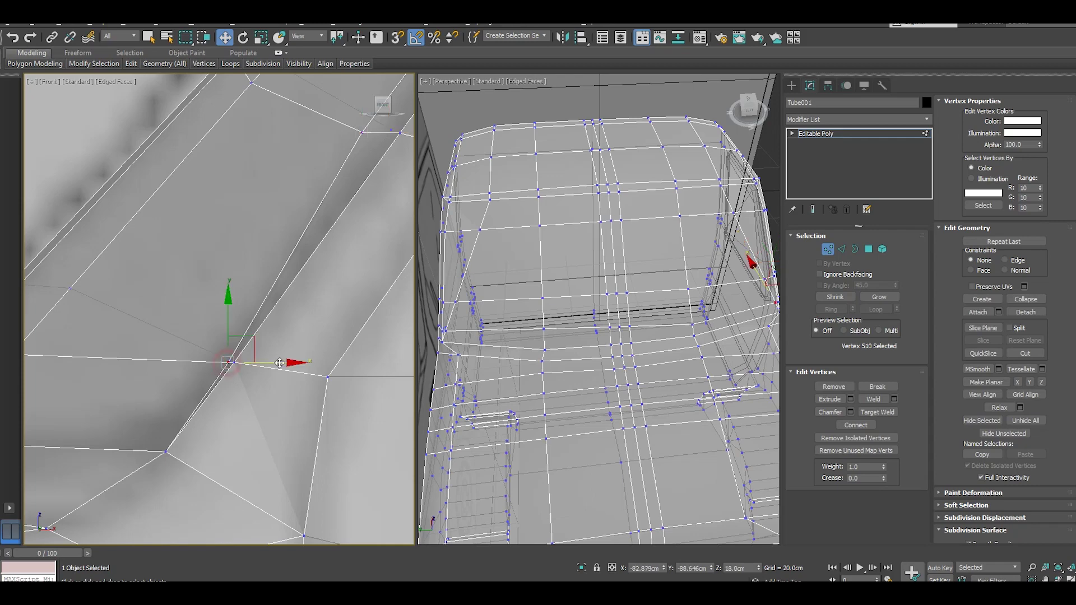
{"action": "left_click_drag", "start_coordinate": [279, 363], "coordinate": [250, 363]}
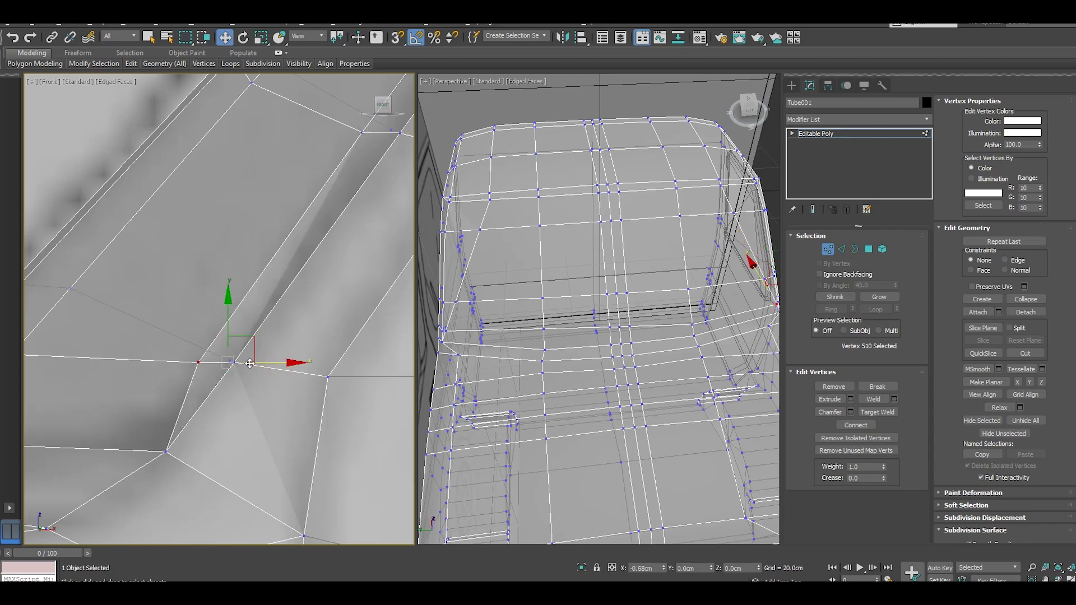
- In Perspective, nudge successive ridge vertices sideways along the sloped front ridge
{"action": "mouse_move", "coordinate": [664, 321]}
{"action": "middle_mouse_down", "text": "alt"}
{"action": "mouse_move", "coordinate": [555, 376]}
{"action": "mouse_move", "coordinate": [705, 286]}
{"action": "mouse_move", "coordinate": [768, 341]}
{"action": "mouse_move", "coordinate": [850, 373]}
{"action": "mouse_move", "coordinate": [851, 402]}
{"action": "middle_mouse_up", "text": "alt"}
{"action": "scroll", "coordinate": [616, 347], "scroll_direction": "up", "scroll_amount": 5}
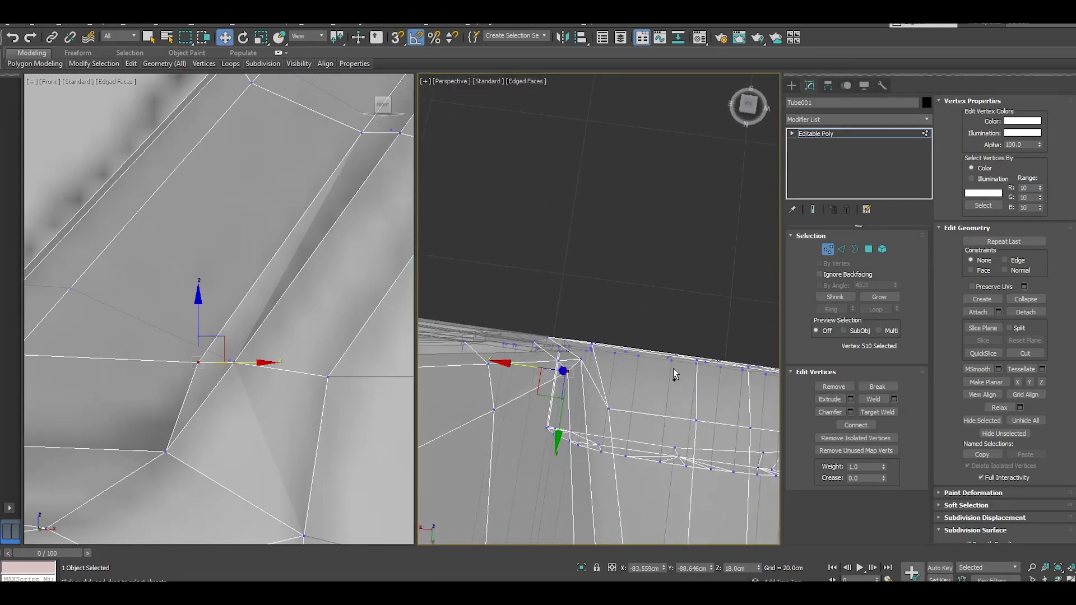
{"action": "mouse_move", "coordinate": [673, 368]}
{"action": "middle_mouse_down", "text": "alt"}
{"action": "mouse_move", "coordinate": [665, 311]}
{"action": "mouse_move", "coordinate": [701, 321]}
{"action": "mouse_move", "coordinate": [604, 366]}
{"action": "mouse_move", "coordinate": [677, 355]}
{"action": "mouse_move", "coordinate": [626, 302]}
{"action": "middle_mouse_up", "text": "alt"}
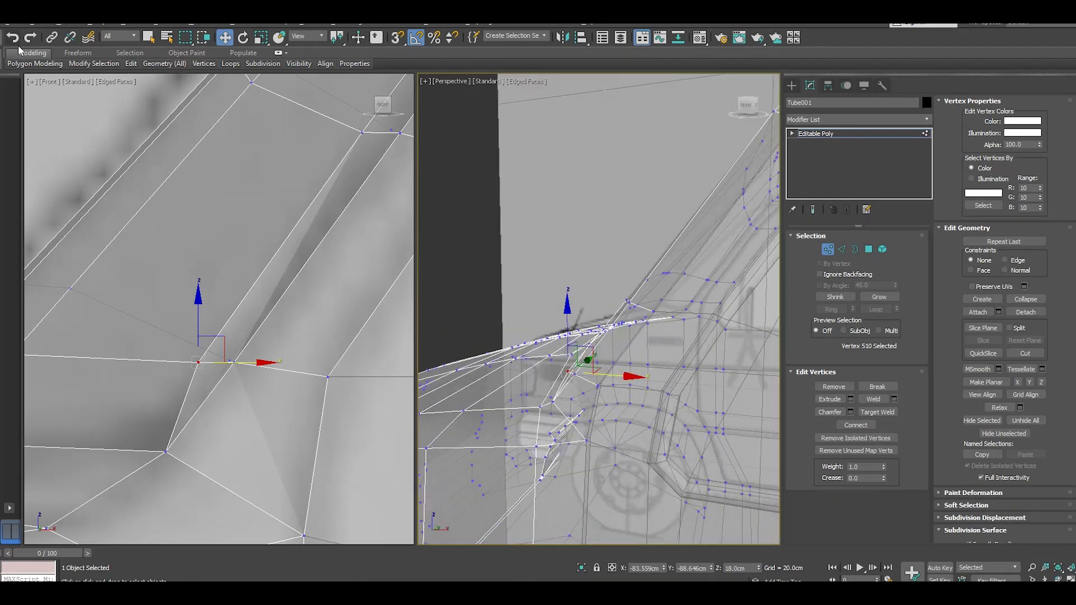
{"action": "left_click_drag", "start_coordinate": [611, 374], "coordinate": [627, 374]}
{"action": "mouse_move", "coordinate": [544, 298]}
{"action": "middle_mouse_down", "text": "alt"}
{"action": "mouse_move", "coordinate": [651, 316]}
{"action": "mouse_move", "coordinate": [690, 295]}
{"action": "mouse_move", "coordinate": [615, 302]}
{"action": "middle_mouse_up", "text": "alt"}
{"action": "left_click", "coordinate": [615, 301]}
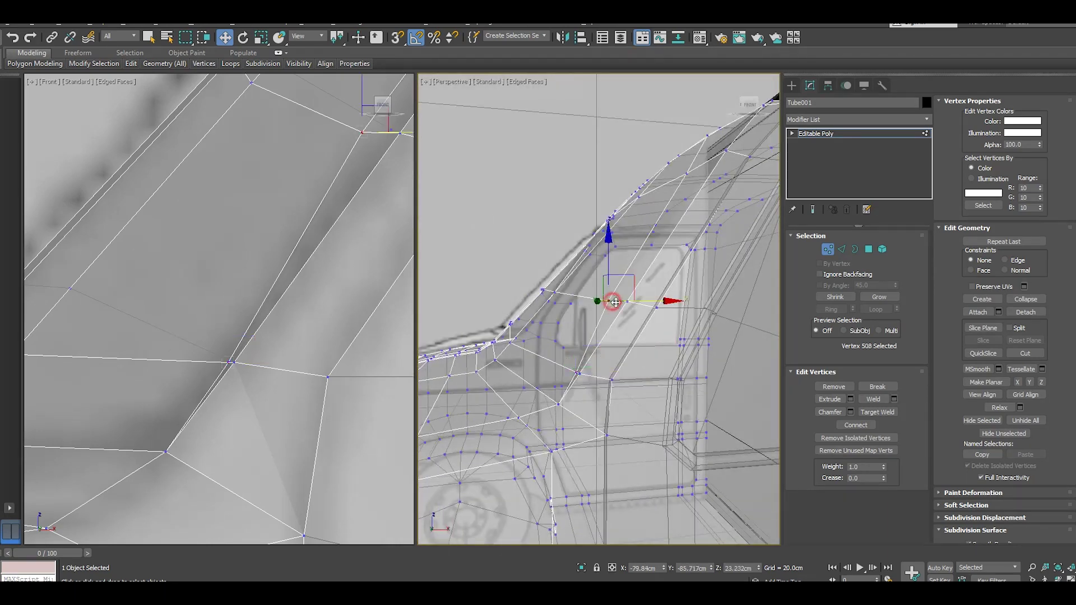
{"action": "left_click_drag", "start_coordinate": [658, 303], "coordinate": [650, 302]}
- Box-select the ridge vertices and shift them left to line up with the window frame
{"action": "scroll", "coordinate": [266, 359], "scroll_direction": "down", "scroll_amount": 3}
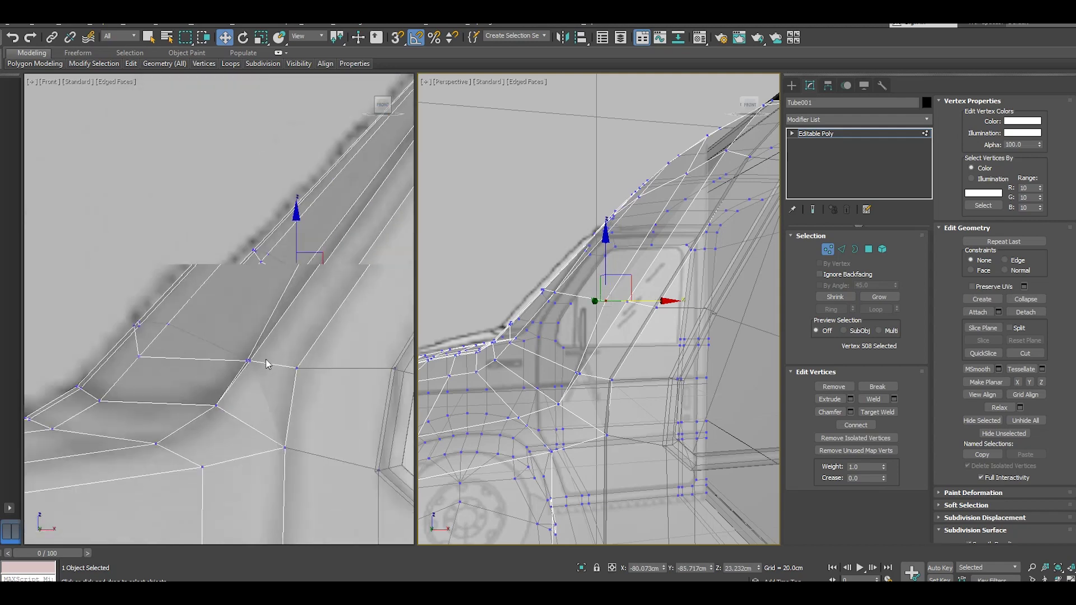
{"action": "scroll", "coordinate": [266, 359], "scroll_direction": "down", "scroll_amount": 3}
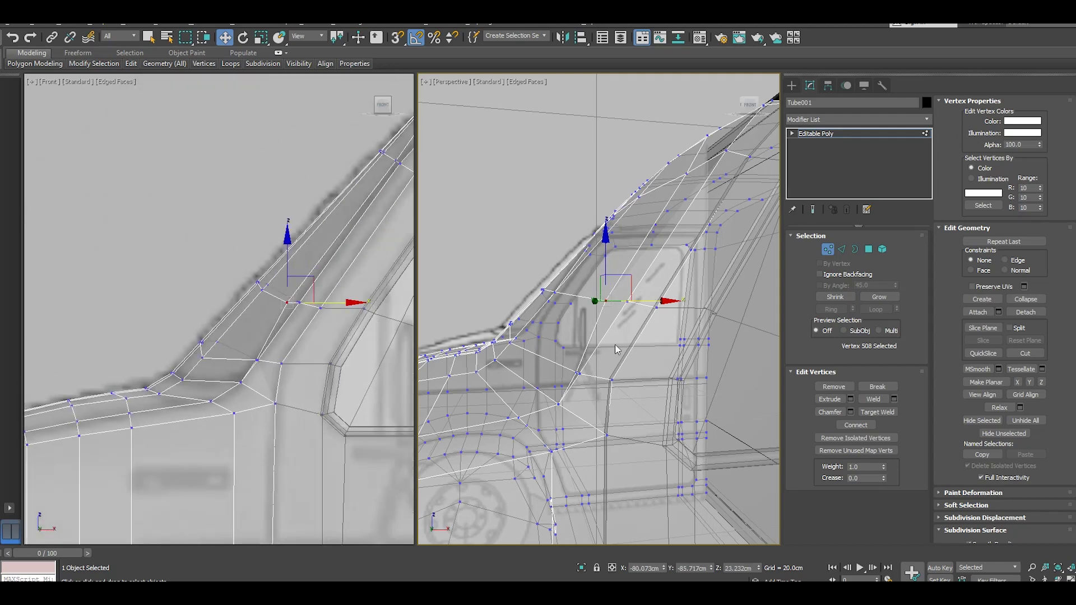
{"action": "left_click", "coordinate": [654, 334]}
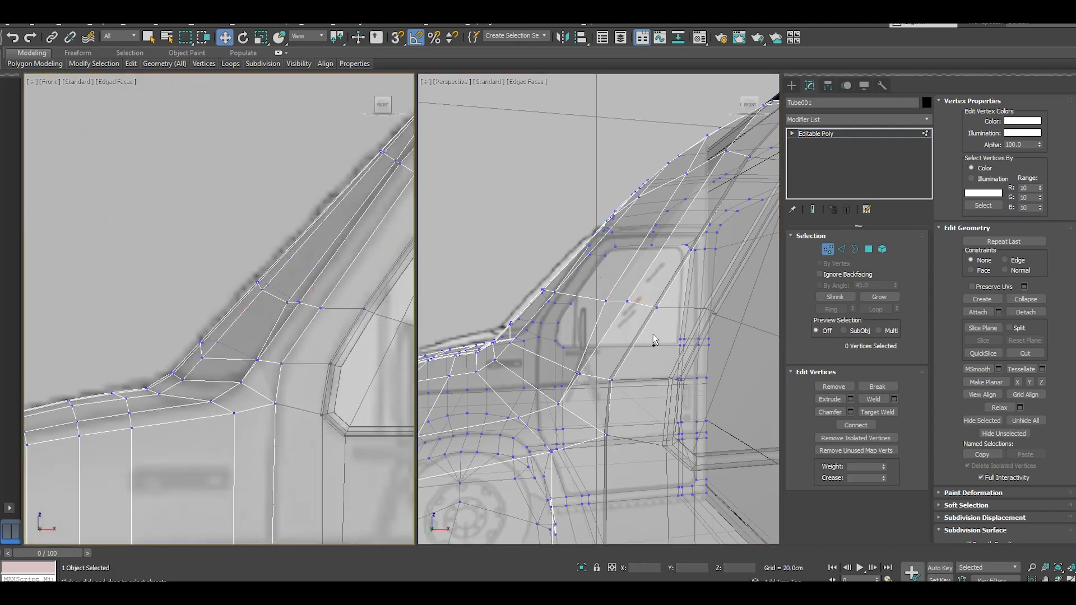
{"action": "mouse_move", "coordinate": [653, 334]}
{"action": "middle_mouse_down", "text": "alt"}
{"action": "mouse_move", "coordinate": [684, 345]}
{"action": "mouse_move", "coordinate": [689, 375]}
{"action": "mouse_move", "coordinate": [417, 321]}
{"action": "middle_mouse_up", "text": "alt"}
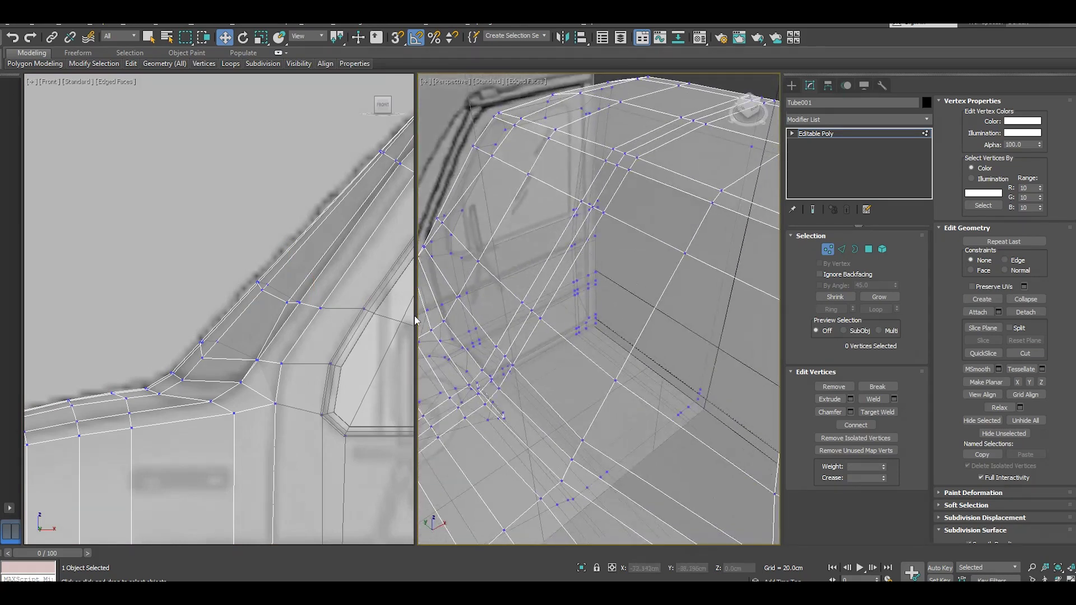
{"action": "middle_click_drag", "start_coordinate": [539, 319], "coordinate": [521, 314], "text": "alt"}
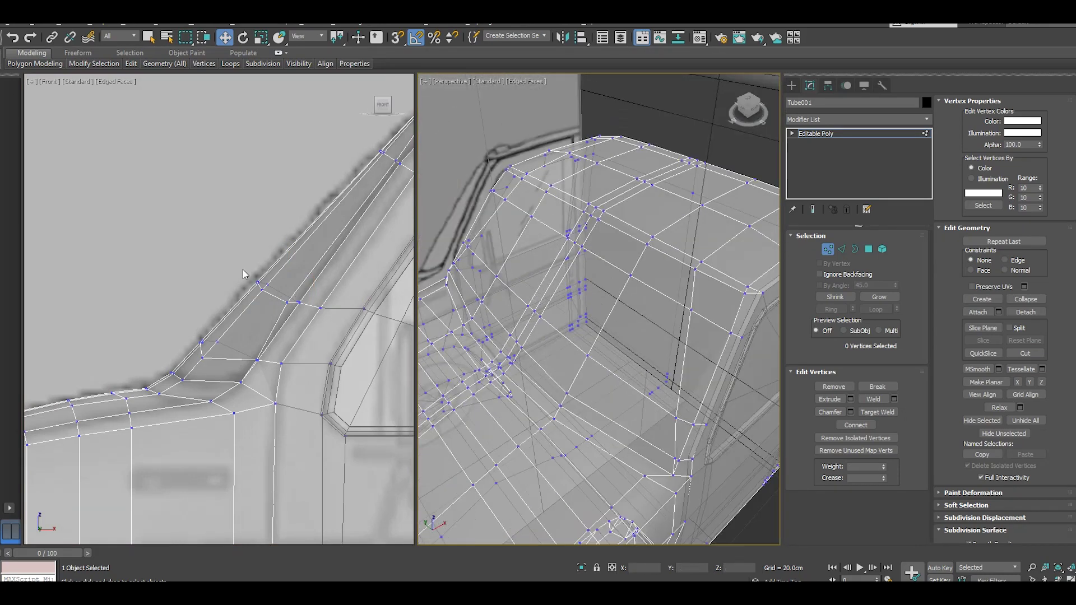
{"action": "mouse_move", "coordinate": [217, 260]}
{"action": "left_mouse_down"}
{"action": "mouse_move", "coordinate": [278, 305]}
{"action": "mouse_move", "coordinate": [297, 285]}
{"action": "left_mouse_up"}
{"action": "mouse_move", "coordinate": [185, 313]}
{"action": "left_mouse_down"}
{"action": "mouse_move", "coordinate": [226, 370]}
{"action": "mouse_move", "coordinate": [244, 349]}
{"action": "left_mouse_up"}
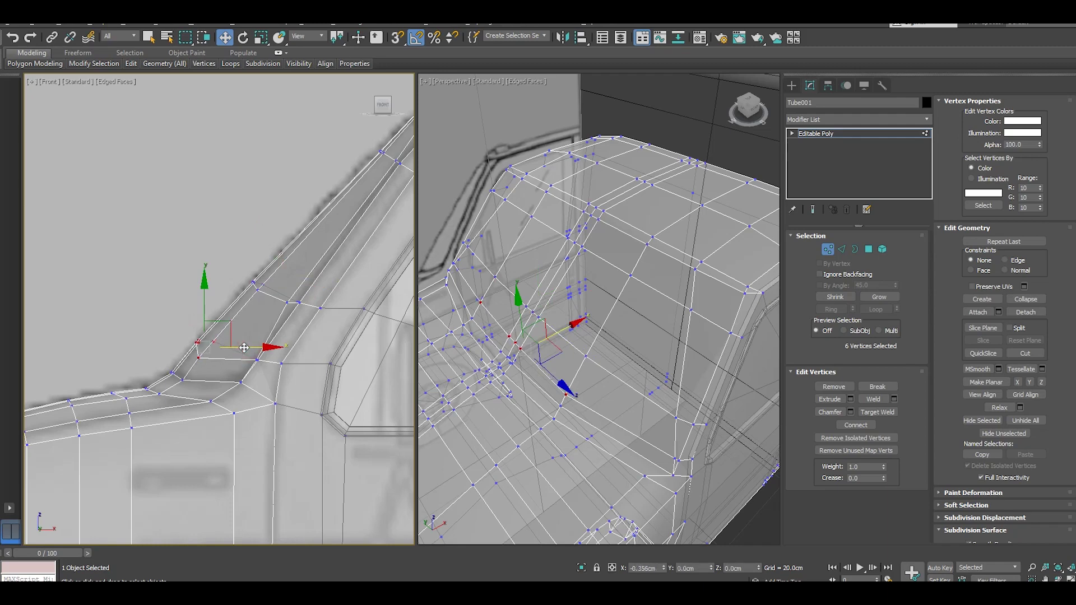
{"action": "middle_click_drag", "start_coordinate": [356, 187], "coordinate": [283, 250]}
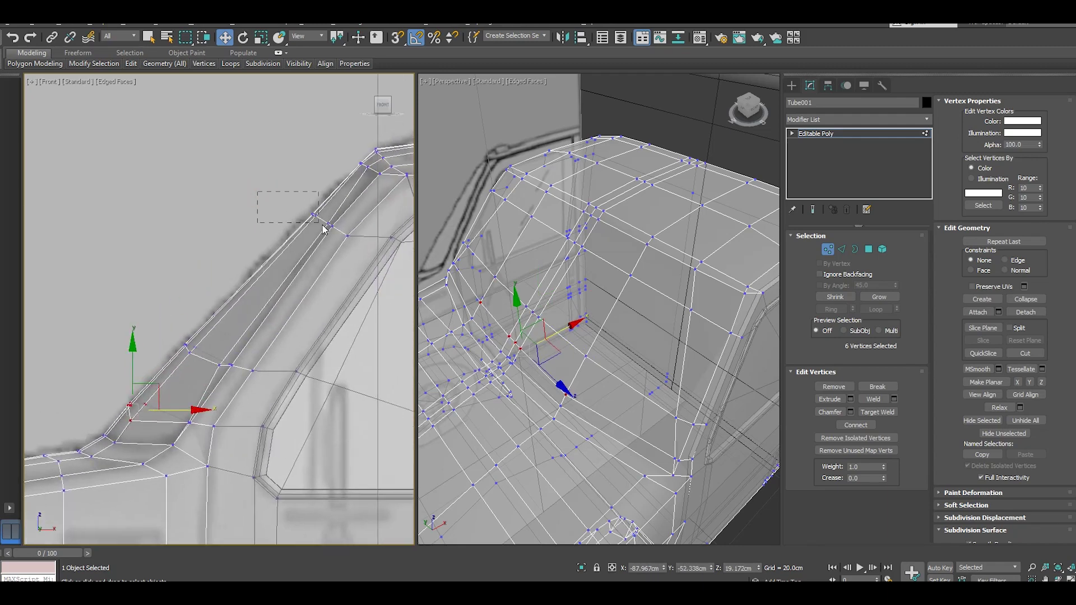
{"action": "mouse_move", "coordinate": [290, 217]}
{"action": "left_mouse_down"}
{"action": "mouse_move", "coordinate": [323, 228]}
{"action": "mouse_move", "coordinate": [349, 218]}
{"action": "left_mouse_up"}
- Orbit and zoom out to view the whole truck, cab and cargo box
{"action": "mouse_move", "coordinate": [511, 320]}
{"action": "middle_mouse_down", "text": "alt"}
{"action": "mouse_move", "coordinate": [521, 303]}
{"action": "mouse_move", "coordinate": [513, 352]}
{"action": "middle_mouse_up", "text": "alt"}
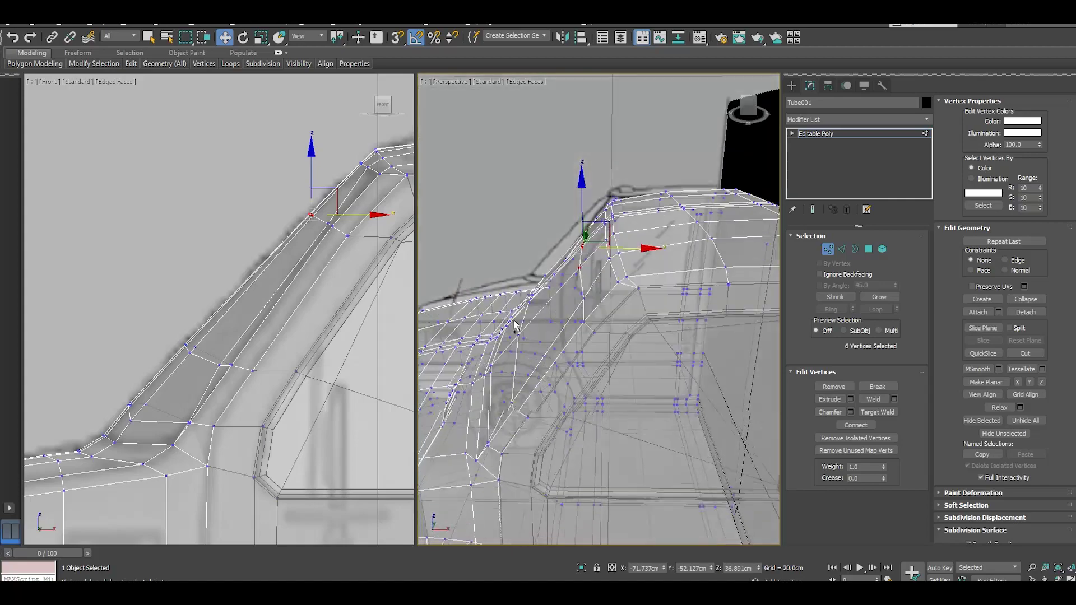
{"action": "scroll", "coordinate": [538, 330], "scroll_direction": "down", "scroll_amount": 3}
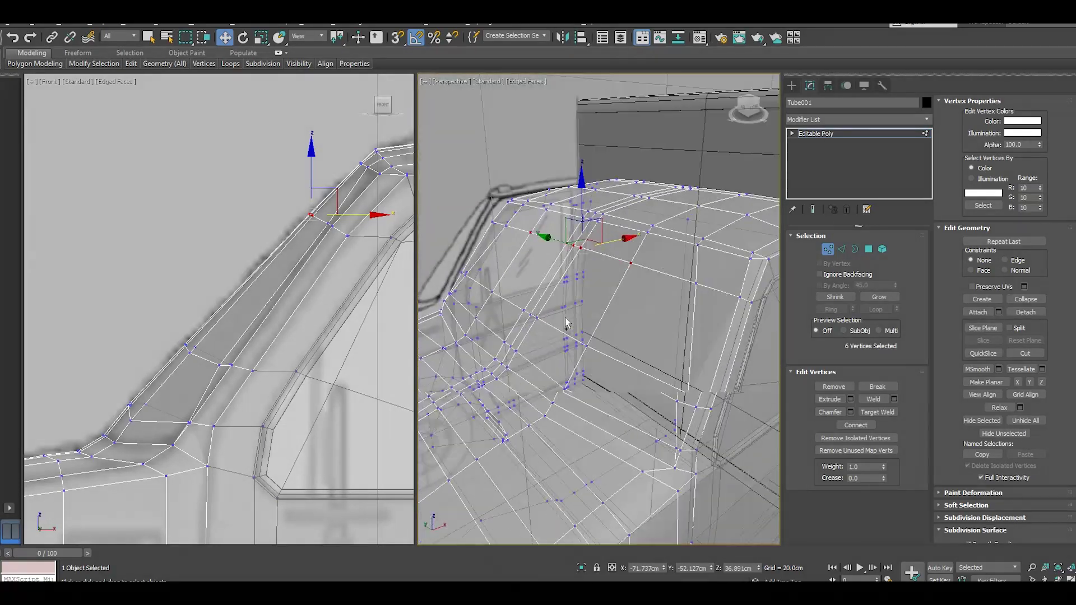
{"action": "scroll", "coordinate": [560, 313], "scroll_direction": "down", "scroll_amount": 1}
{"action": "scroll", "coordinate": [589, 291], "scroll_direction": "down", "scroll_amount": 3}
{"action": "scroll", "coordinate": [607, 285], "scroll_direction": "down", "scroll_amount": 2}
{"action": "mouse_move", "coordinate": [606, 285]}
{"action": "middle_mouse_down", "text": "alt"}
{"action": "mouse_move", "coordinate": [592, 312]}
{"action": "mouse_move", "coordinate": [599, 386]}
{"action": "middle_mouse_up", "text": "alt"}
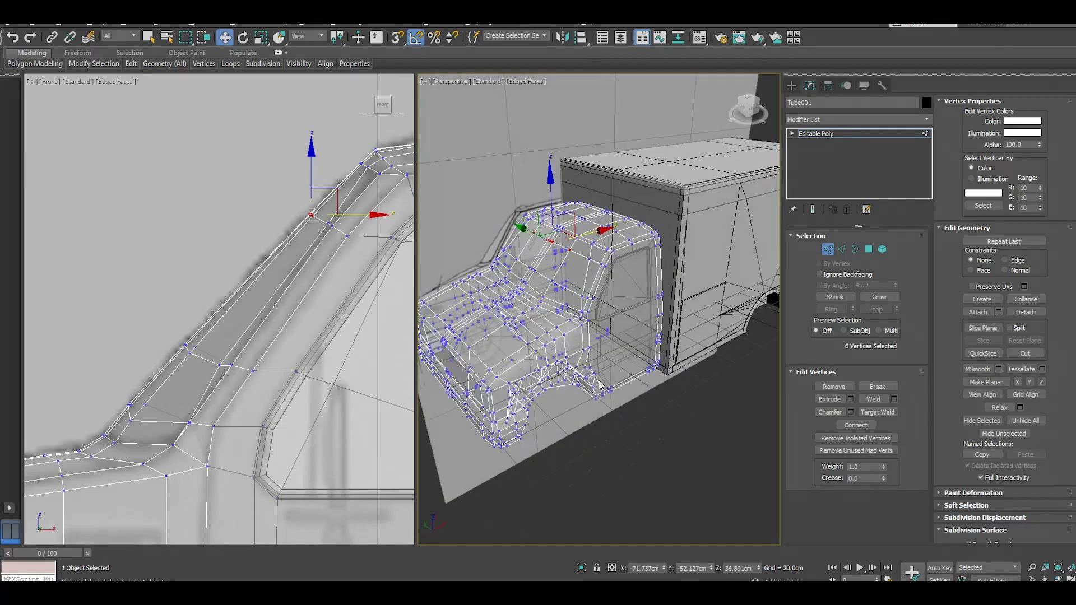
{"action": "middle_click_drag", "start_coordinate": [647, 436], "coordinate": [621, 428], "text": "alt"}
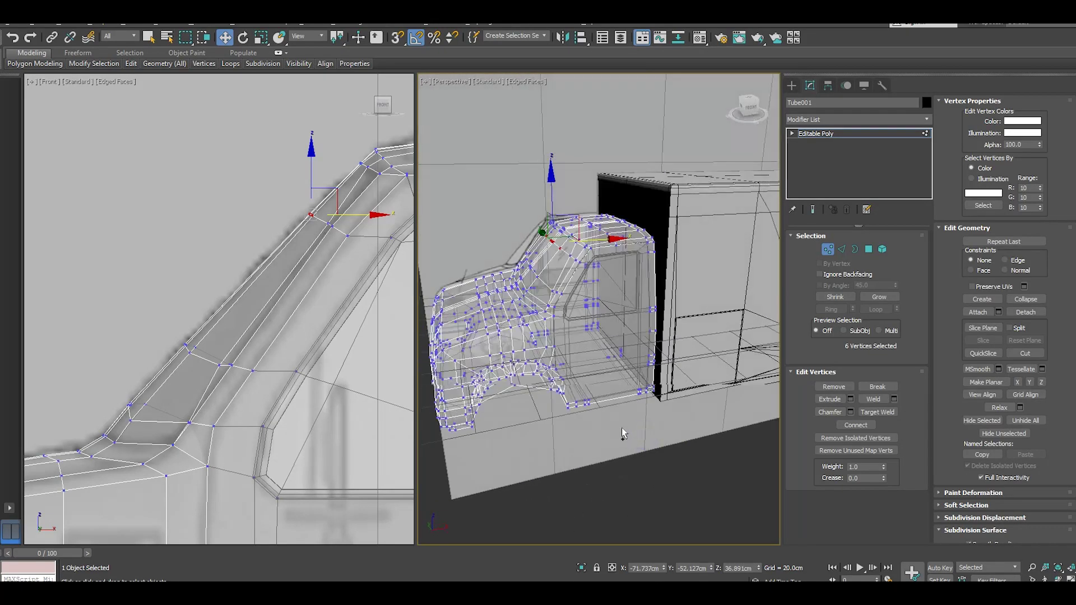
- At Border level, select the grille opening's border and Cap it with one face
{"action": "left_click", "coordinate": [823, 134]}
{"action": "middle_click_drag", "start_coordinate": [644, 348], "coordinate": [691, 341], "text": "alt"}
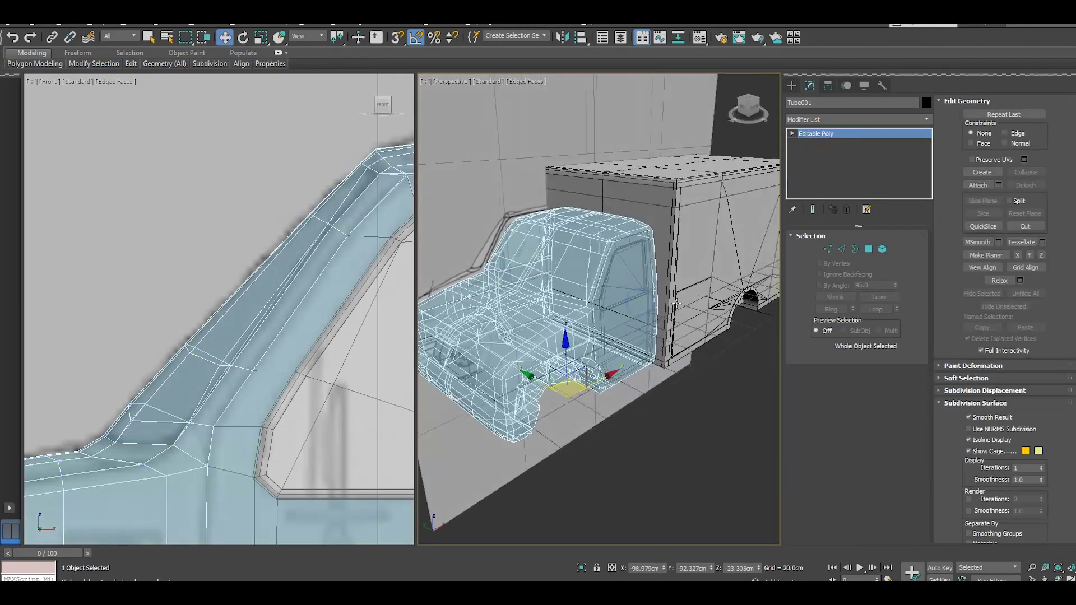
{"action": "left_click", "coordinate": [692, 421]}
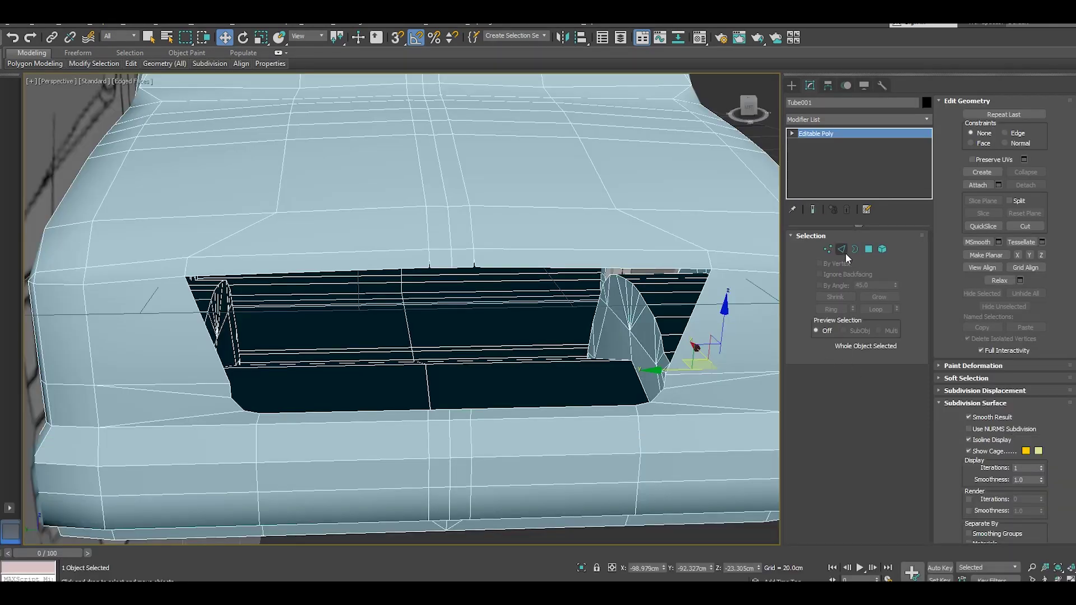
{"action": "left_click", "coordinate": [854, 249]}
{"action": "left_click", "coordinate": [605, 404]}
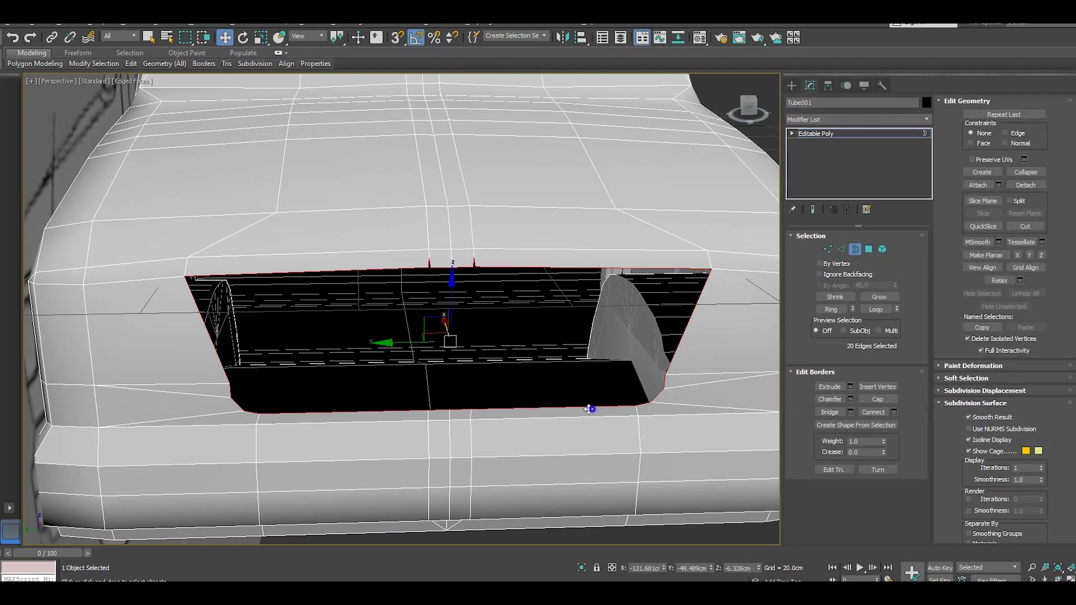
{"action": "middle_click_drag", "start_coordinate": [594, 405], "coordinate": [558, 412], "text": "alt"}
{"action": "left_click", "coordinate": [876, 402]}
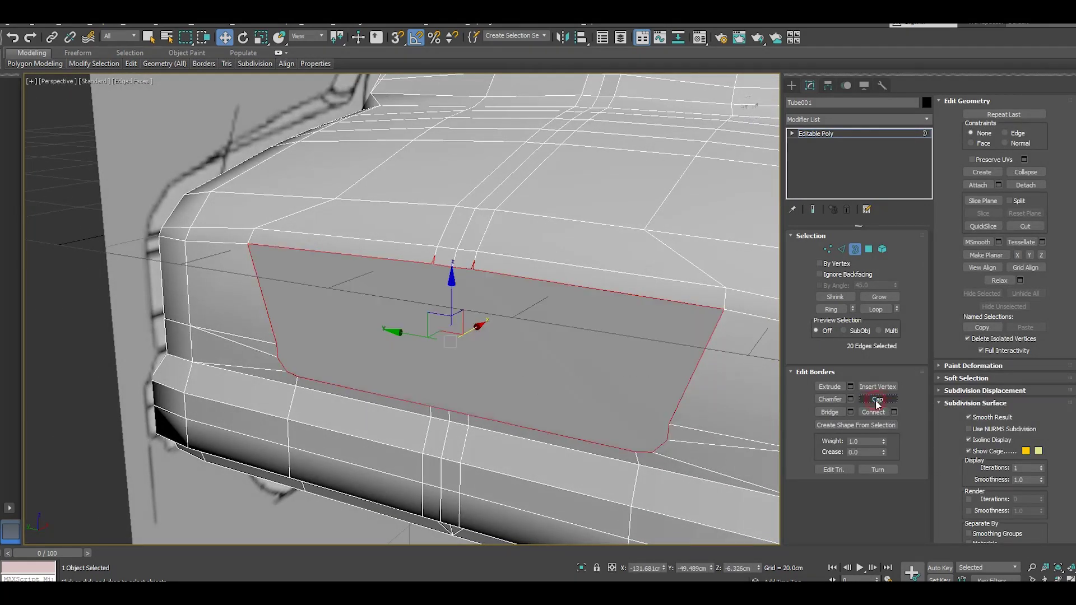
{"action": "left_click", "coordinate": [487, 311]}
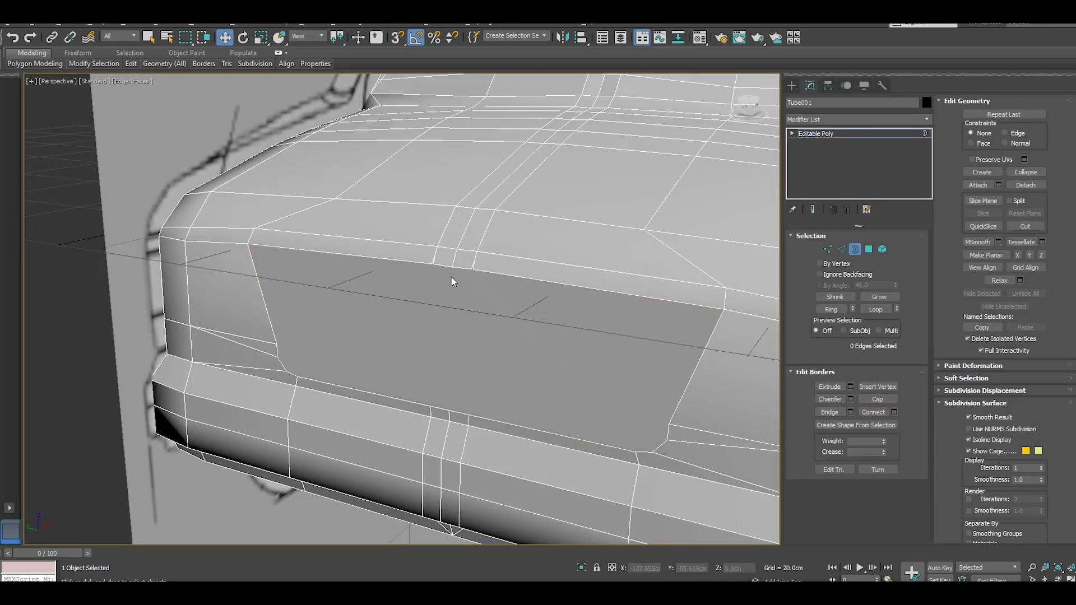
{"action": "scroll", "coordinate": [465, 261], "scroll_direction": "up", "scroll_amount": 3}
{"action": "scroll", "coordinate": [467, 261], "scroll_direction": "up", "scroll_amount": 3}
{"action": "scroll", "coordinate": [468, 262], "scroll_direction": "up", "scroll_amount": 2}
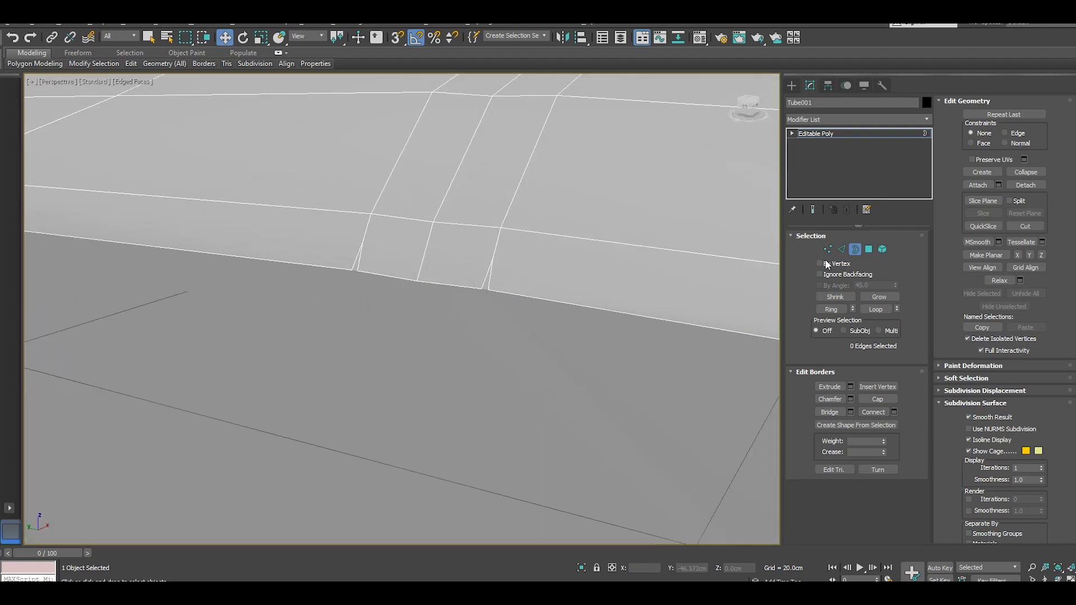
- Target-weld the stray hood-front vertex onto its neighbour
{"action": "left_click", "coordinate": [827, 249]}
{"action": "right_click", "coordinate": [574, 285]}
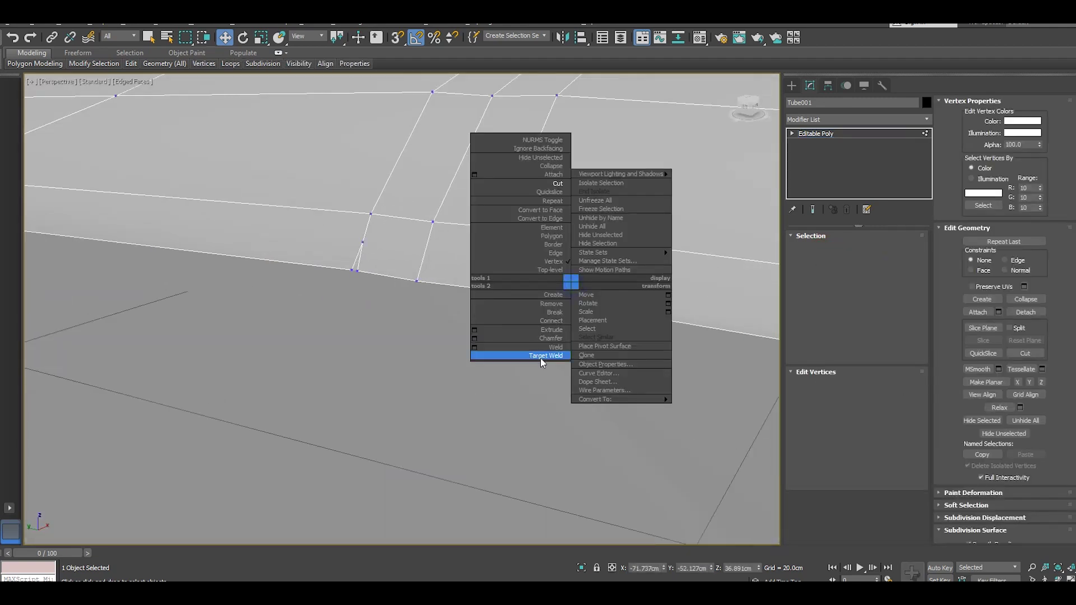
{"action": "left_click", "coordinate": [539, 357]}
{"action": "left_click", "coordinate": [490, 291]}
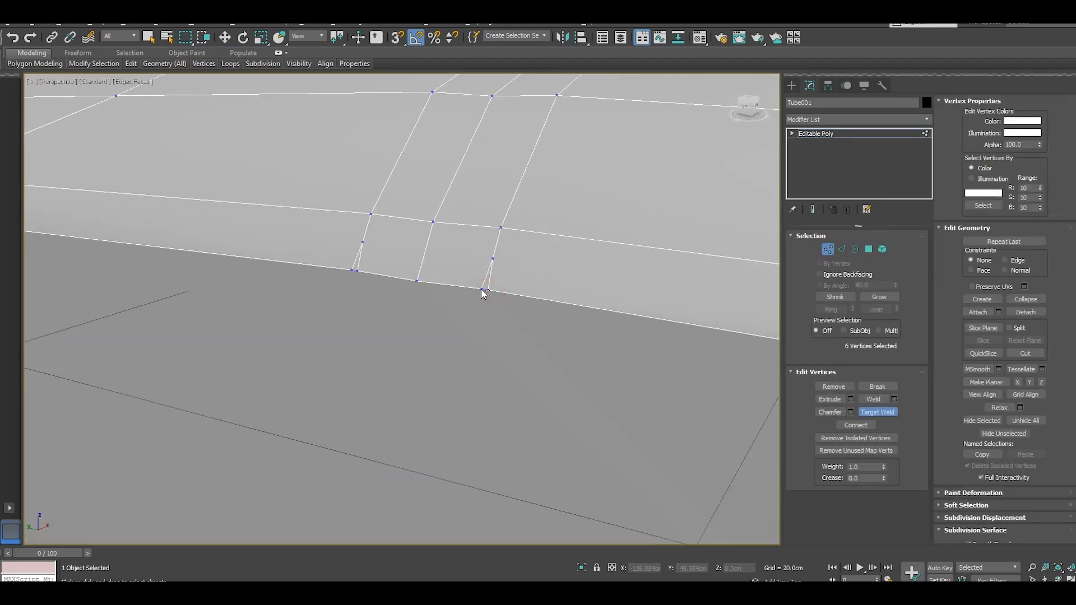
- Shift the lone hood-edge vertex along Y and delete stray panel vertices, undoing one deletion
{"action": "key", "text": "w"}
{"action": "scroll", "coordinate": [487, 293], "scroll_direction": "up", "scroll_amount": 2}
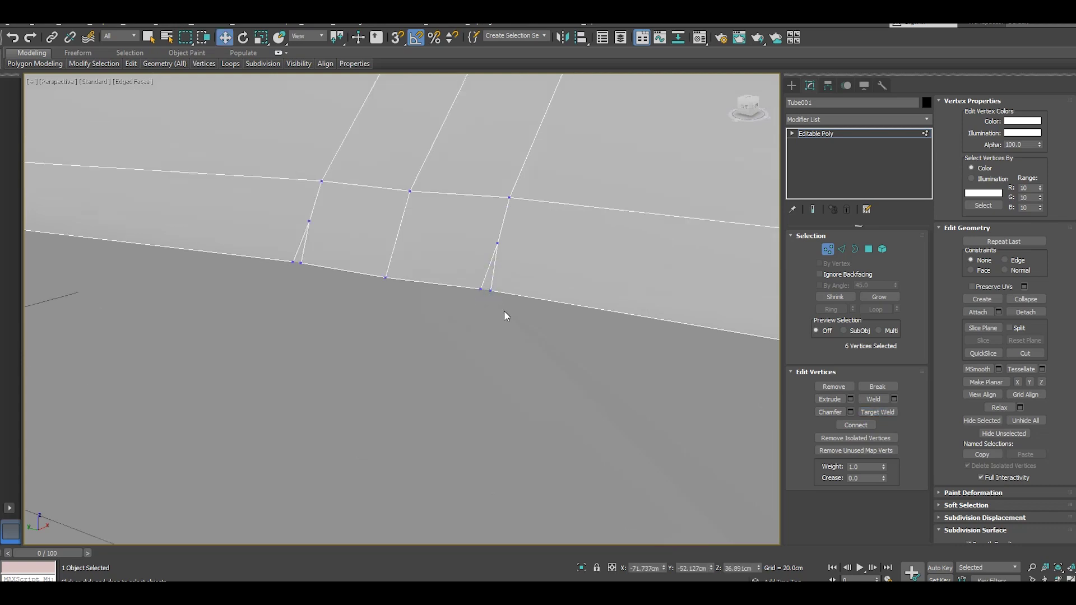
{"action": "left_click", "coordinate": [481, 291]}
{"action": "left_click_drag", "start_coordinate": [441, 285], "coordinate": [442, 286]}
{"action": "left_click", "coordinate": [497, 244]}
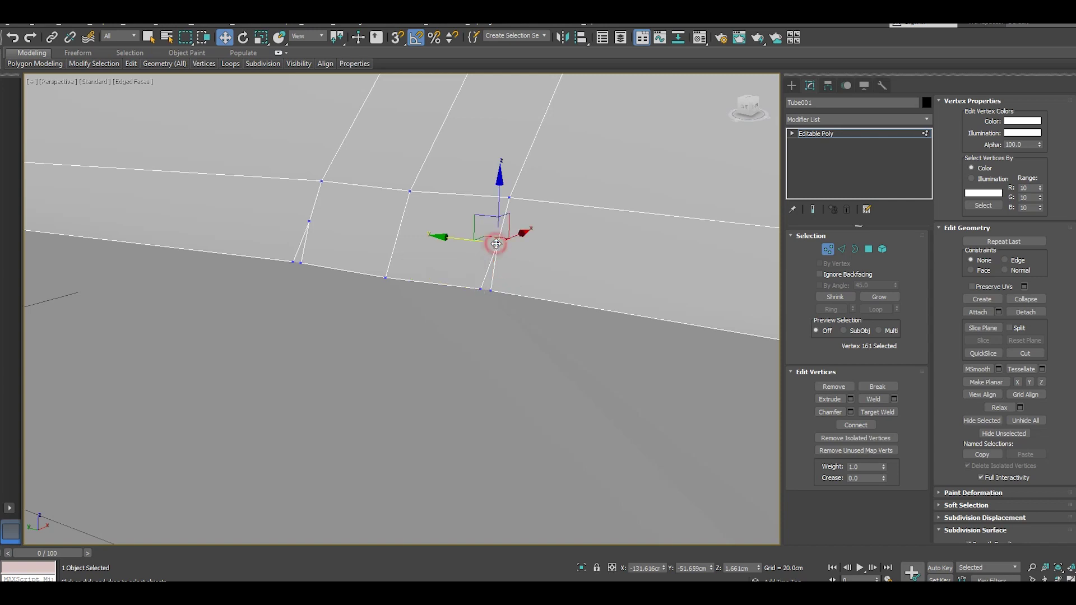
{"action": "key", "text": "Delete"}
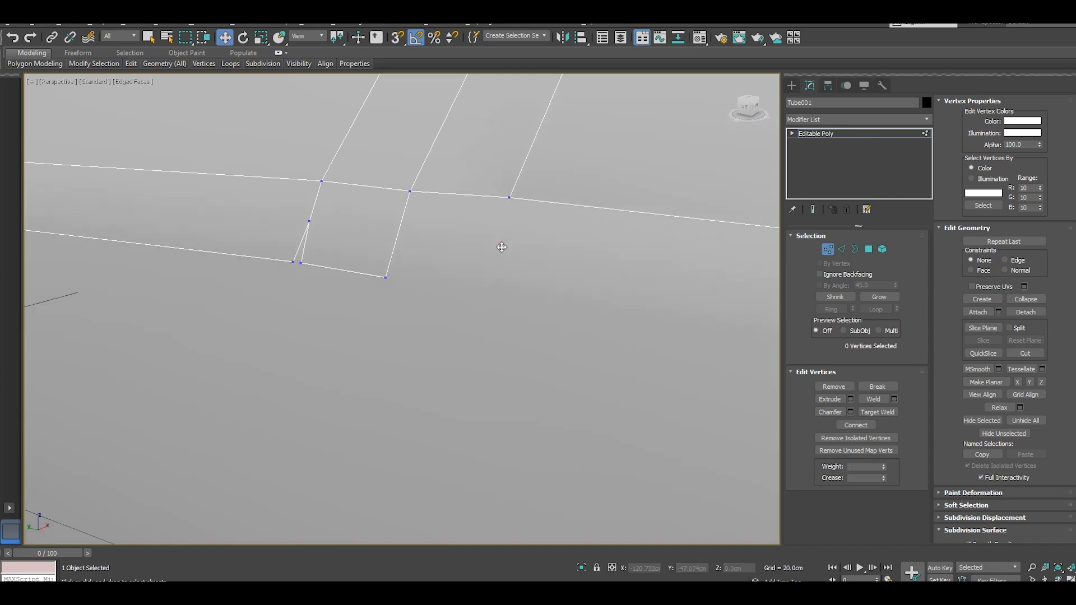
{"action": "scroll", "coordinate": [312, 246], "scroll_direction": "down", "scroll_amount": 1}
{"action": "scroll", "coordinate": [319, 242], "scroll_direction": "down", "scroll_amount": 4}
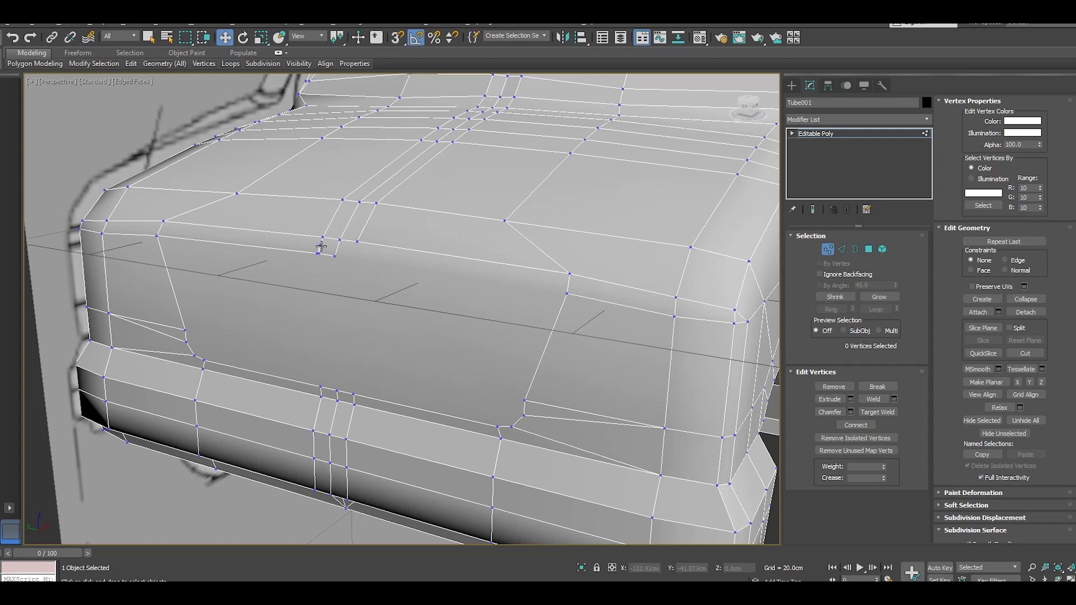
{"action": "left_click", "coordinate": [321, 246]}
{"action": "key", "text": "Delete"}
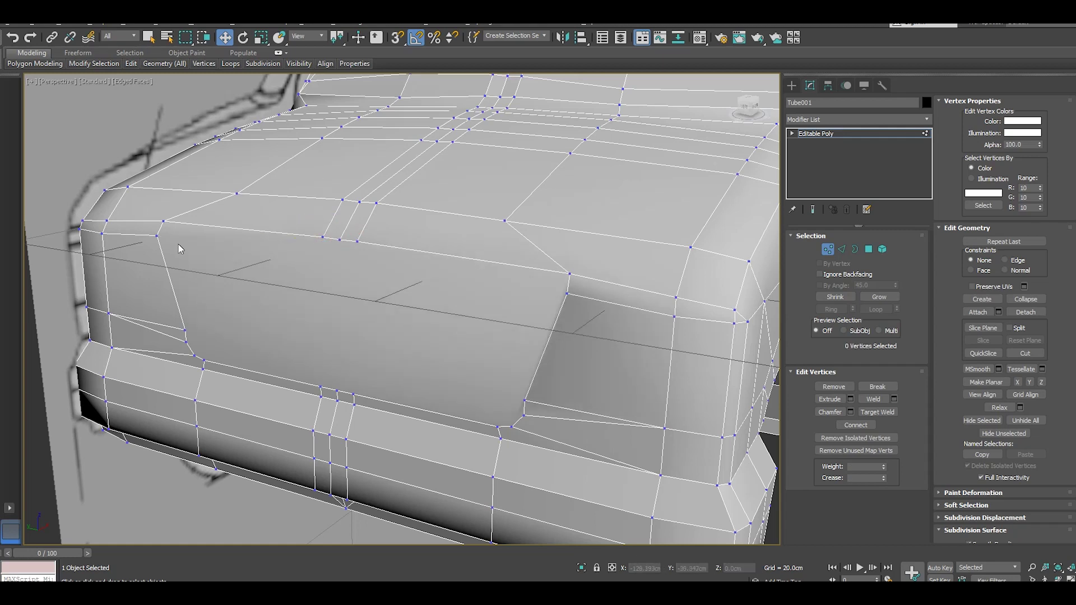
{"action": "left_click", "coordinate": [158, 236]}
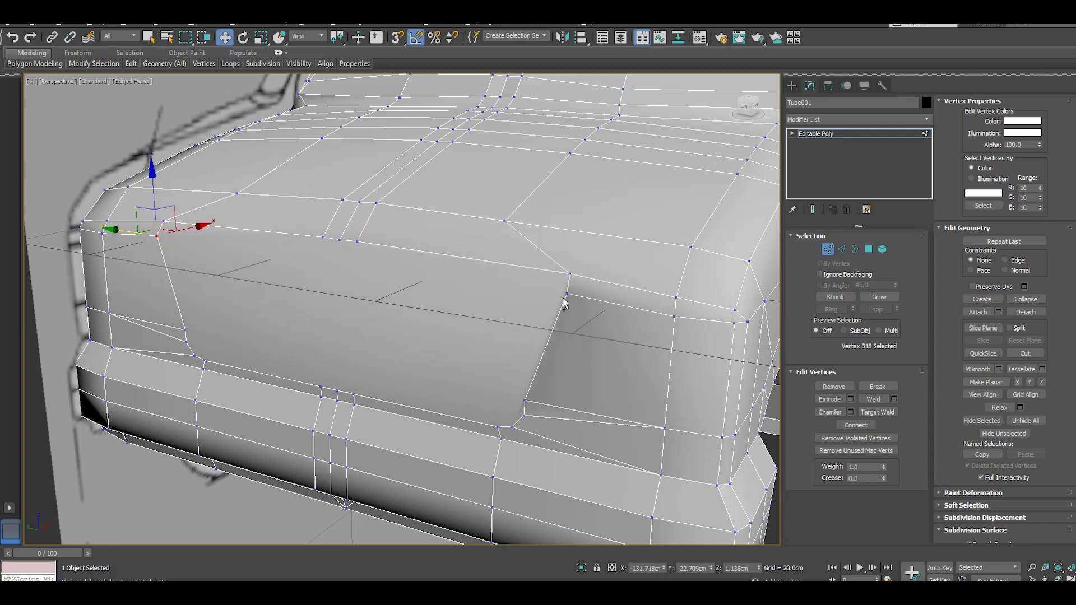
{"action": "left_click", "coordinate": [9, 42]}
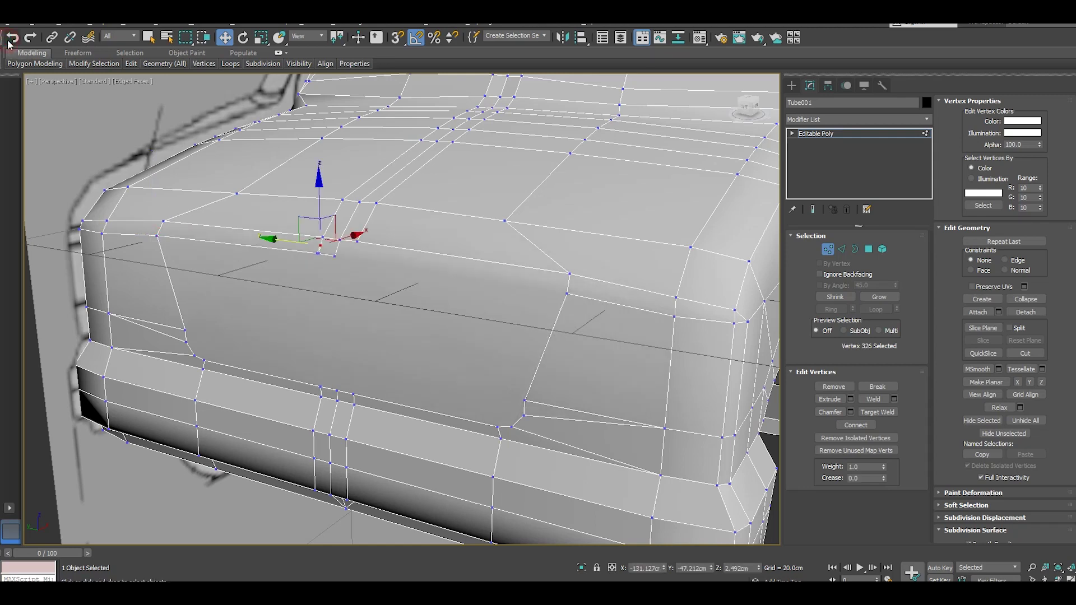
- Connect the hood-front vertices with new edges and remove the leftover crease vertex
{"action": "left_click", "coordinate": [333, 256]}
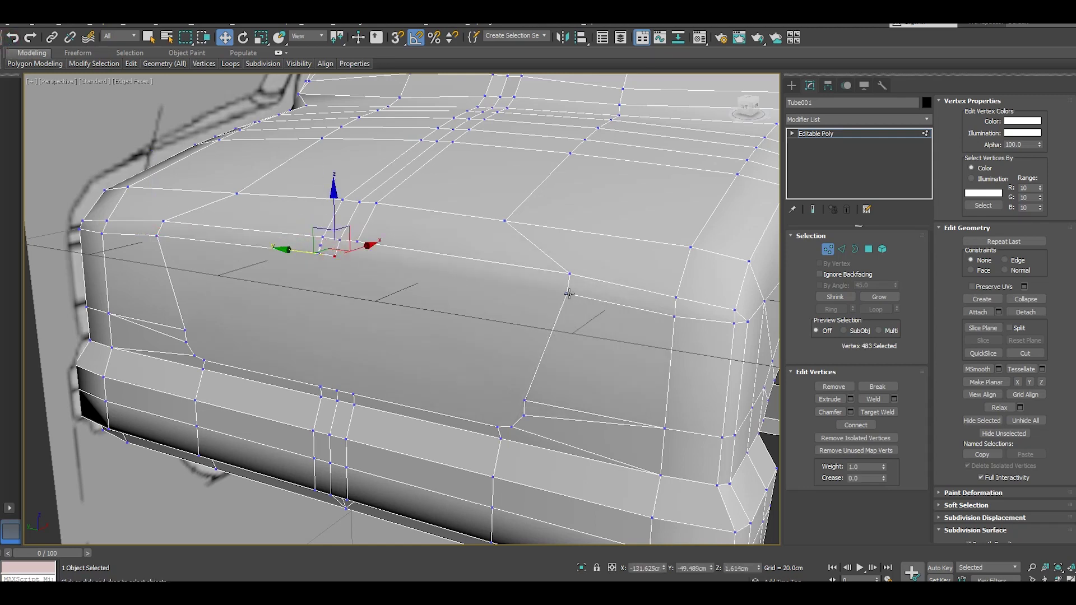
{"action": "left_click", "coordinate": [568, 293], "text": "ctrl"}
{"action": "left_click", "coordinate": [856, 425]}
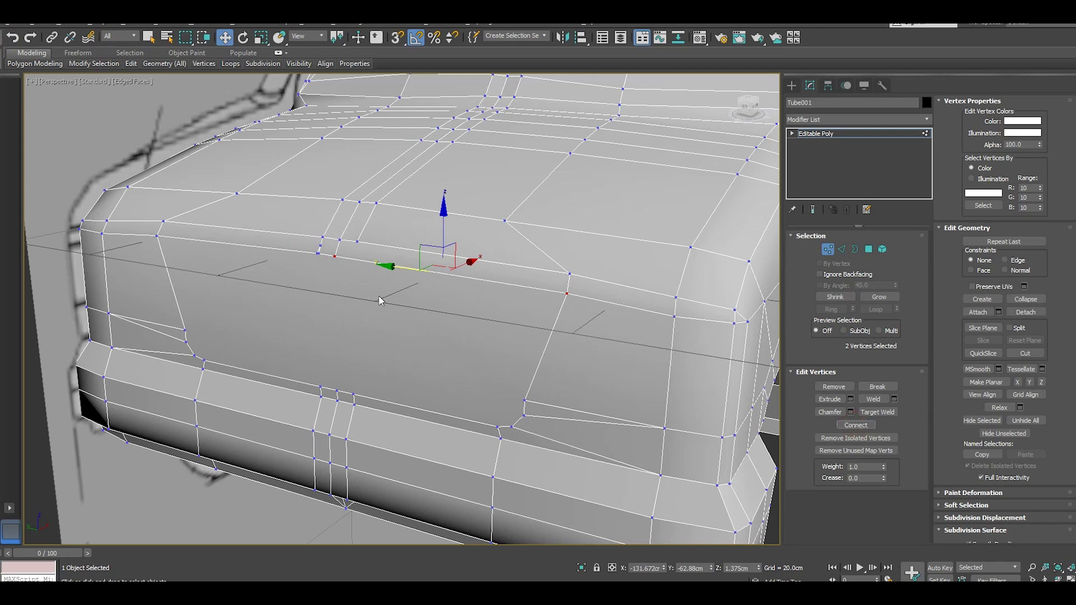
{"action": "left_click", "coordinate": [320, 251]}
{"action": "key", "text": "BackSpace"}
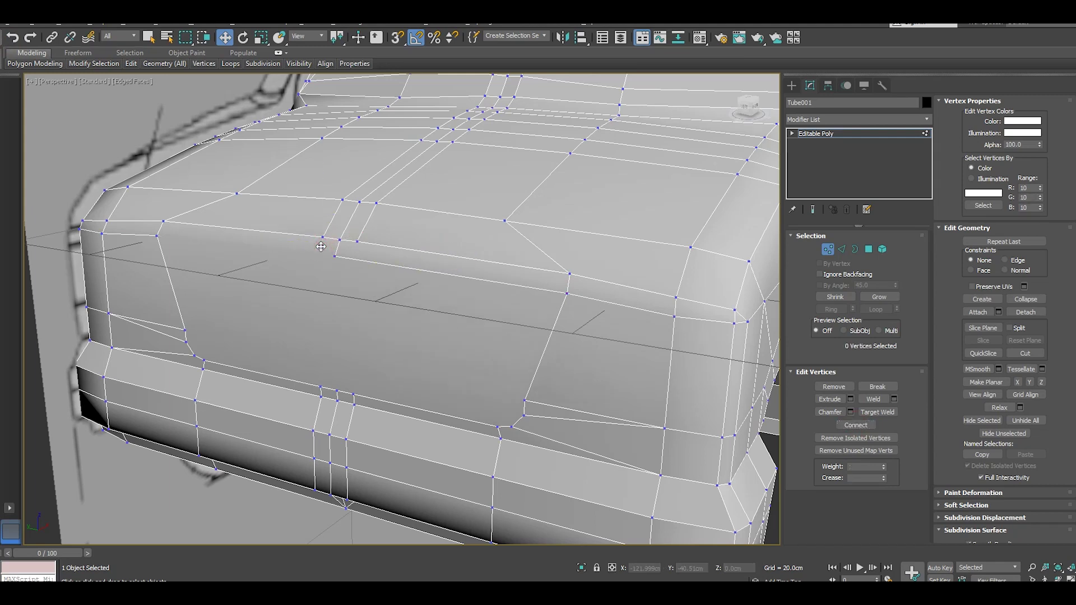
{"action": "left_click", "coordinate": [331, 256]}
{"action": "left_click", "coordinate": [154, 235], "text": "ctrl"}
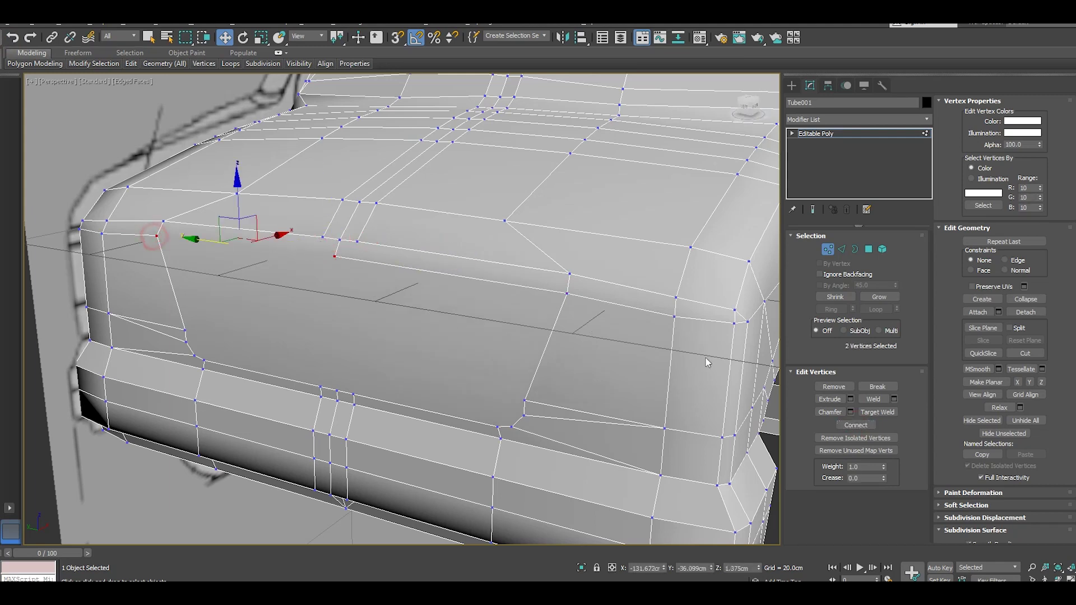
{"action": "left_click", "coordinate": [856, 425]}
{"action": "left_click", "coordinate": [340, 303]}
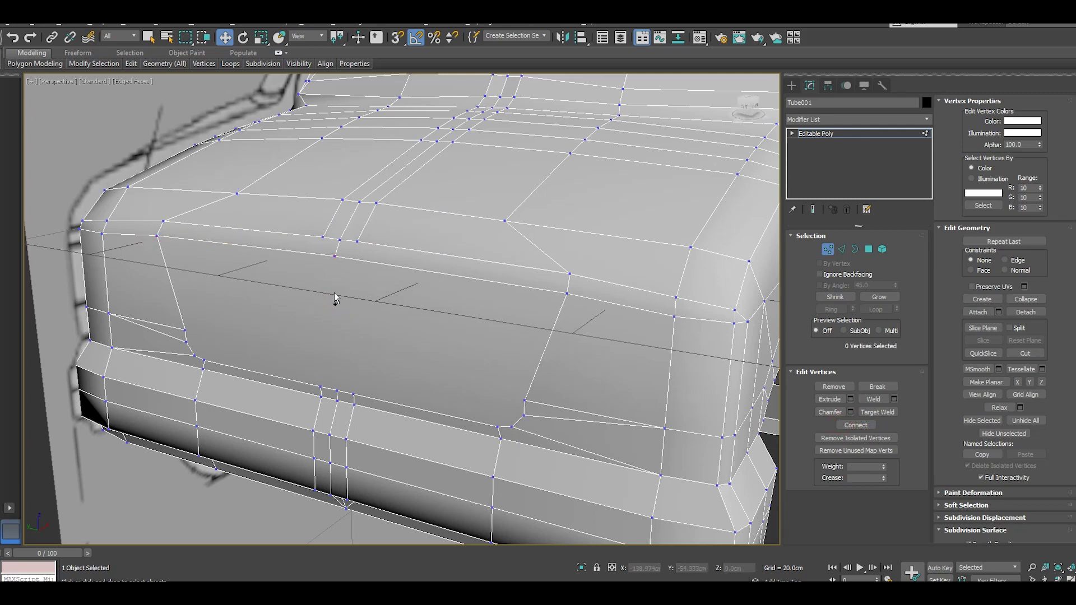
- Orbit and zoom around the hood to view the whole truck again
{"action": "middle_click_drag", "start_coordinate": [334, 293], "coordinate": [344, 295], "text": "alt"}
{"action": "middle_click_drag", "start_coordinate": [484, 349], "coordinate": [433, 357], "text": "alt"}
{"action": "scroll", "coordinate": [428, 287], "scroll_direction": "down", "scroll_amount": 1}
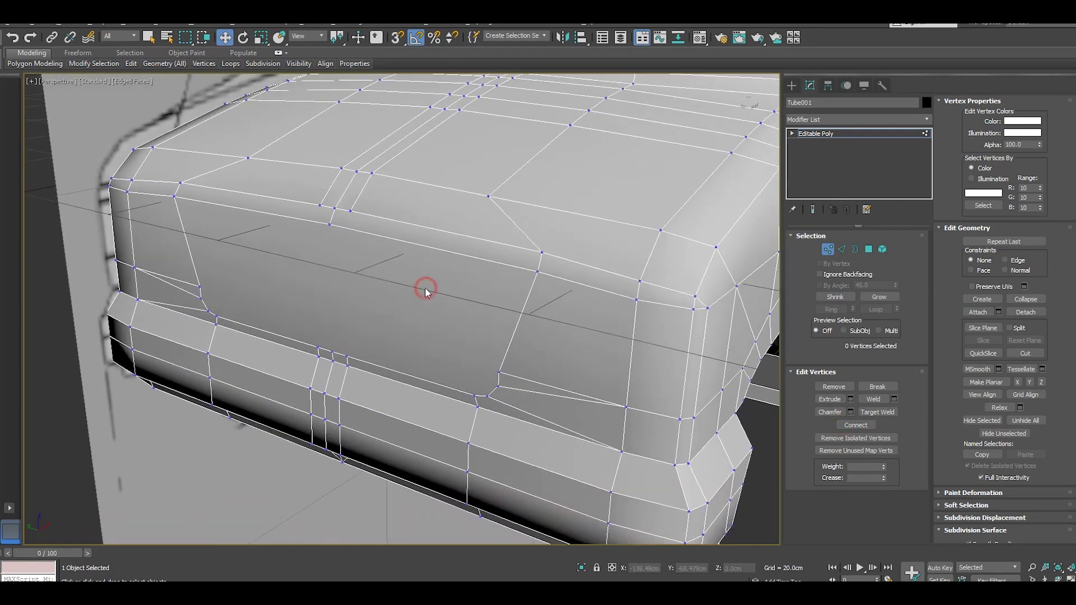
{"action": "scroll", "coordinate": [425, 295], "scroll_direction": "down", "scroll_amount": 3}
{"action": "scroll", "coordinate": [379, 385], "scroll_direction": "down", "scroll_amount": 3}
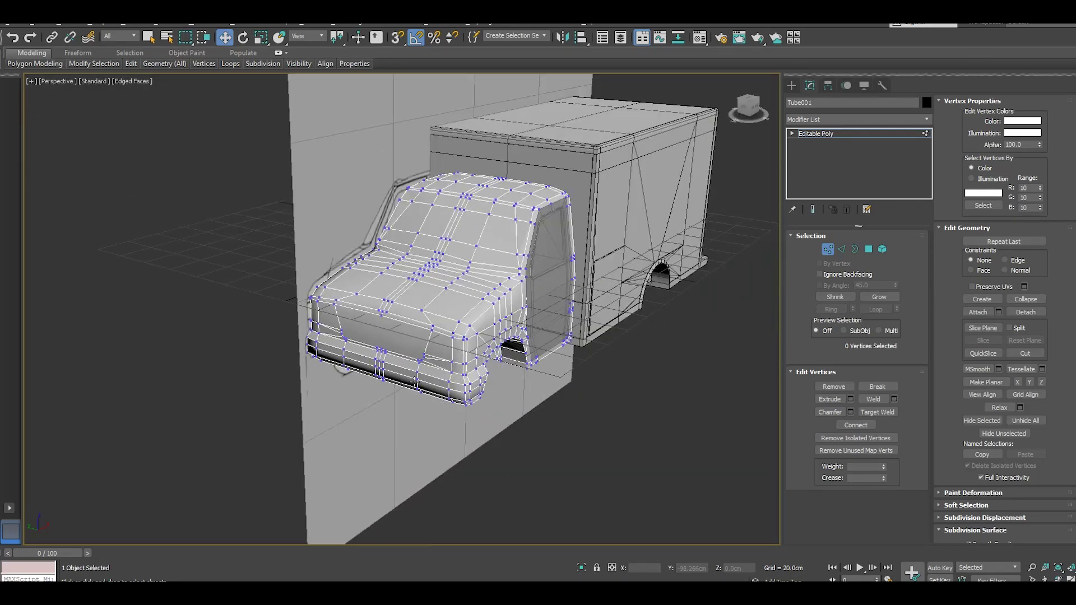
{"action": "middle_click_drag", "start_coordinate": [370, 387], "coordinate": [392, 387], "text": "alt"}
{"action": "scroll", "coordinate": [428, 308], "scroll_direction": "up", "scroll_amount": 3}
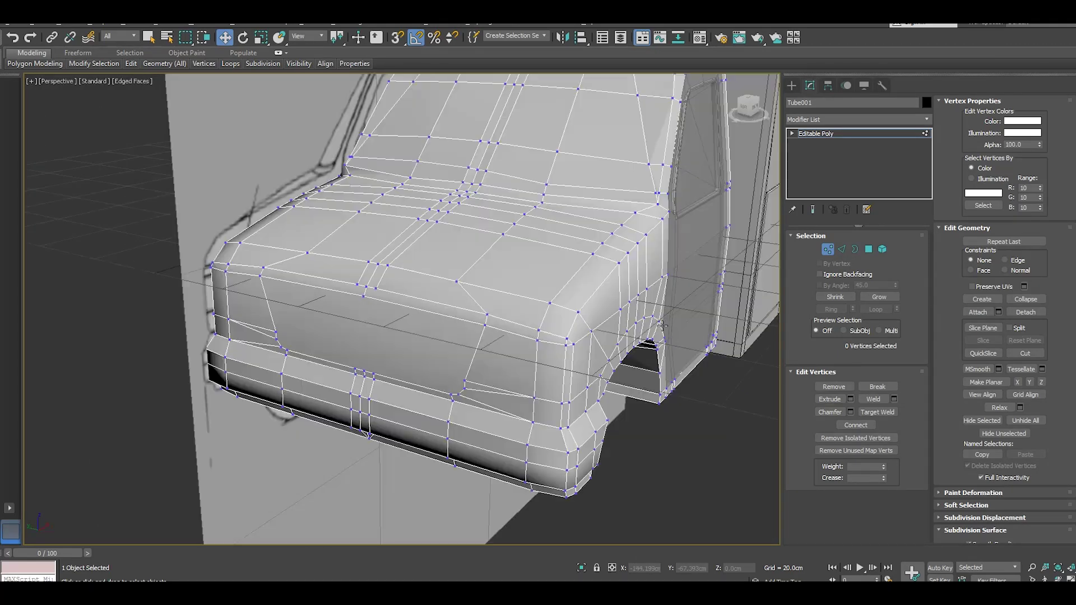
- At Polygon level, select the large grille polygon and preview an Inset on it
{"action": "left_click", "coordinate": [865, 251]}
{"action": "left_click", "coordinate": [402, 127]}
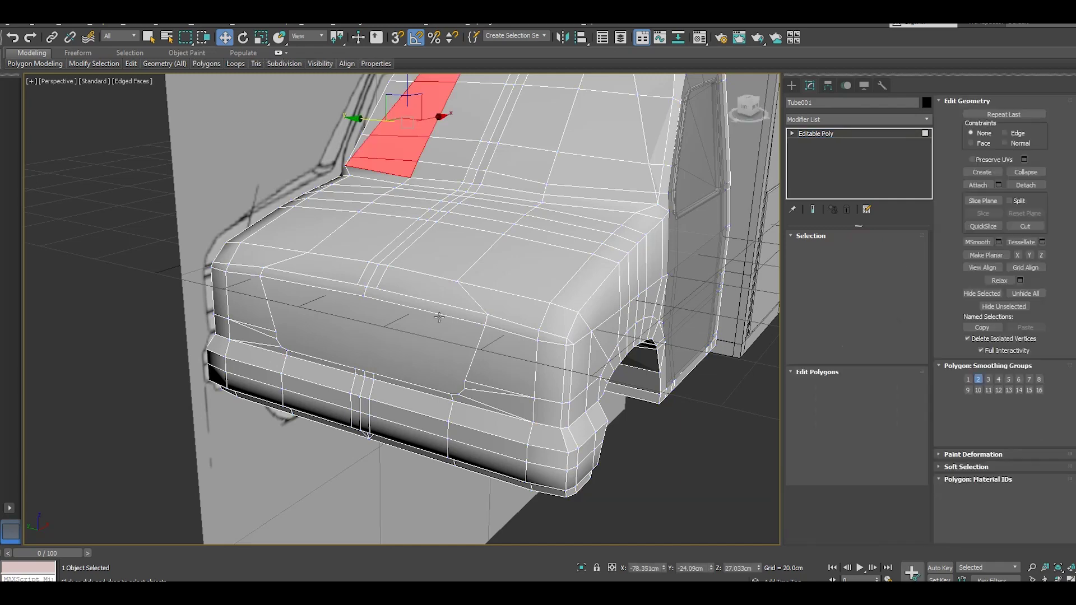
{"action": "left_click", "coordinate": [423, 328]}
{"action": "scroll", "coordinate": [421, 329], "scroll_direction": "up", "scroll_amount": 2}
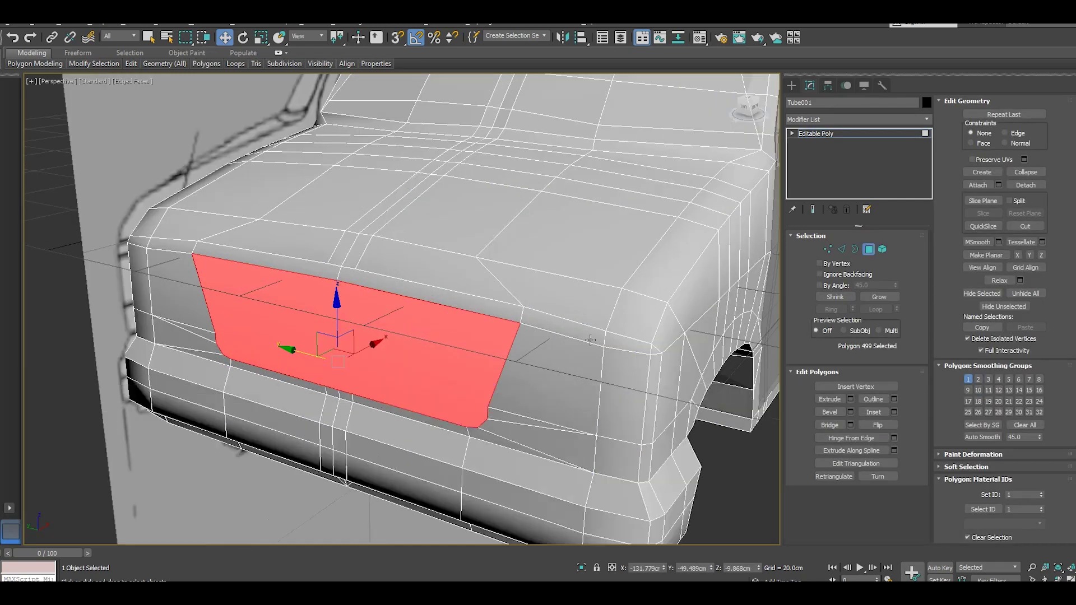
{"action": "left_click", "coordinate": [895, 413]}
{"action": "middle_click_drag", "start_coordinate": [478, 372], "coordinate": [489, 368], "text": "alt"}
{"action": "middle_click_drag", "start_coordinate": [415, 334], "coordinate": [441, 322], "text": "alt"}
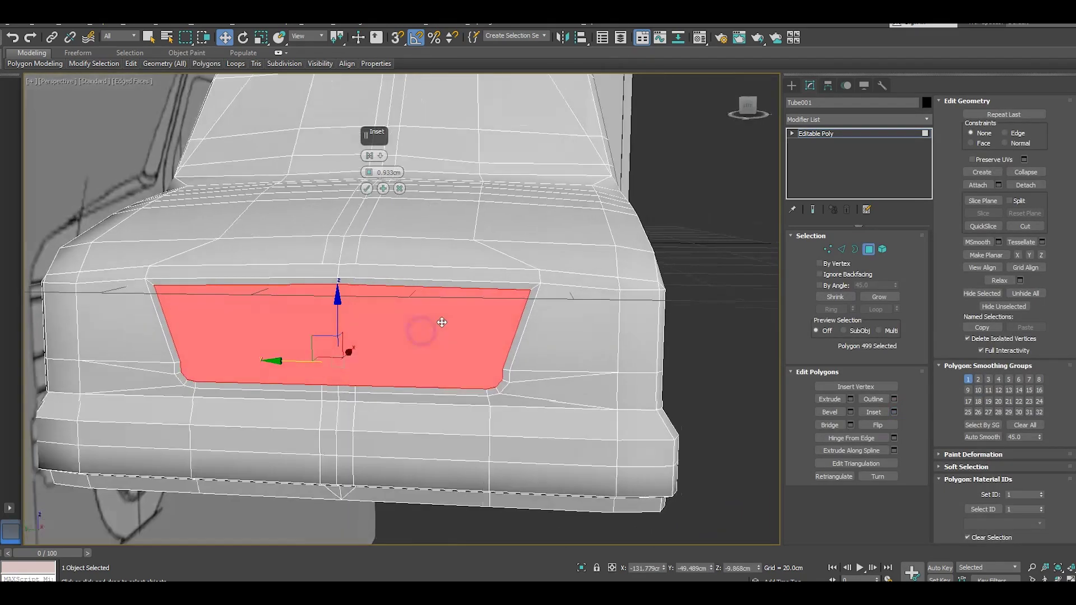
- Cancel the inset, nudge grille corner vertices 148 and 427 along Y, then reselect Polygon 499
{"action": "left_click", "coordinate": [400, 188]}
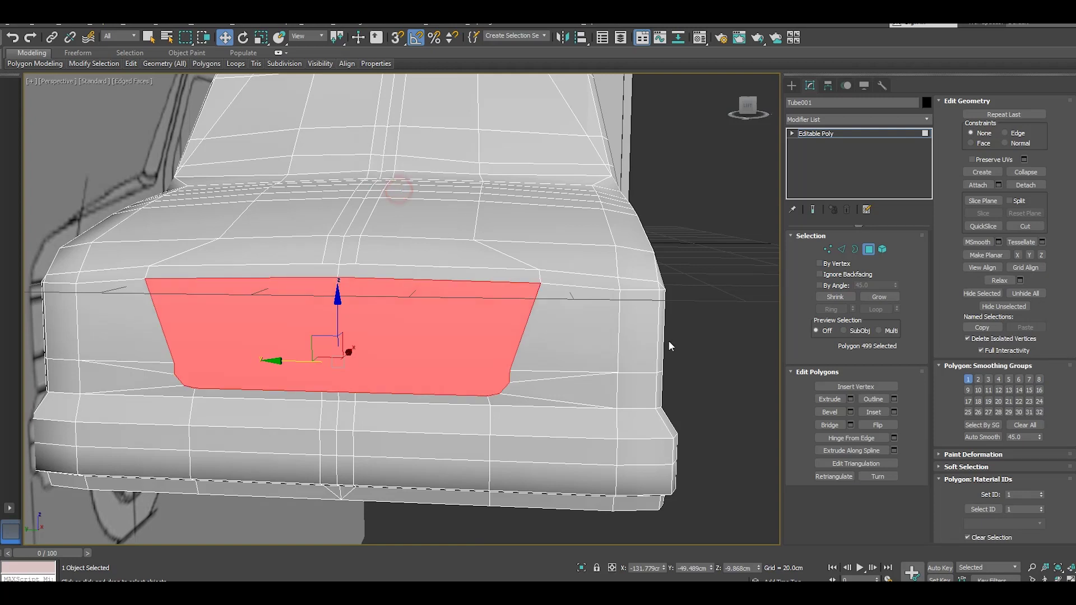
{"action": "left_click", "coordinate": [827, 250]}
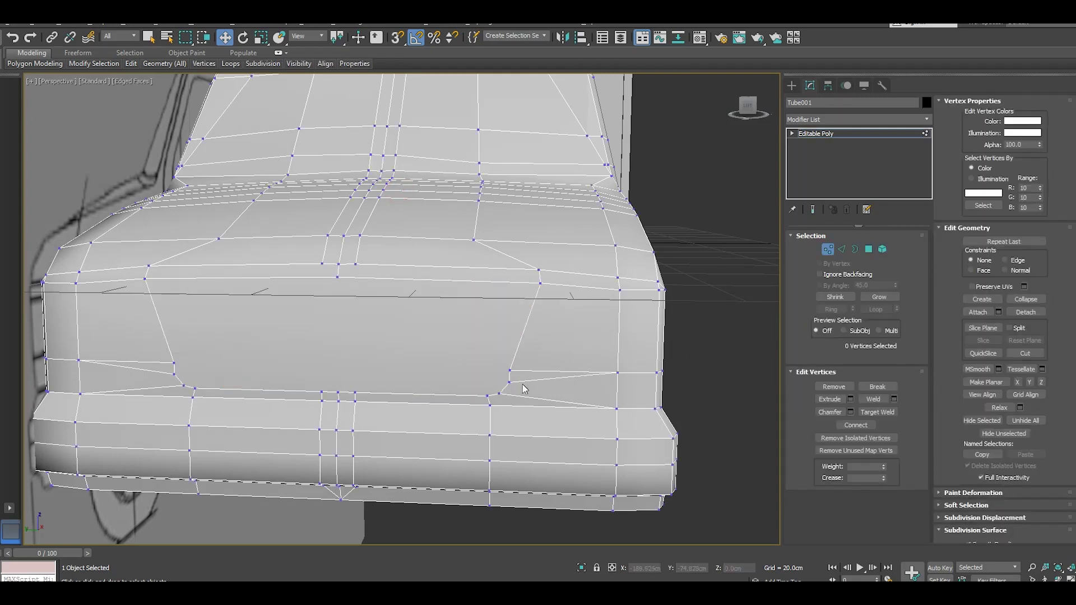
{"action": "left_click", "coordinate": [509, 371]}
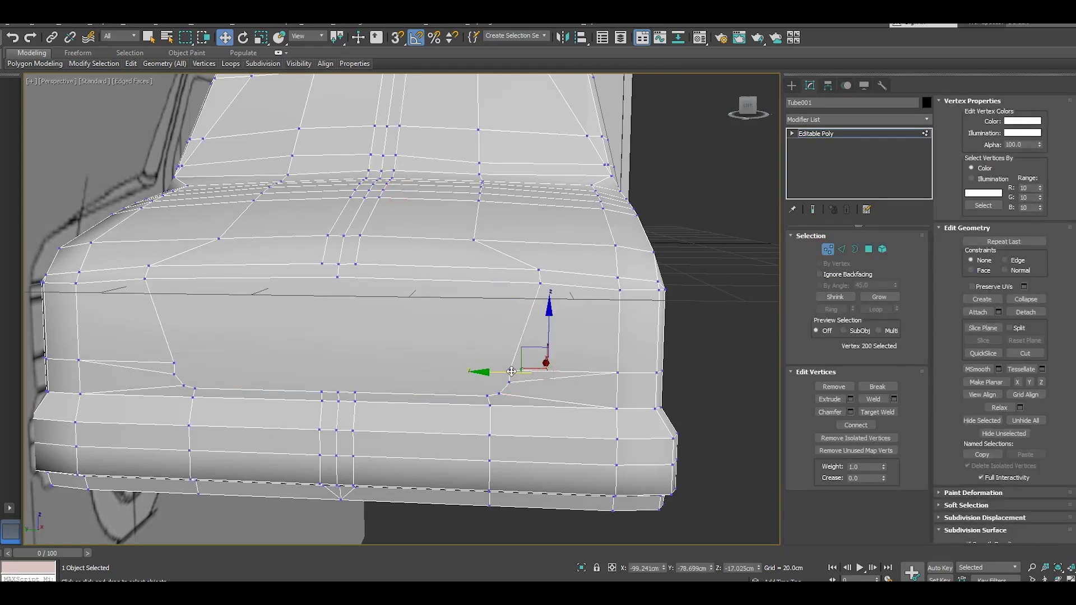
{"action": "left_click_drag", "start_coordinate": [467, 370], "coordinate": [482, 368]}
{"action": "left_click", "coordinate": [171, 364]}
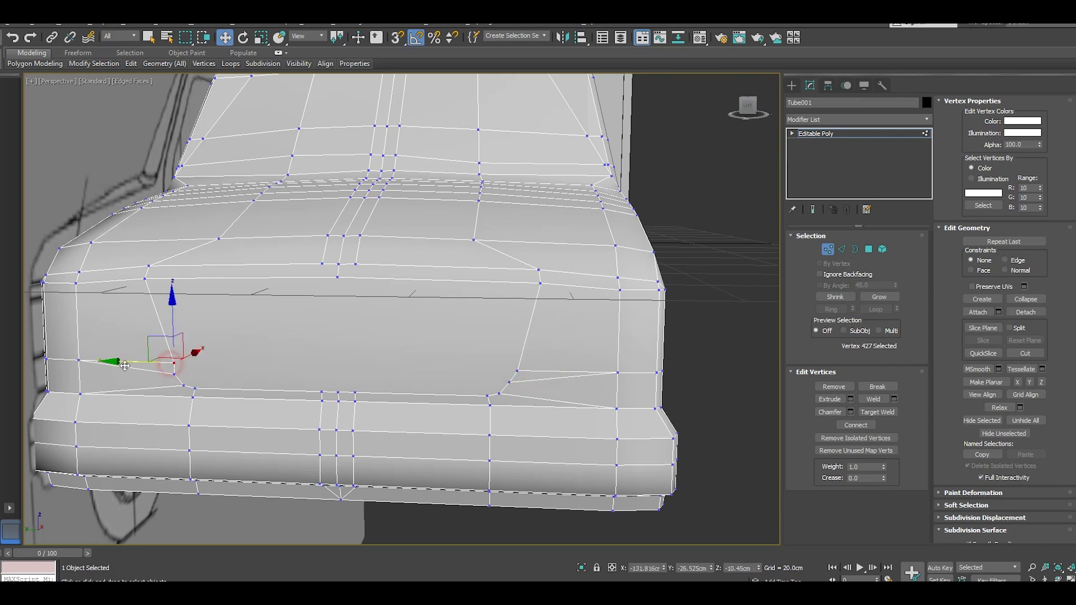
{"action": "left_click_drag", "start_coordinate": [123, 366], "coordinate": [120, 365]}
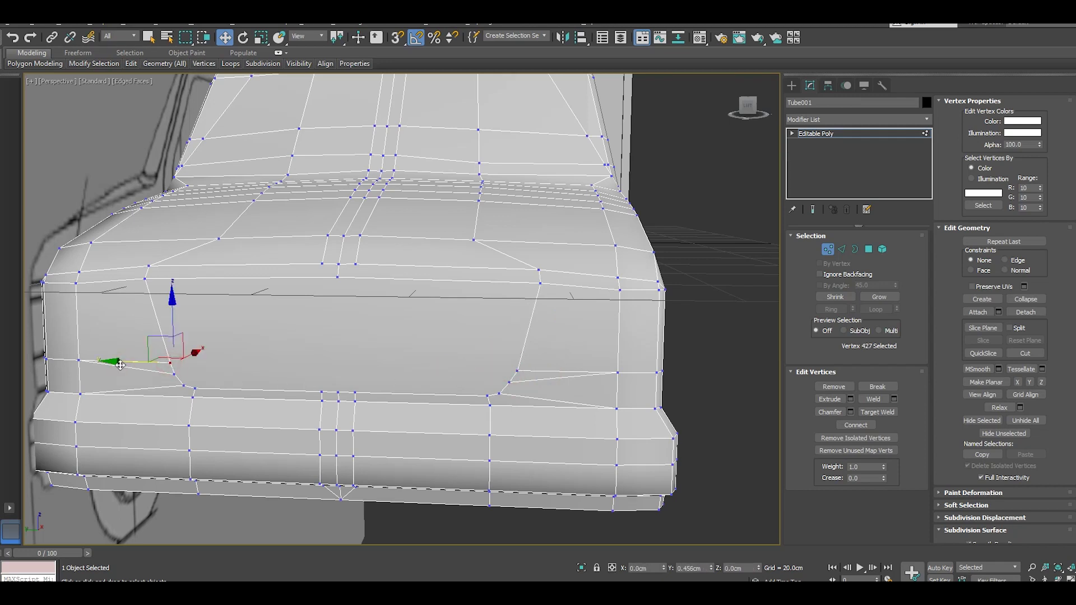
{"action": "left_click", "coordinate": [868, 248]}
{"action": "left_click", "coordinate": [346, 358]}
- Apply a 0.933cm Inset to the selected grille polygon and confirm it
{"action": "middle_click_drag", "start_coordinate": [418, 383], "coordinate": [392, 381], "text": "alt"}
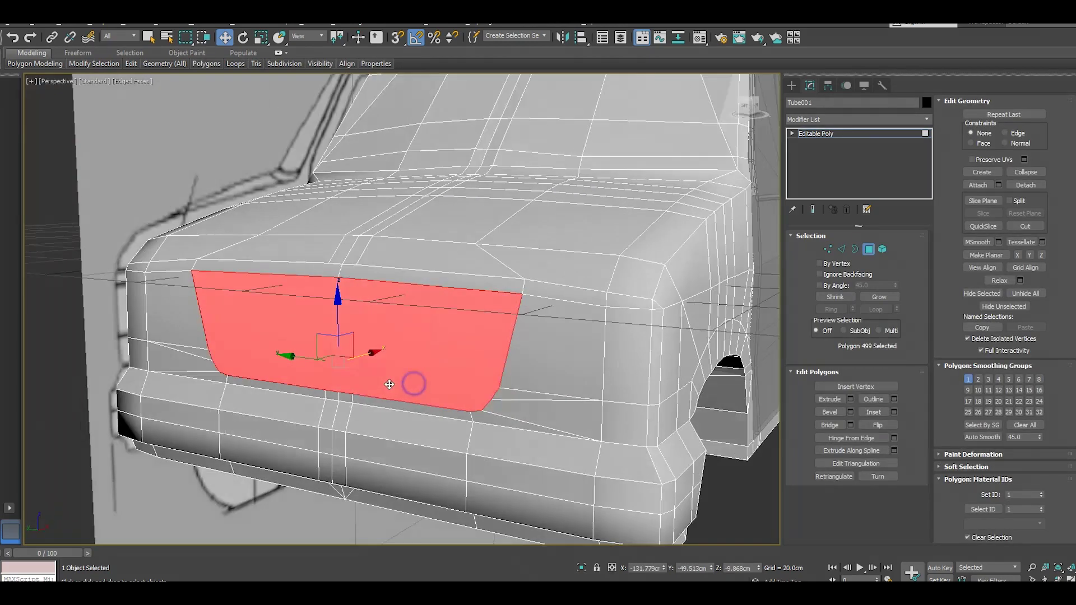
{"action": "left_click", "coordinate": [893, 412]}
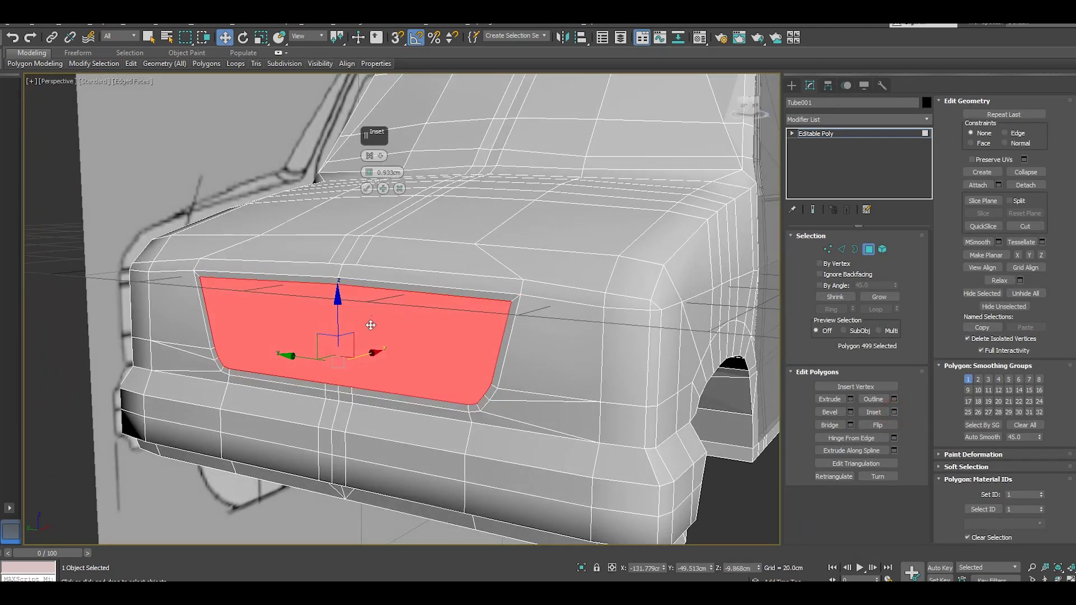
{"action": "left_click_drag", "start_coordinate": [365, 135], "coordinate": [381, 213]}
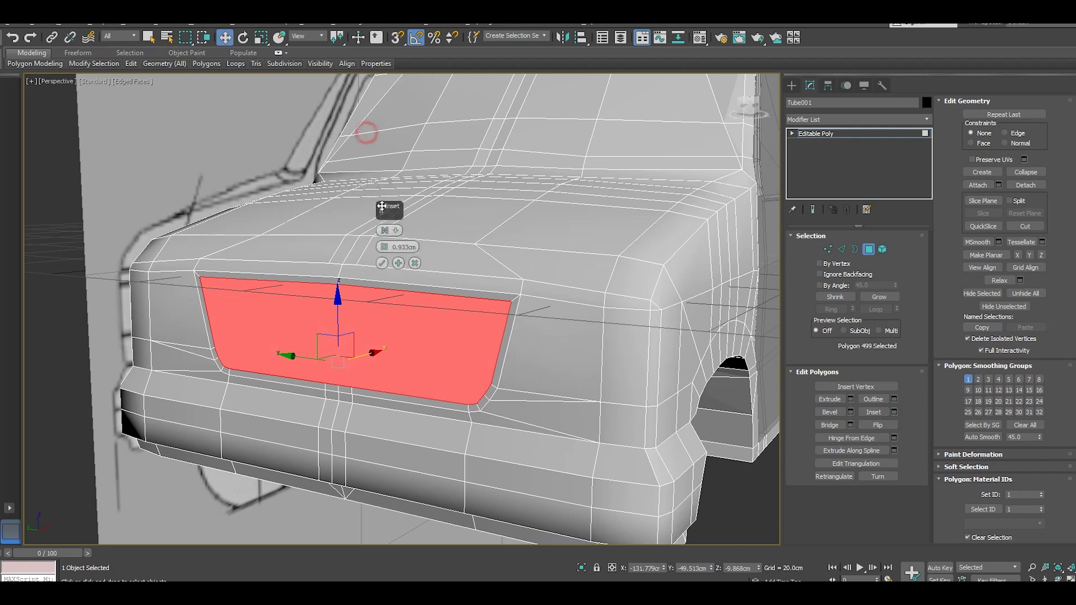
{"action": "left_click_drag", "start_coordinate": [384, 245], "coordinate": [380, 242]}
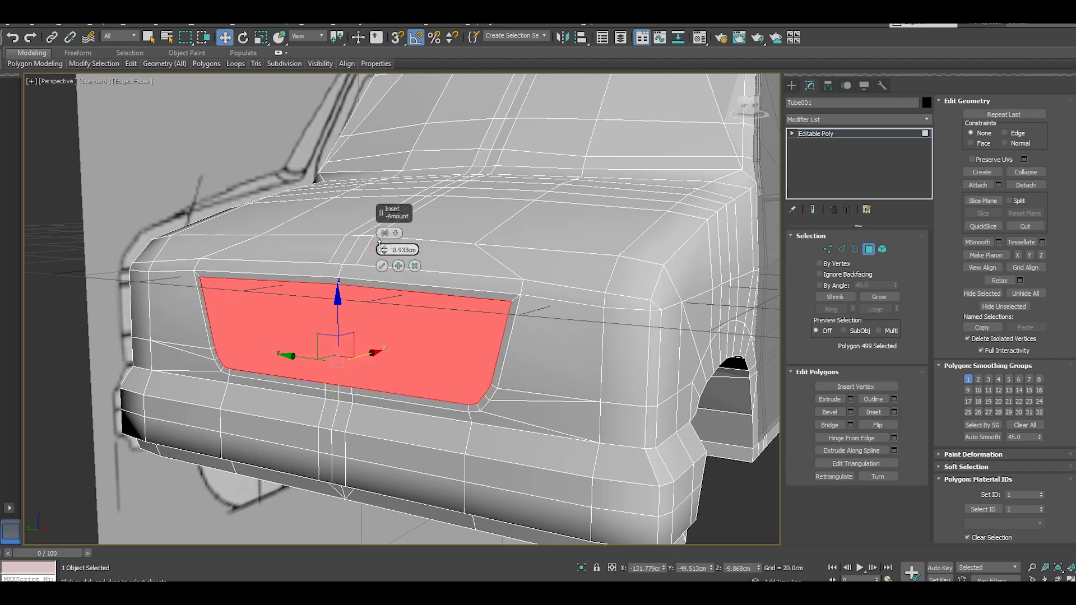
{"action": "left_click", "coordinate": [381, 266]}
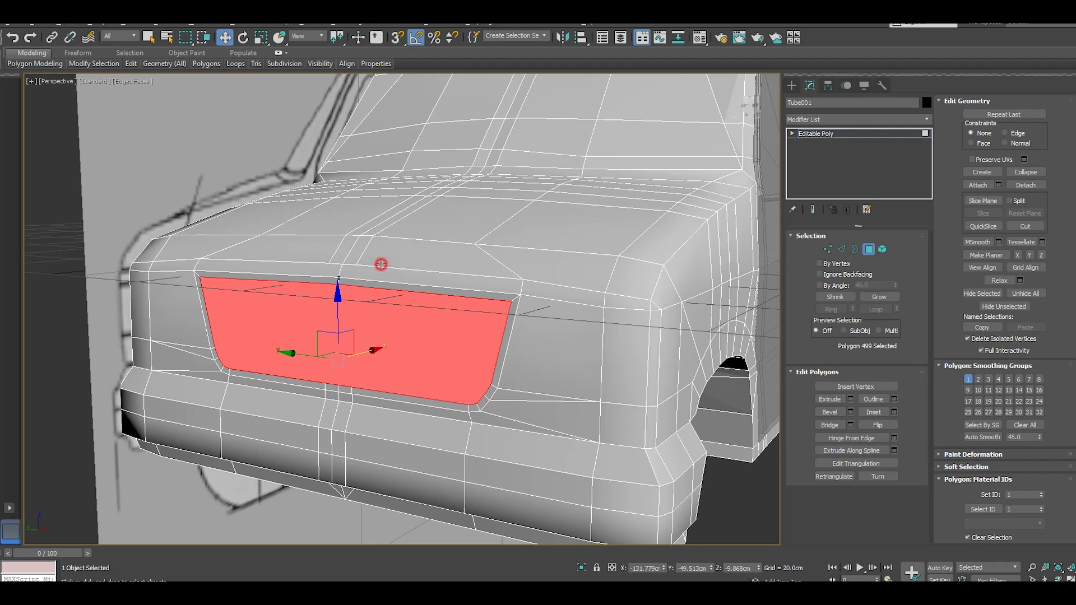
{"action": "middle_click_drag", "start_coordinate": [362, 361], "coordinate": [391, 365], "text": "alt"}
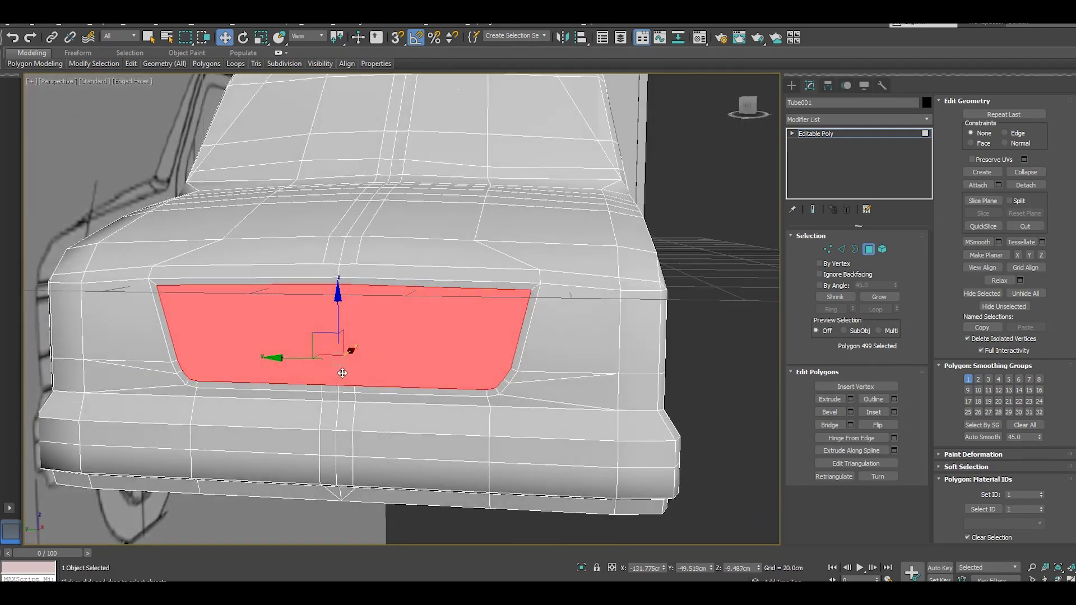
{"action": "scroll", "coordinate": [342, 373], "scroll_direction": "up", "scroll_amount": 3}
{"action": "left_click", "coordinate": [828, 250]}
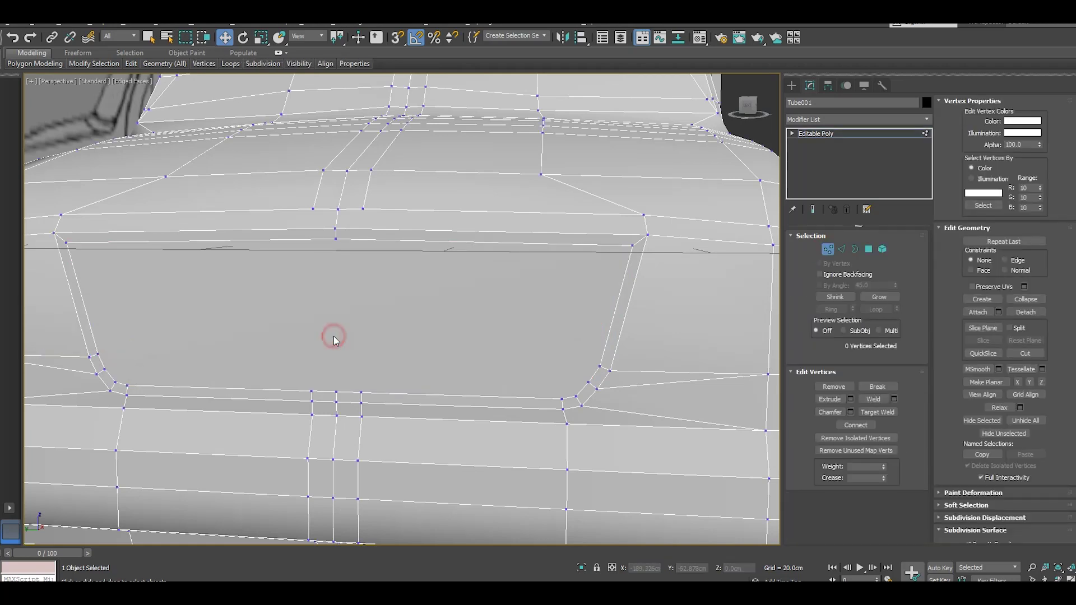
- Cut a vertical edge through the grille centre and a horizontal edge across its lower part
{"action": "right_click", "coordinate": [333, 335]}
{"action": "left_click", "coordinate": [313, 234]}
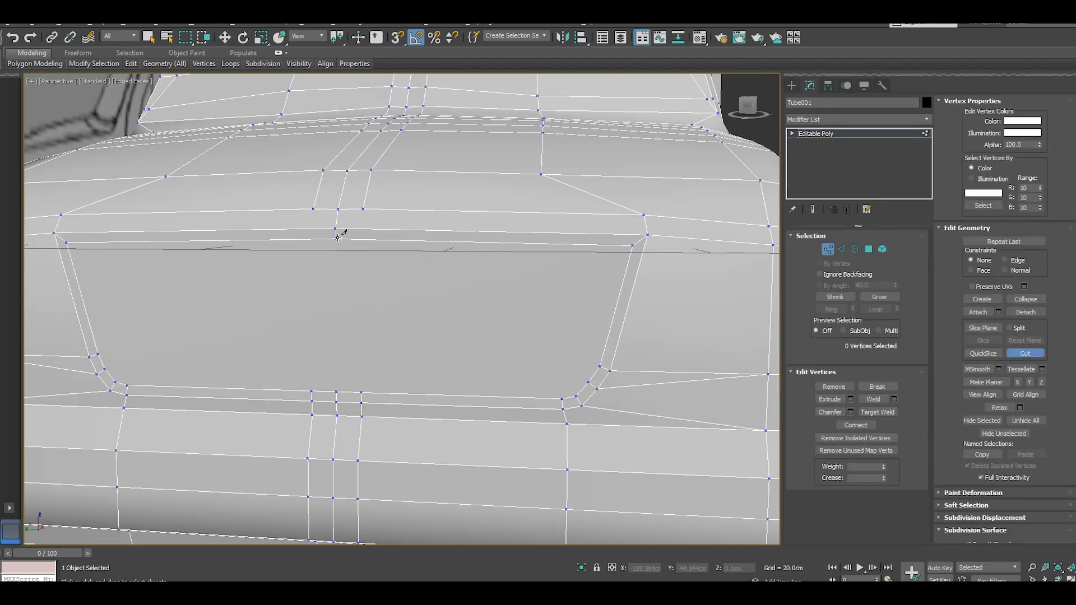
{"action": "left_click", "coordinate": [336, 238]}
{"action": "left_click", "coordinate": [337, 393]}
{"action": "middle_click_drag", "start_coordinate": [405, 380], "coordinate": [435, 379]}
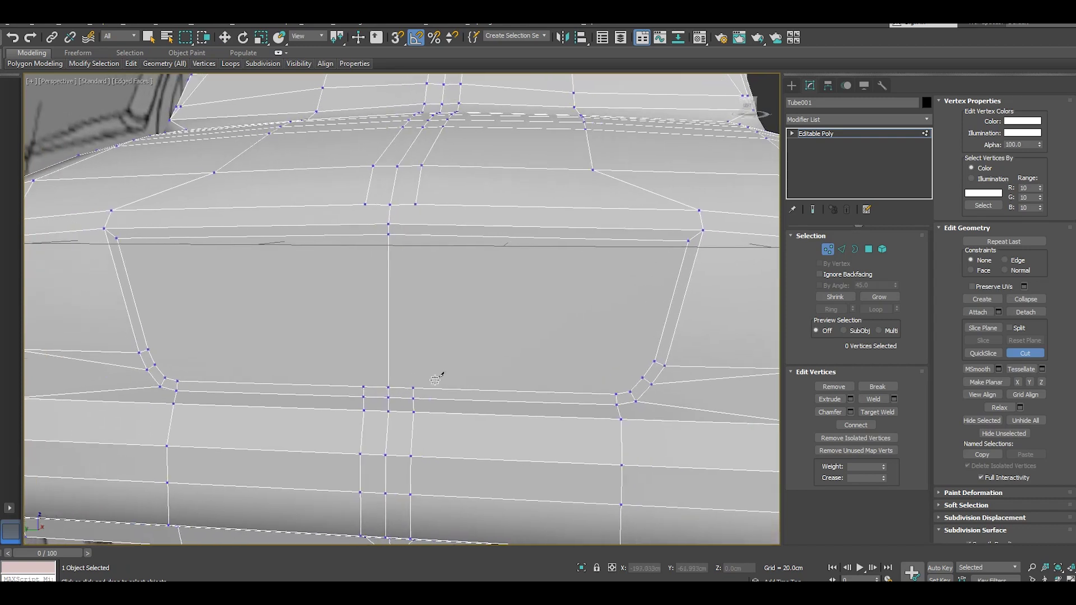
{"action": "left_click", "coordinate": [148, 348]}
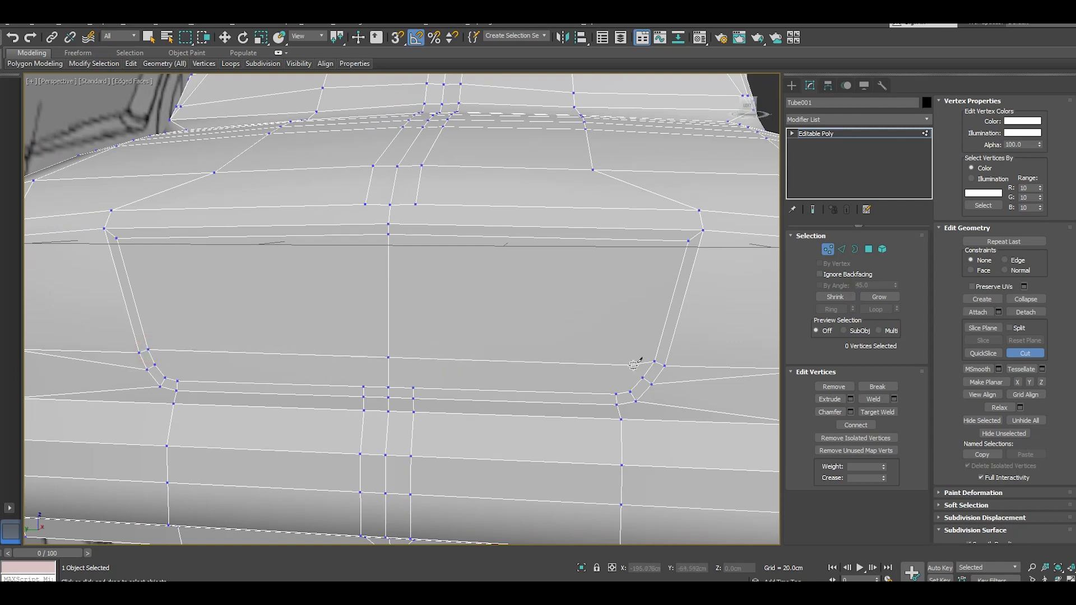
{"action": "left_click", "coordinate": [656, 362]}
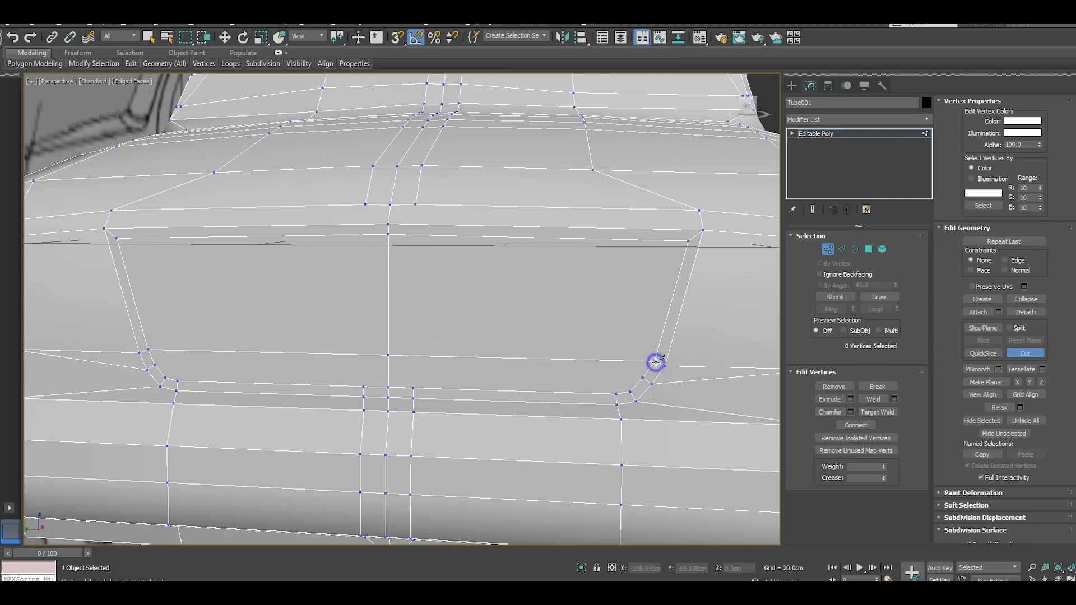
{"action": "key", "text": "w"}
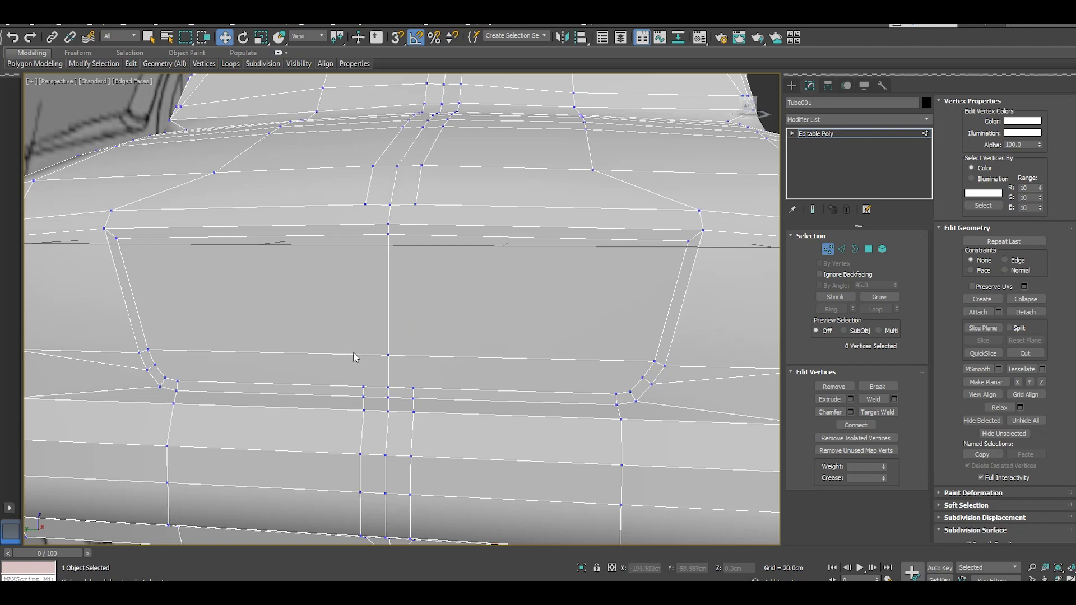
{"action": "left_click", "coordinate": [869, 249]}
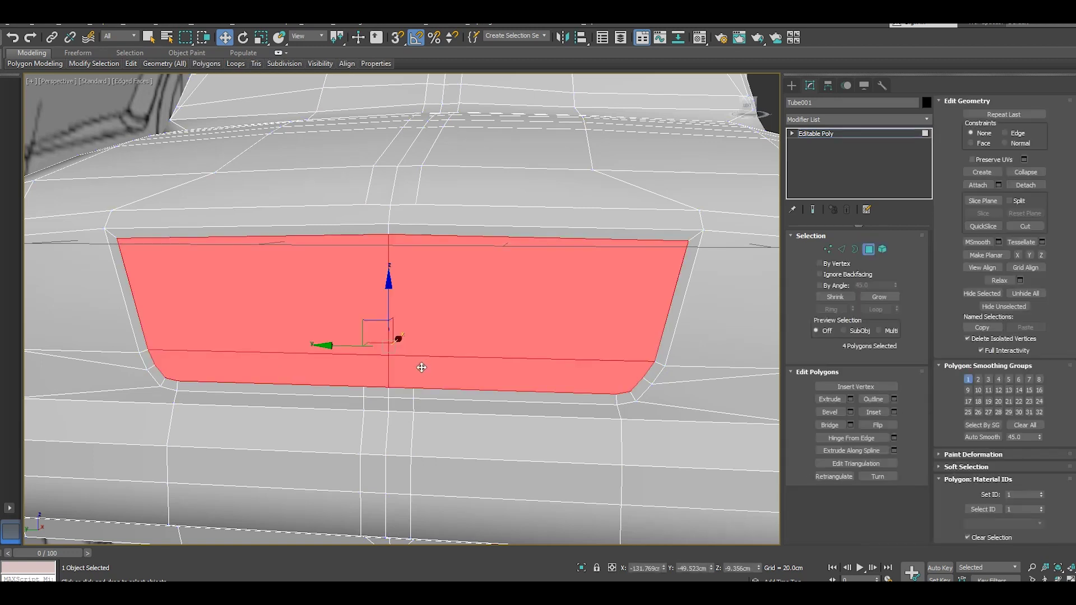
- Inset the four grille faces By Polygon at 0.685cm, then undo that inset
{"action": "left_click", "coordinate": [893, 412]}
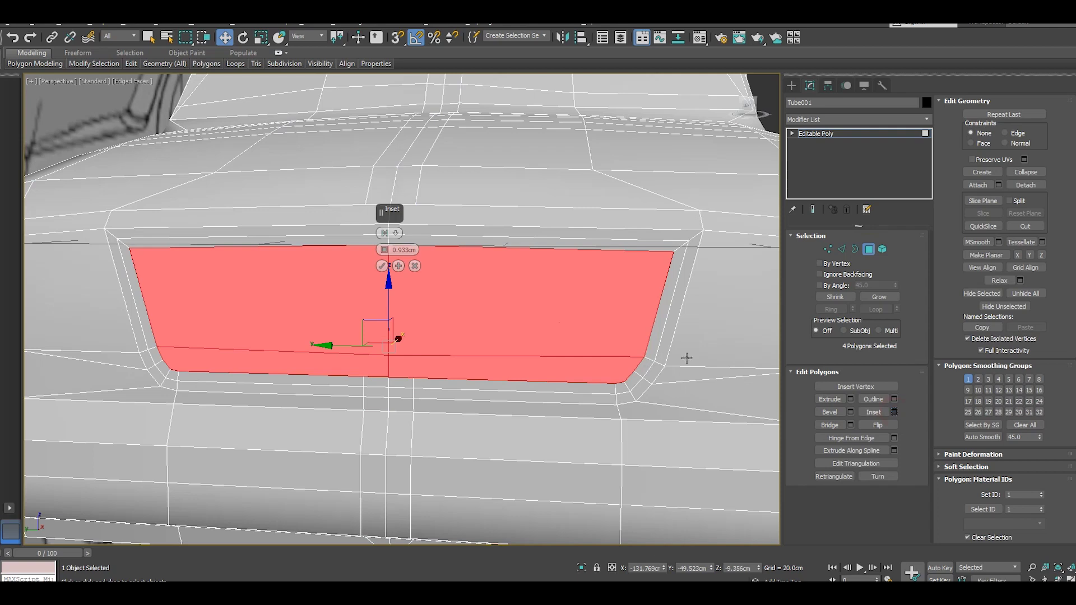
{"action": "left_click", "coordinate": [384, 233]}
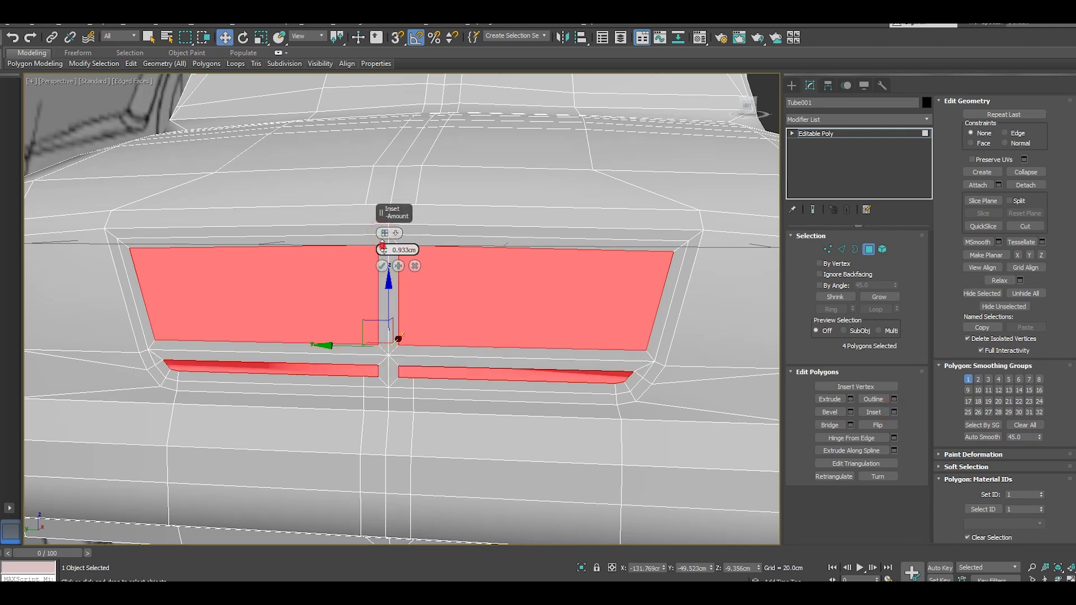
{"action": "left_click_drag", "start_coordinate": [383, 245], "coordinate": [390, 242]}
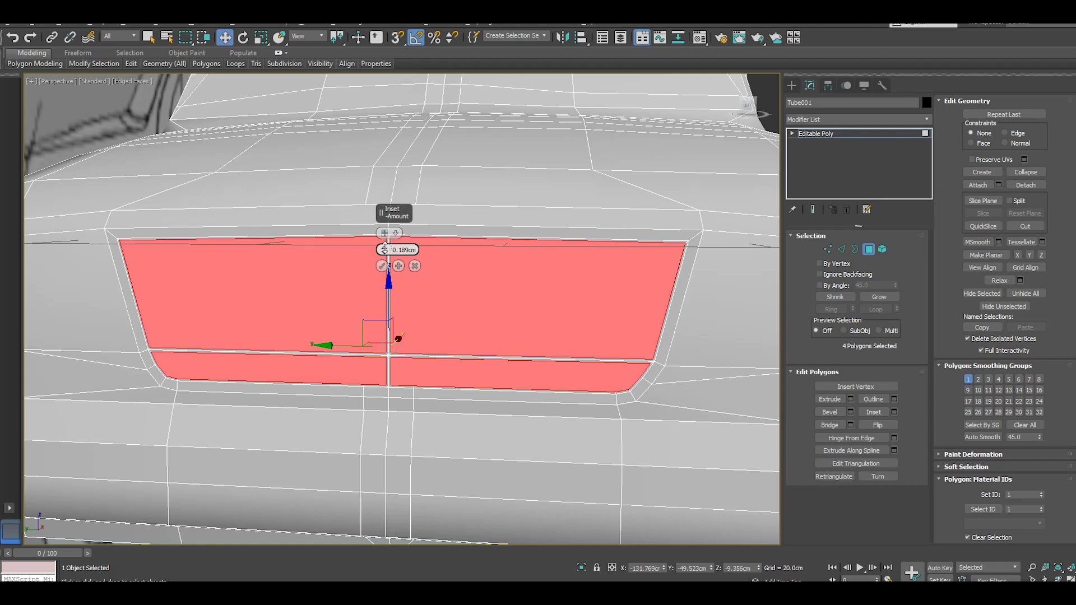
{"action": "left_click_drag", "start_coordinate": [385, 249], "coordinate": [384, 245]}
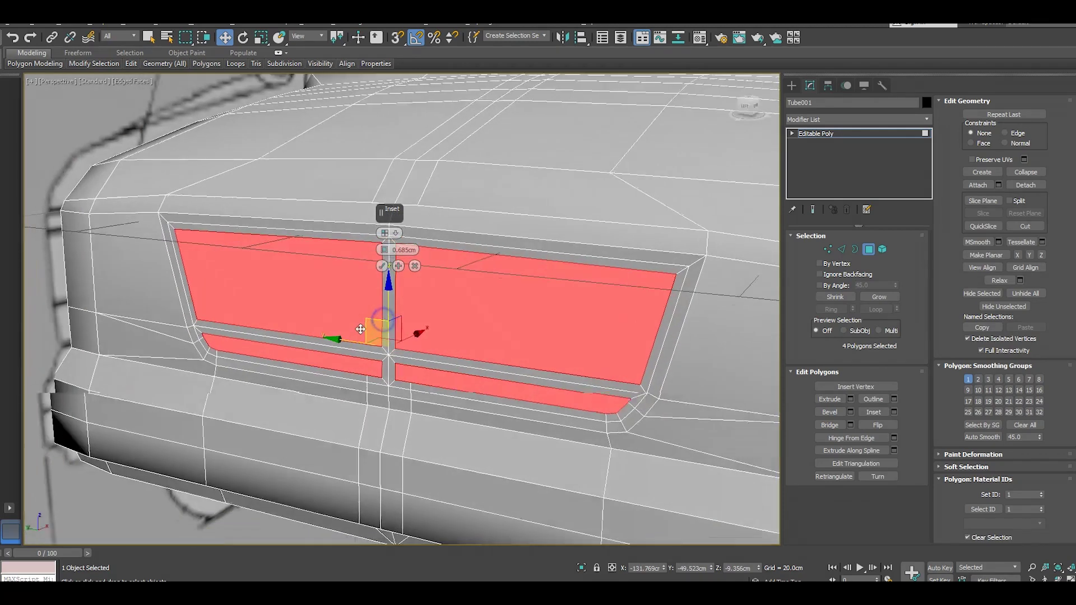
{"action": "middle_click_drag", "start_coordinate": [384, 249], "coordinate": [391, 274], "text": "alt"}
{"action": "left_click", "coordinate": [382, 266]}
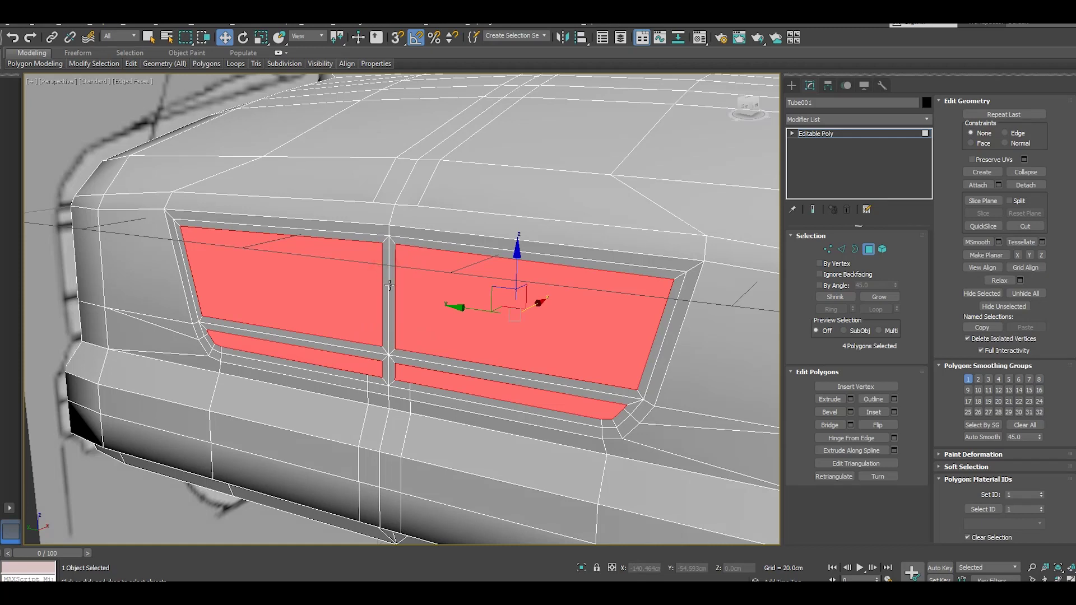
{"action": "left_click", "coordinate": [18, 38]}
- Inset the bottom strip polygons, extrude them inward to -0.991cm, then deselect
{"action": "left_click", "coordinate": [348, 318], "text": "alt"}
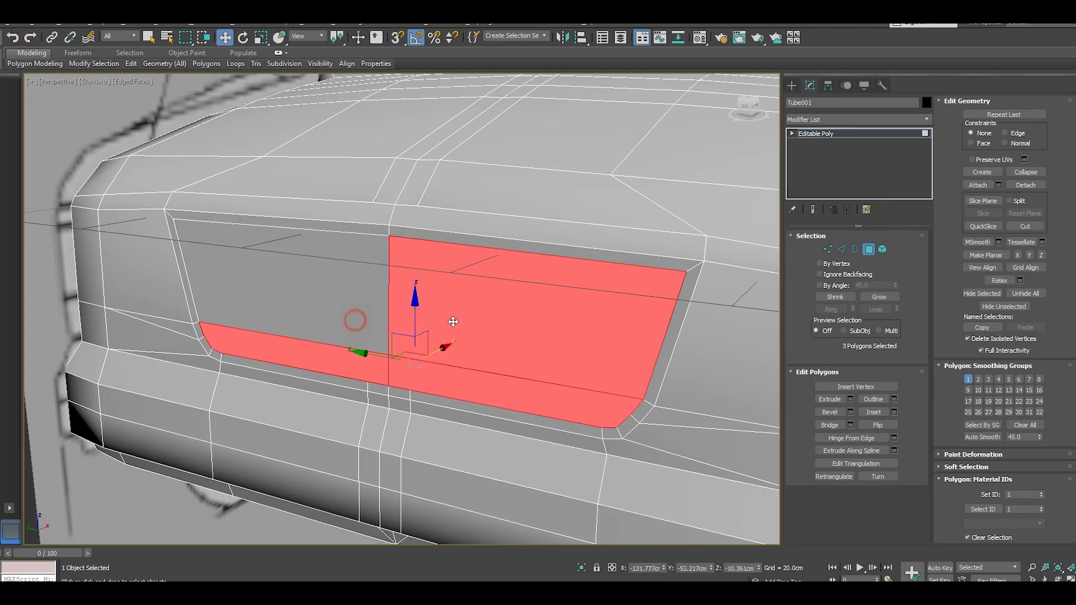
{"action": "left_click", "coordinate": [451, 321], "text": "alt"}
{"action": "left_click", "coordinate": [894, 410]}
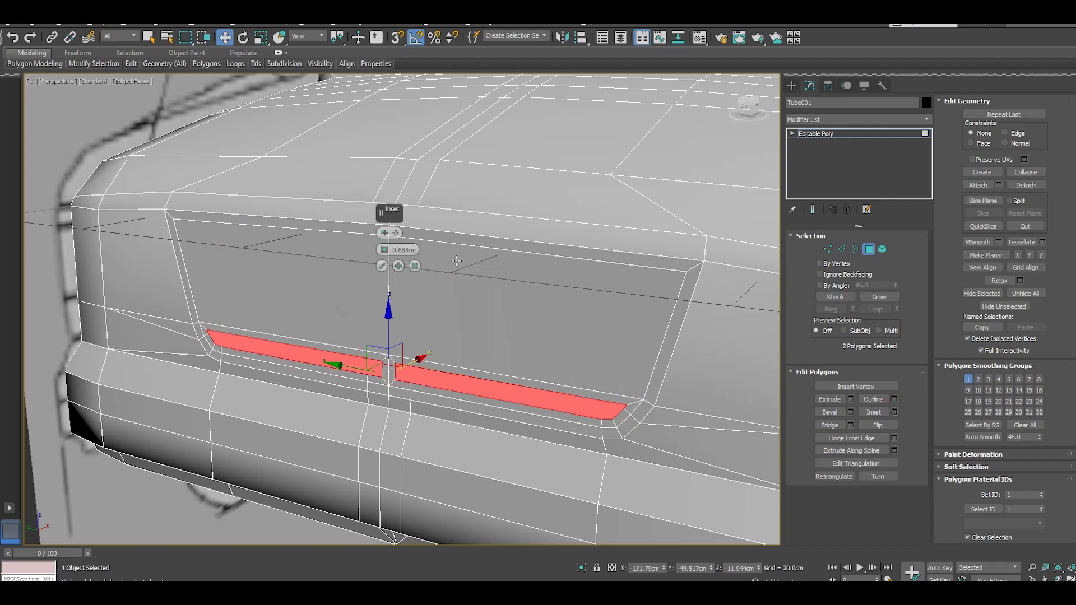
{"action": "left_click", "coordinate": [383, 266]}
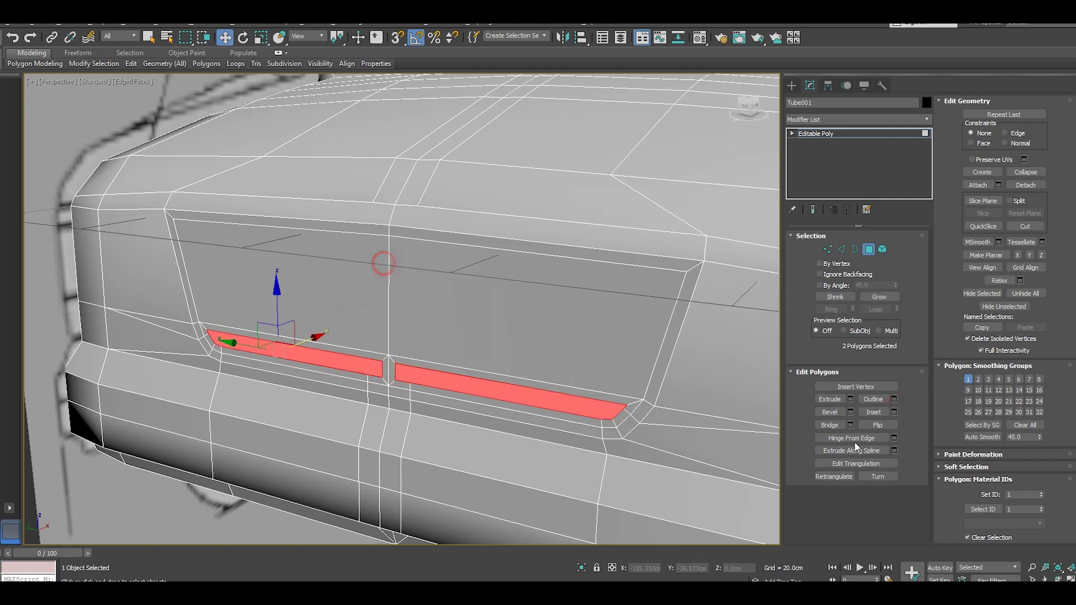
{"action": "left_click", "coordinate": [851, 399]}
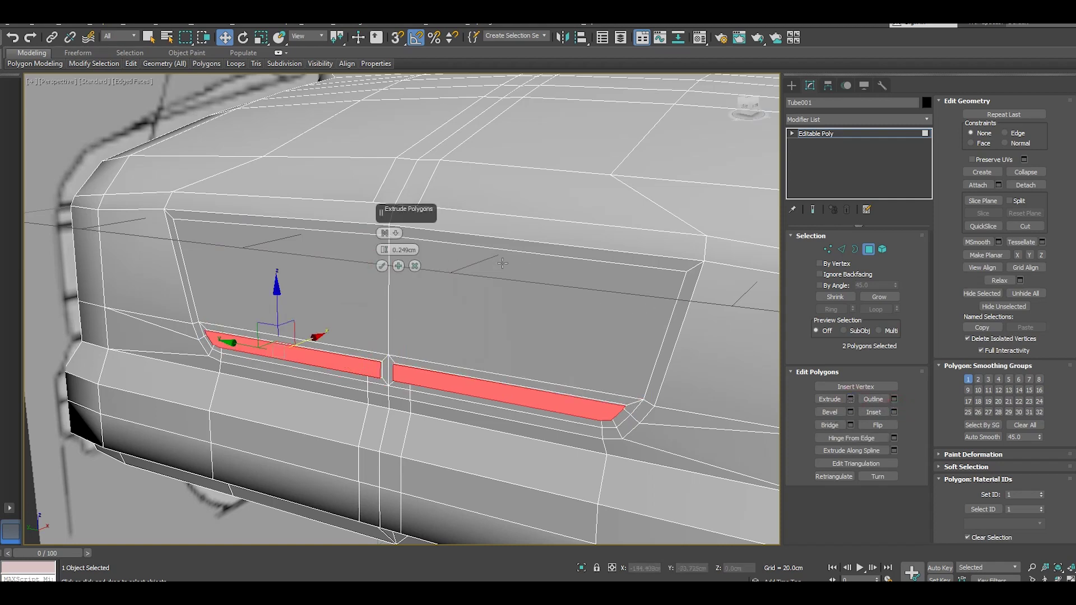
{"action": "left_click_drag", "start_coordinate": [384, 250], "coordinate": [391, 252]}
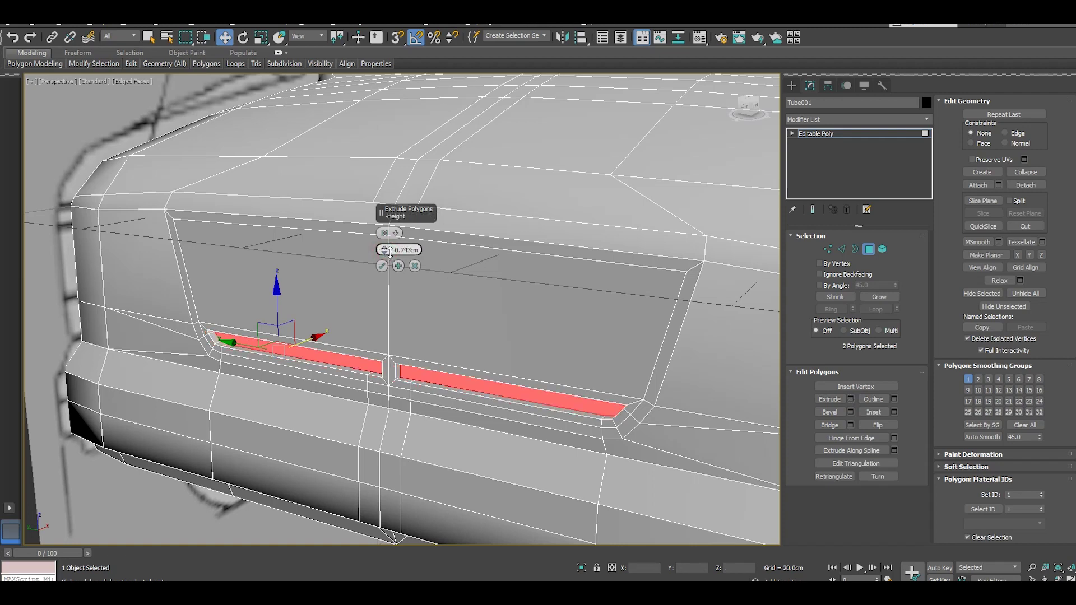
{"action": "left_click", "coordinate": [382, 266]}
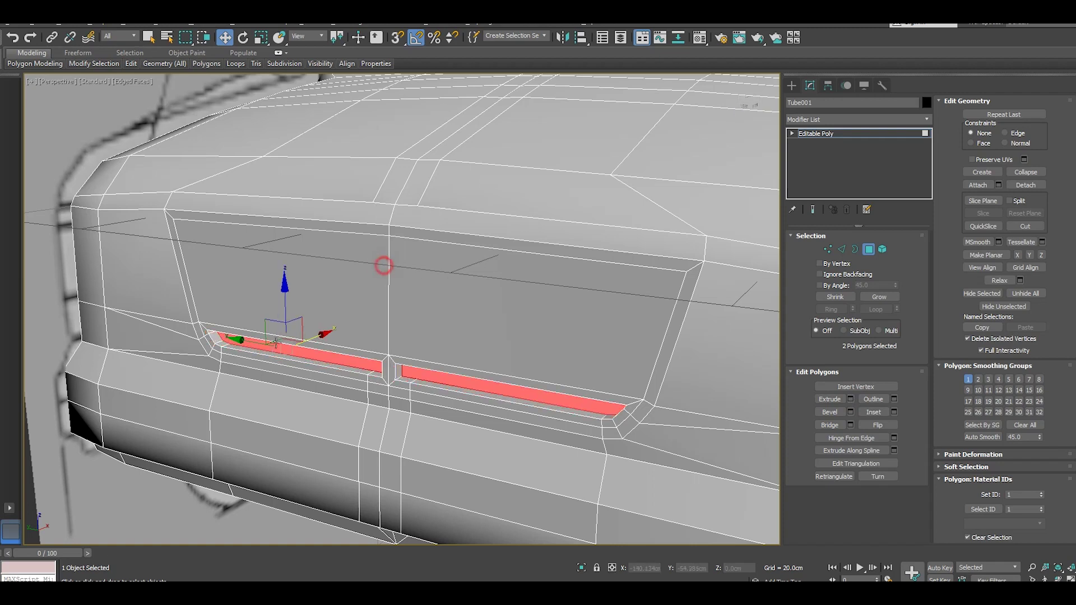
{"action": "left_click", "coordinate": [136, 514]}
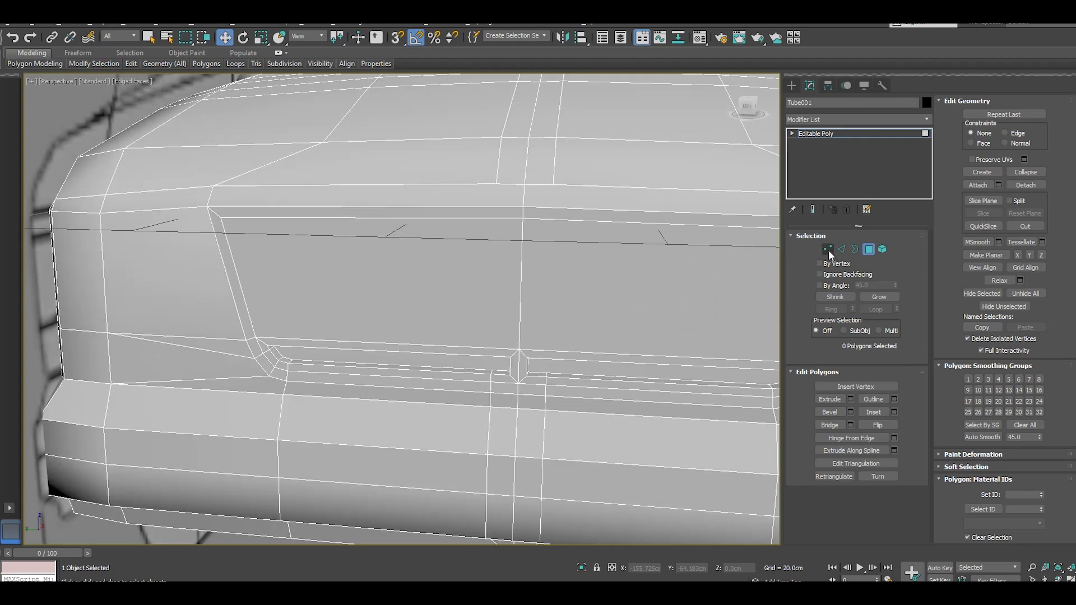
- In Vertex mode, cut a new edge from a hood vertex down to a vertex below
{"action": "left_click", "coordinate": [828, 250]}
{"action": "right_click", "coordinate": [459, 260]}
{"action": "left_click", "coordinate": [443, 161]}
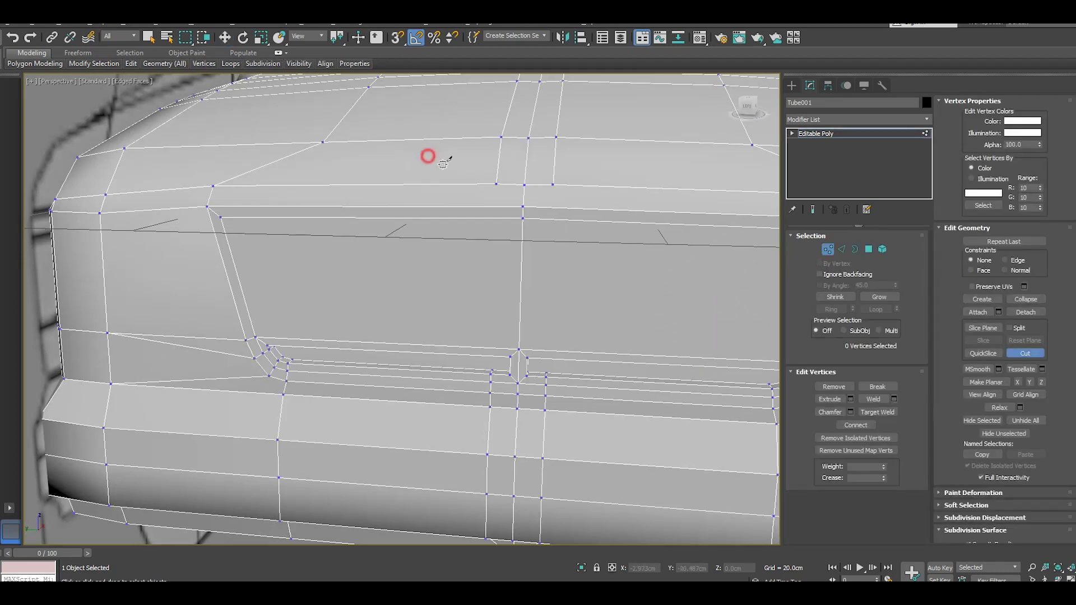
{"action": "left_click", "coordinate": [497, 183]}
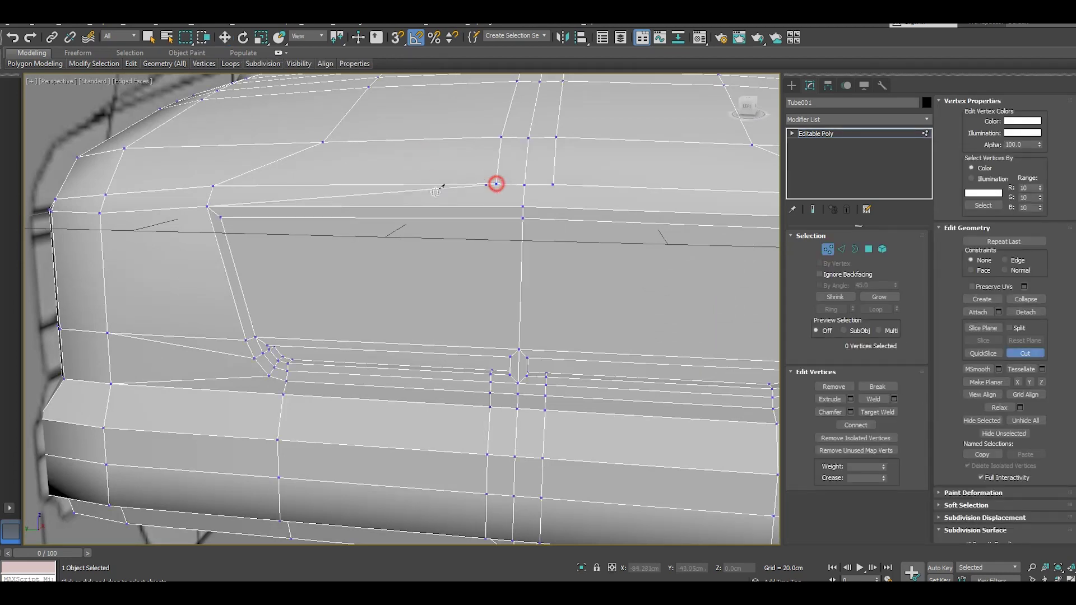
{"action": "left_click", "coordinate": [369, 206]}
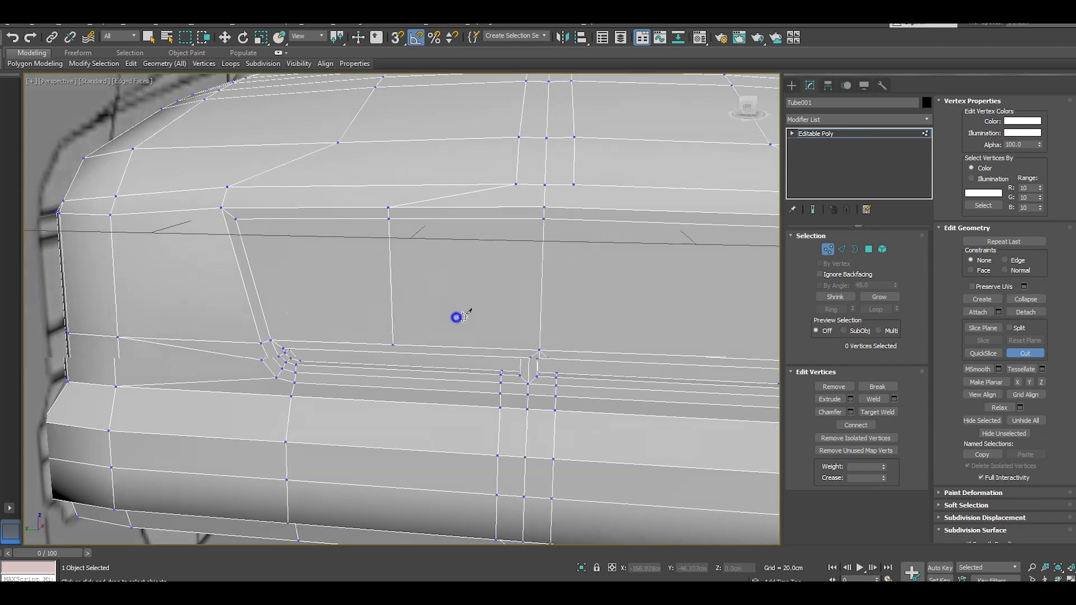
{"action": "mouse_move", "coordinate": [375, 342]}
{"action": "middle_mouse_down"}
{"action": "mouse_move", "coordinate": [394, 380]}
{"action": "mouse_move", "coordinate": [374, 384]}
{"action": "middle_mouse_up"}
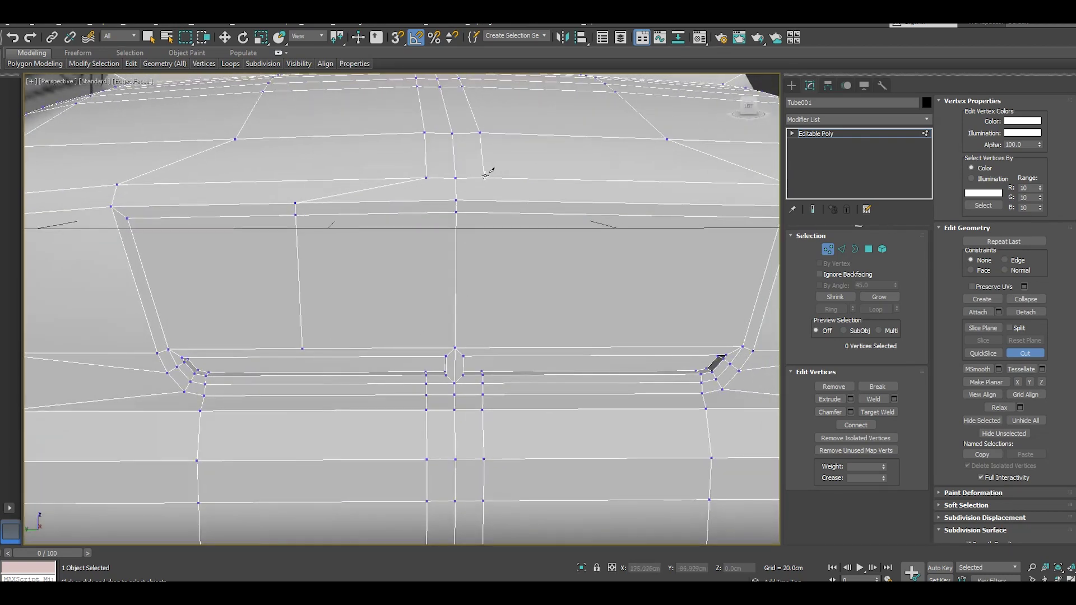
- Cut a vertical edge down the grille and a horizontal edge across it at mid-height
{"action": "left_click", "coordinate": [485, 177]}
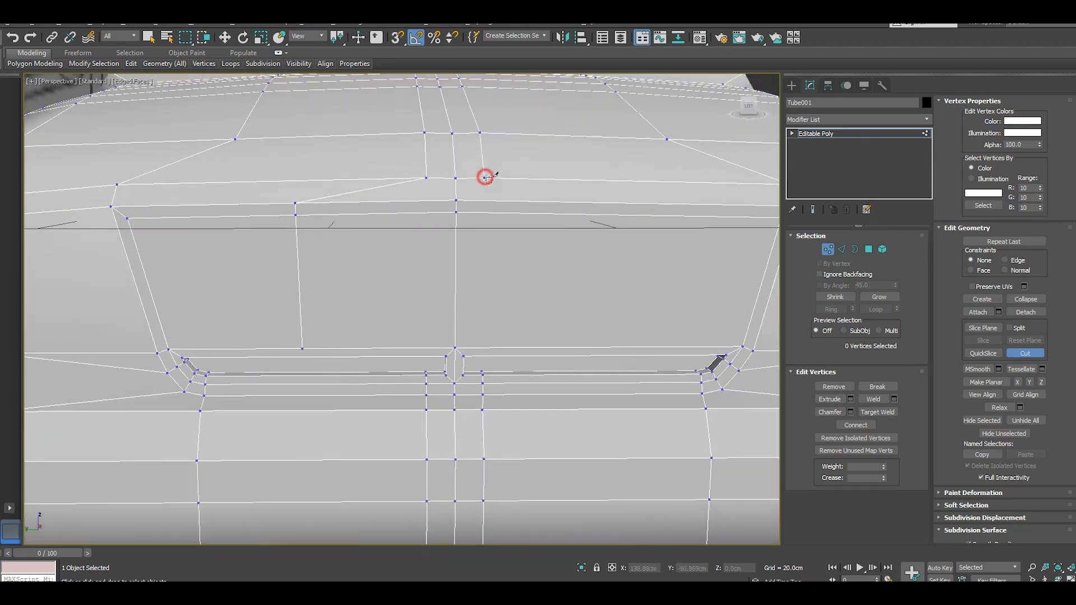
{"action": "left_click", "coordinate": [614, 203]}
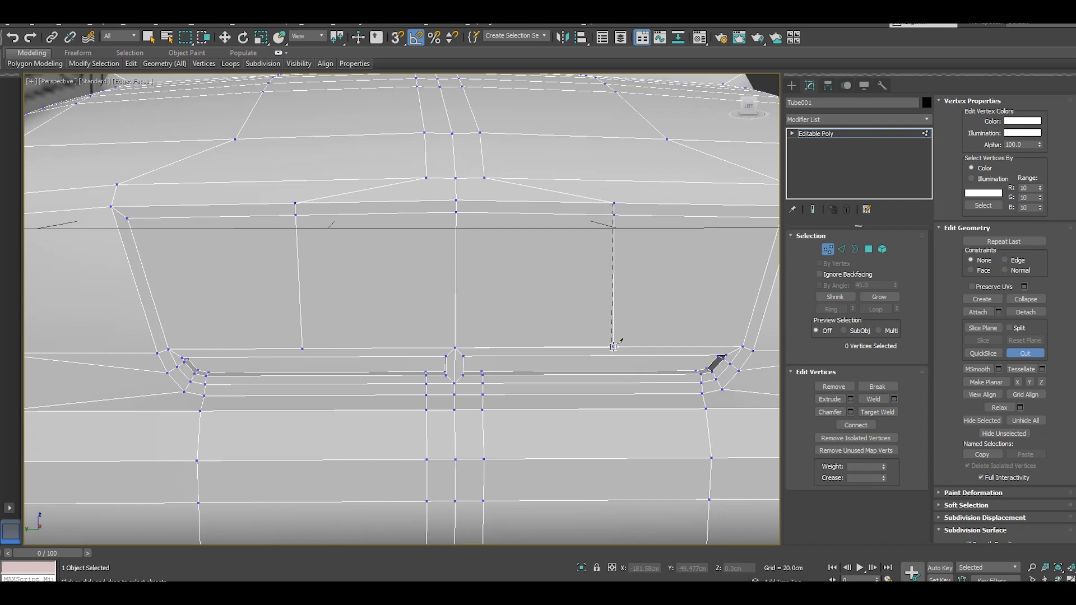
{"action": "left_click", "coordinate": [613, 347]}
{"action": "right_click", "coordinate": [613, 345]}
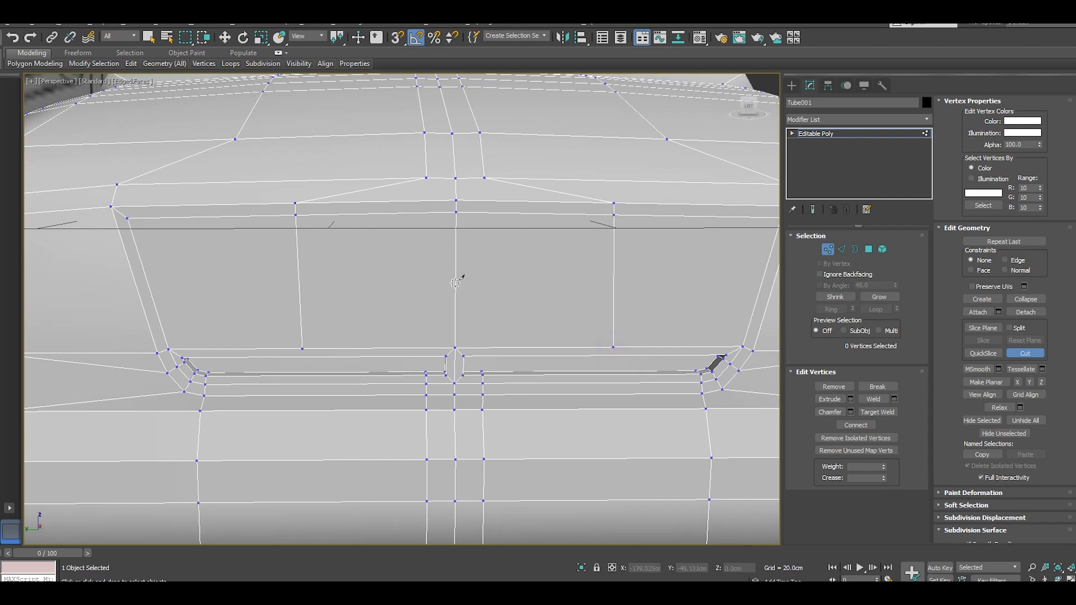
{"action": "left_click", "coordinate": [148, 288]}
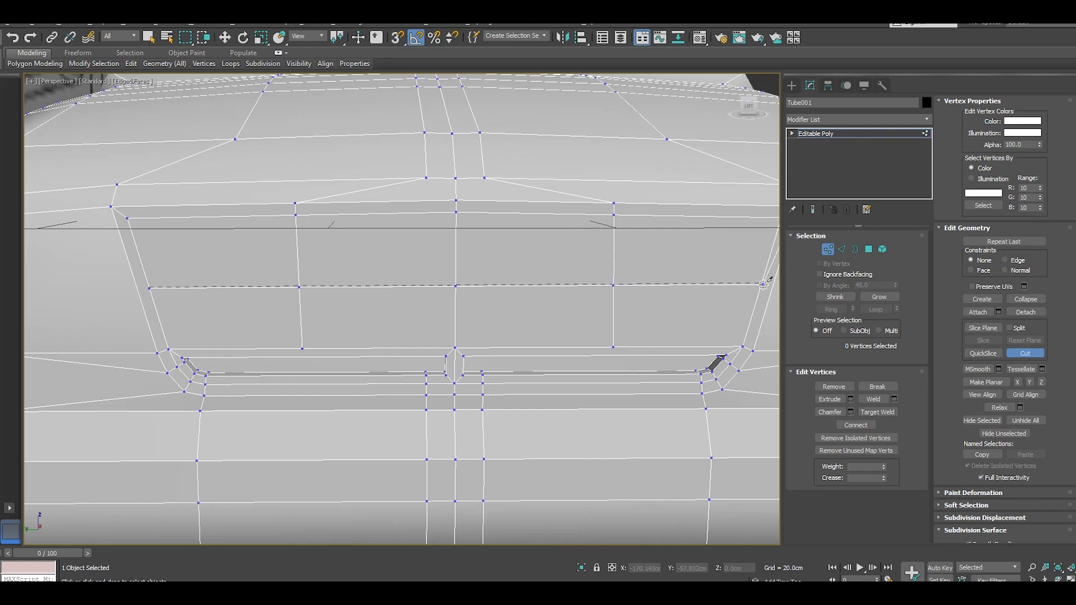
{"action": "left_click", "coordinate": [763, 284]}
{"action": "key", "text": "w"}
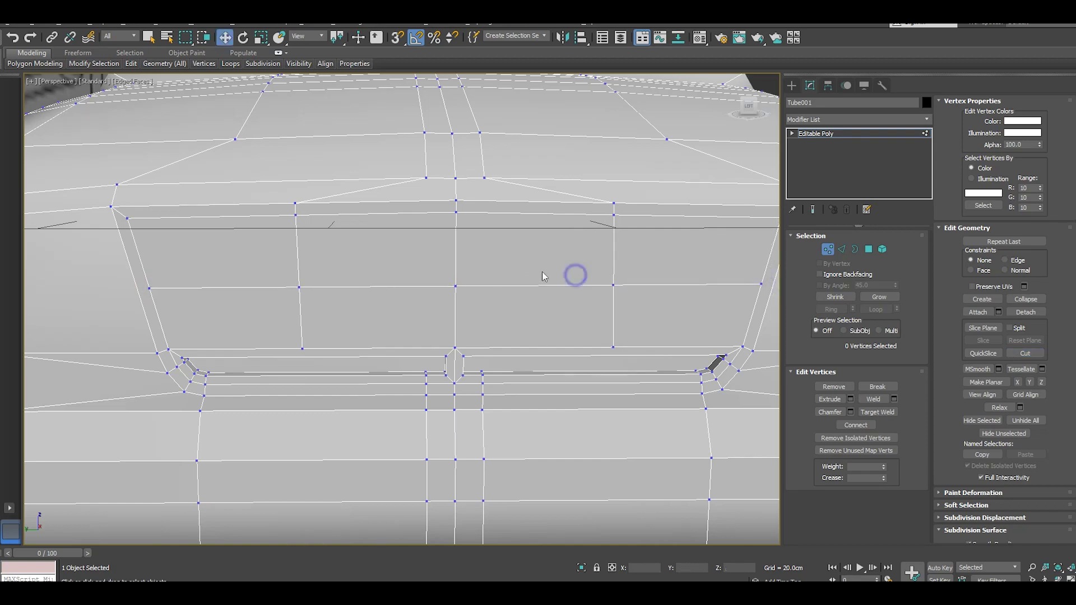
- Reframe the view and select the upper-right grille panel in Polygon mode
{"action": "scroll", "coordinate": [294, 260], "scroll_direction": "down", "scroll_amount": 5}
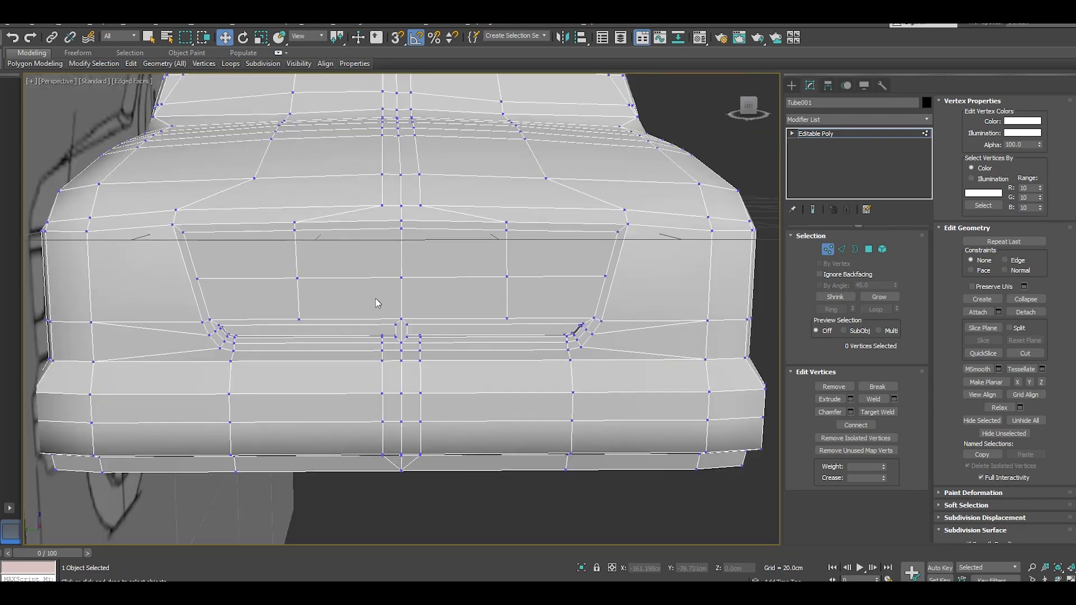
{"action": "scroll", "coordinate": [347, 324], "scroll_direction": "up", "scroll_amount": 3}
{"action": "mouse_move", "coordinate": [376, 298]}
{"action": "middle_mouse_down", "text": "alt"}
{"action": "mouse_move", "coordinate": [347, 324]}
{"action": "mouse_move", "coordinate": [294, 292]}
{"action": "mouse_move", "coordinate": [338, 292]}
{"action": "middle_mouse_up", "text": "alt"}
{"action": "scroll", "coordinate": [338, 291], "scroll_direction": "up", "scroll_amount": 3}
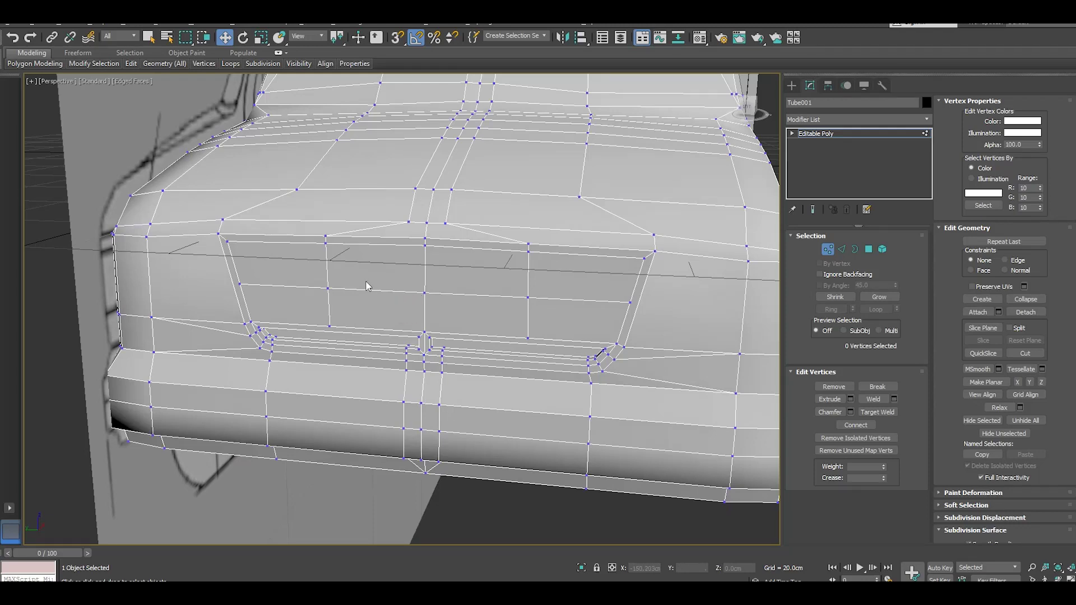
{"action": "scroll", "coordinate": [366, 286], "scroll_direction": "up", "scroll_amount": 2}
{"action": "left_click", "coordinate": [367, 285]}
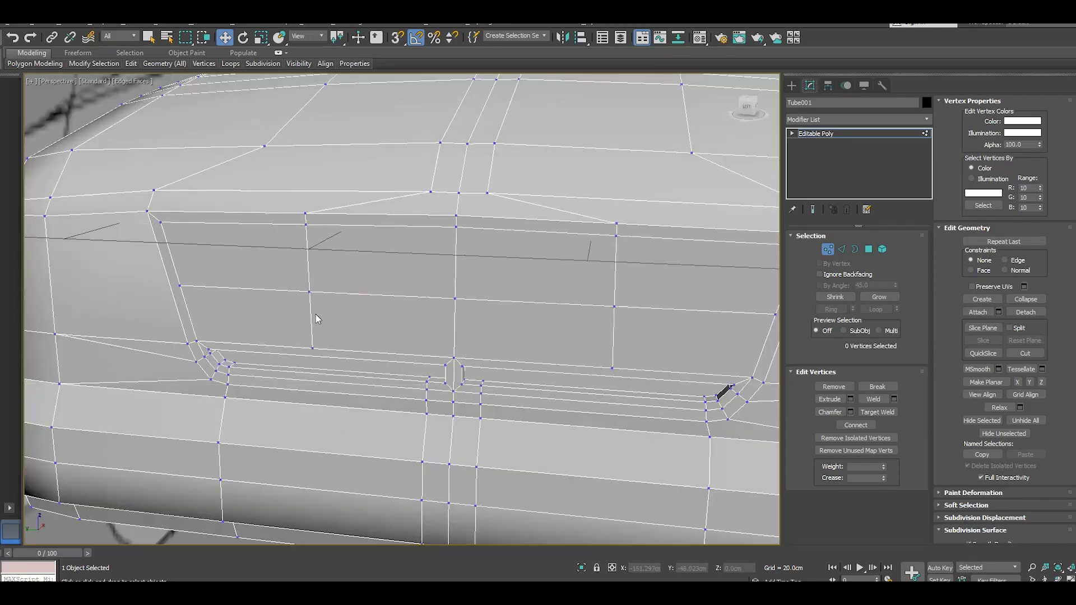
{"action": "left_click", "coordinate": [869, 250]}
{"action": "left_click", "coordinate": [684, 300]}
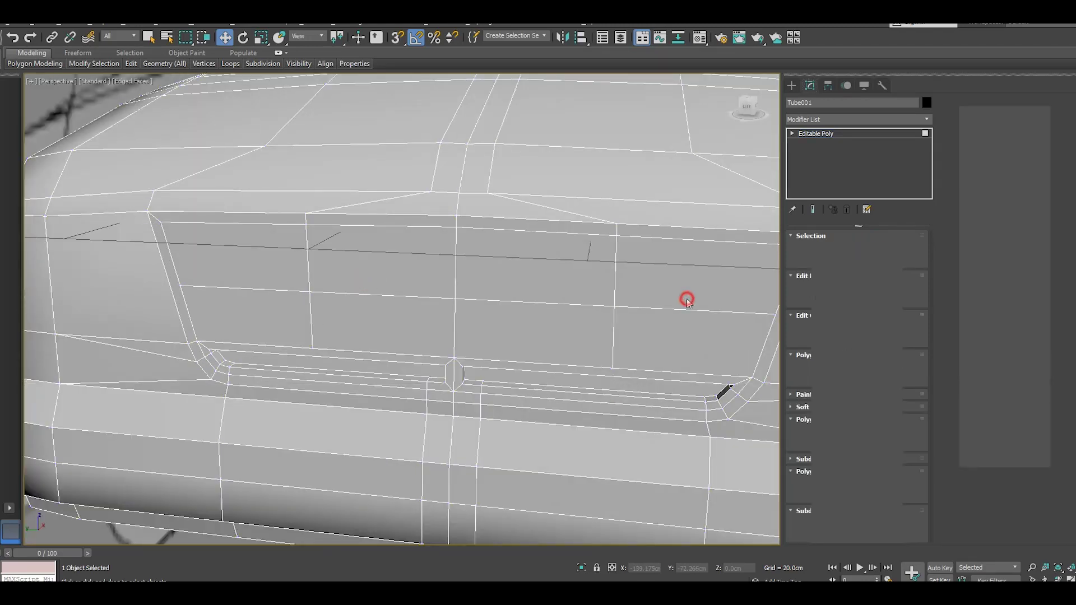
- Select the four upper grille panels and inset them By Polygon by 0.685cm
{"action": "left_click", "coordinate": [492, 273], "text": "ctrl"}
{"action": "left_click", "coordinate": [419, 274], "text": "ctrl"}
{"action": "left_click", "coordinate": [273, 261], "text": "ctrl"}
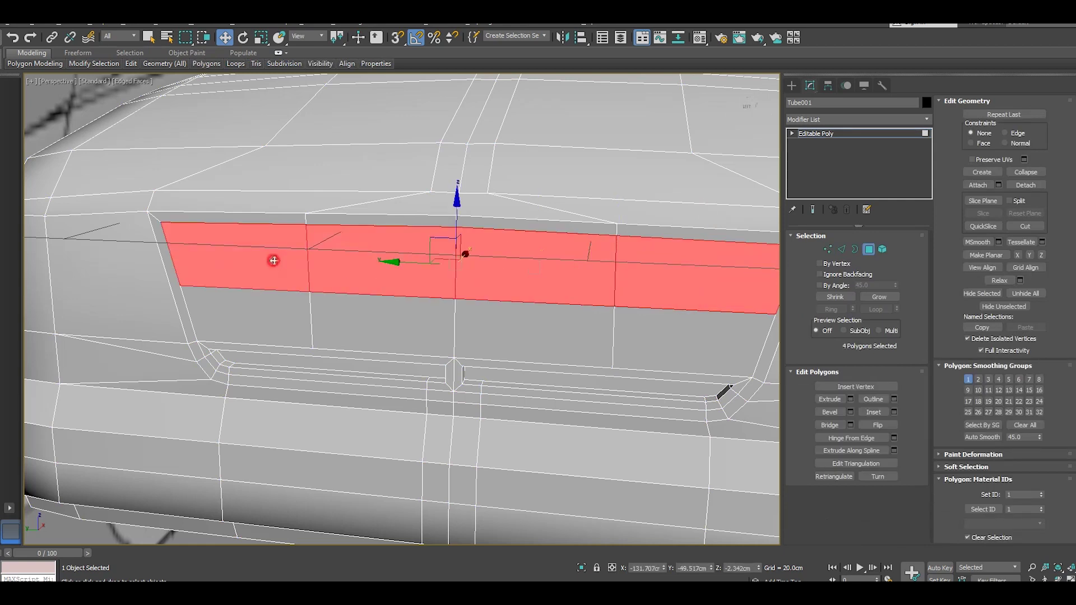
{"action": "left_click", "coordinate": [894, 412]}
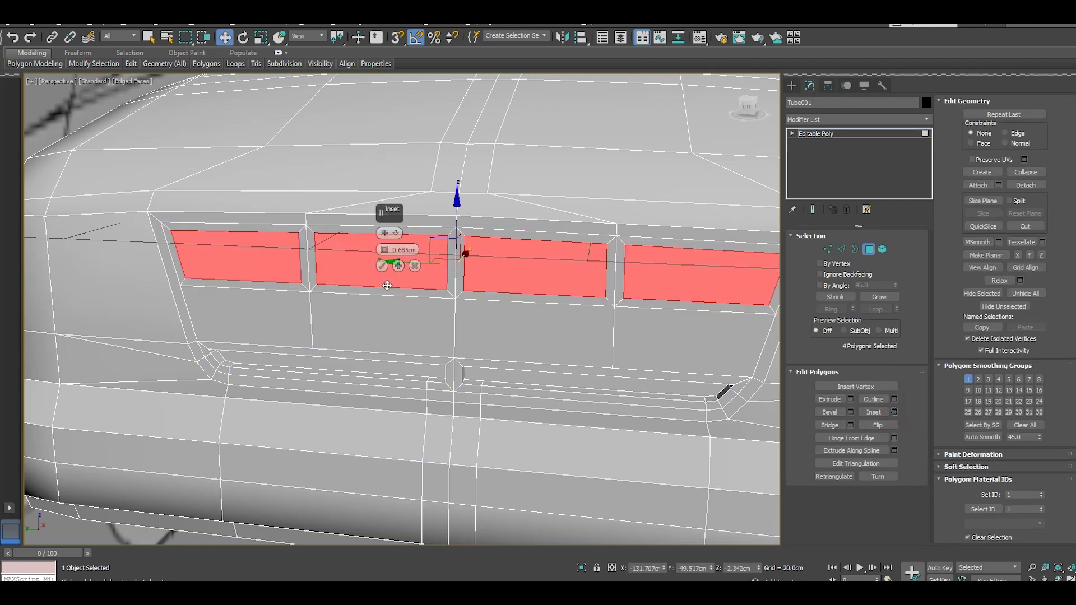
{"action": "left_click", "coordinate": [381, 270]}
- Extrude the four upper panels inward with a height of -0.991cm
{"action": "middle_click_drag", "start_coordinate": [408, 292], "coordinate": [443, 314], "text": "alt"}
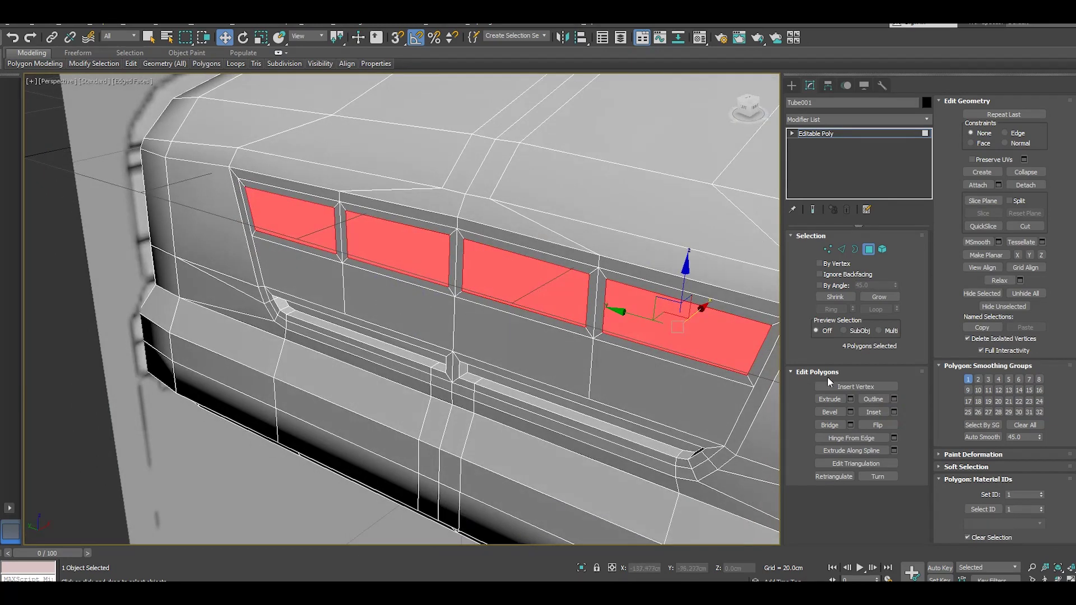
{"action": "left_click", "coordinate": [850, 399]}
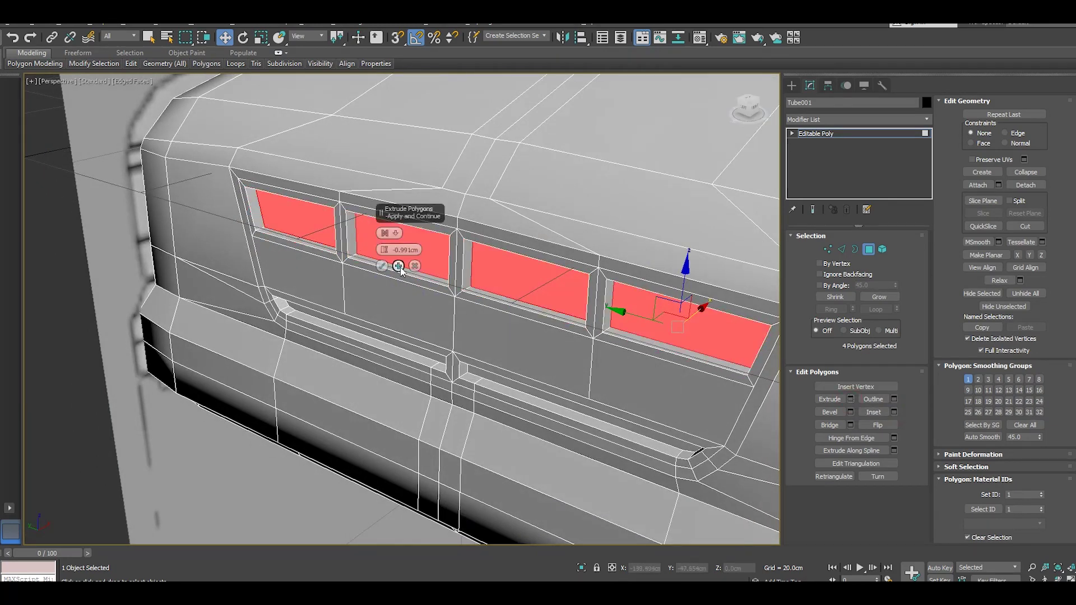
{"action": "left_click", "coordinate": [383, 267]}
{"action": "mouse_move", "coordinate": [385, 269]}
{"action": "middle_mouse_down", "text": "alt"}
{"action": "mouse_move", "coordinate": [361, 257]}
{"action": "mouse_move", "coordinate": [404, 242]}
{"action": "middle_mouse_up", "text": "alt"}
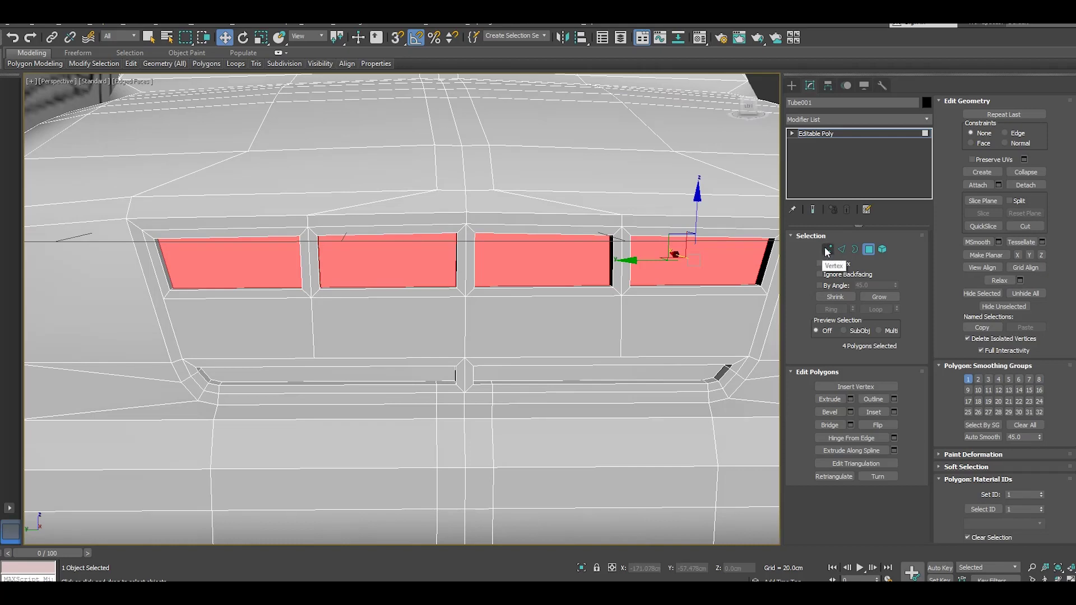
- Inset the four lower grille polygons By Polygon 0.685cm, then select the lower-left corner vertex
{"action": "left_click", "coordinate": [259, 325]}
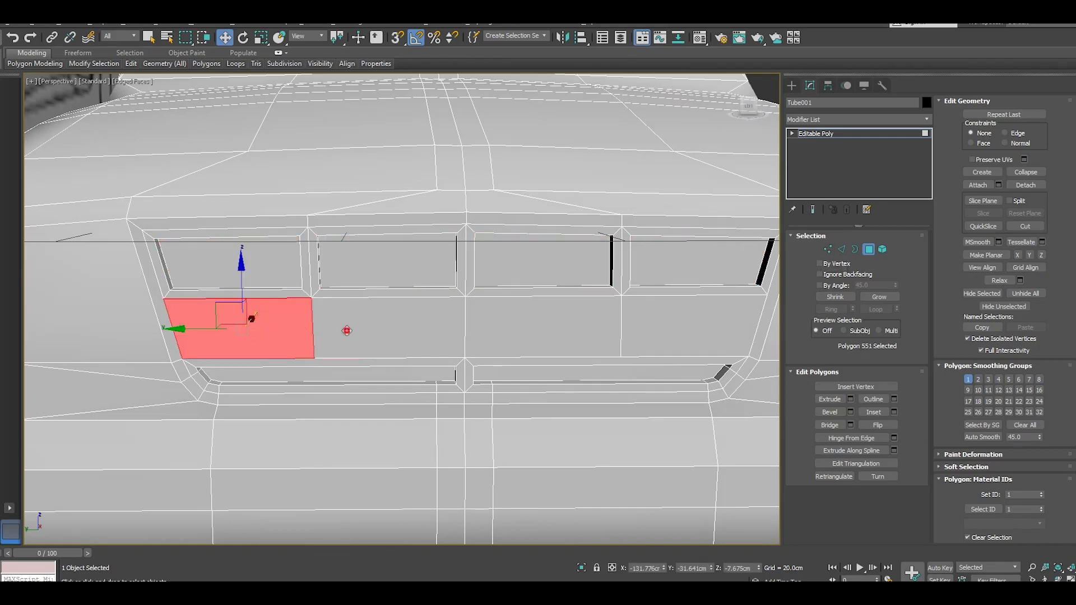
{"action": "left_click", "coordinate": [348, 331], "text": "ctrl"}
{"action": "left_click", "coordinate": [582, 329], "text": "ctrl"}
{"action": "left_click", "coordinate": [657, 329], "text": "ctrl"}
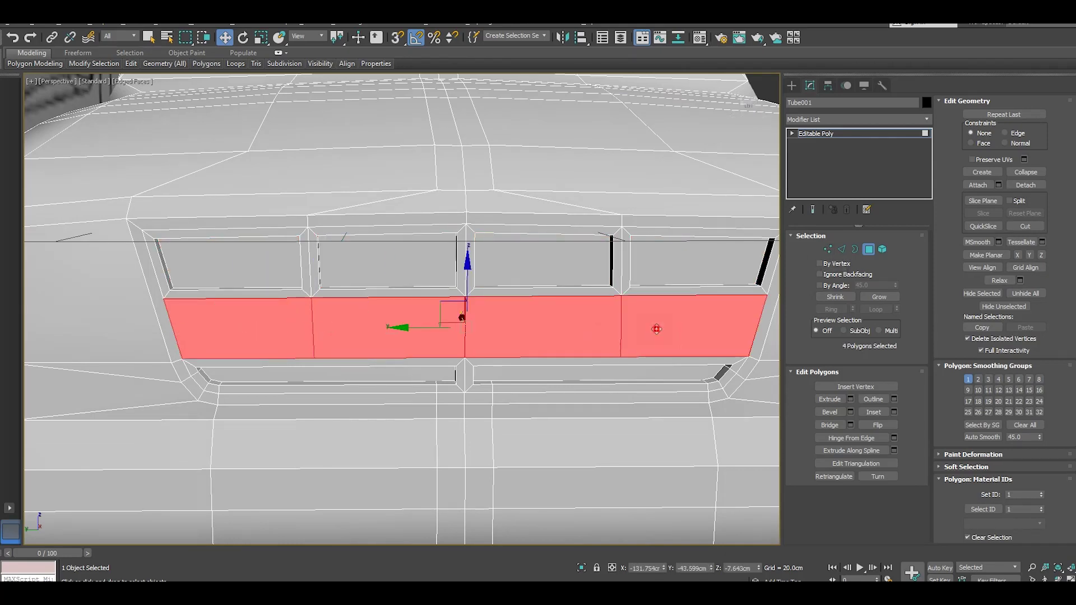
{"action": "left_click", "coordinate": [897, 408]}
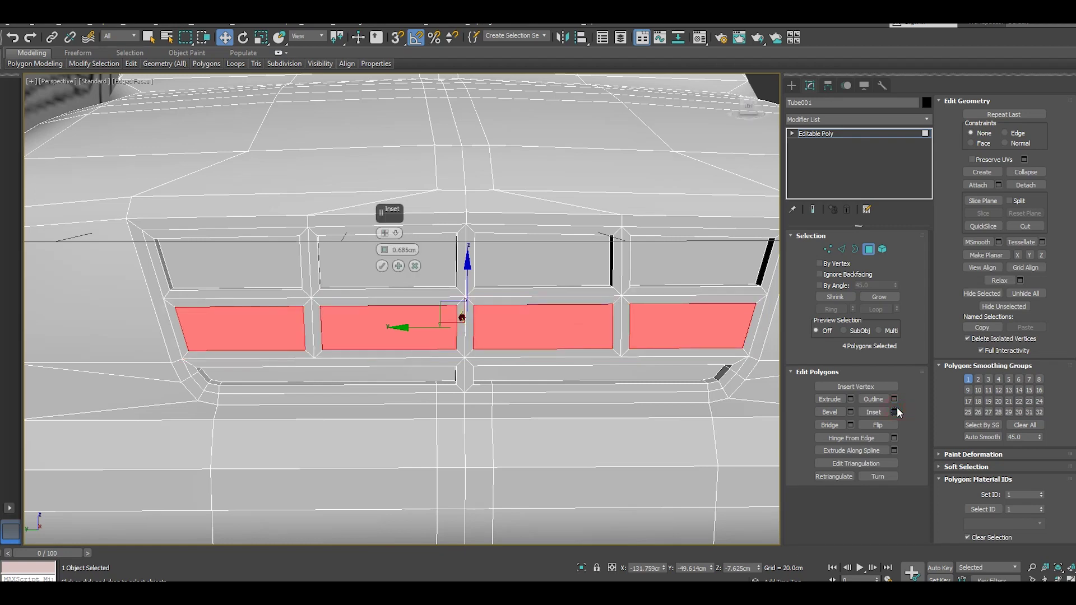
{"action": "left_click", "coordinate": [382, 266]}
{"action": "left_click", "coordinate": [828, 249]}
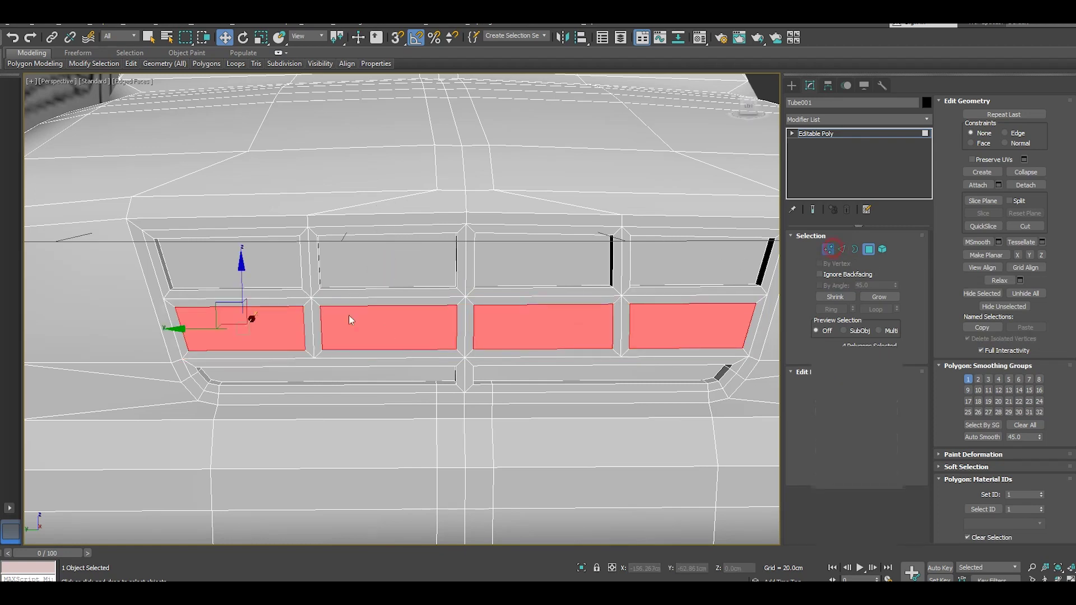
{"action": "left_click", "coordinate": [188, 351]}
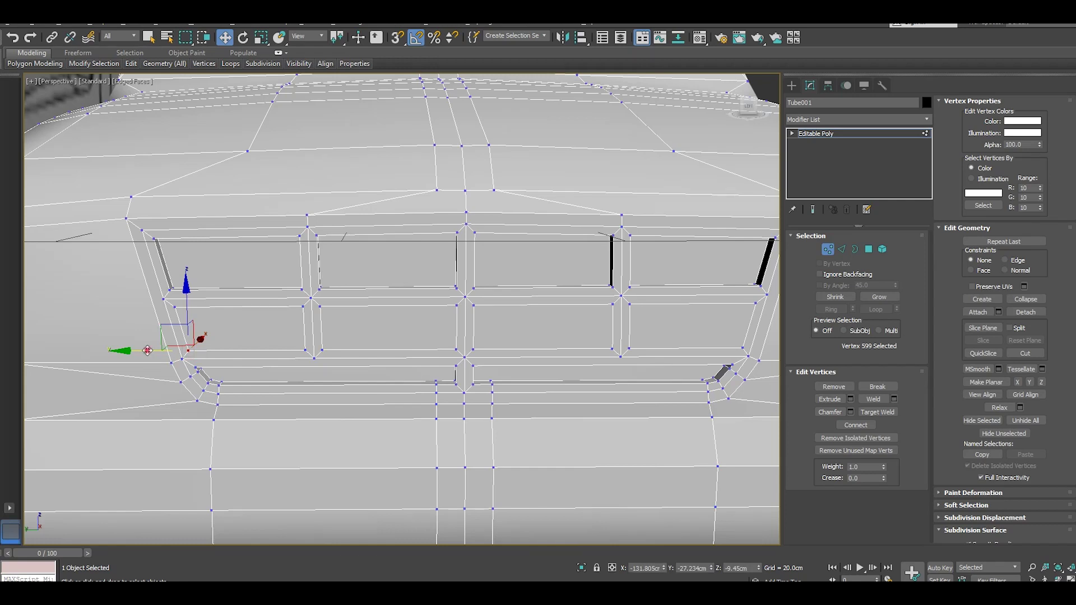
- Nudge the lower-left corner vertex and chamfer the selected corner vertices by 0.512cm
{"action": "left_click_drag", "start_coordinate": [178, 336], "coordinate": [194, 336]}
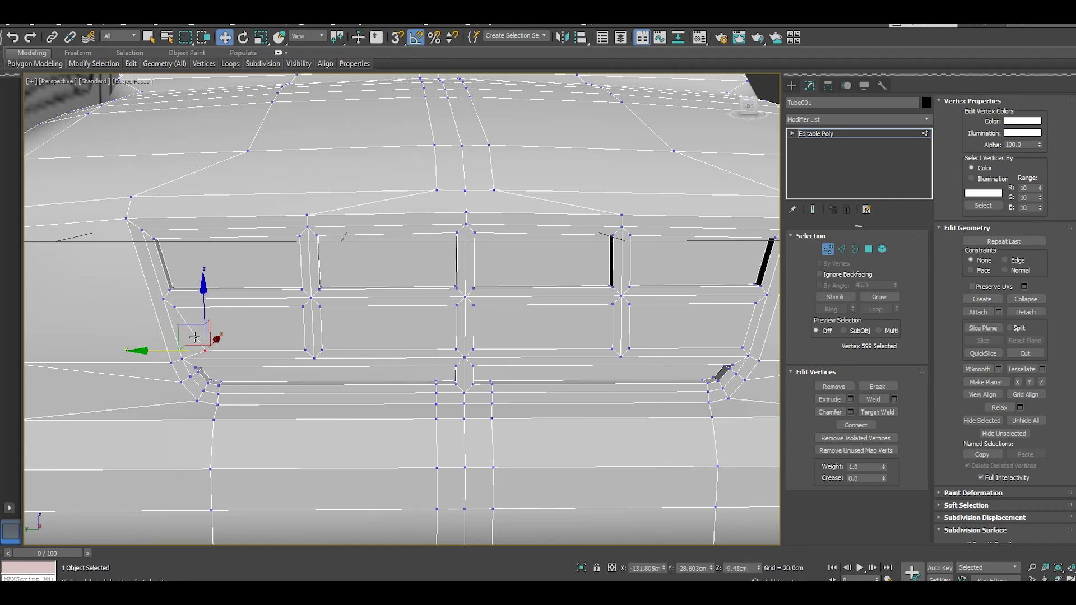
{"action": "scroll", "coordinate": [195, 337], "scroll_direction": "up", "scroll_amount": 5}
{"action": "scroll", "coordinate": [194, 336], "scroll_direction": "up", "scroll_amount": 3}
{"action": "left_click", "coordinate": [14, 28]}
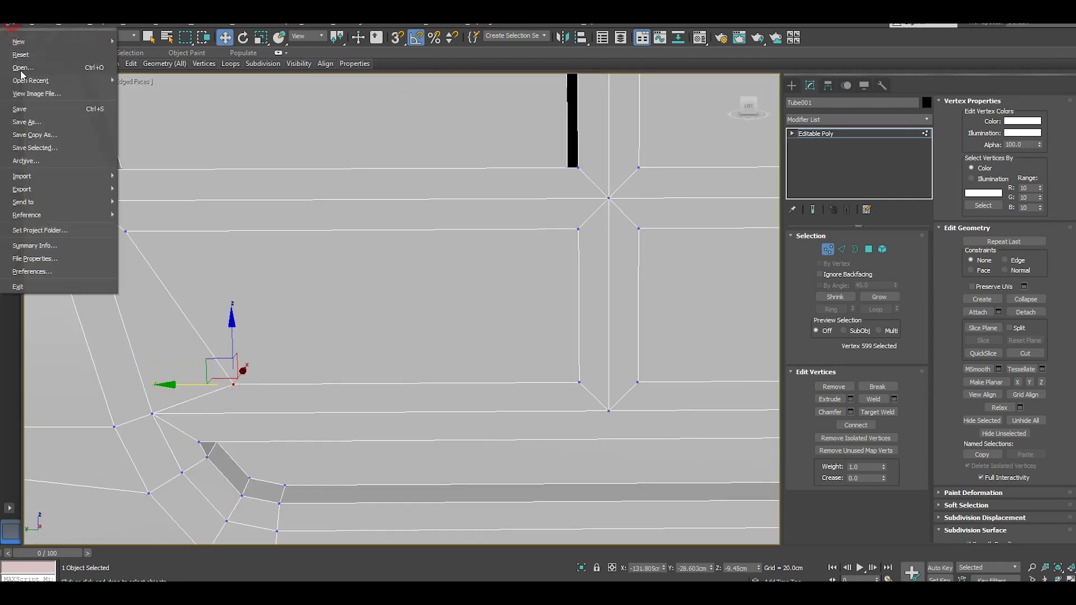
{"action": "left_click", "coordinate": [22, 108]}
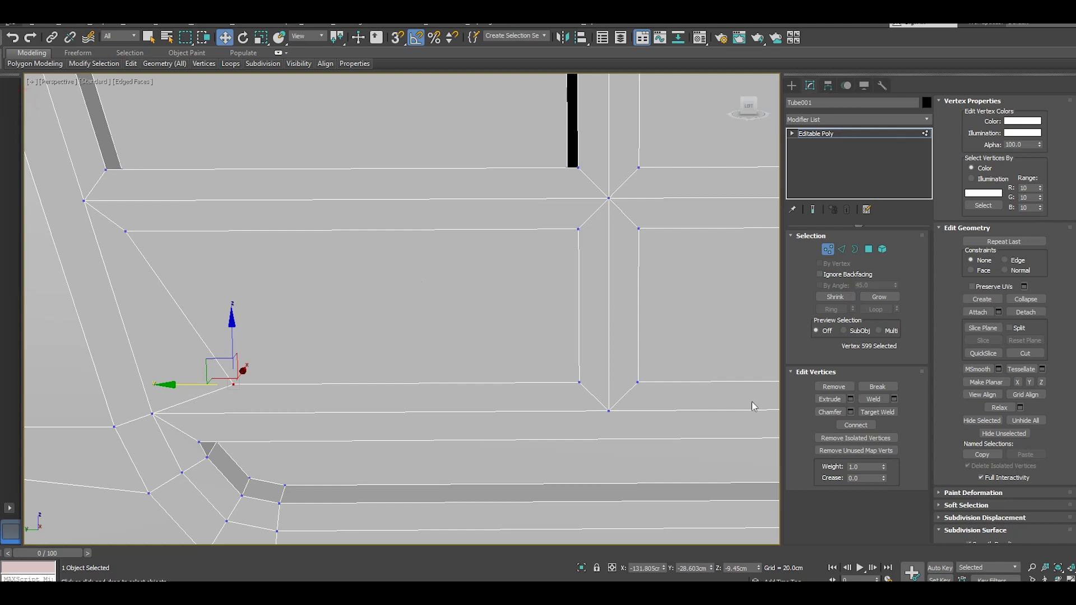
{"action": "left_click", "coordinate": [849, 411]}
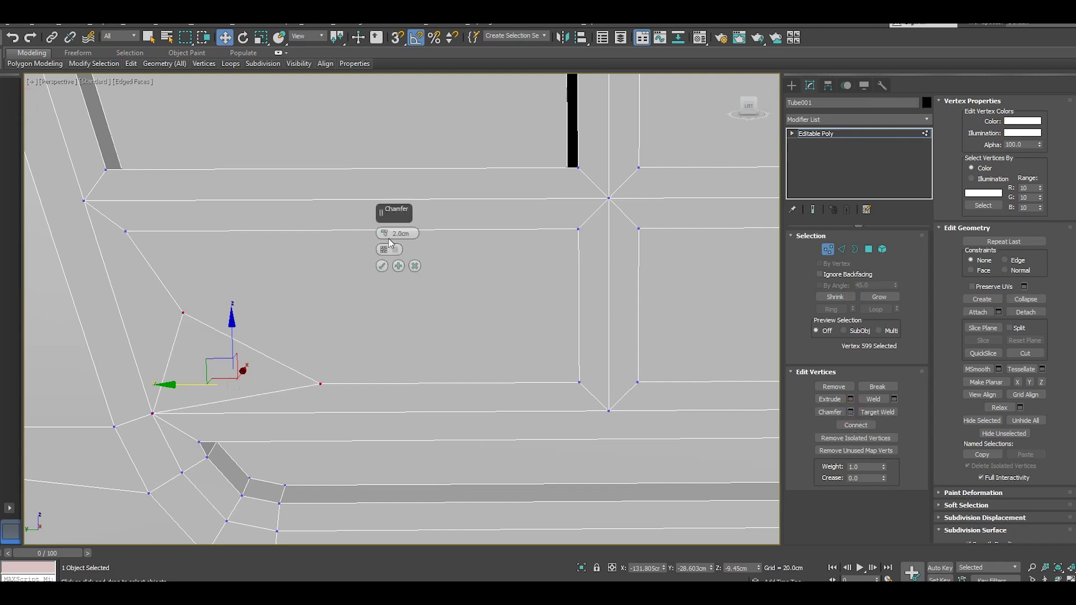
{"action": "left_click_drag", "start_coordinate": [385, 233], "coordinate": [386, 238]}
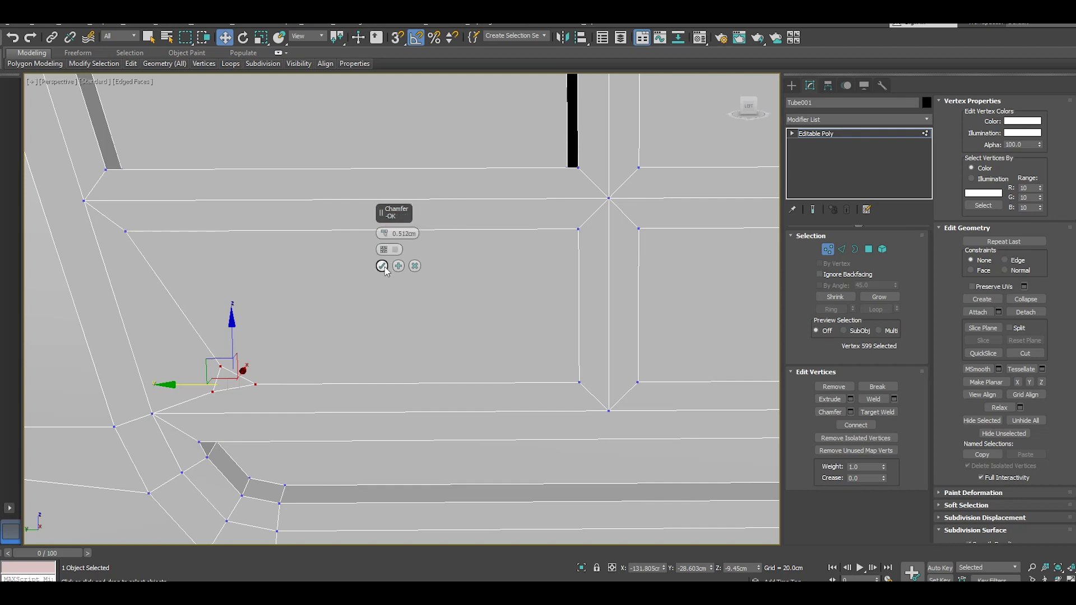
{"action": "left_click", "coordinate": [381, 265]}
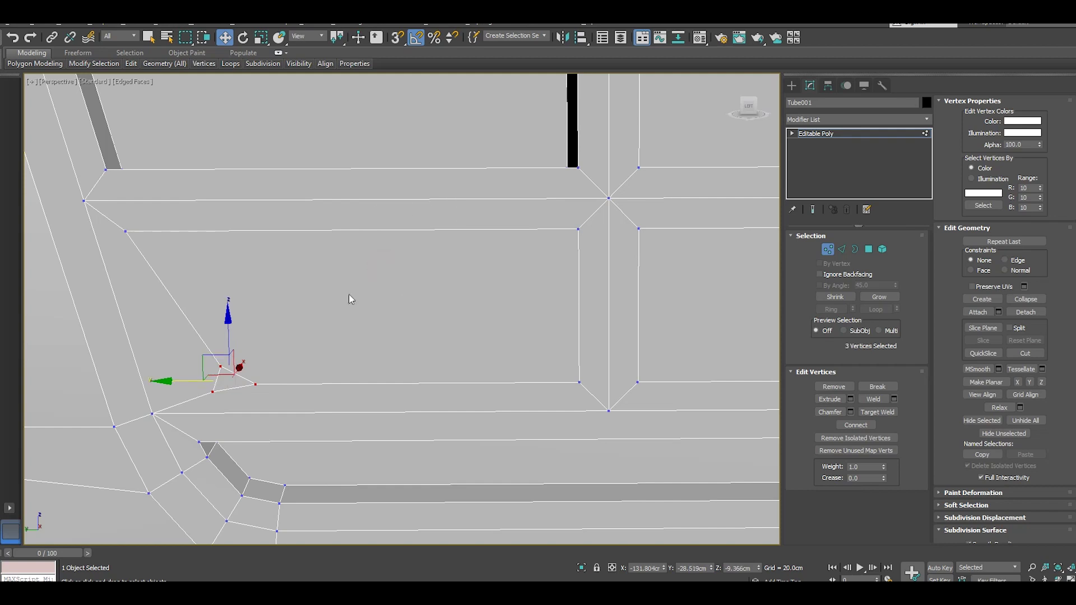
- Slide the grille's outer right corner vertex sideways and chamfer it by 0.512cm
{"action": "scroll", "coordinate": [353, 298], "scroll_direction": "down", "scroll_amount": 3}
{"action": "mouse_move", "coordinate": [335, 301]}
{"action": "middle_mouse_down"}
{"action": "mouse_move", "coordinate": [479, 328]}
{"action": "mouse_move", "coordinate": [605, 330]}
{"action": "middle_mouse_up"}
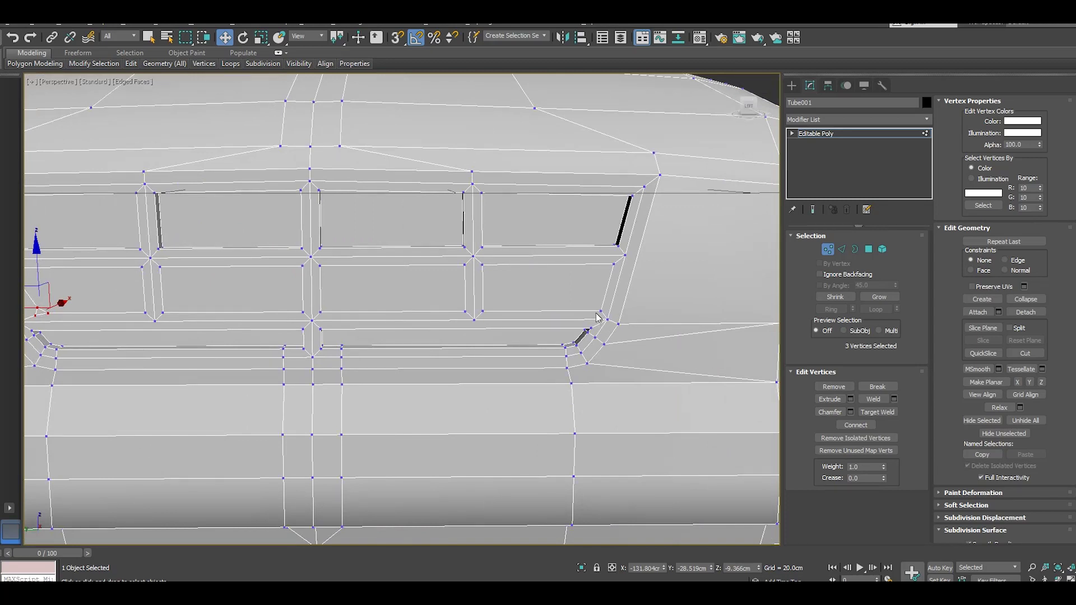
{"action": "left_click", "coordinate": [599, 313]}
{"action": "scroll", "coordinate": [594, 308], "scroll_direction": "up", "scroll_amount": 2}
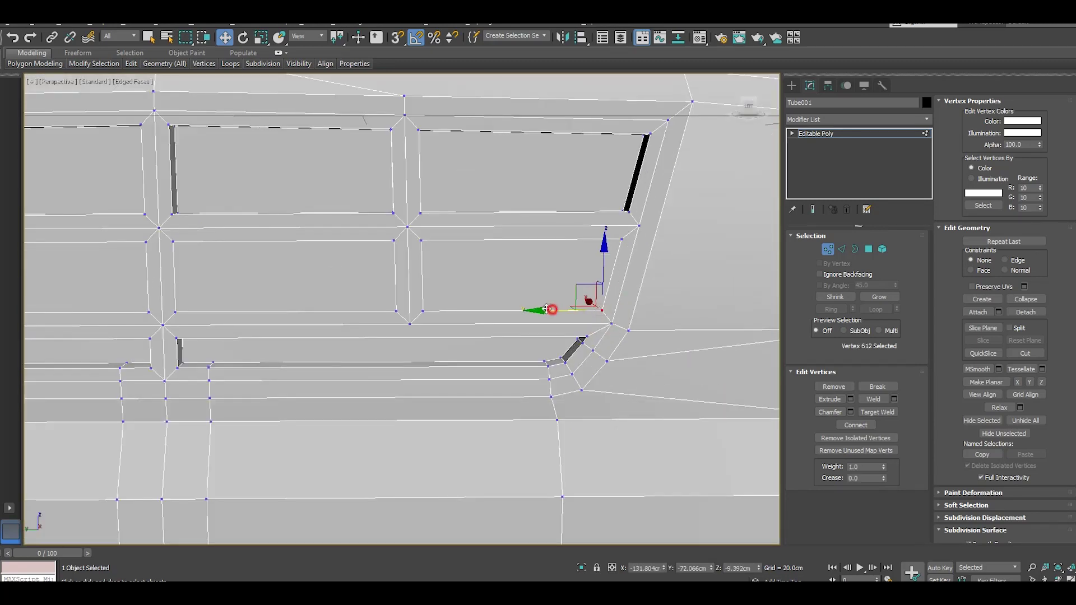
{"action": "left_click_drag", "start_coordinate": [547, 309], "coordinate": [538, 307]}
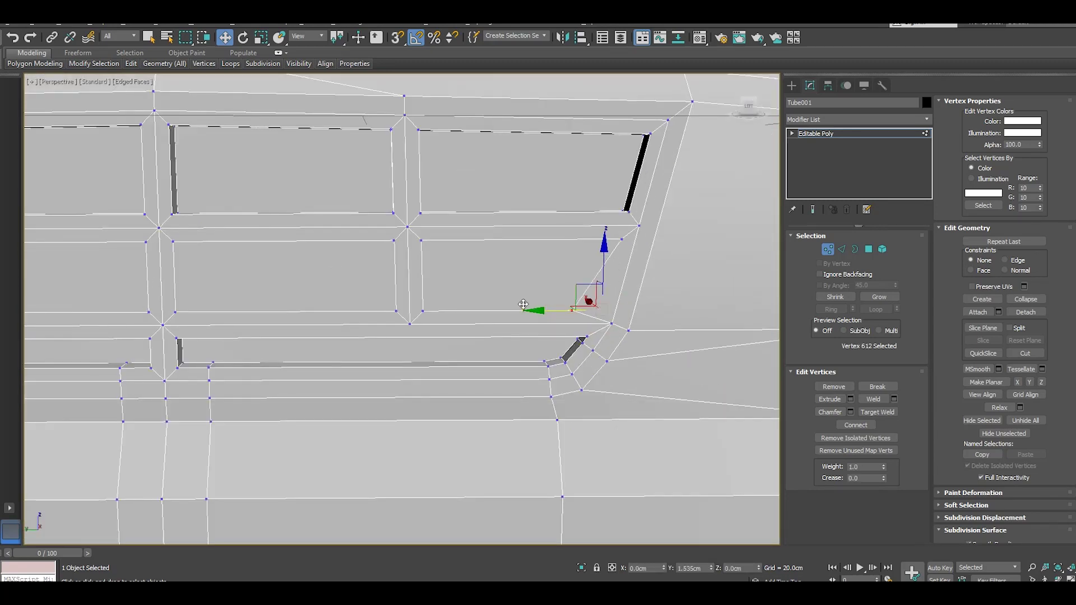
{"action": "left_click", "coordinate": [850, 412]}
{"action": "middle_click_drag", "start_coordinate": [653, 308], "coordinate": [660, 314], "text": "alt"}
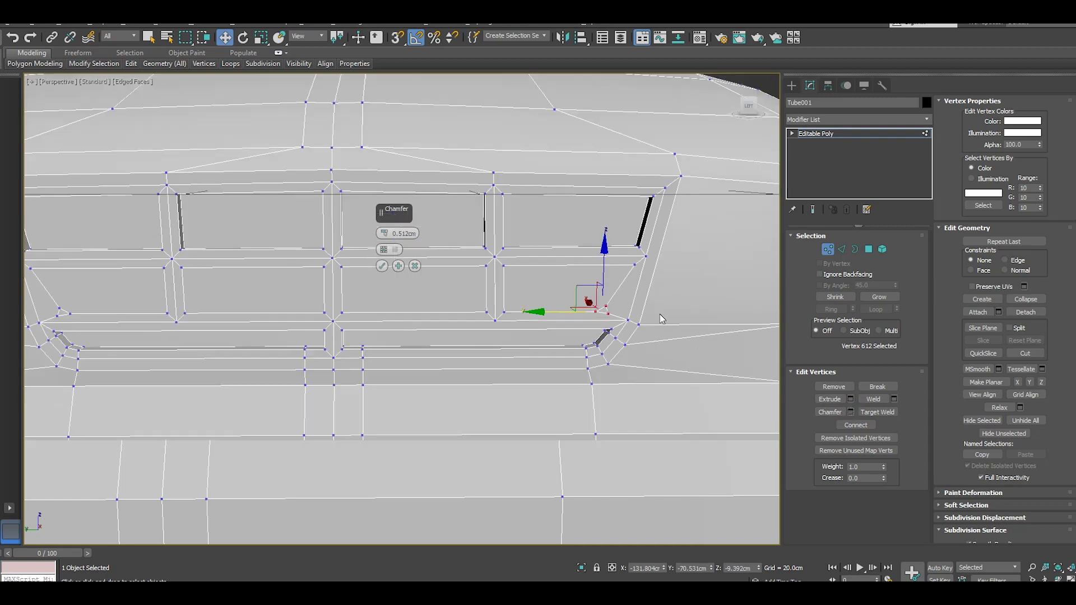
{"action": "left_click", "coordinate": [382, 265]}
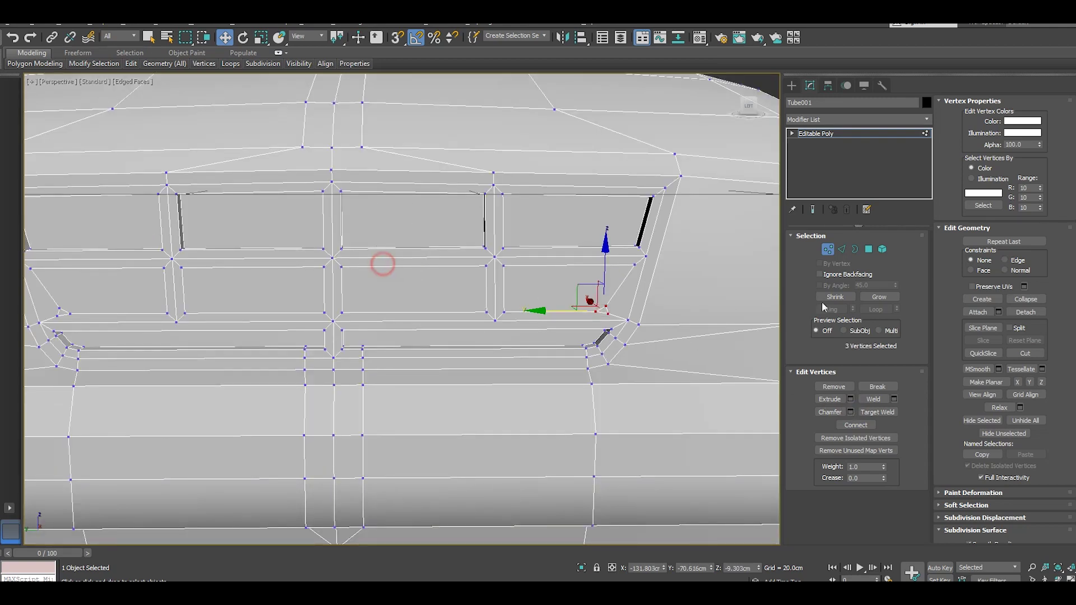
- Switch to Polygon mode and orbit to an angled close-up of the grille
{"action": "left_click", "coordinate": [865, 254]}
{"action": "scroll", "coordinate": [550, 273], "scroll_direction": "down", "scroll_amount": 3}
{"action": "scroll", "coordinate": [550, 278], "scroll_direction": "down", "scroll_amount": 2}
{"action": "scroll", "coordinate": [507, 318], "scroll_direction": "up", "scroll_amount": 4}
{"action": "middle_click_drag", "start_coordinate": [550, 278], "coordinate": [504, 314], "text": "alt"}
{"action": "scroll", "coordinate": [504, 314], "scroll_direction": "up", "scroll_amount": 2}
{"action": "scroll", "coordinate": [504, 314], "scroll_direction": "up", "scroll_amount": 1}
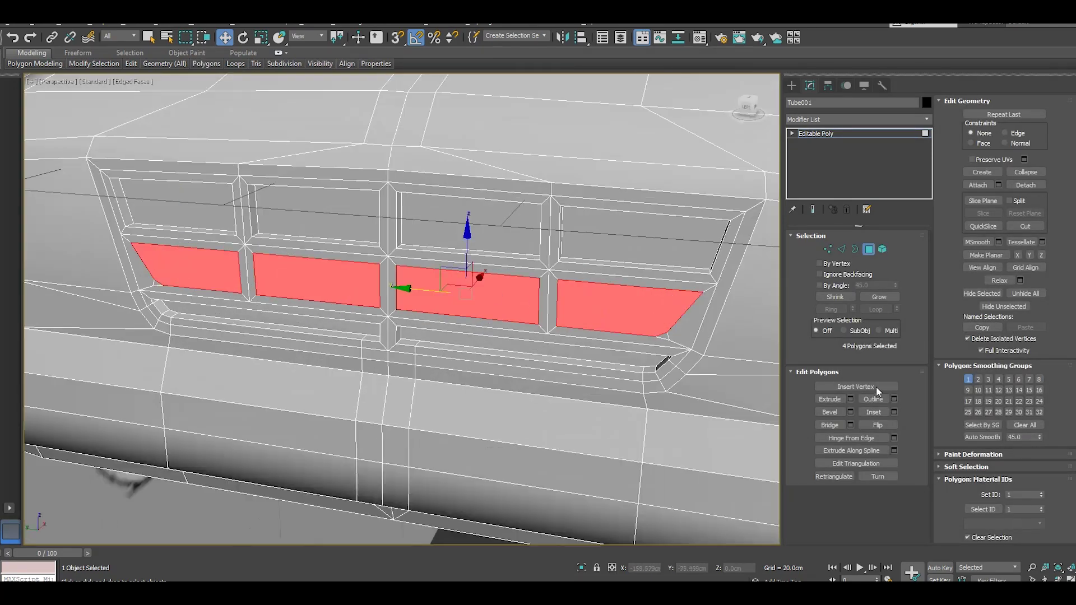
- Extrude the four lower grille openings inward with a height of -0.991cm
{"action": "left_click", "coordinate": [851, 399]}
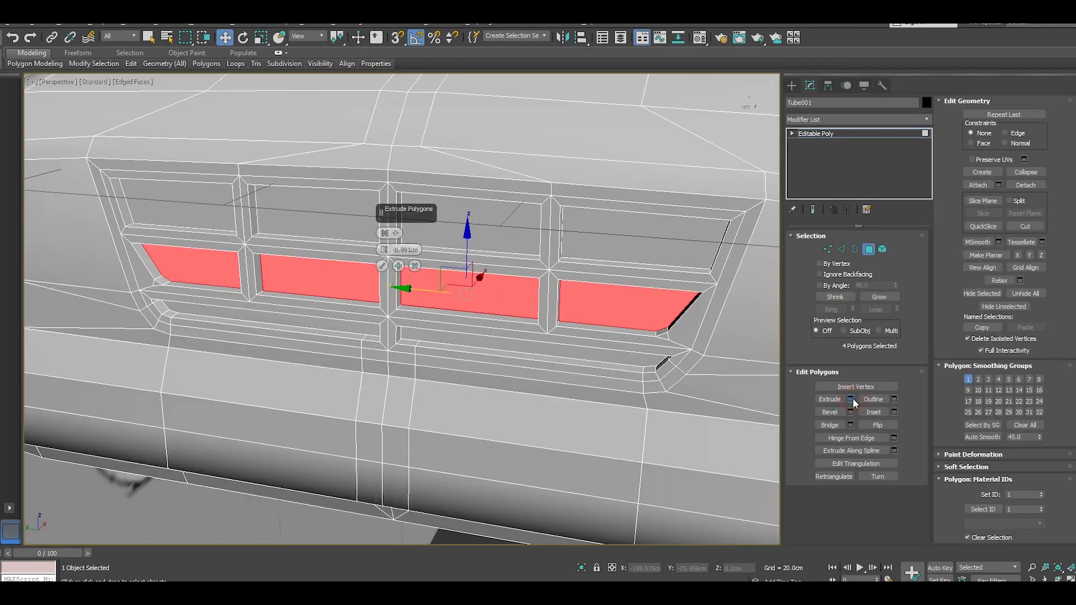
{"action": "left_click", "coordinate": [382, 267]}
{"action": "scroll", "coordinate": [381, 269], "scroll_direction": "down", "scroll_amount": 2}
{"action": "middle_click_drag", "start_coordinate": [384, 288], "coordinate": [411, 287], "text": "alt"}
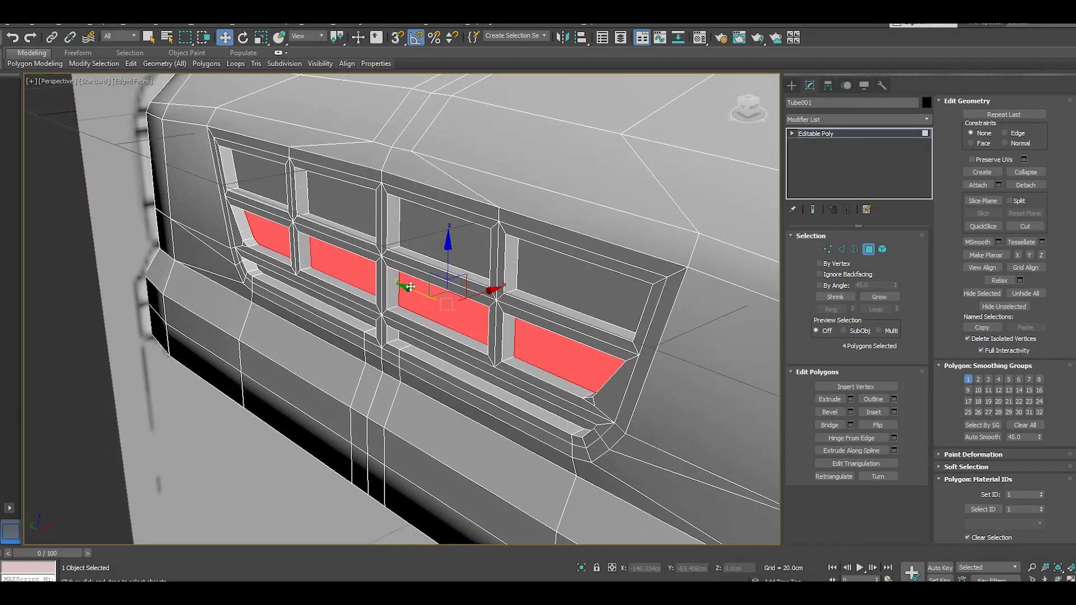
- Exit Polygon level, deselect the truck cab, and orbit out to view the truck front
{"action": "left_click", "coordinate": [815, 135]}
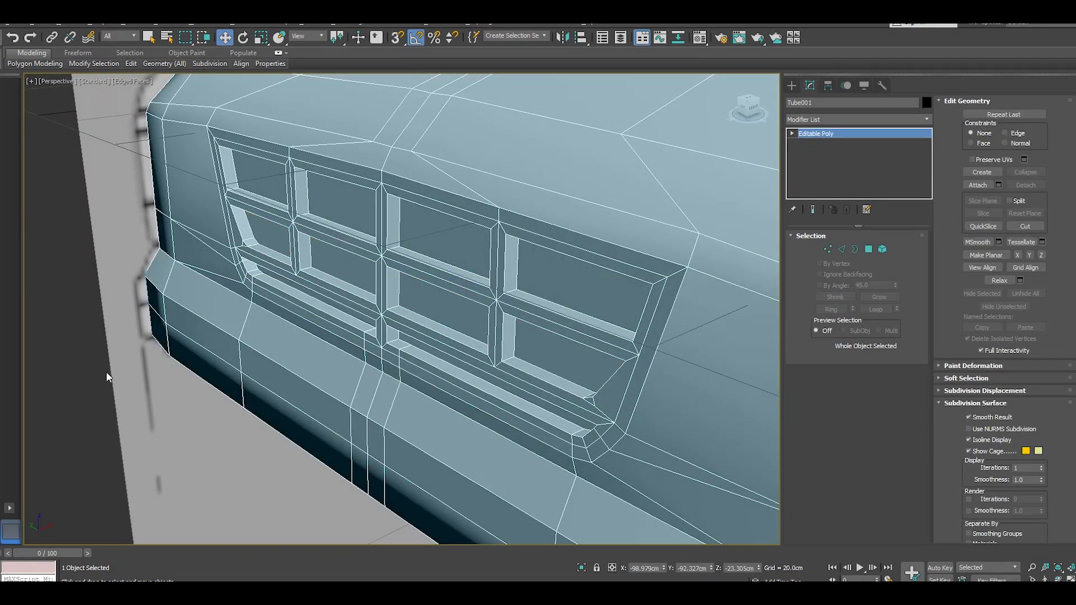
{"action": "left_click", "coordinate": [83, 371]}
{"action": "scroll", "coordinate": [498, 299], "scroll_direction": "down", "scroll_amount": 5}
{"action": "middle_click_drag", "start_coordinate": [498, 299], "coordinate": [381, 297], "text": "alt"}
{"action": "scroll", "coordinate": [498, 299], "scroll_direction": "up", "scroll_amount": 2}
{"action": "scroll", "coordinate": [498, 299], "scroll_direction": "down", "scroll_amount": 2}
{"action": "scroll", "coordinate": [499, 298], "scroll_direction": "up", "scroll_amount": 3}
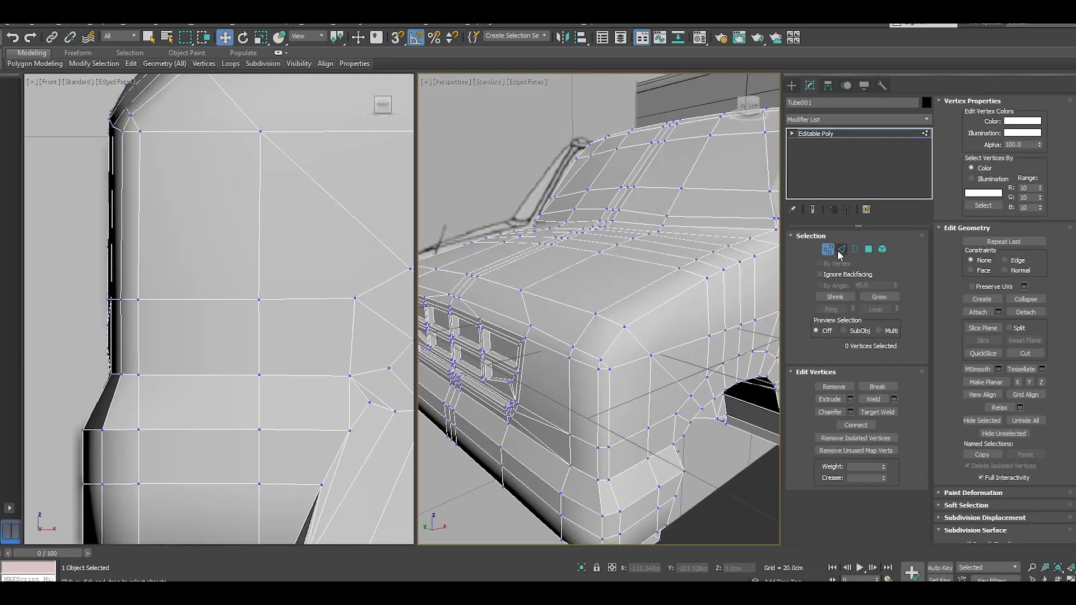
- In Edge mode, select the hood-edge loop and extend it across the grille top
{"action": "left_click", "coordinate": [841, 249]}
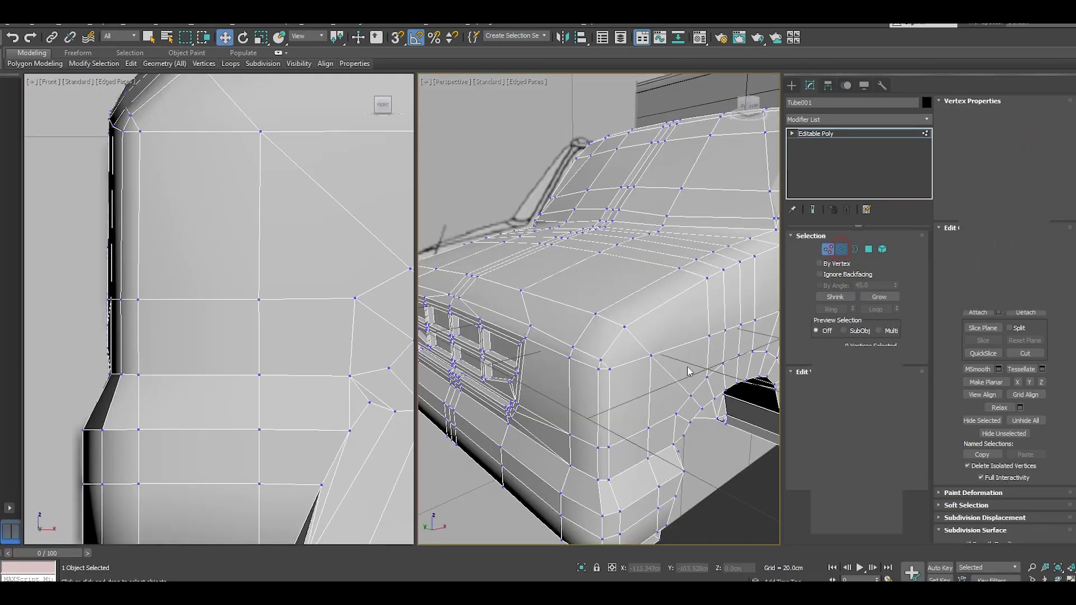
{"action": "double_click", "coordinate": [625, 367]}
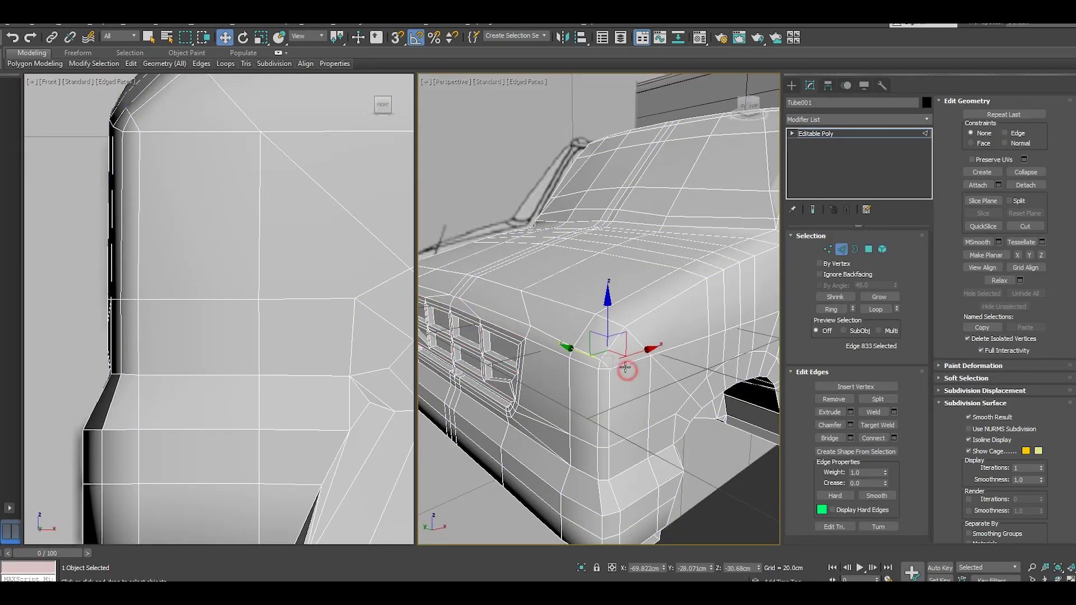
{"action": "double_click", "coordinate": [664, 351]}
{"action": "scroll", "coordinate": [588, 353], "scroll_direction": "down", "scroll_amount": 3}
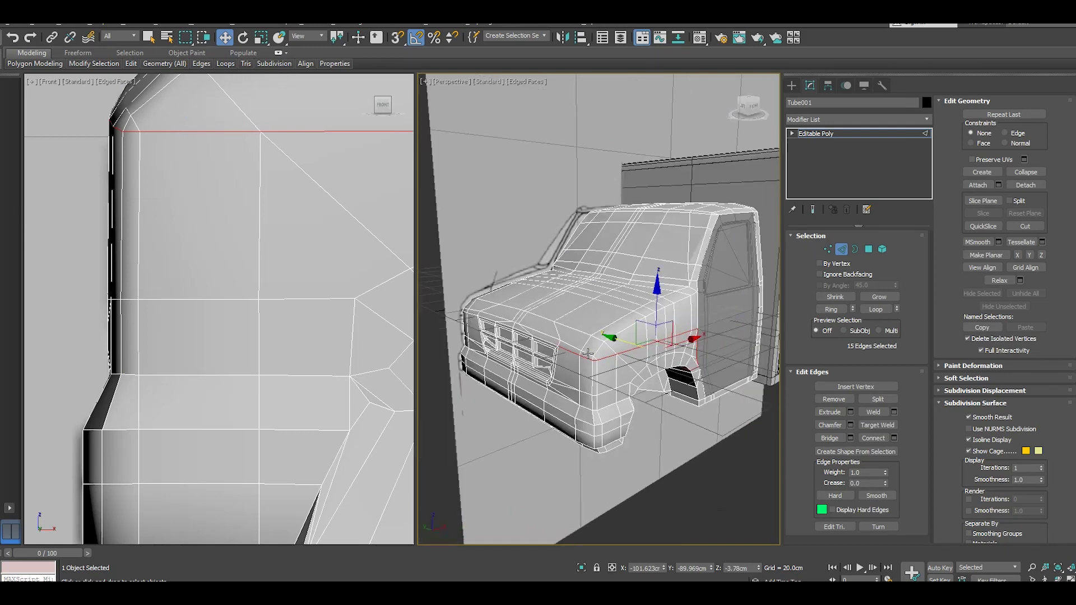
{"action": "scroll", "coordinate": [540, 340], "scroll_direction": "up", "scroll_amount": 3}
{"action": "double_click", "coordinate": [540, 340]}
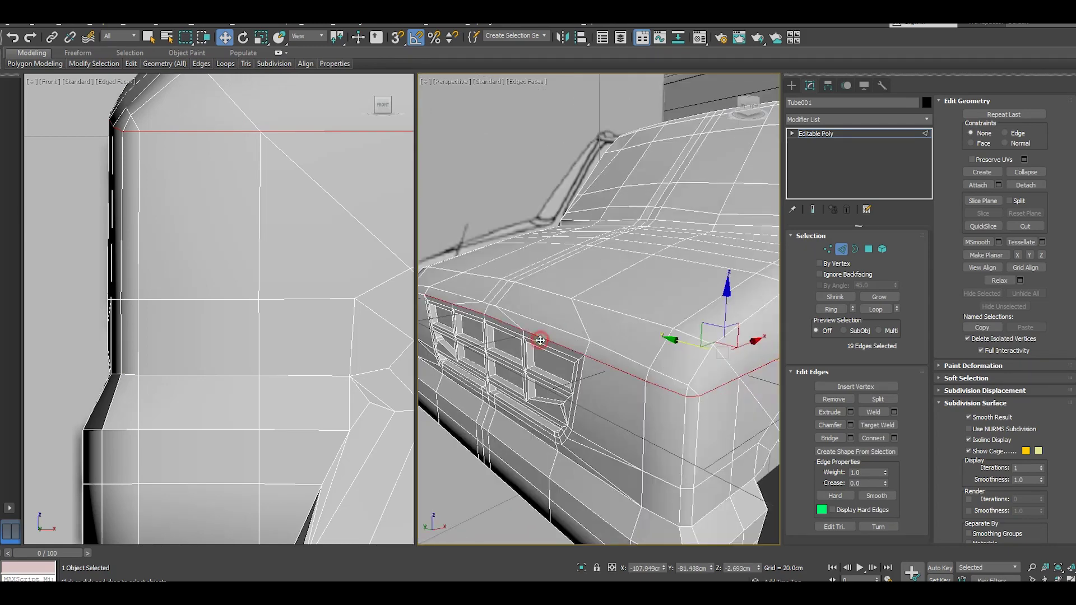
{"action": "scroll", "coordinate": [540, 340], "scroll_direction": "down", "scroll_amount": 2}
{"action": "middle_click_drag", "start_coordinate": [540, 340], "coordinate": [611, 336], "text": "alt"}
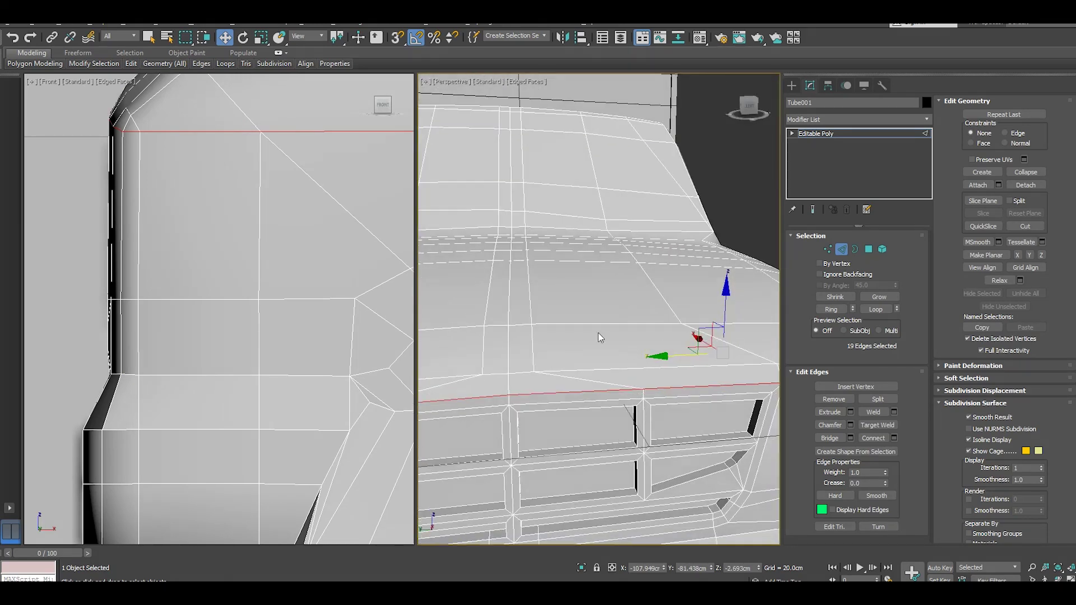
{"action": "scroll", "coordinate": [598, 332], "scroll_direction": "down", "scroll_amount": 3}
- Dismiss the File menu without saving and orbit to a frontal view of the grille
{"action": "left_click", "coordinate": [15, 27]}
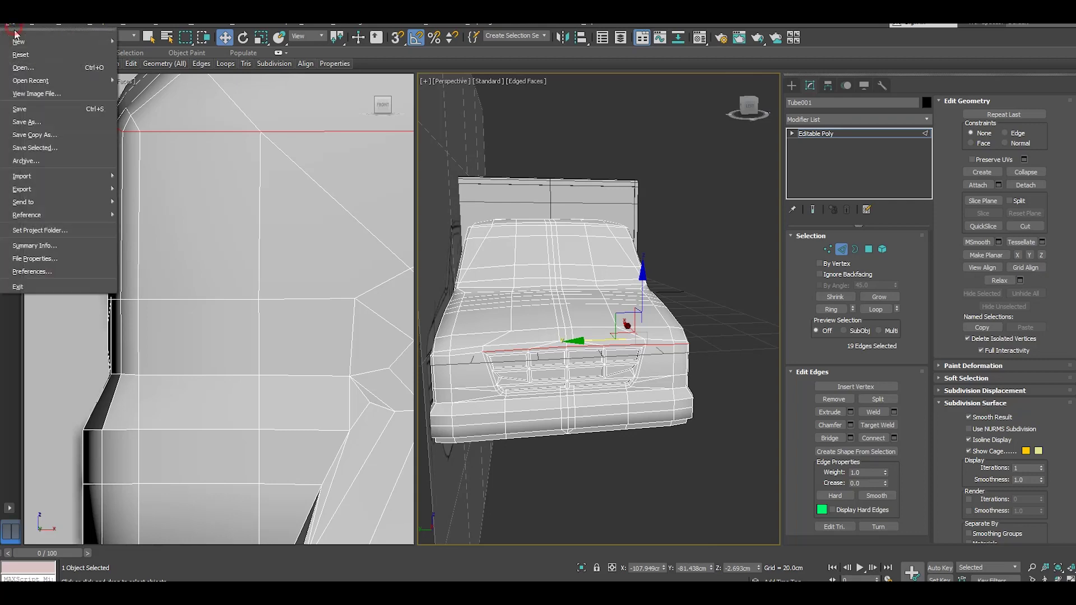
{"action": "left_click", "coordinate": [40, 131]}
{"action": "left_click", "coordinate": [15, 27]}
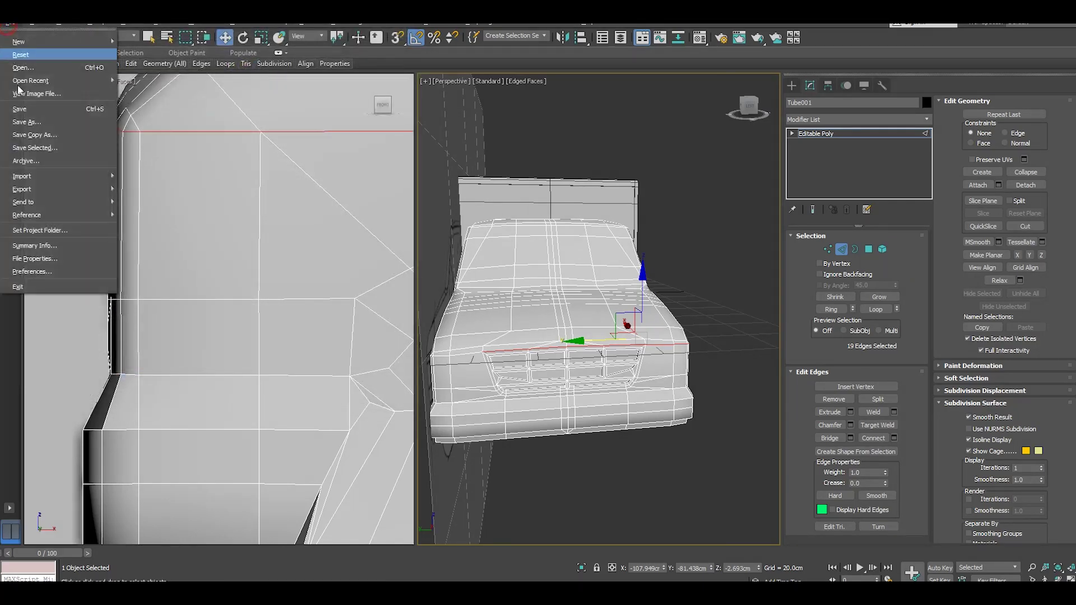
{"action": "left_click", "coordinate": [22, 106]}
{"action": "middle_click_drag", "start_coordinate": [583, 296], "coordinate": [522, 307], "text": "alt"}
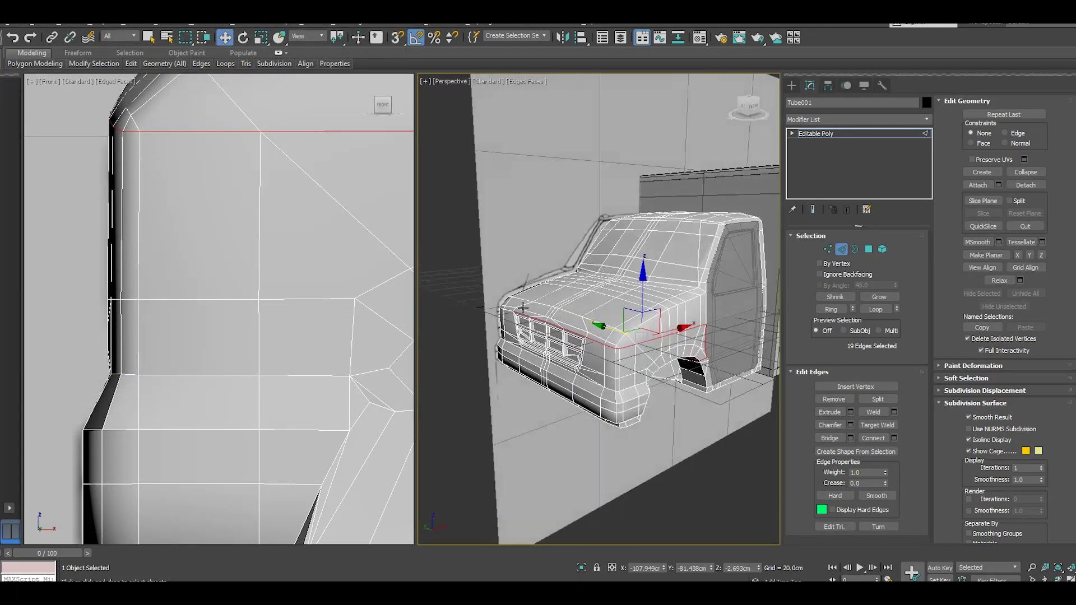
{"action": "scroll", "coordinate": [632, 355], "scroll_direction": "up", "scroll_amount": 4}
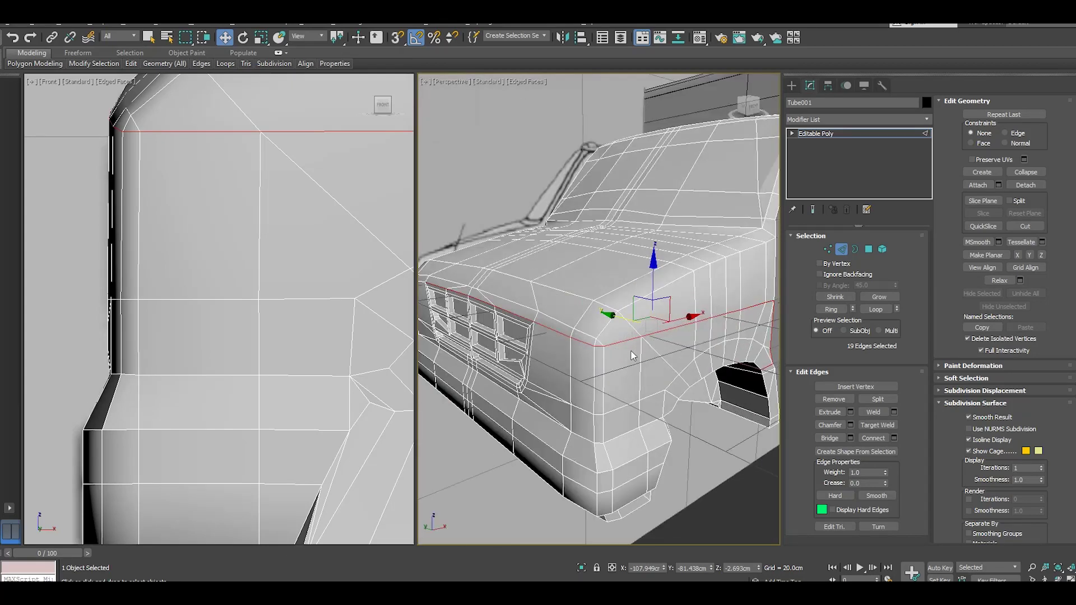
{"action": "mouse_move", "coordinate": [642, 347]}
{"action": "middle_mouse_down", "text": "alt"}
{"action": "mouse_move", "coordinate": [657, 332]}
{"action": "mouse_move", "coordinate": [660, 344]}
{"action": "middle_mouse_up", "text": "alt"}
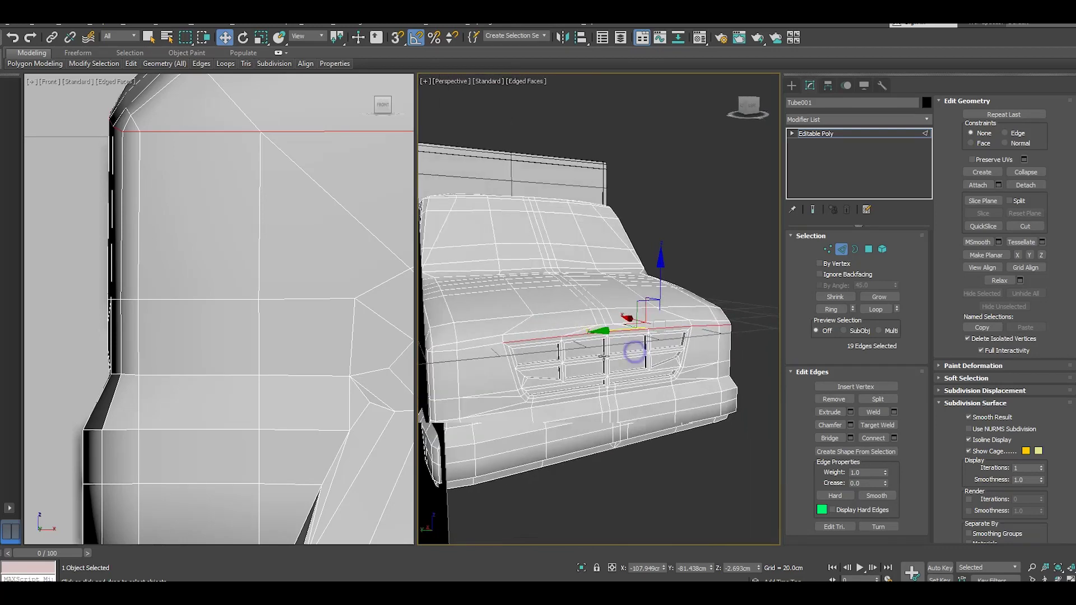
{"action": "scroll", "coordinate": [659, 344], "scroll_direction": "down", "scroll_amount": 3}
{"action": "scroll", "coordinate": [657, 339], "scroll_direction": "up", "scroll_amount": 3}
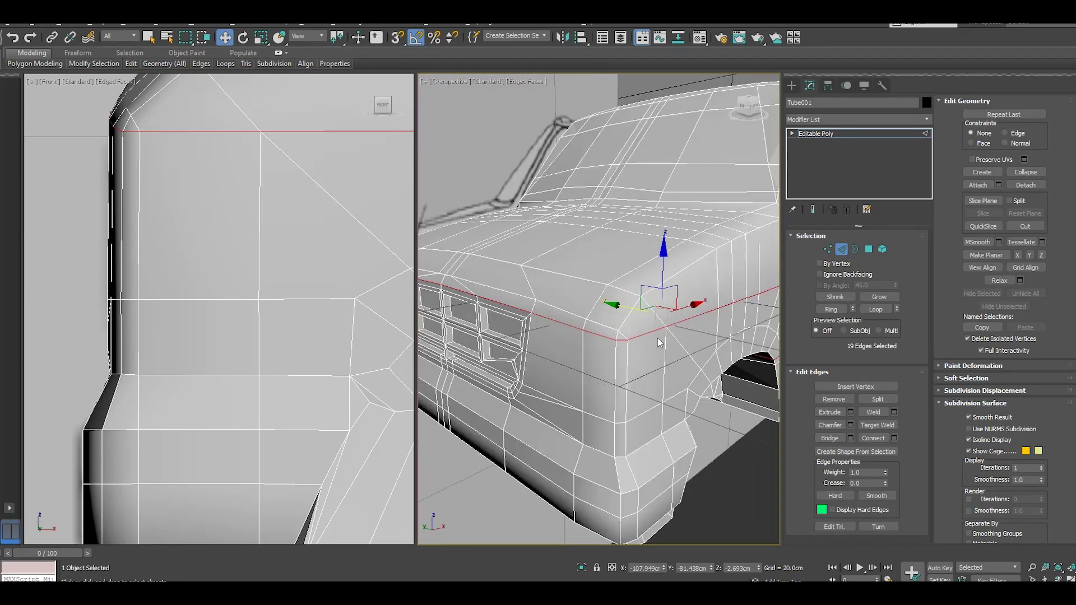
{"action": "scroll", "coordinate": [658, 338], "scroll_direction": "up", "scroll_amount": 2}
- Extrude the hood edge loop with height -0.743cm and width 1.217cm
{"action": "left_click", "coordinate": [851, 411]}
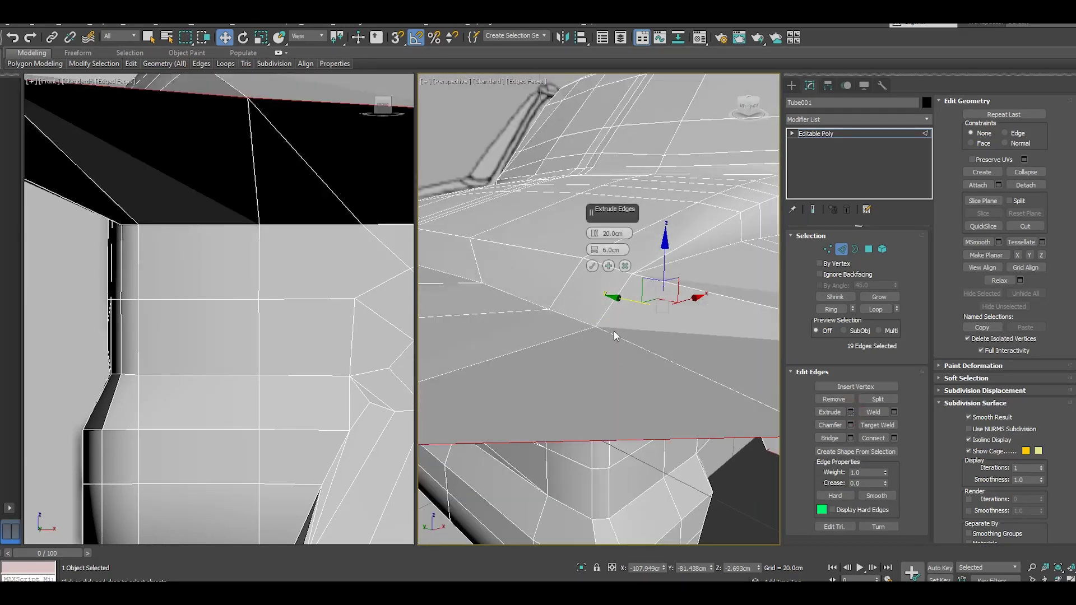
{"action": "left_click_drag", "start_coordinate": [595, 233], "coordinate": [607, 256]}
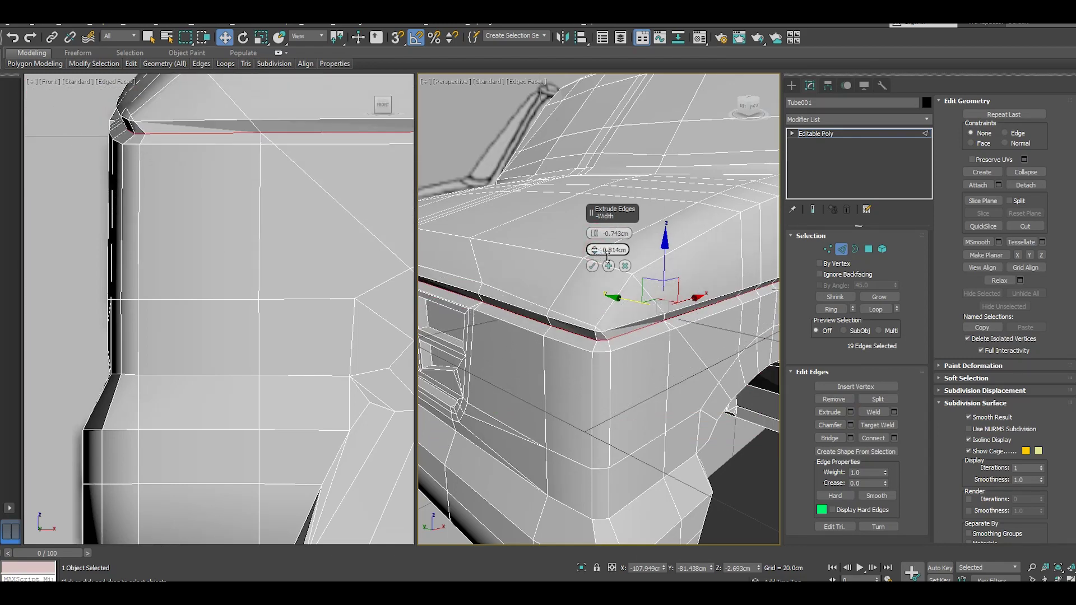
{"action": "scroll", "coordinate": [554, 299], "scroll_direction": "down", "scroll_amount": 4}
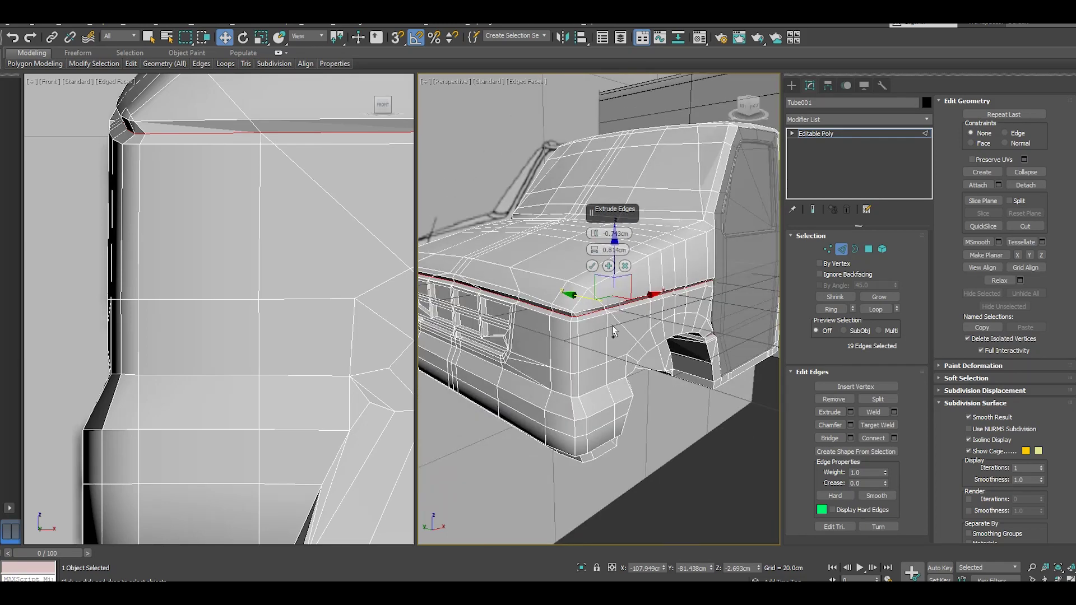
{"action": "scroll", "coordinate": [613, 331], "scroll_direction": "up", "scroll_amount": 2}
{"action": "scroll", "coordinate": [605, 322], "scroll_direction": "up", "scroll_amount": 2}
{"action": "scroll", "coordinate": [595, 312], "scroll_direction": "up", "scroll_amount": 2}
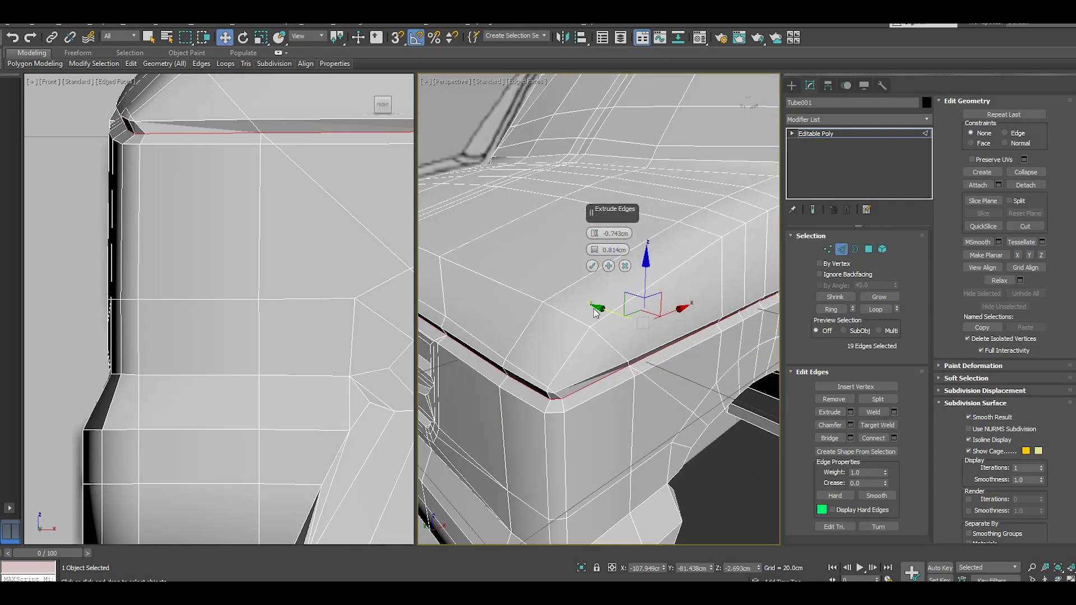
{"action": "middle_click_drag", "start_coordinate": [595, 311], "coordinate": [582, 352], "text": "alt"}
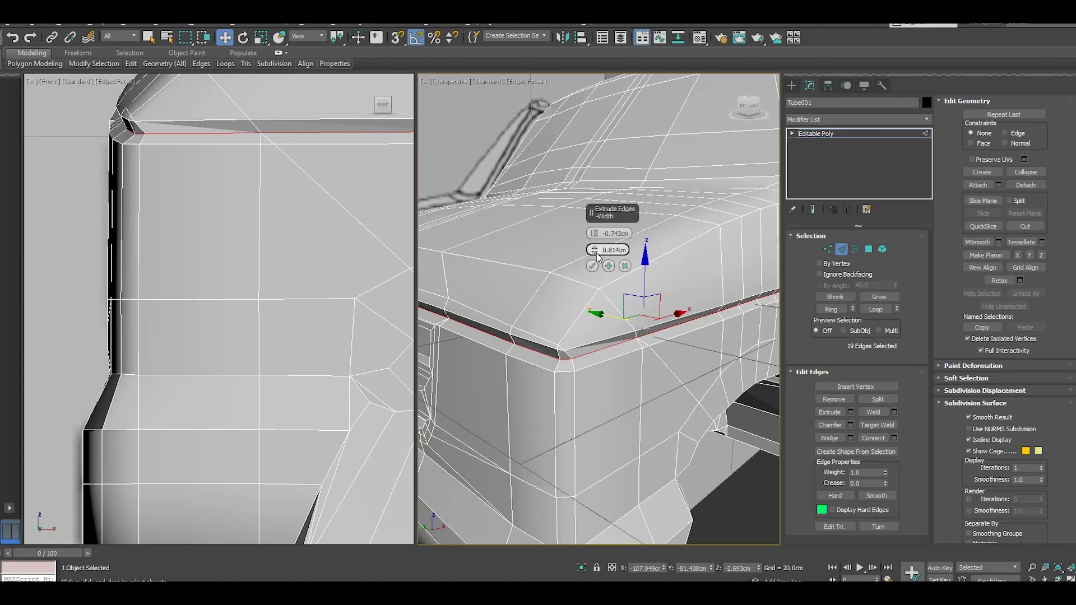
{"action": "left_click_drag", "start_coordinate": [595, 250], "coordinate": [593, 230]}
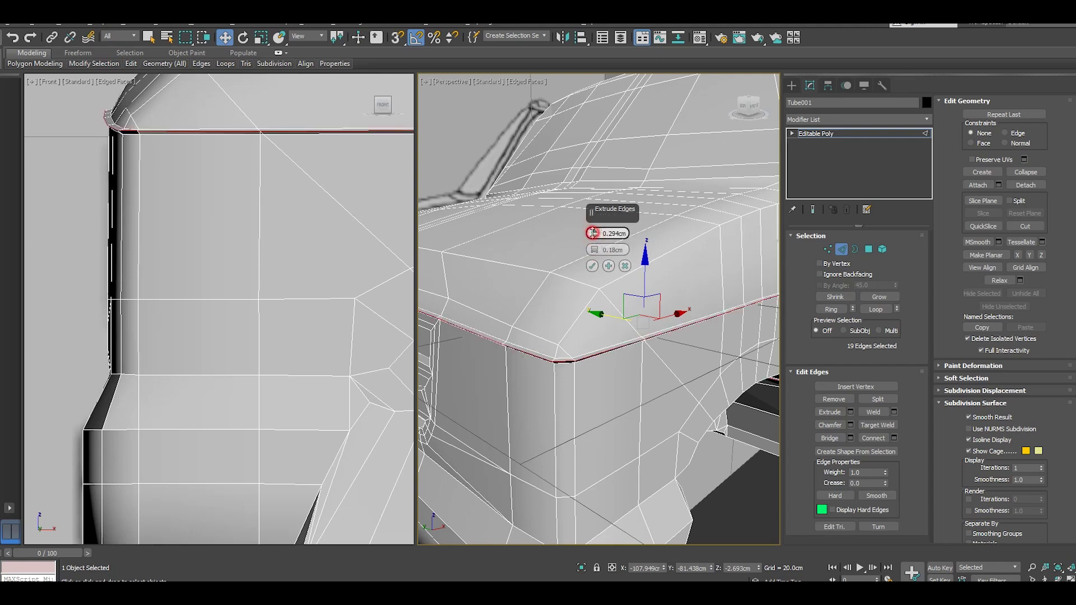
{"action": "right_click", "coordinate": [593, 233]}
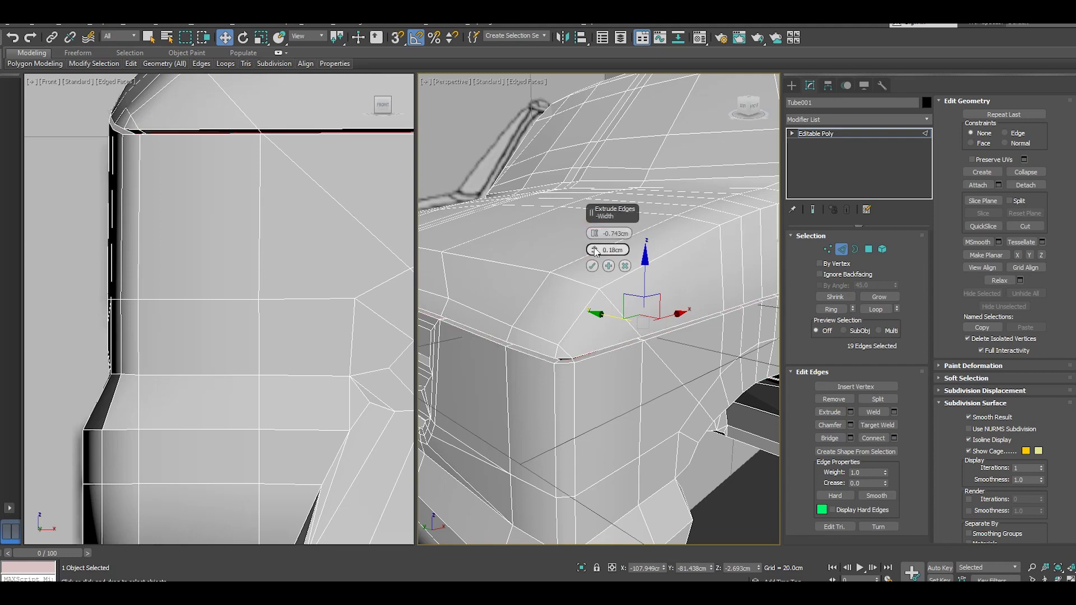
{"action": "left_click_drag", "start_coordinate": [595, 250], "coordinate": [594, 248]}
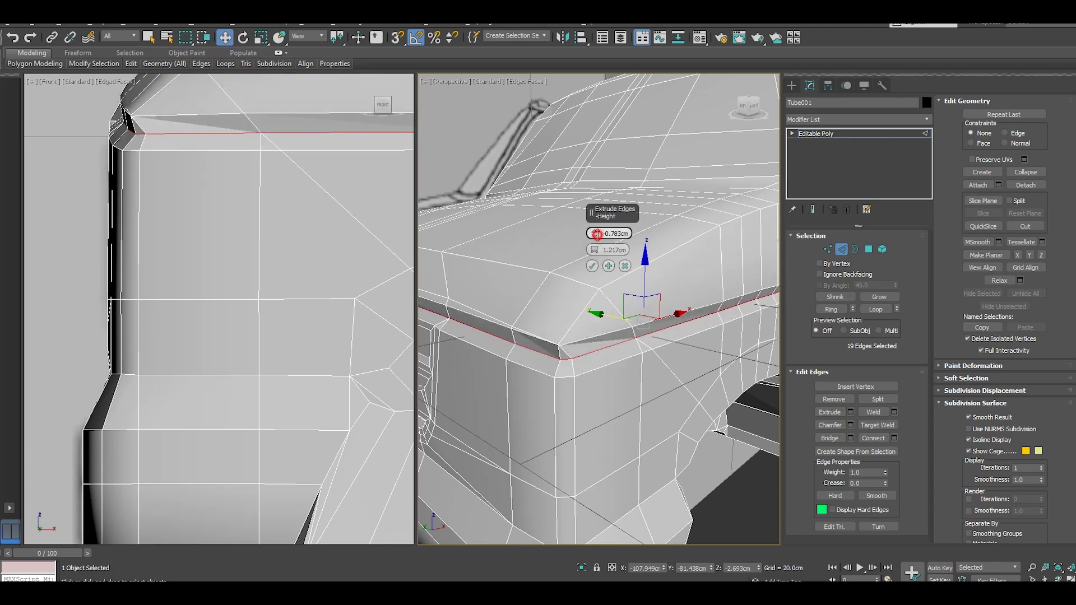
- Trial-extrude the 19-edge loop at -0.783cm height and 0.24cm width, then cancel it
{"action": "left_click_drag", "start_coordinate": [597, 234], "coordinate": [593, 250]}
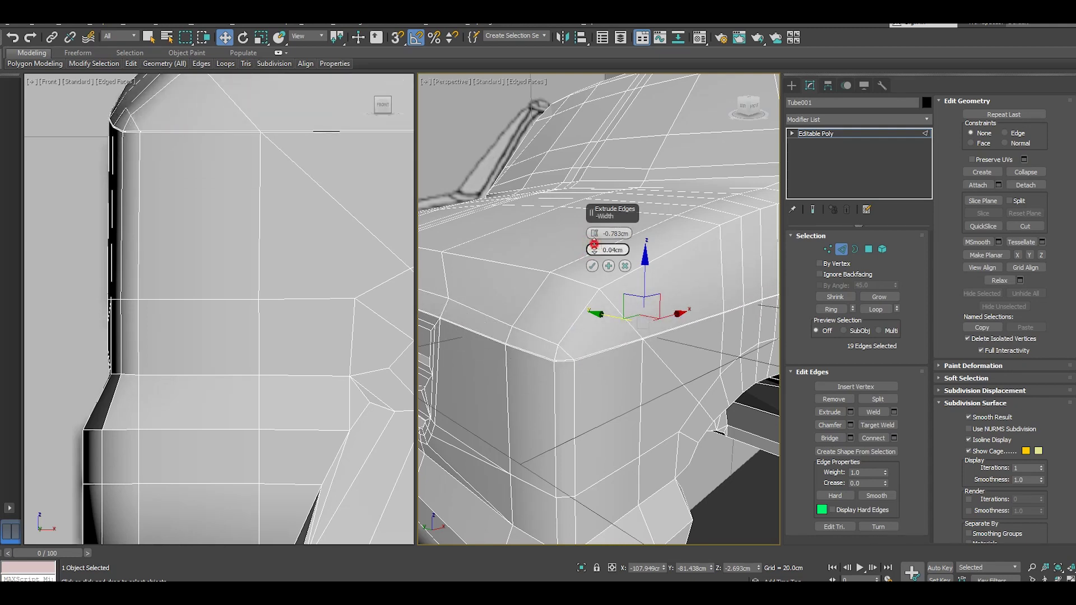
{"action": "left_click_drag", "start_coordinate": [594, 250], "coordinate": [594, 236]}
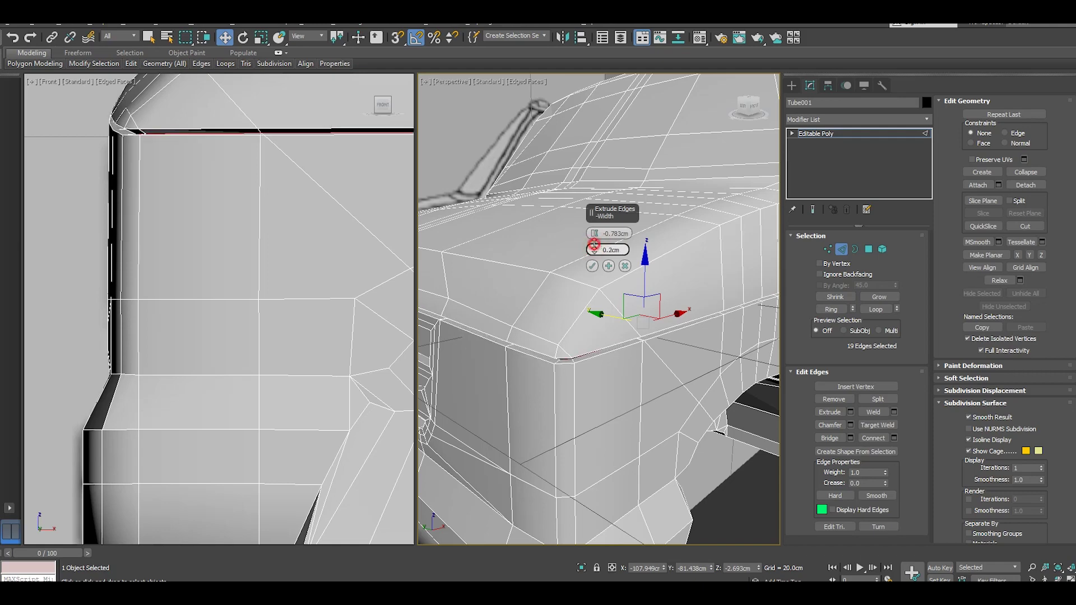
{"action": "scroll", "coordinate": [569, 347], "scroll_direction": "down", "scroll_amount": 3}
{"action": "mouse_move", "coordinate": [580, 348]}
{"action": "middle_mouse_down", "text": "alt"}
{"action": "mouse_move", "coordinate": [557, 359]}
{"action": "mouse_move", "coordinate": [461, 356]}
{"action": "middle_mouse_up", "text": "alt"}
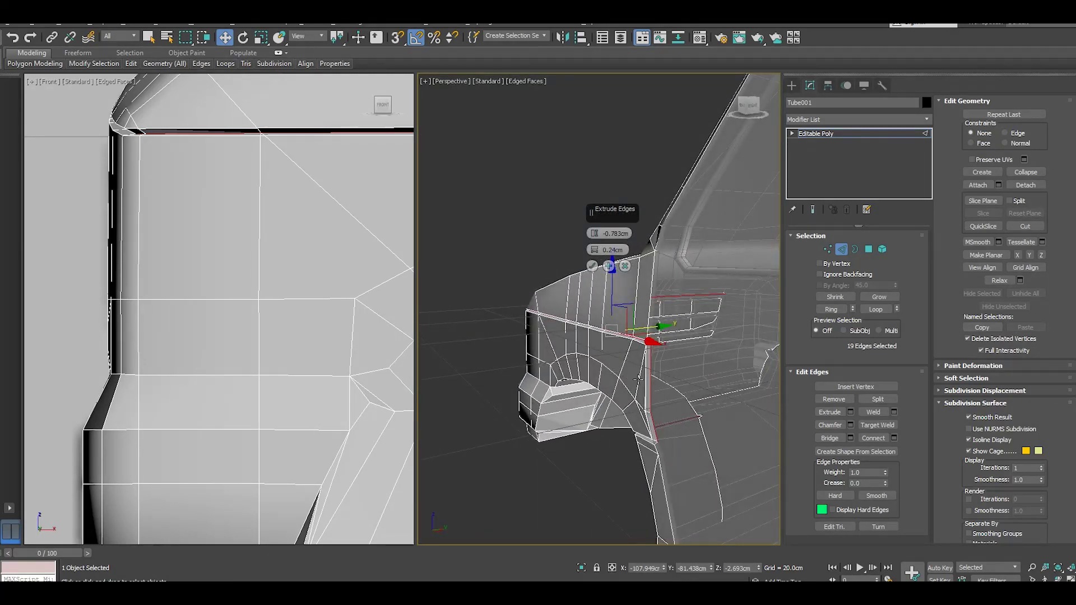
{"action": "mouse_move", "coordinate": [646, 381]}
{"action": "middle_mouse_down", "text": "alt"}
{"action": "mouse_move", "coordinate": [664, 359]}
{"action": "mouse_move", "coordinate": [639, 298]}
{"action": "middle_mouse_up", "text": "alt"}
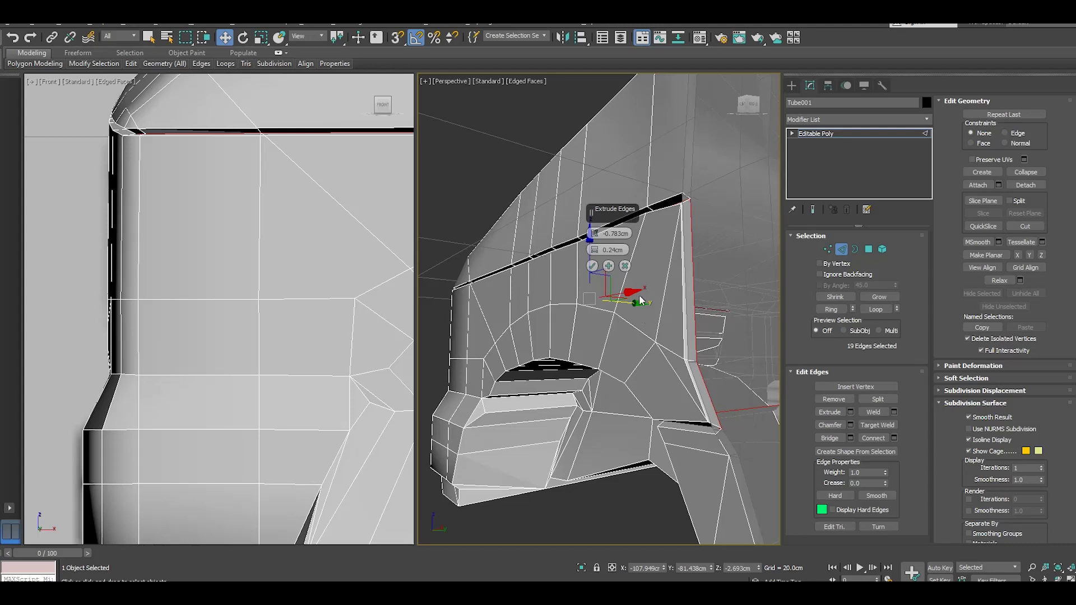
{"action": "left_click", "coordinate": [626, 267]}
- Marquee-select the front fender edges, preview an extrusion on them, then cancel it
{"action": "left_click_drag", "start_coordinate": [632, 499], "coordinate": [756, 331]}
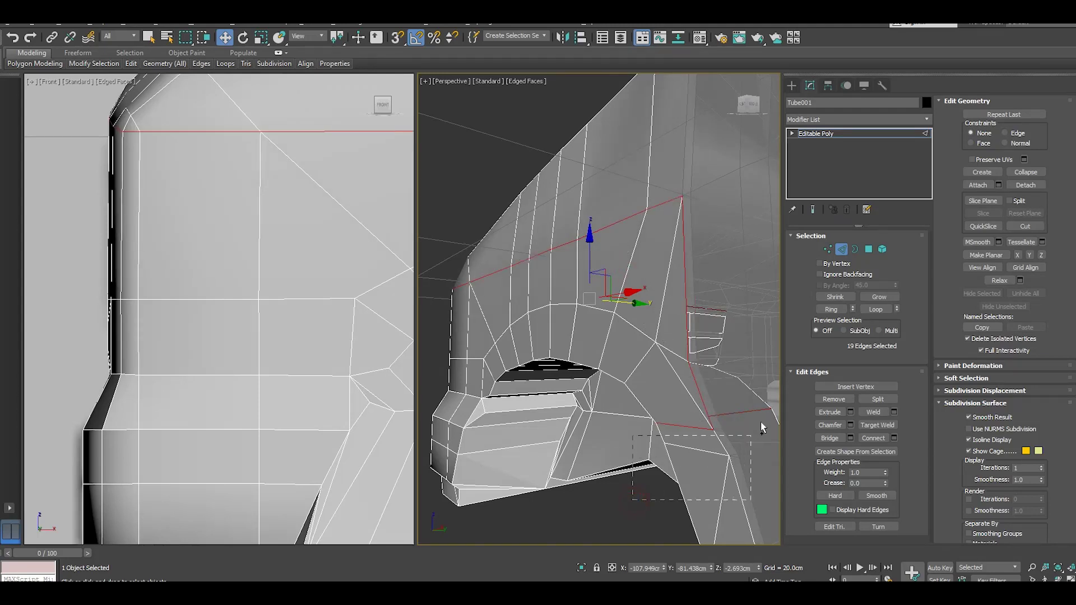
{"action": "left_click_drag", "start_coordinate": [744, 274], "coordinate": [744, 274]}
{"action": "middle_click_drag", "start_coordinate": [637, 310], "coordinate": [680, 353], "text": "alt"}
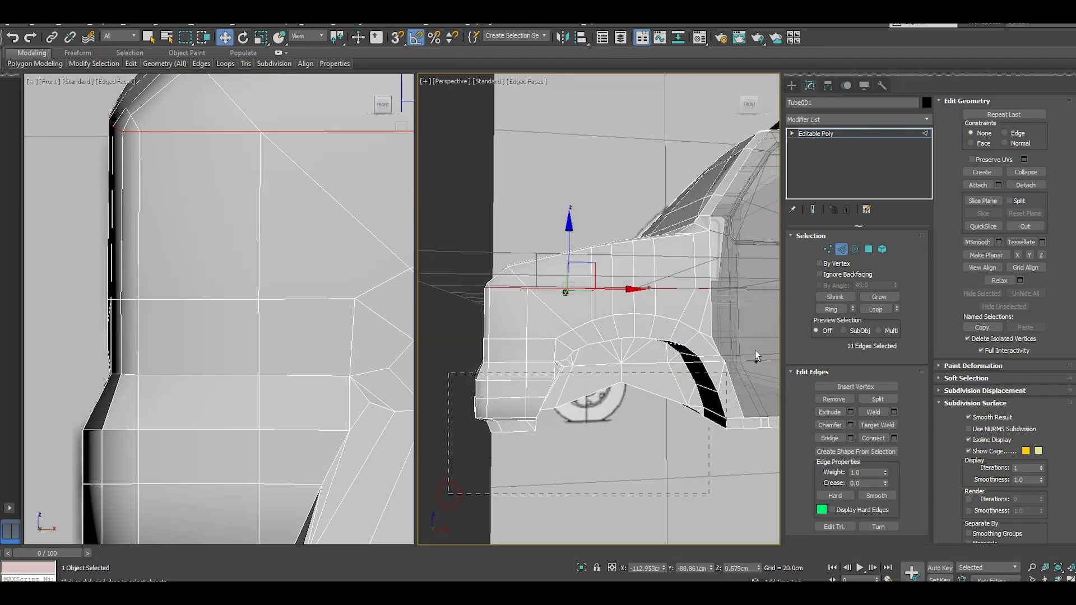
{"action": "left_click_drag", "start_coordinate": [755, 354], "coordinate": [768, 318]}
{"action": "middle_click_drag", "start_coordinate": [715, 336], "coordinate": [584, 305], "text": "alt"}
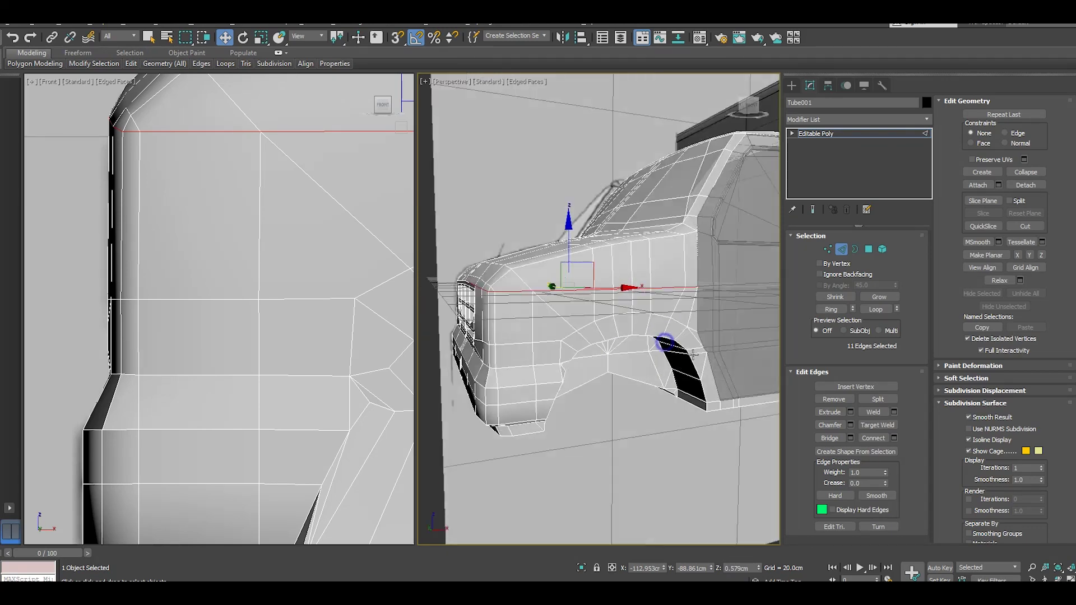
{"action": "scroll", "coordinate": [509, 299], "scroll_direction": "up", "scroll_amount": 5}
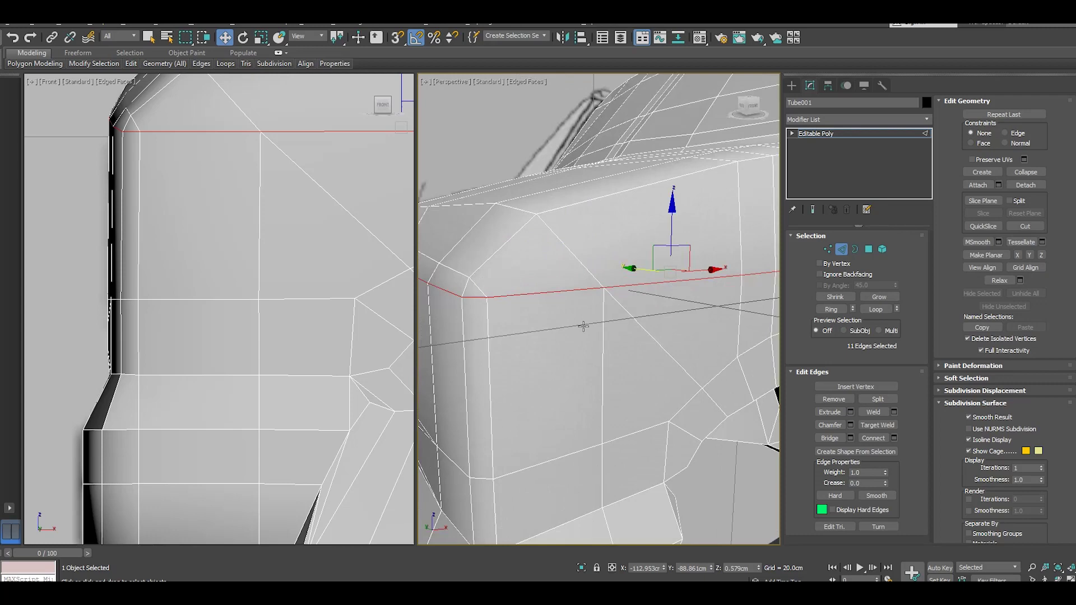
{"action": "left_click", "coordinate": [851, 412]}
{"action": "mouse_move", "coordinate": [560, 351]}
{"action": "middle_mouse_down", "text": "alt"}
{"action": "mouse_move", "coordinate": [526, 366]}
{"action": "mouse_move", "coordinate": [555, 408]}
{"action": "mouse_move", "coordinate": [640, 403]}
{"action": "middle_mouse_up", "text": "alt"}
{"action": "scroll", "coordinate": [527, 366], "scroll_direction": "down", "scroll_amount": 4}
{"action": "scroll", "coordinate": [640, 404], "scroll_direction": "down", "scroll_amount": 5}
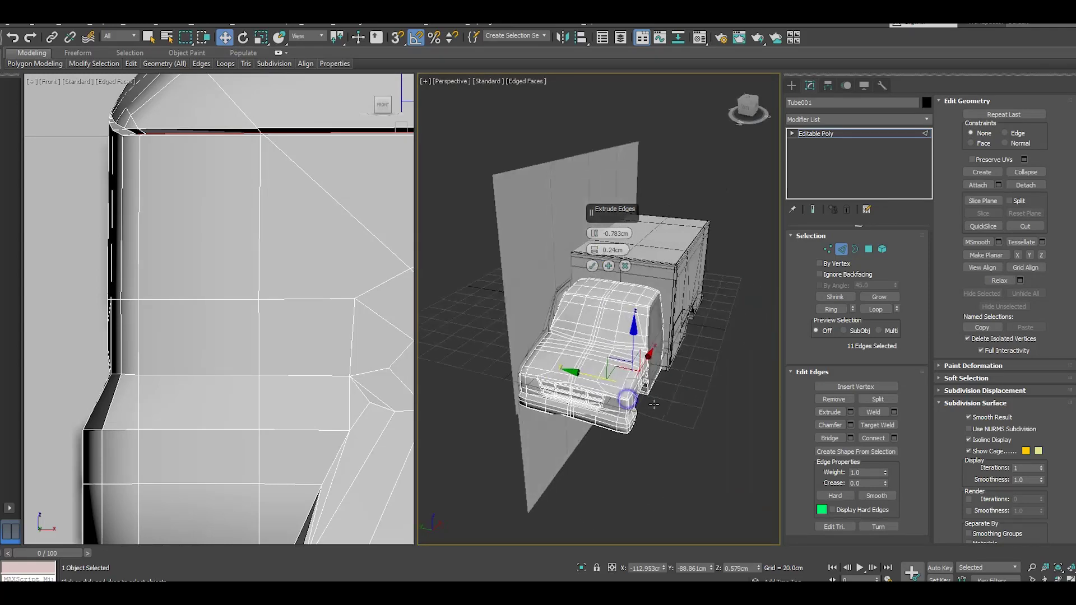
{"action": "scroll", "coordinate": [633, 370], "scroll_direction": "up", "scroll_amount": 6}
{"action": "left_click", "coordinate": [625, 266]}
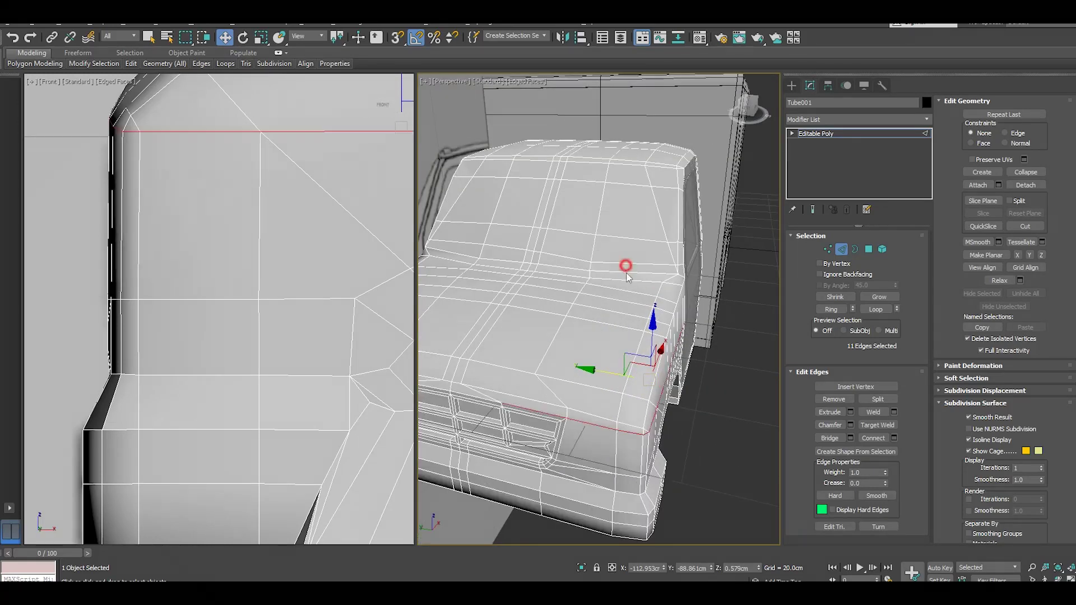
- Add the hood-corner and vertical fender edges to the seam selection
{"action": "left_click", "coordinate": [616, 426], "text": "ctrl"}
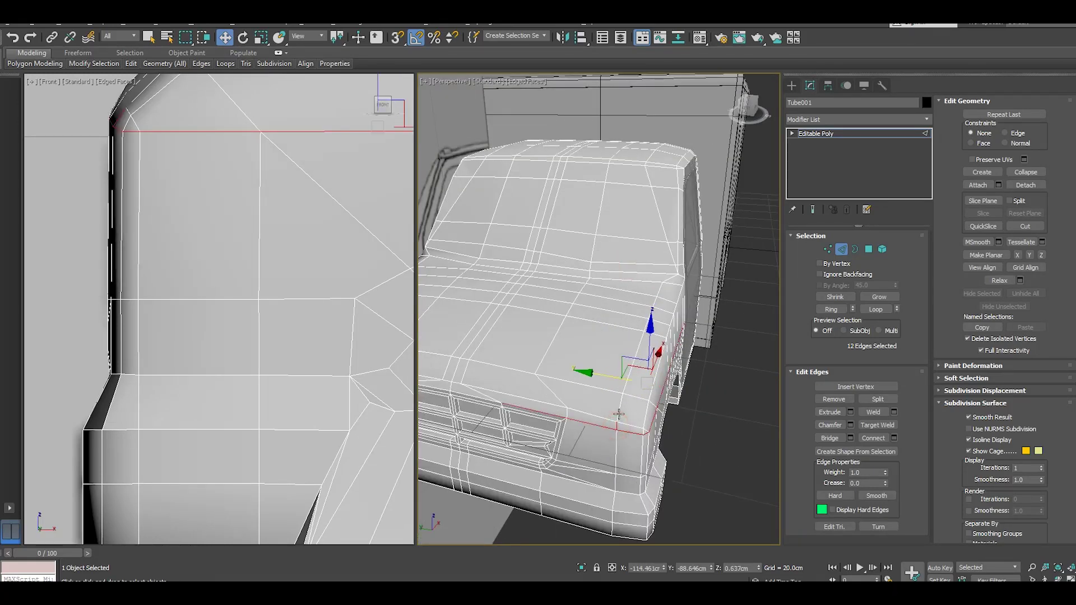
{"action": "scroll", "coordinate": [622, 403], "scroll_direction": "up", "scroll_amount": 3}
{"action": "scroll", "coordinate": [642, 389], "scroll_direction": "up", "scroll_amount": 2}
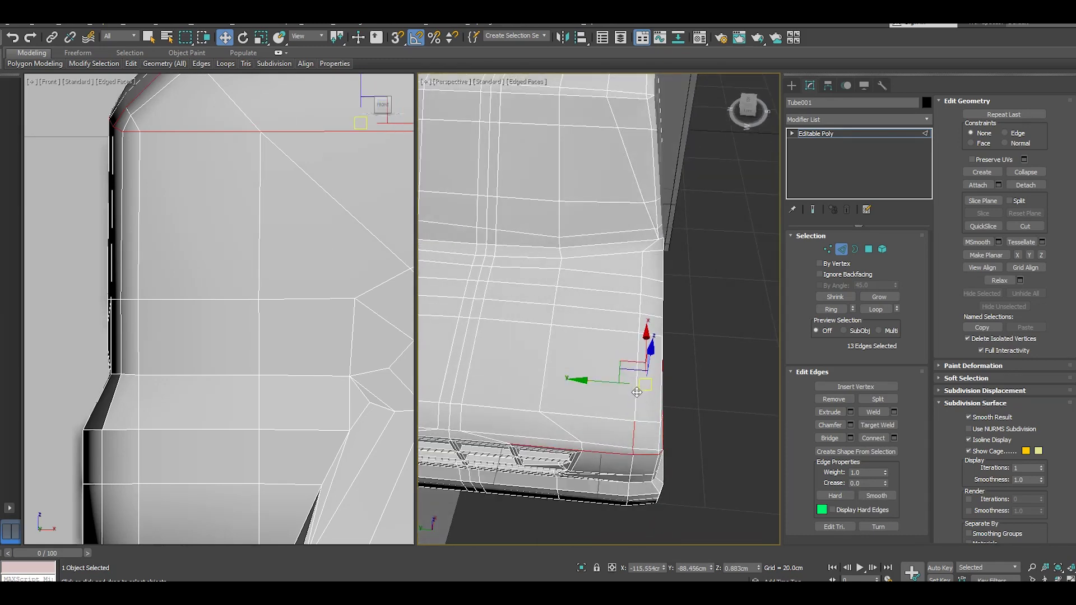
{"action": "left_click", "coordinate": [637, 393], "text": "ctrl"}
{"action": "left_click", "coordinate": [638, 324], "text": "ctrl"}
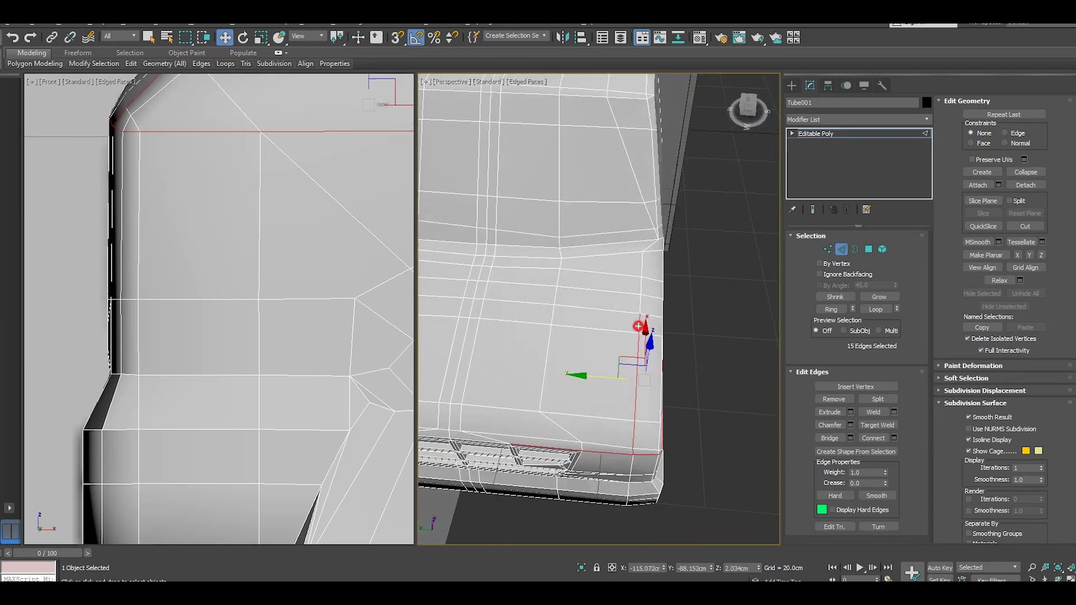
{"action": "left_click", "coordinate": [640, 302], "text": "ctrl"}
{"action": "scroll", "coordinate": [700, 359], "scroll_direction": "down", "scroll_amount": 3}
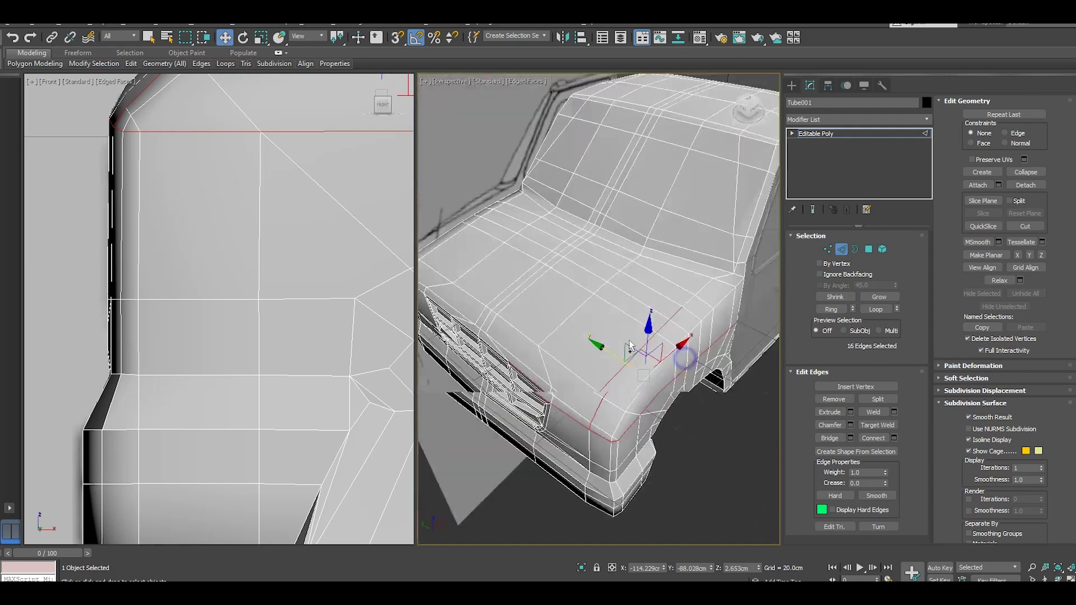
- Extend the selection along the hood to complete the 20-edge seam loop
{"action": "middle_click_drag", "start_coordinate": [700, 358], "coordinate": [593, 407], "text": "alt"}
{"action": "scroll", "coordinate": [593, 408], "scroll_direction": "up", "scroll_amount": 3}
{"action": "left_click", "coordinate": [632, 362], "text": "ctrl"}
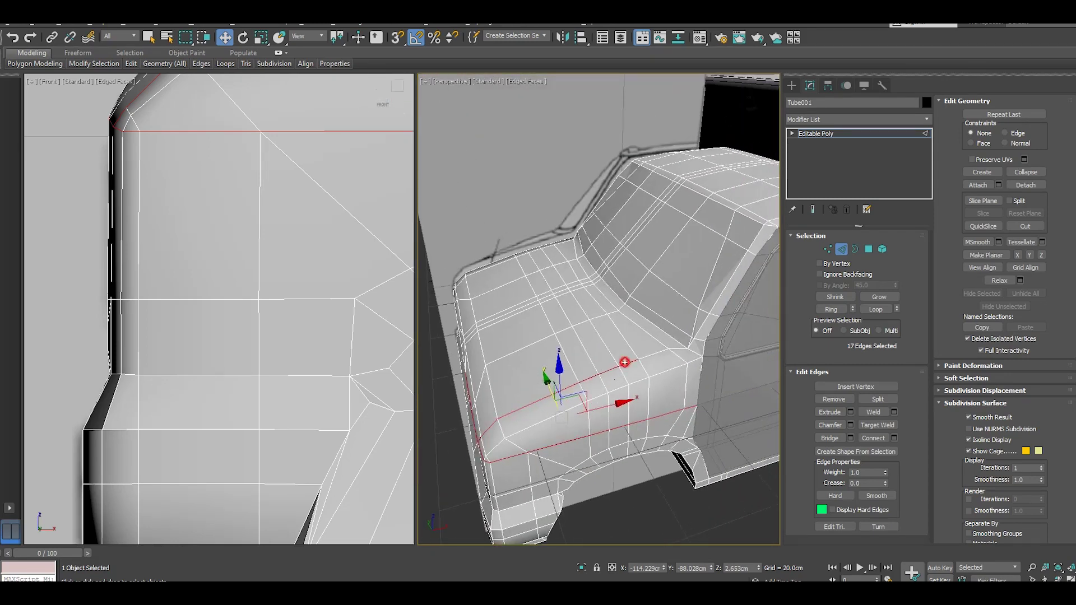
{"action": "left_click", "coordinate": [654, 357], "text": "ctrl"}
{"action": "left_click", "coordinate": [674, 348], "text": "ctrl"}
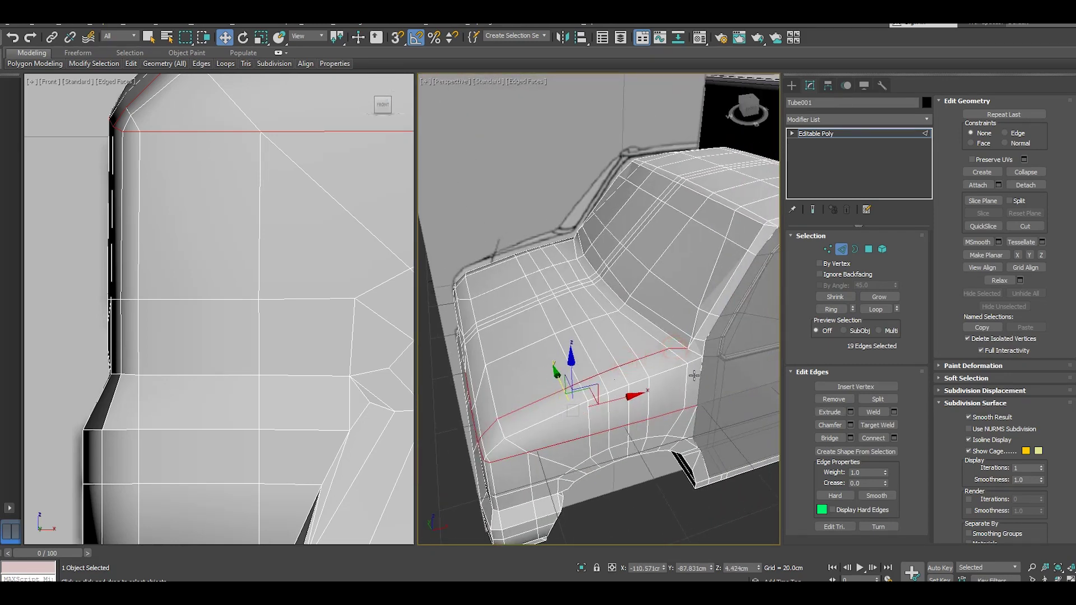
{"action": "left_click", "coordinate": [693, 354], "text": "ctrl"}
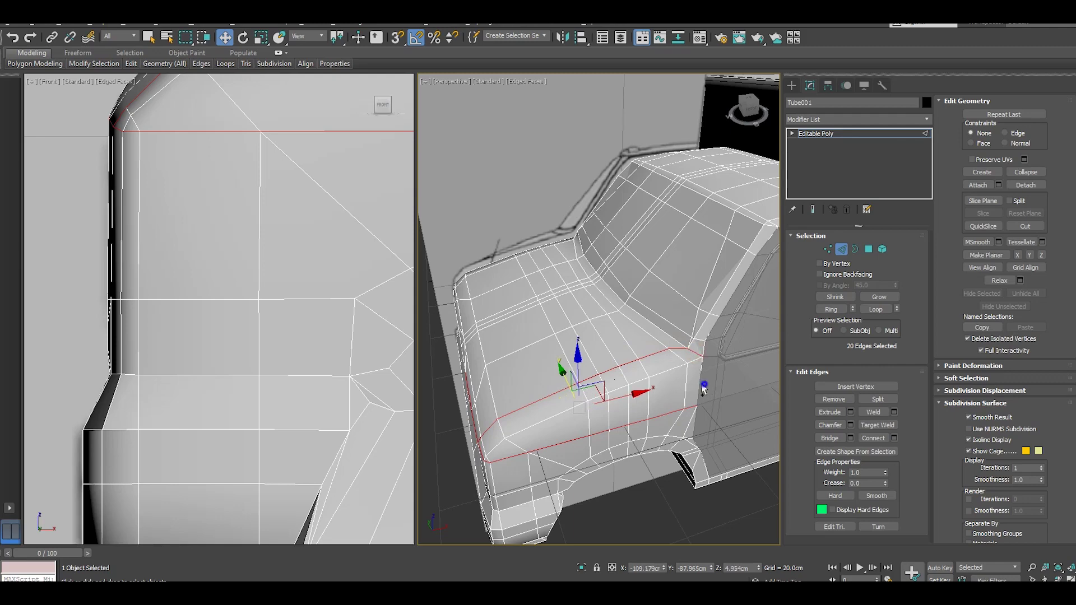
{"action": "mouse_move", "coordinate": [693, 354]}
{"action": "middle_mouse_down", "text": "alt"}
{"action": "mouse_move", "coordinate": [643, 360]}
{"action": "mouse_move", "coordinate": [747, 371]}
{"action": "middle_mouse_up", "text": "alt"}
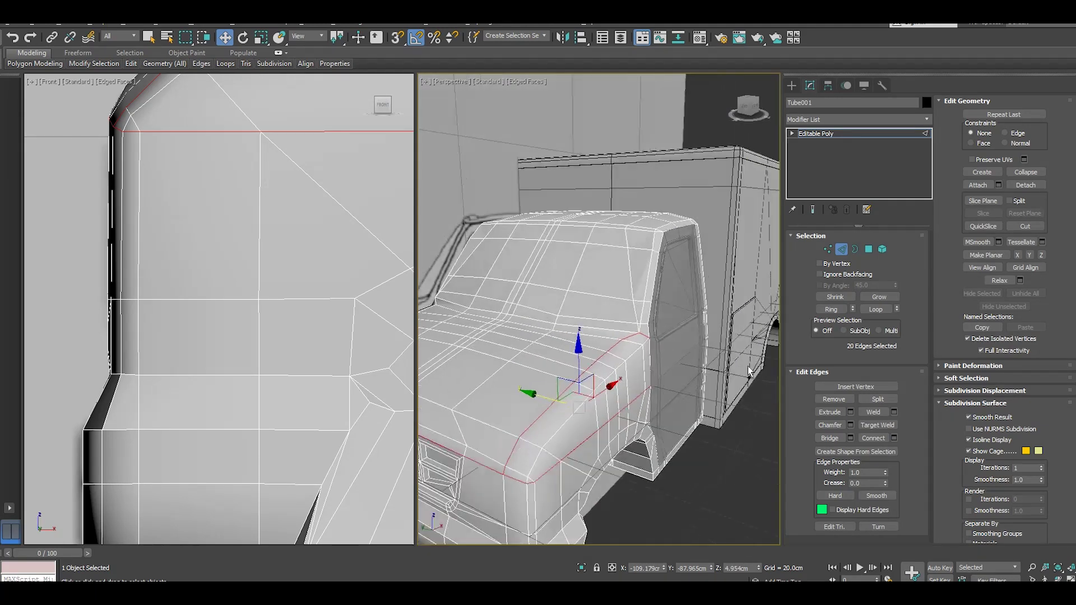
{"action": "middle_click_drag", "start_coordinate": [597, 433], "coordinate": [645, 368], "text": "alt"}
{"action": "middle_click_drag", "start_coordinate": [597, 397], "coordinate": [649, 412], "text": "alt"}
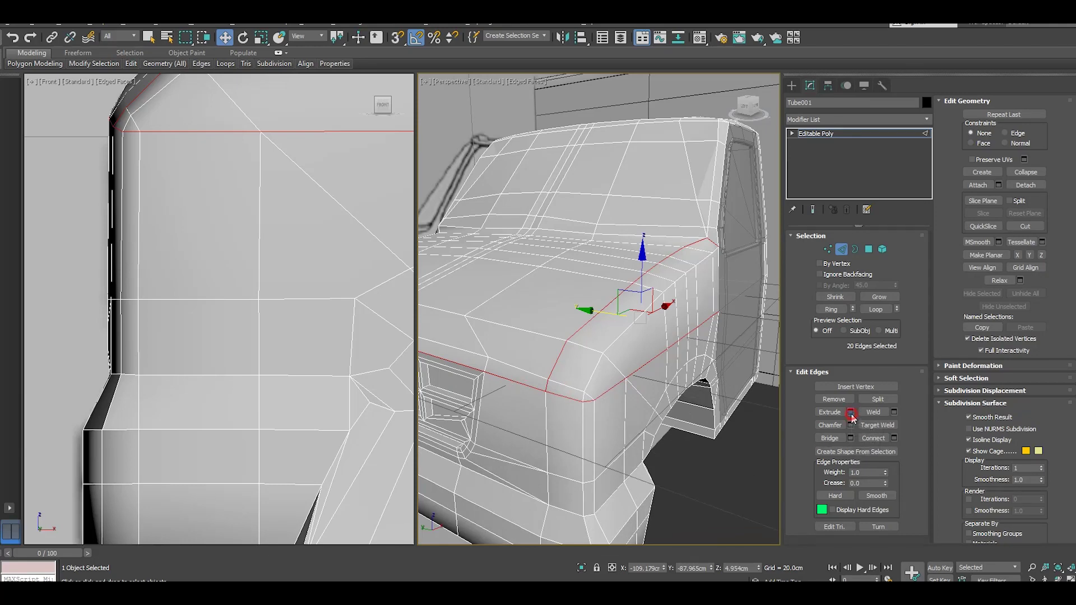
- Extrude the 20 seam edges at -0.783cm height and 0.24cm width and commit it
{"action": "left_click", "coordinate": [850, 412]}
{"action": "middle_click_drag", "start_coordinate": [588, 357], "coordinate": [603, 363], "text": "alt"}
{"action": "scroll", "coordinate": [603, 363], "scroll_direction": "up", "scroll_amount": 3}
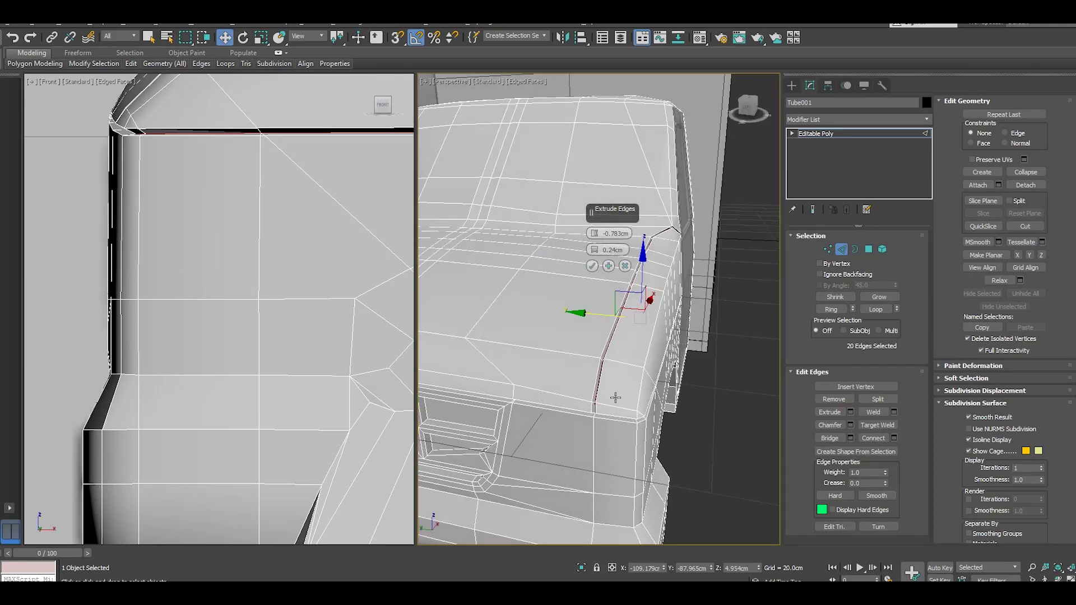
{"action": "scroll", "coordinate": [594, 408], "scroll_direction": "up", "scroll_amount": 3}
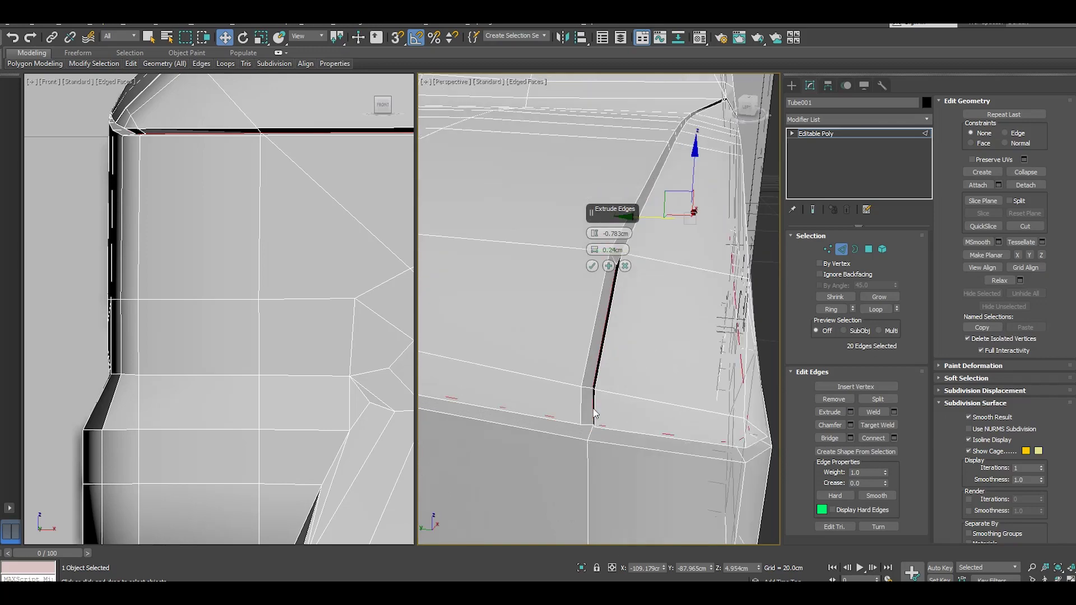
{"action": "scroll", "coordinate": [592, 408], "scroll_direction": "down", "scroll_amount": 3}
{"action": "scroll", "coordinate": [593, 408], "scroll_direction": "down", "scroll_amount": 3}
{"action": "mouse_move", "coordinate": [593, 409]}
{"action": "middle_mouse_down", "text": "alt"}
{"action": "mouse_move", "coordinate": [554, 412]}
{"action": "mouse_move", "coordinate": [529, 433]}
{"action": "mouse_move", "coordinate": [552, 404]}
{"action": "mouse_move", "coordinate": [634, 372]}
{"action": "mouse_move", "coordinate": [435, 381]}
{"action": "mouse_move", "coordinate": [413, 364]}
{"action": "mouse_move", "coordinate": [445, 378]}
{"action": "mouse_move", "coordinate": [590, 266]}
{"action": "middle_mouse_up", "text": "alt"}
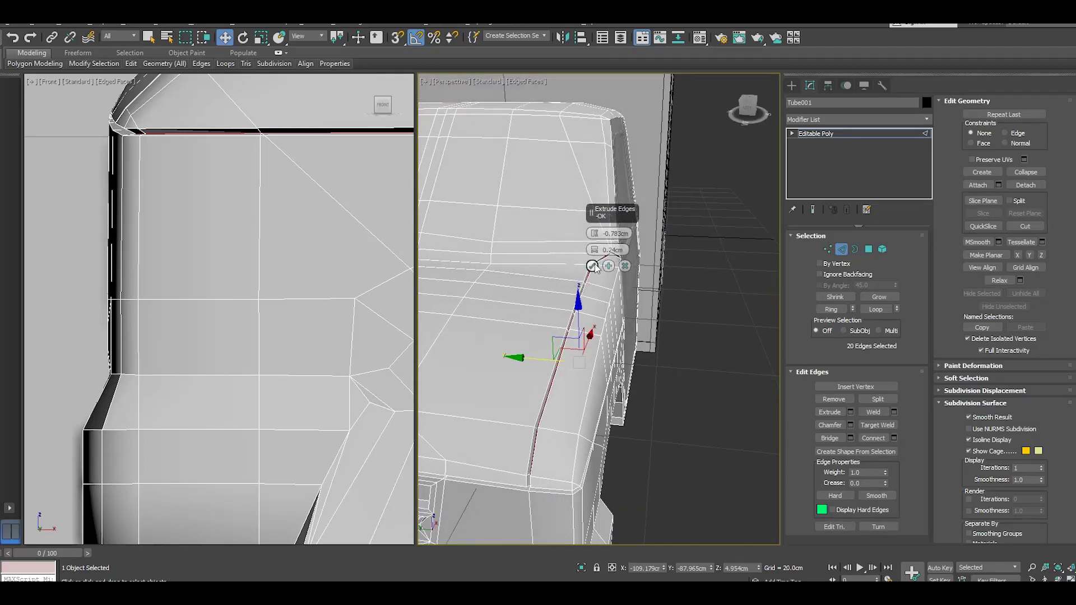
{"action": "left_click", "coordinate": [625, 266]}
- Add hood rear-line edges near the windshield base, deselecting two unwanted edges
{"action": "middle_click_drag", "start_coordinate": [627, 268], "coordinate": [683, 354], "text": "alt"}
{"action": "left_click", "coordinate": [684, 347], "text": "ctrl"}
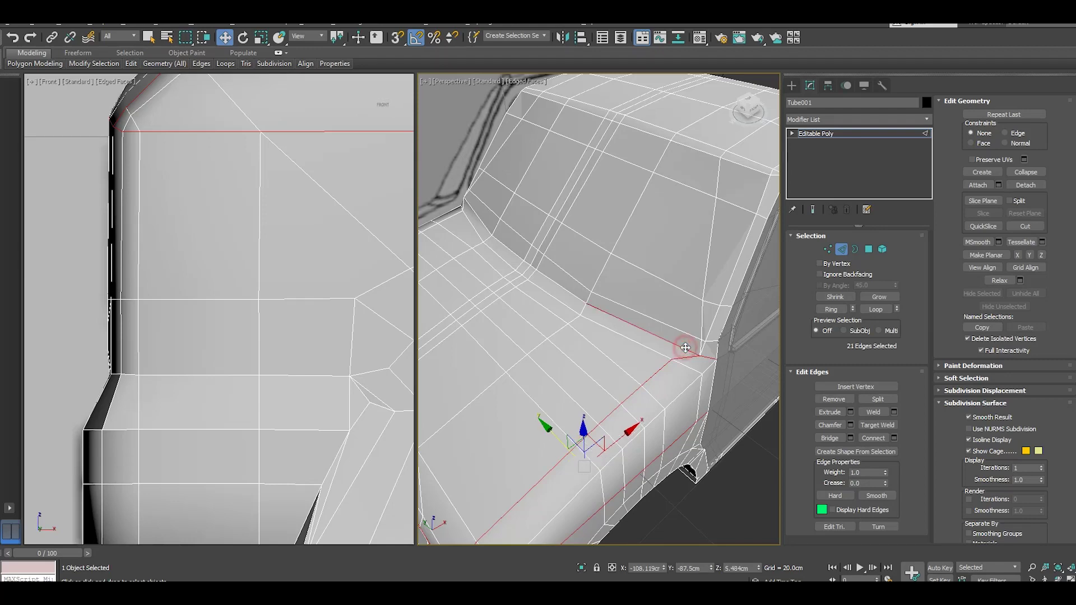
{"action": "left_click", "coordinate": [562, 289], "text": "ctrl"}
{"action": "scroll", "coordinate": [560, 288], "scroll_direction": "up", "scroll_amount": 2}
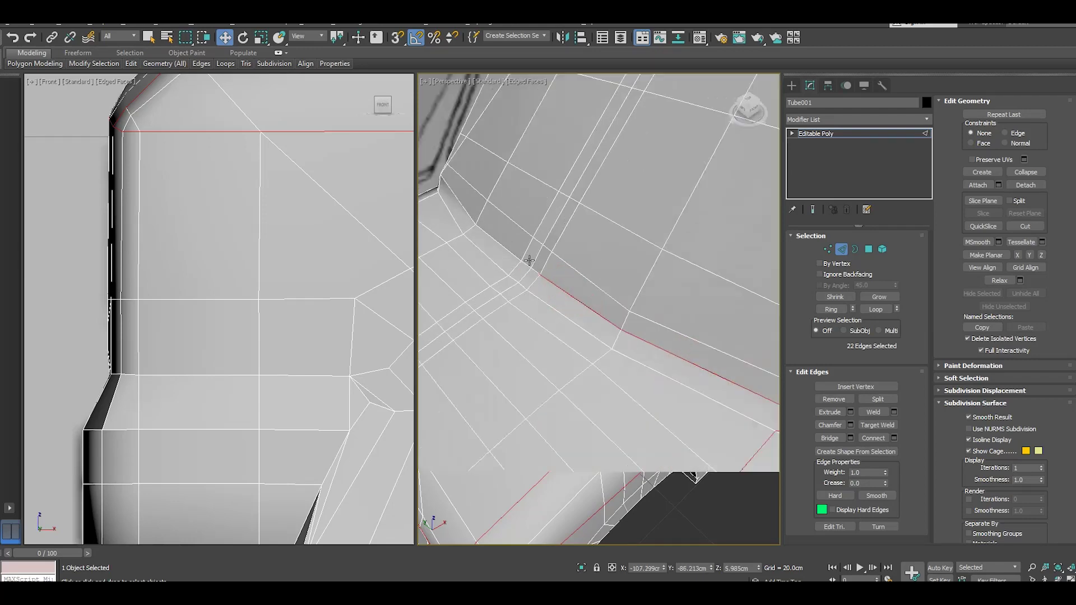
{"action": "scroll", "coordinate": [547, 284], "scroll_direction": "up", "scroll_amount": 1}
{"action": "scroll", "coordinate": [544, 279], "scroll_direction": "down", "scroll_amount": 3}
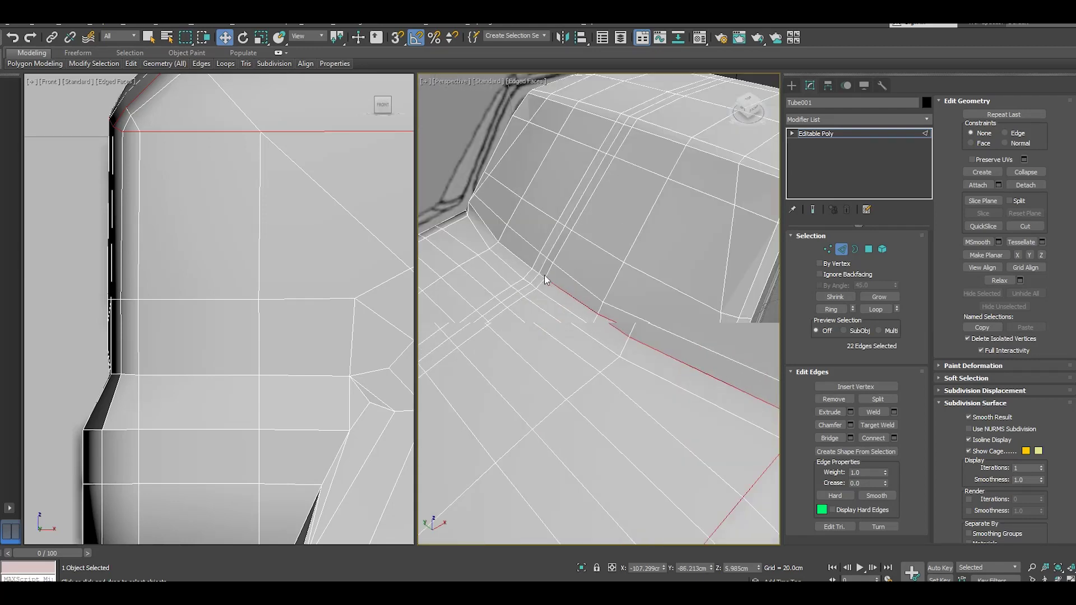
{"action": "scroll", "coordinate": [544, 279], "scroll_direction": "down", "scroll_amount": 2}
{"action": "middle_click_drag", "start_coordinate": [632, 329], "coordinate": [639, 325], "text": "alt"}
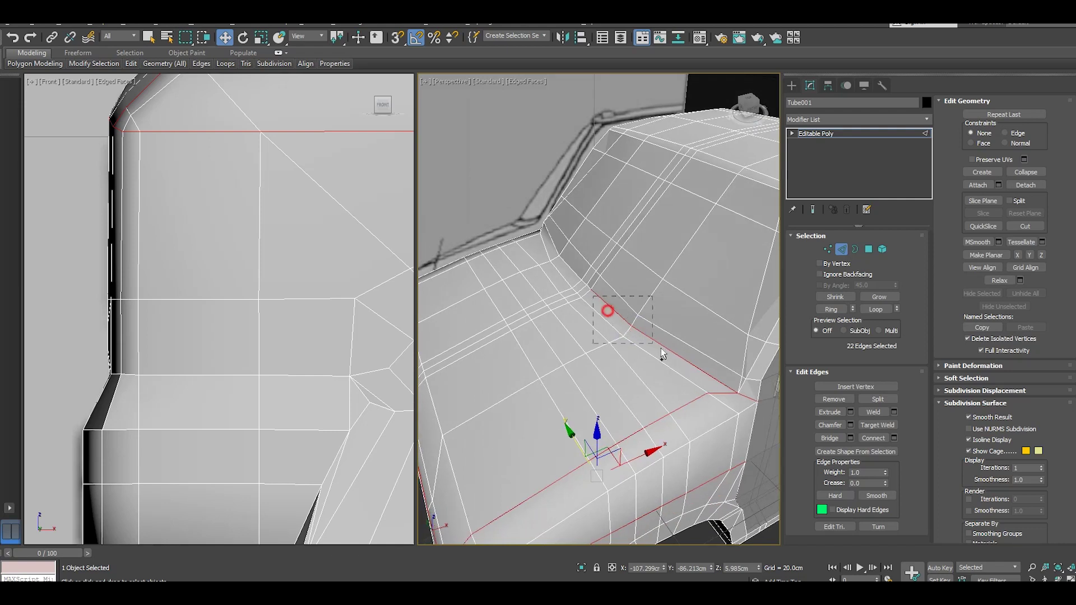
{"action": "left_click_drag", "start_coordinate": [593, 296], "coordinate": [661, 352], "text": "alt"}
{"action": "left_click", "coordinate": [678, 374], "text": "ctrl"}
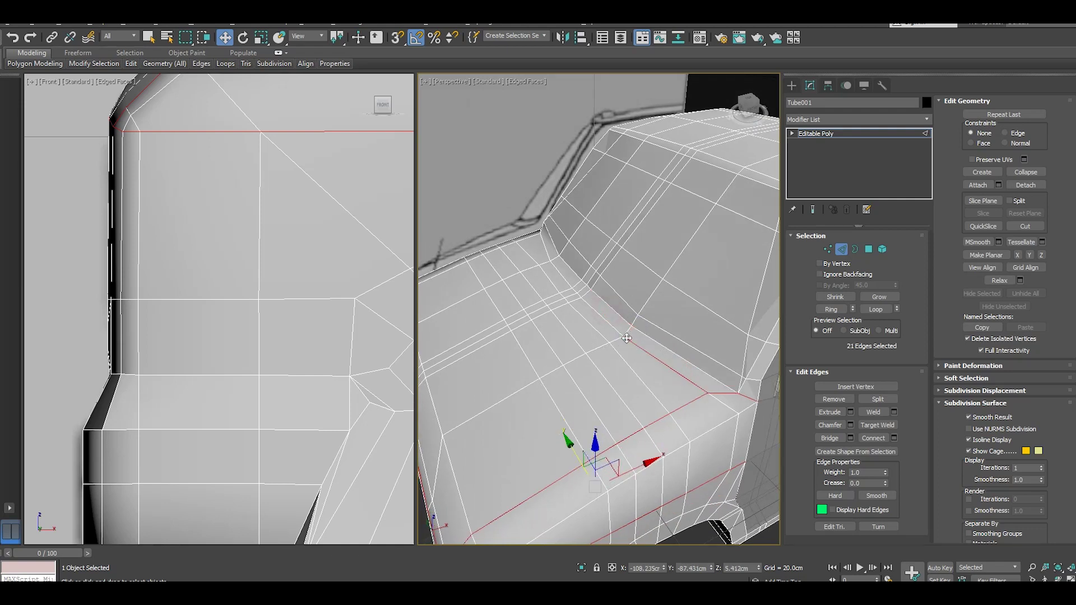
{"action": "left_click", "coordinate": [611, 320], "text": "ctrl"}
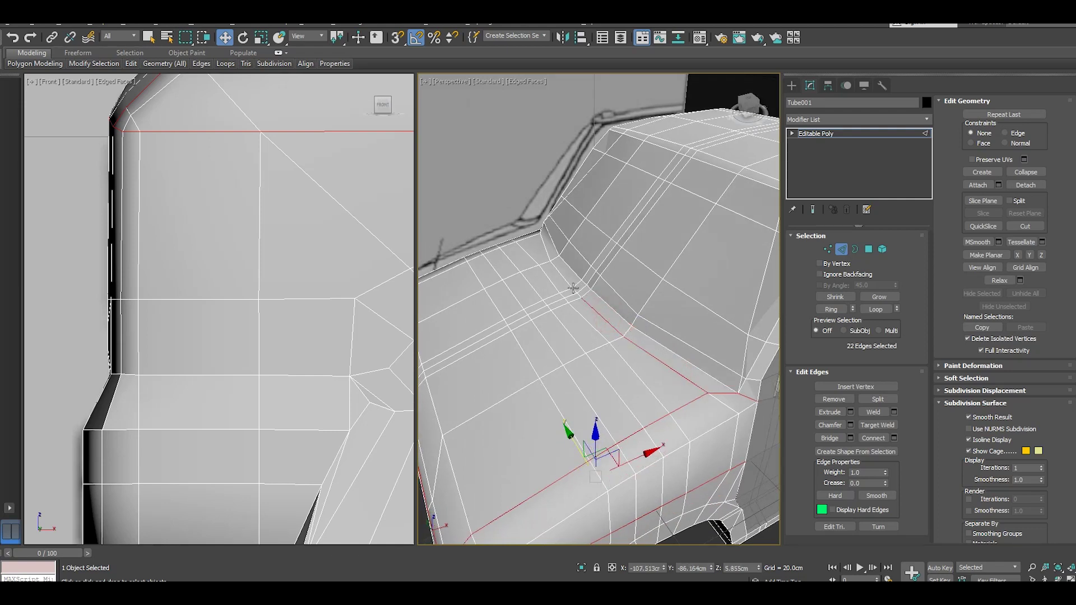
- Add the remaining hood seam edges and remove strays, leaving a 23-edge loop
{"action": "scroll", "coordinate": [573, 287], "scroll_direction": "up", "scroll_amount": 2}
{"action": "scroll", "coordinate": [577, 297], "scroll_direction": "up", "scroll_amount": 2}
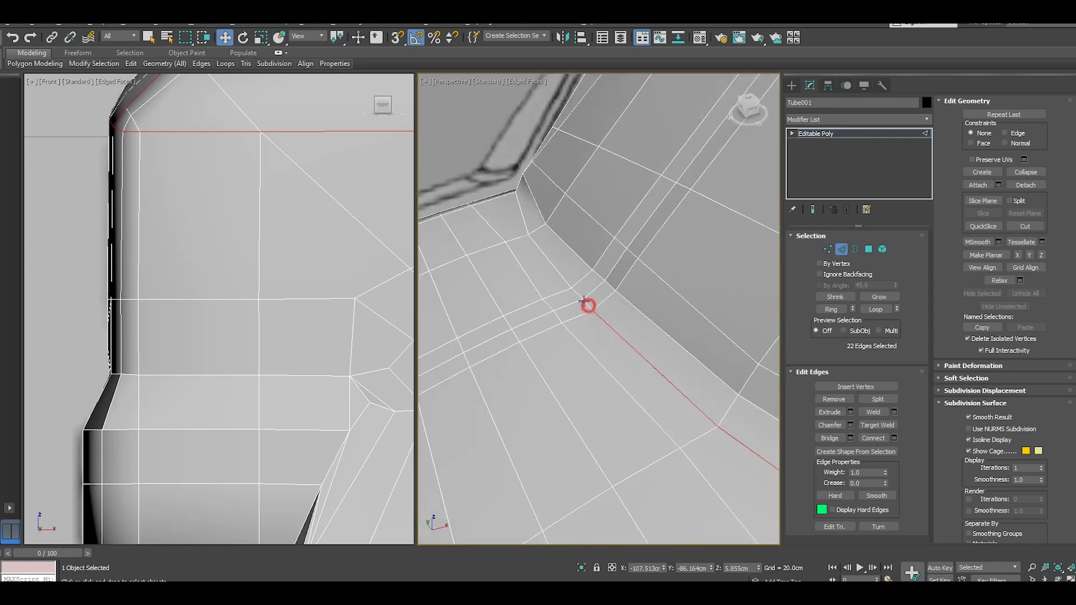
{"action": "left_click", "coordinate": [579, 294], "text": "ctrl"}
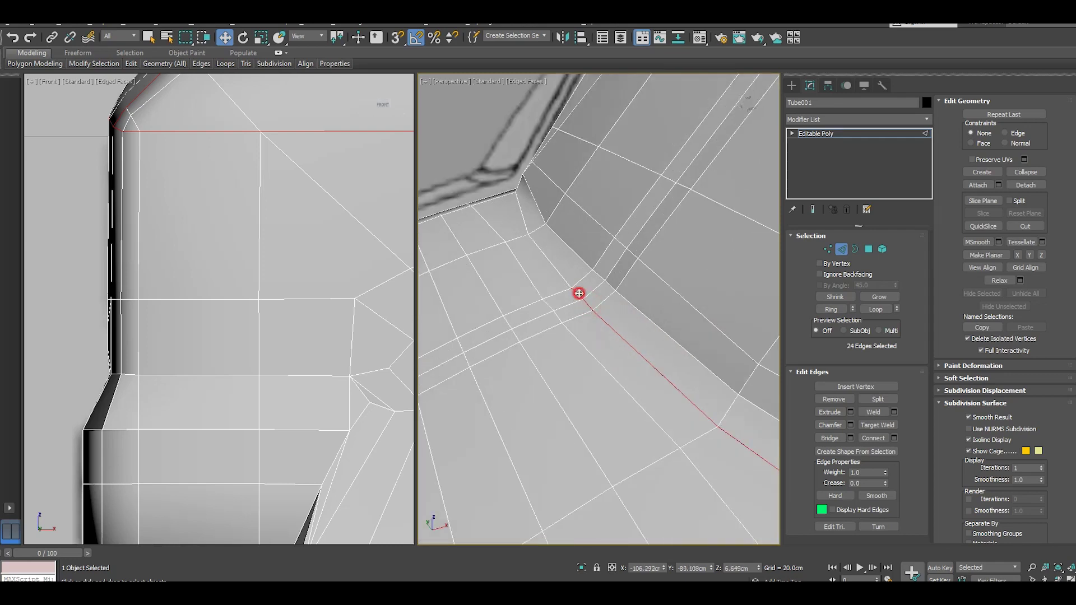
{"action": "left_click", "coordinate": [567, 283], "text": "ctrl"}
{"action": "scroll", "coordinate": [567, 283], "scroll_direction": "down", "scroll_amount": 3}
{"action": "scroll", "coordinate": [577, 302], "scroll_direction": "down", "scroll_amount": 3}
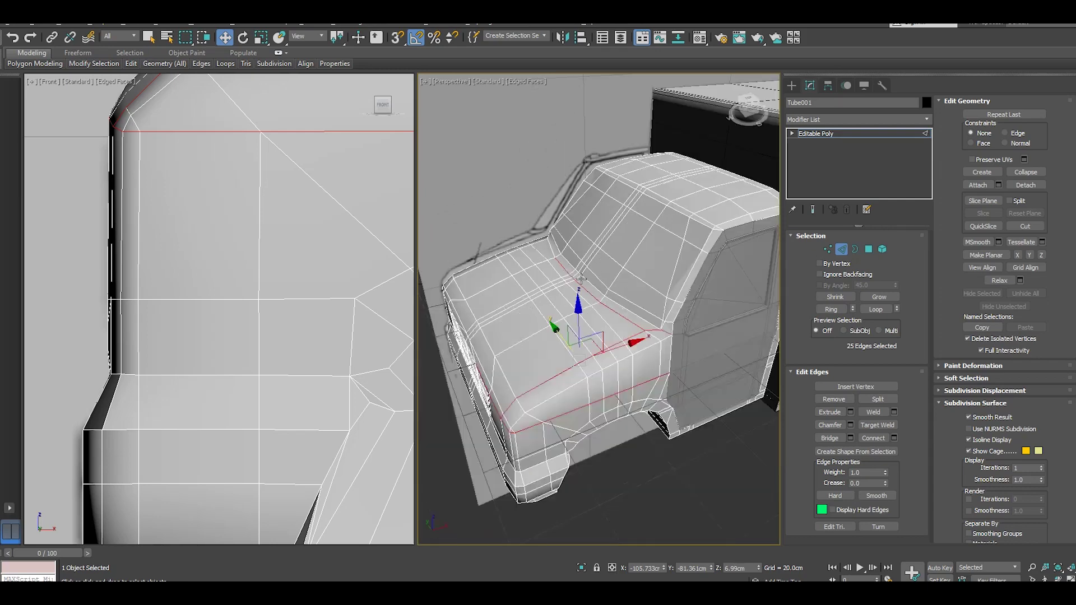
{"action": "middle_click_drag", "start_coordinate": [677, 306], "coordinate": [655, 326], "text": "alt"}
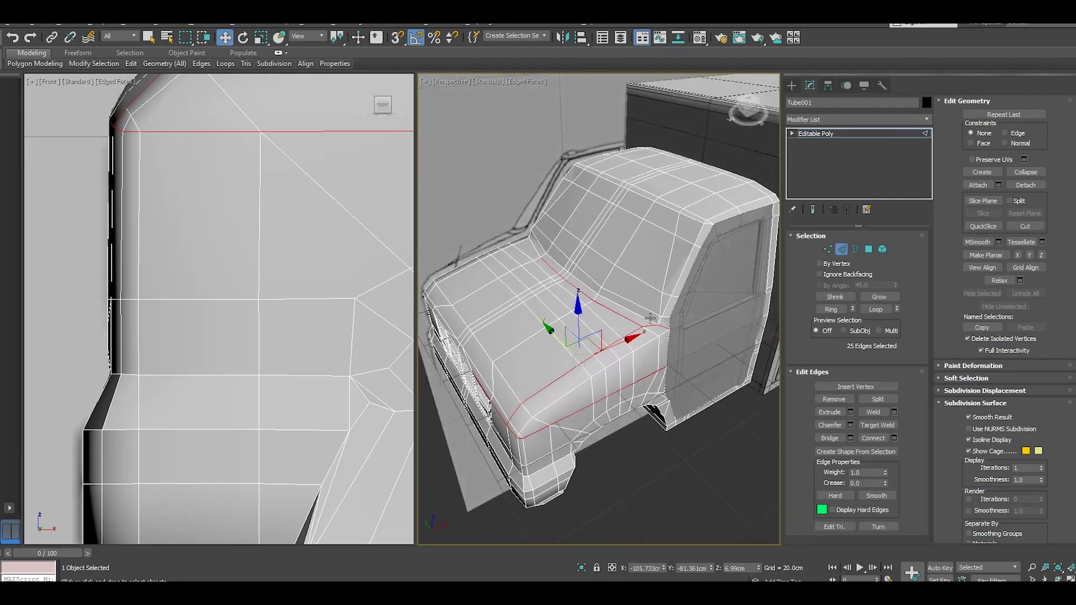
{"action": "scroll", "coordinate": [655, 328], "scroll_direction": "up", "scroll_amount": 5}
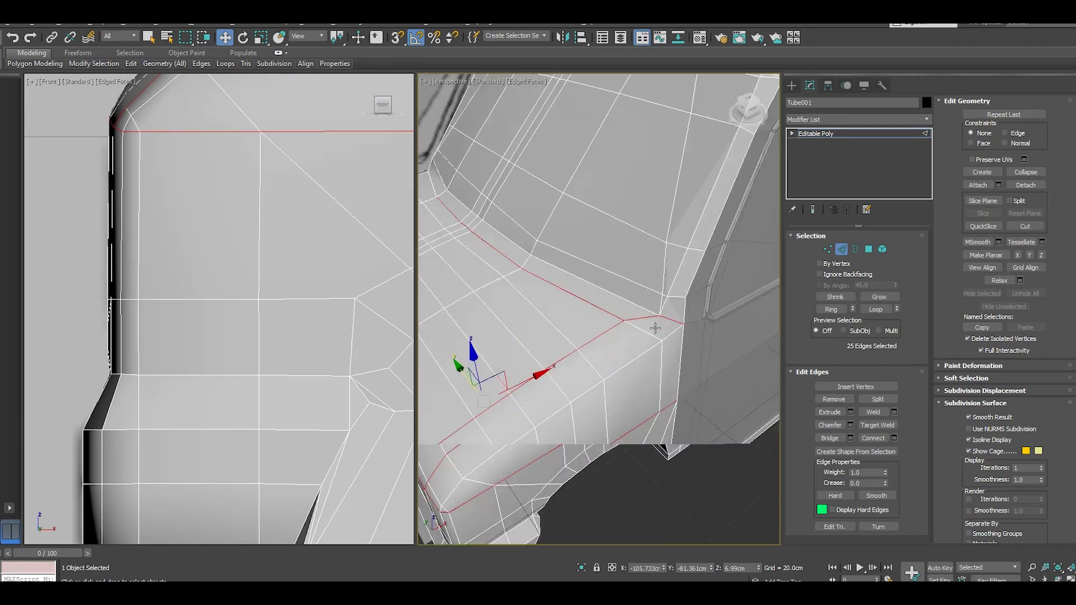
{"action": "left_click", "coordinate": [641, 348], "text": "alt"}
{"action": "scroll", "coordinate": [659, 295], "scroll_direction": "down", "scroll_amount": 5}
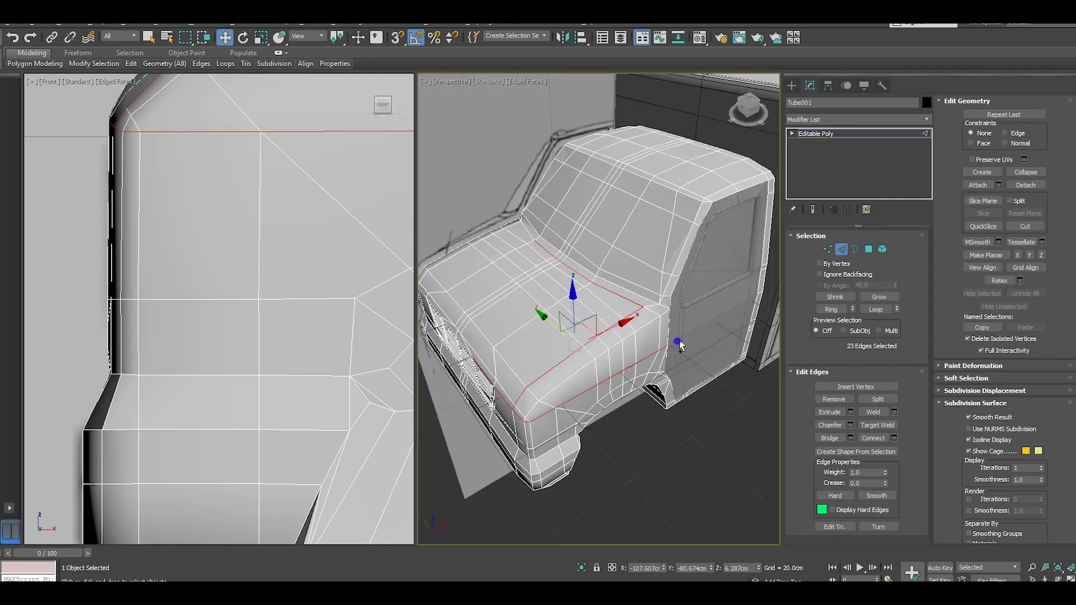
{"action": "scroll", "coordinate": [692, 333], "scroll_direction": "down", "scroll_amount": 3}
{"action": "mouse_move", "coordinate": [693, 333]}
{"action": "middle_mouse_down", "text": "alt"}
{"action": "mouse_move", "coordinate": [686, 325]}
{"action": "mouse_move", "coordinate": [605, 364]}
{"action": "middle_mouse_up", "text": "alt"}
{"action": "scroll", "coordinate": [554, 407], "scroll_direction": "up", "scroll_amount": 3}
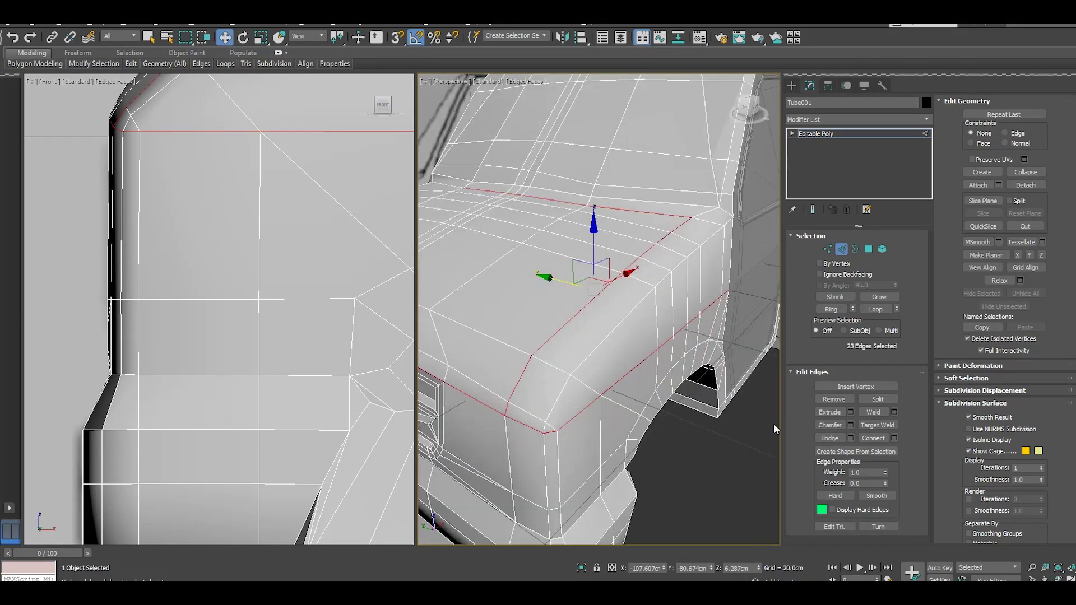
- Extrude the hood seam edges into a shallow inset groove
{"action": "left_click", "coordinate": [850, 410]}
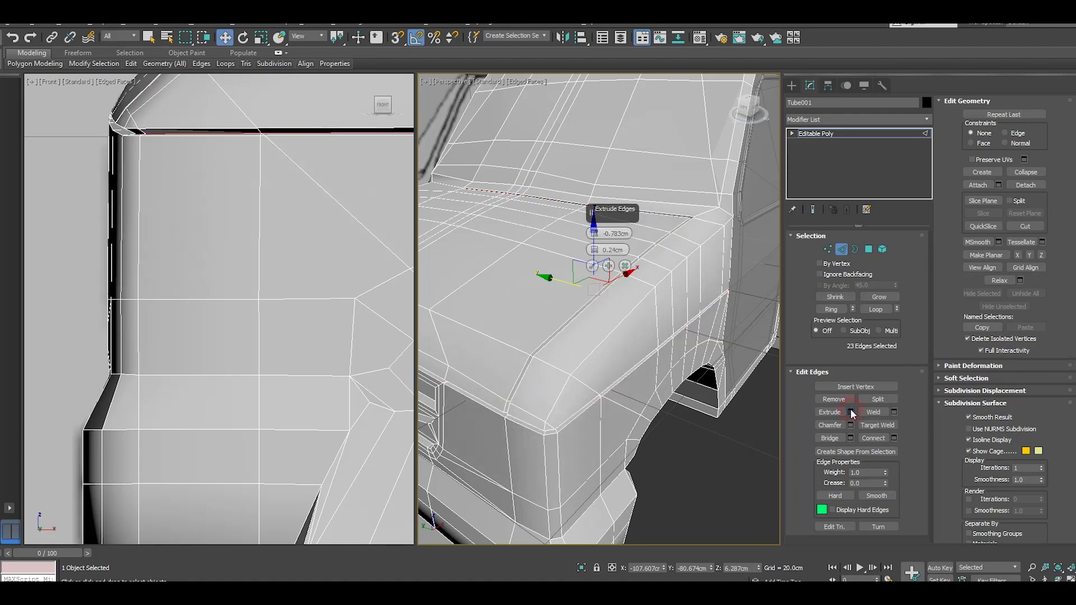
{"action": "left_click", "coordinate": [593, 267]}
{"action": "scroll", "coordinate": [569, 295], "scroll_direction": "down", "scroll_amount": 4}
{"action": "mouse_move", "coordinate": [569, 295]}
{"action": "middle_mouse_down", "text": "alt"}
{"action": "mouse_move", "coordinate": [613, 355]}
{"action": "mouse_move", "coordinate": [511, 359]}
{"action": "mouse_move", "coordinate": [648, 360]}
{"action": "mouse_move", "coordinate": [709, 343]}
{"action": "mouse_move", "coordinate": [679, 351]}
{"action": "mouse_move", "coordinate": [609, 333]}
{"action": "middle_mouse_up", "text": "alt"}
{"action": "scroll", "coordinate": [679, 351], "scroll_direction": "down", "scroll_amount": 3}
{"action": "mouse_move", "coordinate": [681, 343]}
{"action": "middle_mouse_down", "text": "alt"}
{"action": "mouse_move", "coordinate": [675, 374]}
{"action": "mouse_move", "coordinate": [666, 314]}
{"action": "mouse_move", "coordinate": [636, 368]}
{"action": "middle_mouse_up", "text": "alt"}
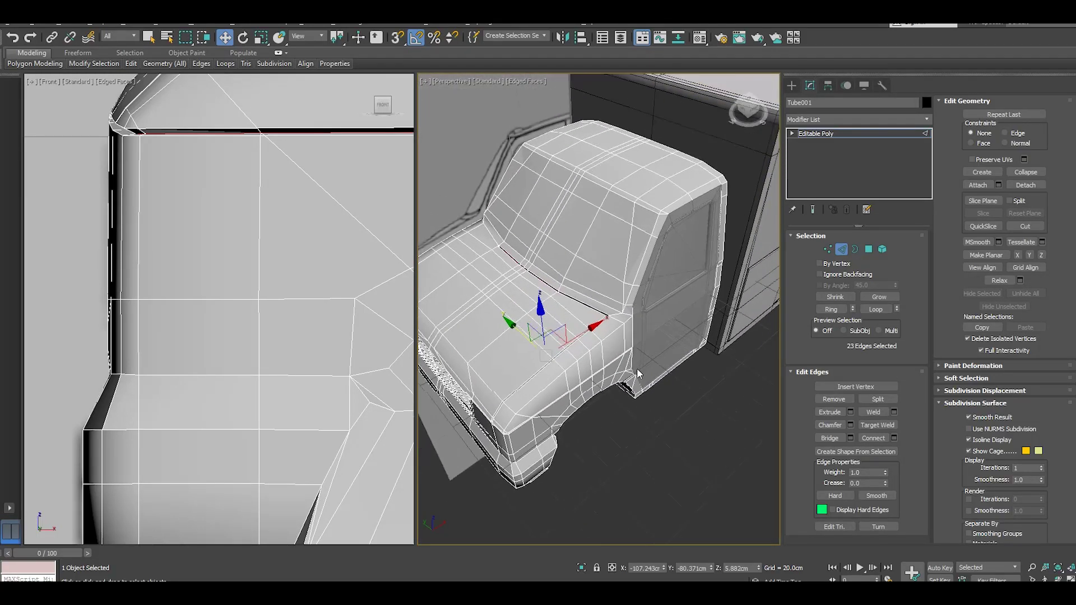
- Switch to Vertex mode and save the truck scene
{"action": "left_click", "coordinate": [849, 132]}
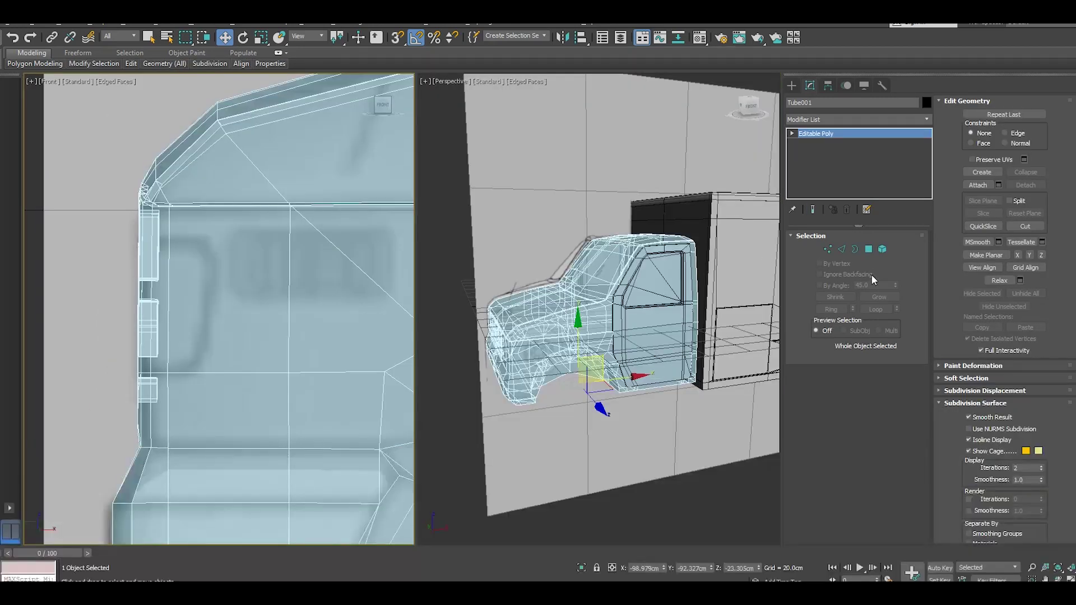
{"action": "left_click", "coordinate": [828, 251]}
{"action": "left_click", "coordinate": [12, 26]}
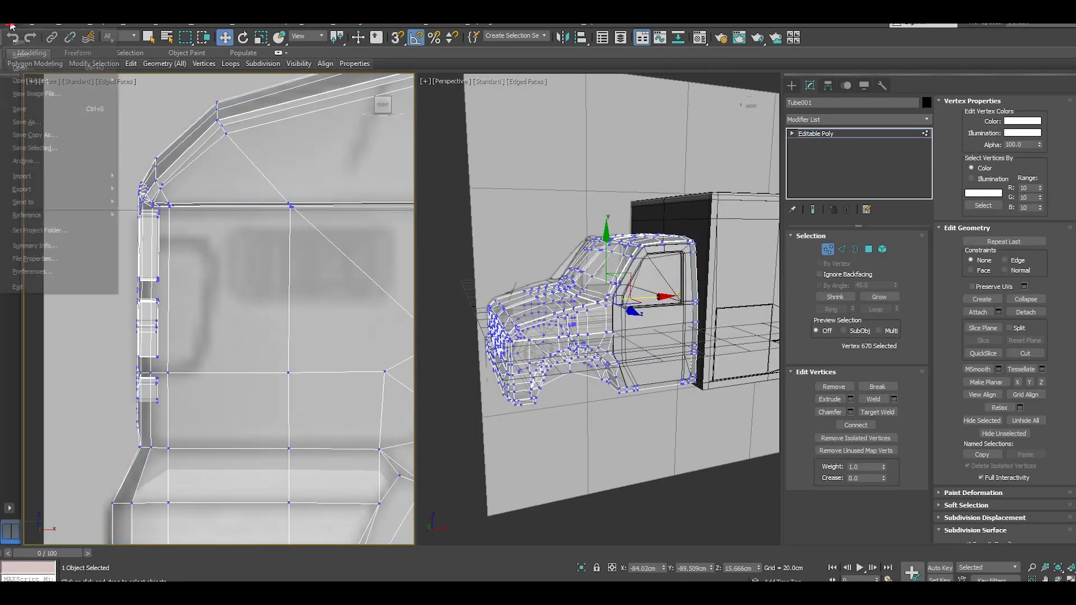
{"action": "left_click", "coordinate": [28, 110]}
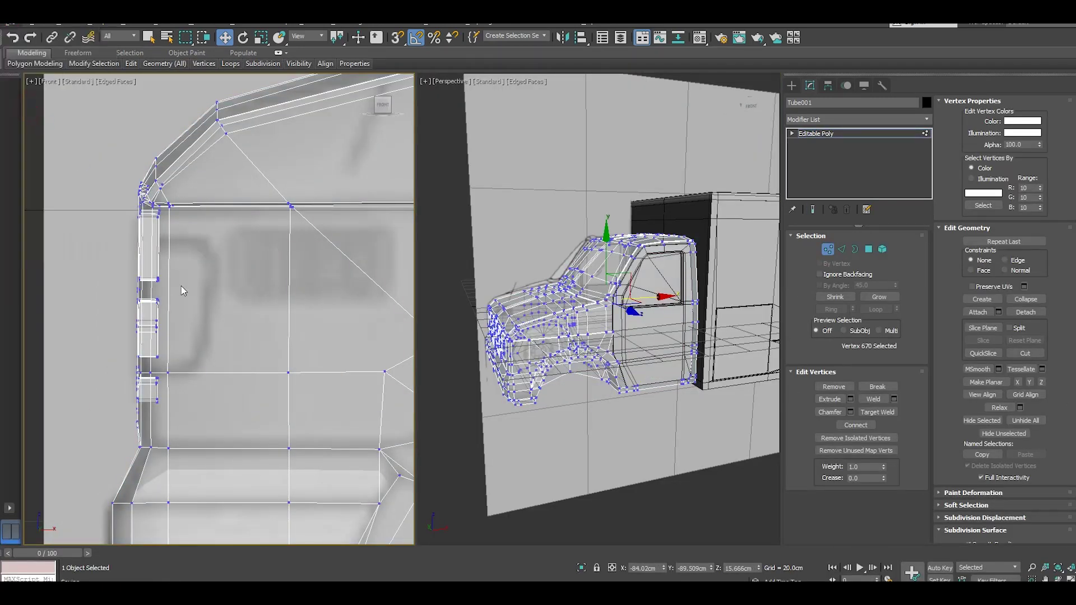
{"action": "left_click", "coordinate": [205, 364]}
{"action": "right_click", "coordinate": [201, 365]}
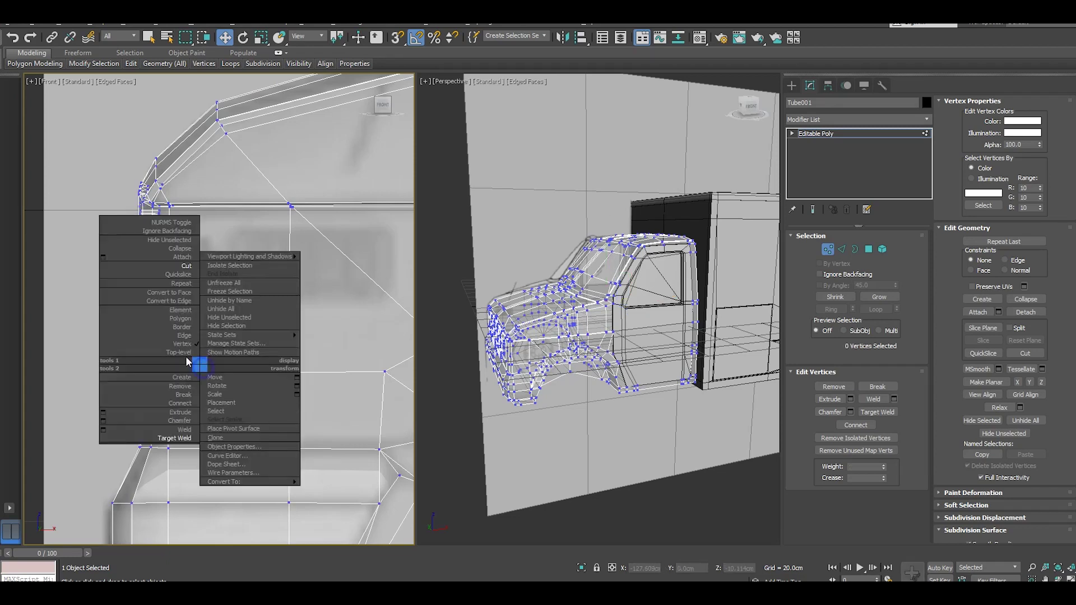
- Cut a headlight outline into the cab front in the Front view, lower edge to top corner
{"action": "left_click", "coordinate": [187, 266]}
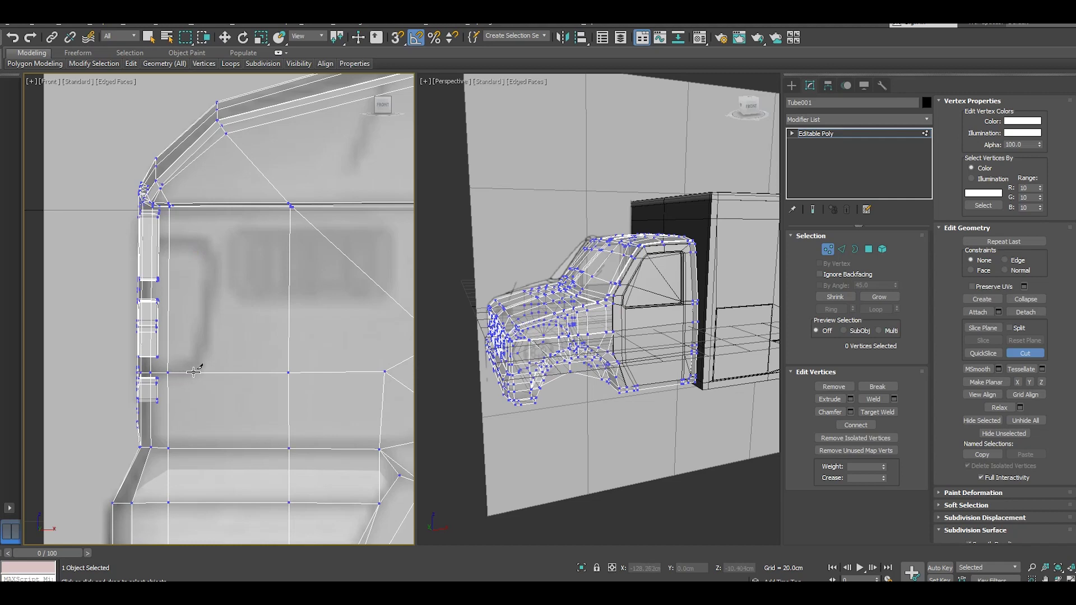
{"action": "left_click", "coordinate": [195, 372]}
{"action": "left_click", "coordinate": [210, 346]}
{"action": "left_click", "coordinate": [220, 257]}
{"action": "left_click", "coordinate": [206, 238]}
{"action": "right_click", "coordinate": [213, 257]}
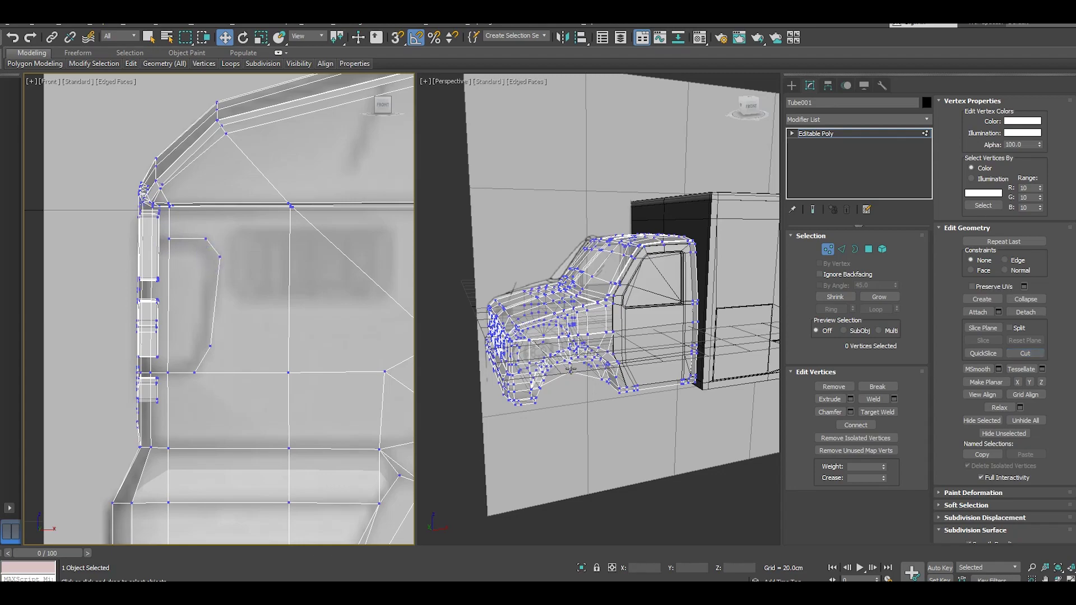
- Cut additional edges across the cab side in the perspective view
{"action": "mouse_move", "coordinate": [571, 369]}
{"action": "middle_mouse_down", "text": "alt"}
{"action": "mouse_move", "coordinate": [622, 373]}
{"action": "mouse_move", "coordinate": [528, 307]}
{"action": "mouse_move", "coordinate": [580, 293]}
{"action": "middle_mouse_up", "text": "alt"}
{"action": "scroll", "coordinate": [642, 347], "scroll_direction": "up", "scroll_amount": 5}
{"action": "scroll", "coordinate": [619, 343], "scroll_direction": "up", "scroll_amount": 3}
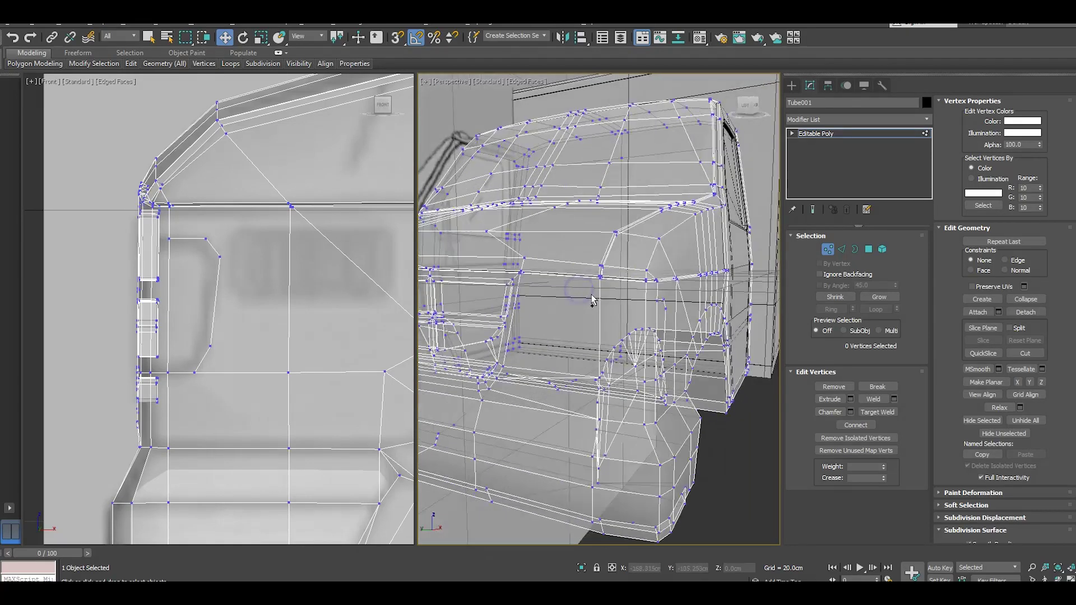
{"action": "right_click", "coordinate": [570, 307]}
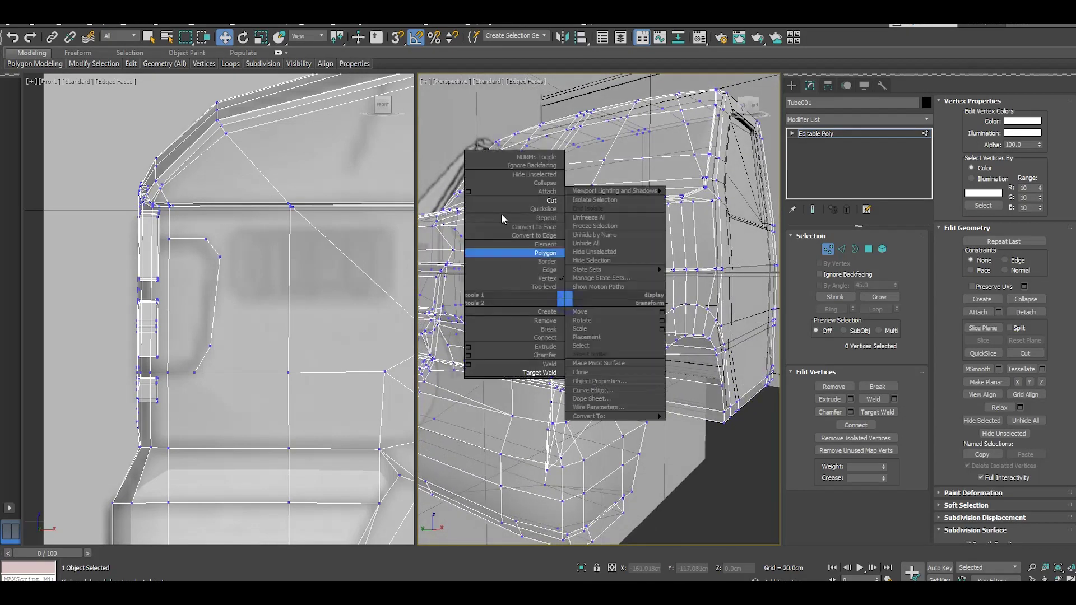
{"action": "left_click", "coordinate": [550, 202]}
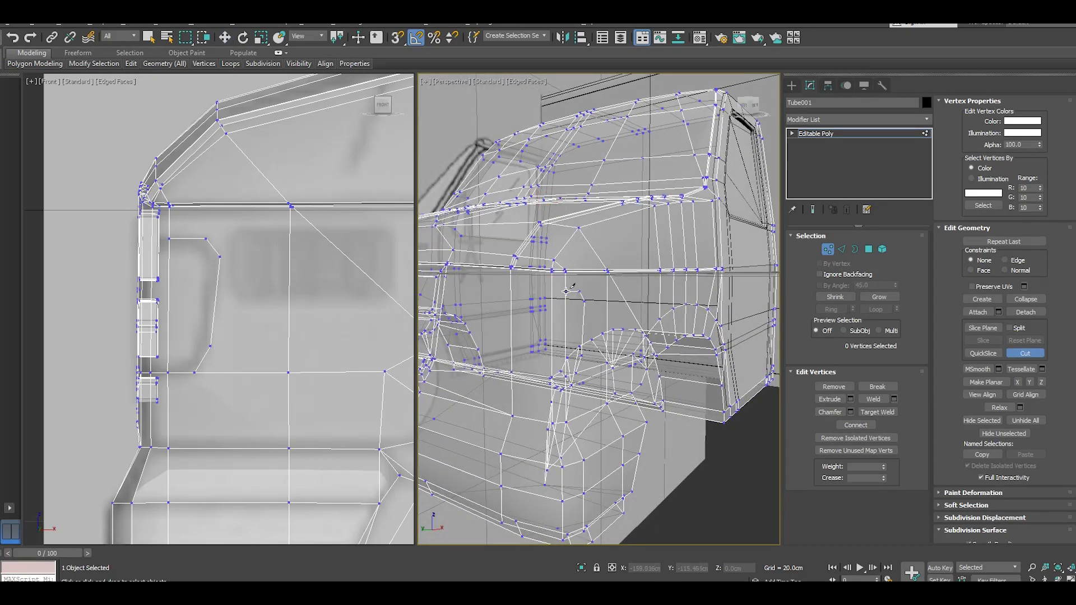
{"action": "left_click", "coordinate": [566, 291]}
{"action": "middle_click_drag", "start_coordinate": [561, 343], "coordinate": [564, 338], "text": "alt"}
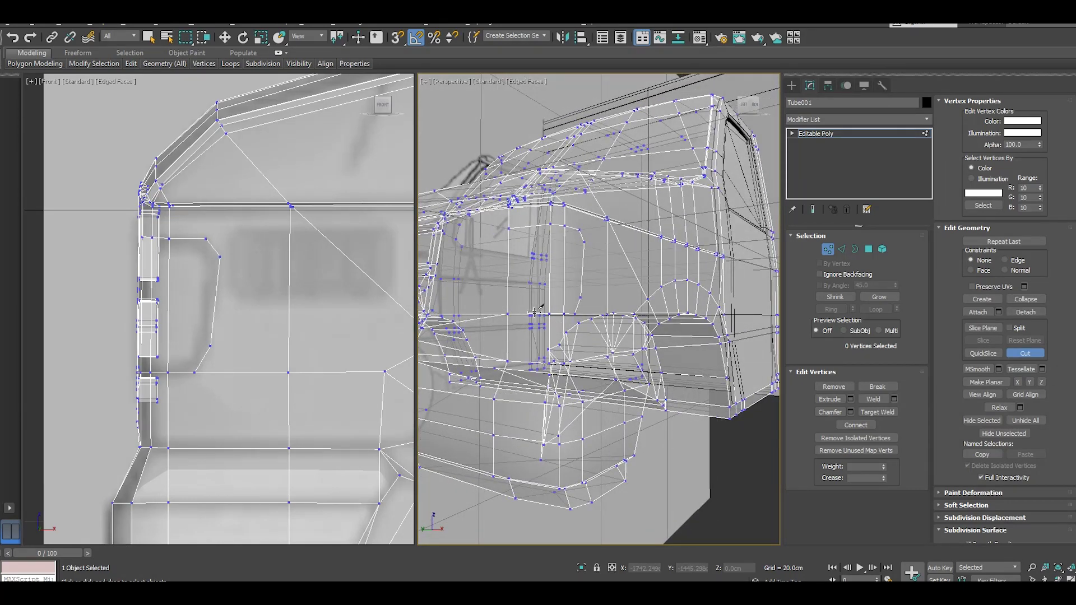
{"action": "scroll", "coordinate": [525, 311], "scroll_direction": "up", "scroll_amount": 2}
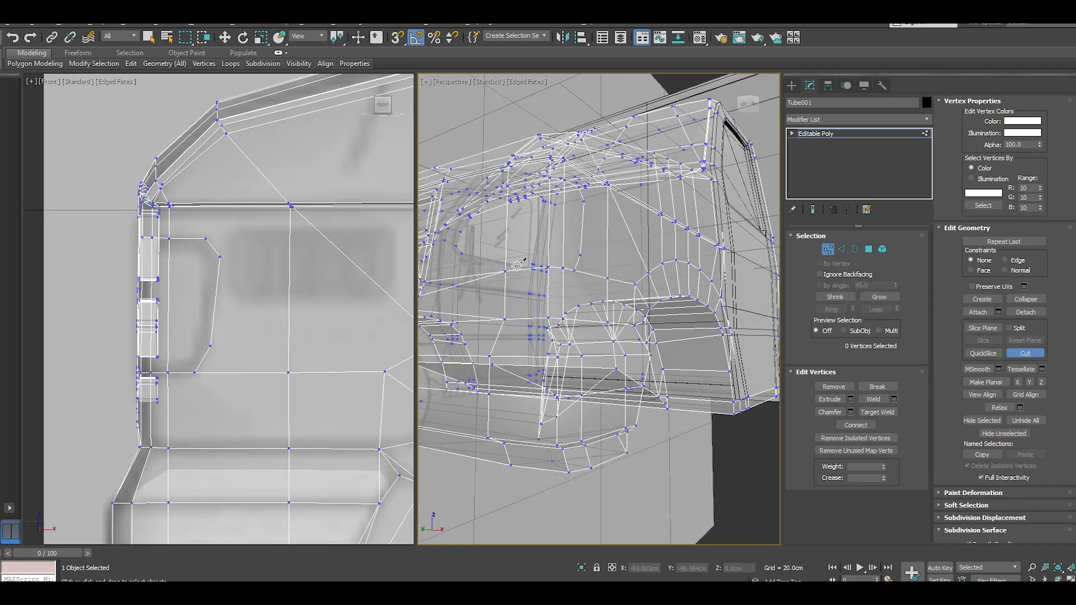
{"action": "middle_click_drag", "start_coordinate": [525, 311], "coordinate": [536, 349]}
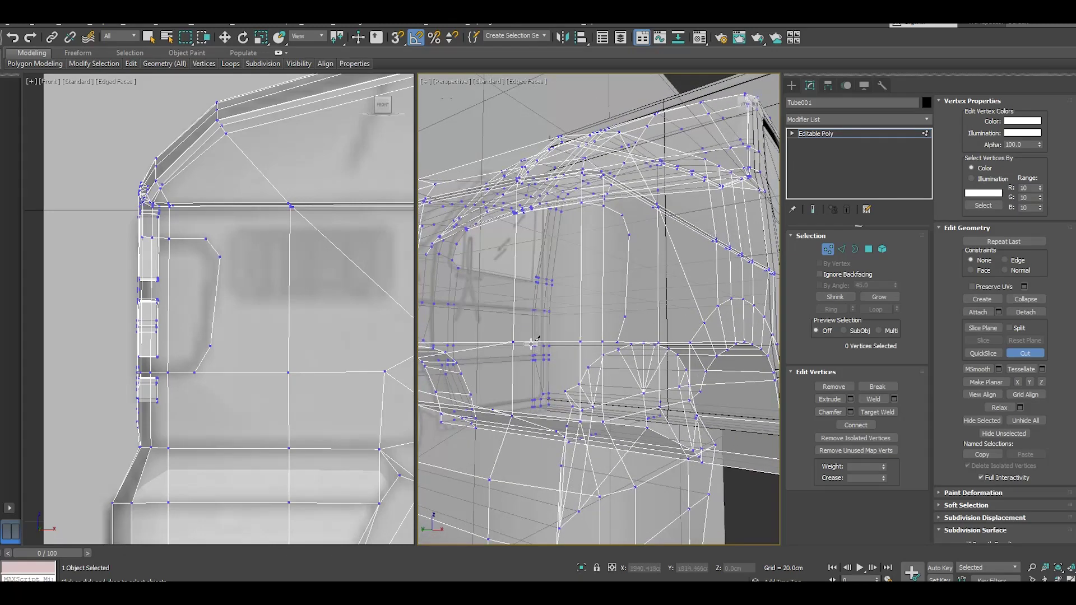
{"action": "left_click", "coordinate": [514, 324]}
{"action": "right_click", "coordinate": [563, 346]}
- Select and inspect a vertex on the cab side, then clear the selection
{"action": "right_click", "coordinate": [529, 288]}
{"action": "left_click", "coordinate": [484, 398]}
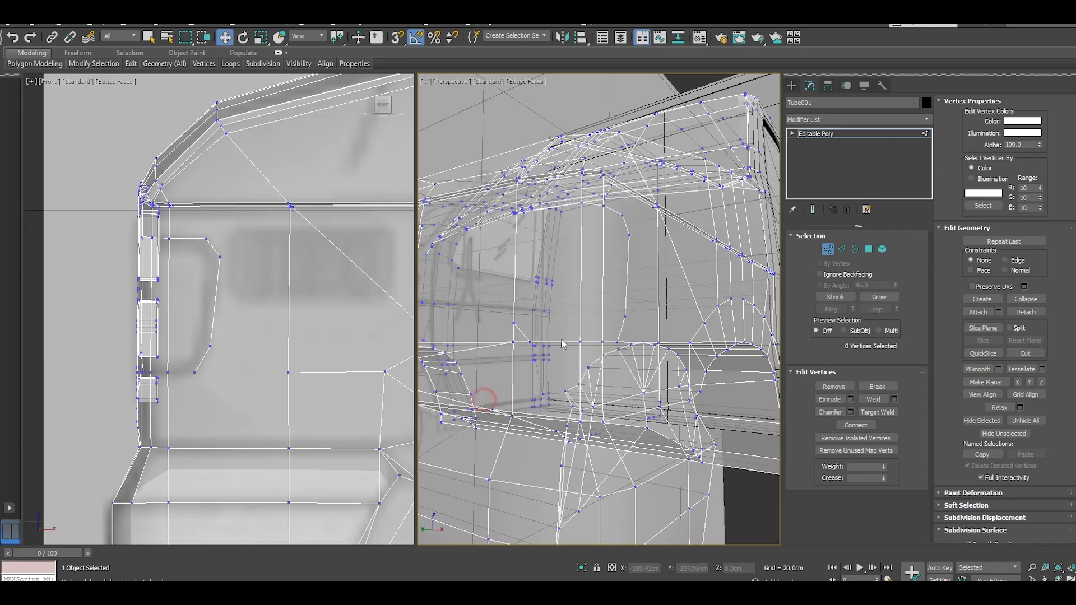
{"action": "left_click", "coordinate": [531, 343]}
{"action": "mouse_move", "coordinate": [531, 342]}
{"action": "middle_mouse_down", "text": "alt"}
{"action": "mouse_move", "coordinate": [648, 292]}
{"action": "mouse_move", "coordinate": [593, 286]}
{"action": "mouse_move", "coordinate": [598, 279]}
{"action": "mouse_move", "coordinate": [671, 289]}
{"action": "middle_mouse_up", "text": "alt"}
{"action": "left_click", "coordinate": [597, 275]}
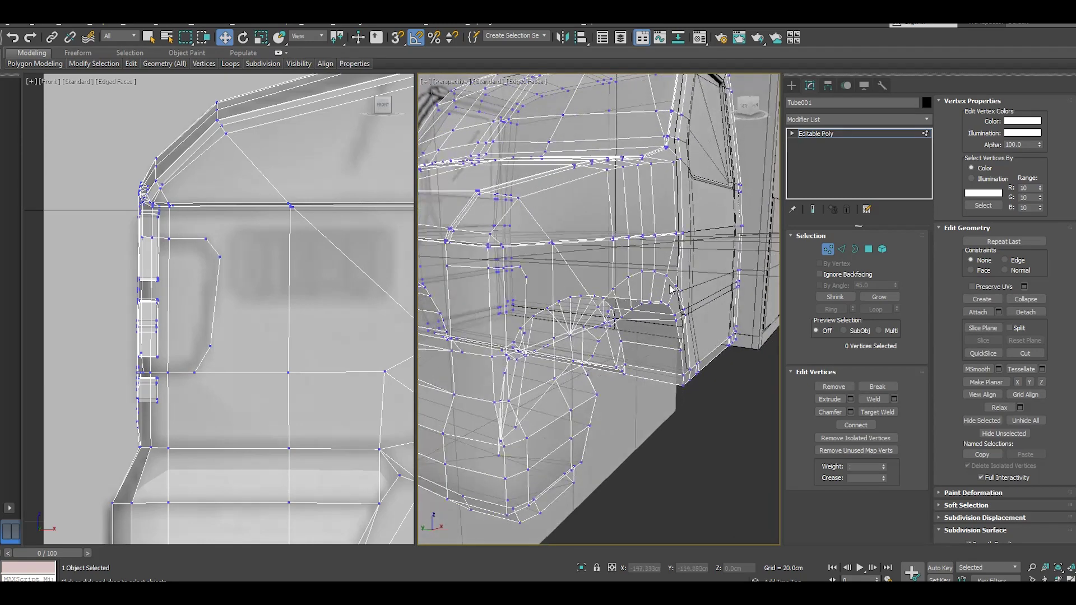
- Select three headlight faces on the cab front to check the area
{"action": "left_click", "coordinate": [482, 325]}
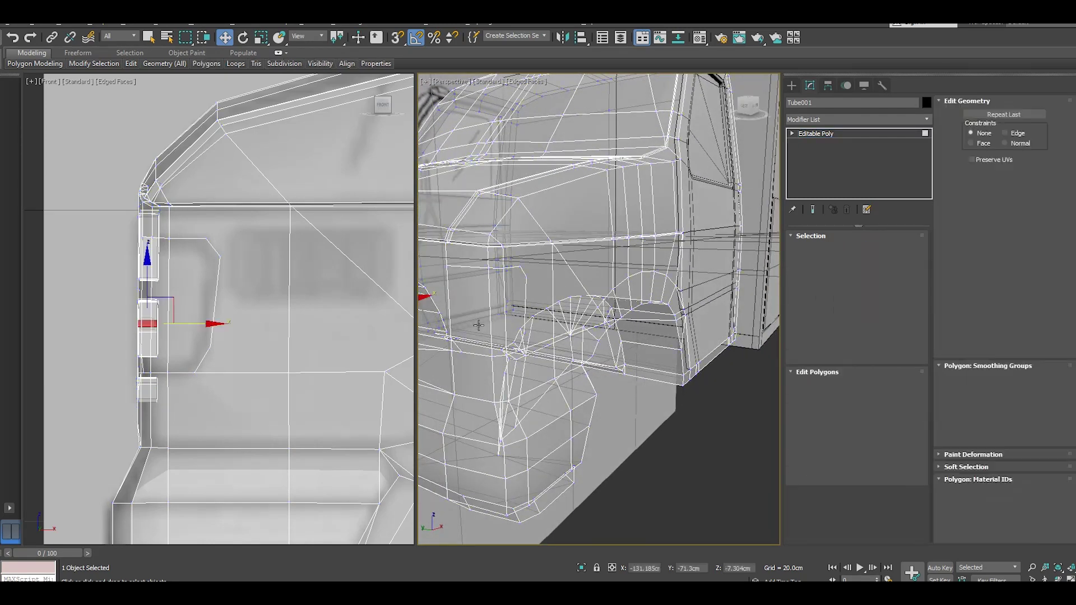
{"action": "left_click", "coordinate": [493, 325], "text": "ctrl"}
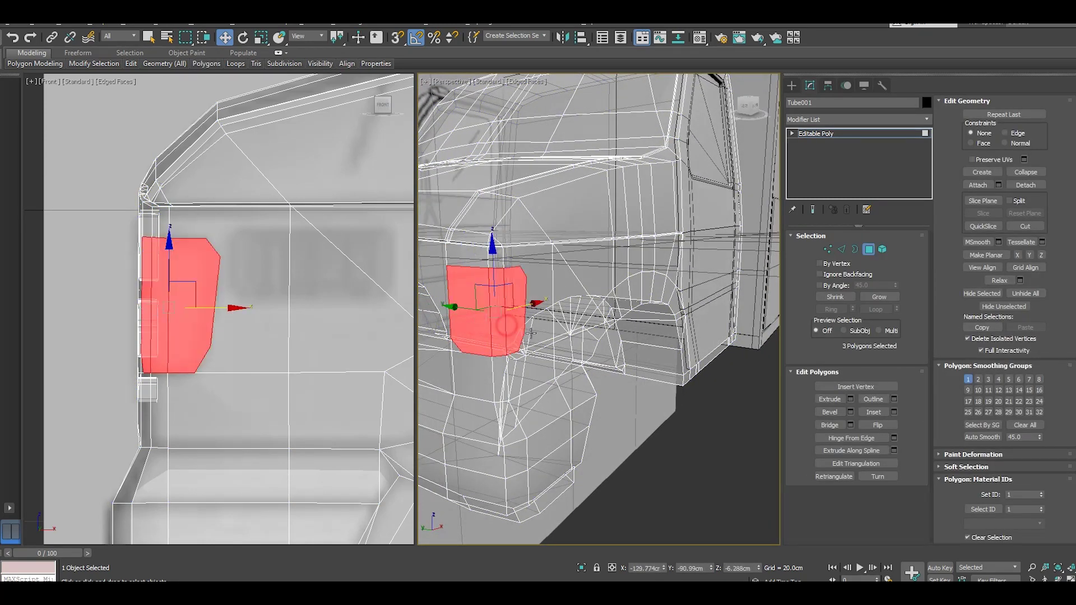
{"action": "mouse_move", "coordinate": [504, 325]}
{"action": "middle_mouse_down", "text": "alt"}
{"action": "mouse_move", "coordinate": [475, 328]}
{"action": "mouse_move", "coordinate": [489, 328]}
{"action": "middle_mouse_up", "text": "alt"}
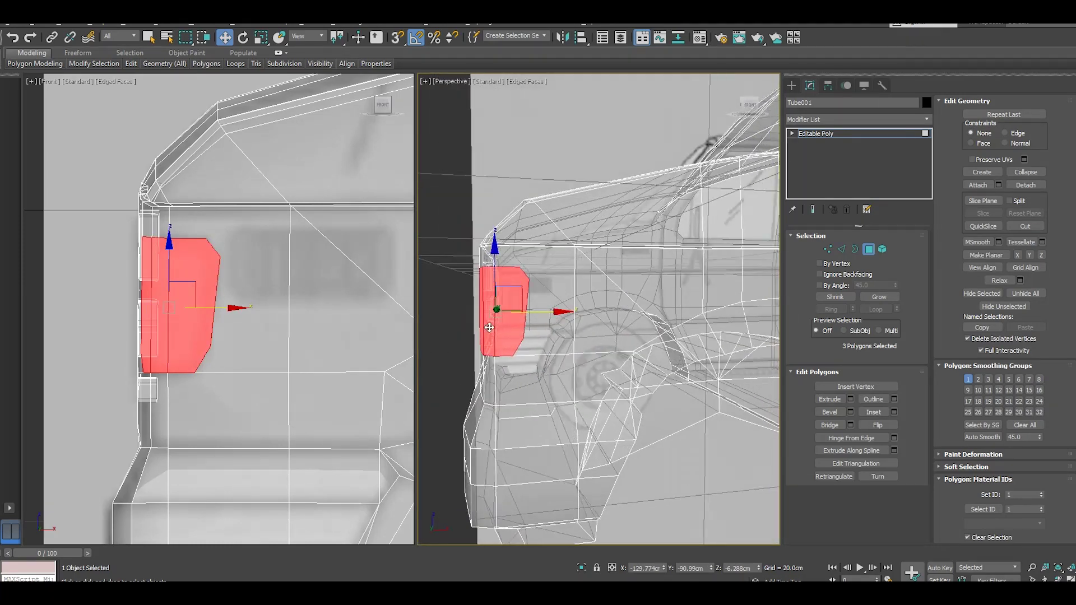
{"action": "left_click", "coordinate": [827, 250]}
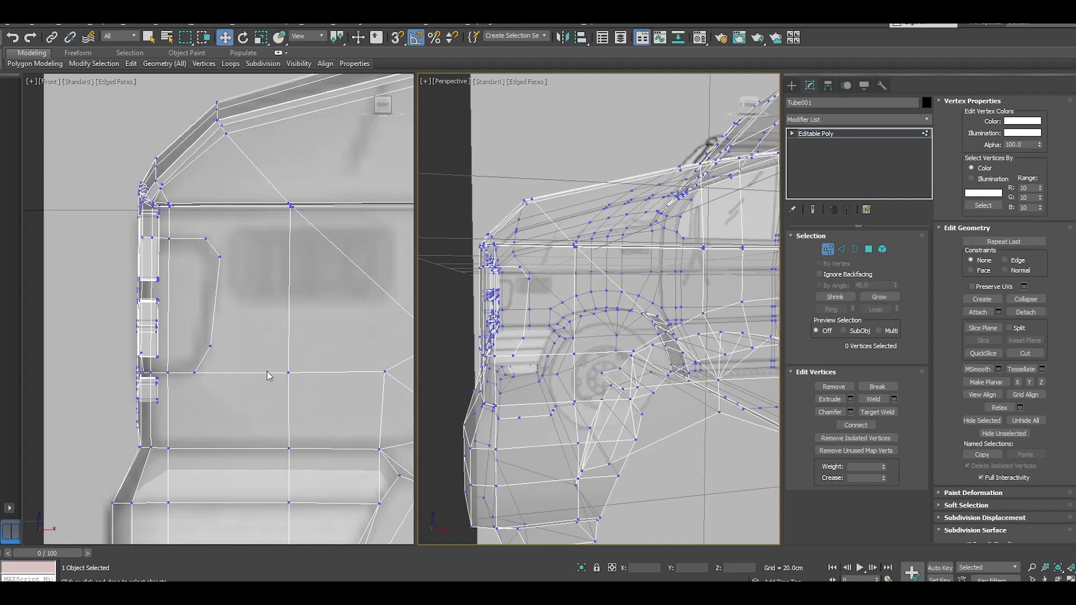
{"action": "scroll", "coordinate": [260, 307], "scroll_direction": "up", "scroll_amount": 2}
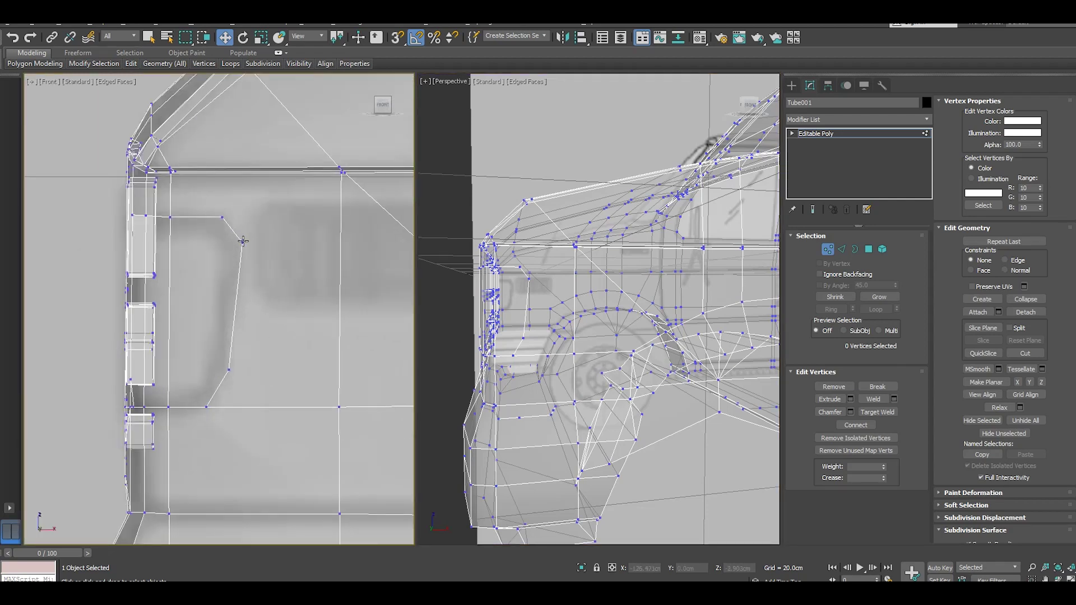
- Nudge the upper and lower headlight outline vertices into position
{"action": "left_click", "coordinate": [243, 241]}
{"action": "left_click_drag", "start_coordinate": [280, 244], "coordinate": [269, 245]}
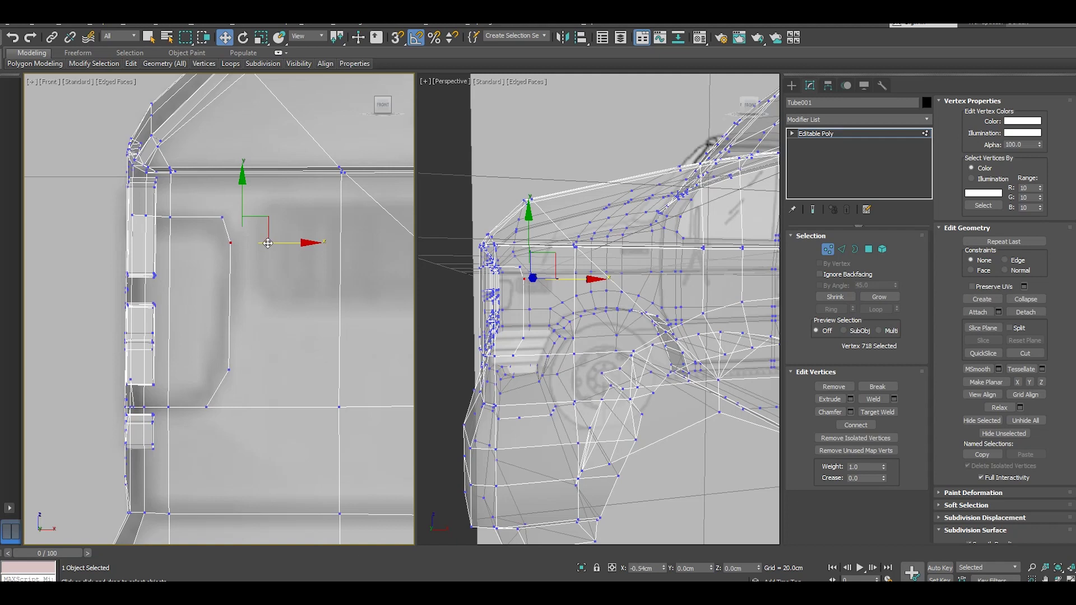
{"action": "left_click_drag", "start_coordinate": [268, 243], "coordinate": [266, 245]}
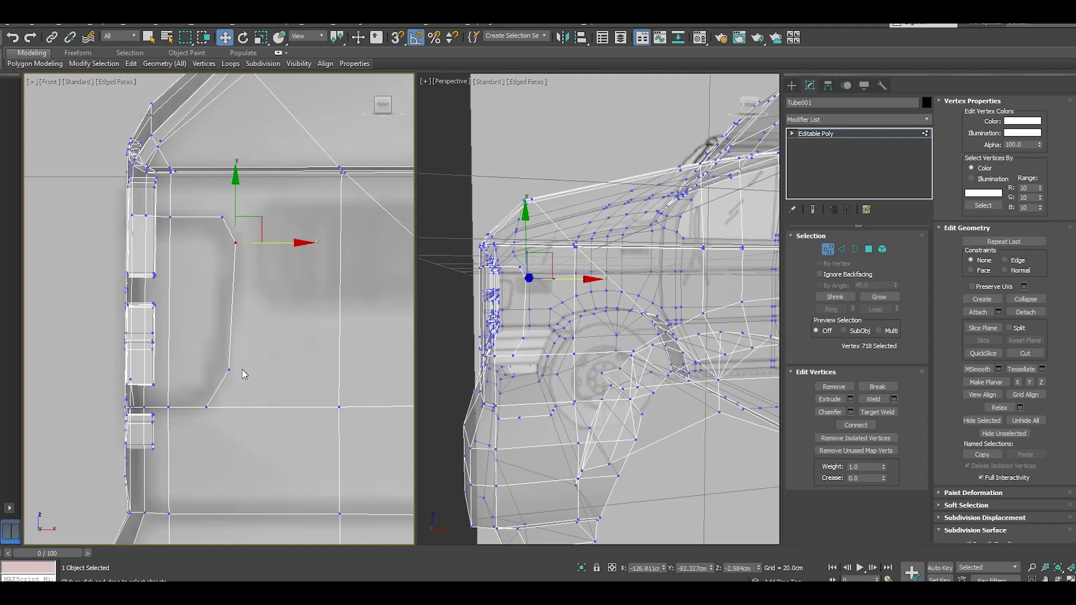
{"action": "left_click", "coordinate": [228, 369]}
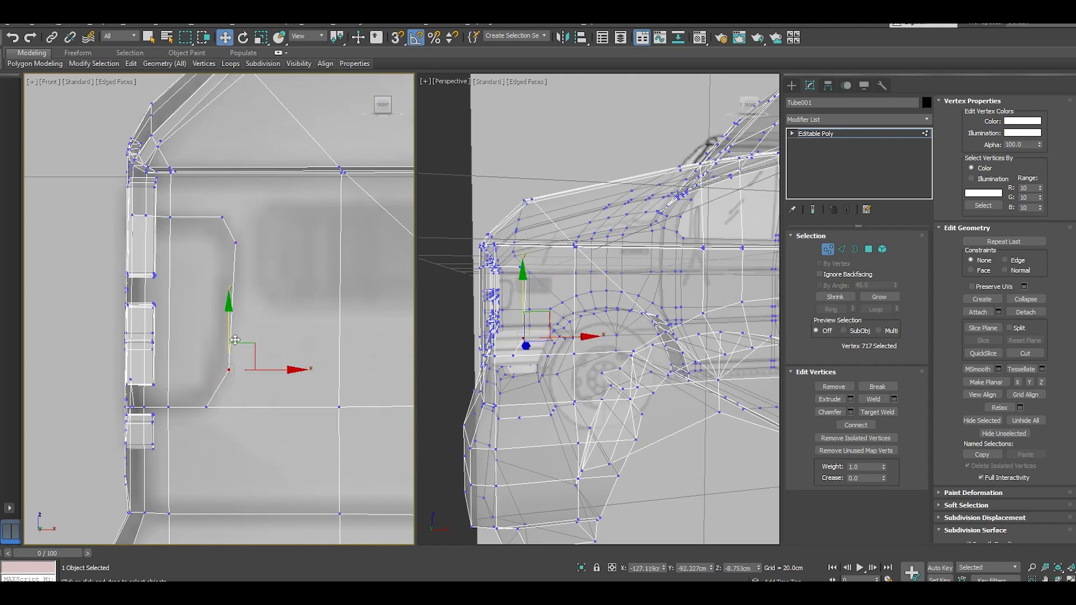
{"action": "left_click_drag", "start_coordinate": [269, 372], "coordinate": [270, 372]}
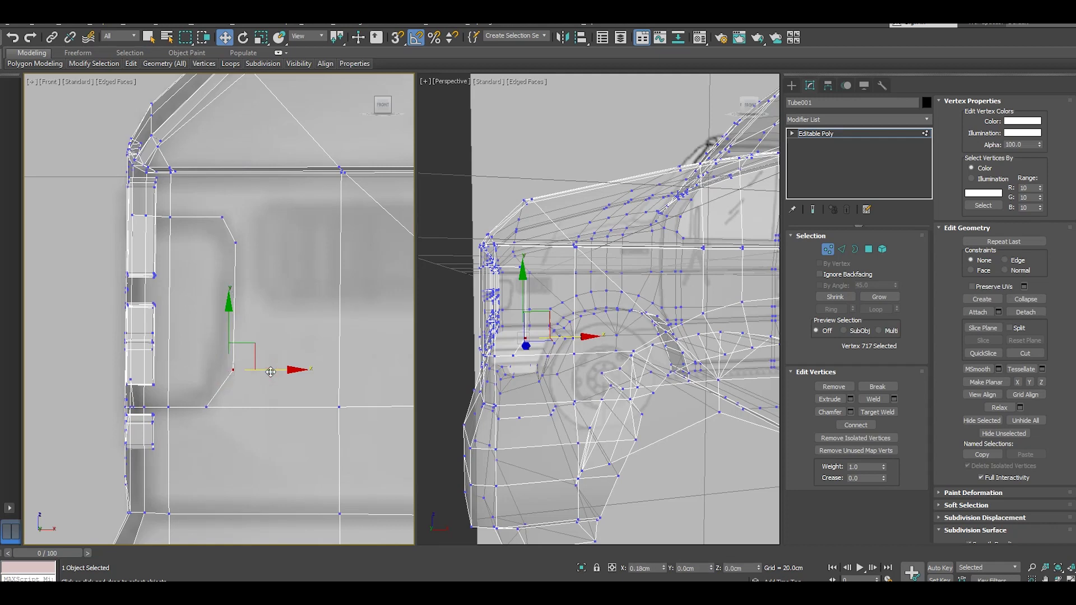
{"action": "left_click_drag", "start_coordinate": [236, 327], "coordinate": [236, 313]}
- Connect vertex pairs with new edges, joining the truck front's top to a lower cab vertex
{"action": "left_click", "coordinate": [339, 406], "text": "ctrl"}
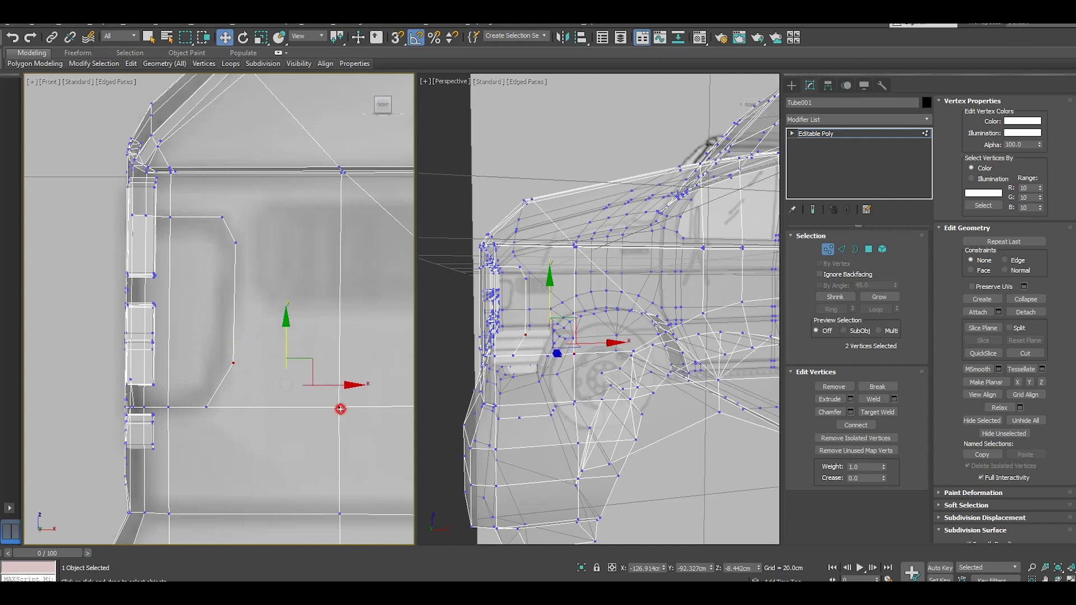
{"action": "left_click", "coordinate": [855, 425]}
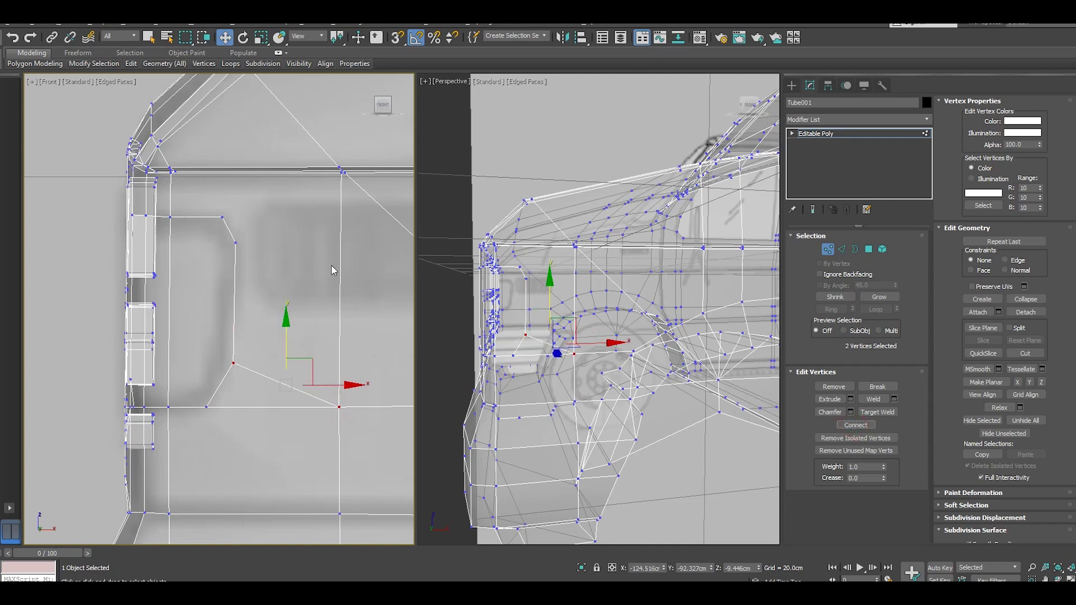
{"action": "left_click", "coordinate": [236, 244]}
{"action": "scroll", "coordinate": [340, 172], "scroll_direction": "up", "scroll_amount": 4}
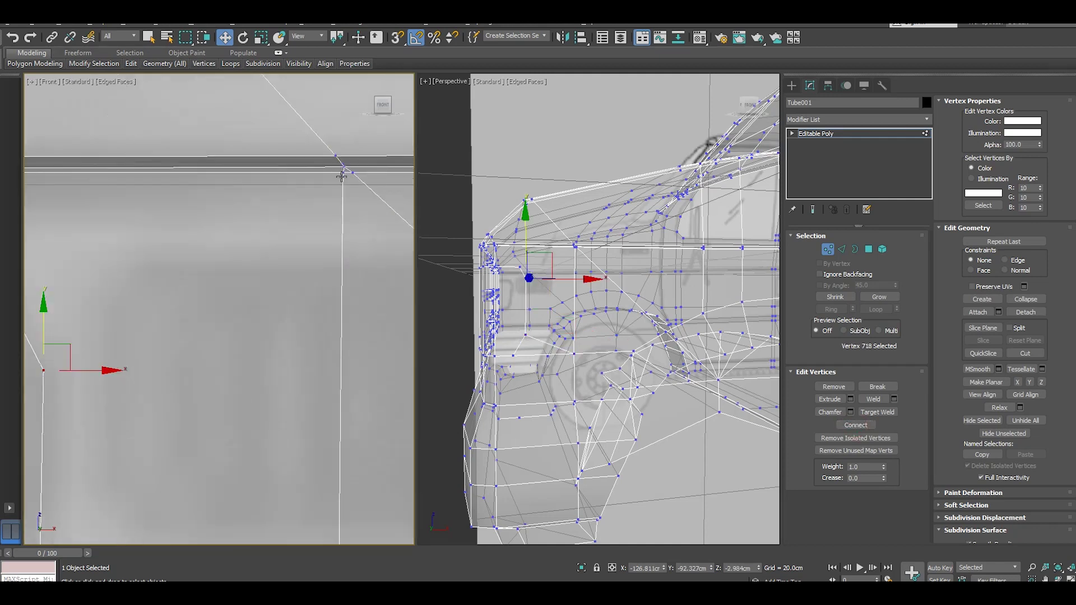
{"action": "left_click", "coordinate": [340, 171], "text": "ctrl"}
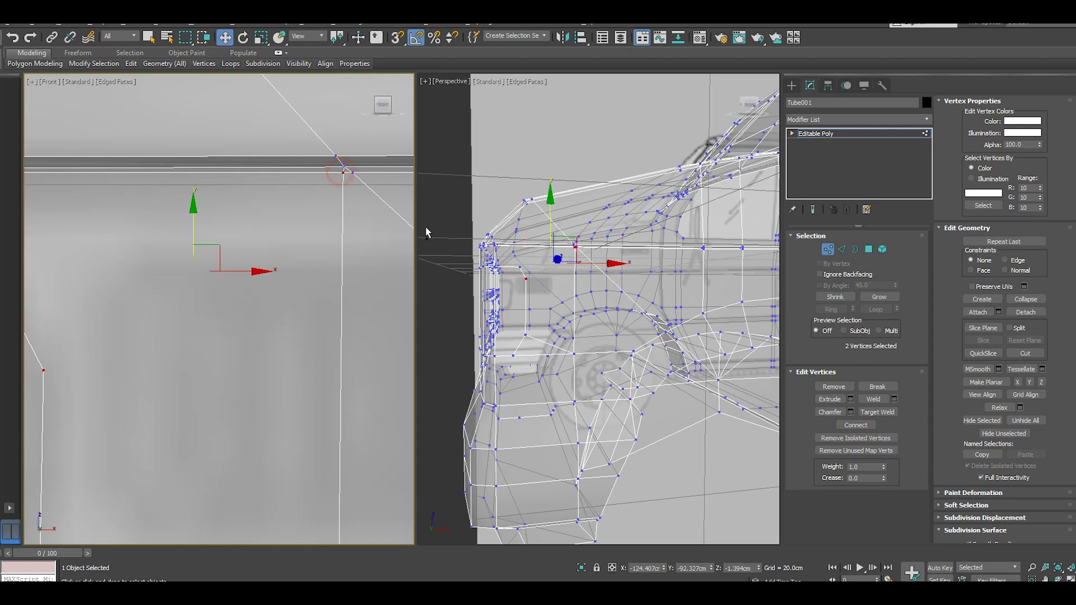
{"action": "left_click", "coordinate": [855, 425]}
- Attempt a target weld on a vertex near the headlight, then cancel the weld mode
{"action": "left_click", "coordinate": [242, 243]}
{"action": "right_click", "coordinate": [278, 231]}
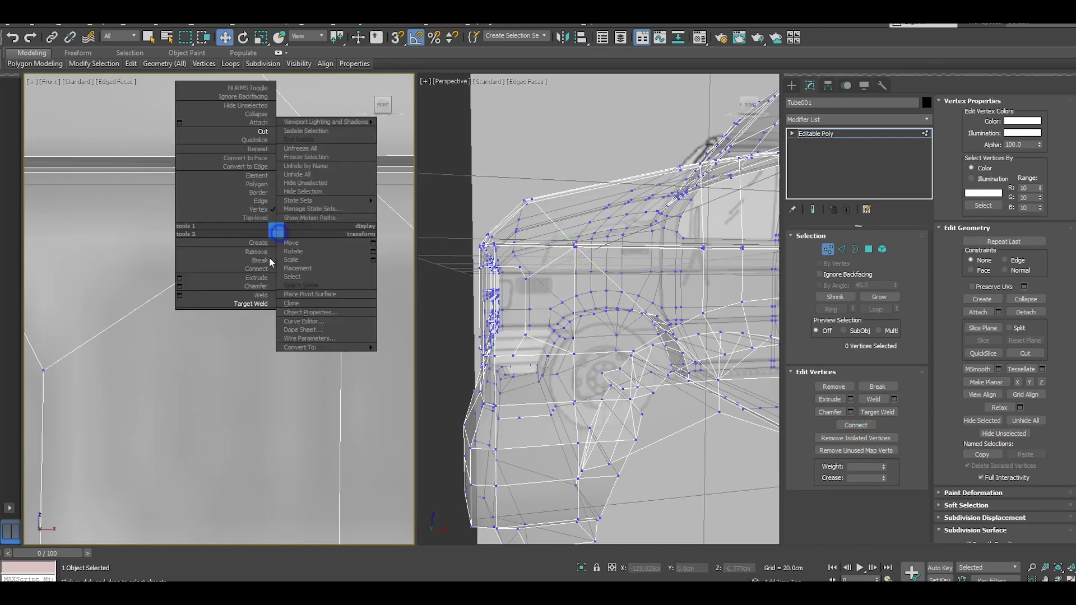
{"action": "left_click", "coordinate": [250, 302]}
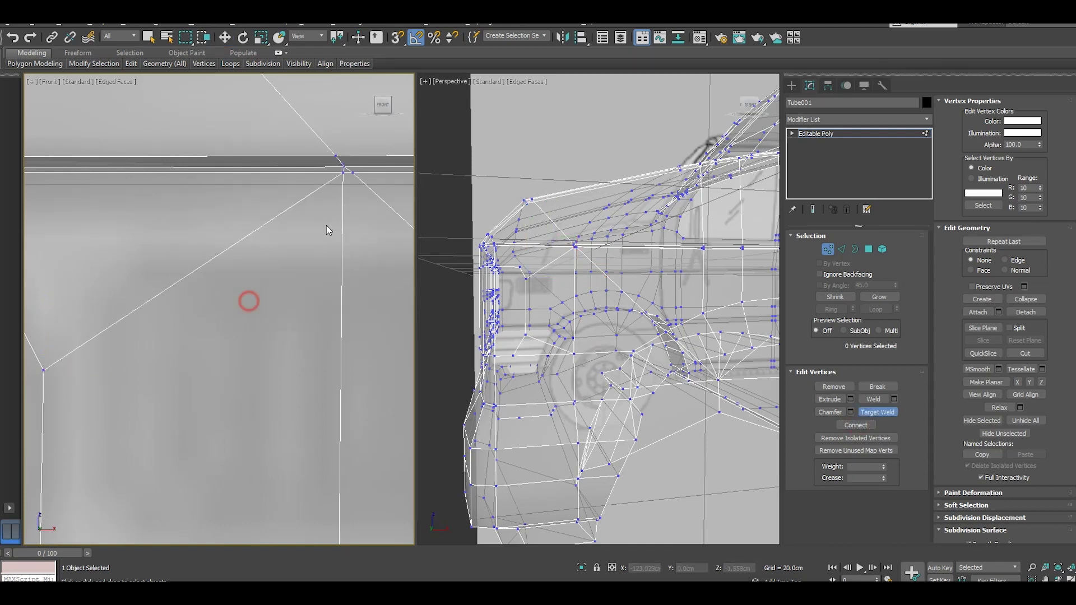
{"action": "left_click", "coordinate": [343, 173]}
{"action": "scroll", "coordinate": [327, 177], "scroll_direction": "down", "scroll_amount": 2}
{"action": "scroll", "coordinate": [328, 178], "scroll_direction": "down", "scroll_amount": 3}
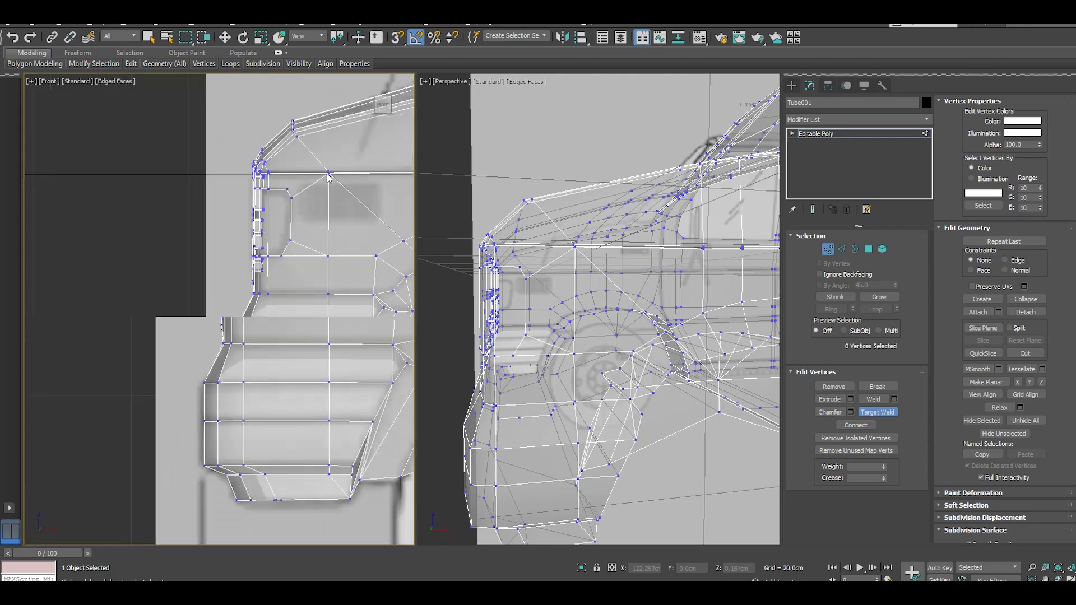
{"action": "scroll", "coordinate": [327, 181], "scroll_direction": "down", "scroll_amount": 2}
{"action": "scroll", "coordinate": [303, 193], "scroll_direction": "up", "scroll_amount": 3}
{"action": "scroll", "coordinate": [297, 191], "scroll_direction": "up", "scroll_amount": 3}
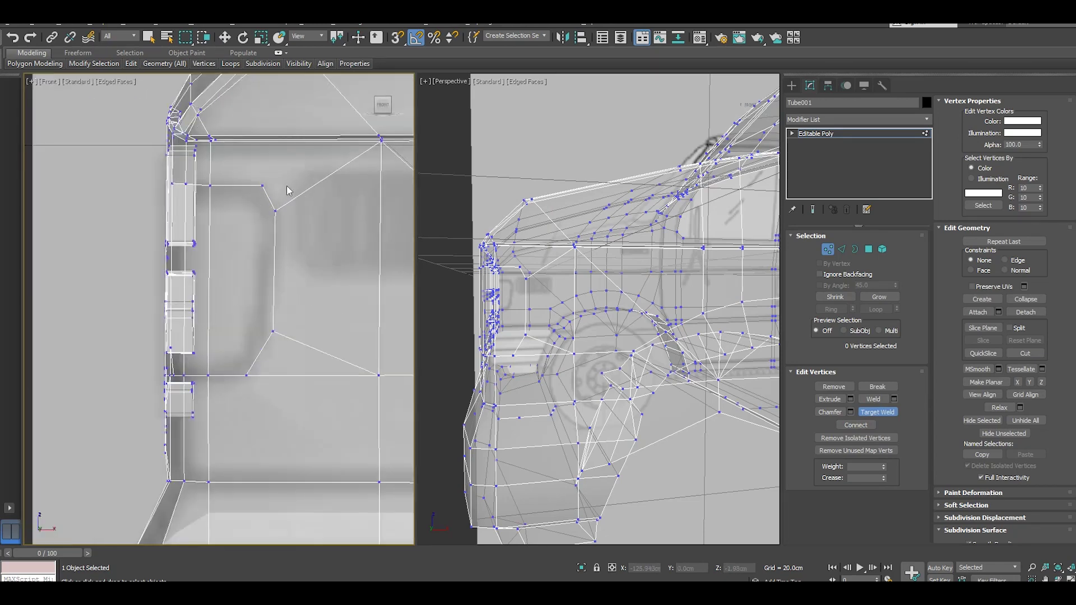
{"action": "right_click", "coordinate": [289, 188]}
- Connect two vertex pairs around the headlight area with new edges across the cab front
{"action": "left_click", "coordinate": [262, 185]}
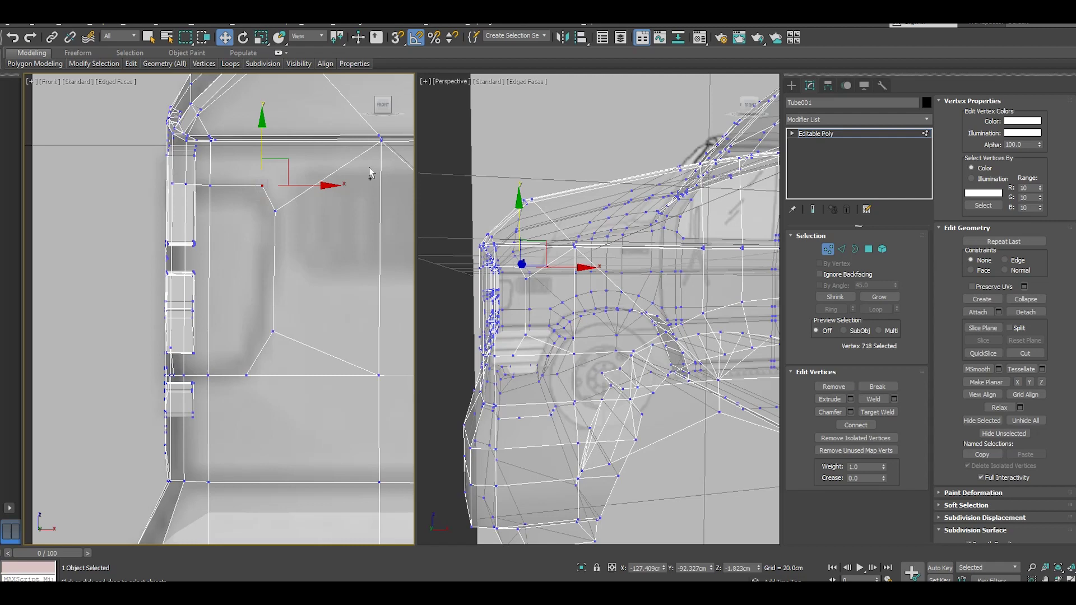
{"action": "left_click", "coordinate": [382, 142], "text": "ctrl"}
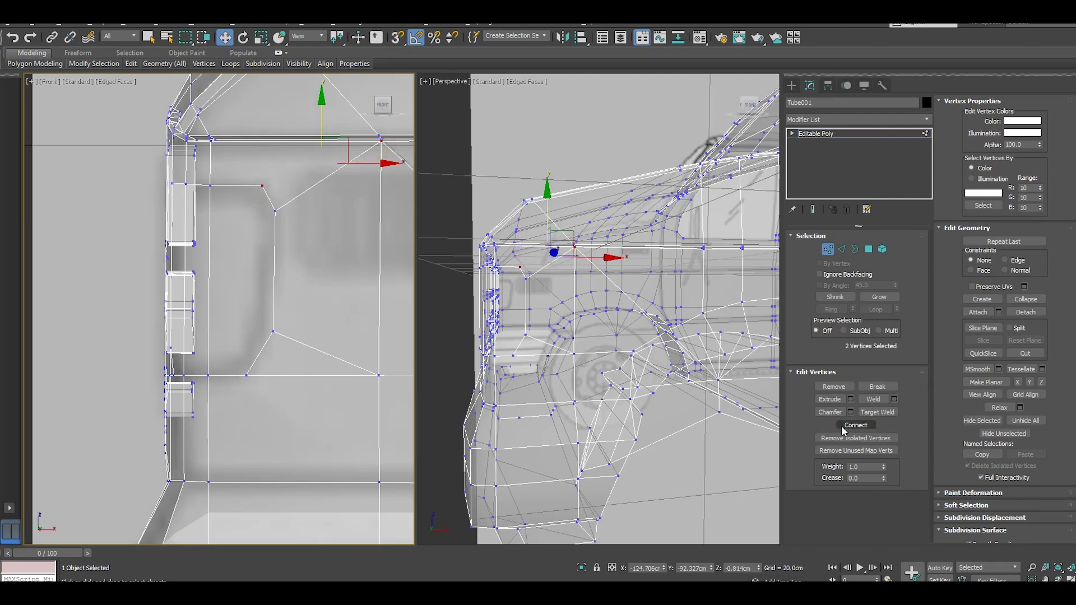
{"action": "left_click", "coordinate": [847, 425]}
{"action": "left_click", "coordinate": [310, 388]}
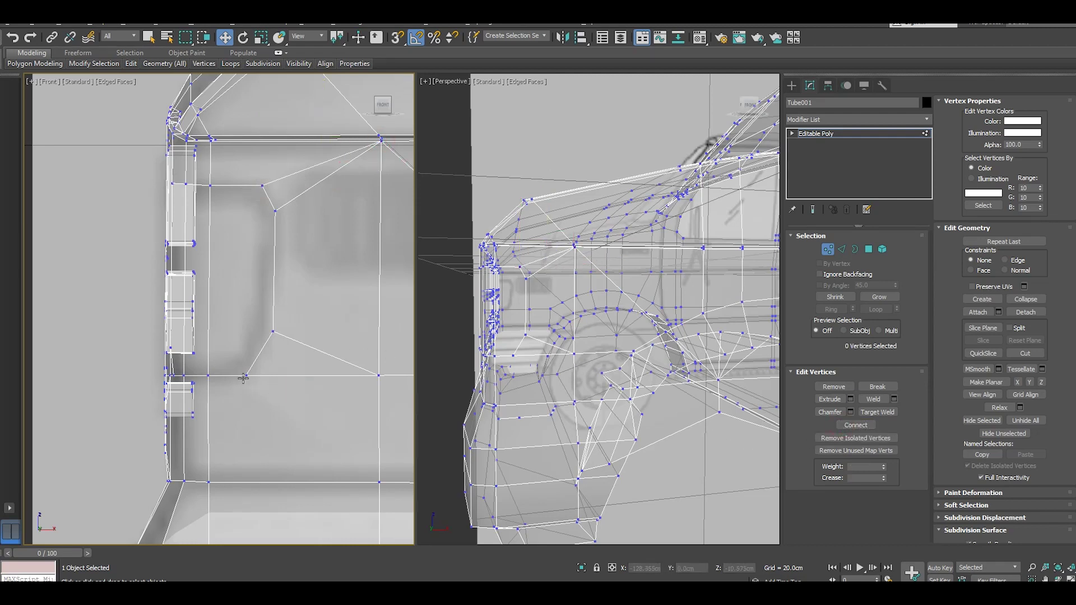
{"action": "left_click", "coordinate": [246, 376]}
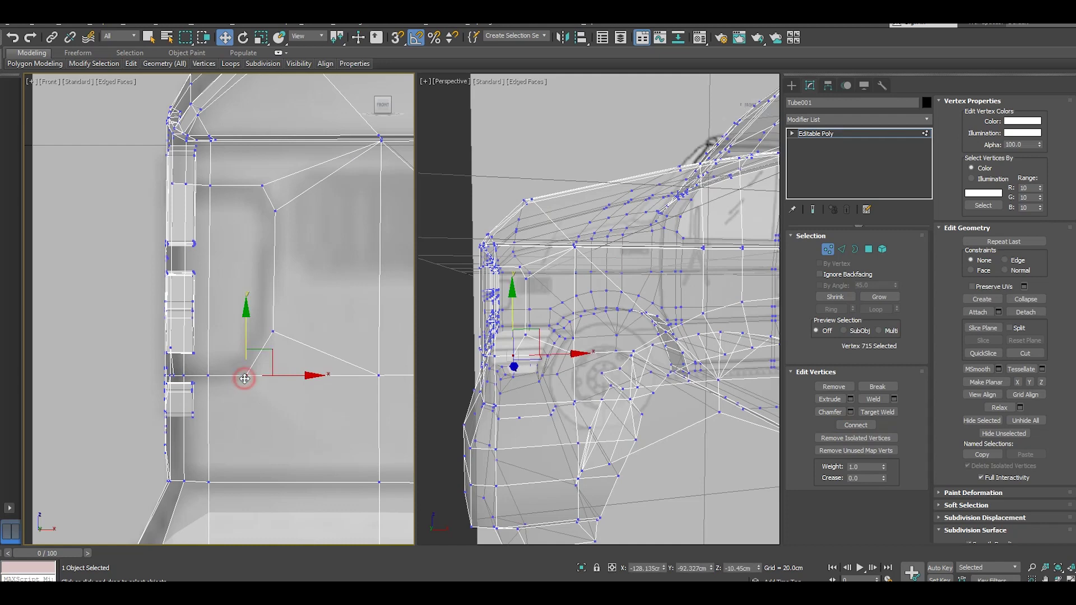
{"action": "left_click", "coordinate": [209, 482], "text": "ctrl"}
{"action": "left_click", "coordinate": [856, 425]}
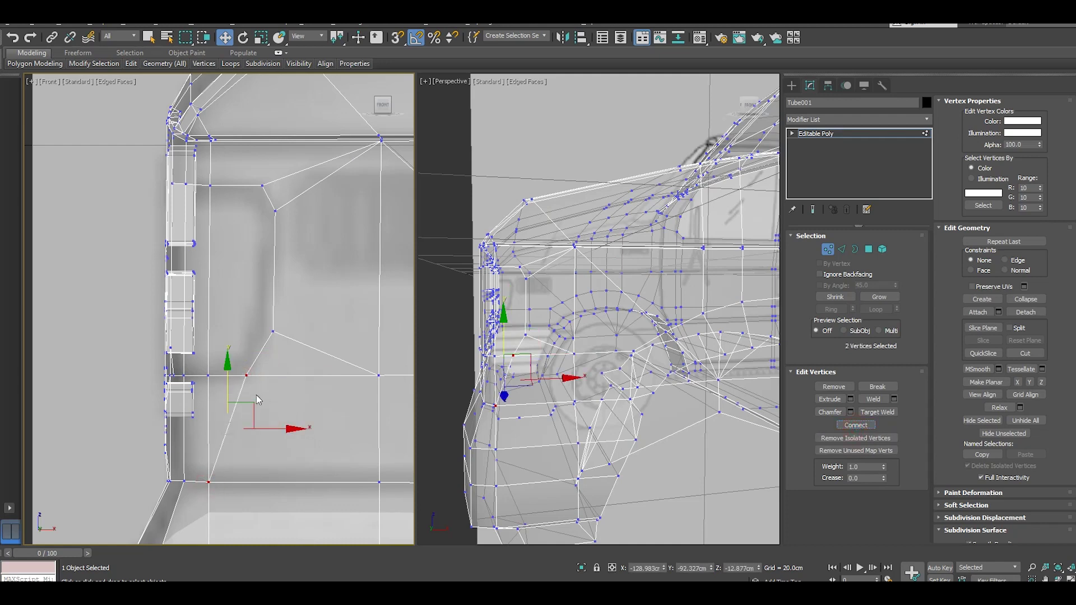
{"action": "left_click", "coordinate": [294, 401]}
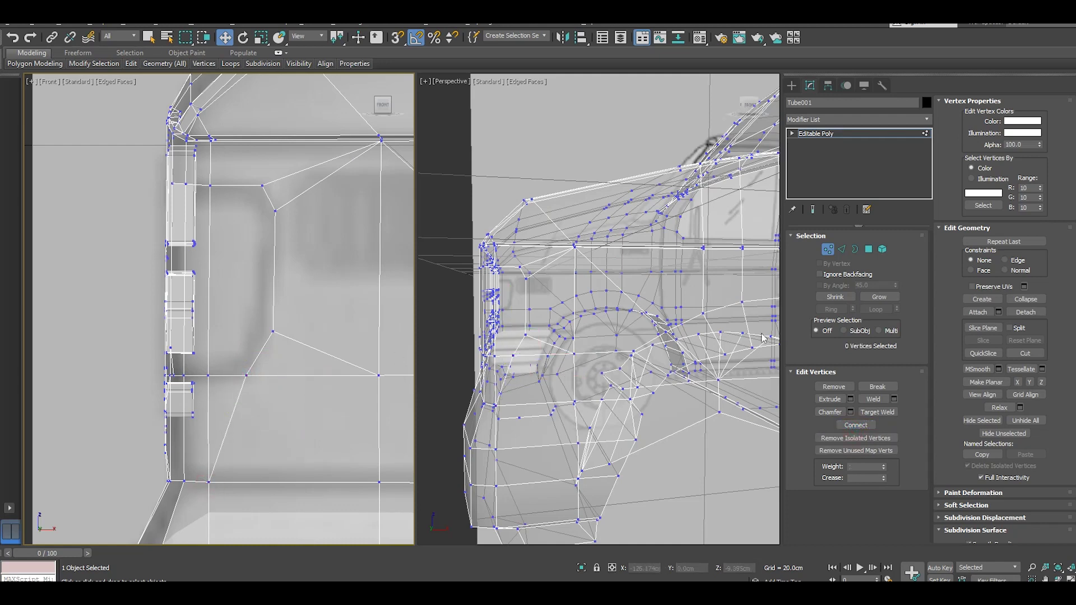
- Connect a third vertex pair on the cab's front corner with a new edge
{"action": "mouse_move", "coordinate": [762, 337]}
{"action": "middle_mouse_down", "text": "alt"}
{"action": "mouse_move", "coordinate": [670, 343]}
{"action": "mouse_move", "coordinate": [608, 419]}
{"action": "mouse_move", "coordinate": [674, 457]}
{"action": "middle_mouse_up", "text": "alt"}
{"action": "left_click", "coordinate": [607, 419]}
{"action": "scroll", "coordinate": [608, 419], "scroll_direction": "up", "scroll_amount": 5}
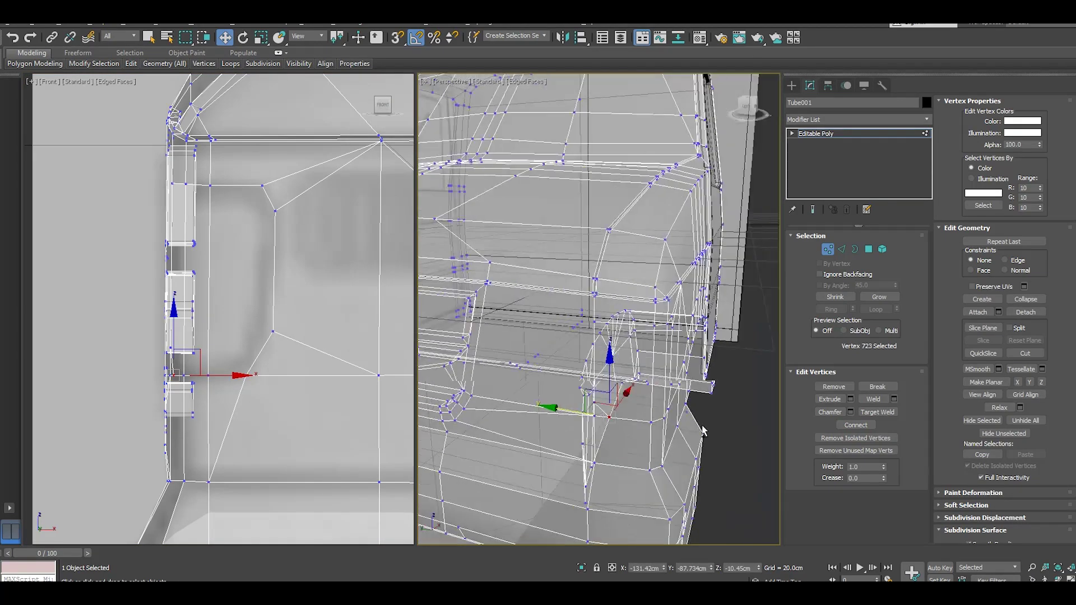
{"action": "left_click", "coordinate": [649, 469], "text": "ctrl"}
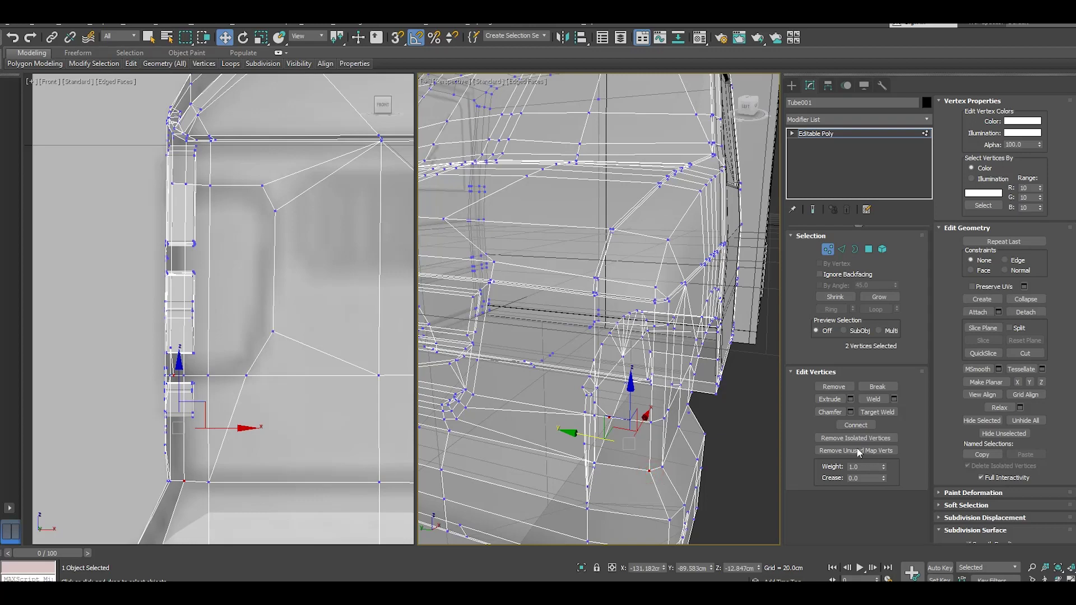
{"action": "left_click", "coordinate": [856, 425]}
- Switch to Polygon level and pick, then clear, the headlight faces
{"action": "mouse_move", "coordinate": [682, 460]}
{"action": "middle_mouse_down", "text": "alt"}
{"action": "mouse_move", "coordinate": [691, 456]}
{"action": "mouse_move", "coordinate": [625, 420]}
{"action": "mouse_move", "coordinate": [656, 438]}
{"action": "mouse_move", "coordinate": [588, 420]}
{"action": "mouse_move", "coordinate": [635, 405]}
{"action": "mouse_move", "coordinate": [674, 423]}
{"action": "mouse_move", "coordinate": [586, 378]}
{"action": "mouse_move", "coordinate": [704, 444]}
{"action": "mouse_move", "coordinate": [581, 401]}
{"action": "mouse_move", "coordinate": [529, 332]}
{"action": "middle_mouse_up", "text": "alt"}
{"action": "left_click", "coordinate": [594, 409]}
{"action": "left_click", "coordinate": [869, 250]}
{"action": "left_click", "coordinate": [622, 403]}
{"action": "left_click", "coordinate": [634, 405]}
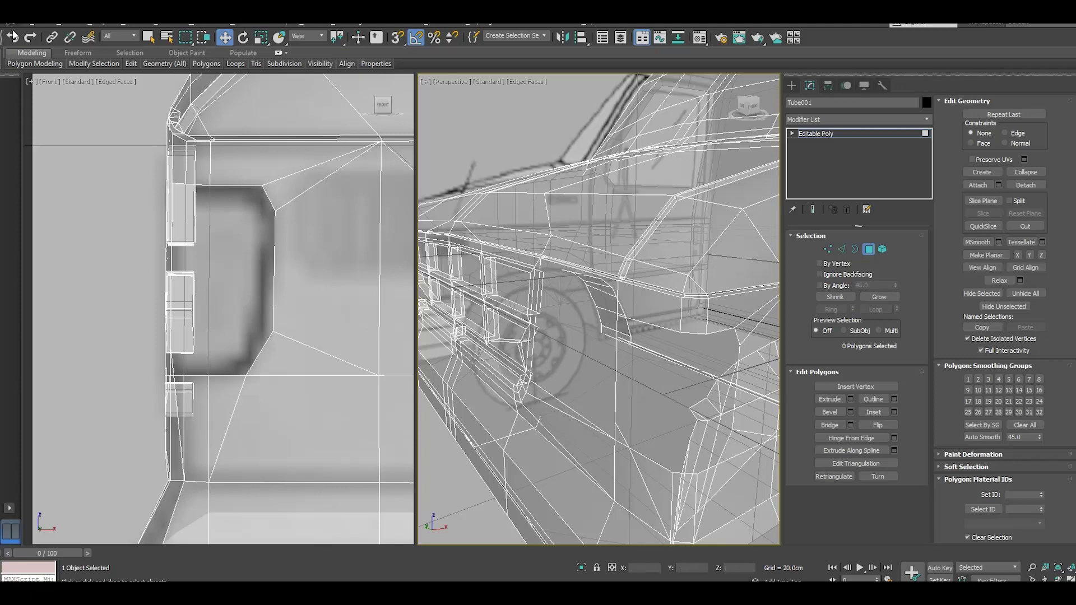
- Inset the three headlight polygons by 0.166cm
{"action": "key", "text": "ctrl+z"}
{"action": "middle_click_drag", "start_coordinate": [616, 392], "coordinate": [773, 425], "text": "alt"}
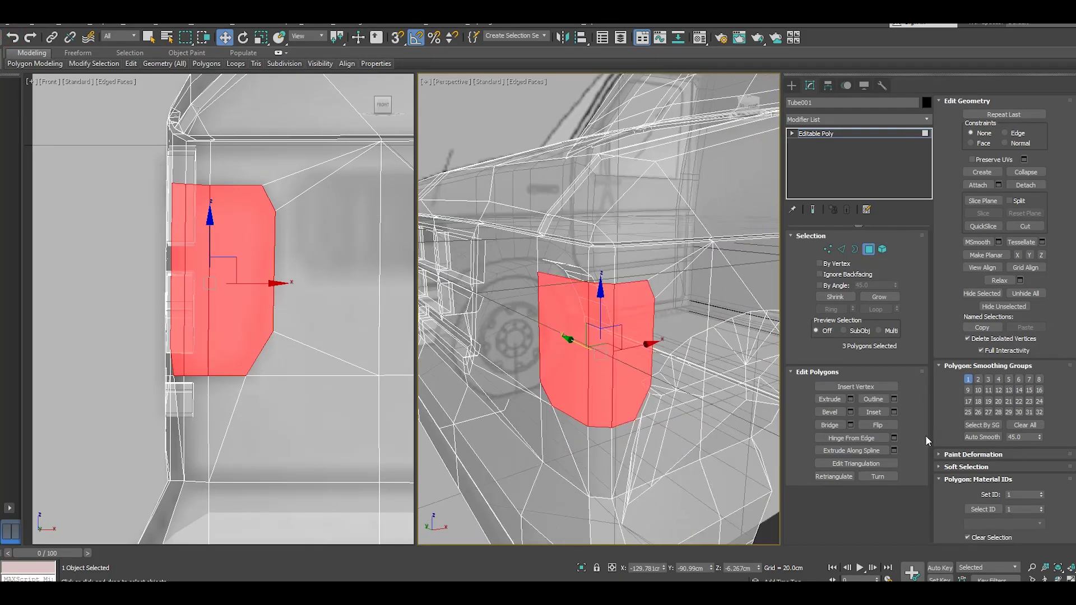
{"action": "left_click", "coordinate": [894, 412]}
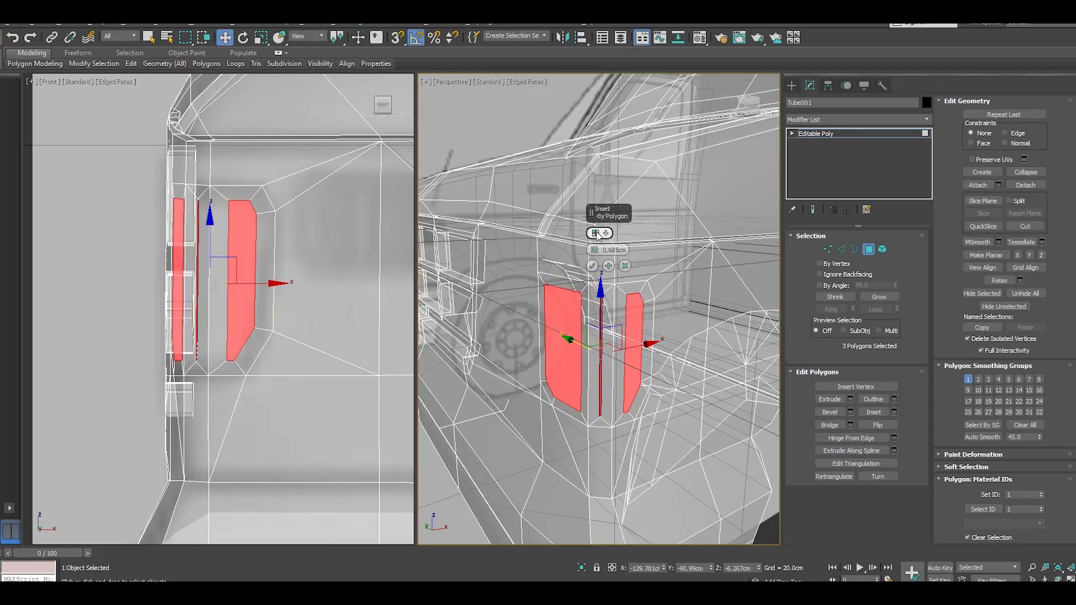
{"action": "left_click_drag", "start_coordinate": [594, 247], "coordinate": [594, 254]}
{"action": "right_click", "coordinate": [594, 251]}
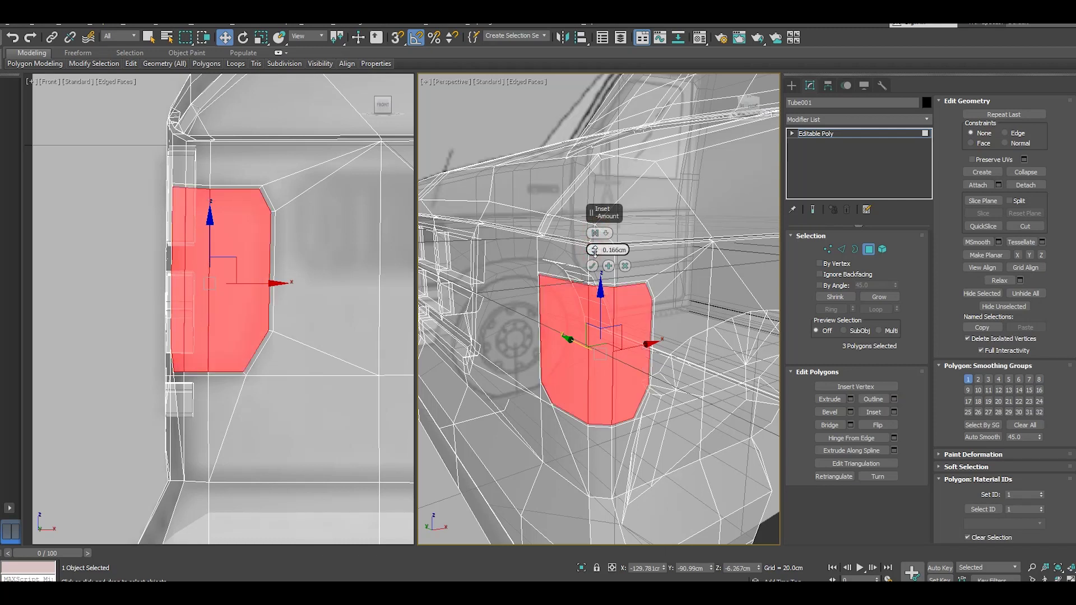
{"action": "left_click_drag", "start_coordinate": [594, 251], "coordinate": [594, 249]}
{"action": "left_click", "coordinate": [592, 266]}
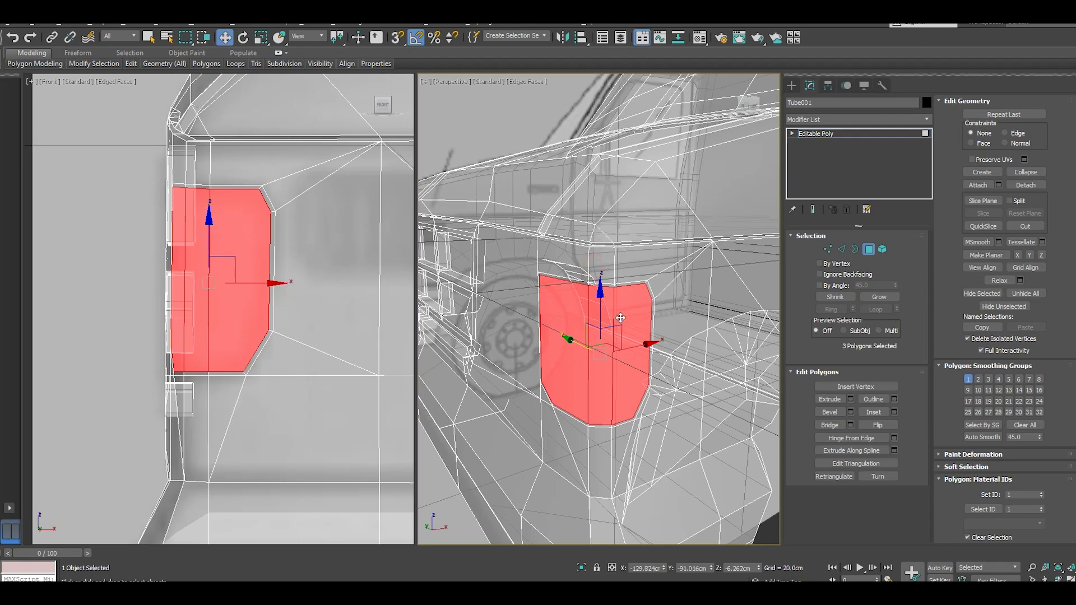
- Start an inward extrusion of the headlight polygons, previewing -0.991cm
{"action": "middle_click_drag", "start_coordinate": [599, 336], "coordinate": [628, 325], "text": "alt"}
{"action": "scroll", "coordinate": [600, 336], "scroll_direction": "up", "scroll_amount": 3}
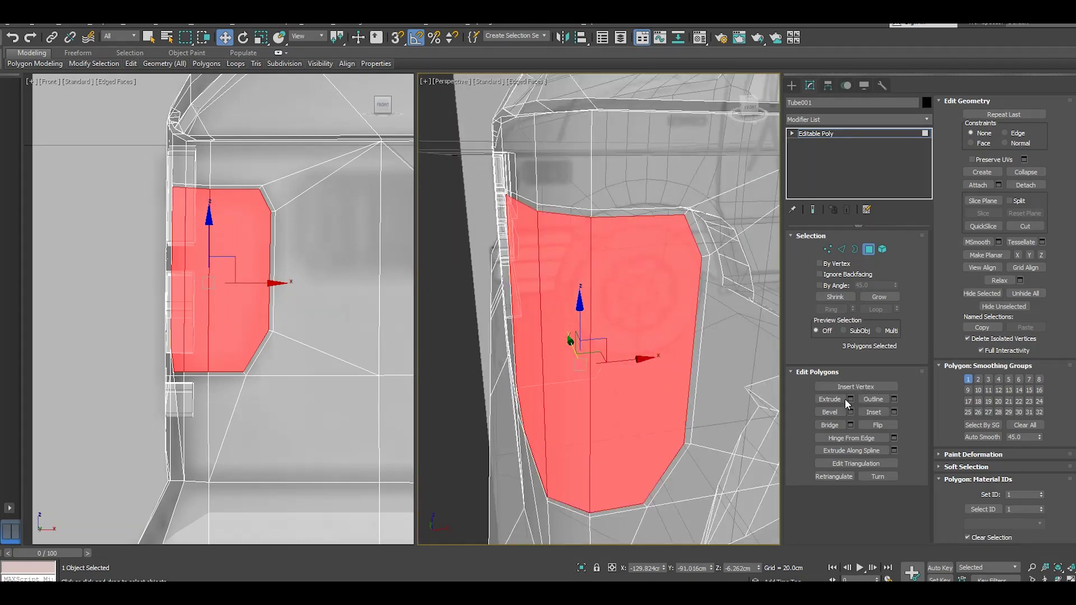
{"action": "left_click", "coordinate": [850, 399]}
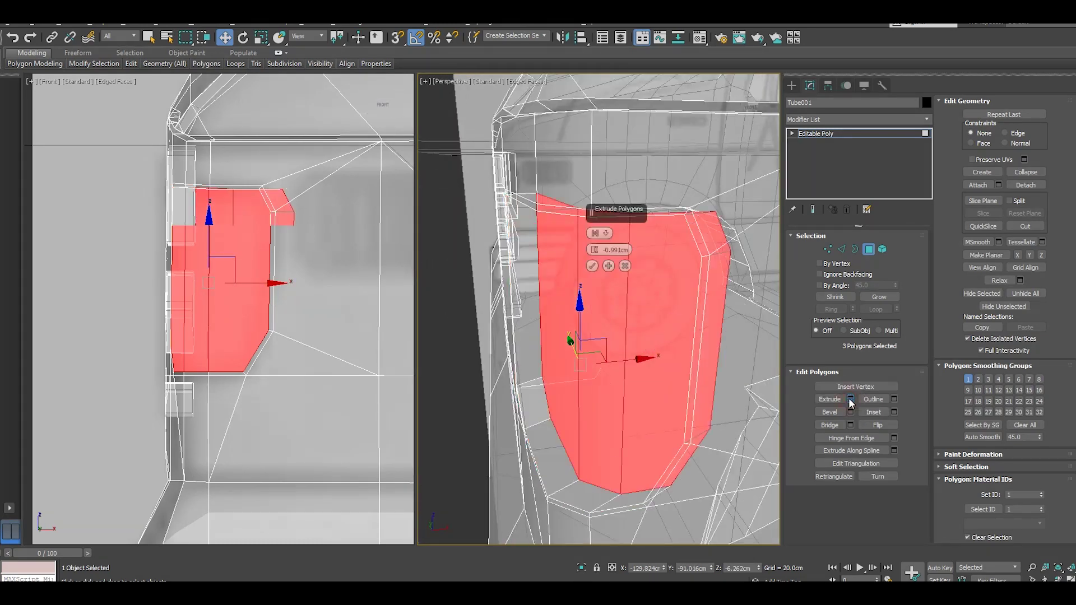
- Set the headlight extrusion to Group type with about -0.75cm height
{"action": "left_click", "coordinate": [596, 233]}
{"action": "left_click", "coordinate": [596, 234]}
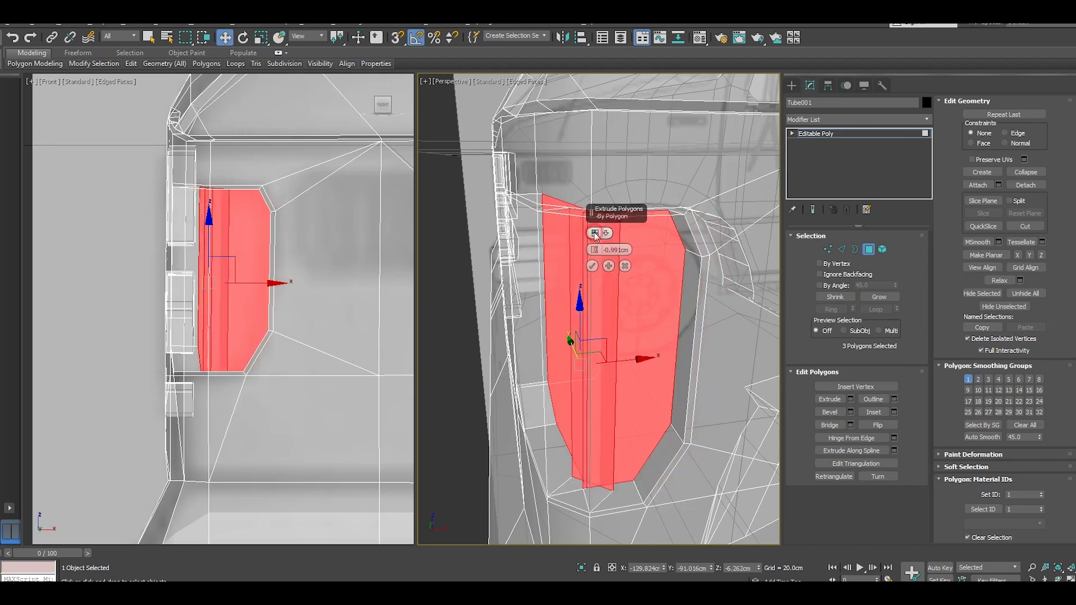
{"action": "left_click", "coordinate": [596, 234]}
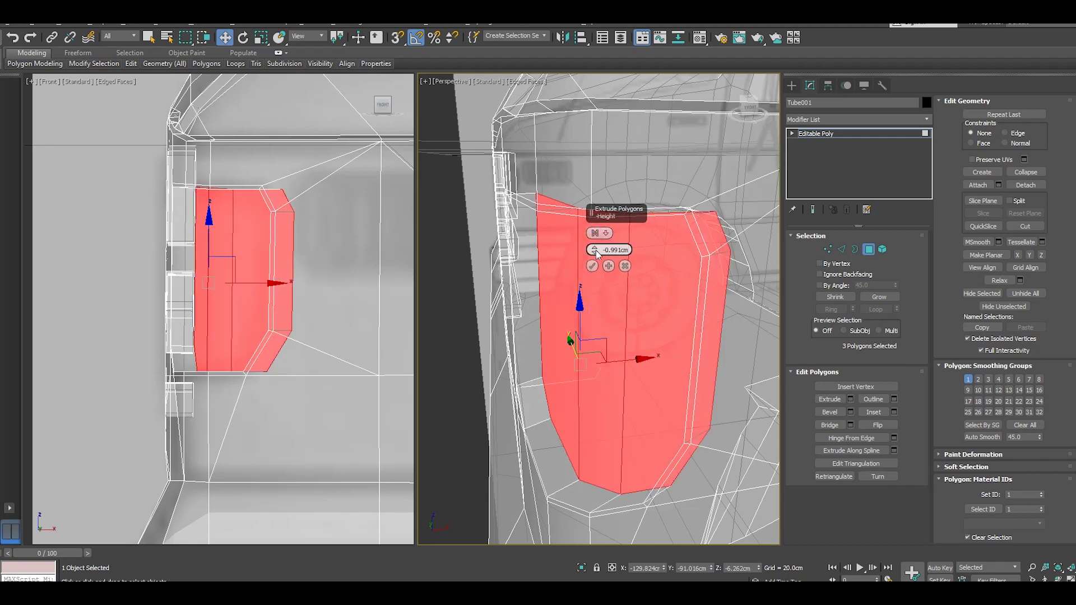
{"action": "left_click_drag", "start_coordinate": [594, 250], "coordinate": [599, 250]}
{"action": "left_click_drag", "start_coordinate": [594, 249], "coordinate": [595, 252]}
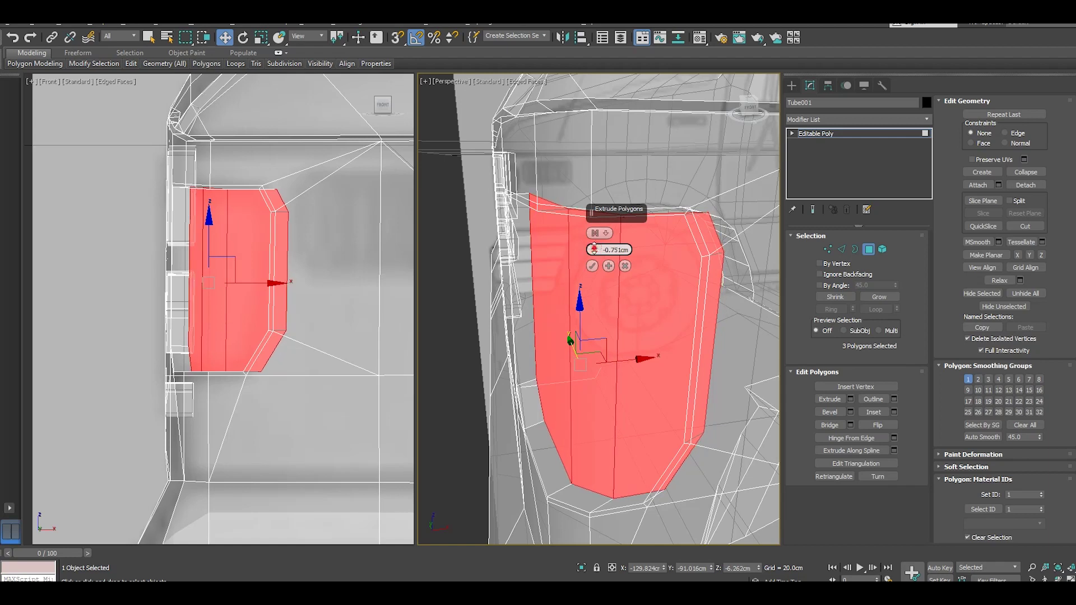
- Commit the headlight extrusion and nudge the recessed polygons slightly along X and Y
{"action": "left_click", "coordinate": [593, 267]}
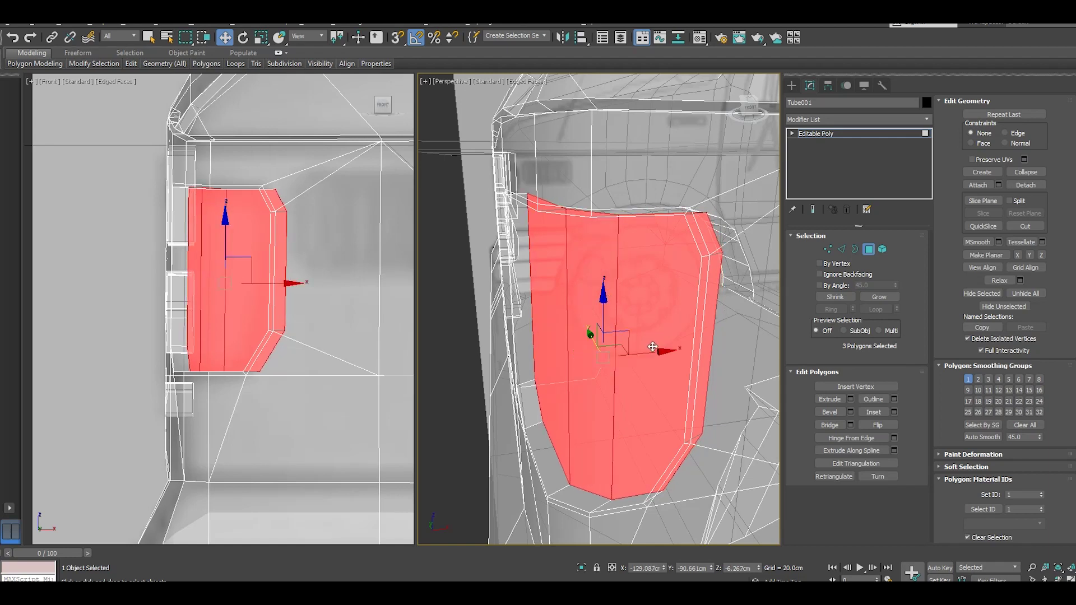
{"action": "left_click_drag", "start_coordinate": [653, 351], "coordinate": [636, 360]}
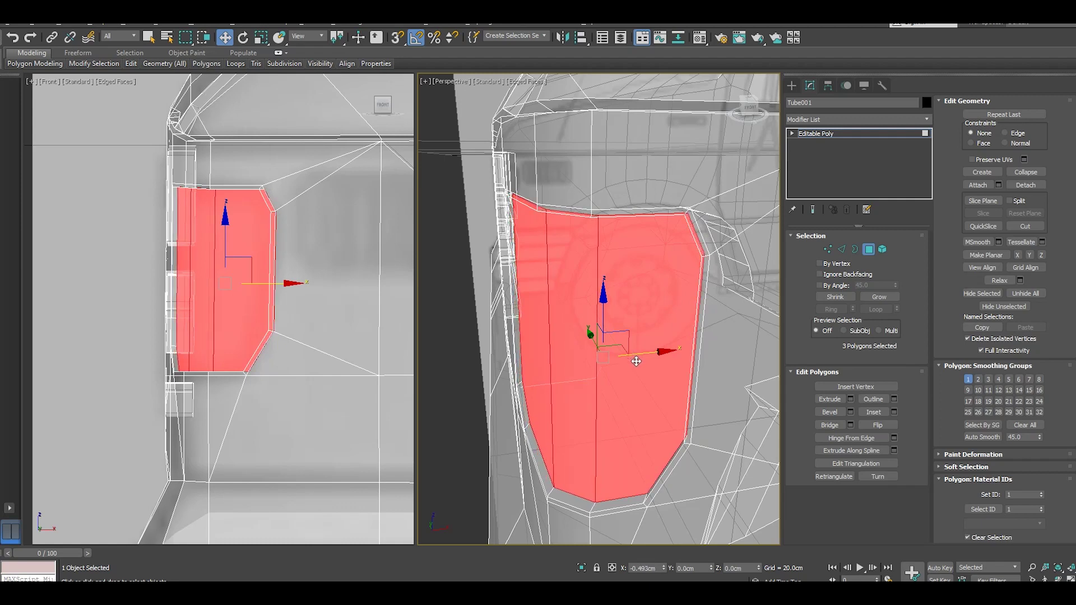
{"action": "left_click_drag", "start_coordinate": [636, 361], "coordinate": [637, 361]}
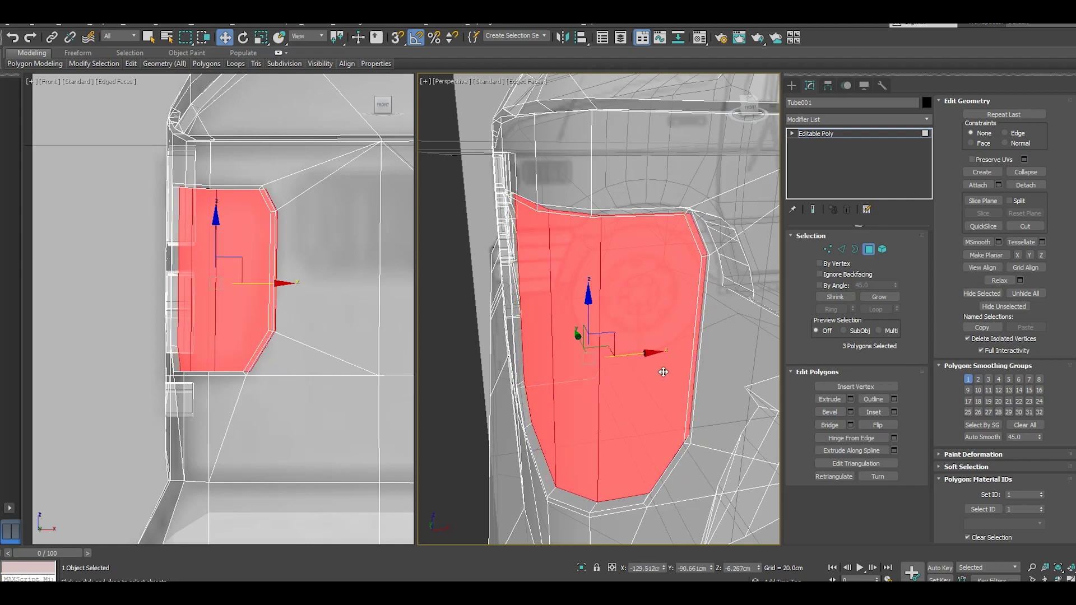
{"action": "mouse_move", "coordinate": [648, 372]}
{"action": "middle_mouse_down", "text": "alt"}
{"action": "mouse_move", "coordinate": [713, 357]}
{"action": "mouse_move", "coordinate": [697, 278]}
{"action": "middle_mouse_up", "text": "alt"}
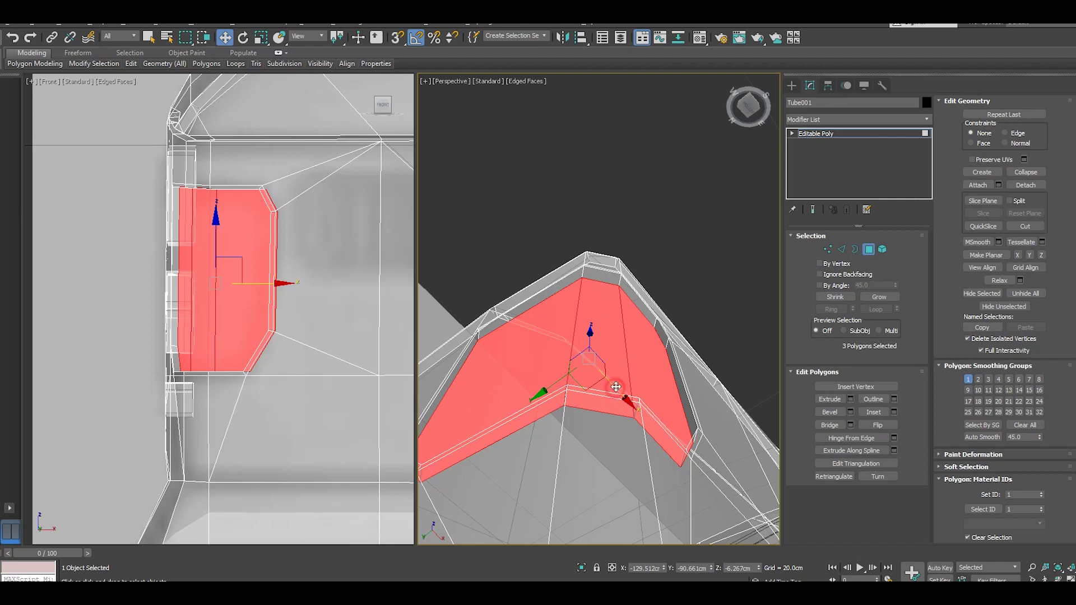
{"action": "mouse_move", "coordinate": [615, 386]}
{"action": "left_mouse_down"}
{"action": "mouse_move", "coordinate": [561, 384]}
{"action": "mouse_move", "coordinate": [583, 387]}
{"action": "left_mouse_up"}
{"action": "mouse_move", "coordinate": [610, 392]}
{"action": "middle_mouse_down", "text": "alt"}
{"action": "mouse_move", "coordinate": [617, 384]}
{"action": "mouse_move", "coordinate": [592, 451]}
{"action": "middle_mouse_up", "text": "alt"}
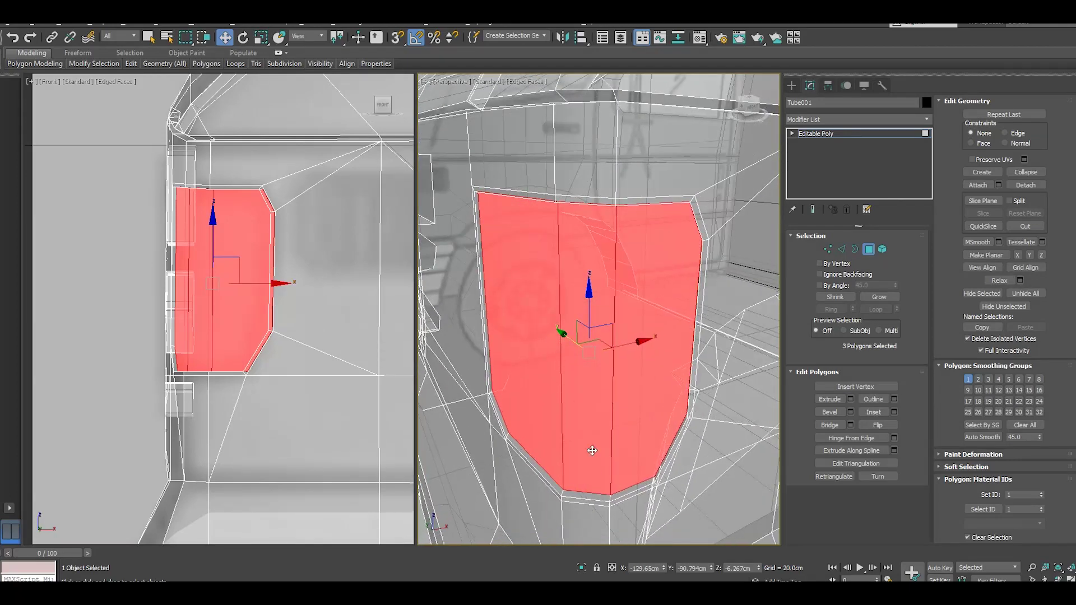
{"action": "mouse_move", "coordinate": [622, 346]}
{"action": "left_mouse_down"}
{"action": "mouse_move", "coordinate": [631, 344]}
{"action": "mouse_move", "coordinate": [571, 334]}
{"action": "left_mouse_up"}
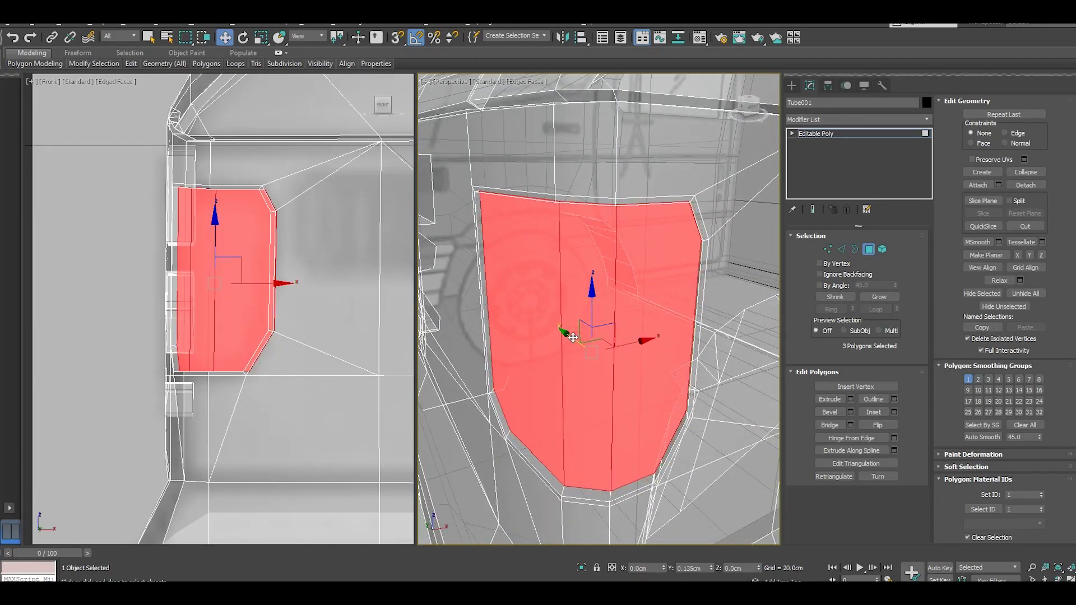
{"action": "mouse_move", "coordinate": [588, 344]}
{"action": "middle_mouse_down", "text": "alt"}
{"action": "mouse_move", "coordinate": [634, 367]}
{"action": "mouse_move", "coordinate": [673, 369]}
{"action": "mouse_move", "coordinate": [606, 375]}
{"action": "mouse_move", "coordinate": [635, 363]}
{"action": "middle_mouse_up", "text": "alt"}
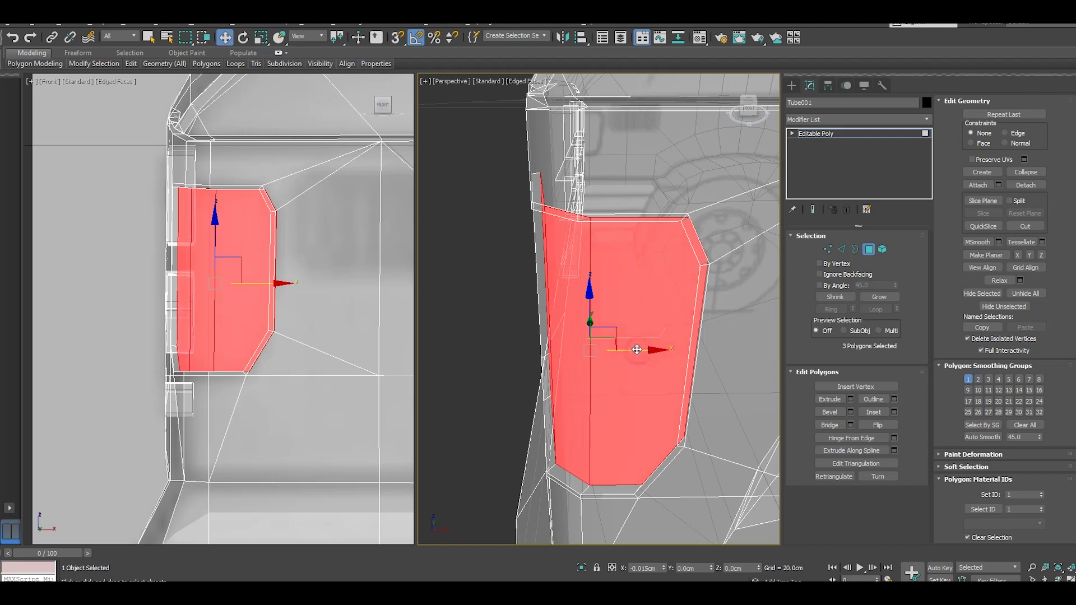
{"action": "left_click_drag", "start_coordinate": [639, 350], "coordinate": [638, 356]}
- Clone the panel polygons in place, undo the nudge, and bring up Detach proposing Object003
{"action": "left_click", "coordinate": [588, 313]}
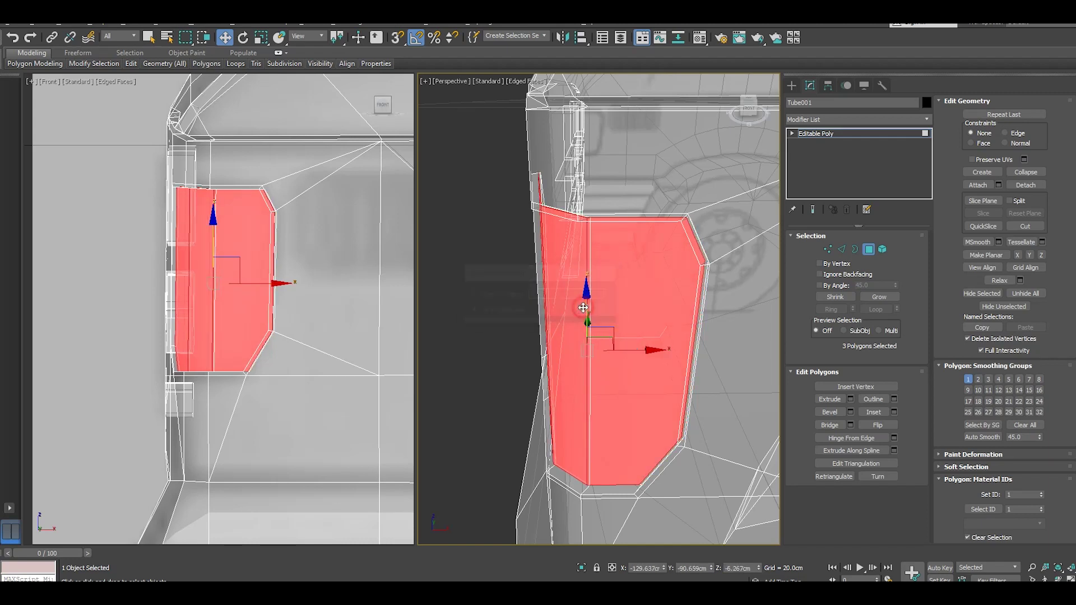
{"action": "left_click", "coordinate": [13, 37]}
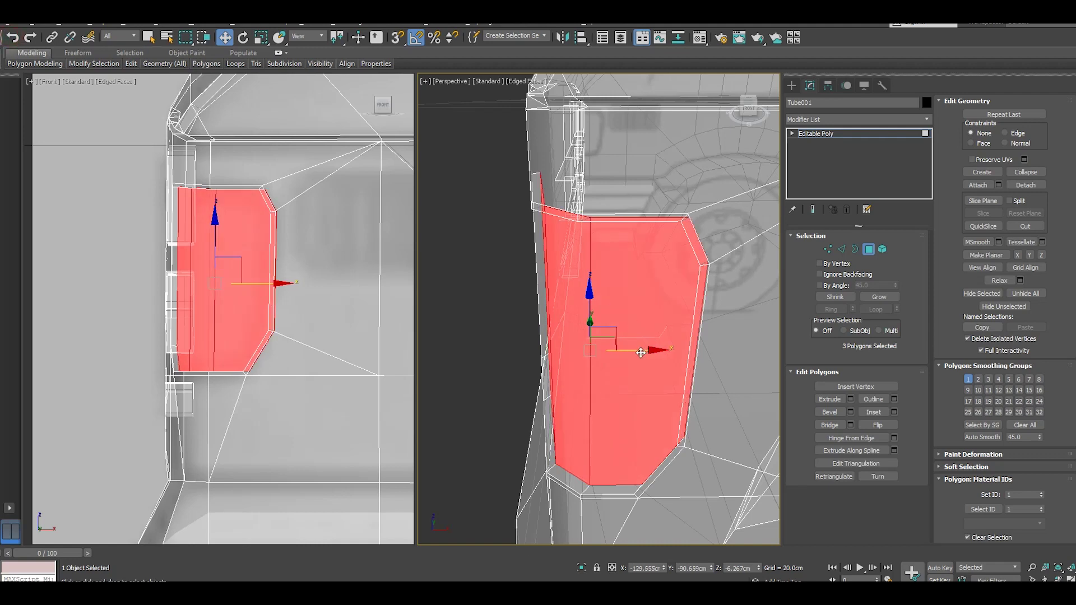
{"action": "left_click", "coordinate": [1025, 185]}
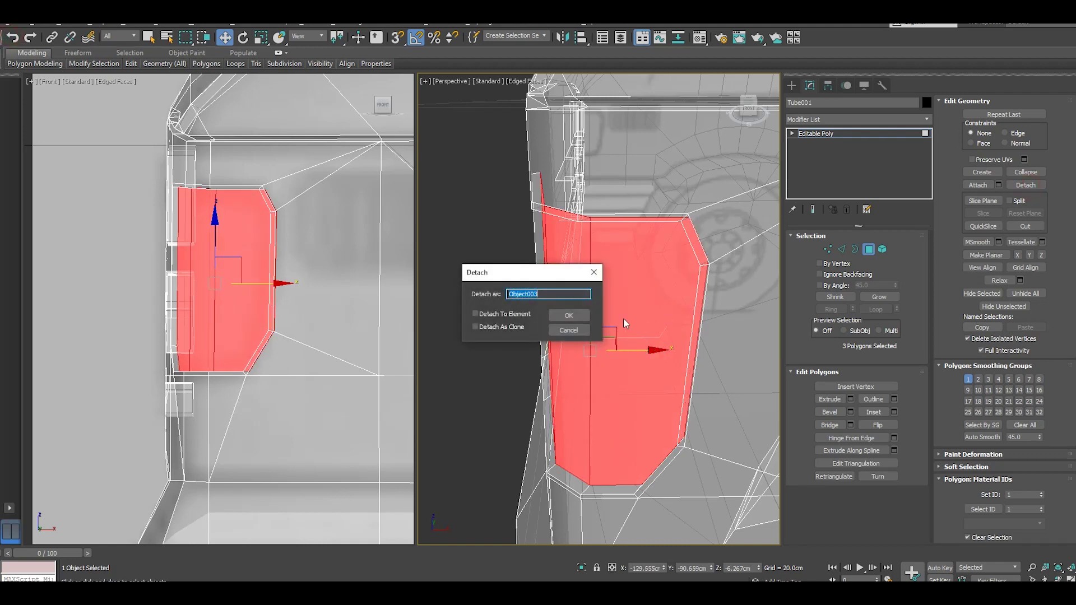
- Detach the panel polygons with Detach To Element instead of as a separate object
{"action": "left_click", "coordinate": [577, 311]}
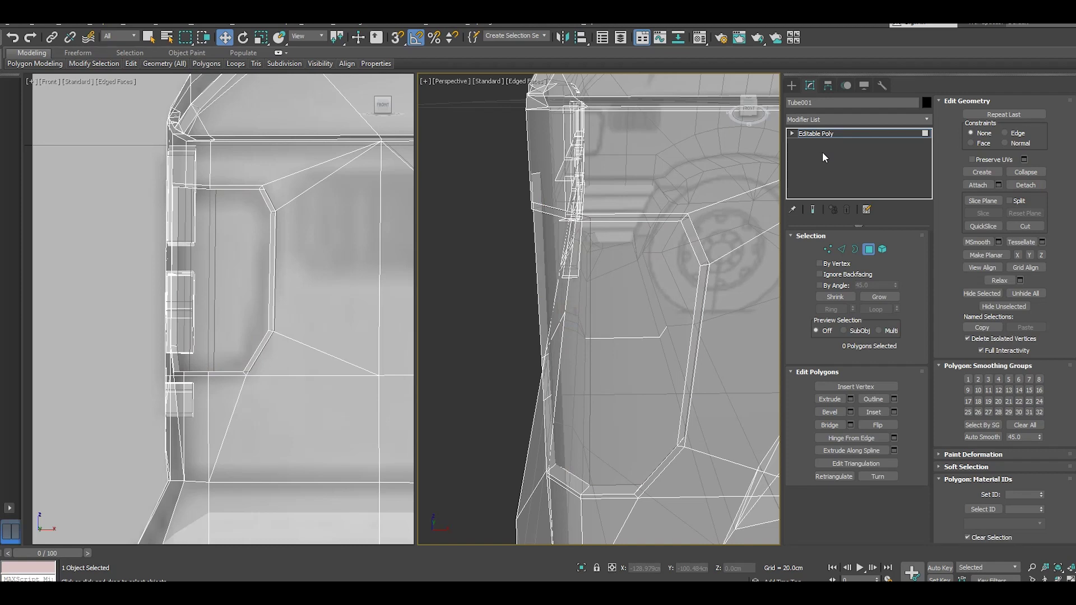
{"action": "left_click", "coordinate": [11, 38]}
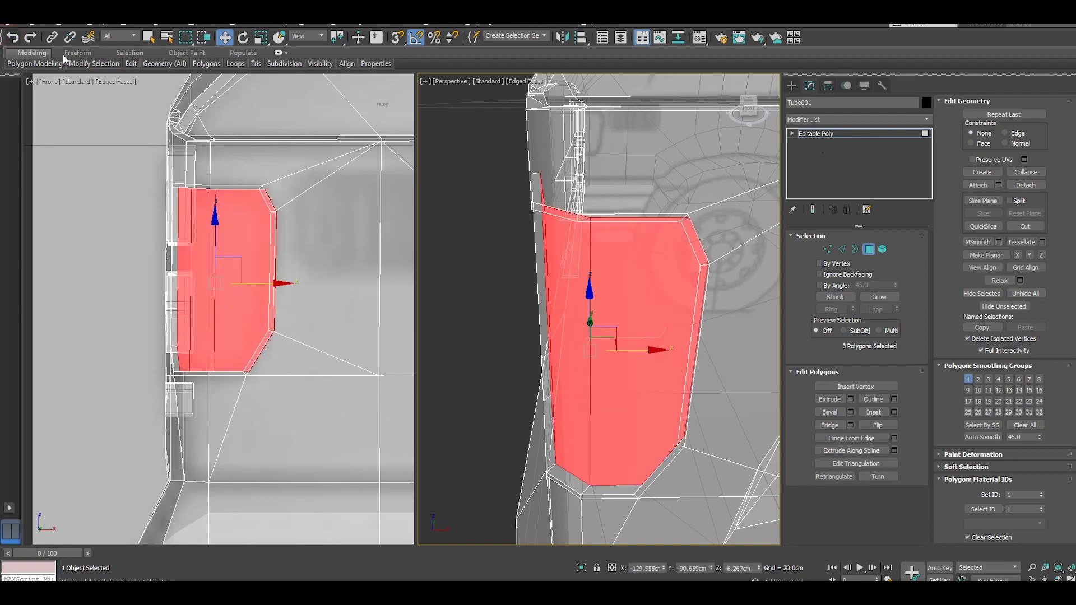
{"action": "left_click", "coordinate": [1025, 185]}
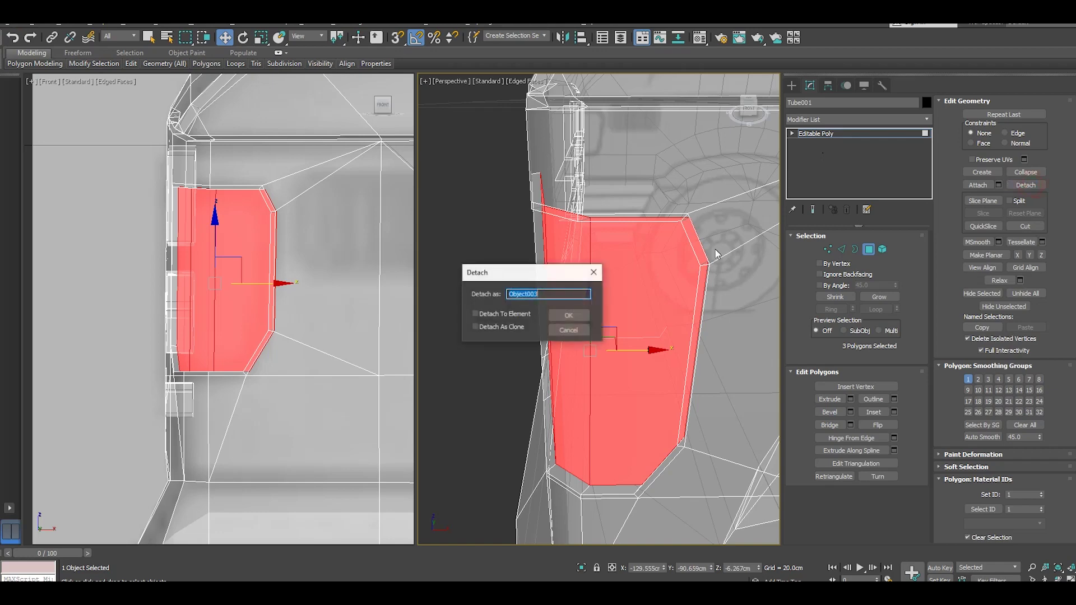
{"action": "left_click", "coordinate": [504, 314]}
{"action": "left_click", "coordinate": [561, 310]}
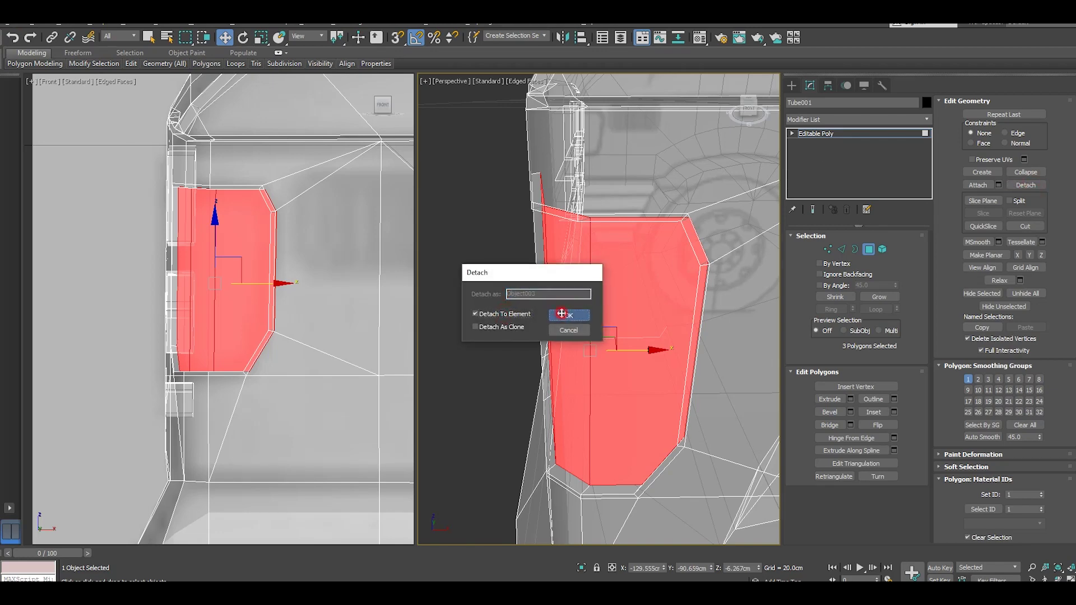
- Nudge the detached door panel slightly along X and Y to leave a thin gap
{"action": "left_click_drag", "start_coordinate": [643, 352], "coordinate": [636, 348]}
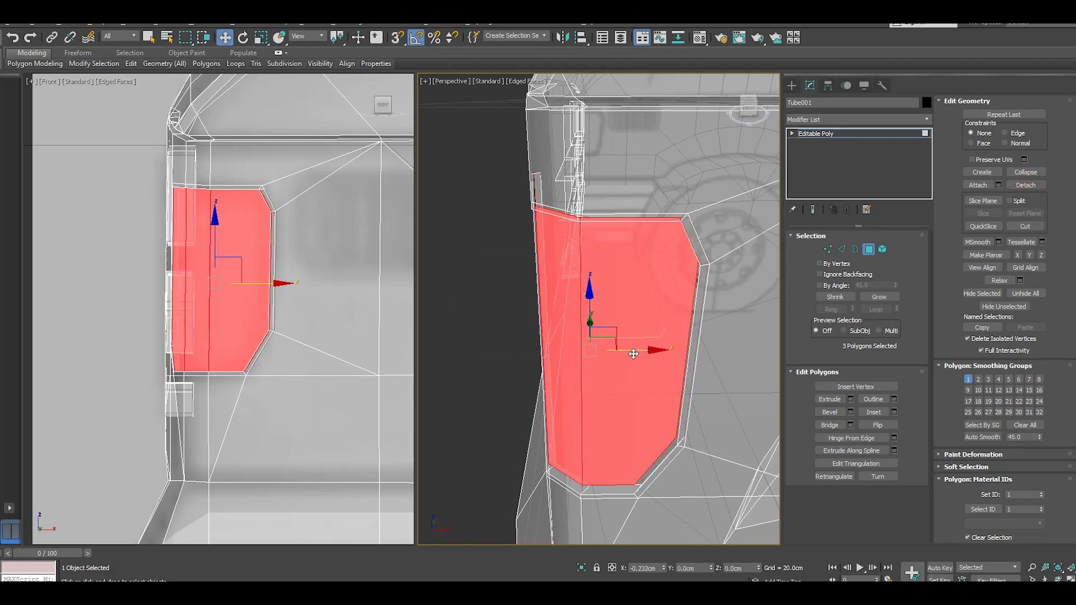
{"action": "middle_click_drag", "start_coordinate": [649, 360], "coordinate": [711, 306], "text": "alt"}
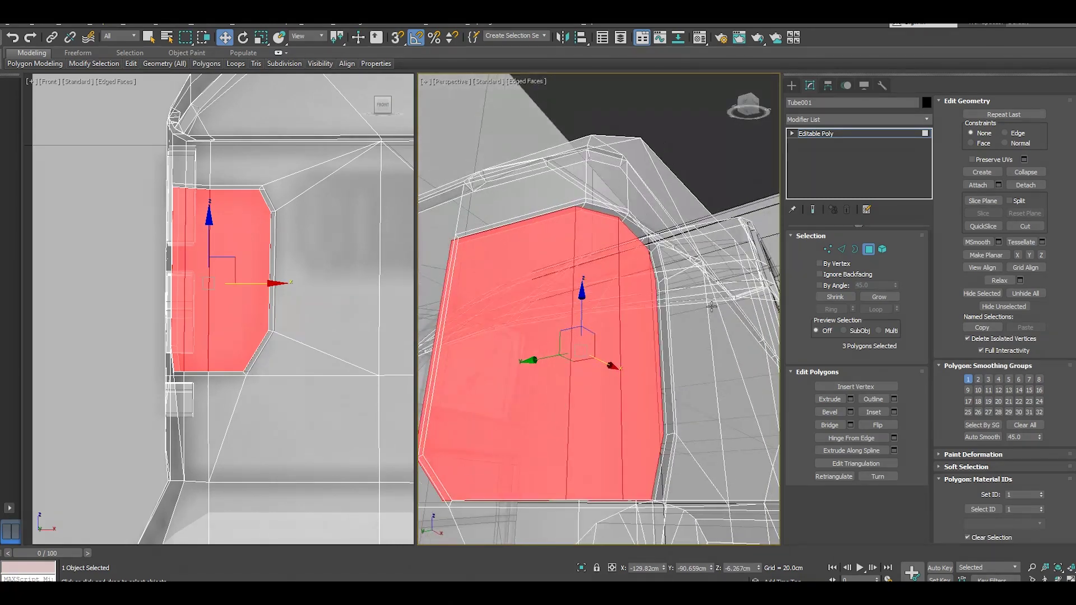
{"action": "left_click_drag", "start_coordinate": [539, 362], "coordinate": [551, 359]}
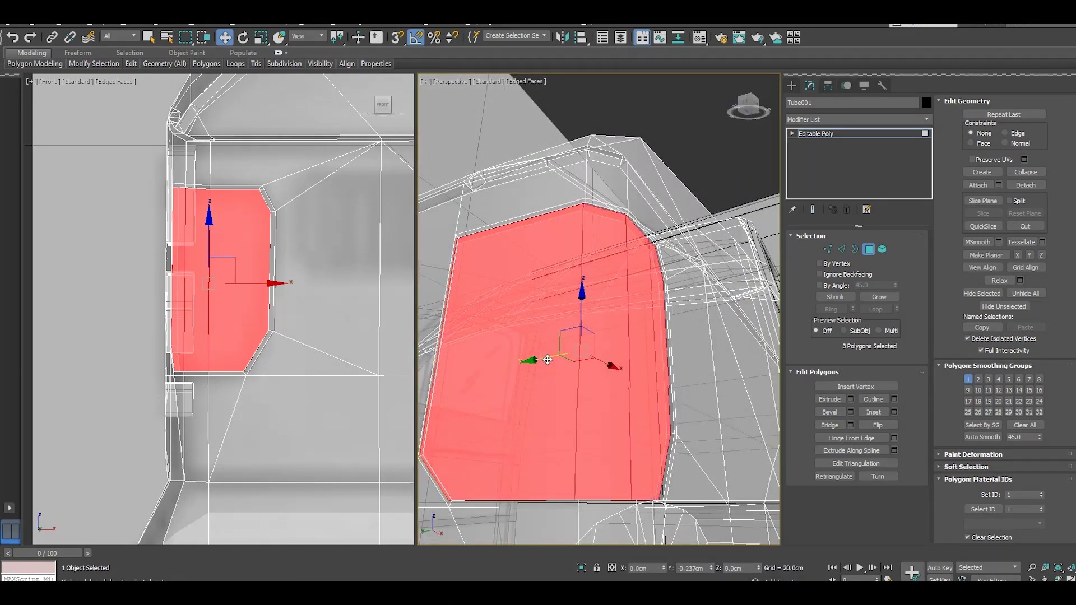
{"action": "mouse_move", "coordinate": [551, 360]}
{"action": "middle_mouse_down", "text": "alt"}
{"action": "mouse_move", "coordinate": [624, 372]}
{"action": "mouse_move", "coordinate": [617, 432]}
{"action": "middle_mouse_up", "text": "alt"}
{"action": "left_click", "coordinate": [556, 331]}
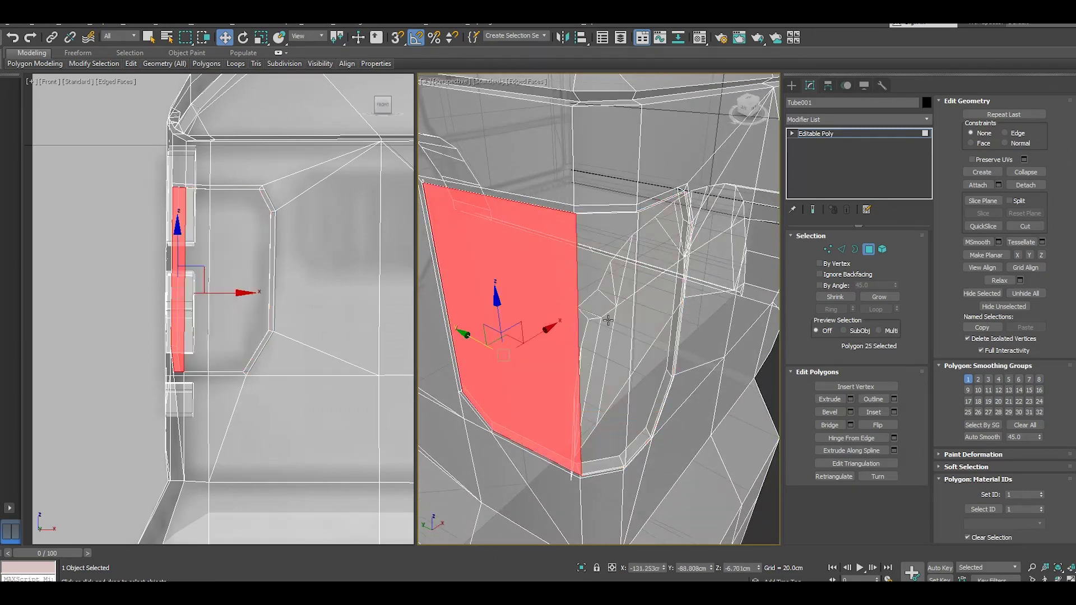
{"action": "left_click", "coordinate": [19, 40]}
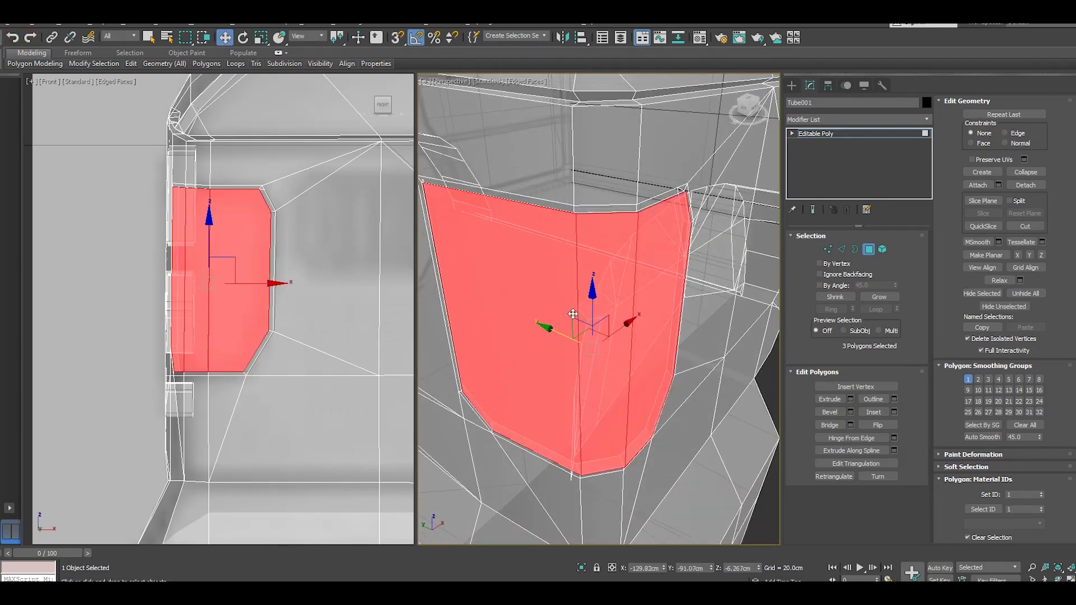
{"action": "mouse_move", "coordinate": [615, 334]}
{"action": "left_mouse_down"}
{"action": "mouse_move", "coordinate": [559, 331]}
{"action": "mouse_move", "coordinate": [569, 329]}
{"action": "left_mouse_up"}
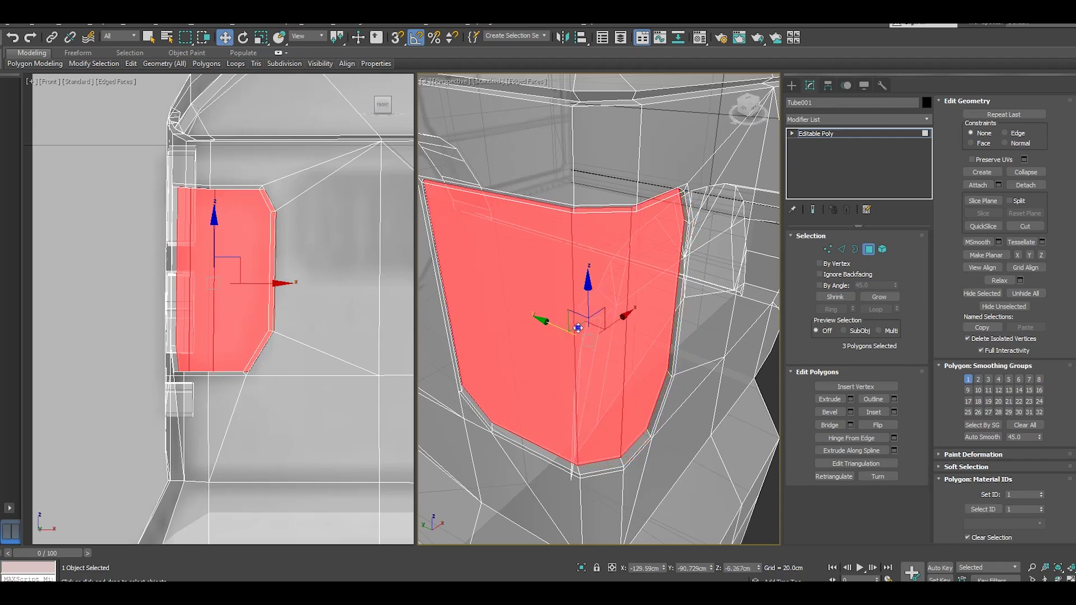
{"action": "mouse_move", "coordinate": [569, 329]}
{"action": "middle_mouse_down", "text": "alt"}
{"action": "mouse_move", "coordinate": [591, 286]}
{"action": "mouse_move", "coordinate": [594, 294]}
{"action": "middle_mouse_up", "text": "alt"}
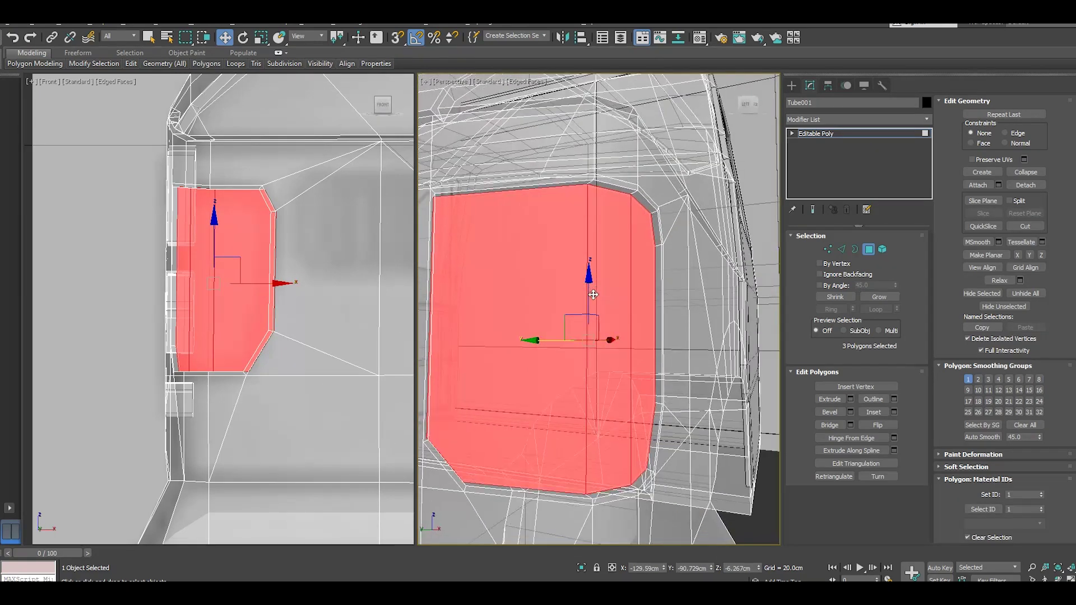
{"action": "left_click", "coordinate": [262, 39]}
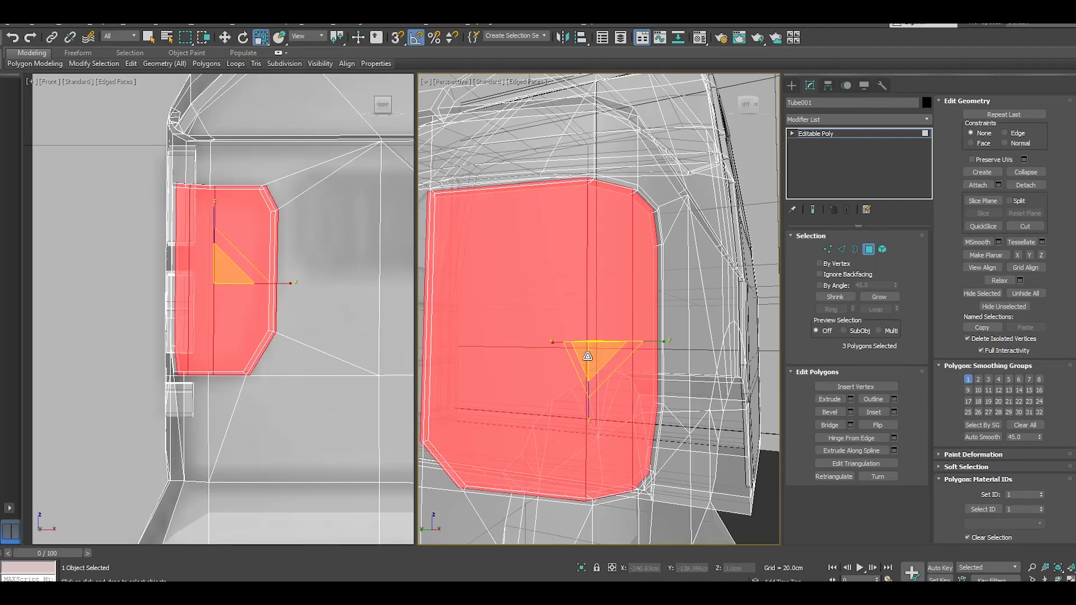
{"action": "middle_click_drag", "start_coordinate": [629, 371], "coordinate": [617, 420], "text": "alt"}
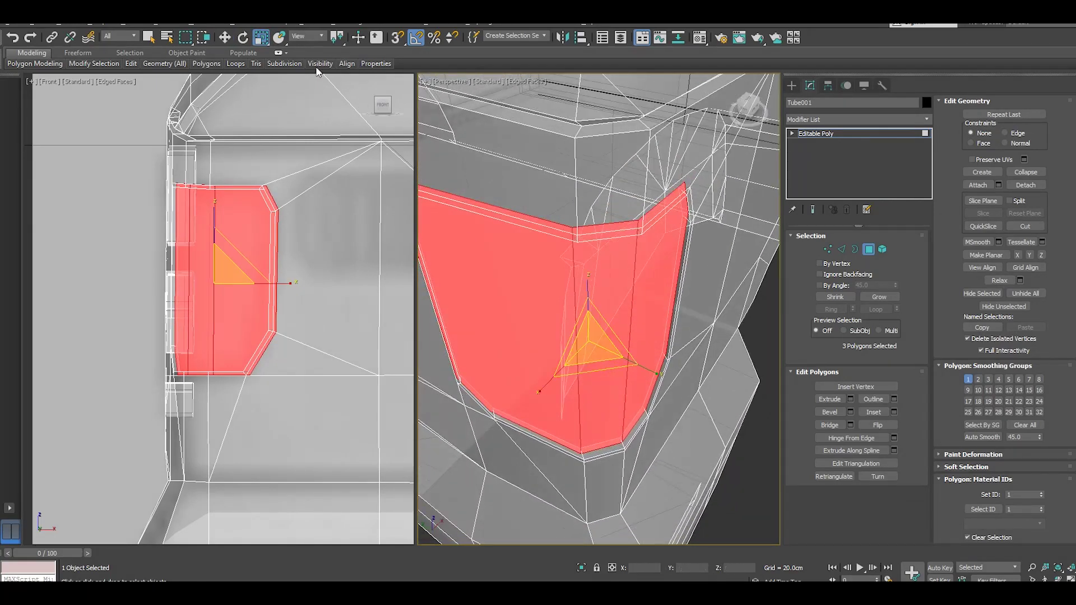
{"action": "left_click", "coordinate": [224, 38]}
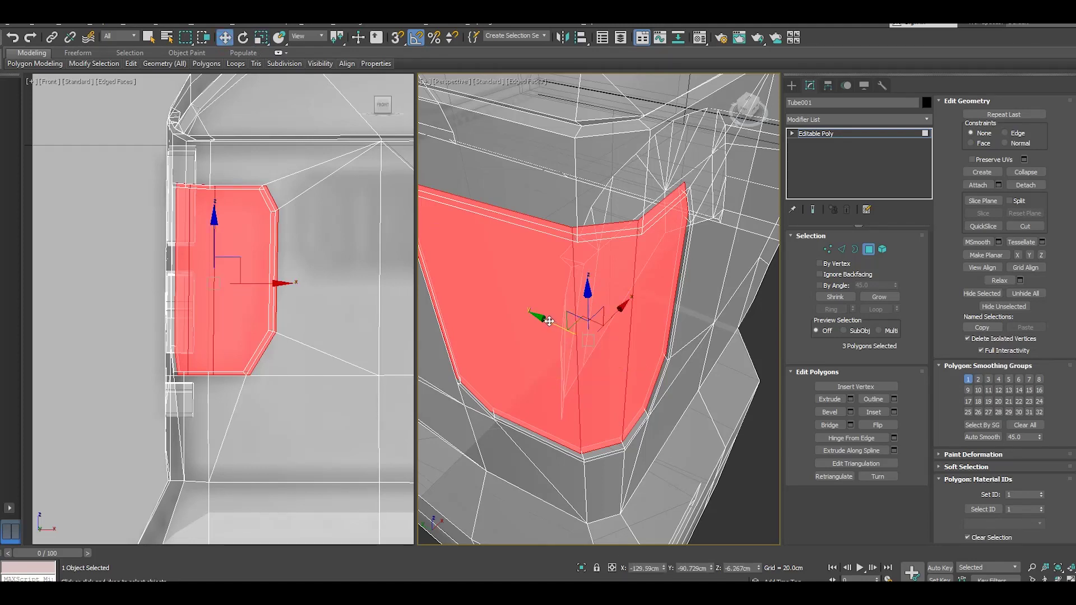
{"action": "left_click_drag", "start_coordinate": [543, 321], "coordinate": [626, 318]}
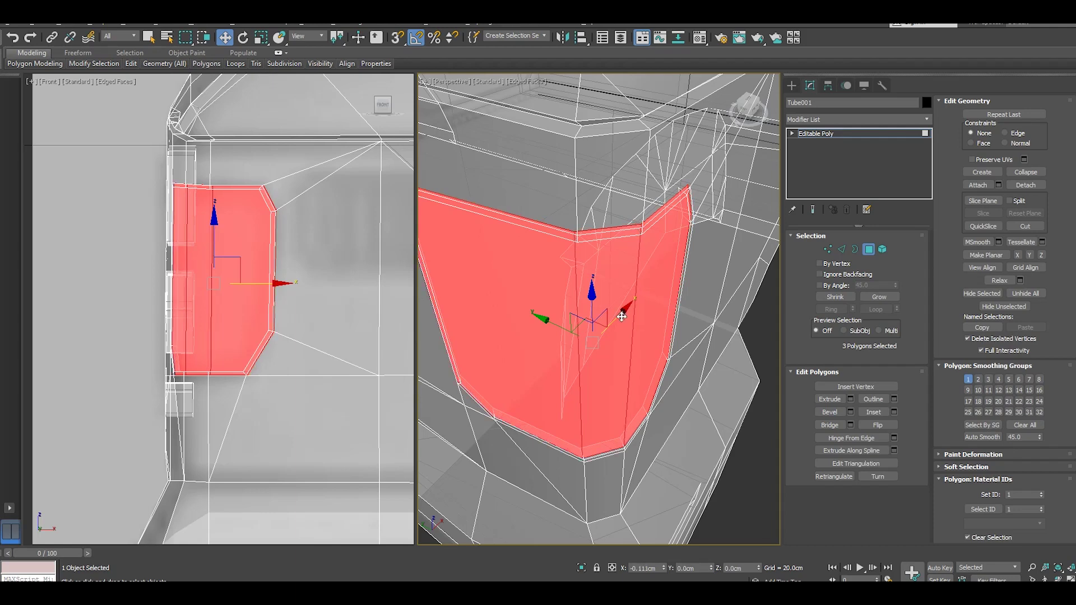
{"action": "middle_click_drag", "start_coordinate": [626, 318], "coordinate": [645, 249], "text": "alt"}
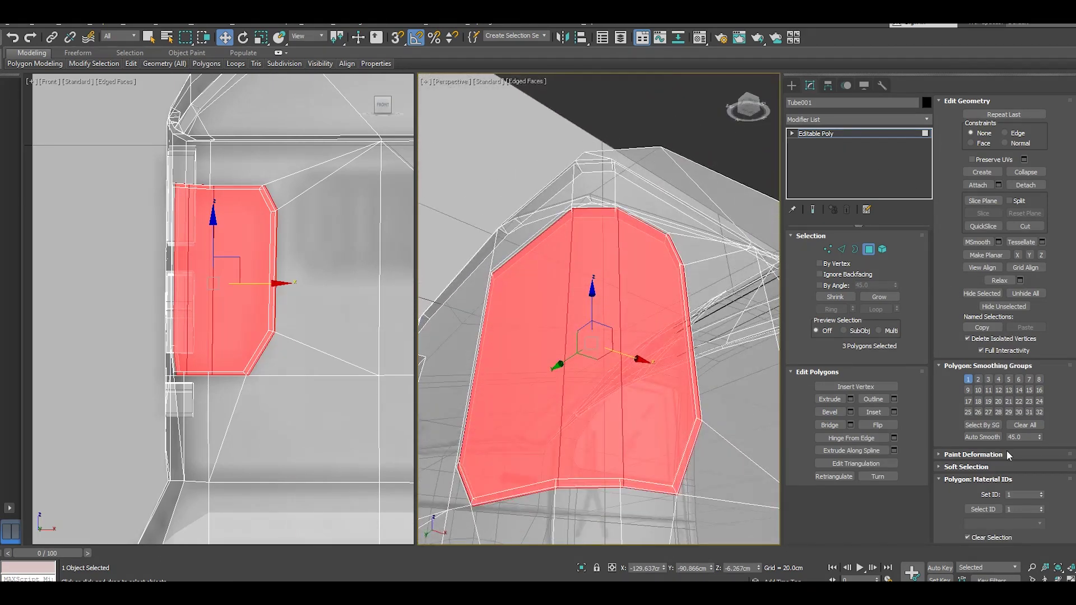
- Collapse Material IDs, dismiss the Vertex Color picker, and return Tube001 to object level
{"action": "left_click", "coordinate": [981, 481]}
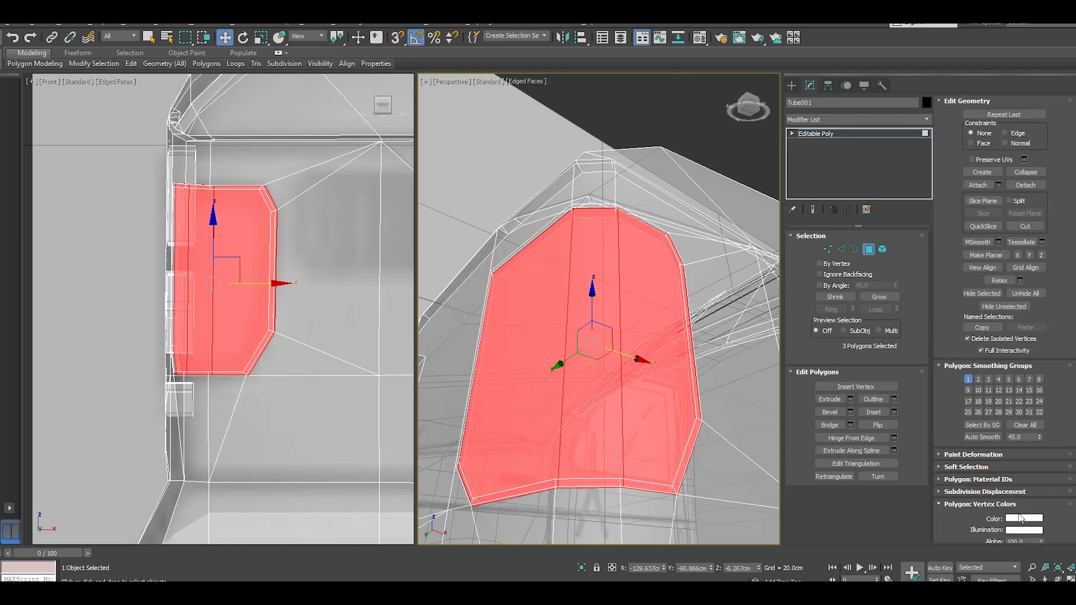
{"action": "left_click", "coordinate": [1017, 518]}
{"action": "left_click", "coordinate": [450, 176]}
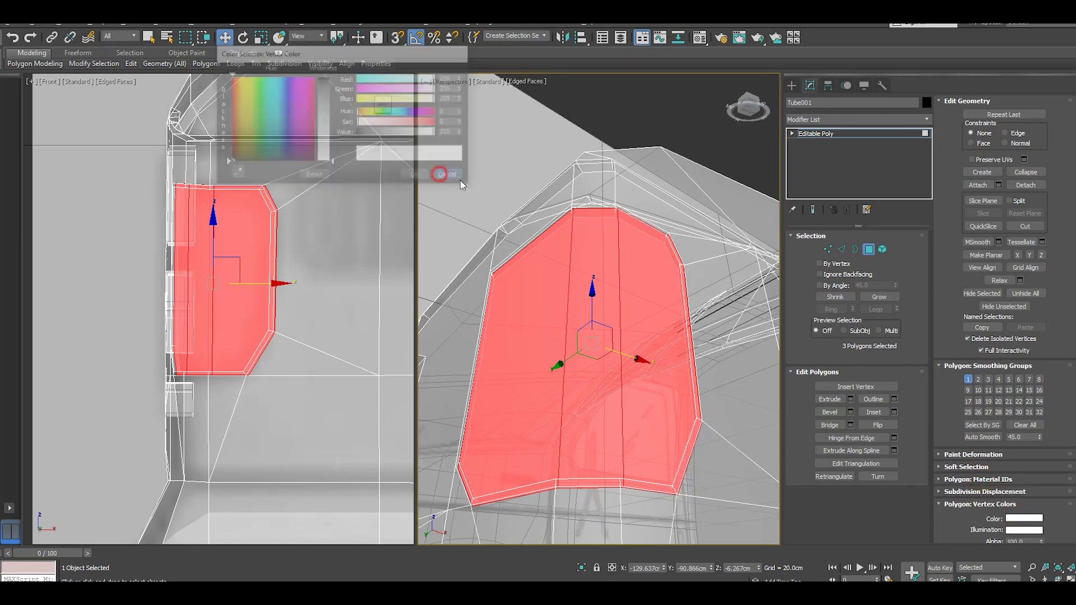
{"action": "left_click", "coordinate": [832, 134]}
{"action": "scroll", "coordinate": [651, 183], "scroll_direction": "down", "scroll_amount": 5}
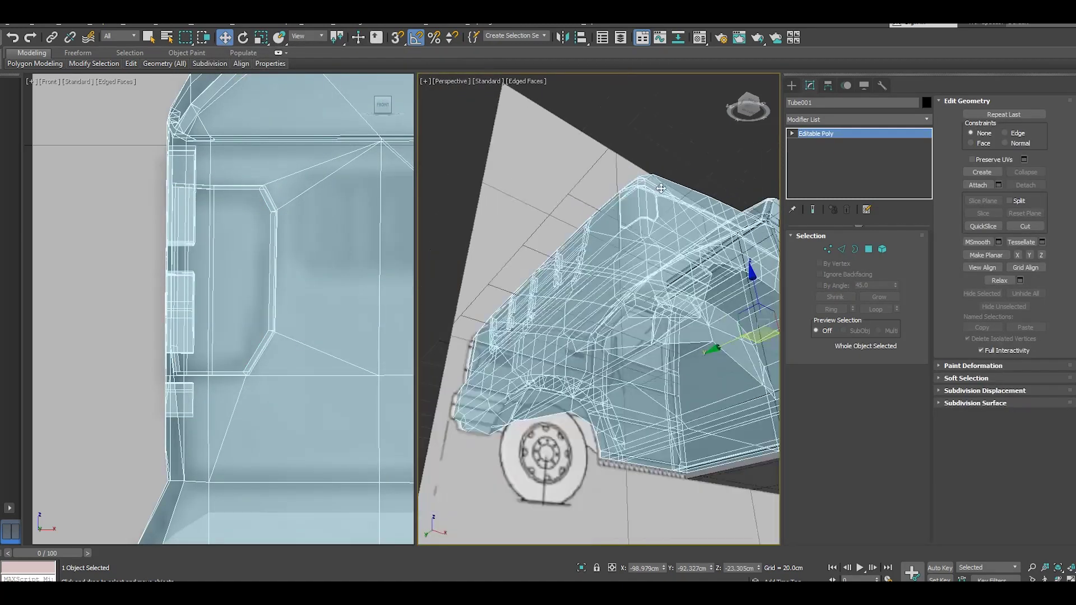
{"action": "mouse_move", "coordinate": [652, 183]}
{"action": "middle_mouse_down", "text": "alt"}
{"action": "mouse_move", "coordinate": [601, 193]}
{"action": "mouse_move", "coordinate": [721, 384]}
{"action": "middle_mouse_up", "text": "alt"}
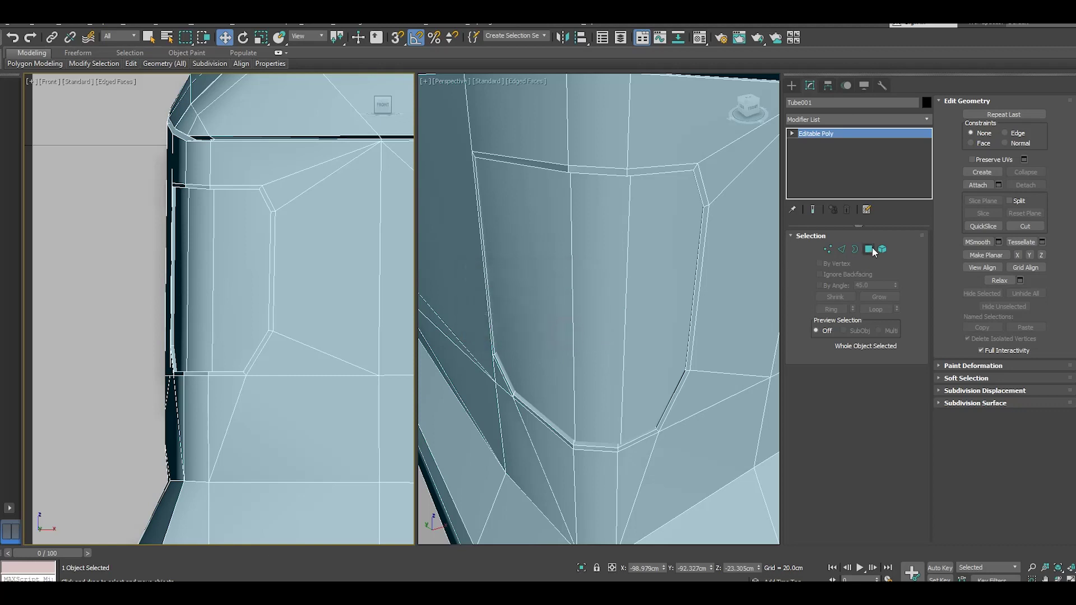
- Try a bevel on the three door-panel polygons, then cancel it
{"action": "left_click", "coordinate": [868, 249]}
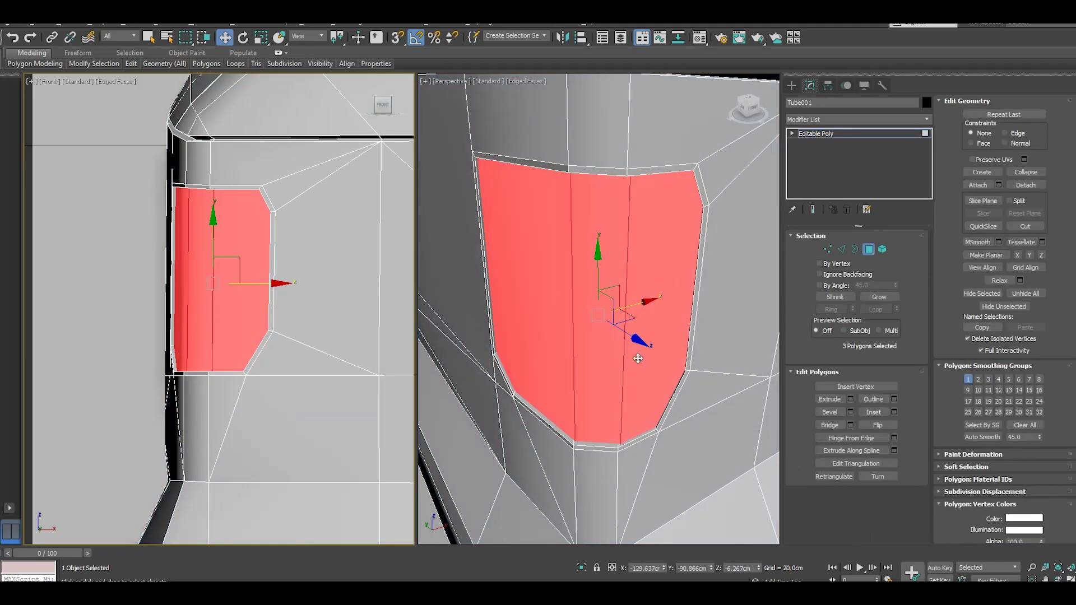
{"action": "scroll", "coordinate": [605, 417], "scroll_direction": "up", "scroll_amount": 2}
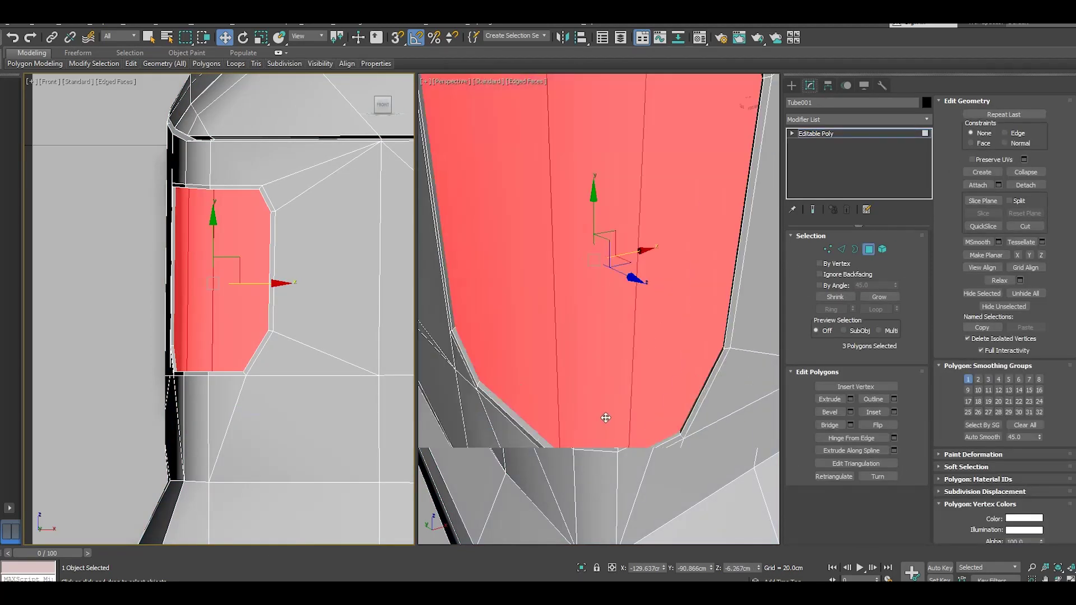
{"action": "left_click", "coordinate": [851, 411]}
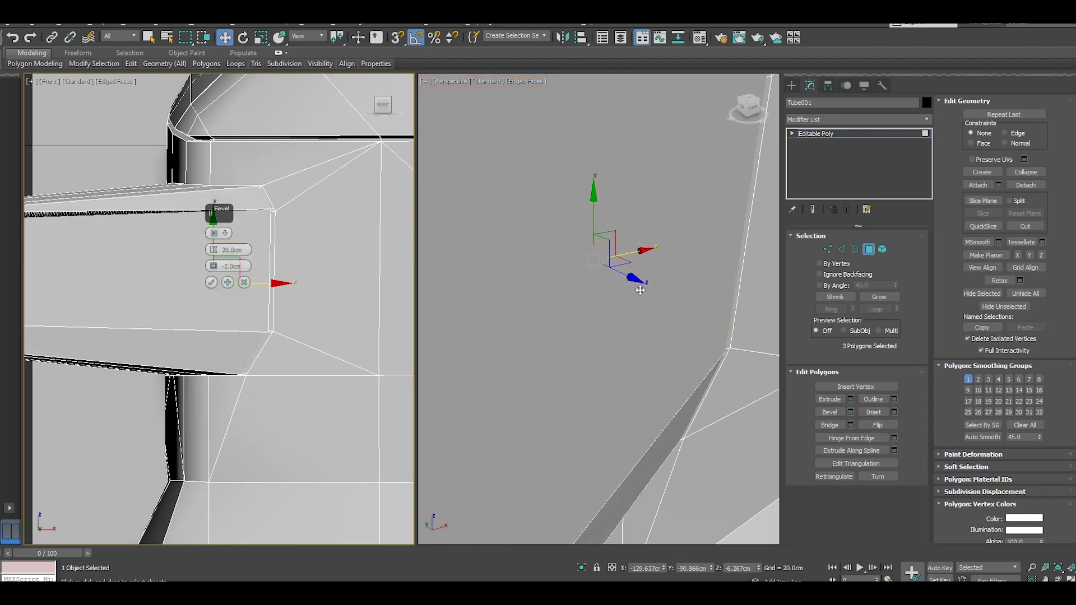
{"action": "right_click", "coordinate": [609, 269]}
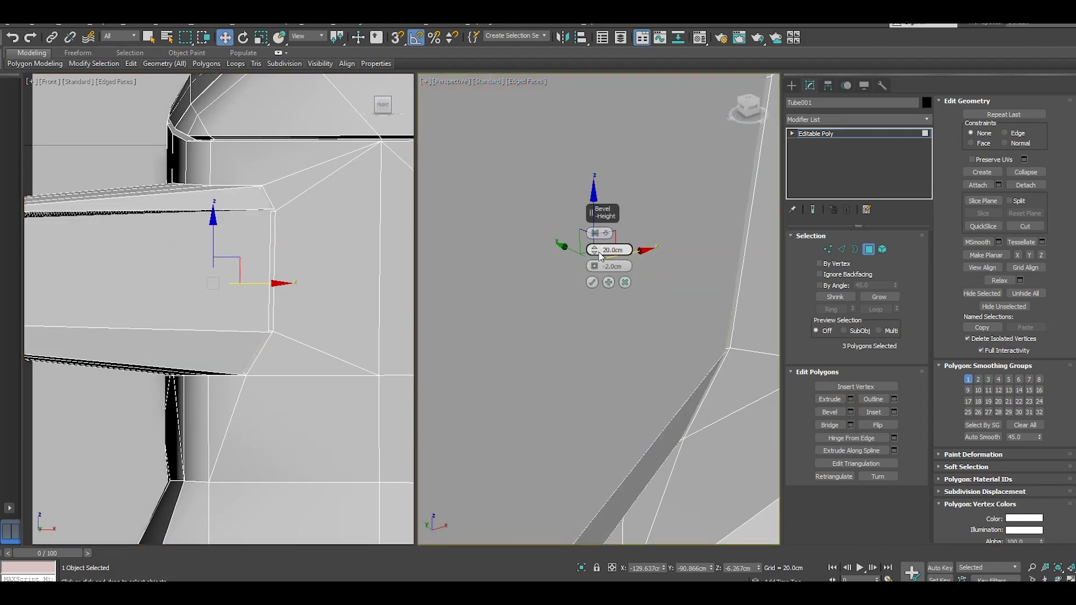
{"action": "left_click_drag", "start_coordinate": [594, 249], "coordinate": [594, 250]}
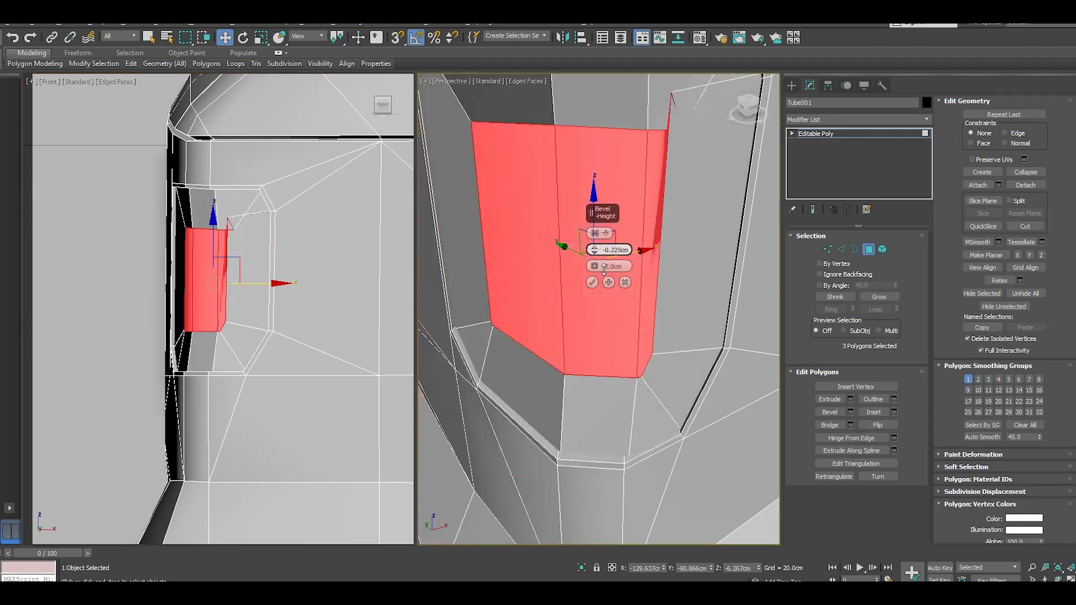
{"action": "left_click", "coordinate": [625, 282]}
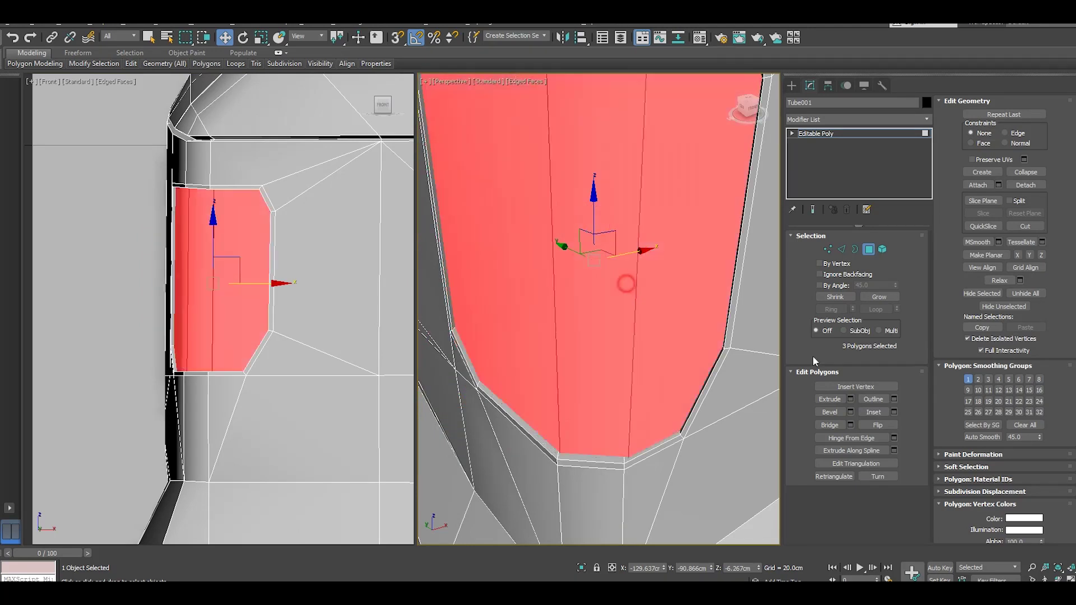
- Extrude the three panel polygons outward with a shallow height of about 0.066cm
{"action": "left_click", "coordinate": [849, 400]}
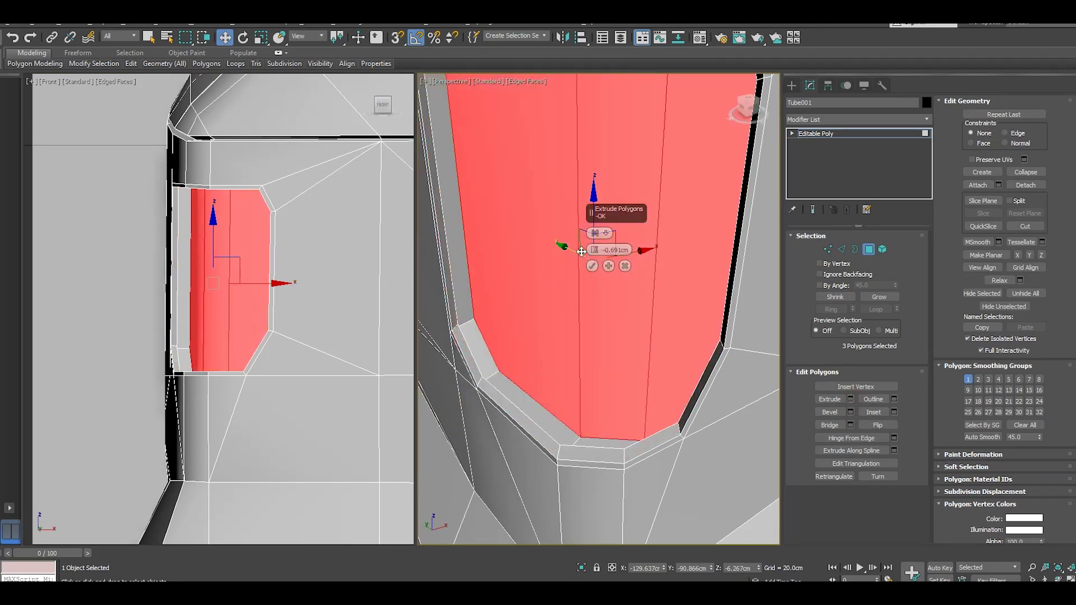
{"action": "left_click_drag", "start_coordinate": [595, 249], "coordinate": [597, 253]}
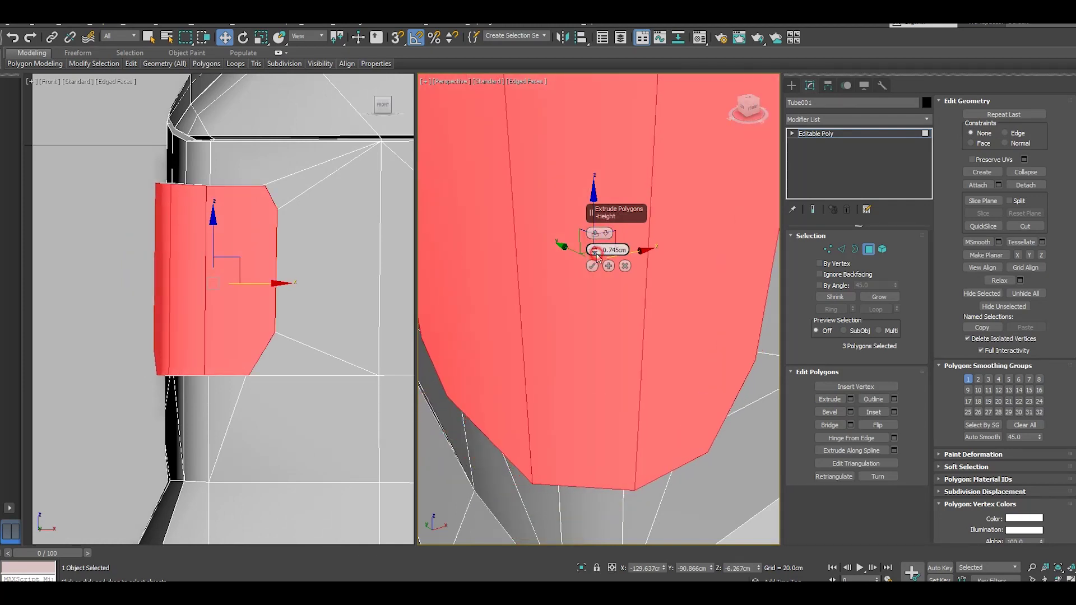
{"action": "mouse_move", "coordinate": [641, 292]}
{"action": "middle_mouse_down", "text": "alt"}
{"action": "mouse_move", "coordinate": [612, 281]}
{"action": "mouse_move", "coordinate": [613, 301]}
{"action": "middle_mouse_up", "text": "alt"}
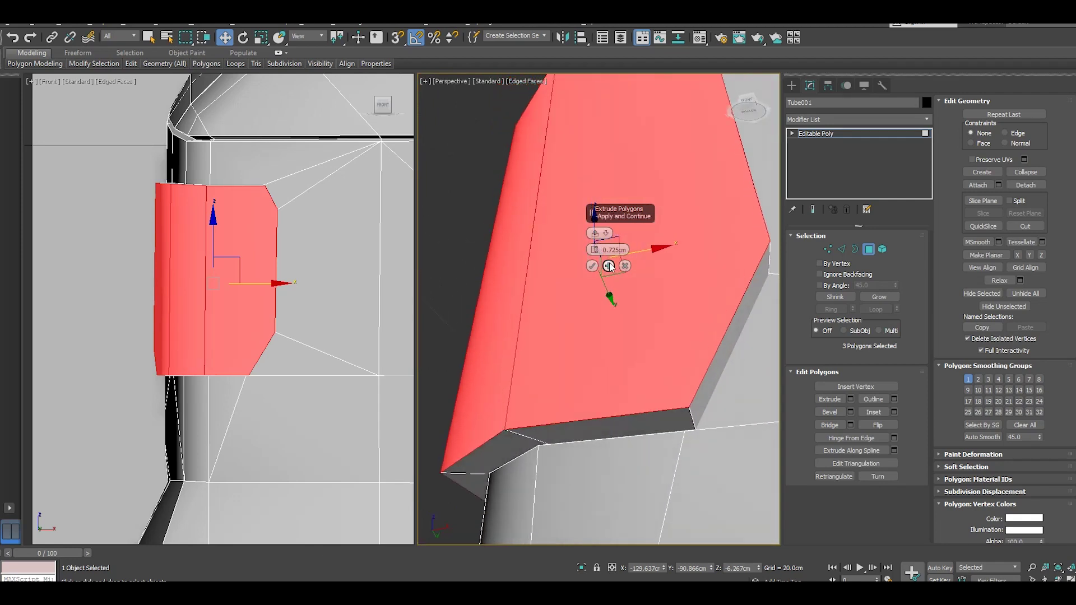
{"action": "left_click_drag", "start_coordinate": [594, 249], "coordinate": [594, 254]}
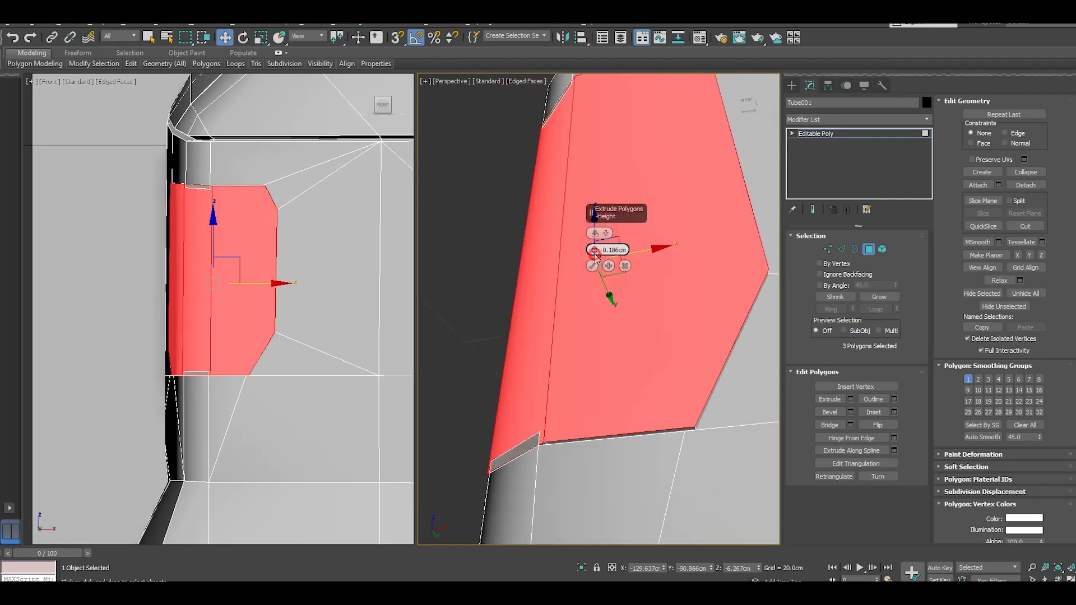
{"action": "mouse_move", "coordinate": [596, 257]}
{"action": "middle_mouse_down", "text": "alt"}
{"action": "mouse_move", "coordinate": [649, 305]}
{"action": "mouse_move", "coordinate": [727, 342]}
{"action": "mouse_move", "coordinate": [710, 343]}
{"action": "middle_mouse_up", "text": "alt"}
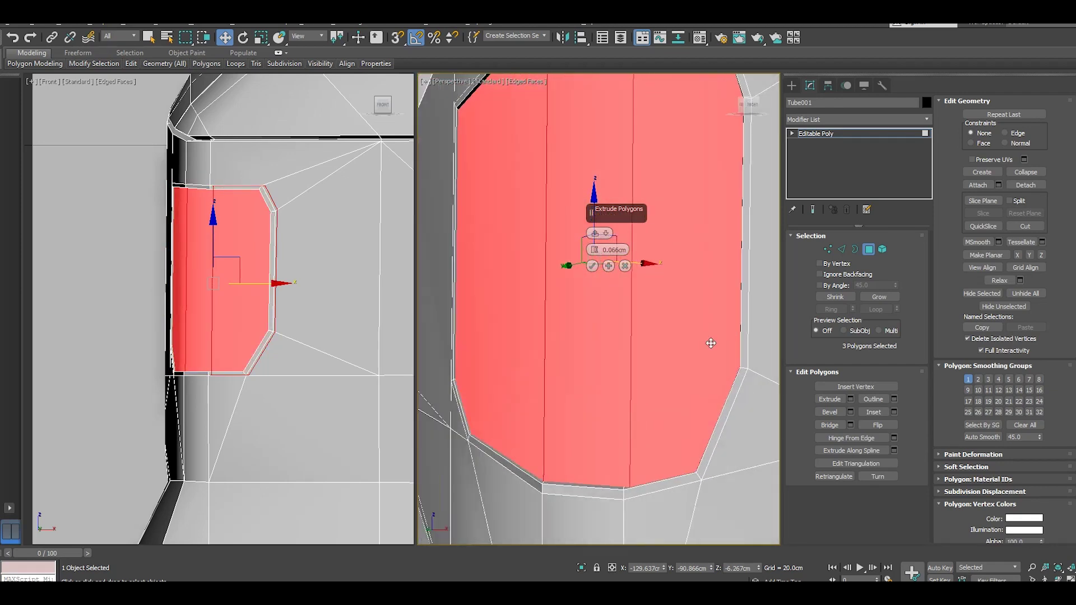
- Commit the extrusion and scale the extruded polygons down slightly
{"action": "left_click", "coordinate": [592, 266]}
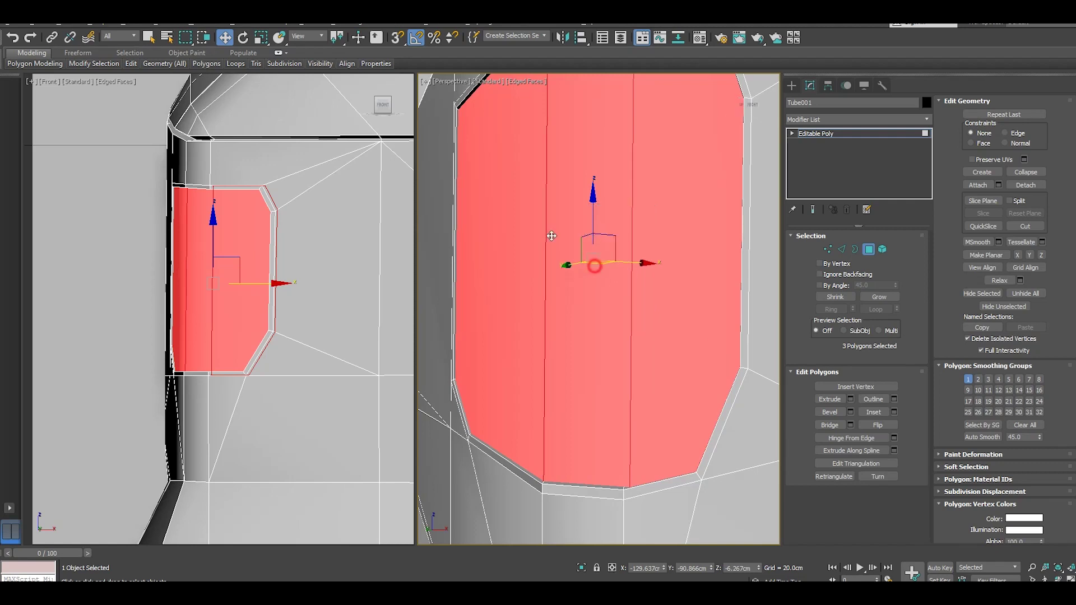
{"action": "key", "text": "r"}
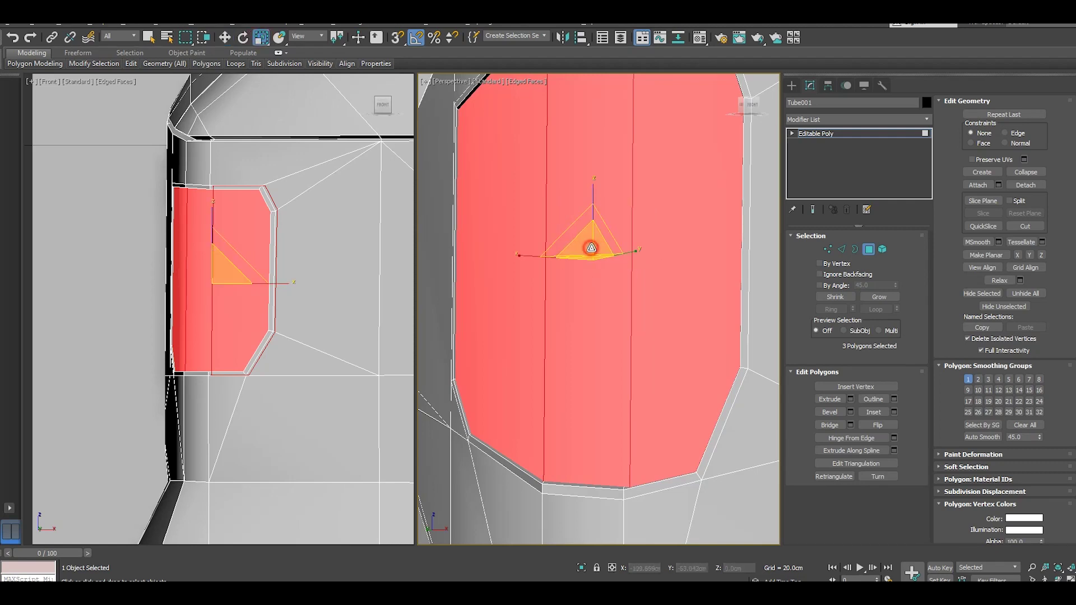
{"action": "left_click_drag", "start_coordinate": [593, 248], "coordinate": [593, 251]}
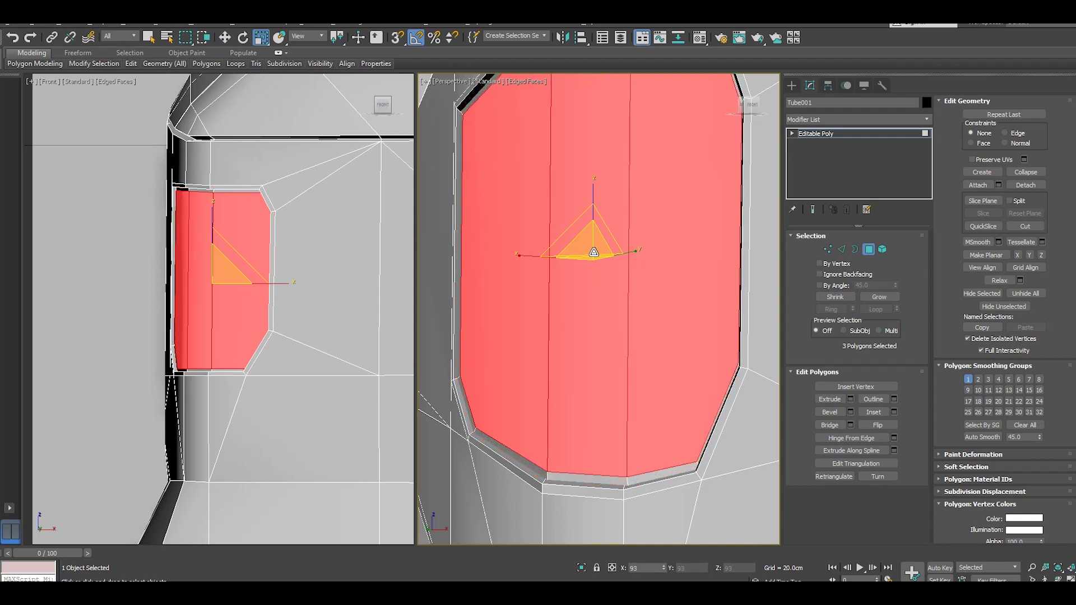
{"action": "scroll", "coordinate": [670, 292], "scroll_direction": "down", "scroll_amount": 1}
{"action": "scroll", "coordinate": [673, 294], "scroll_direction": "down", "scroll_amount": 1}
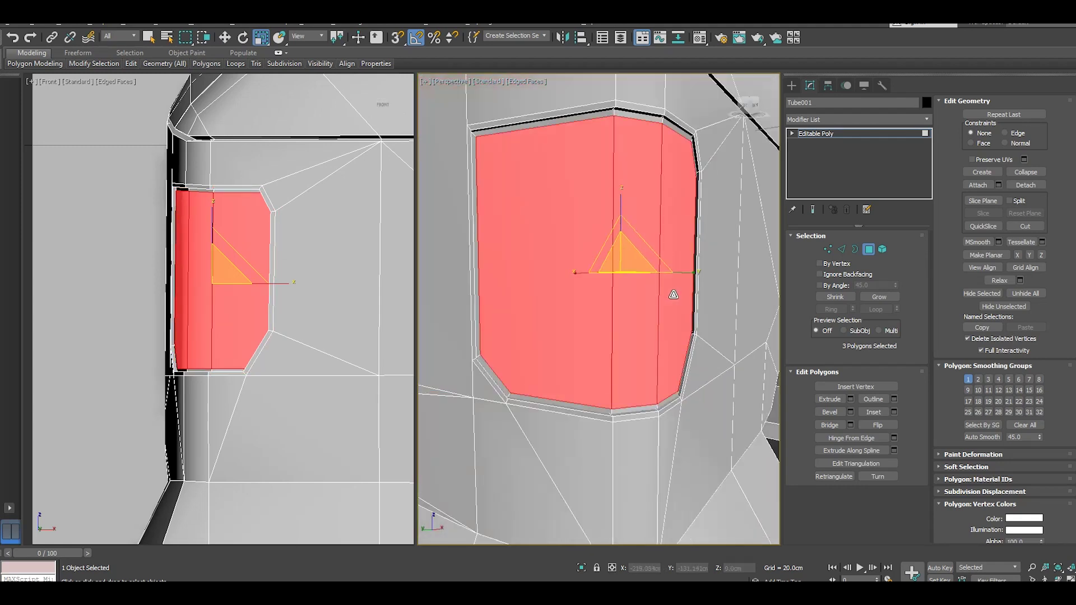
{"action": "mouse_move", "coordinate": [680, 310]}
{"action": "middle_mouse_down", "text": "alt"}
{"action": "mouse_move", "coordinate": [691, 257]}
{"action": "mouse_move", "coordinate": [644, 321]}
{"action": "middle_mouse_up", "text": "alt"}
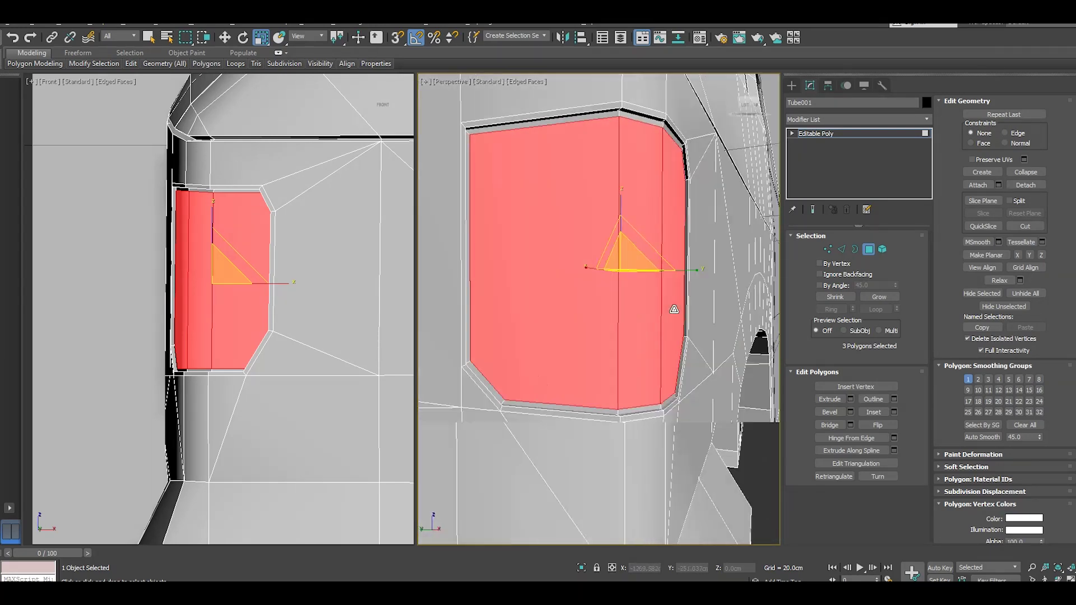
- Nudge the extruded polygons along X and Y, about 0.15cm on X
{"action": "left_click", "coordinate": [225, 37]}
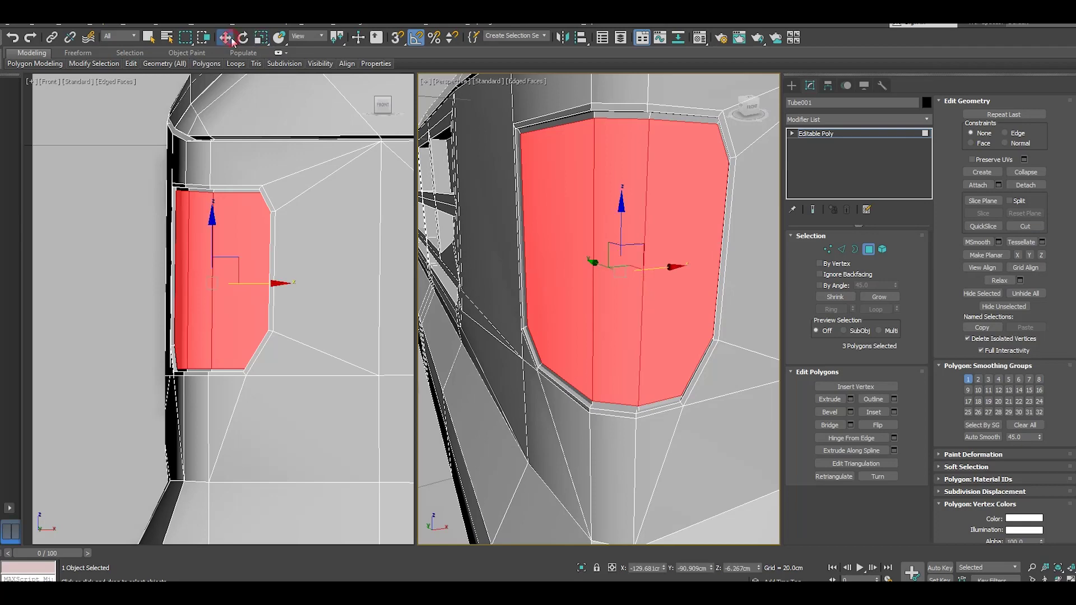
{"action": "middle_click_drag", "start_coordinate": [710, 288], "coordinate": [709, 296], "text": "alt"}
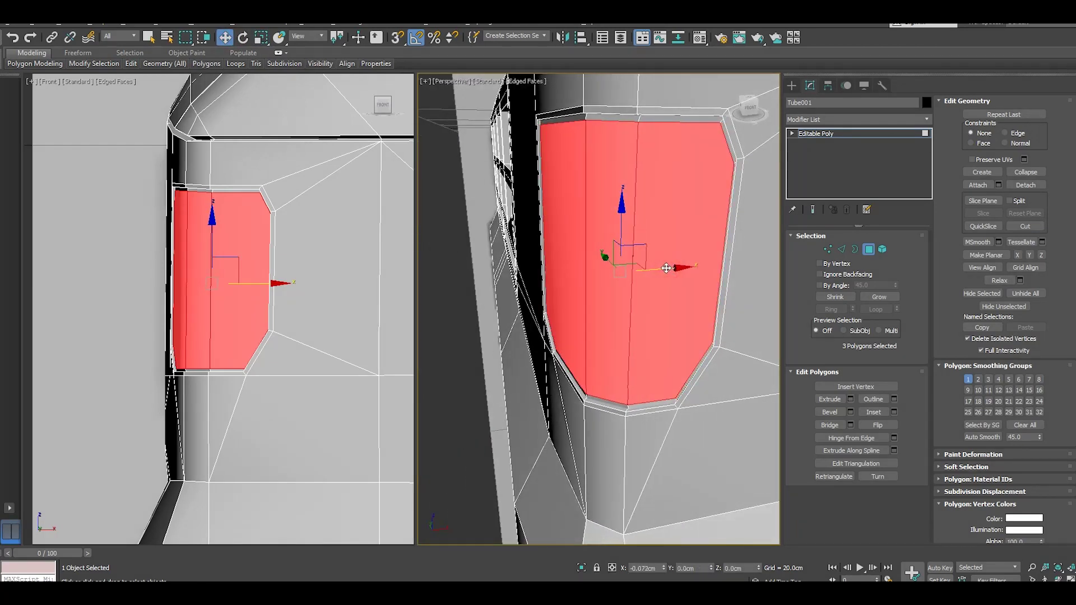
{"action": "left_click_drag", "start_coordinate": [598, 251], "coordinate": [600, 255]}
{"action": "mouse_move", "coordinate": [600, 255]}
{"action": "middle_mouse_down", "text": "alt"}
{"action": "mouse_move", "coordinate": [761, 268]}
{"action": "mouse_move", "coordinate": [666, 282]}
{"action": "middle_mouse_up", "text": "alt"}
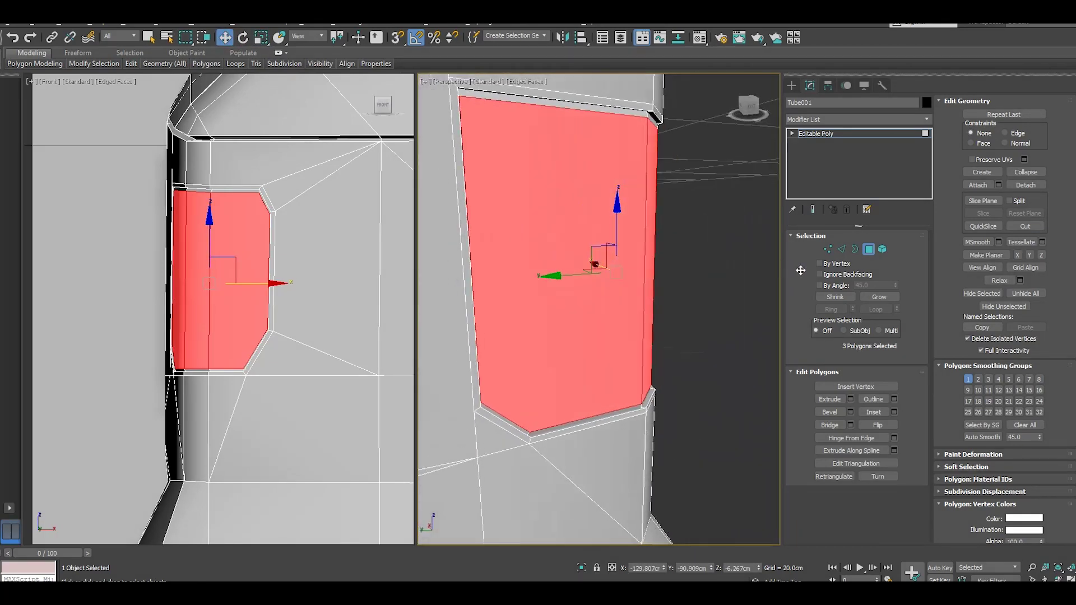
{"action": "left_click_drag", "start_coordinate": [573, 279], "coordinate": [576, 276]}
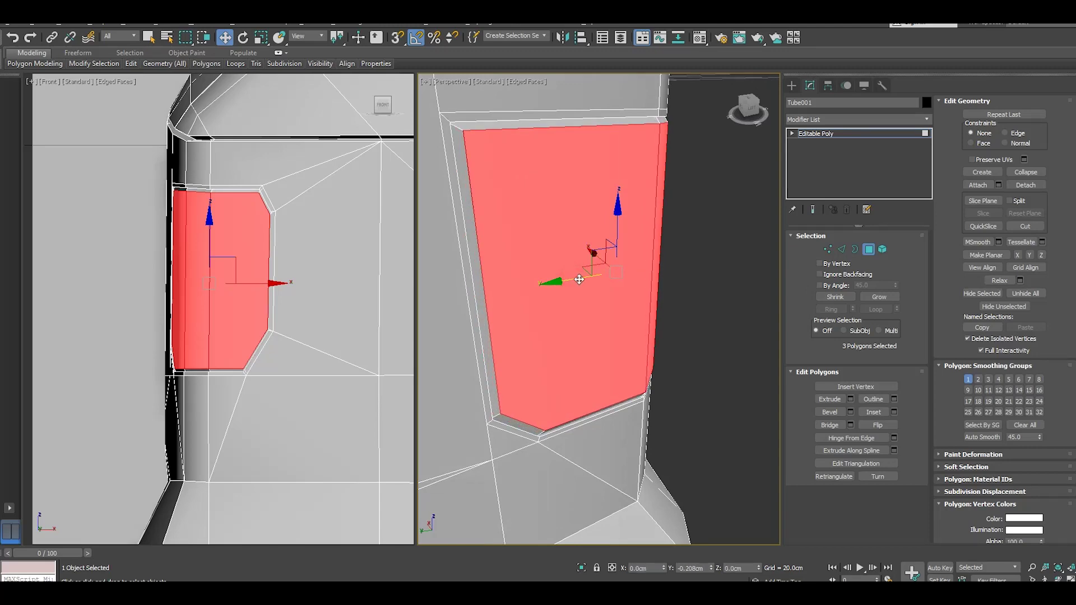
{"action": "mouse_move", "coordinate": [624, 287]}
{"action": "middle_mouse_down", "text": "alt"}
{"action": "mouse_move", "coordinate": [582, 328]}
{"action": "mouse_move", "coordinate": [625, 285]}
{"action": "middle_mouse_up", "text": "alt"}
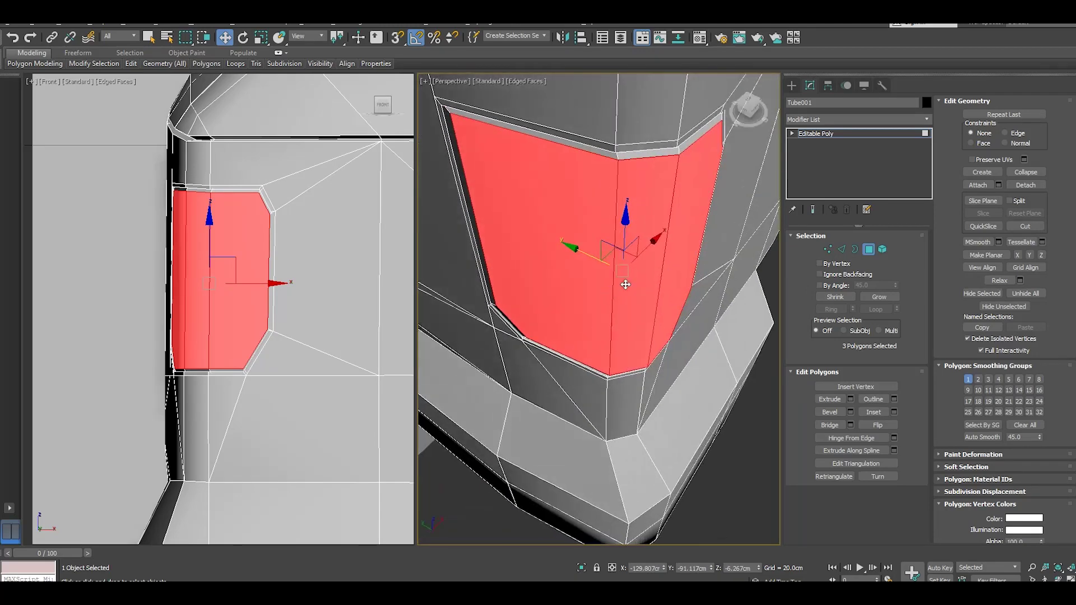
{"action": "left_click_drag", "start_coordinate": [644, 250], "coordinate": [590, 261]}
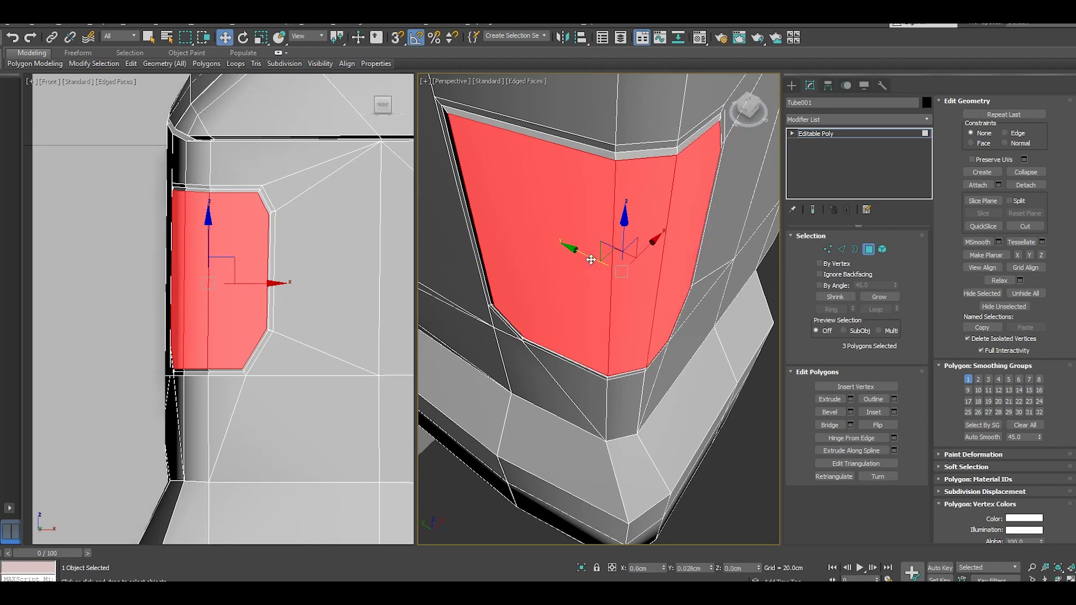
{"action": "mouse_move", "coordinate": [627, 274]}
{"action": "middle_mouse_down", "text": "alt"}
{"action": "mouse_move", "coordinate": [655, 281]}
{"action": "mouse_move", "coordinate": [694, 190]}
{"action": "mouse_move", "coordinate": [718, 166]}
{"action": "mouse_move", "coordinate": [644, 235]}
{"action": "middle_mouse_up", "text": "alt"}
{"action": "left_click_drag", "start_coordinate": [617, 308], "coordinate": [616, 308]}
{"action": "mouse_move", "coordinate": [649, 305]}
{"action": "middle_mouse_down", "text": "alt"}
{"action": "mouse_move", "coordinate": [532, 321]}
{"action": "mouse_move", "coordinate": [519, 308]}
{"action": "mouse_move", "coordinate": [560, 291]}
{"action": "middle_mouse_up", "text": "alt"}
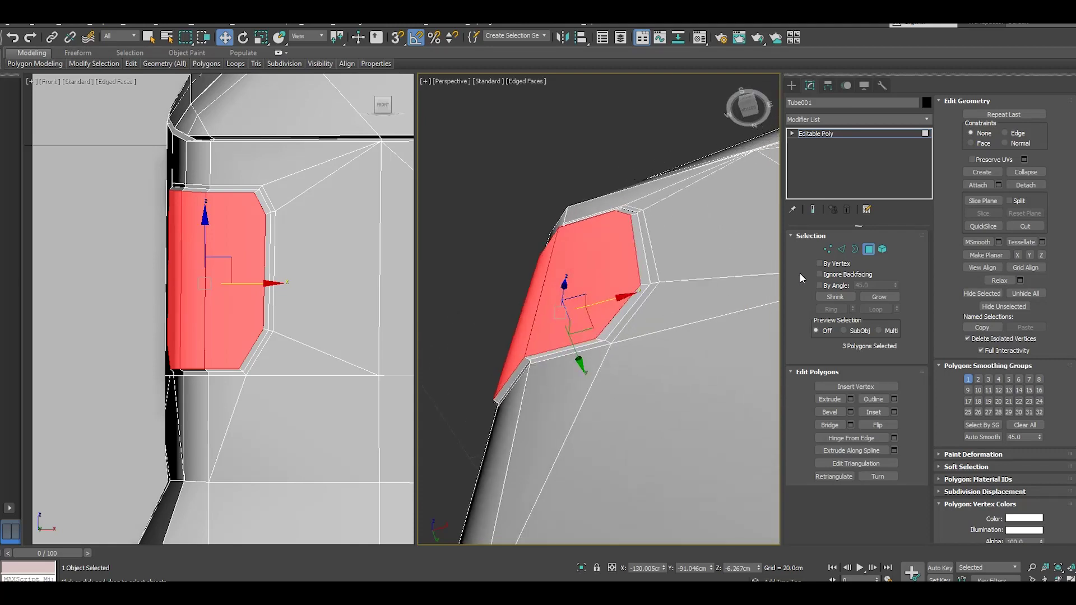
- In Vertex mode, select four vertices on the patch outline
{"action": "left_click", "coordinate": [827, 249]}
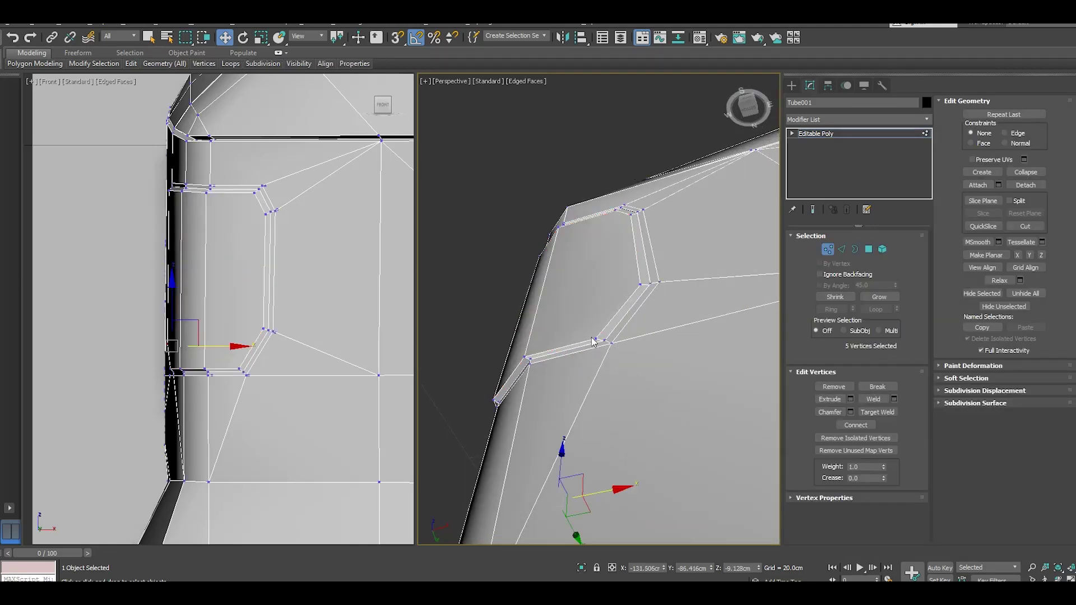
{"action": "left_click", "coordinate": [592, 337]}
{"action": "mouse_move", "coordinate": [592, 337]}
{"action": "middle_mouse_down", "text": "alt"}
{"action": "mouse_move", "coordinate": [678, 322]}
{"action": "mouse_move", "coordinate": [641, 323]}
{"action": "middle_mouse_up", "text": "alt"}
{"action": "left_click", "coordinate": [640, 323], "text": "ctrl"}
{"action": "left_click", "coordinate": [627, 270], "text": "ctrl"}
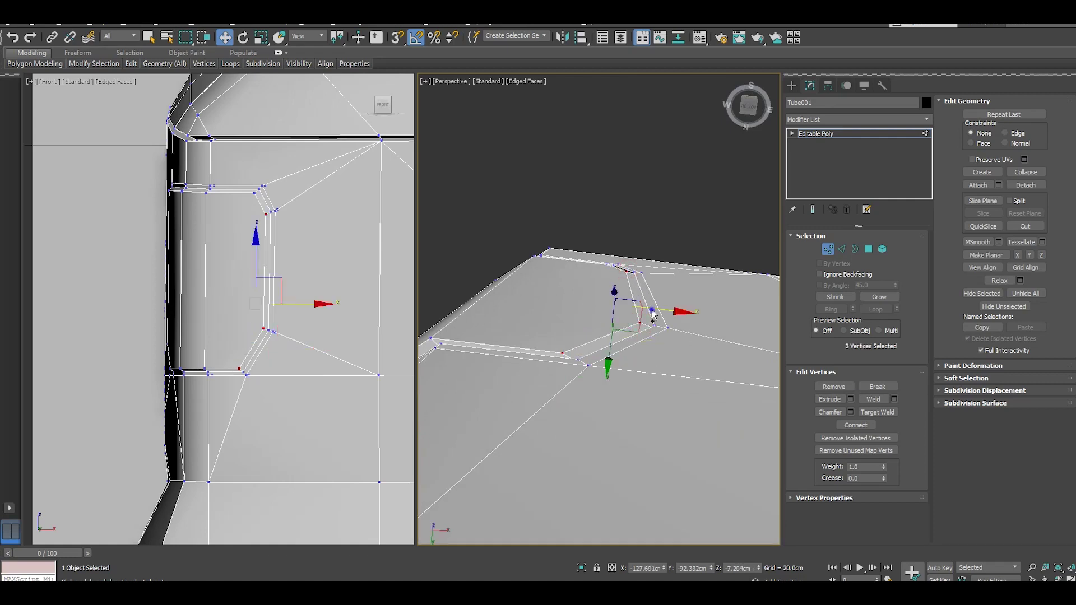
{"action": "middle_click_drag", "start_coordinate": [626, 269], "coordinate": [633, 195], "text": "alt"}
{"action": "left_click", "coordinate": [610, 161], "text": "ctrl"}
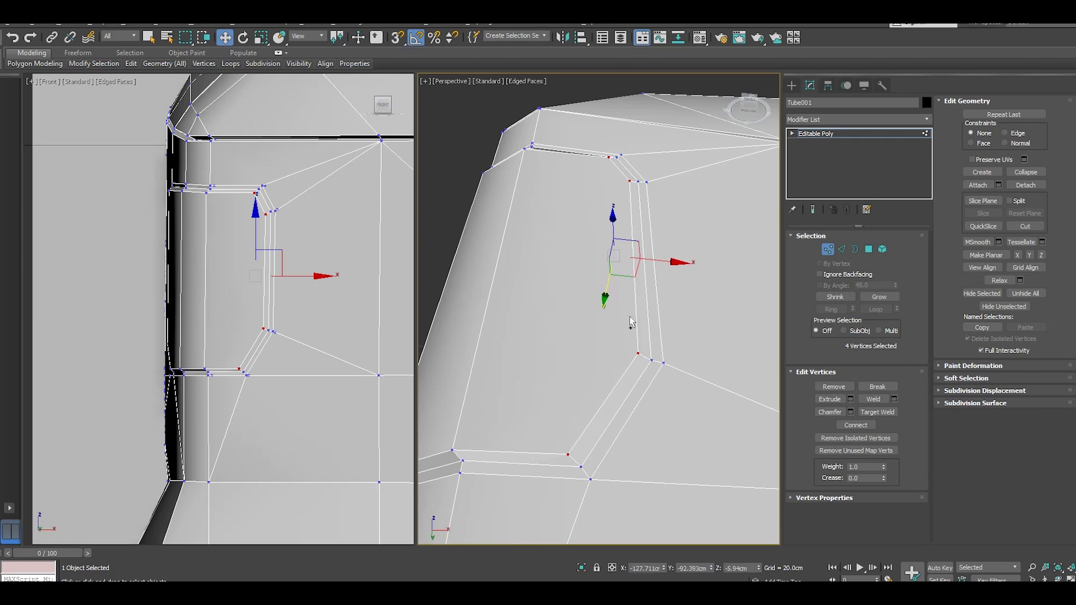
{"action": "mouse_move", "coordinate": [605, 291]}
{"action": "middle_mouse_down", "text": "alt"}
{"action": "mouse_move", "coordinate": [683, 300]}
{"action": "mouse_move", "coordinate": [566, 315]}
{"action": "middle_mouse_up", "text": "alt"}
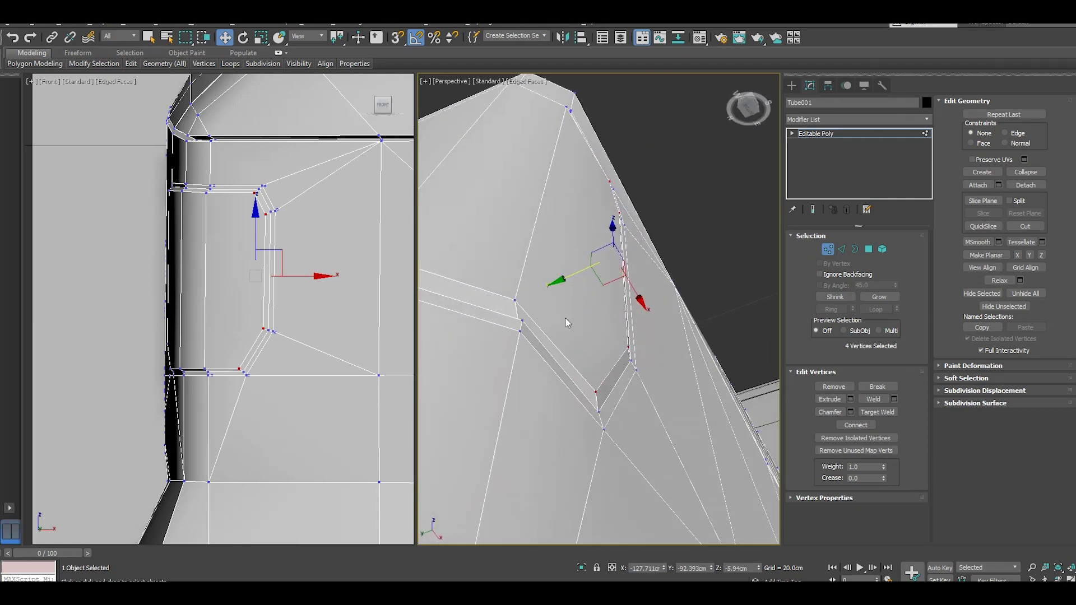
- Nudge two outline vertices slightly along Y and return to object level
{"action": "left_click", "coordinate": [516, 301]}
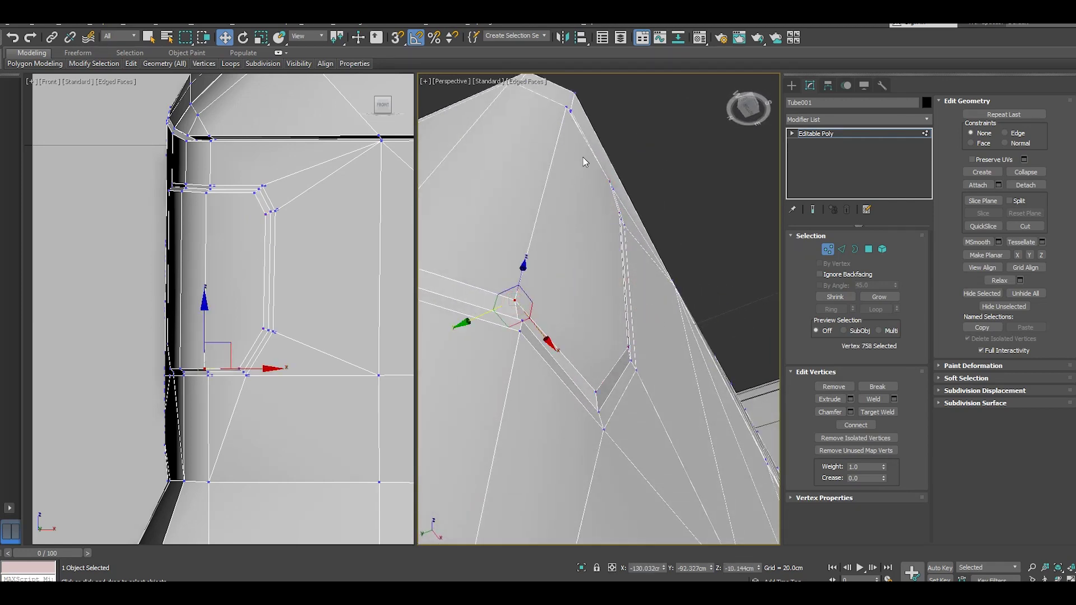
{"action": "left_click", "coordinate": [567, 106], "text": "ctrl"}
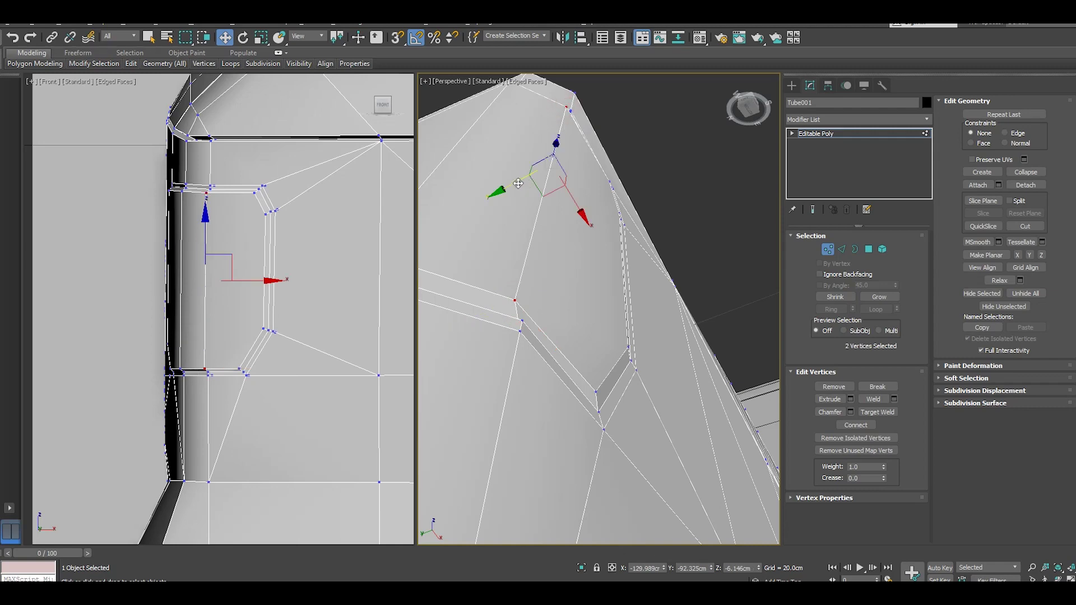
{"action": "left_click_drag", "start_coordinate": [518, 184], "coordinate": [521, 183]}
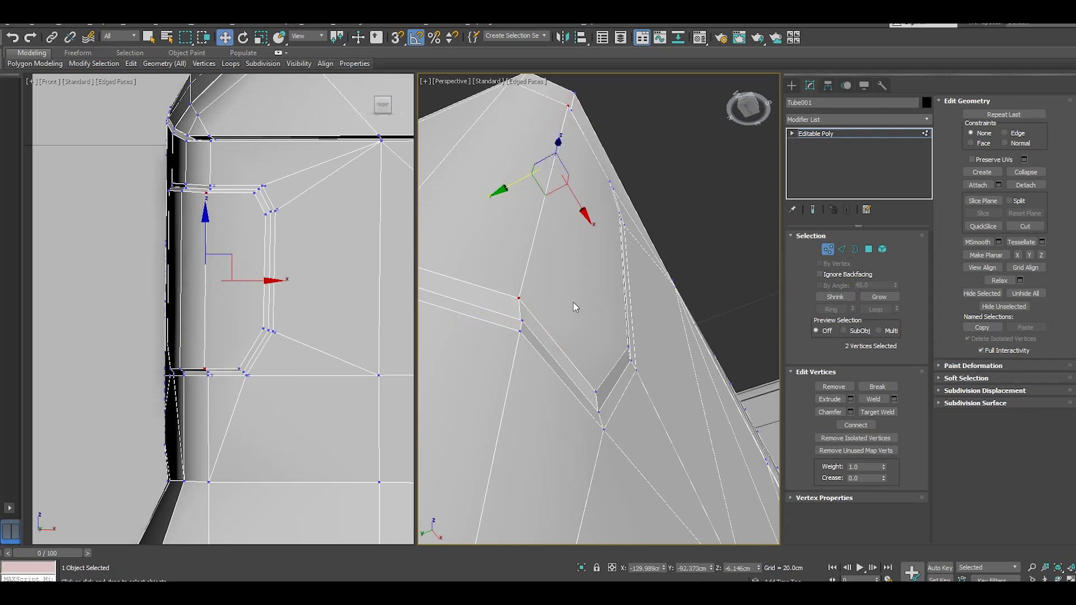
{"action": "mouse_move", "coordinate": [576, 307]}
{"action": "middle_mouse_down", "text": "alt"}
{"action": "mouse_move", "coordinate": [603, 347]}
{"action": "mouse_move", "coordinate": [553, 392]}
{"action": "mouse_move", "coordinate": [560, 406]}
{"action": "mouse_move", "coordinate": [620, 329]}
{"action": "mouse_move", "coordinate": [693, 305]}
{"action": "mouse_move", "coordinate": [660, 317]}
{"action": "middle_mouse_up", "text": "alt"}
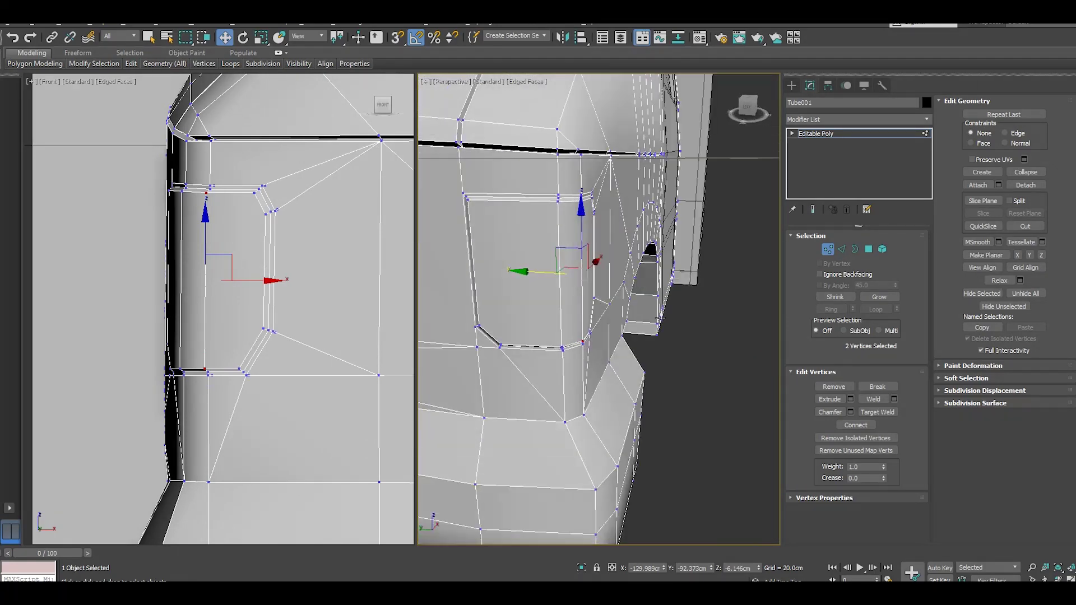
{"action": "left_click", "coordinate": [825, 139]}
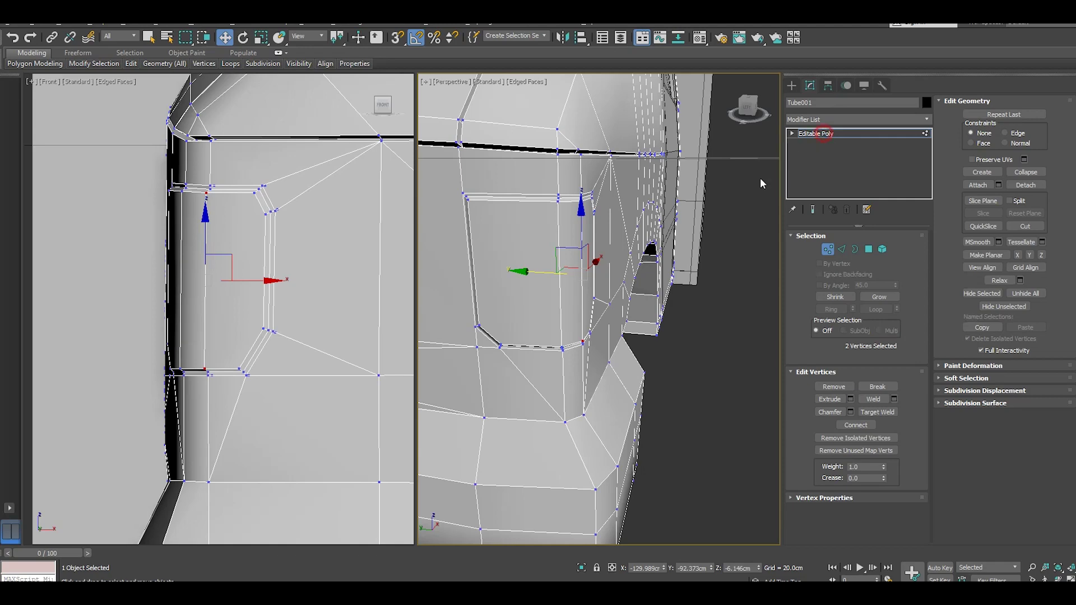
- Deselect the truck and orbit to view its front beside the grille
{"action": "scroll", "coordinate": [717, 272], "scroll_direction": "down", "scroll_amount": 5}
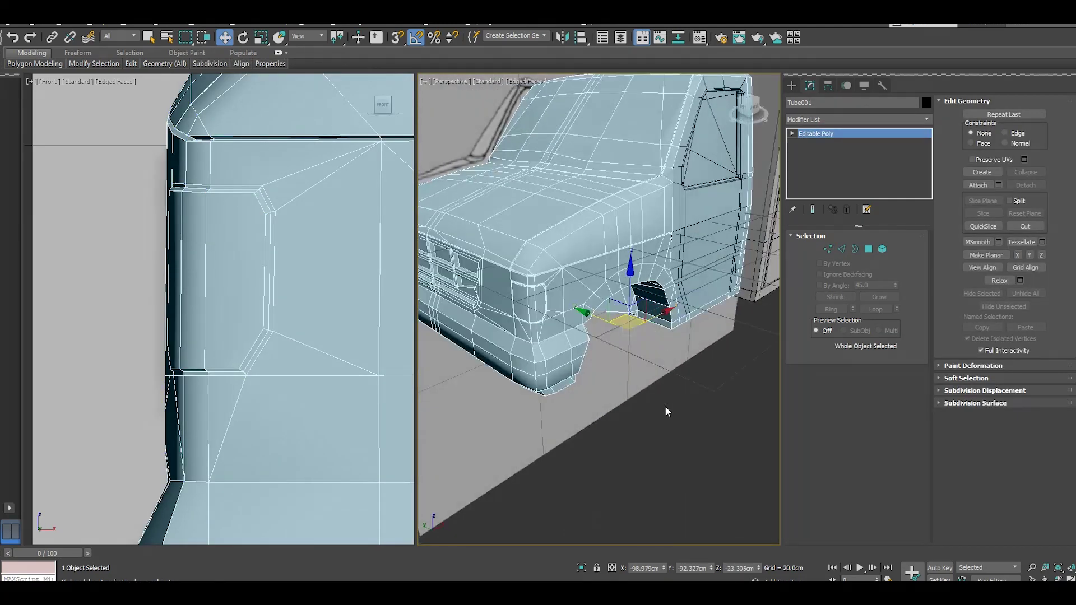
{"action": "left_click", "coordinate": [664, 406]}
{"action": "scroll", "coordinate": [621, 360], "scroll_direction": "up", "scroll_amount": 4}
{"action": "scroll", "coordinate": [647, 354], "scroll_direction": "down", "scroll_amount": 2}
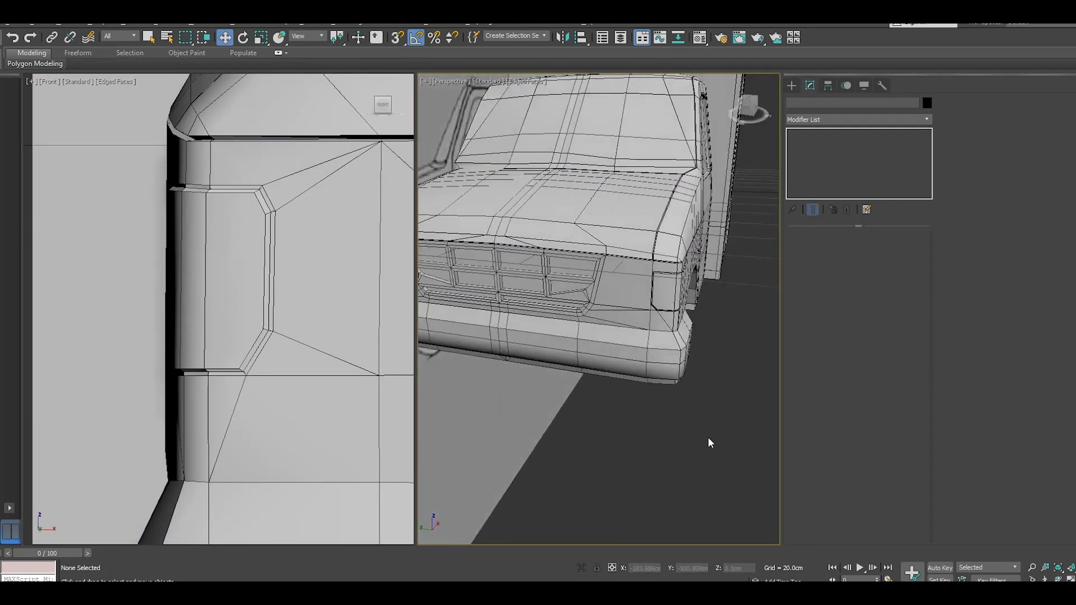
{"action": "scroll", "coordinate": [708, 437], "scroll_direction": "down", "scroll_amount": 5}
{"action": "middle_click_drag", "start_coordinate": [682, 388], "coordinate": [647, 389], "text": "alt"}
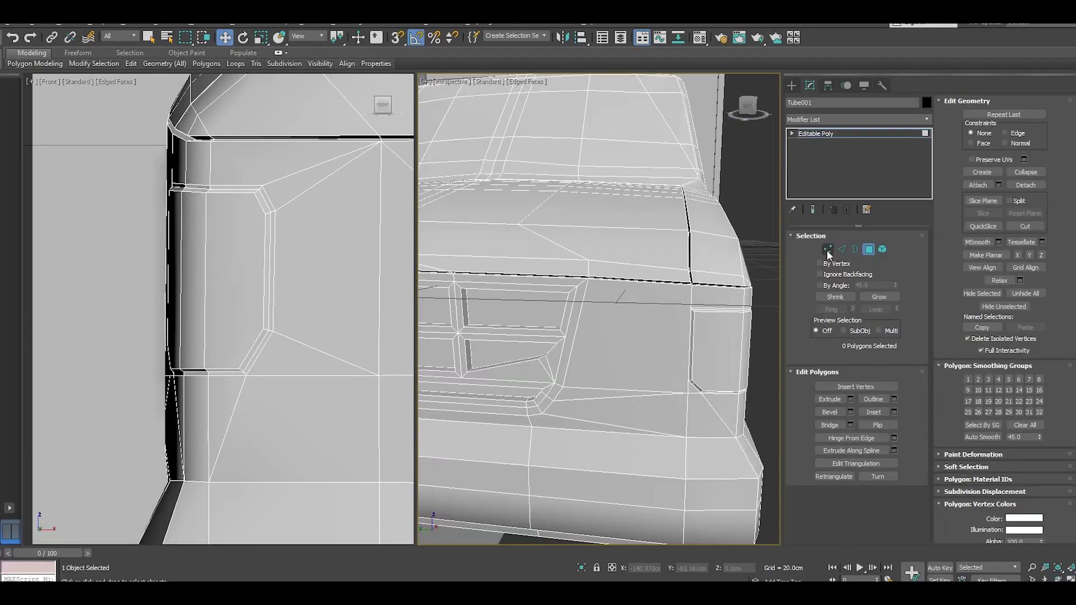
- Cut a new edge between two vertices beside the grille, then select the adjacent polygon
{"action": "left_click", "coordinate": [828, 250]}
{"action": "scroll", "coordinate": [674, 325], "scroll_direction": "up", "scroll_amount": 2}
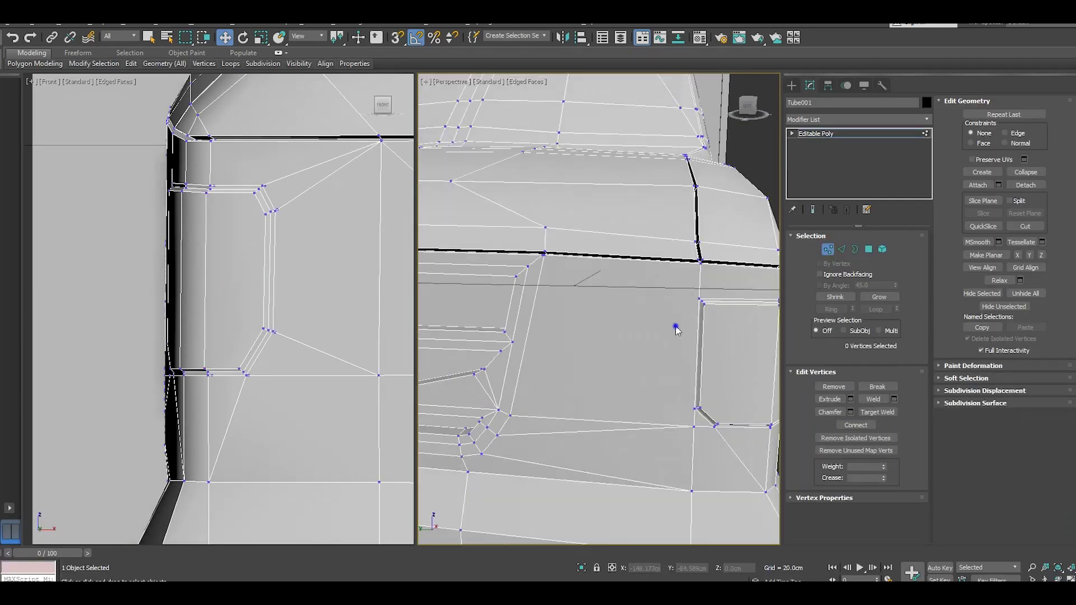
{"action": "right_click", "coordinate": [675, 325]}
{"action": "left_click", "coordinate": [656, 222]}
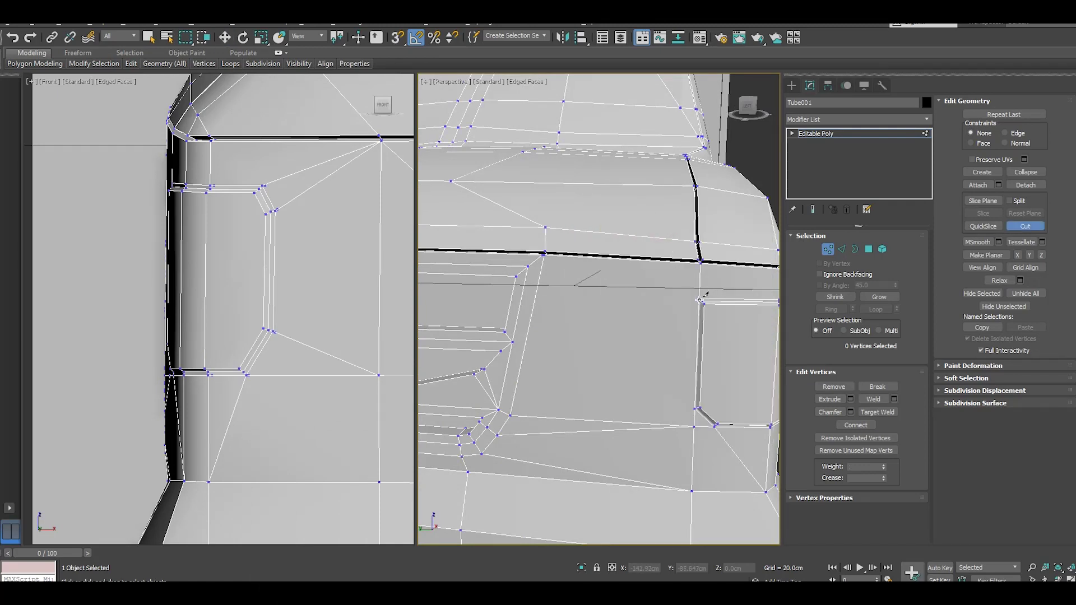
{"action": "left_click", "coordinate": [699, 297]}
{"action": "left_click", "coordinate": [538, 294]}
{"action": "scroll", "coordinate": [593, 302], "scroll_direction": "down", "scroll_amount": 3}
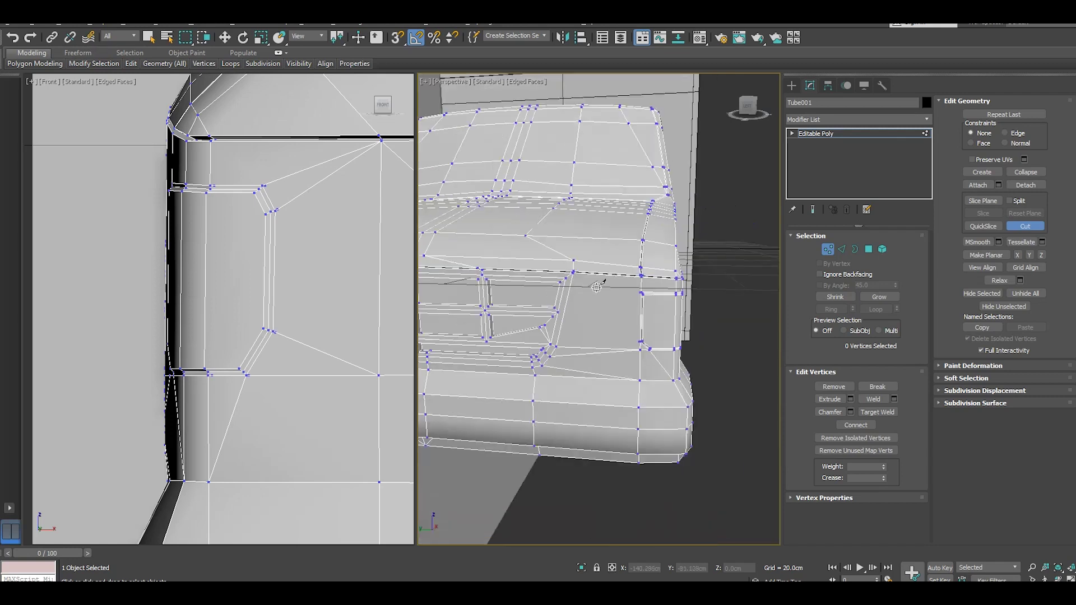
{"action": "key", "text": "w"}
{"action": "left_click", "coordinate": [868, 250]}
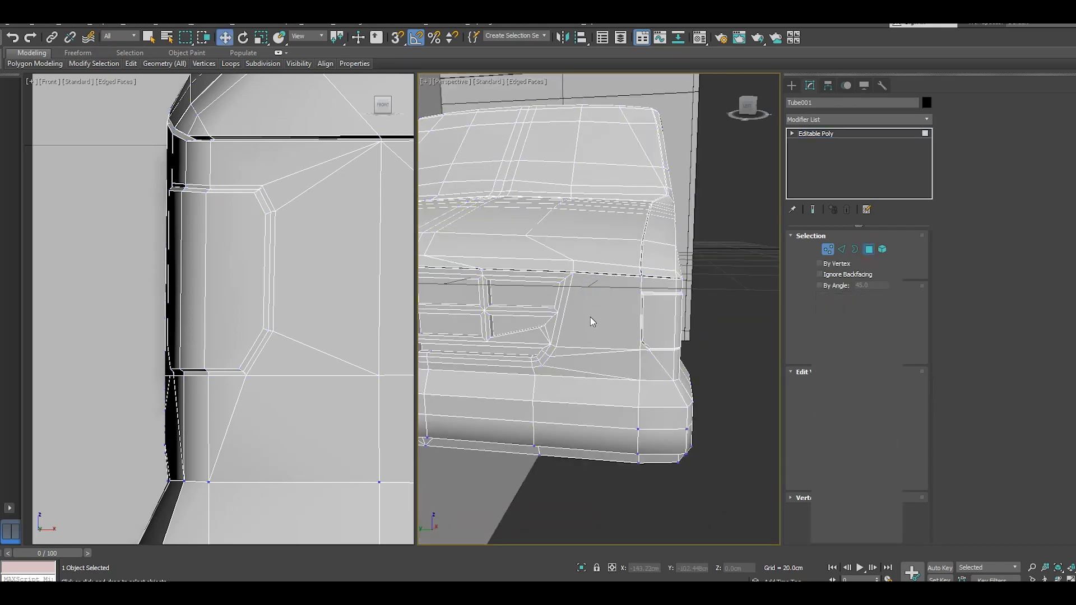
{"action": "left_click", "coordinate": [590, 317]}
- Inset the selected cab front face by 0.226cm
{"action": "key", "text": "z"}
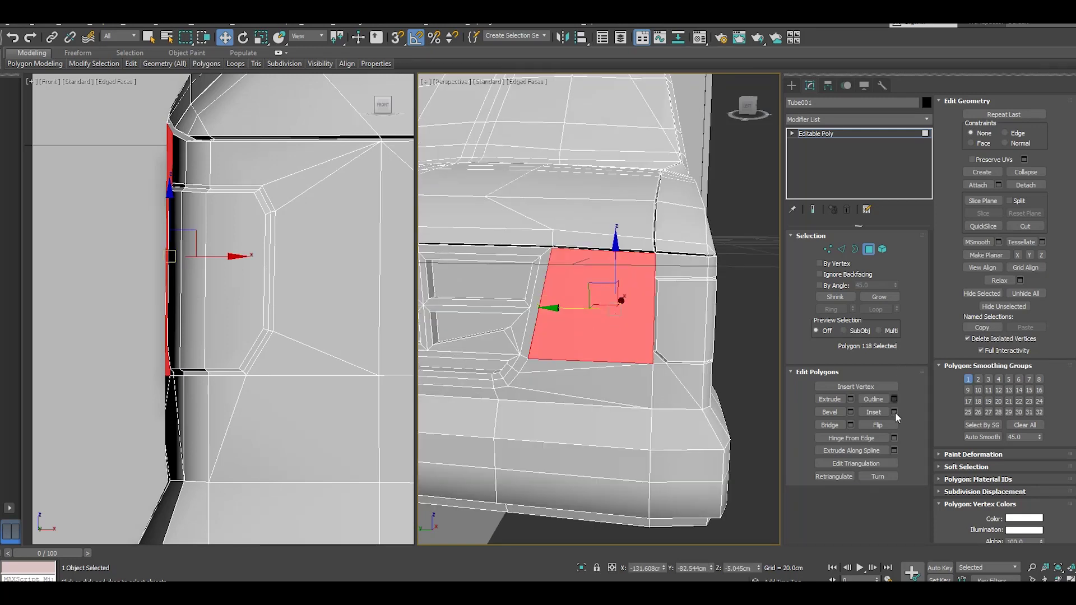
{"action": "left_click", "coordinate": [895, 413]}
{"action": "scroll", "coordinate": [613, 252], "scroll_direction": "up", "scroll_amount": 1}
{"action": "scroll", "coordinate": [613, 248], "scroll_direction": "up", "scroll_amount": 1}
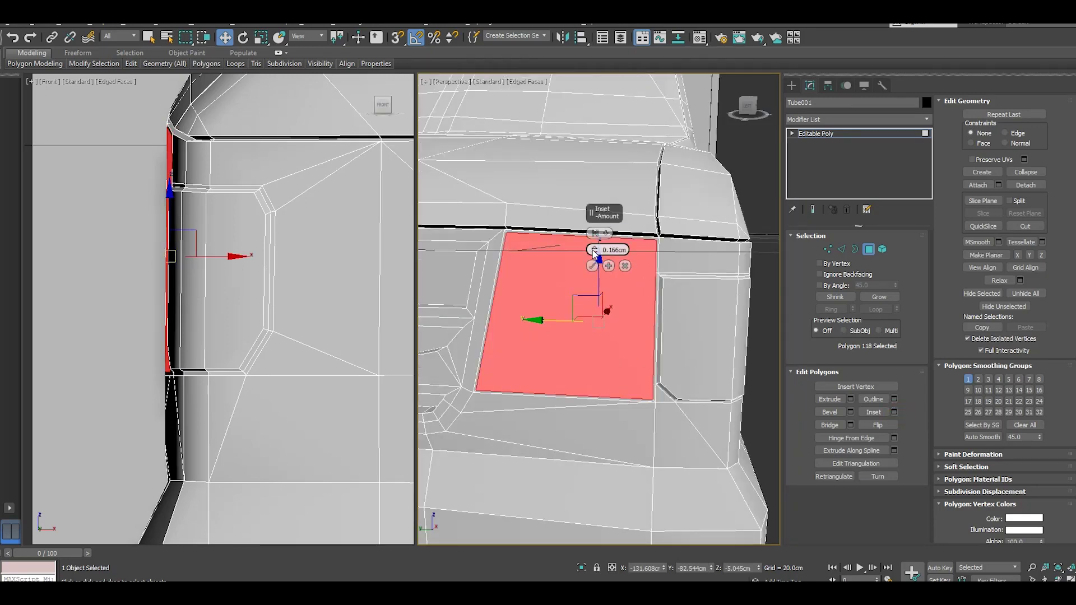
{"action": "left_click_drag", "start_coordinate": [593, 250], "coordinate": [595, 250]}
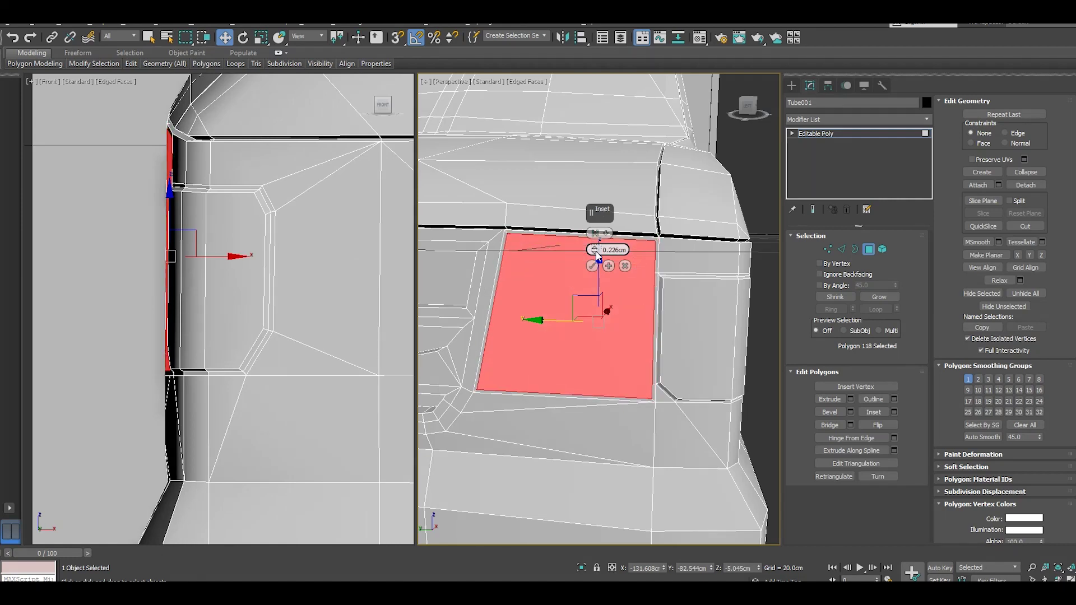
{"action": "left_click", "coordinate": [592, 266]}
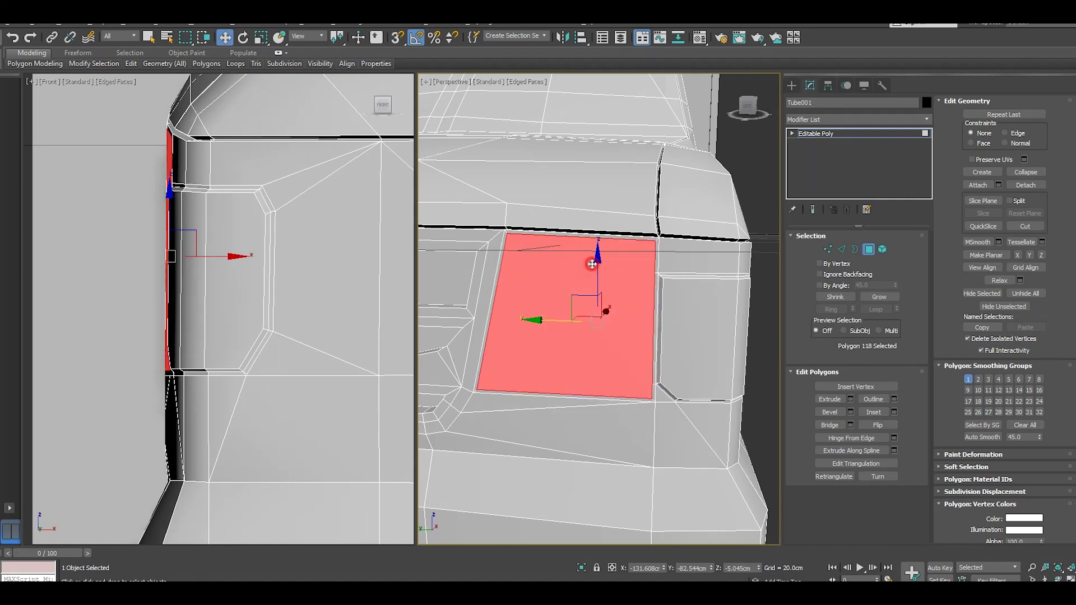
- Lower the inset face's top edge downward in Z
{"action": "left_click", "coordinate": [839, 250]}
{"action": "left_click", "coordinate": [573, 238]}
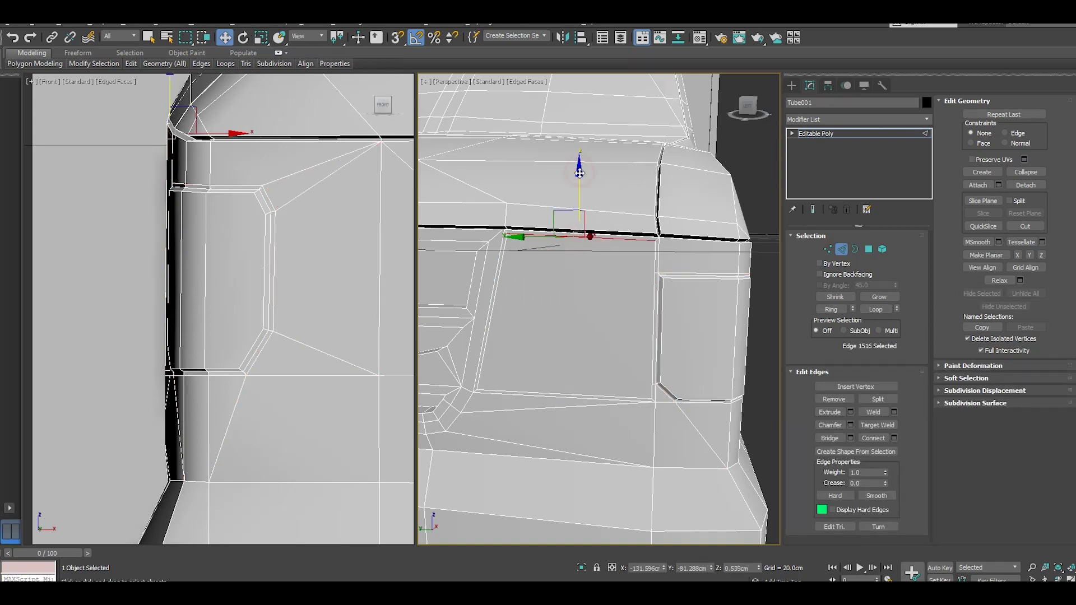
{"action": "left_click_drag", "start_coordinate": [580, 173], "coordinate": [582, 200]}
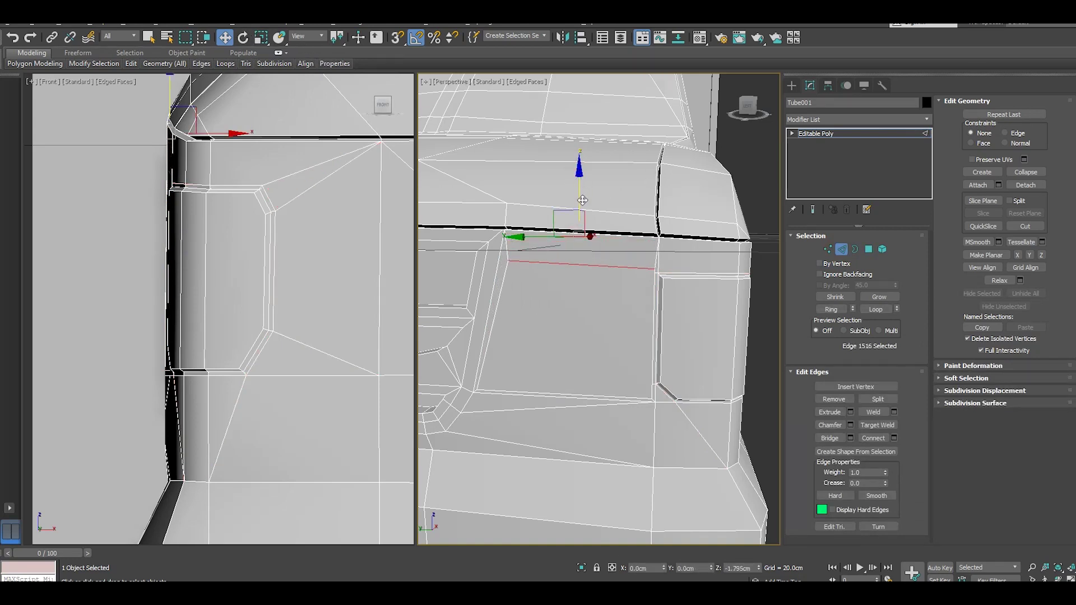
{"action": "left_click_drag", "start_coordinate": [583, 200], "coordinate": [583, 204]}
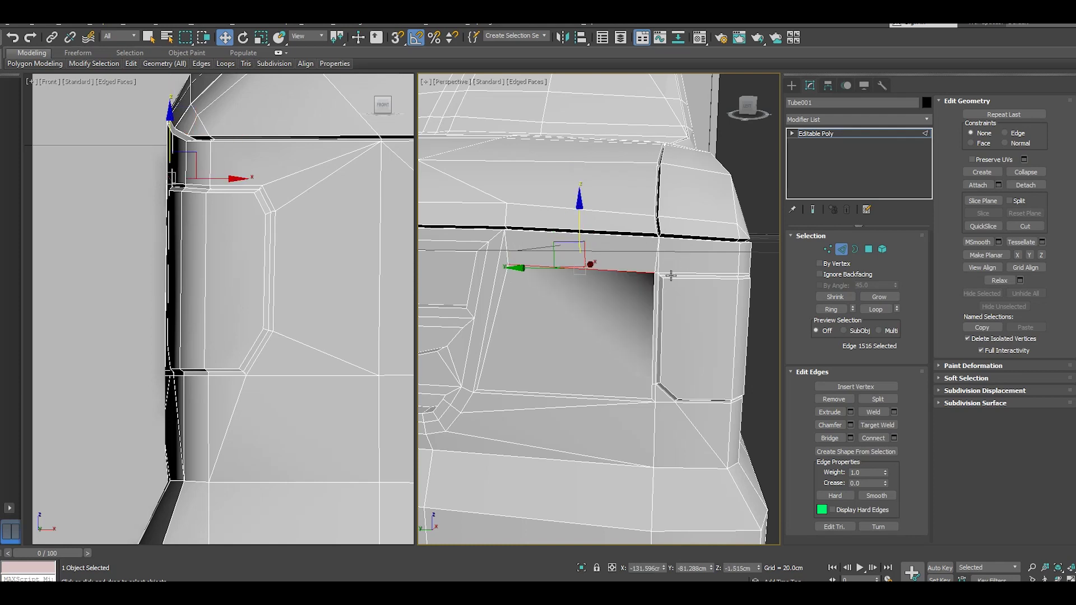
{"action": "scroll", "coordinate": [670, 275], "scroll_direction": "up", "scroll_amount": 2}
{"action": "scroll", "coordinate": [728, 278], "scroll_direction": "up", "scroll_amount": 3}
- Target Weld the face's corner vertex onto its neighbour
{"action": "left_click", "coordinate": [830, 248]}
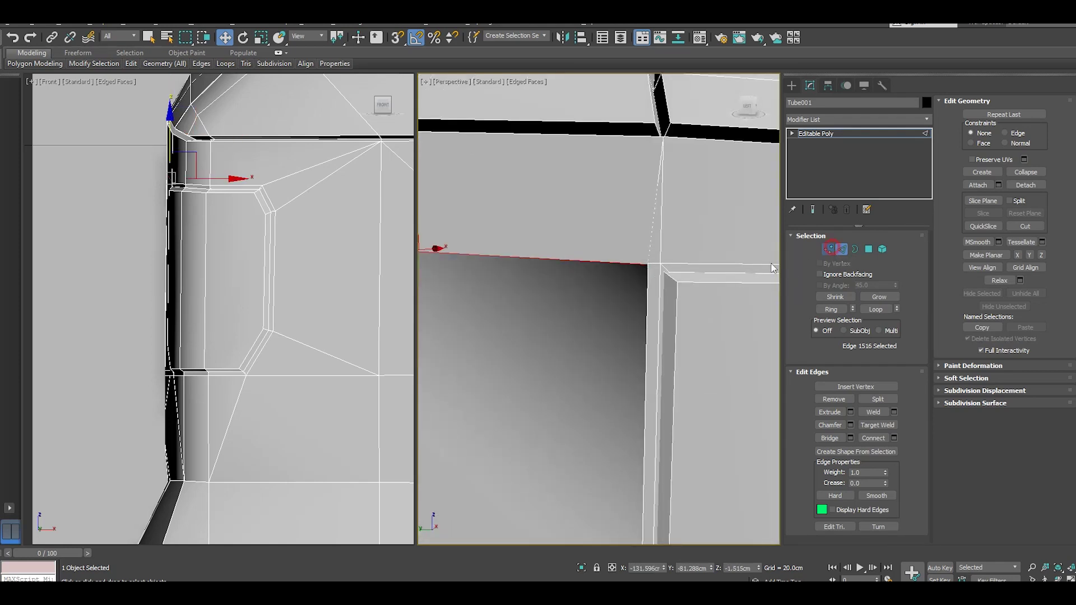
{"action": "left_click", "coordinate": [647, 268]}
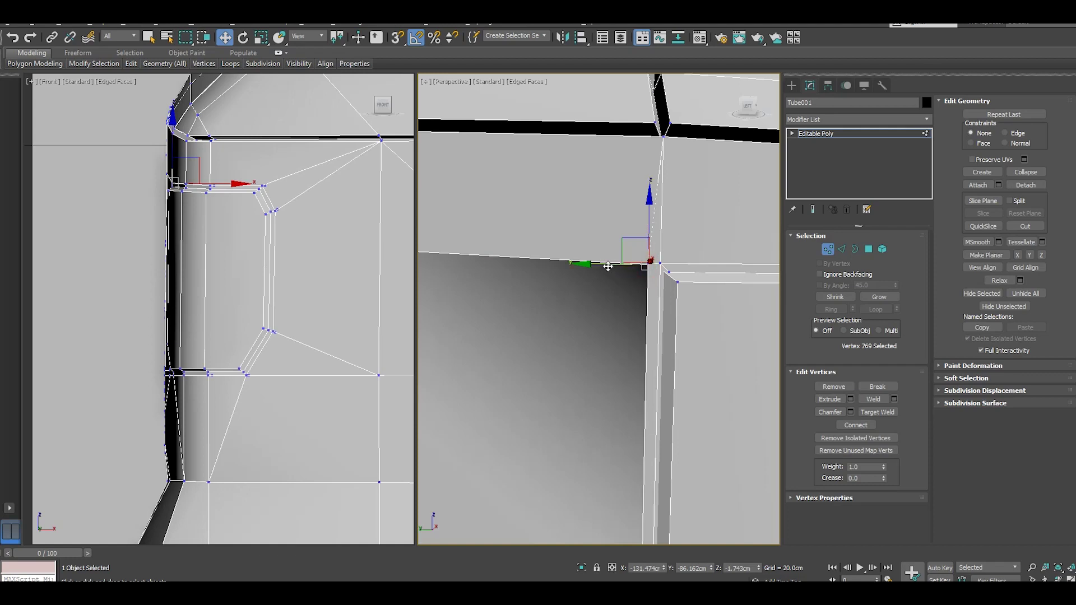
{"action": "left_click_drag", "start_coordinate": [608, 266], "coordinate": [605, 263]}
{"action": "right_click", "coordinate": [613, 267]}
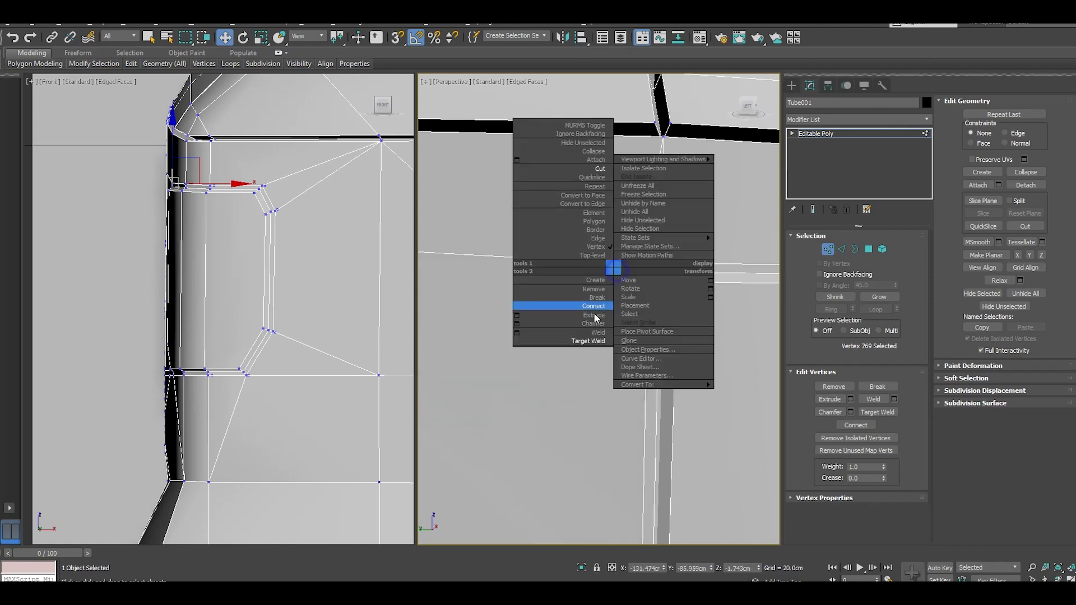
{"action": "left_click", "coordinate": [585, 341]}
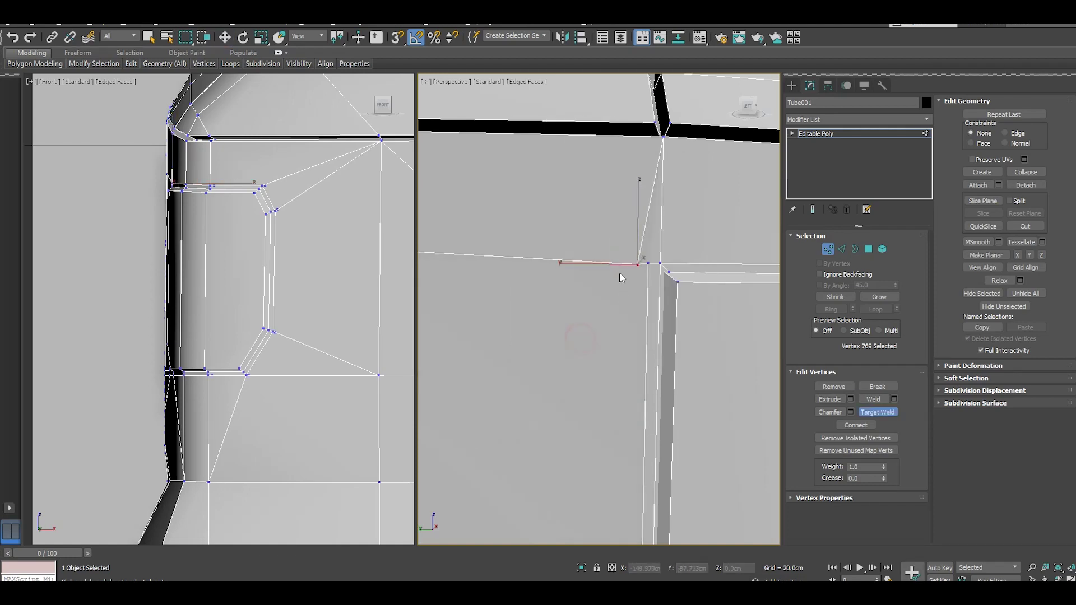
{"action": "left_click", "coordinate": [648, 263]}
{"action": "scroll", "coordinate": [673, 261], "scroll_direction": "down", "scroll_amount": 1}
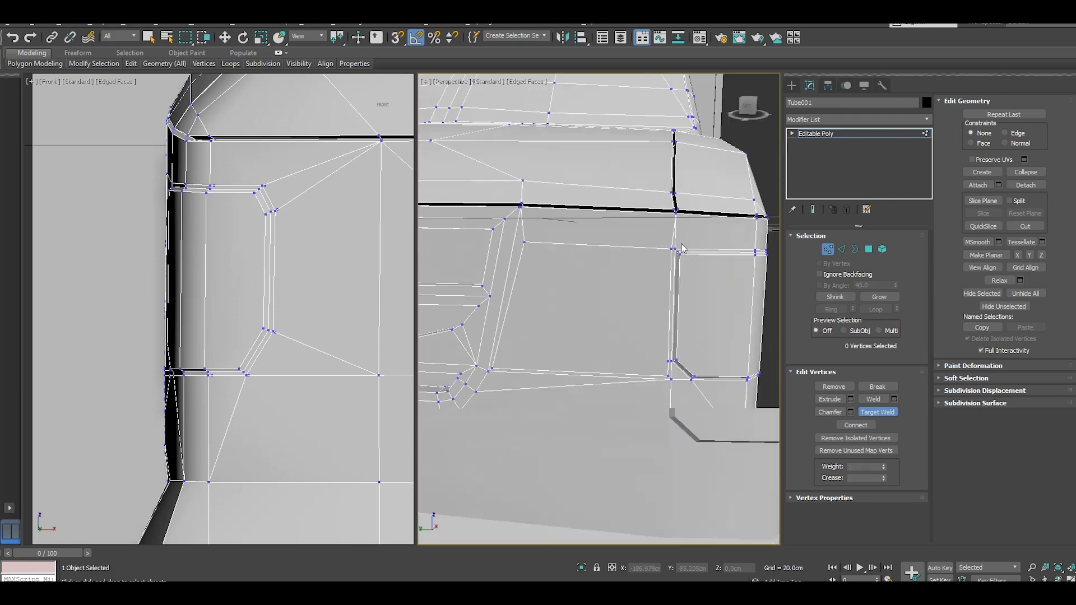
{"action": "scroll", "coordinate": [689, 260], "scroll_direction": "down", "scroll_amount": 3}
- Target Weld another stray vertex onto the lower vertex
{"action": "key", "text": "w"}
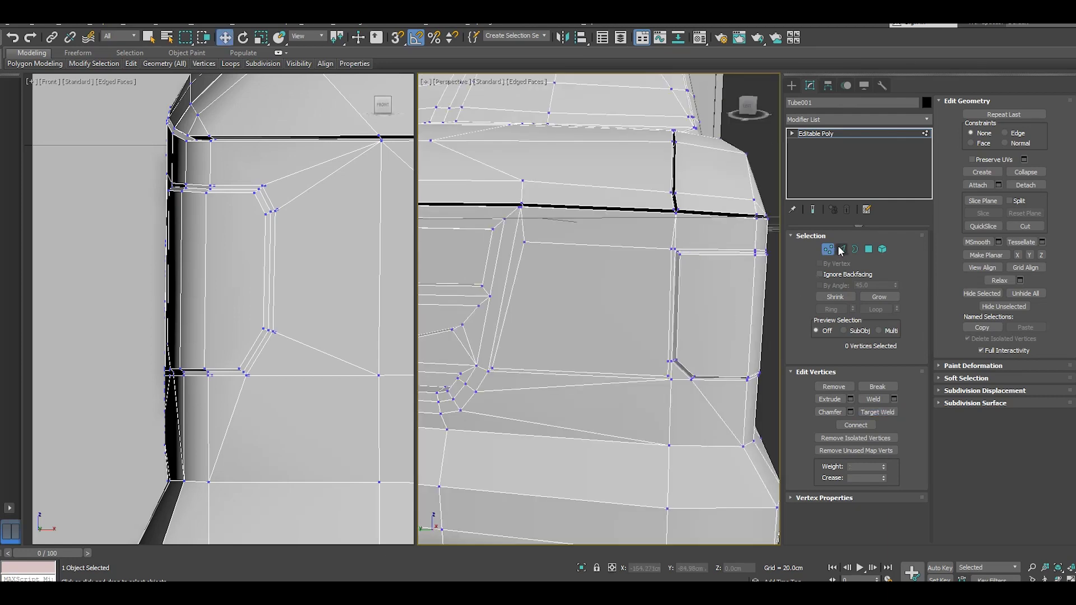
{"action": "scroll", "coordinate": [674, 367], "scroll_direction": "up", "scroll_amount": 5}
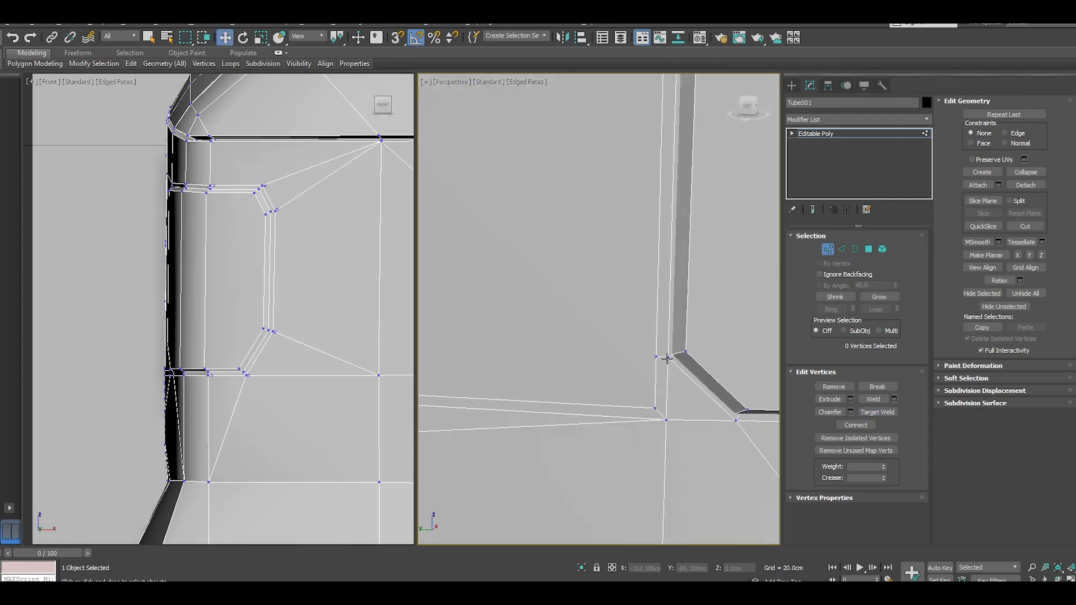
{"action": "right_click", "coordinate": [666, 359]}
{"action": "left_click", "coordinate": [609, 438]}
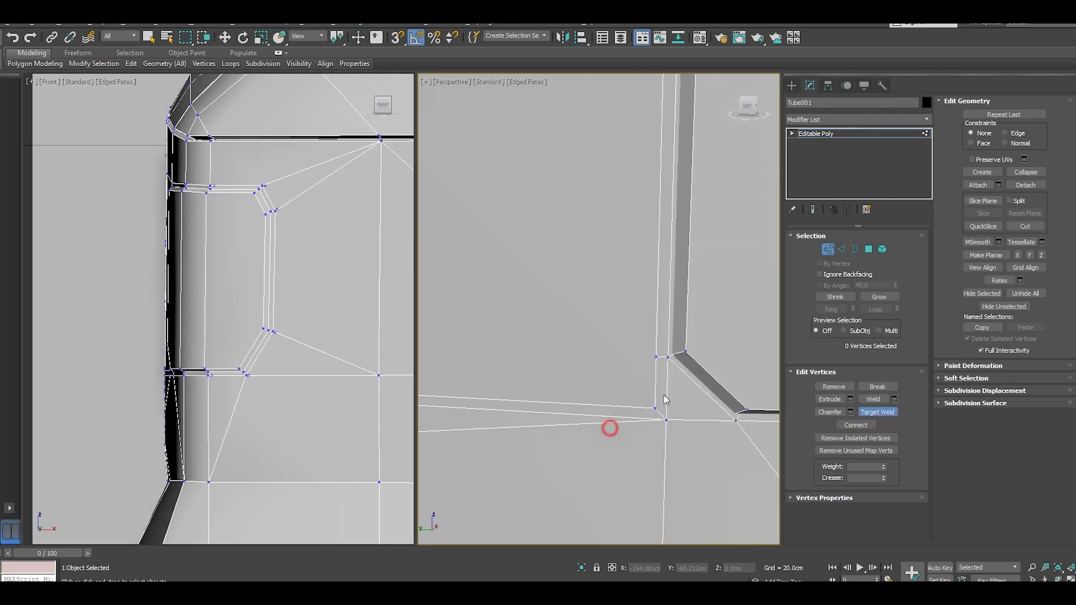
{"action": "left_click", "coordinate": [655, 408]}
{"action": "right_click", "coordinate": [658, 413]}
- Shift the vertical edge beside the face slightly sideways
{"action": "left_click", "coordinate": [842, 249]}
{"action": "left_click", "coordinate": [664, 348]}
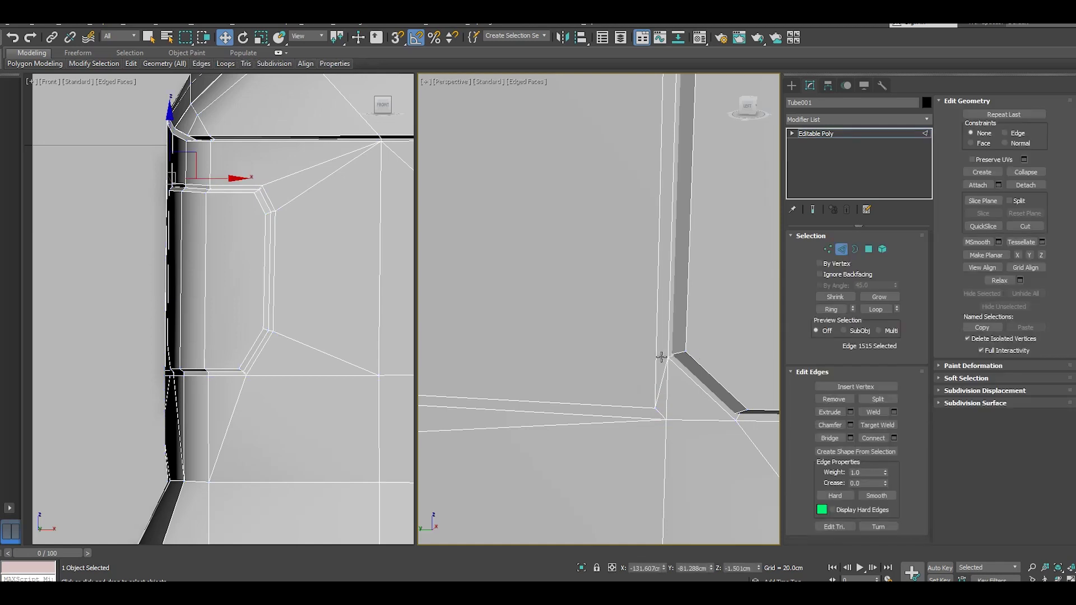
{"action": "scroll", "coordinate": [620, 424], "scroll_direction": "down", "scroll_amount": 2}
{"action": "scroll", "coordinate": [621, 424], "scroll_direction": "down", "scroll_amount": 2}
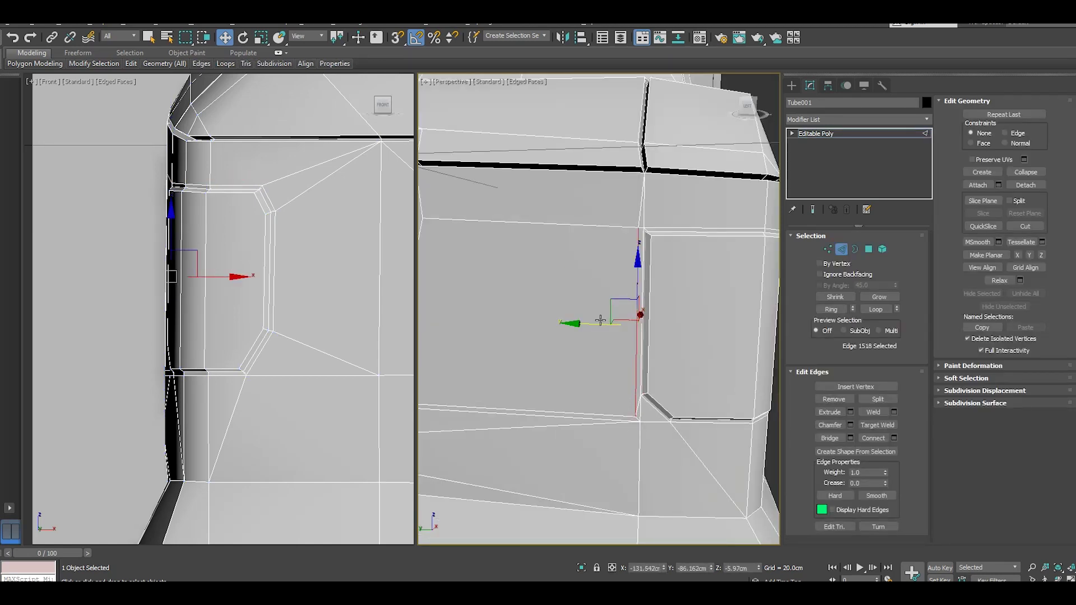
{"action": "left_click_drag", "start_coordinate": [597, 323], "coordinate": [589, 318]}
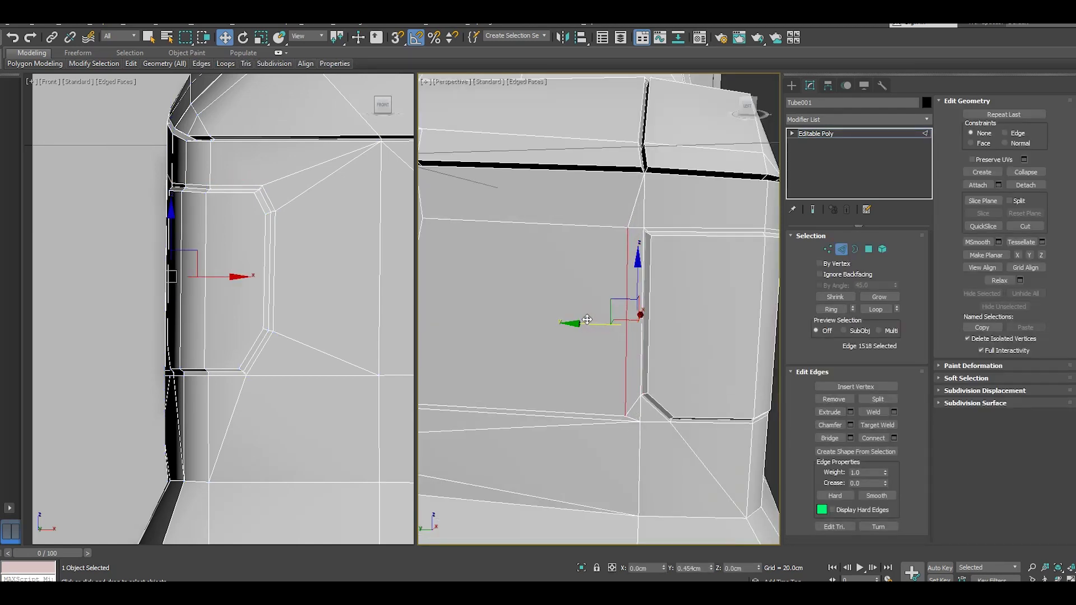
{"action": "middle_click_drag", "start_coordinate": [588, 318], "coordinate": [582, 322], "text": "alt"}
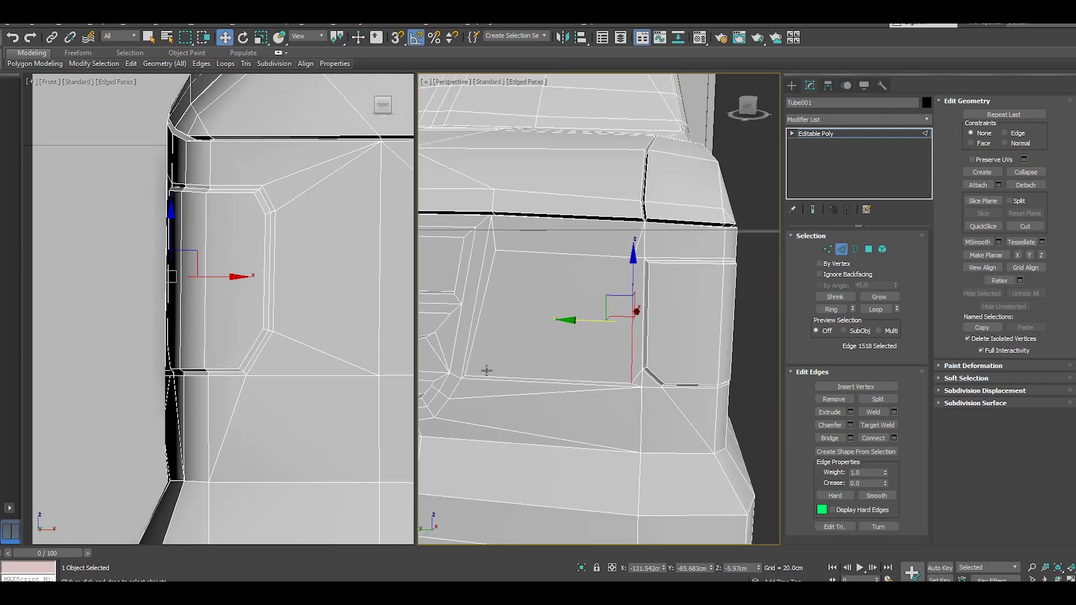
{"action": "scroll", "coordinate": [486, 370], "scroll_direction": "up", "scroll_amount": 2}
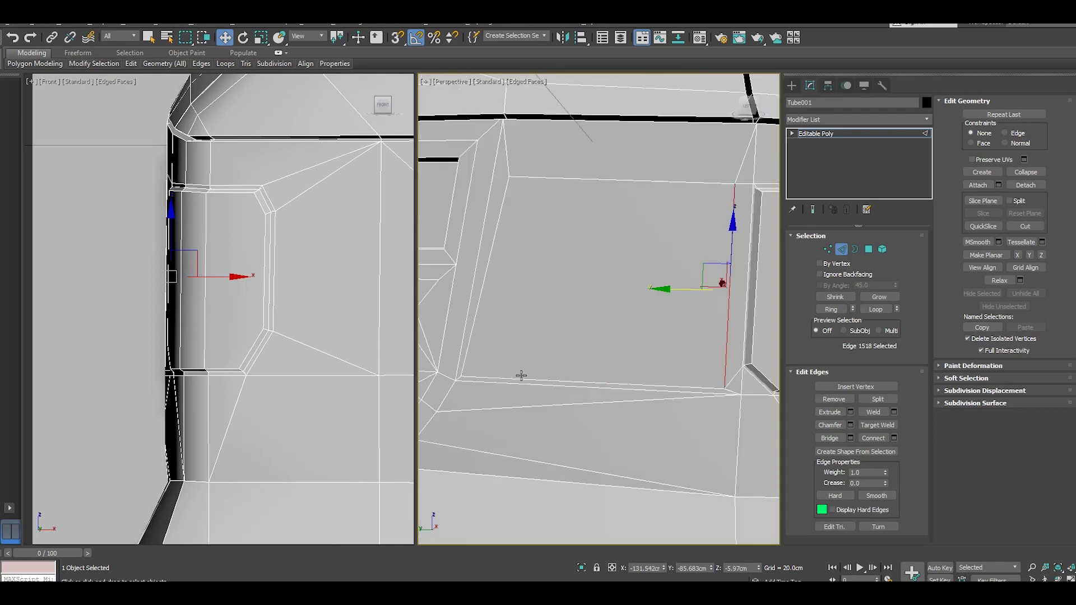
- Nudge the lower corner vertex right, then reselect the inset window face
{"action": "left_click", "coordinate": [827, 250]}
{"action": "left_click", "coordinate": [455, 379]}
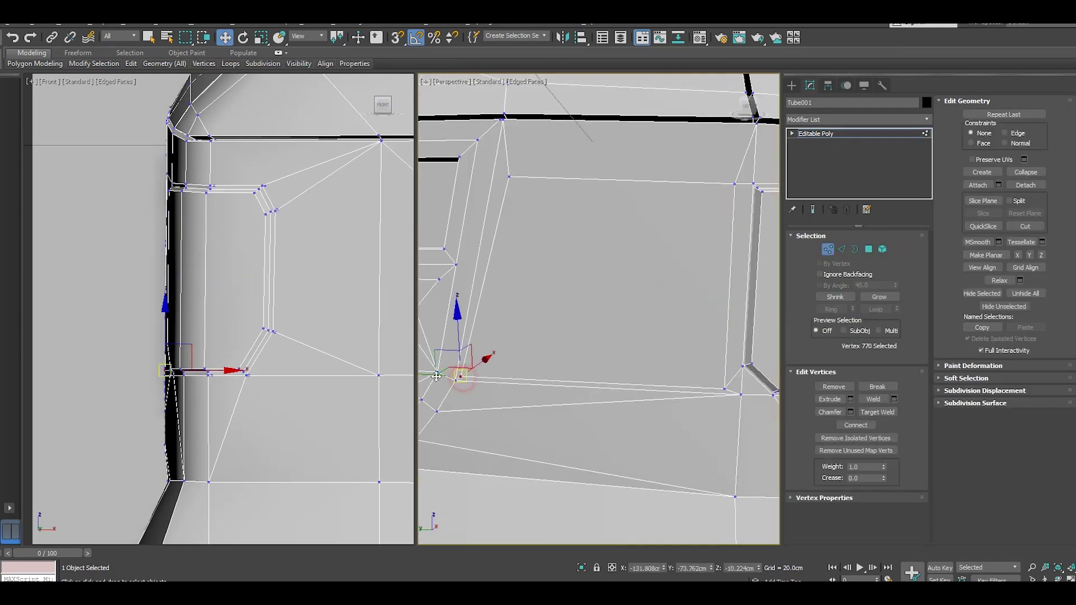
{"action": "left_click", "coordinate": [437, 373]}
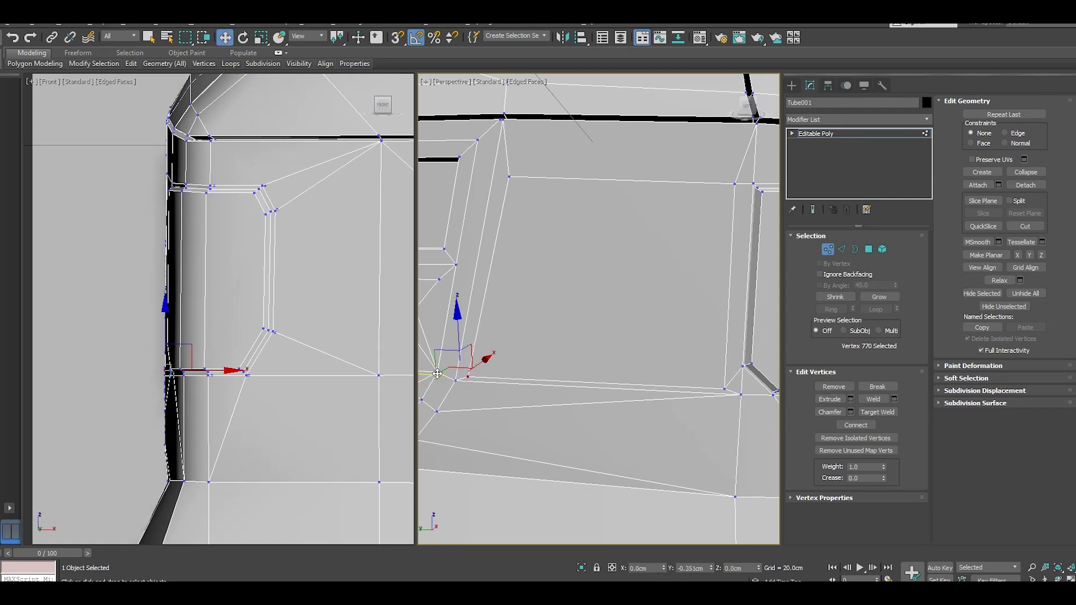
{"action": "left_click_drag", "start_coordinate": [437, 373], "coordinate": [443, 372]}
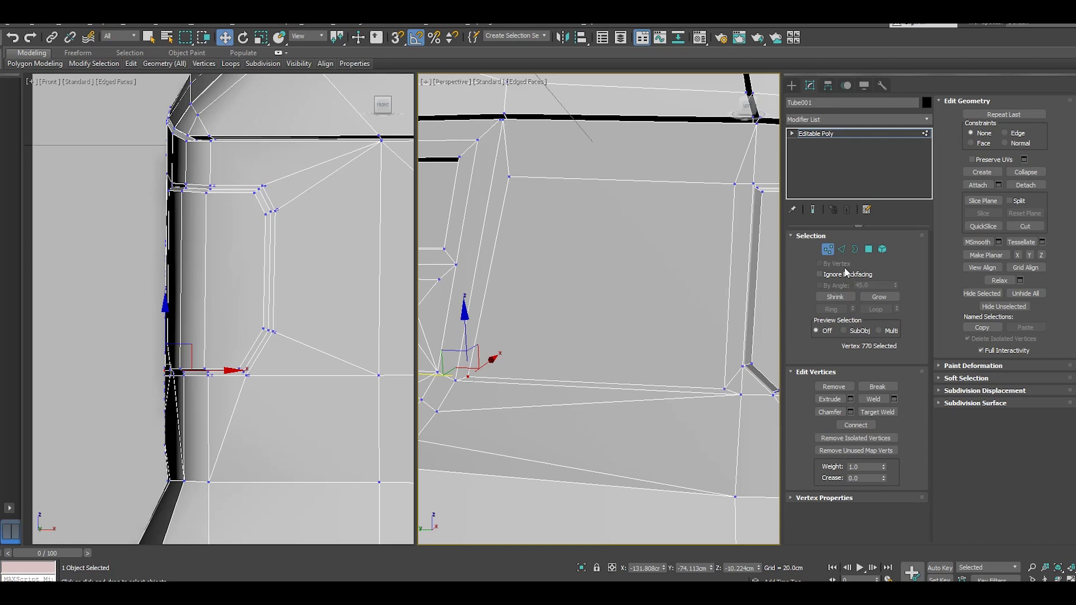
{"action": "left_click", "coordinate": [868, 249]}
{"action": "left_click", "coordinate": [582, 279]}
{"action": "middle_click_drag", "start_coordinate": [644, 312], "coordinate": [577, 329], "text": "alt"}
{"action": "middle_click_drag", "start_coordinate": [635, 346], "coordinate": [594, 349], "text": "alt"}
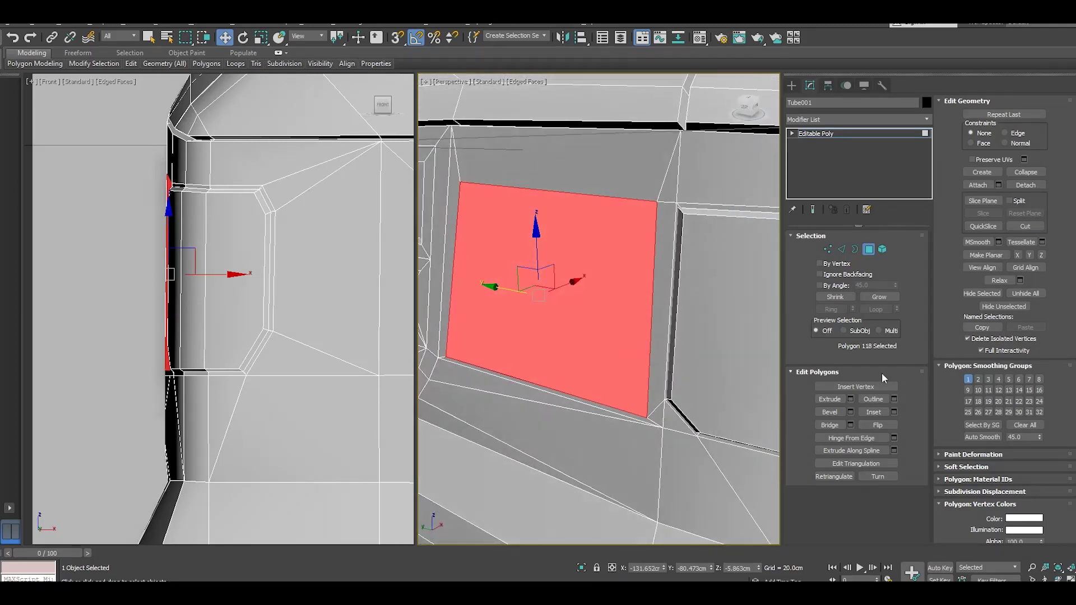
- Extrude the window face 0.066cm and push it inward into a recess
{"action": "left_click", "coordinate": [850, 399]}
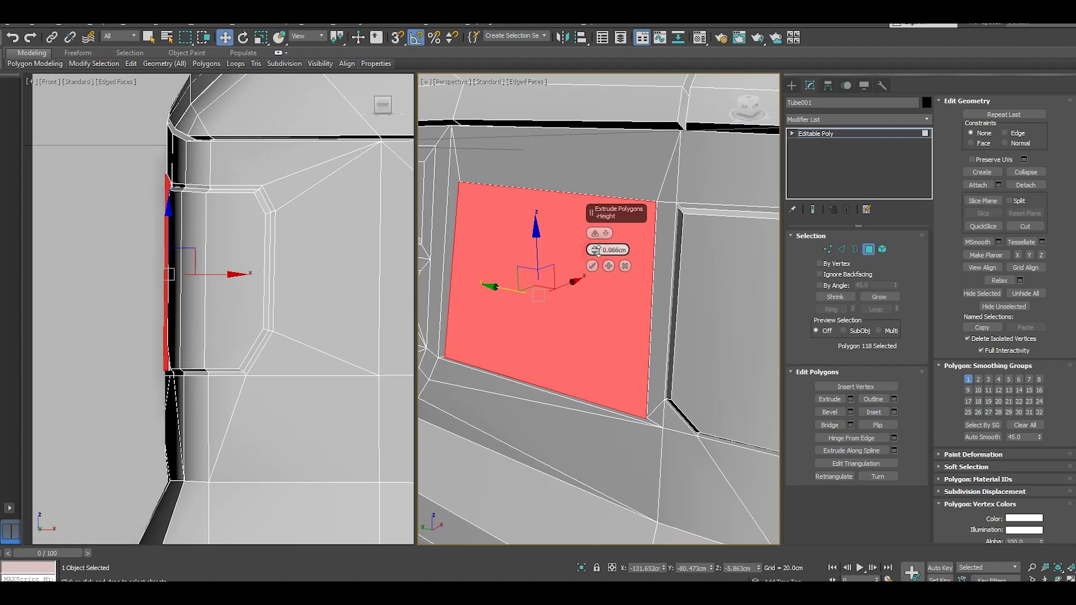
{"action": "left_click_drag", "start_coordinate": [601, 252], "coordinate": [600, 256]}
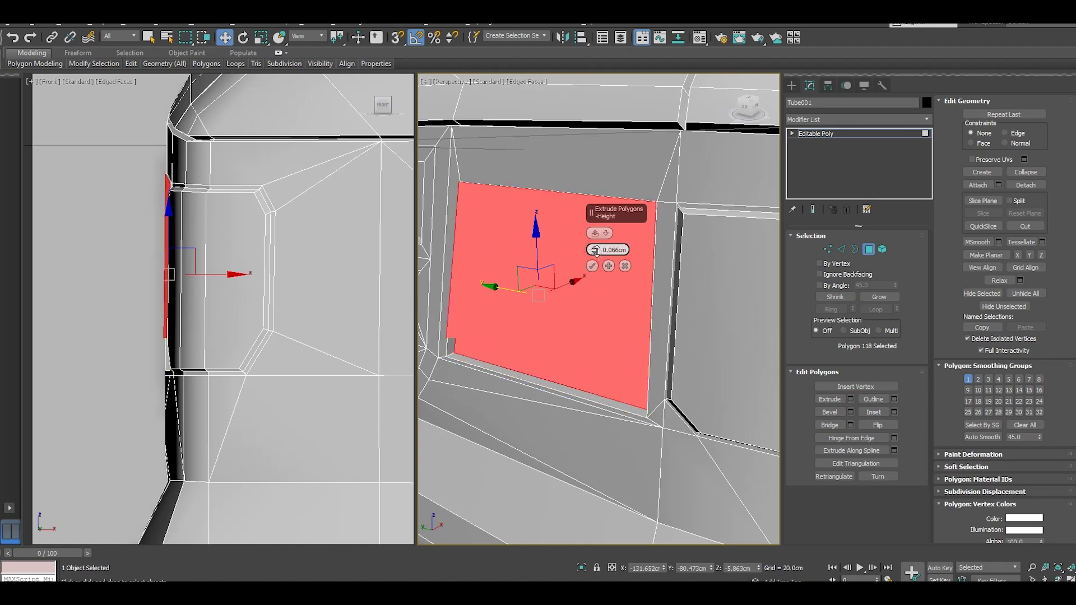
{"action": "left_click", "coordinate": [591, 266]}
{"action": "middle_click_drag", "start_coordinate": [585, 288], "coordinate": [574, 292], "text": "alt"}
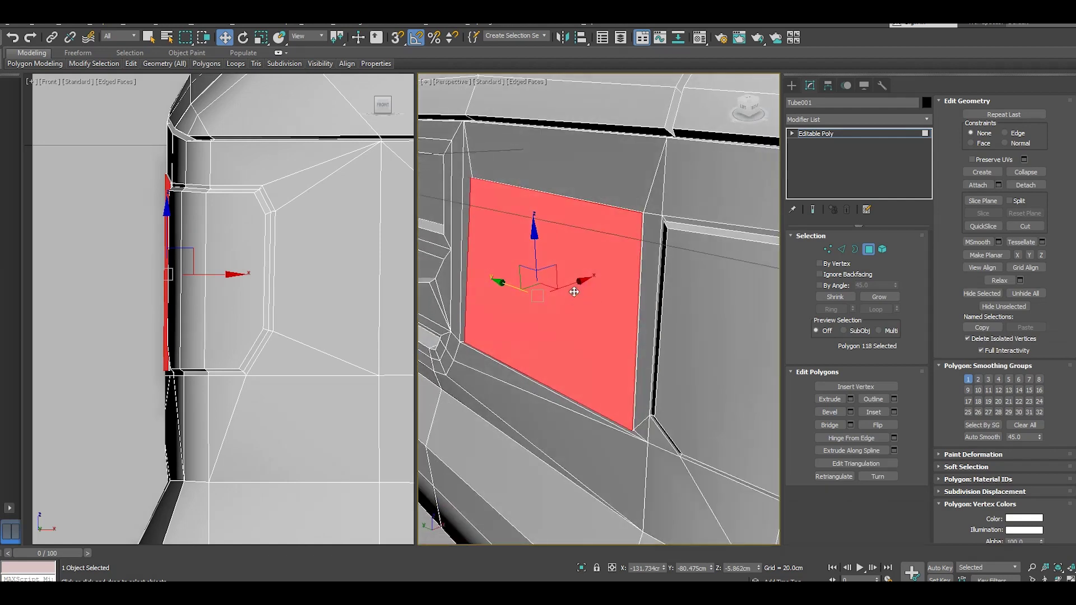
{"action": "left_click_drag", "start_coordinate": [570, 286], "coordinate": [578, 281]}
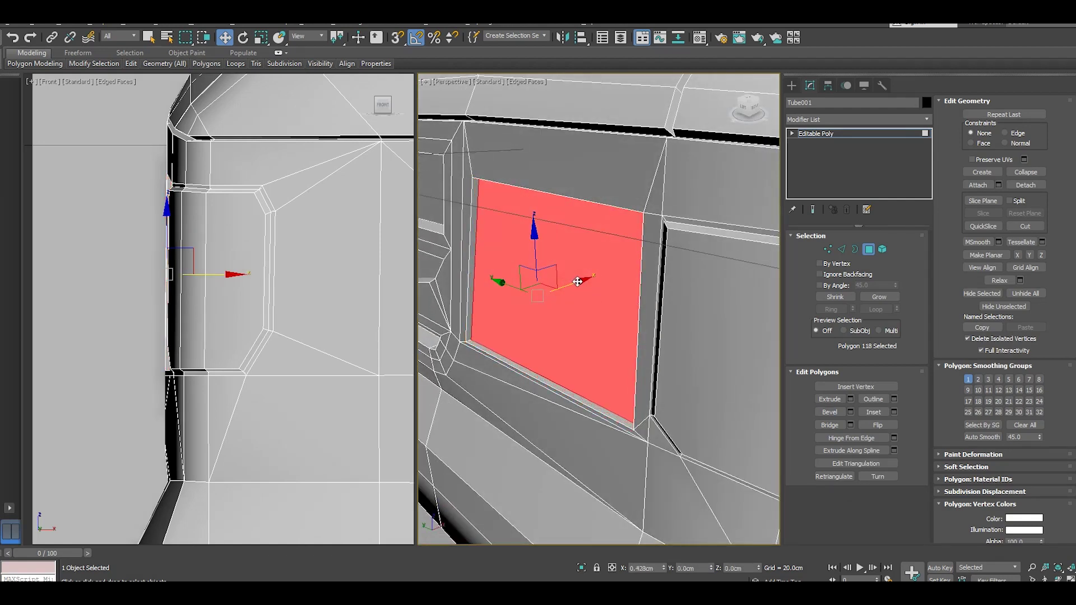
{"action": "left_click_drag", "start_coordinate": [578, 281], "coordinate": [579, 280]}
{"action": "left_click_drag", "start_coordinate": [578, 279], "coordinate": [576, 279]}
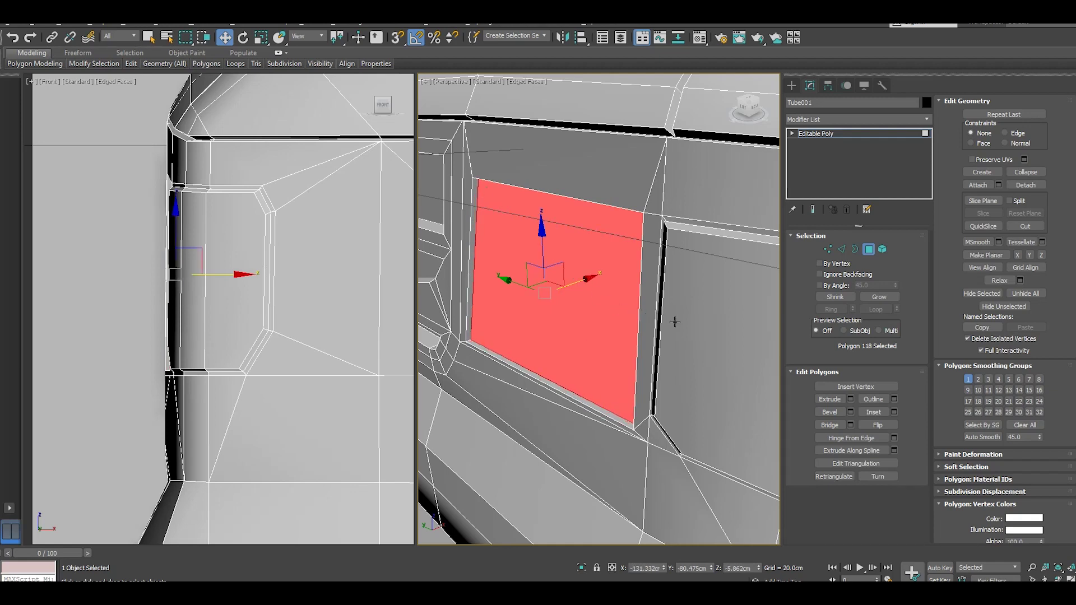
- Inset the recessed face 0.226cm, extrude it again, and slide it back along X
{"action": "left_click", "coordinate": [893, 413]}
{"action": "middle_click_drag", "start_coordinate": [620, 305], "coordinate": [608, 285], "text": "alt"}
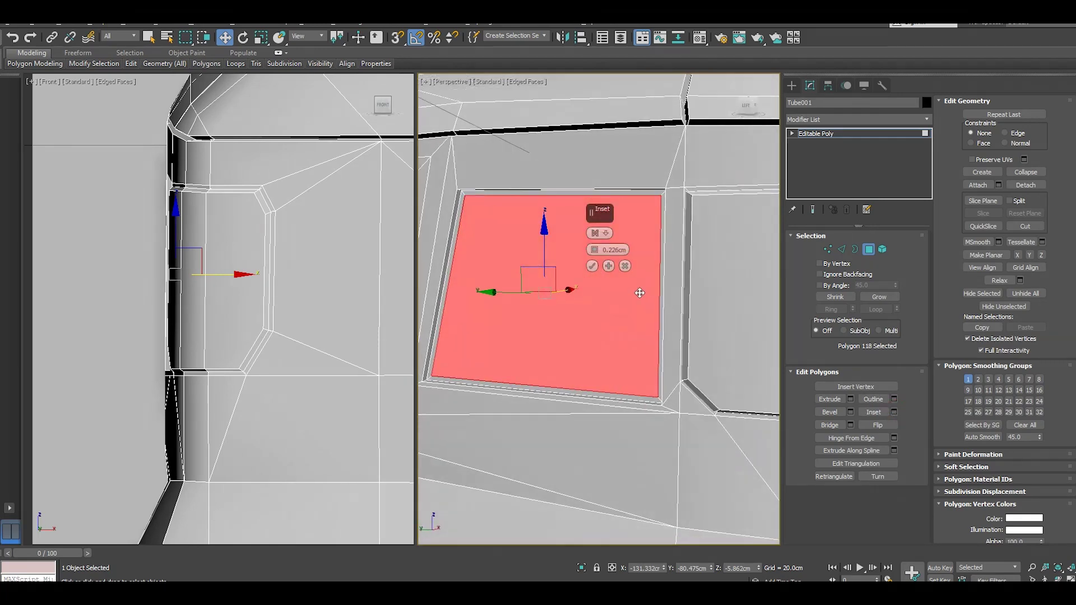
{"action": "left_click", "coordinate": [592, 266]}
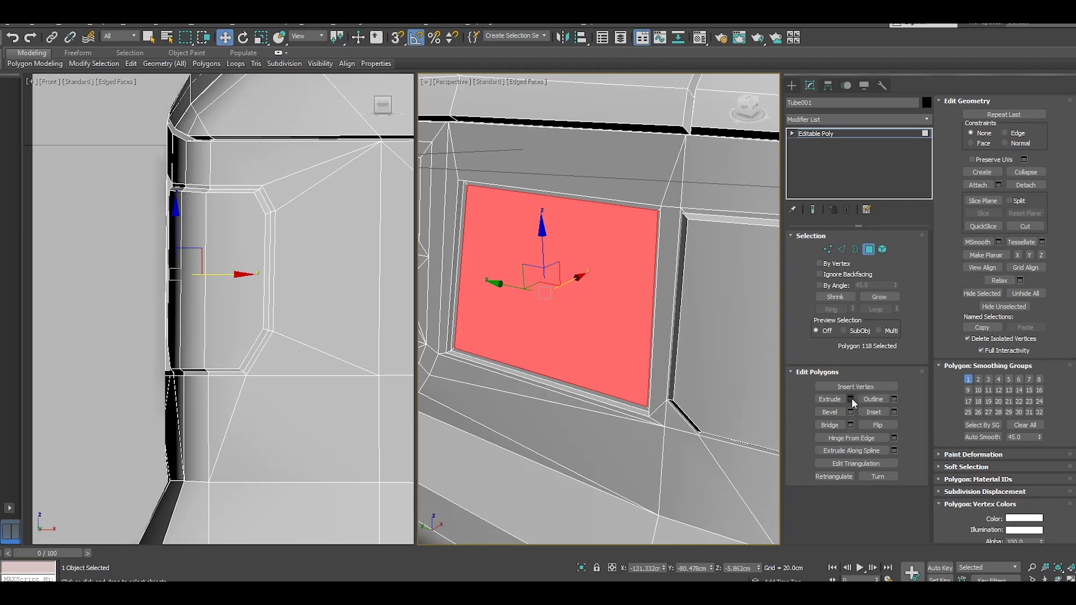
{"action": "left_click", "coordinate": [850, 399]}
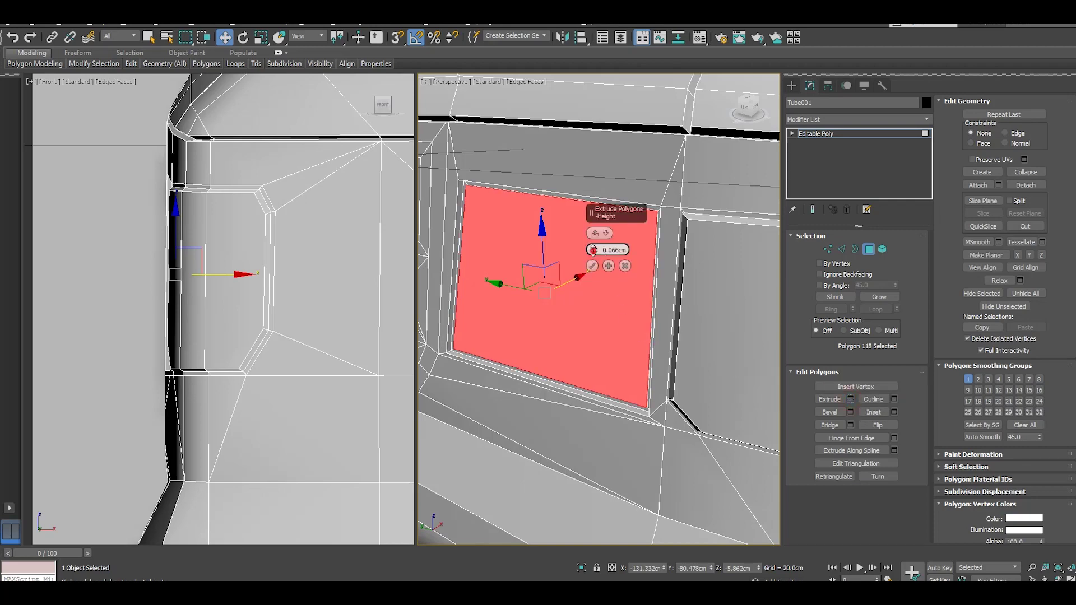
{"action": "left_click_drag", "start_coordinate": [592, 250], "coordinate": [592, 235]}
{"action": "left_click", "coordinate": [592, 266]}
{"action": "middle_click_drag", "start_coordinate": [594, 269], "coordinate": [557, 306], "text": "alt"}
{"action": "left_click_drag", "start_coordinate": [553, 301], "coordinate": [589, 296]}
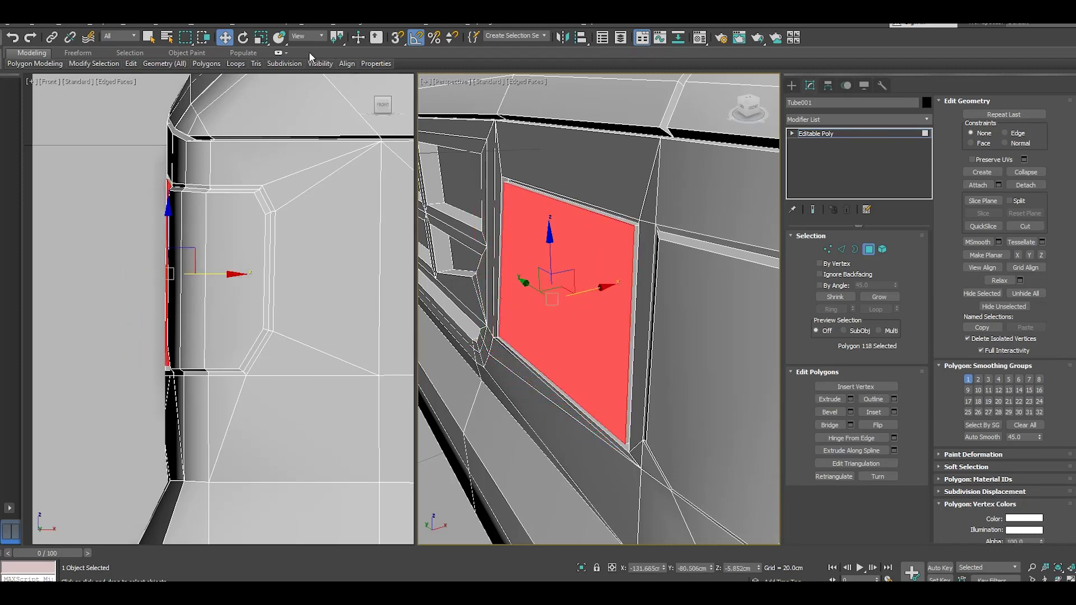
- Undo the scale attempts, restoring the window polygon to its original position
{"action": "left_click", "coordinate": [260, 37]}
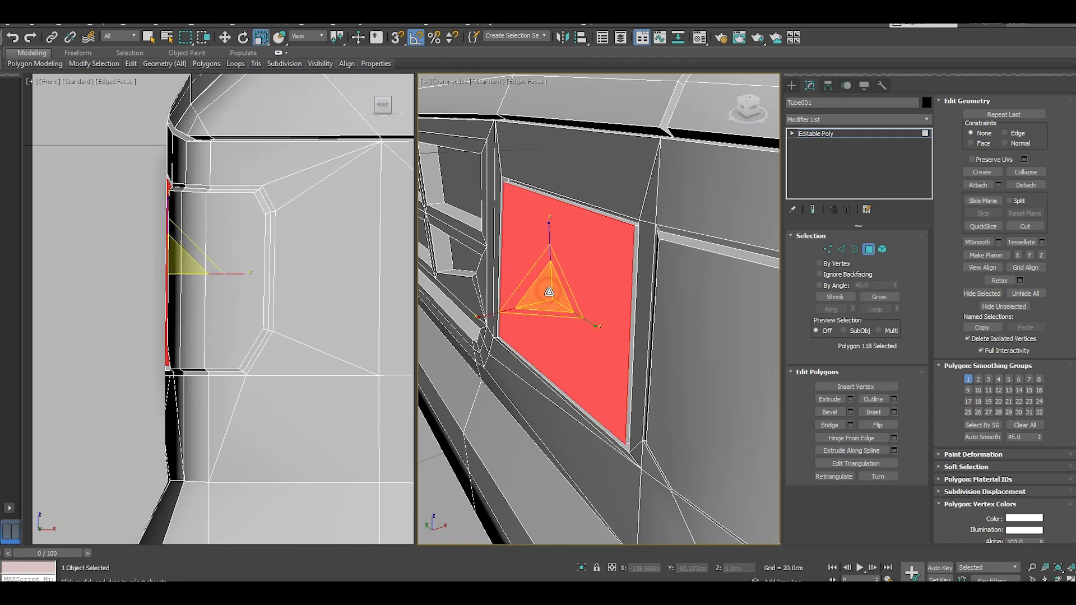
{"action": "middle_click_drag", "start_coordinate": [596, 305], "coordinate": [680, 281], "text": "alt"}
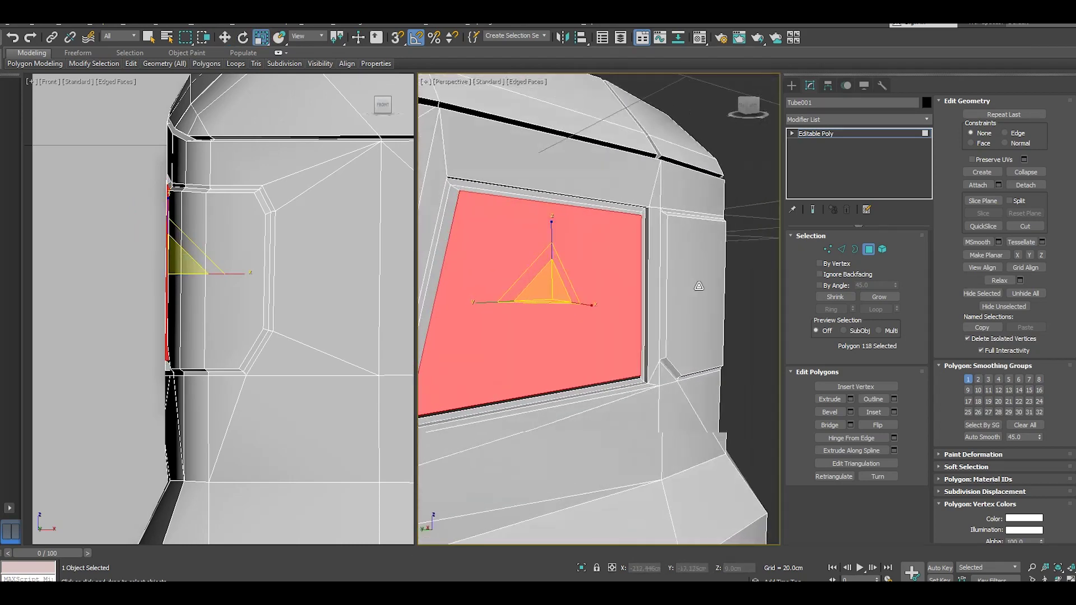
{"action": "left_click", "coordinate": [14, 38]}
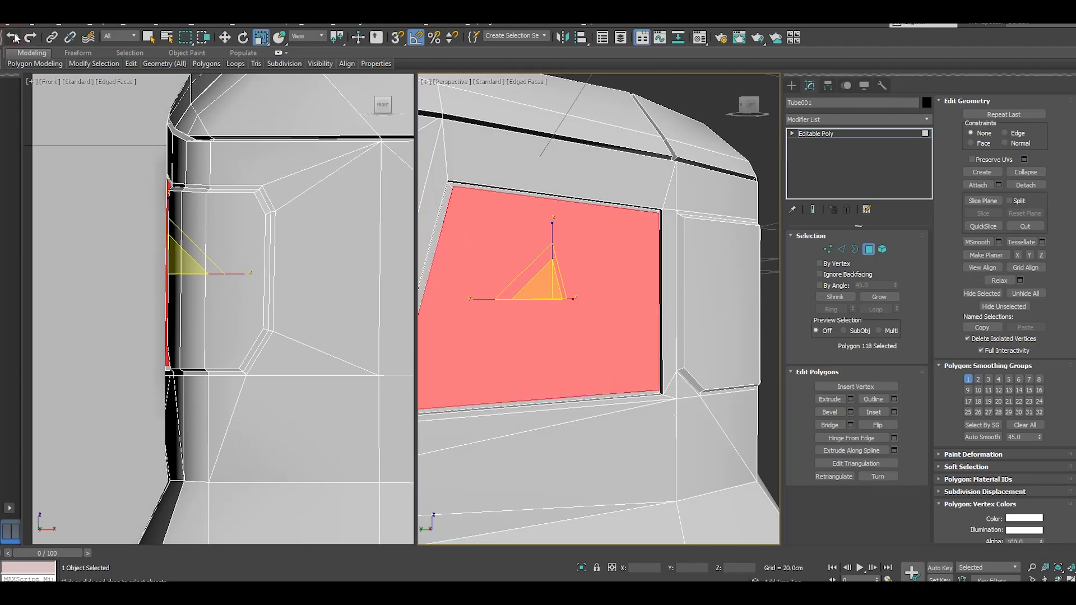
{"action": "middle_click_drag", "start_coordinate": [328, 174], "coordinate": [384, 220], "text": "alt"}
{"action": "scroll", "coordinate": [396, 221], "scroll_direction": "up", "scroll_amount": 3}
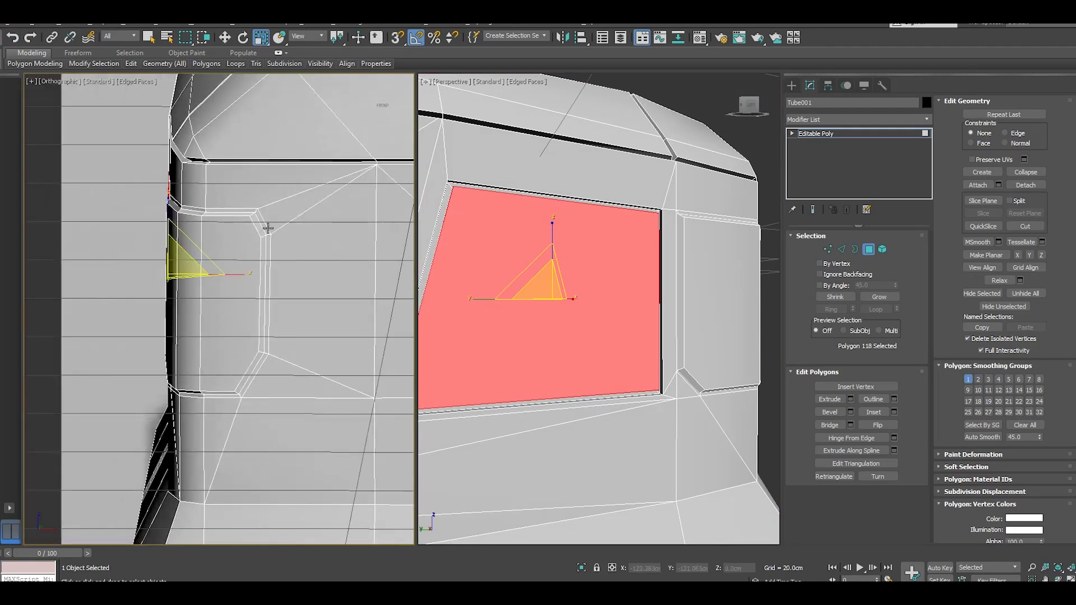
{"action": "key", "text": "f"}
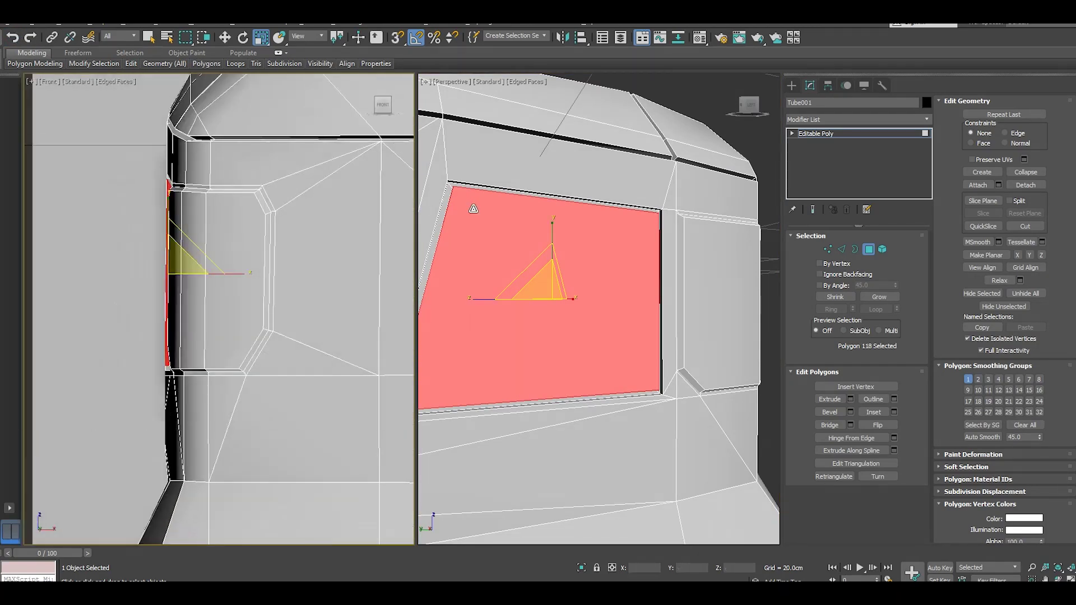
{"action": "middle_click_drag", "start_coordinate": [634, 246], "coordinate": [612, 257], "text": "alt"}
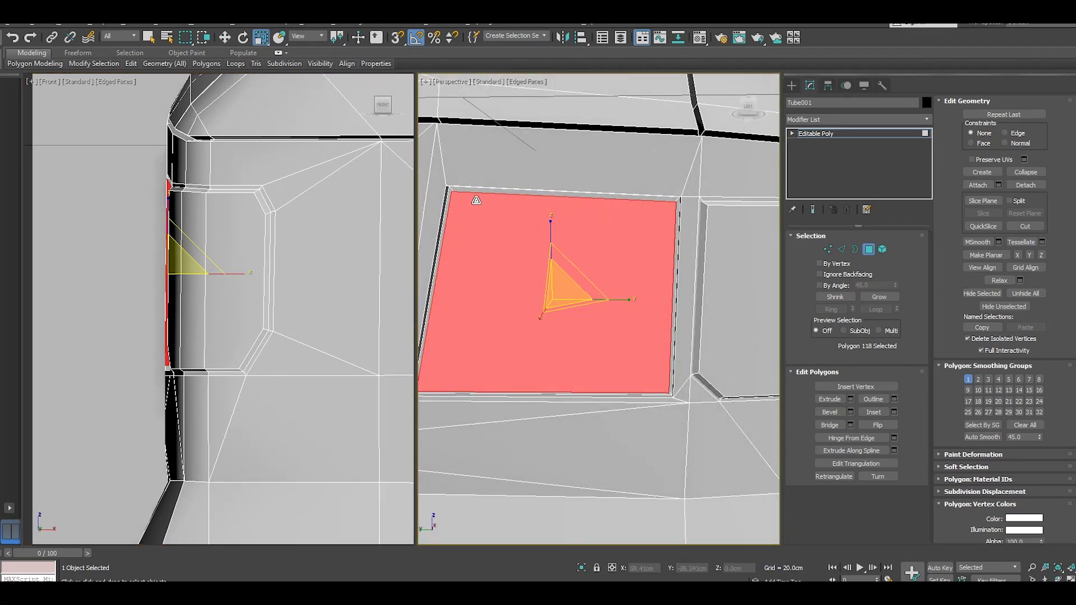
{"action": "scroll", "coordinate": [476, 200], "scroll_direction": "up", "scroll_amount": 5}
{"action": "left_click", "coordinate": [12, 38]}
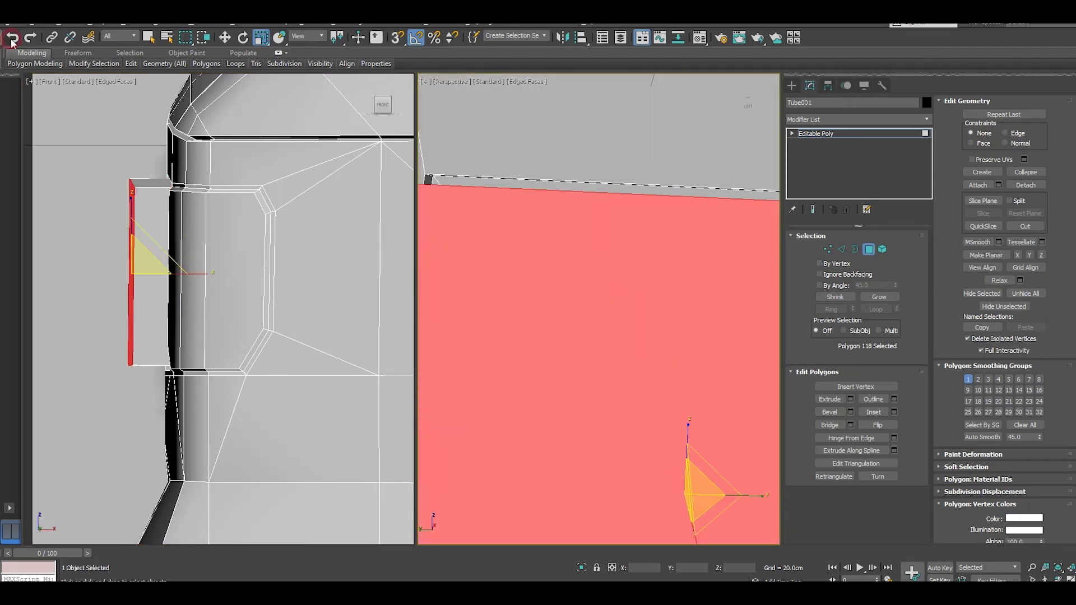
{"action": "left_click", "coordinate": [12, 38]}
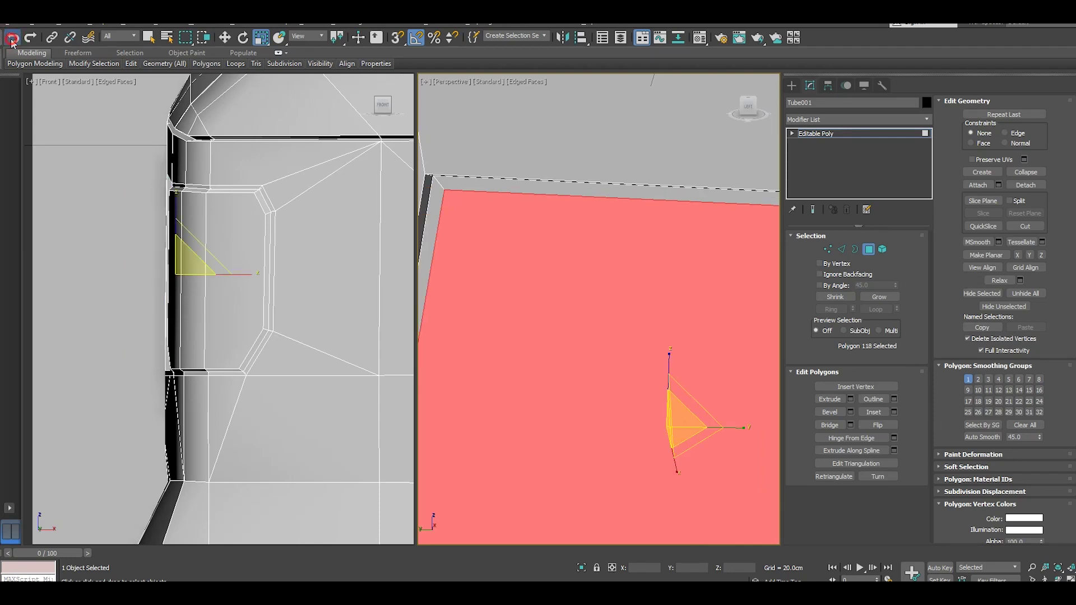
{"action": "left_click", "coordinate": [11, 38]}
{"action": "scroll", "coordinate": [538, 259], "scroll_direction": "down", "scroll_amount": 3}
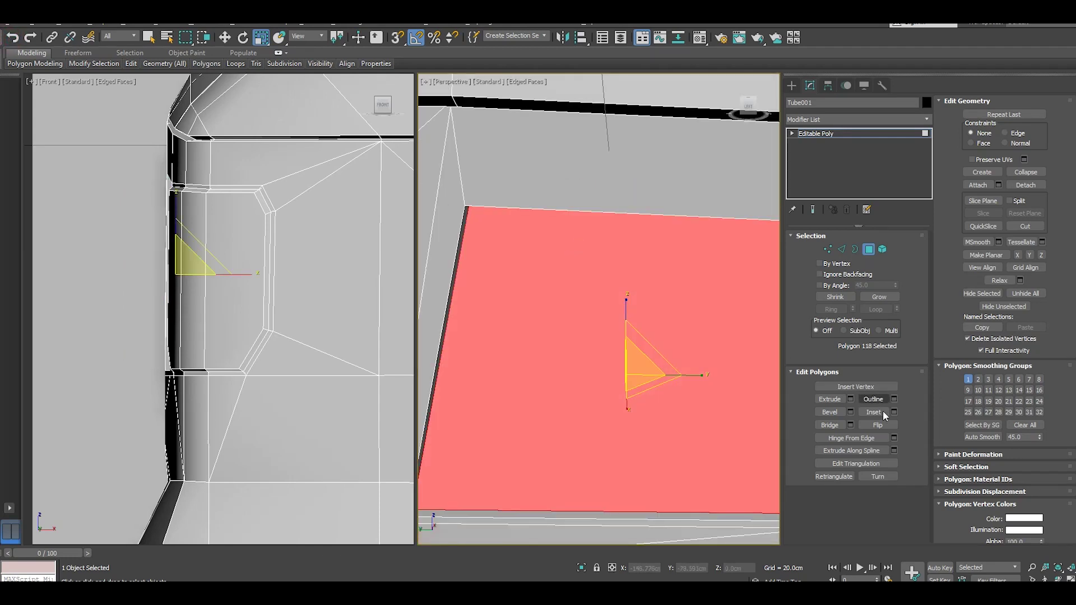
- Re-extrude the window polygon 0.066cm and push it back along X toward the wall
{"action": "left_click", "coordinate": [868, 415]}
{"action": "middle_click_drag", "start_coordinate": [649, 330], "coordinate": [606, 315], "text": "alt"}
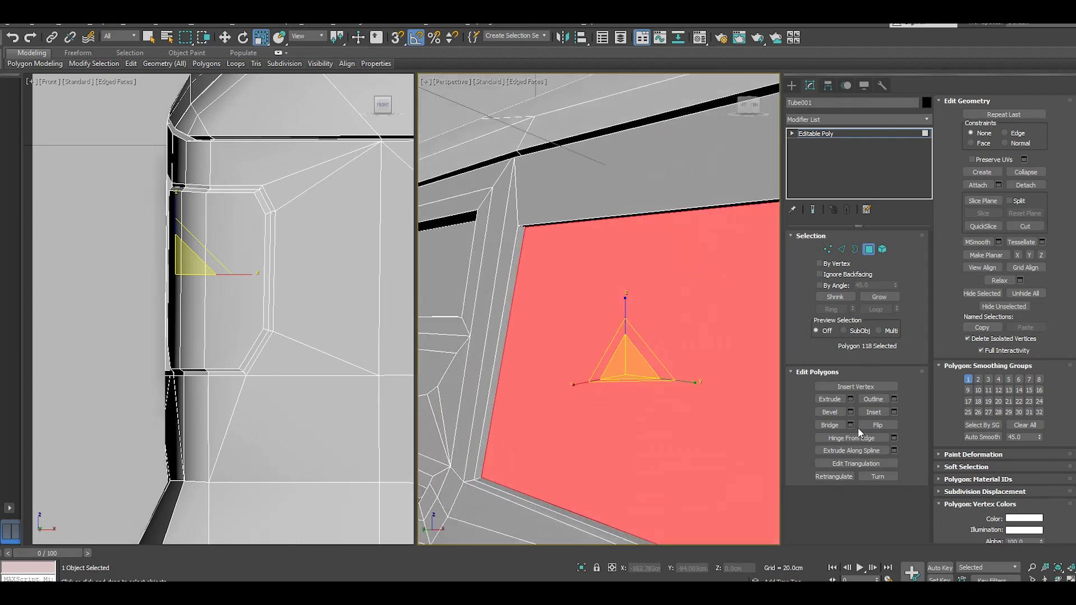
{"action": "left_click", "coordinate": [850, 399]}
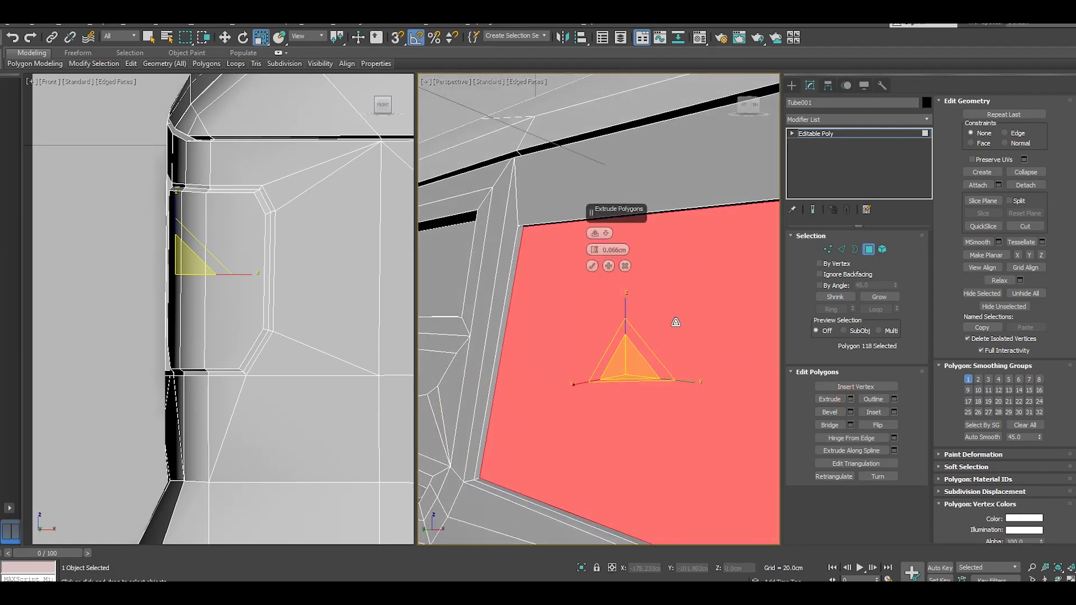
{"action": "left_click_drag", "start_coordinate": [595, 255], "coordinate": [595, 241]}
{"action": "left_click", "coordinate": [591, 266]}
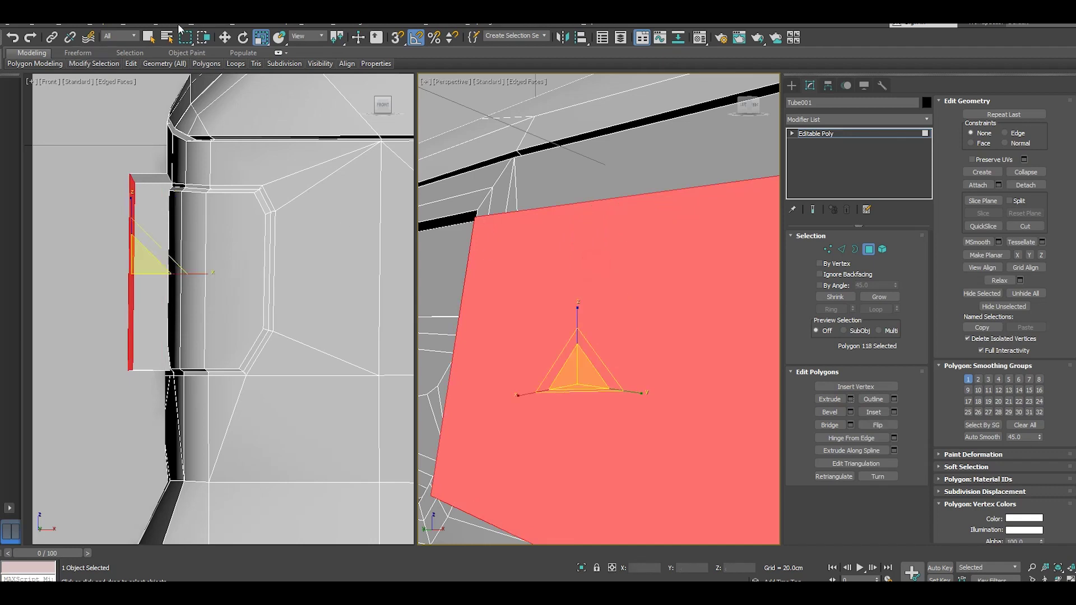
{"action": "left_click", "coordinate": [224, 37]}
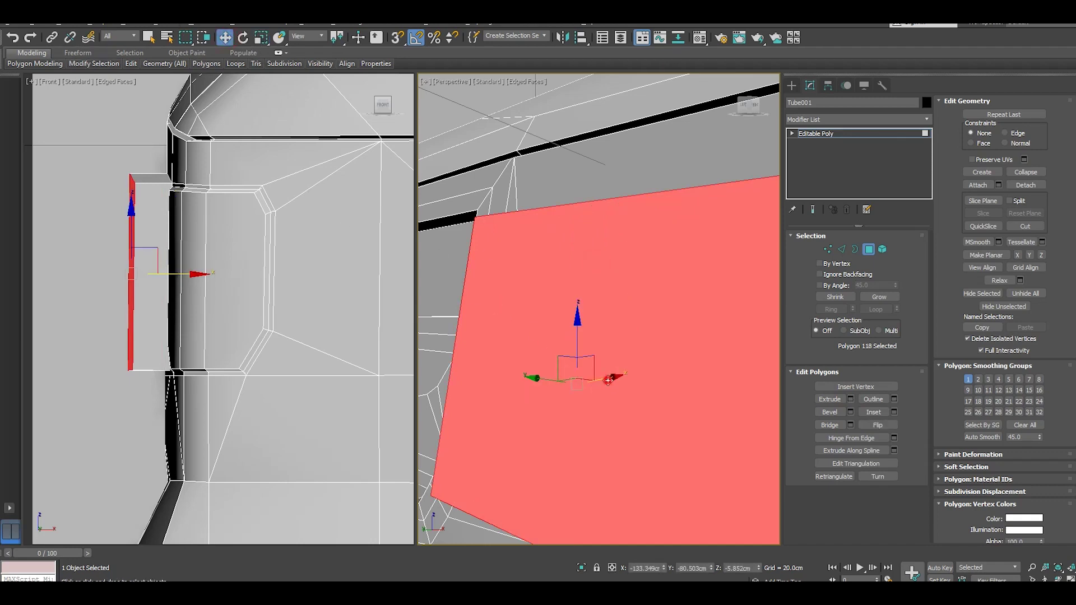
{"action": "mouse_move", "coordinate": [608, 381]}
{"action": "left_mouse_down"}
{"action": "mouse_move", "coordinate": [647, 383]}
{"action": "mouse_move", "coordinate": [617, 372]}
{"action": "left_mouse_up"}
{"action": "left_click", "coordinate": [261, 37]}
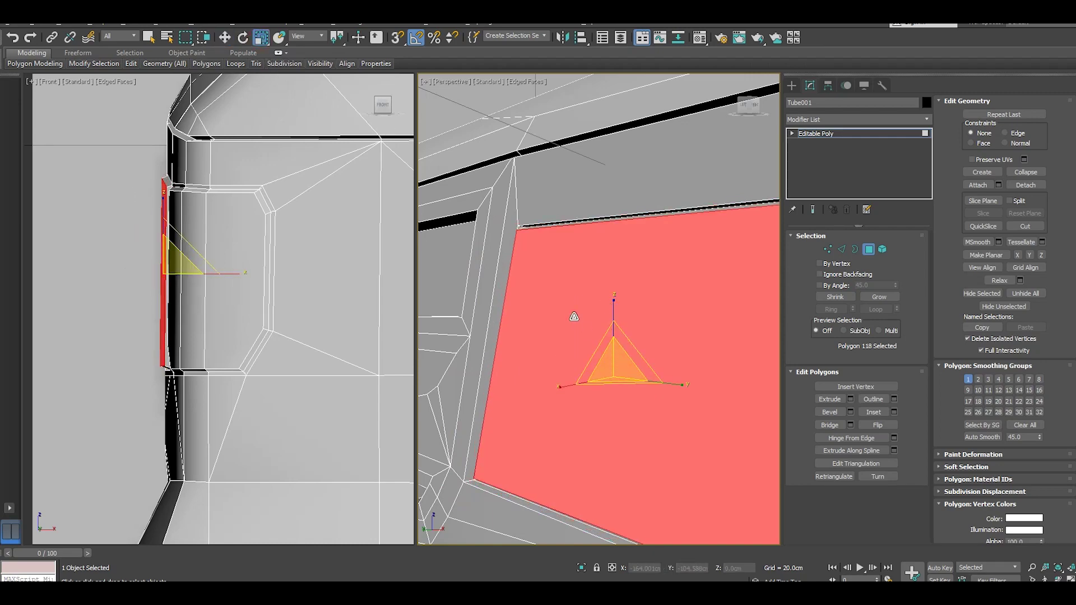
{"action": "mouse_move", "coordinate": [573, 316]}
{"action": "middle_mouse_down", "text": "alt"}
{"action": "mouse_move", "coordinate": [493, 295]}
{"action": "mouse_move", "coordinate": [632, 305]}
{"action": "middle_mouse_up", "text": "alt"}
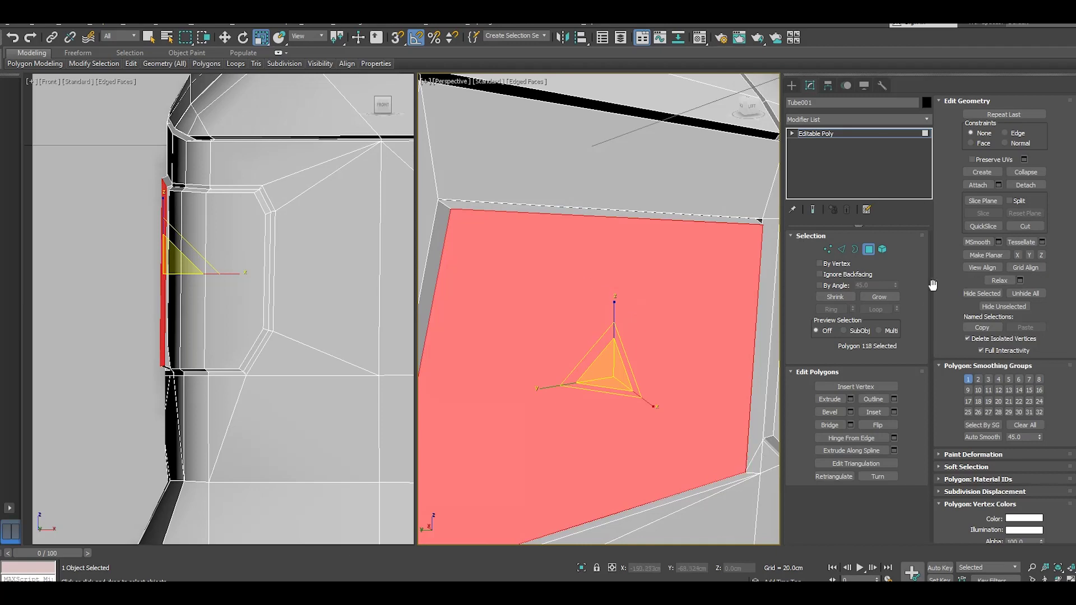
- Chamfer the window's four border edges 0.16cm with 1 segment, then return to object level
{"action": "key", "text": "2"}
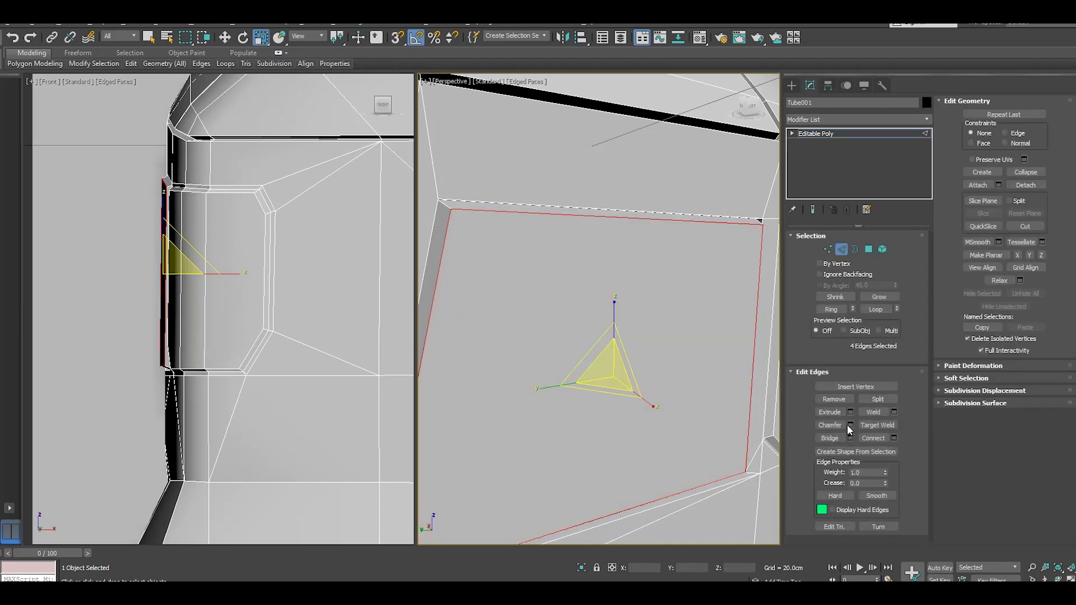
{"action": "left_click", "coordinate": [850, 425]}
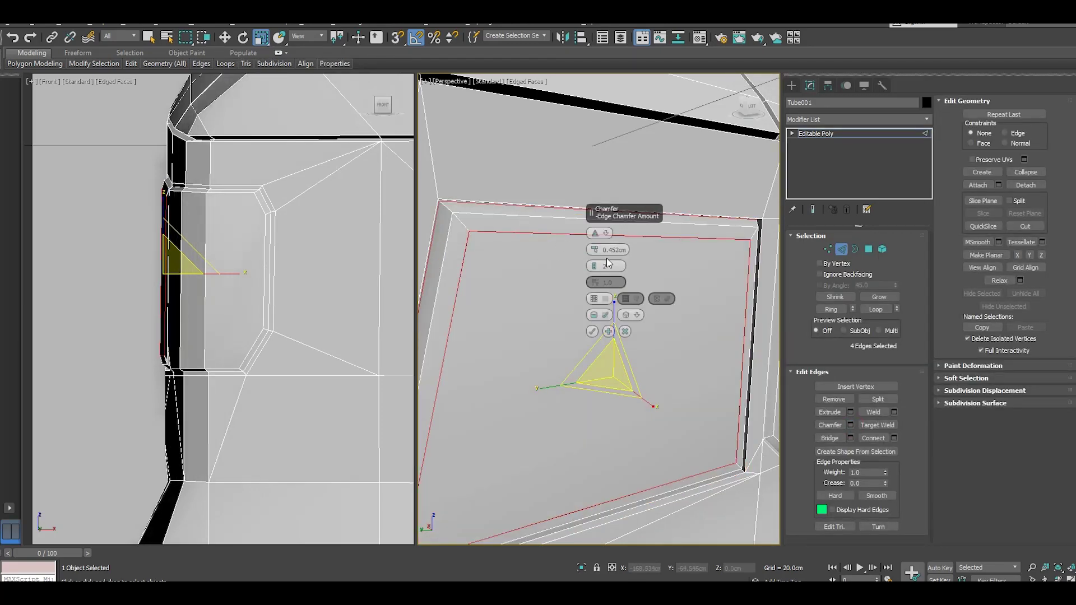
{"action": "left_click", "coordinate": [594, 268]}
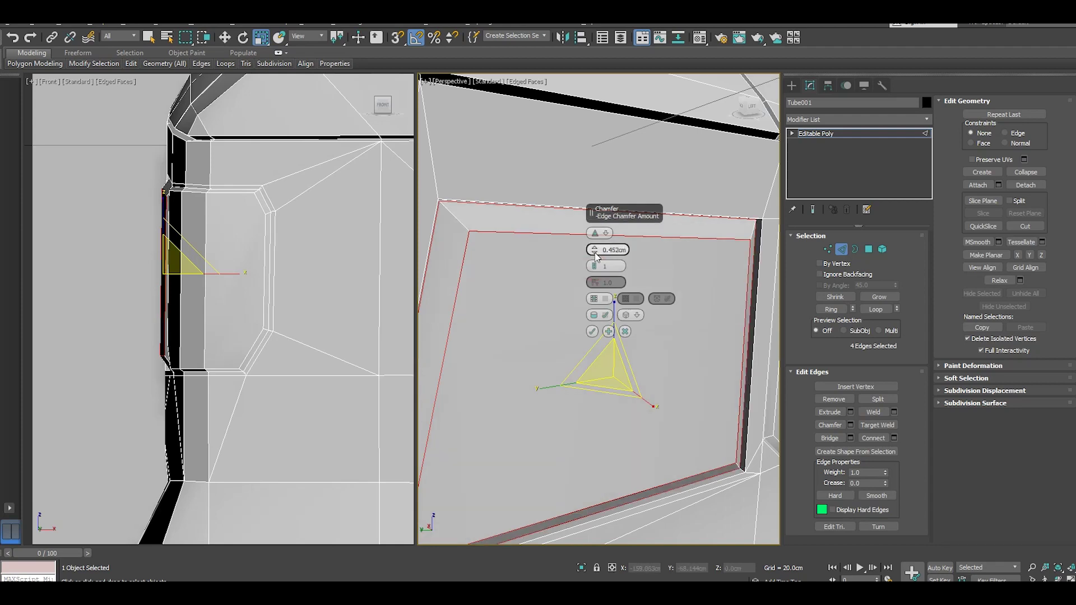
{"action": "right_click", "coordinate": [594, 252]}
{"action": "left_click_drag", "start_coordinate": [595, 252], "coordinate": [595, 250]}
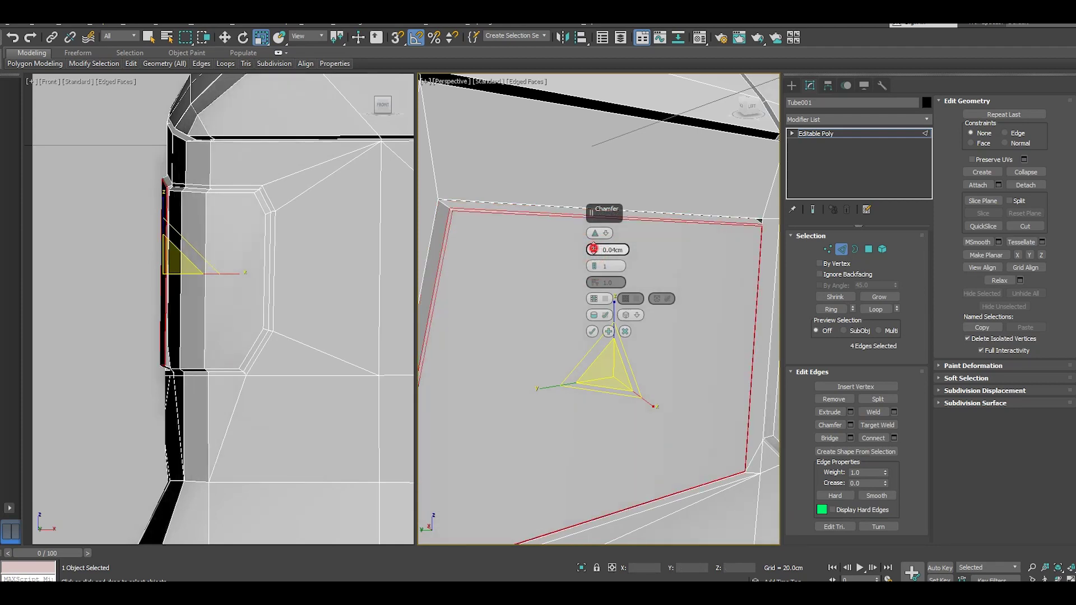
{"action": "scroll", "coordinate": [527, 227], "scroll_direction": "down", "scroll_amount": 3}
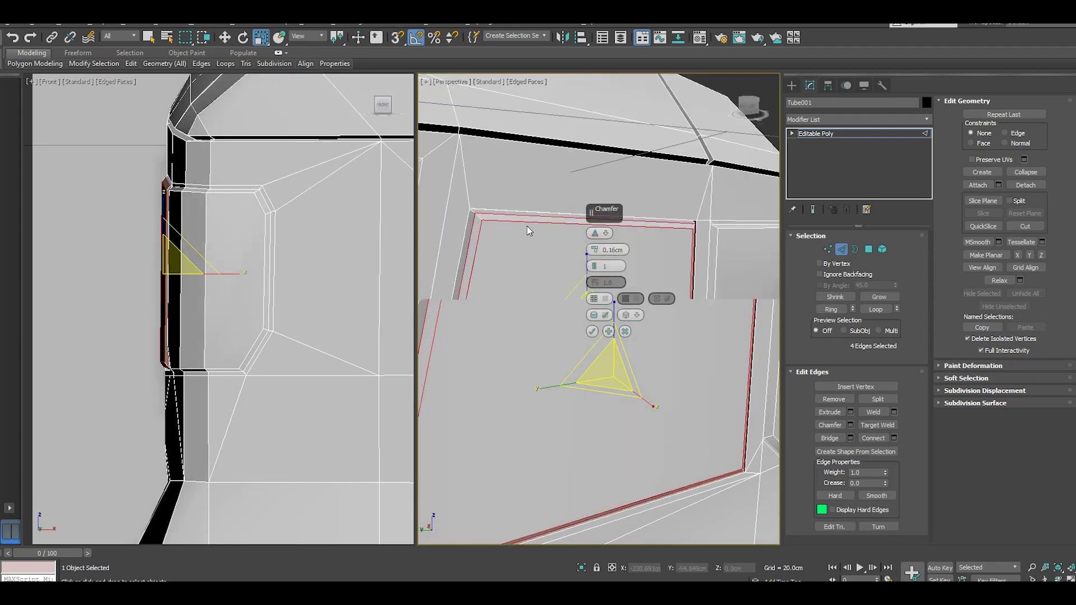
{"action": "mouse_move", "coordinate": [526, 226]}
{"action": "middle_mouse_down", "text": "alt"}
{"action": "mouse_move", "coordinate": [466, 257]}
{"action": "mouse_move", "coordinate": [446, 252]}
{"action": "middle_mouse_up", "text": "alt"}
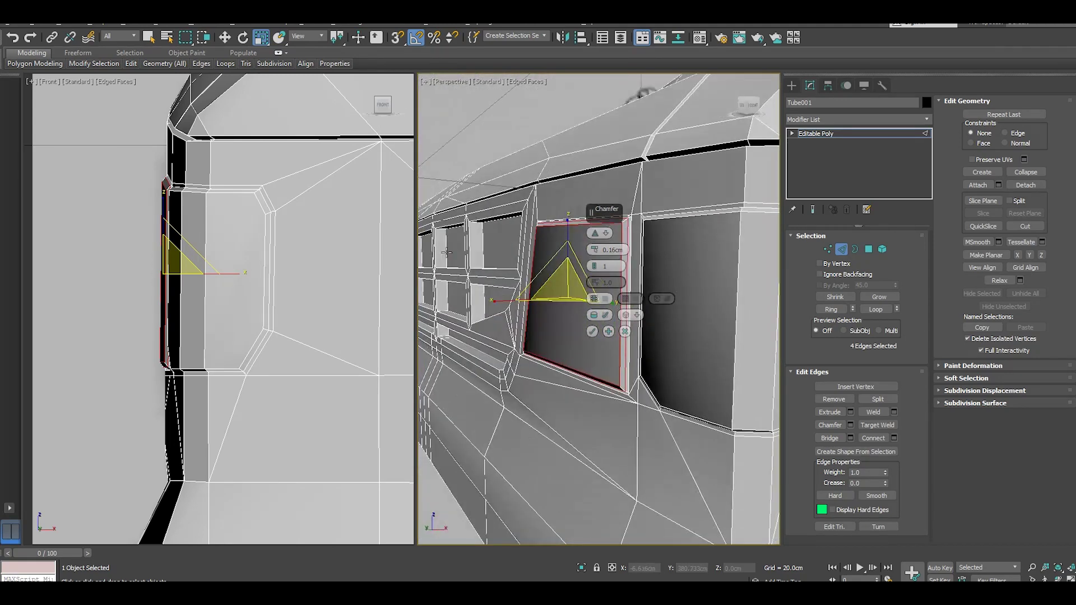
{"action": "left_click", "coordinate": [592, 332]}
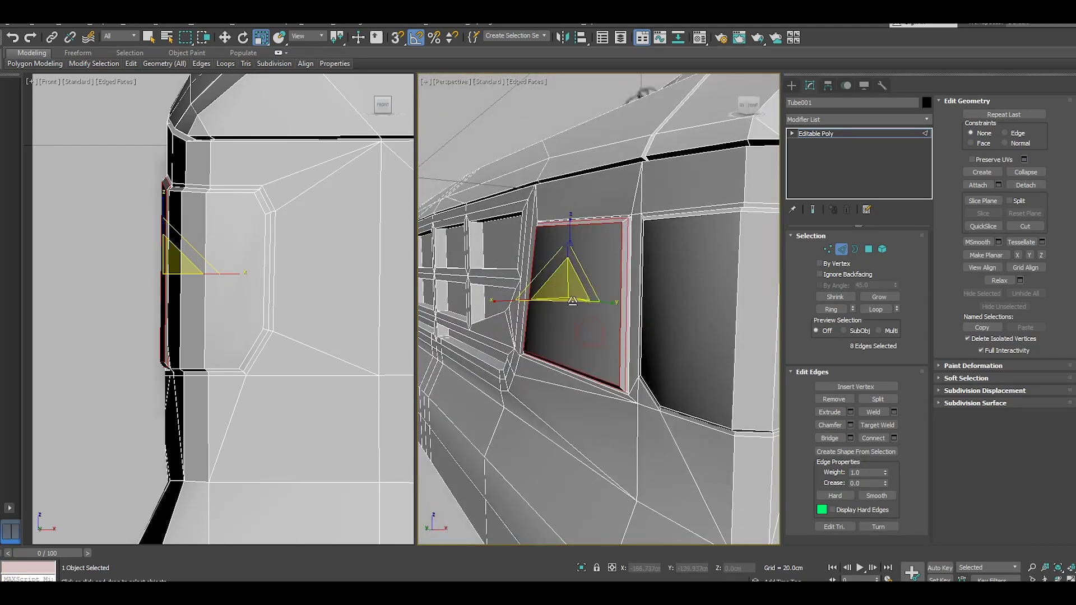
{"action": "middle_click_drag", "start_coordinate": [592, 332], "coordinate": [554, 286], "text": "alt"}
{"action": "scroll", "coordinate": [554, 287], "scroll_direction": "down", "scroll_amount": 2}
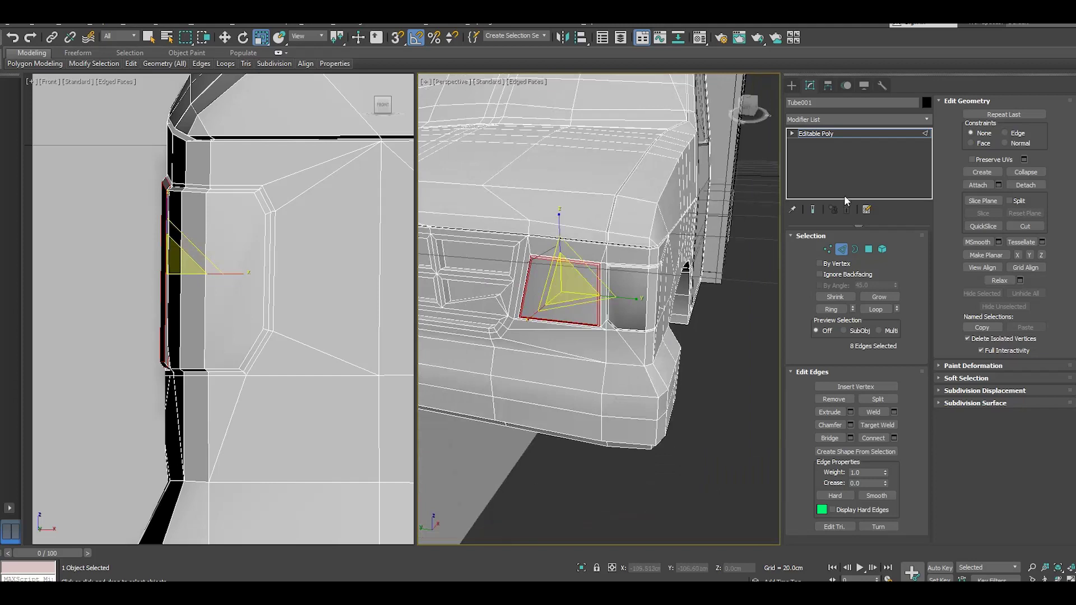
{"action": "left_click", "coordinate": [812, 133]}
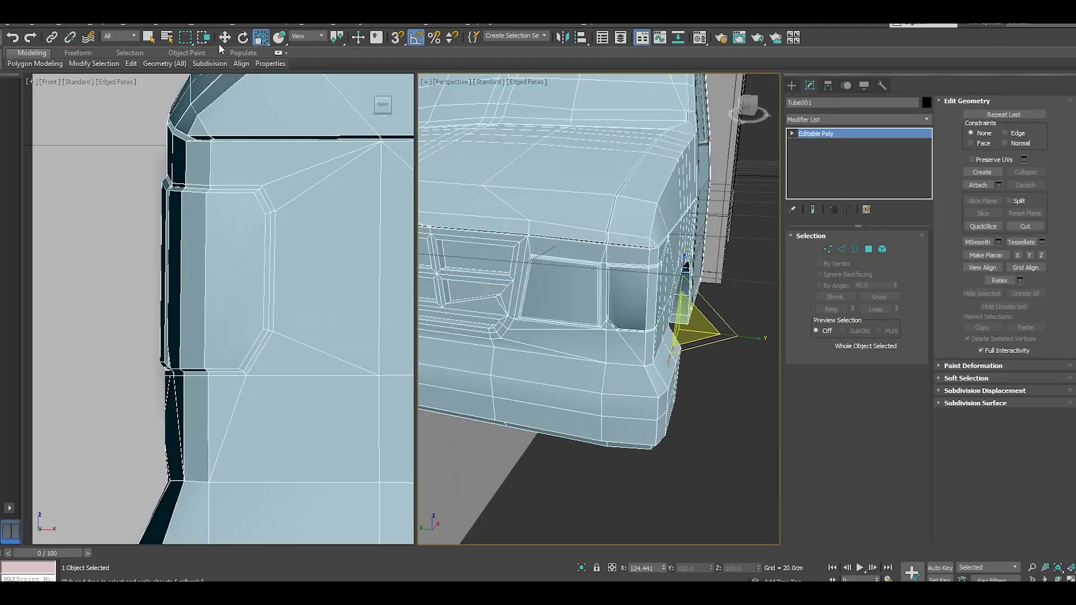
- Select the door seam edge loop and extrude it with a reduced height
{"action": "left_click", "coordinate": [219, 43]}
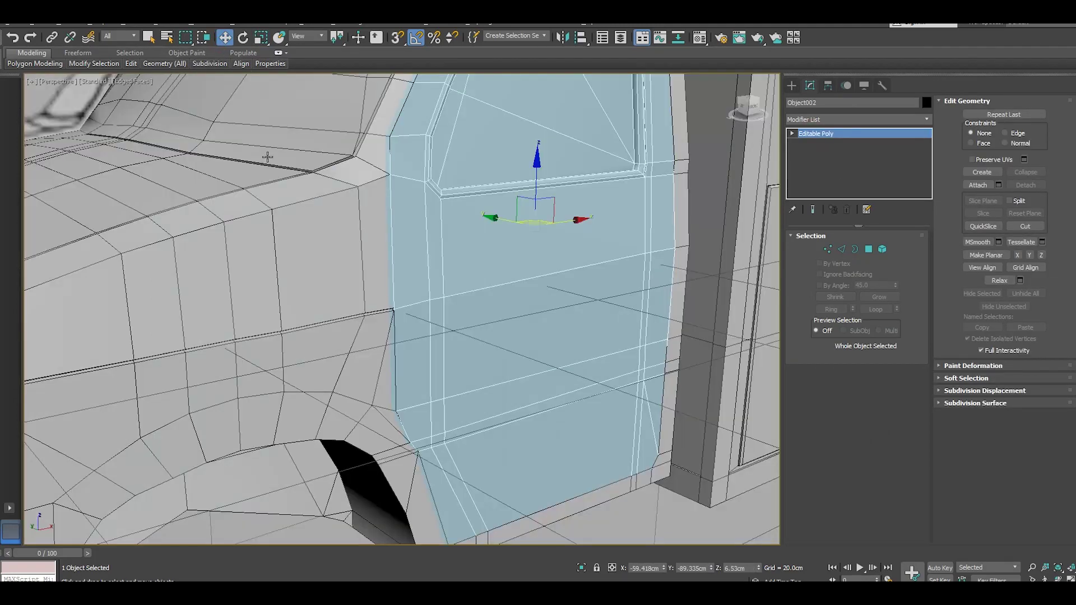
{"action": "left_click", "coordinate": [842, 250]}
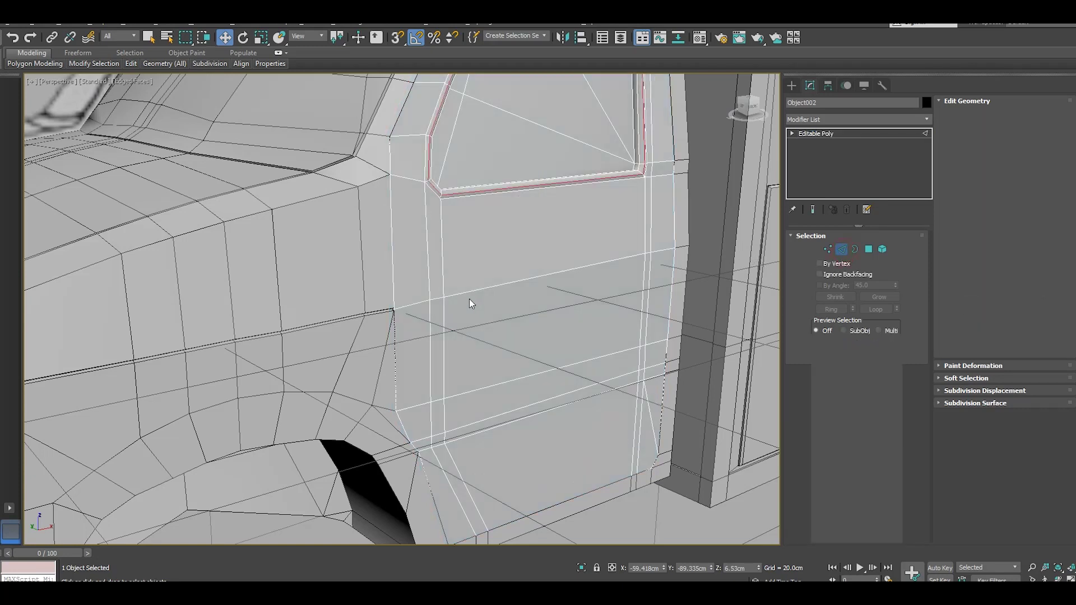
{"action": "double_click", "coordinate": [457, 297]}
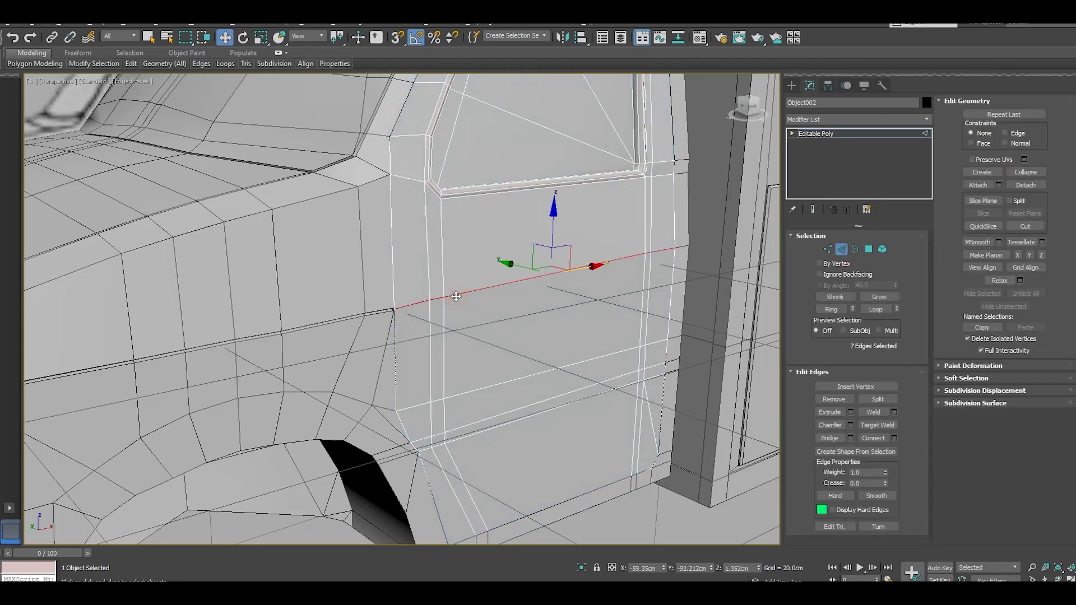
{"action": "left_click", "coordinate": [852, 412]}
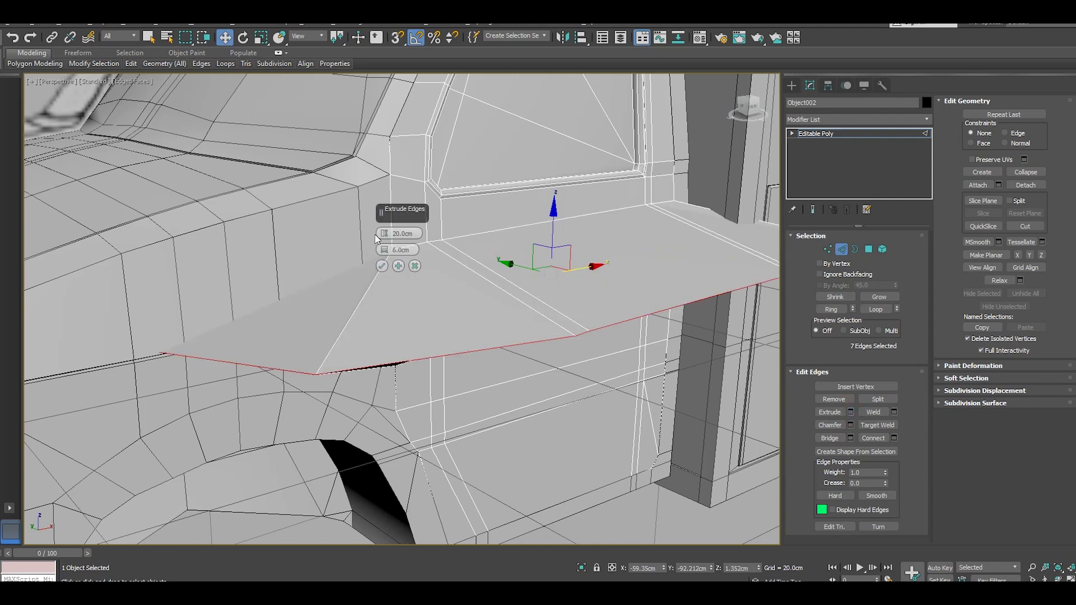
{"action": "left_click_drag", "start_coordinate": [384, 233], "coordinate": [400, 281]}
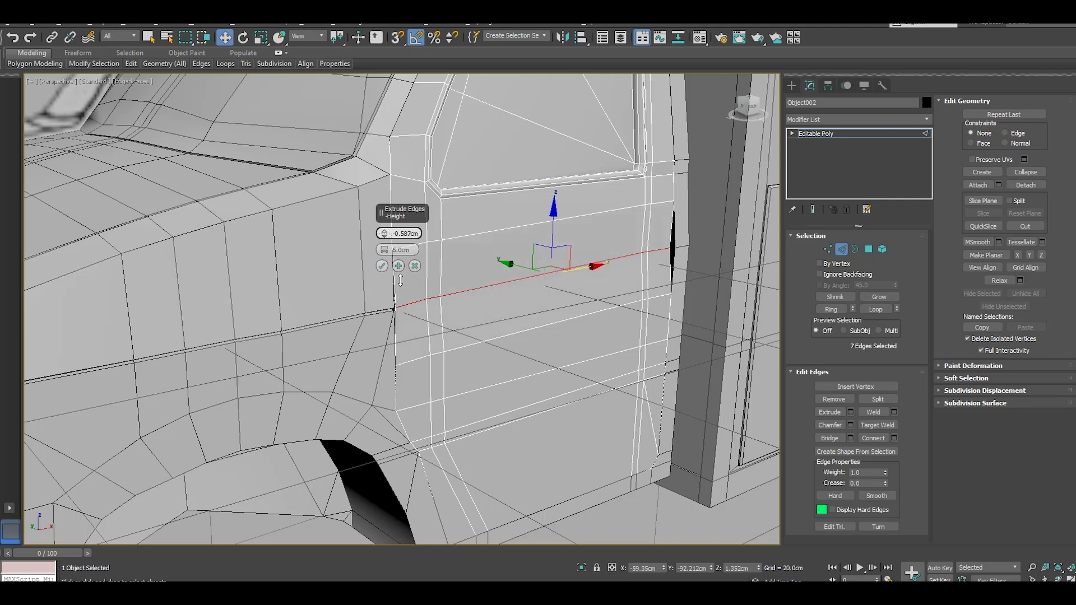
{"action": "left_click_drag", "start_coordinate": [384, 250], "coordinate": [397, 266]}
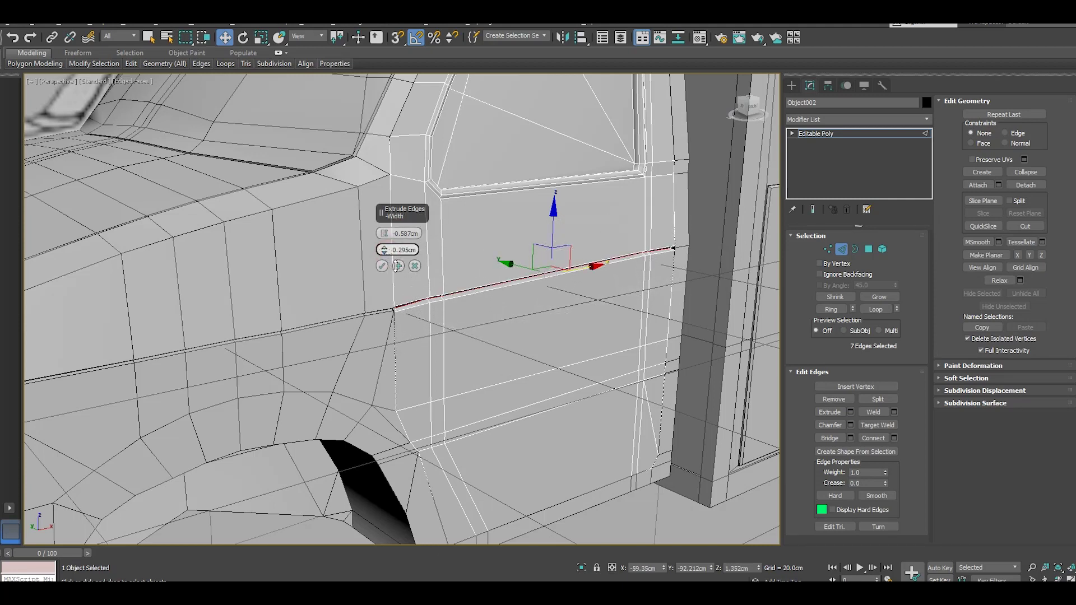
- Narrow the seam groove width to about 0.135cm, confirm, and return to Editable Poly level
{"action": "mouse_move", "coordinate": [606, 300]}
{"action": "middle_mouse_down", "text": "alt"}
{"action": "mouse_move", "coordinate": [533, 291]}
{"action": "mouse_move", "coordinate": [576, 308]}
{"action": "mouse_move", "coordinate": [607, 298]}
{"action": "mouse_move", "coordinate": [574, 290]}
{"action": "middle_mouse_up", "text": "alt"}
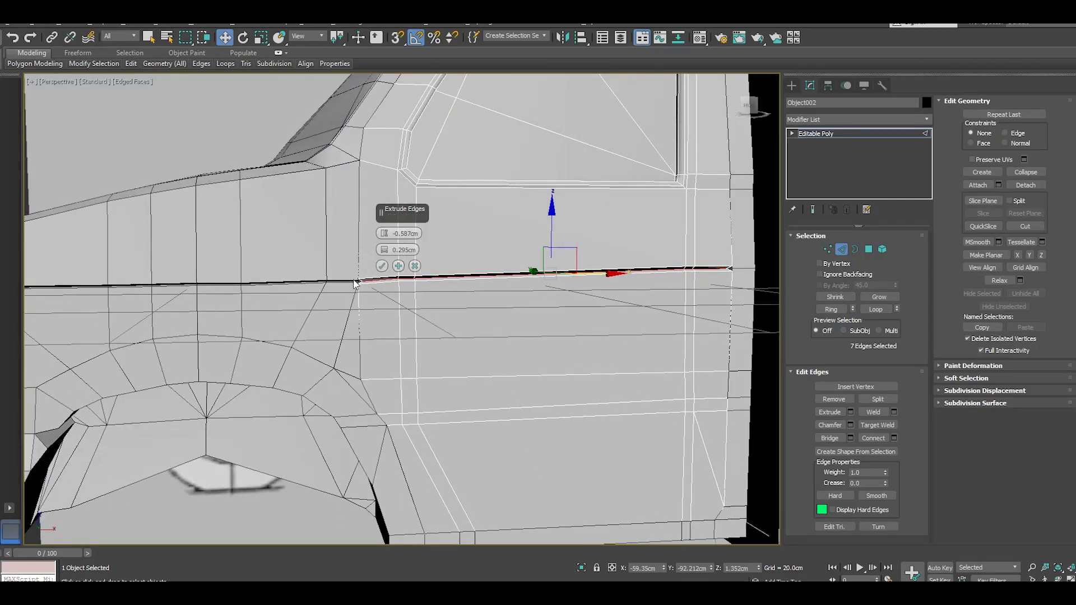
{"action": "scroll", "coordinate": [354, 283], "scroll_direction": "up", "scroll_amount": 5}
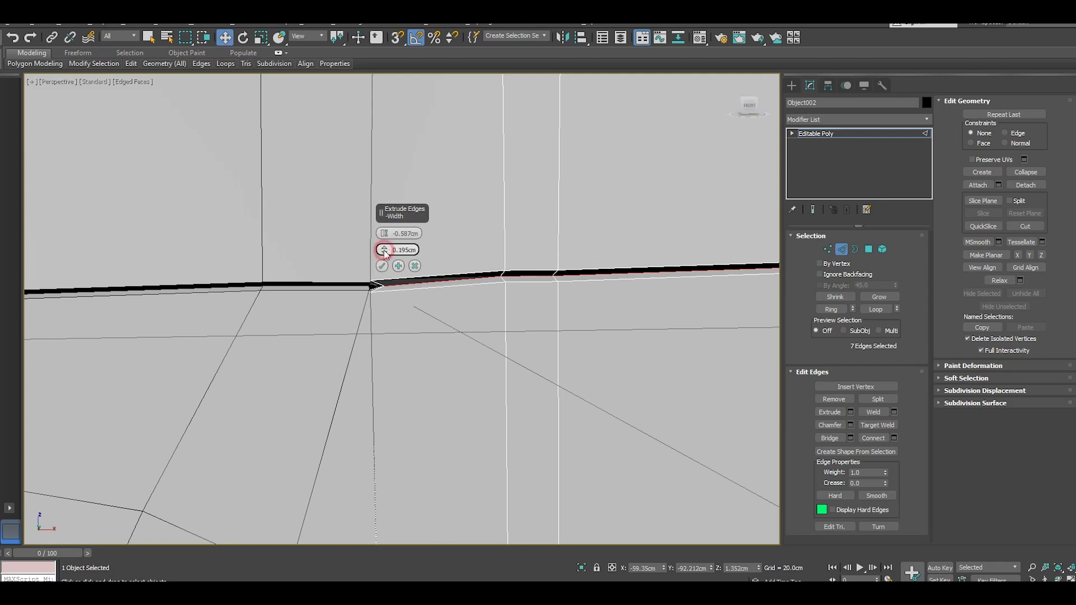
{"action": "left_click_drag", "start_coordinate": [384, 249], "coordinate": [386, 254]}
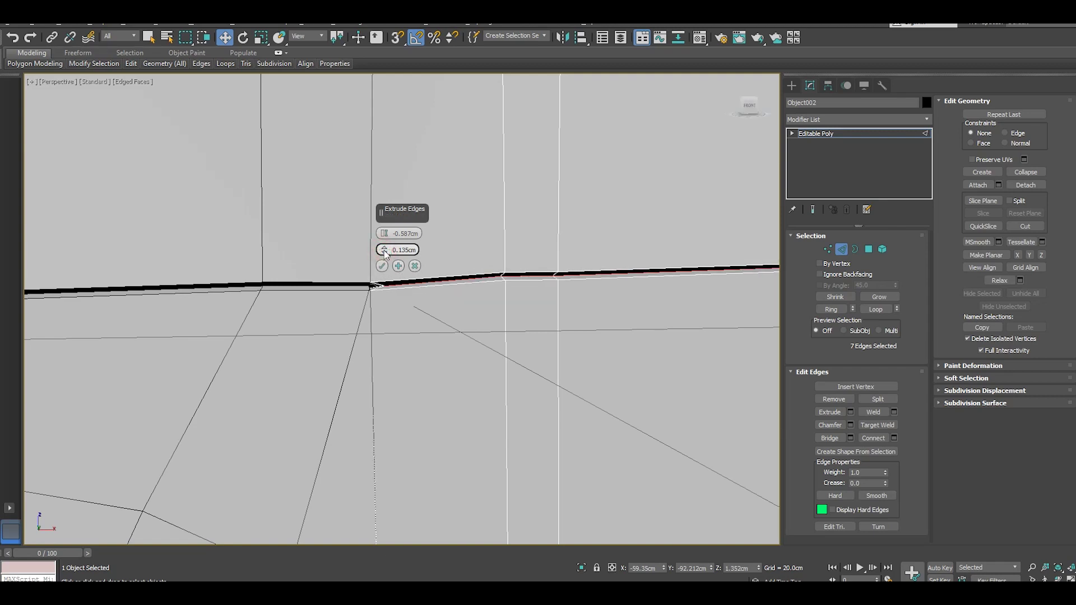
{"action": "left_click", "coordinate": [379, 267]}
{"action": "key", "text": "z"}
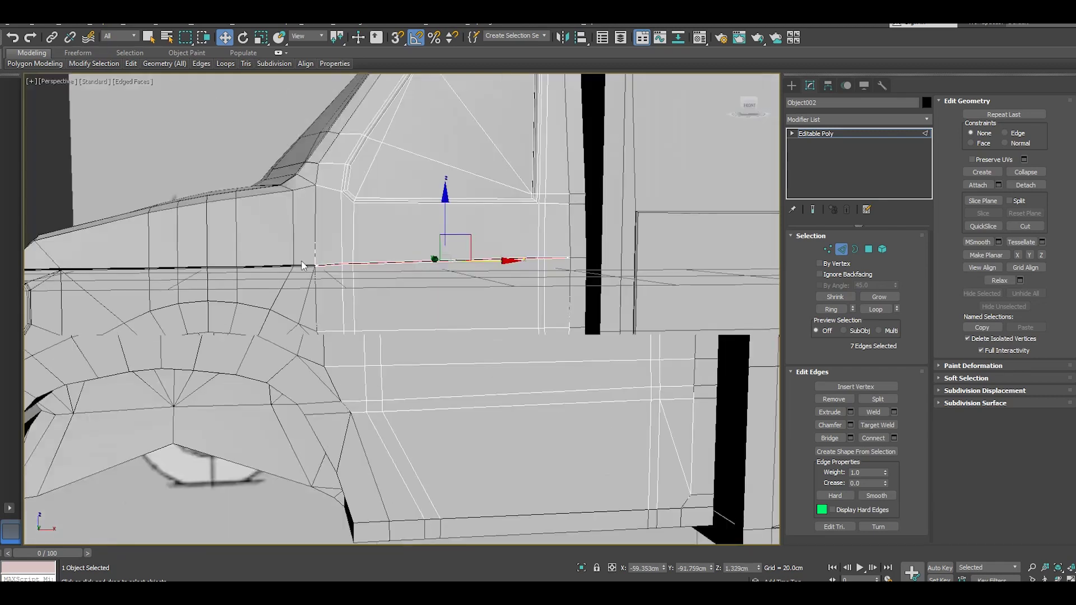
{"action": "mouse_move", "coordinate": [437, 280]}
{"action": "middle_mouse_down", "text": "alt"}
{"action": "mouse_move", "coordinate": [463, 300]}
{"action": "mouse_move", "coordinate": [542, 293]}
{"action": "middle_mouse_up", "text": "alt"}
{"action": "scroll", "coordinate": [483, 319], "scroll_direction": "up", "scroll_amount": 2}
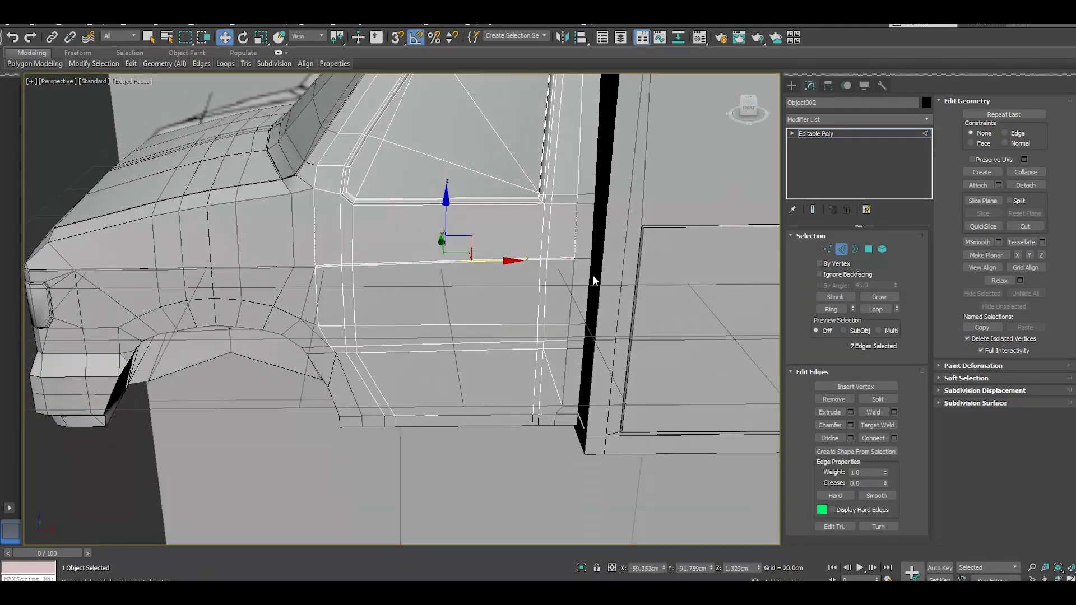
{"action": "left_click", "coordinate": [817, 138]}
- Attach the door piece to the cab mesh
{"action": "scroll", "coordinate": [442, 325], "scroll_direction": "down", "scroll_amount": 5}
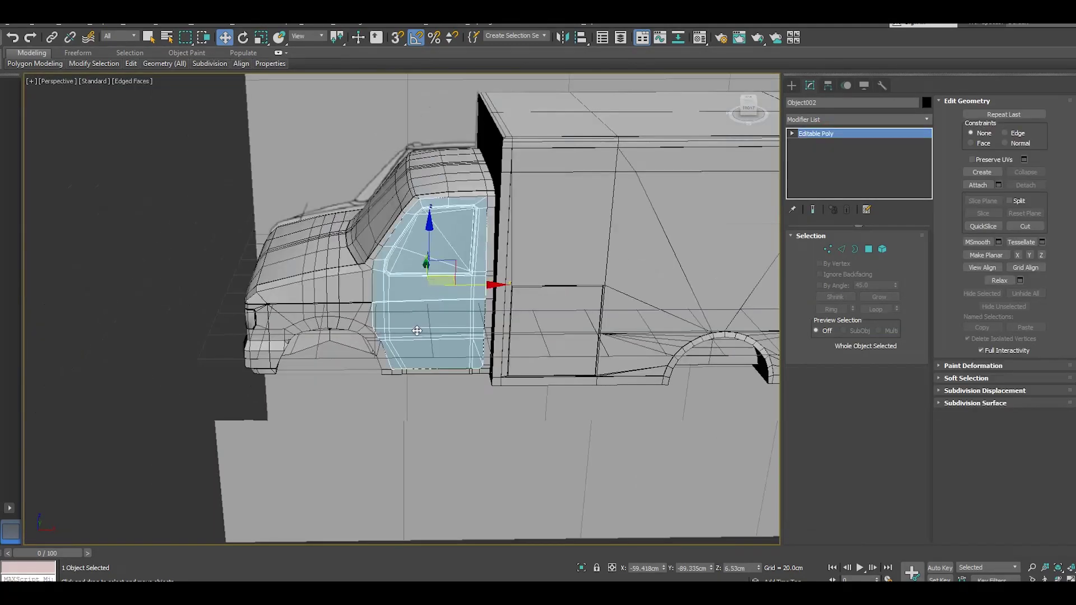
{"action": "scroll", "coordinate": [527, 312], "scroll_direction": "up", "scroll_amount": 4}
{"action": "middle_click_drag", "start_coordinate": [527, 313], "coordinate": [493, 292], "text": "alt"}
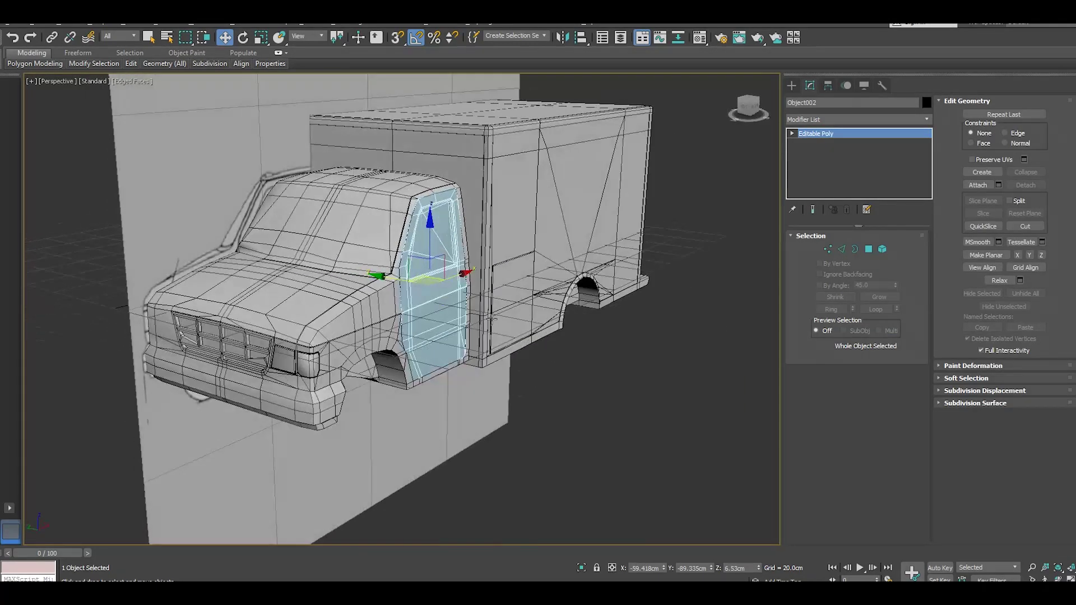
{"action": "left_click", "coordinate": [976, 186]}
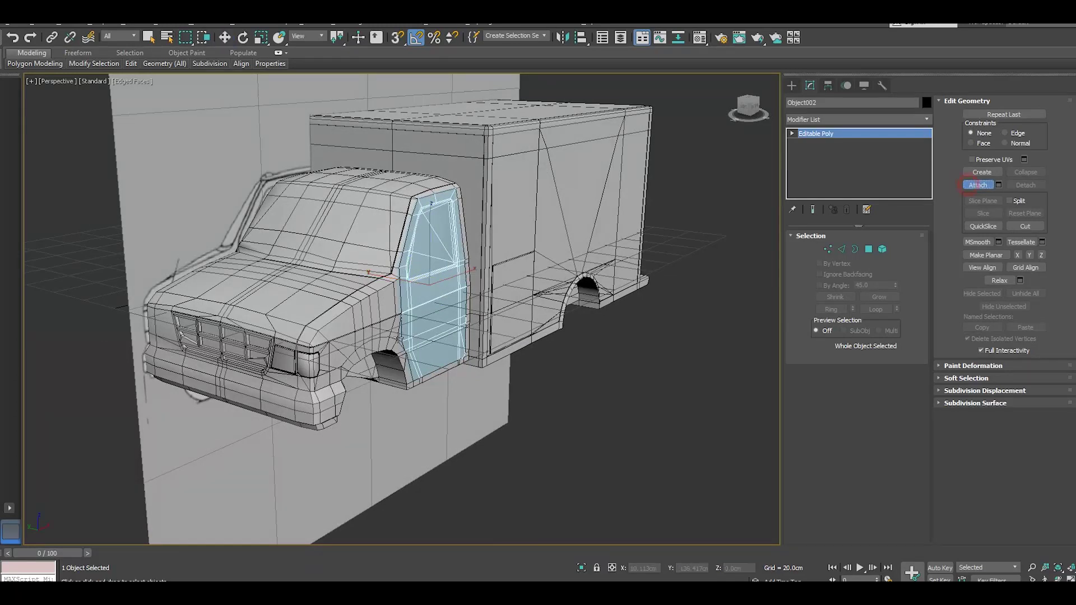
{"action": "left_click", "coordinate": [349, 334]}
{"action": "right_click", "coordinate": [442, 337]}
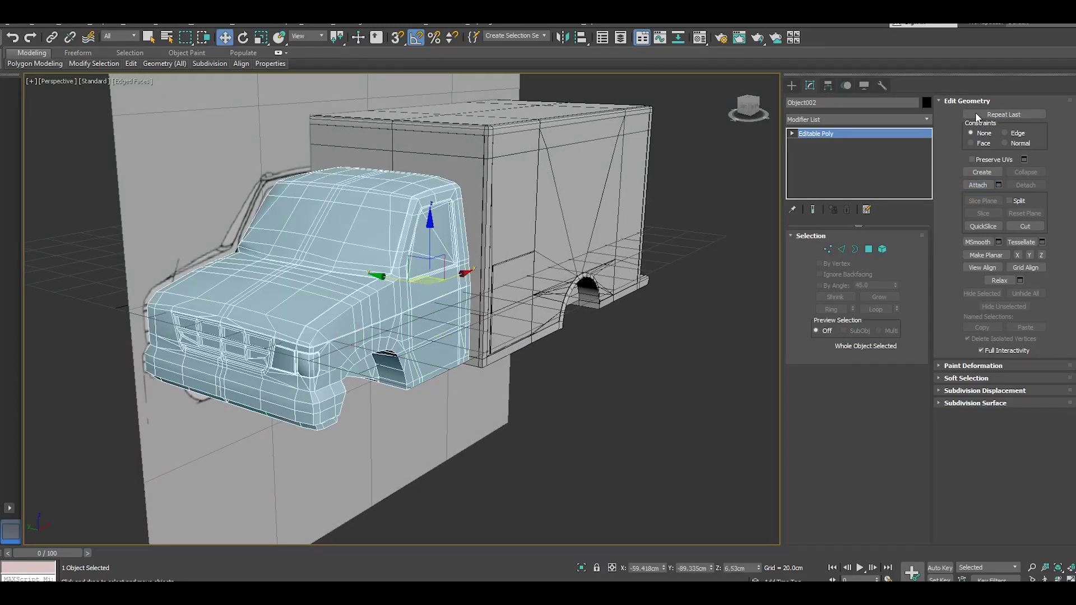
- Add a Symmetry modifier to the cab mirroring across the Z axis
{"action": "left_click", "coordinate": [931, 123]}
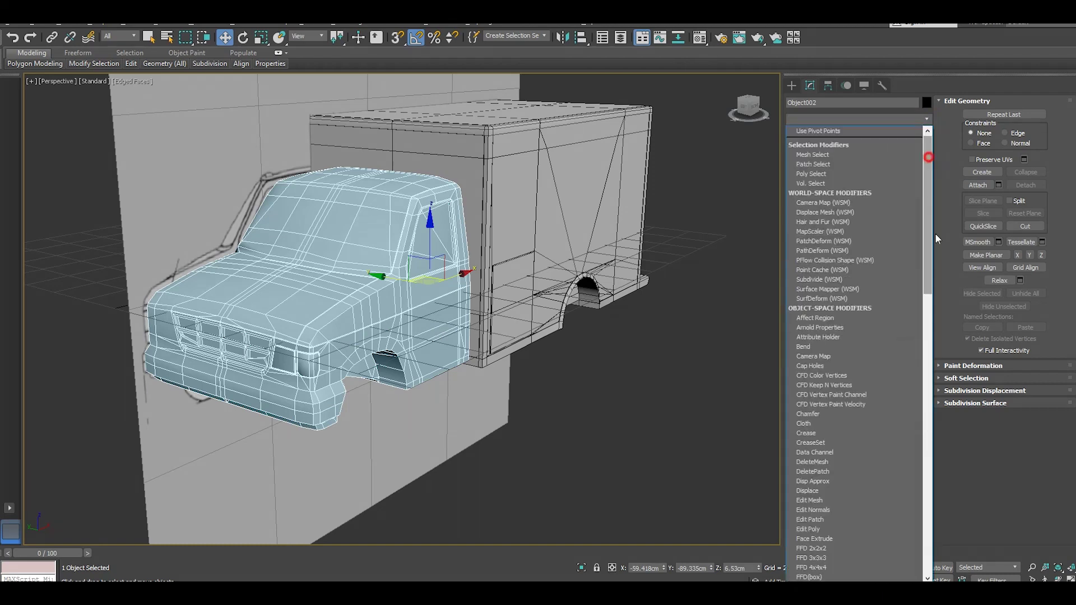
{"action": "left_click_drag", "start_coordinate": [929, 234], "coordinate": [929, 446]}
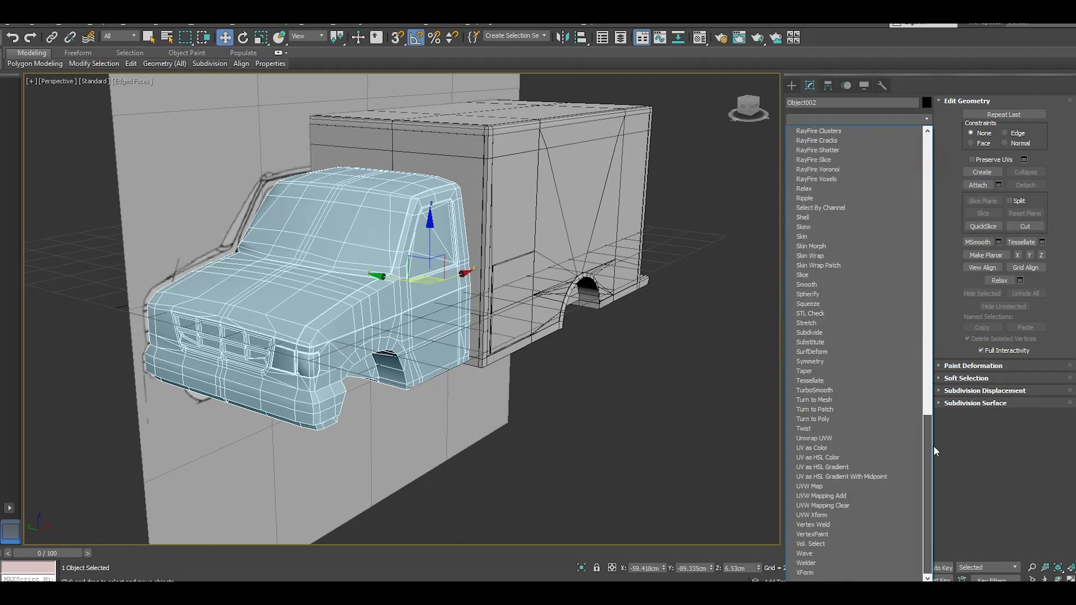
{"action": "left_click", "coordinate": [821, 361]}
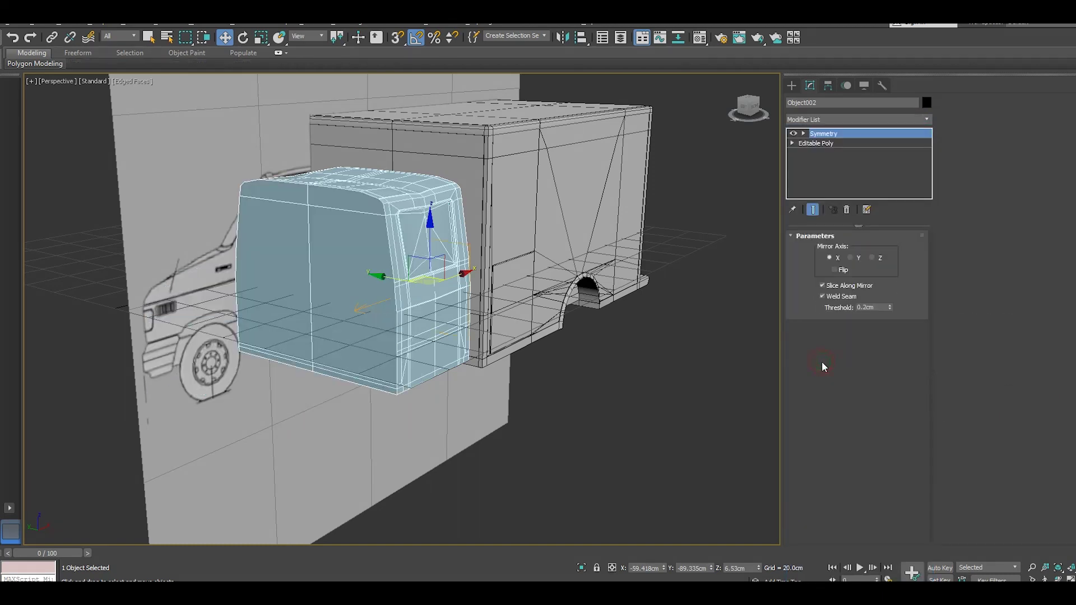
{"action": "left_click", "coordinate": [875, 258]}
{"action": "mouse_move", "coordinate": [689, 254]}
{"action": "middle_mouse_down", "text": "alt"}
{"action": "mouse_move", "coordinate": [596, 330]}
{"action": "mouse_move", "coordinate": [450, 307]}
{"action": "middle_mouse_up", "text": "alt"}
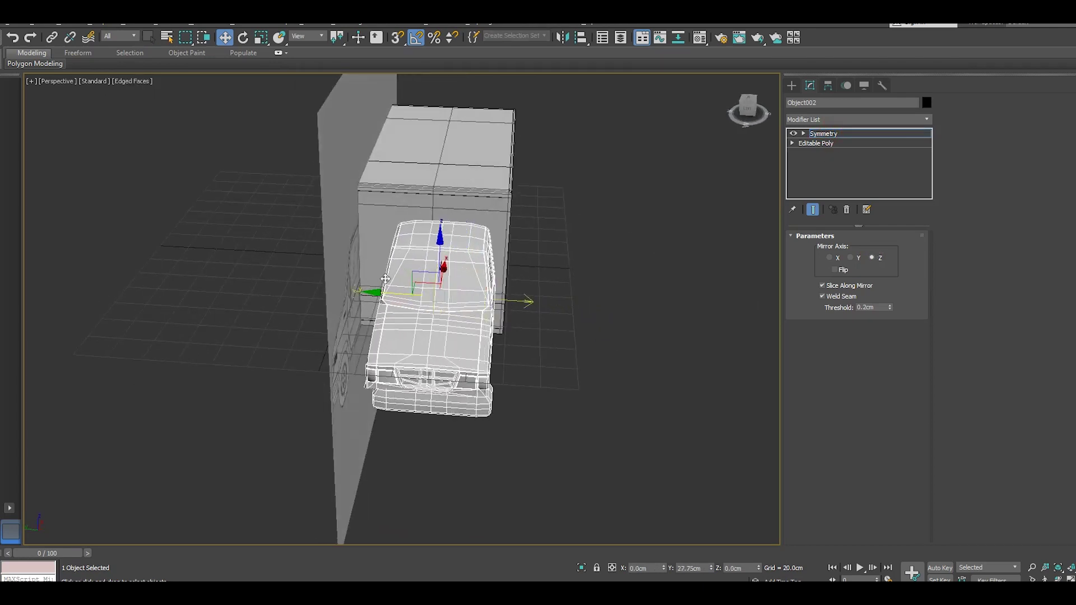
{"action": "left_click_drag", "start_coordinate": [385, 278], "coordinate": [367, 278]}
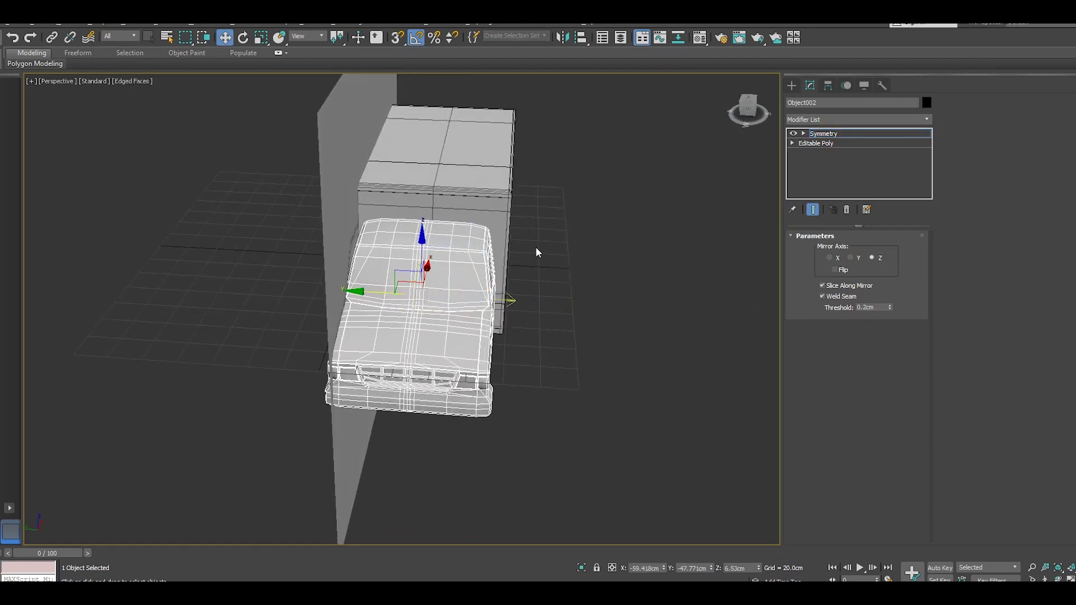
- Undo the accidental tube move and isolate the truck's parts from the backdrop
{"action": "key", "text": "ctrl+z"}
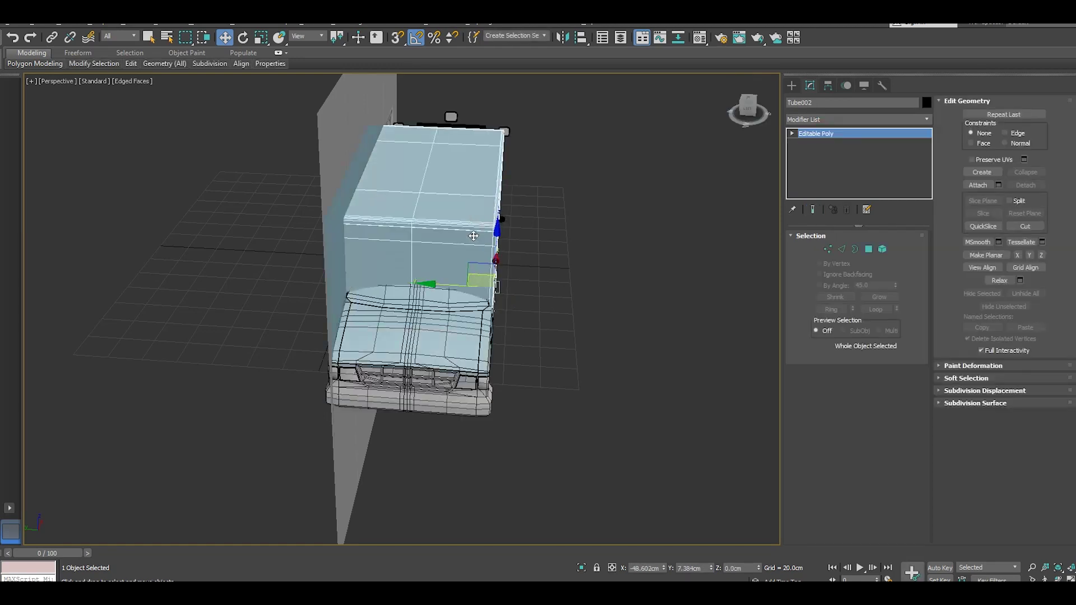
{"action": "left_click", "coordinate": [10, 39]}
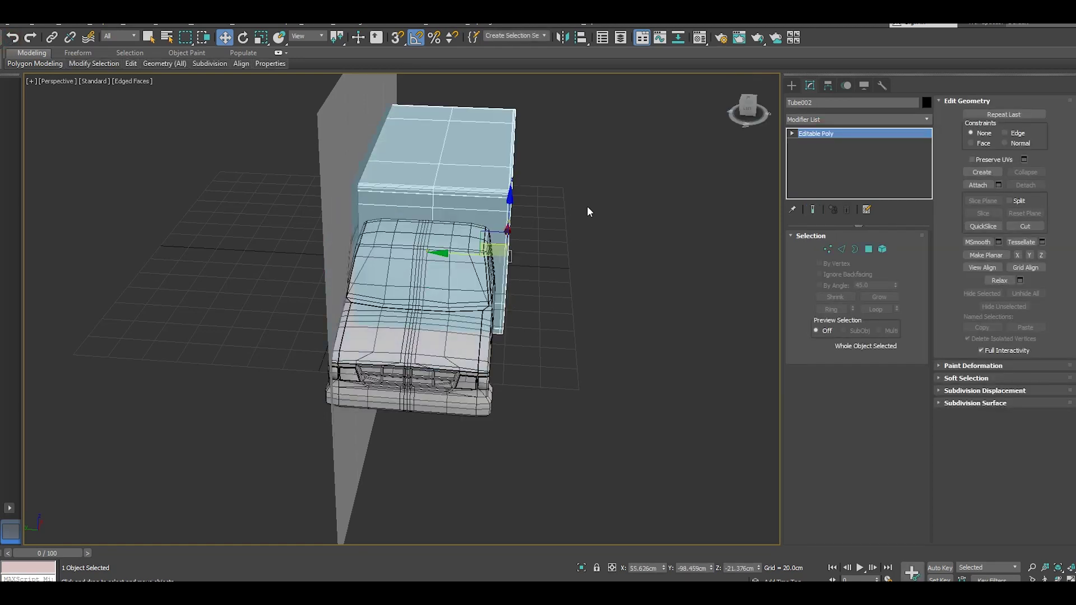
{"action": "left_click", "coordinate": [440, 391]}
{"action": "left_click", "coordinate": [586, 566]}
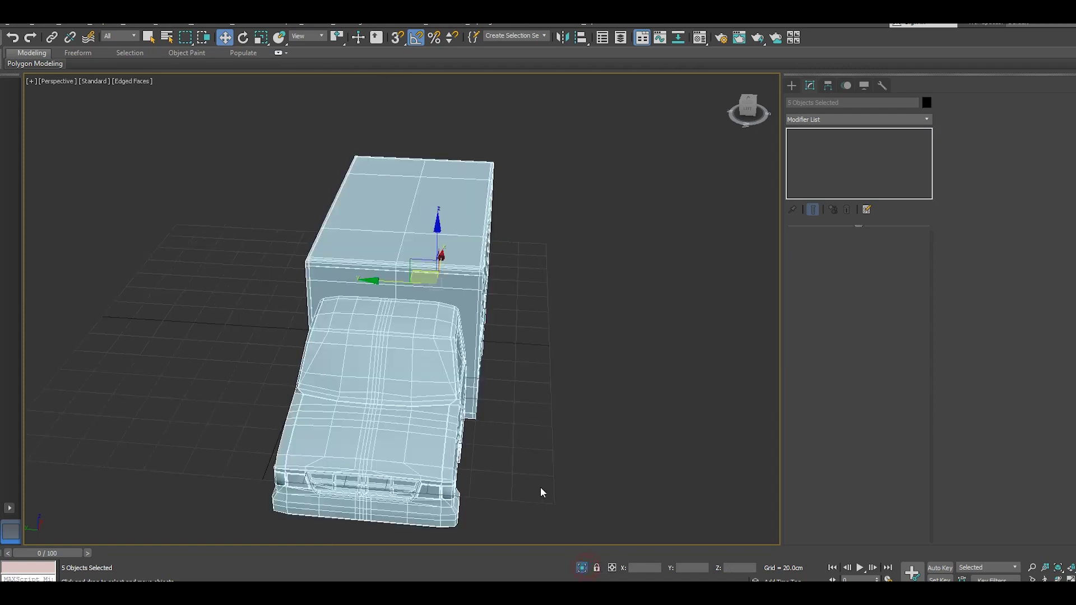
{"action": "mouse_move", "coordinate": [540, 487]}
{"action": "middle_mouse_down", "text": "alt"}
{"action": "mouse_move", "coordinate": [473, 432]}
{"action": "mouse_move", "coordinate": [500, 409]}
{"action": "middle_mouse_up", "text": "alt"}
{"action": "mouse_move", "coordinate": [500, 361]}
{"action": "middle_mouse_down", "text": "alt"}
{"action": "mouse_move", "coordinate": [489, 373]}
{"action": "mouse_move", "coordinate": [523, 276]}
{"action": "mouse_move", "coordinate": [540, 351]}
{"action": "mouse_move", "coordinate": [533, 361]}
{"action": "mouse_move", "coordinate": [402, 372]}
{"action": "mouse_move", "coordinate": [555, 365]}
{"action": "mouse_move", "coordinate": [531, 351]}
{"action": "mouse_move", "coordinate": [552, 358]}
{"action": "mouse_move", "coordinate": [574, 348]}
{"action": "middle_mouse_up", "text": "alt"}
- Slide the cab's Symmetry mirror plane along Y so the halves meet
{"action": "left_click", "coordinate": [541, 350]}
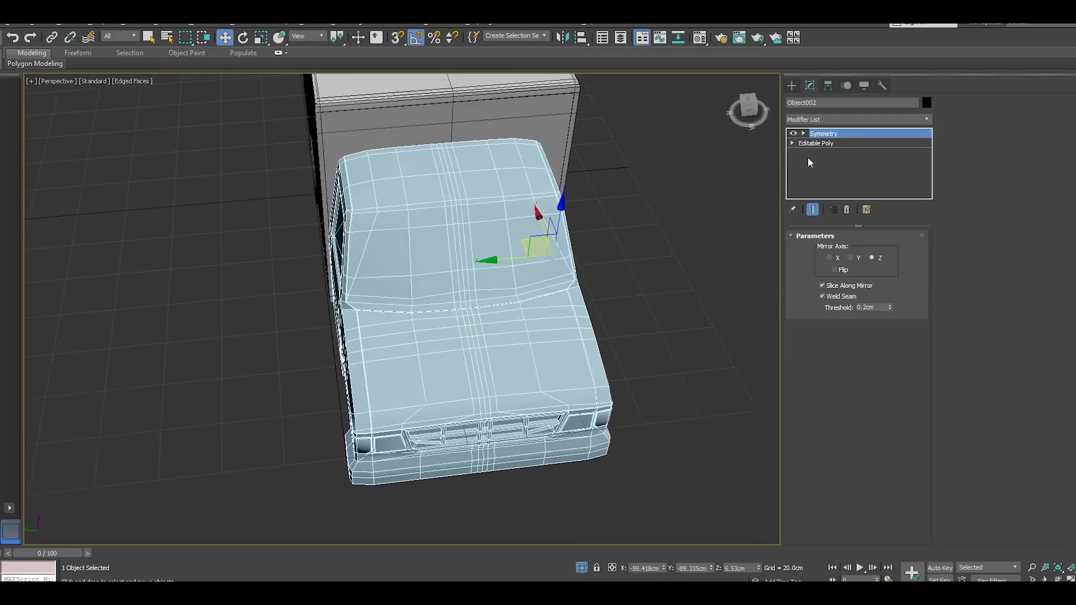
{"action": "left_click", "coordinate": [822, 137]}
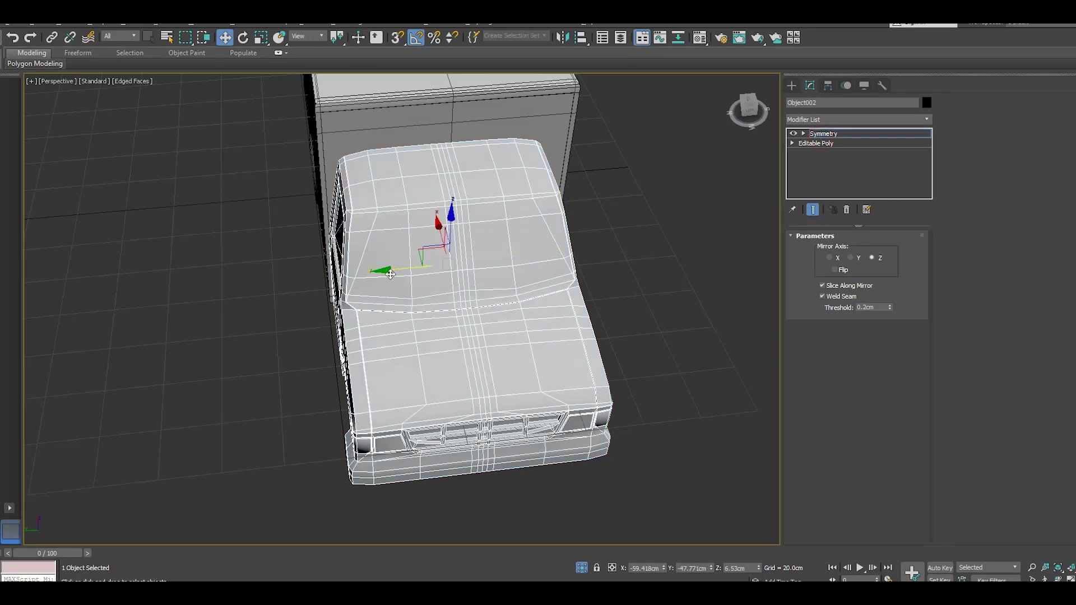
{"action": "left_click_drag", "start_coordinate": [391, 273], "coordinate": [396, 272]}
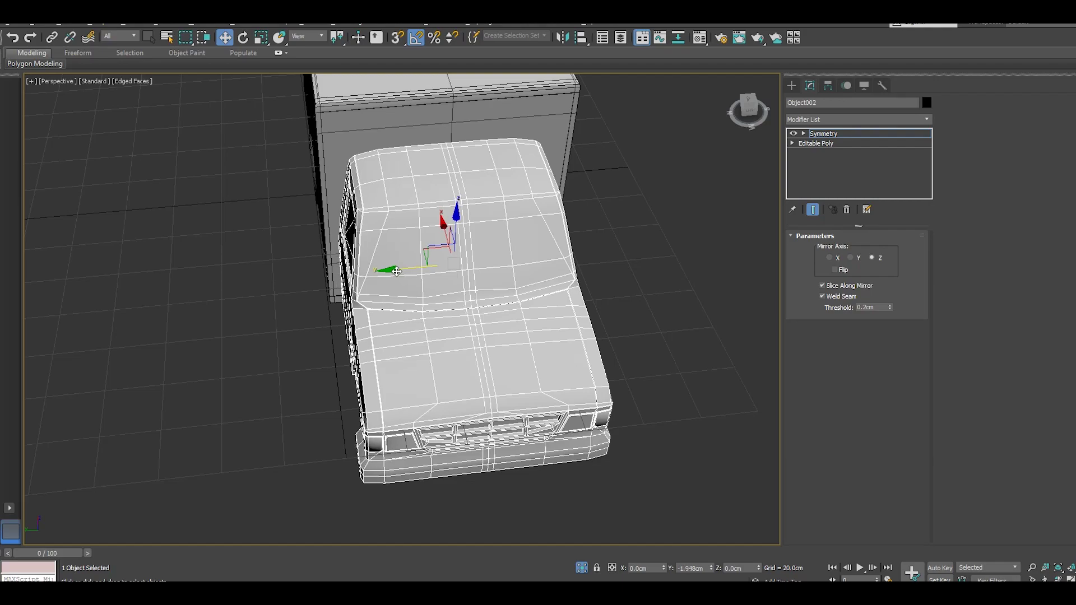
{"action": "mouse_move", "coordinate": [441, 314]}
{"action": "middle_mouse_down", "text": "alt"}
{"action": "mouse_move", "coordinate": [476, 253]}
{"action": "mouse_move", "coordinate": [374, 280]}
{"action": "middle_mouse_up", "text": "alt"}
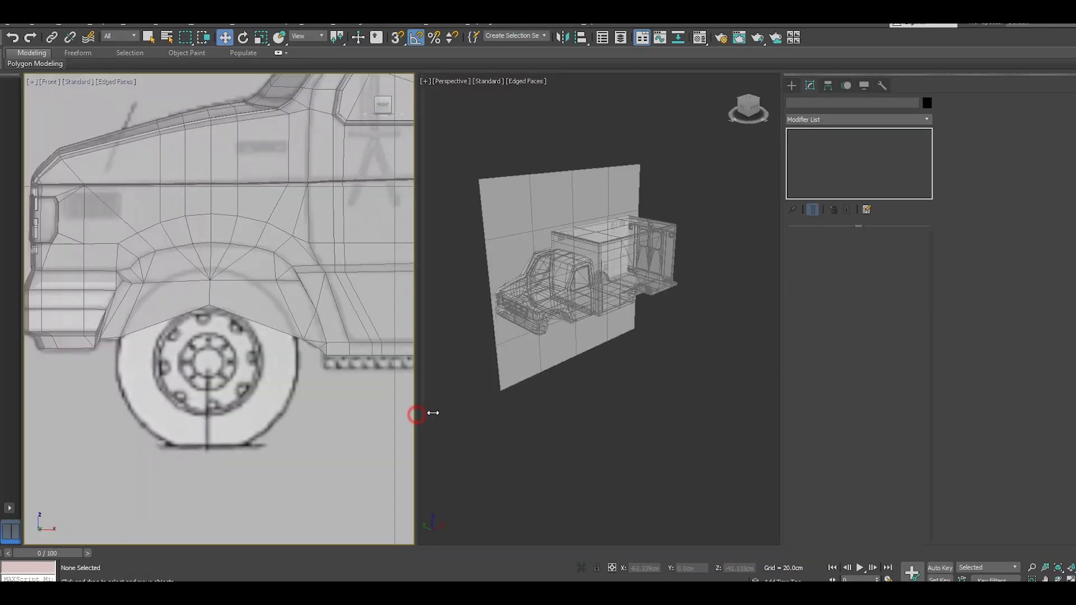
- Widen the Front view and draw Tube003 on the front wheel, radii 16.853 and 17.053 cm
{"action": "left_click_drag", "start_coordinate": [415, 415], "coordinate": [497, 400]}
{"action": "scroll", "coordinate": [270, 332], "scroll_direction": "down", "scroll_amount": 2}
{"action": "scroll", "coordinate": [270, 332], "scroll_direction": "down", "scroll_amount": 1}
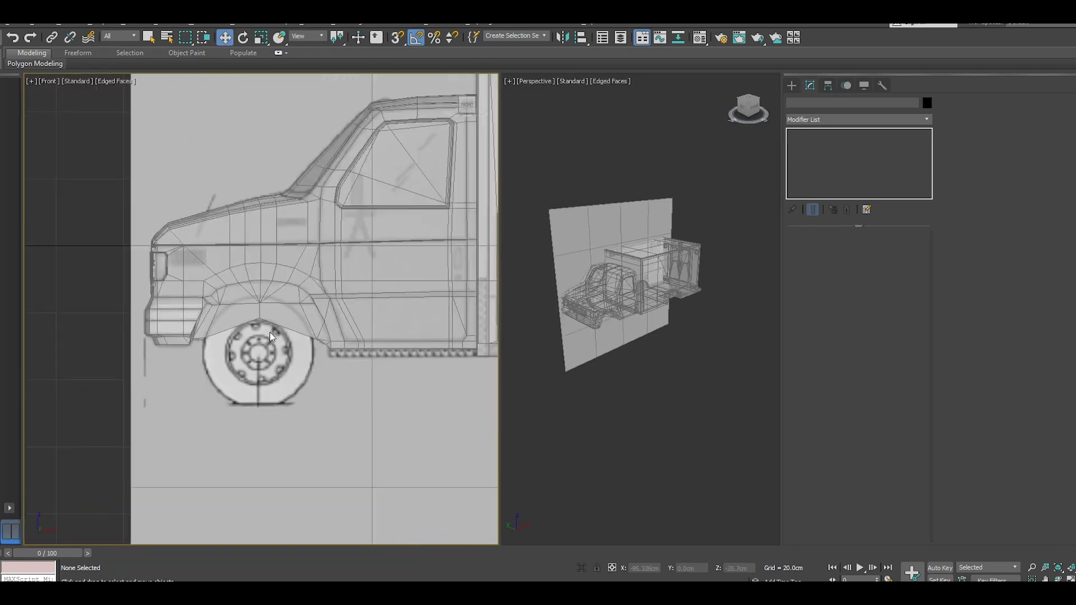
{"action": "left_click", "coordinate": [791, 85]}
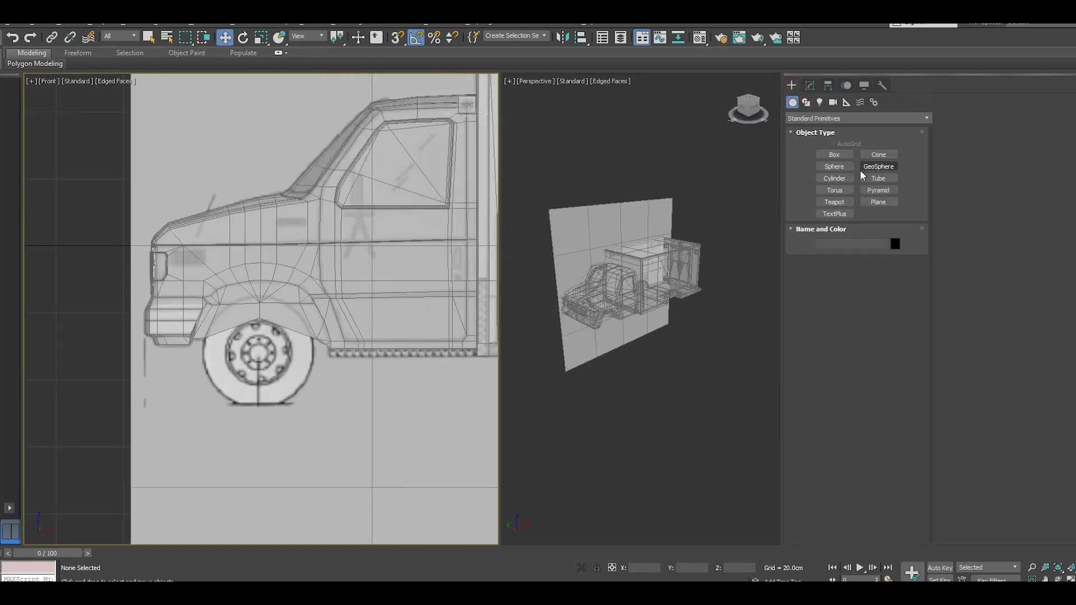
{"action": "left_click", "coordinate": [878, 178]}
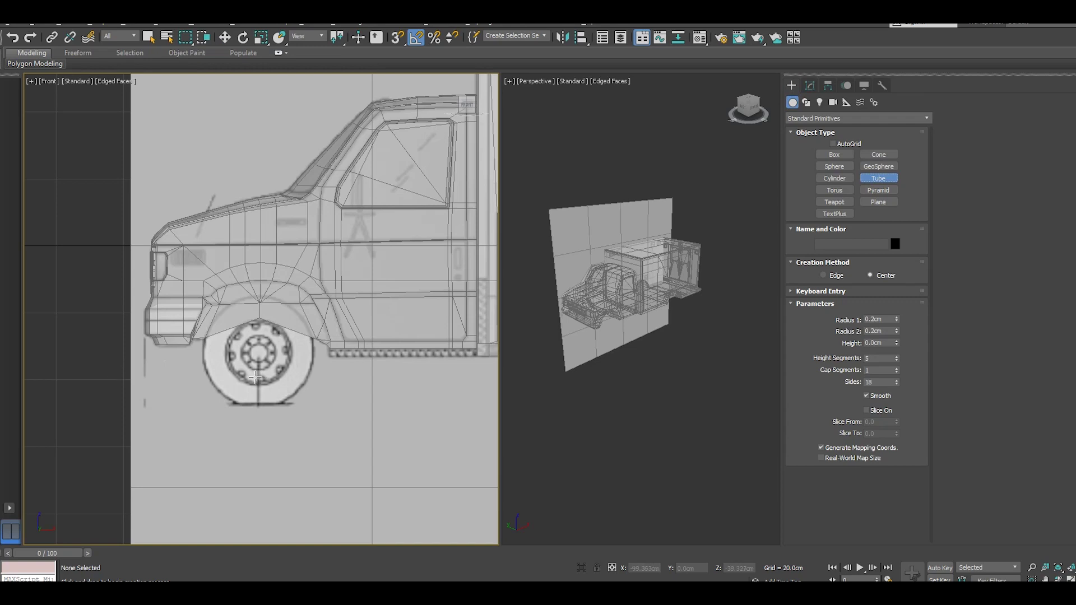
{"action": "scroll", "coordinate": [255, 378], "scroll_direction": "up", "scroll_amount": 3}
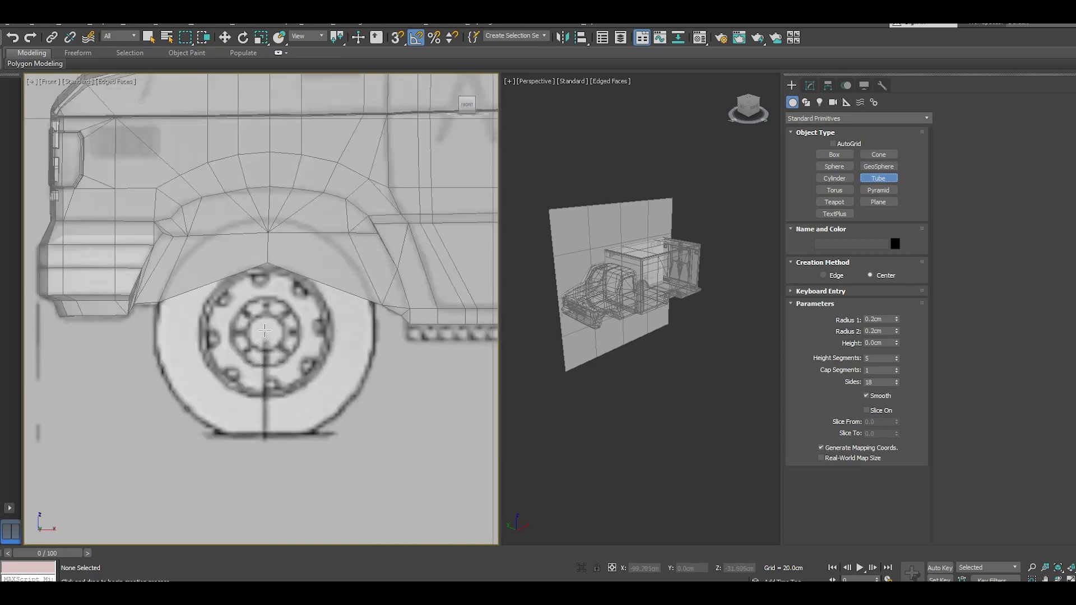
{"action": "left_click_drag", "start_coordinate": [264, 331], "coordinate": [292, 350]}
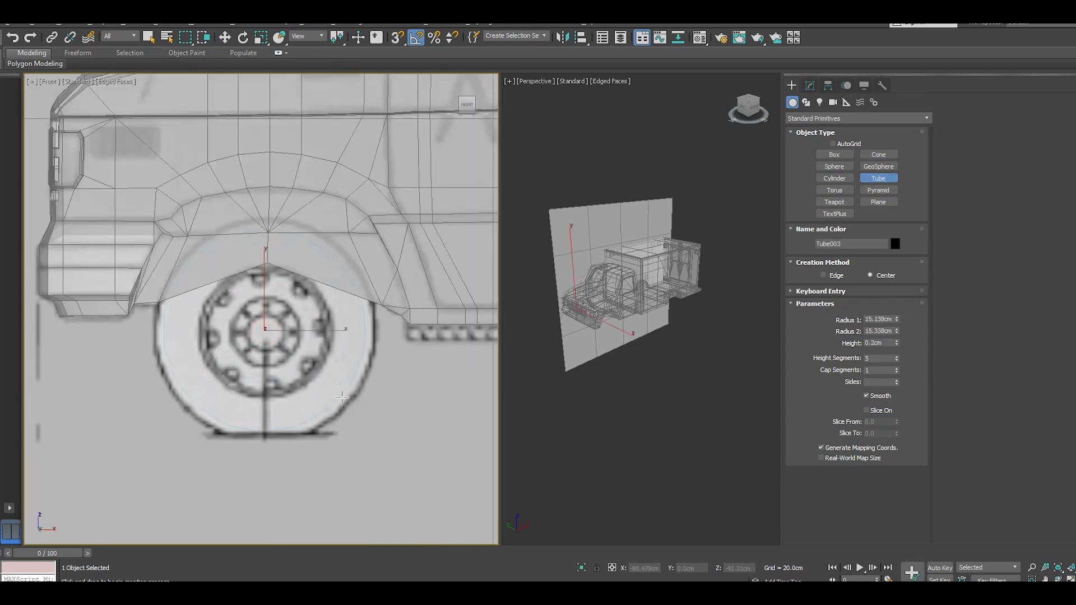
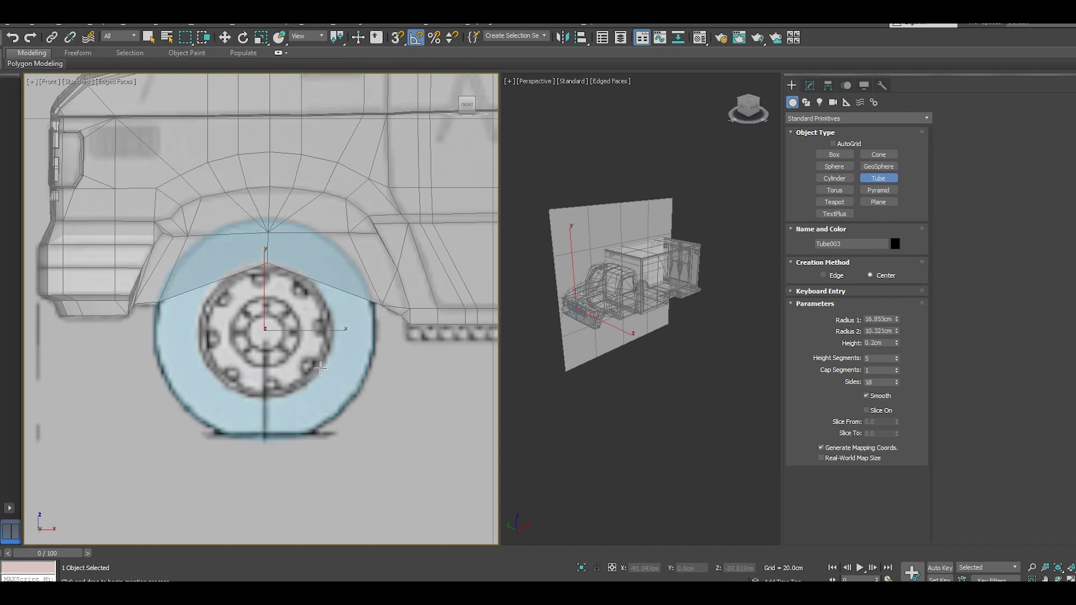
- Finish the Tube003 tire with a 16.853cm outer radius and 9.689cm inner radius
{"action": "left_click", "coordinate": [318, 365]}
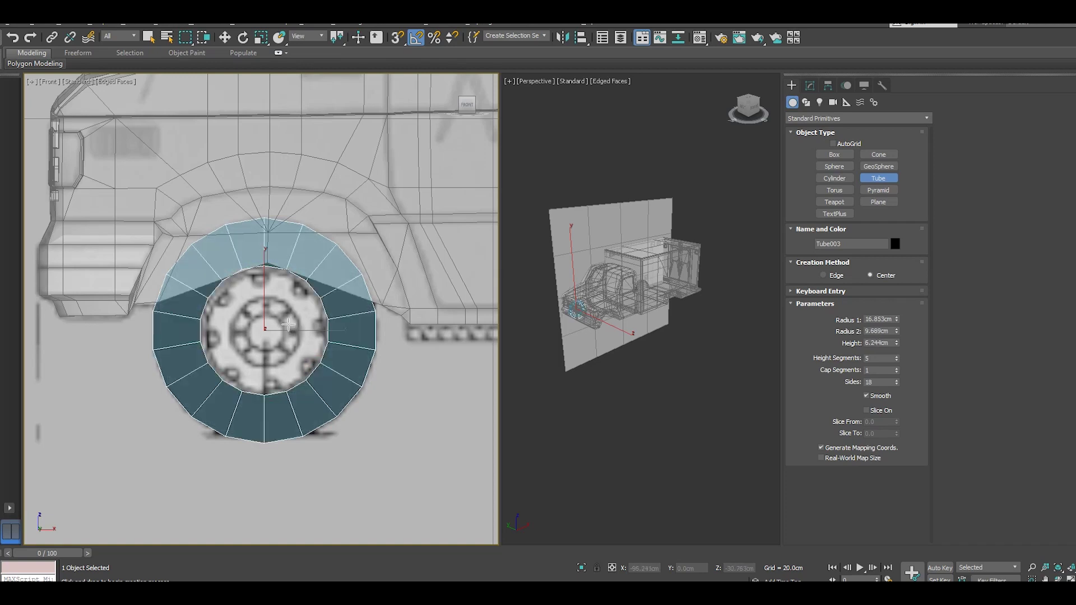
{"action": "left_click", "coordinate": [288, 324]}
{"action": "key", "text": "w"}
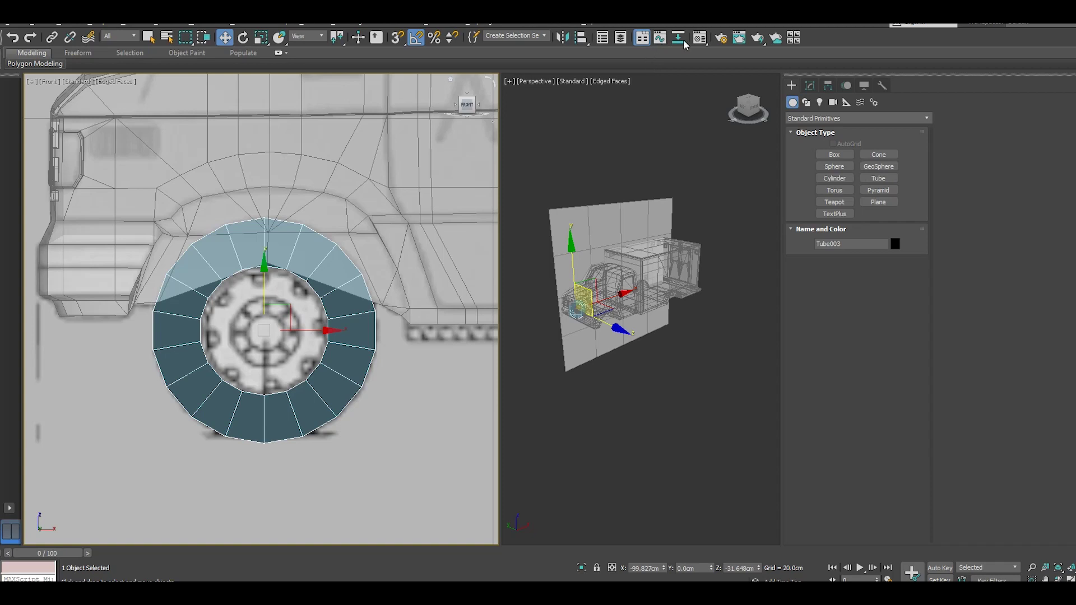
- Give the tube a light blue material and nudge it into place over the rear wheel
{"action": "left_click", "coordinate": [699, 38]}
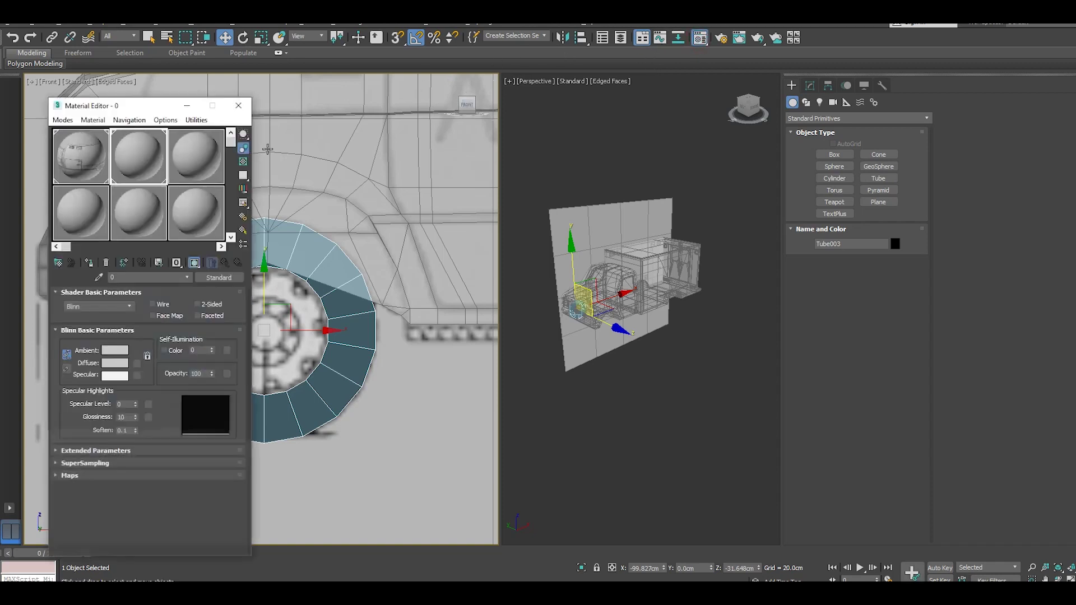
{"action": "left_click", "coordinate": [94, 263]}
{"action": "left_click", "coordinate": [238, 105]}
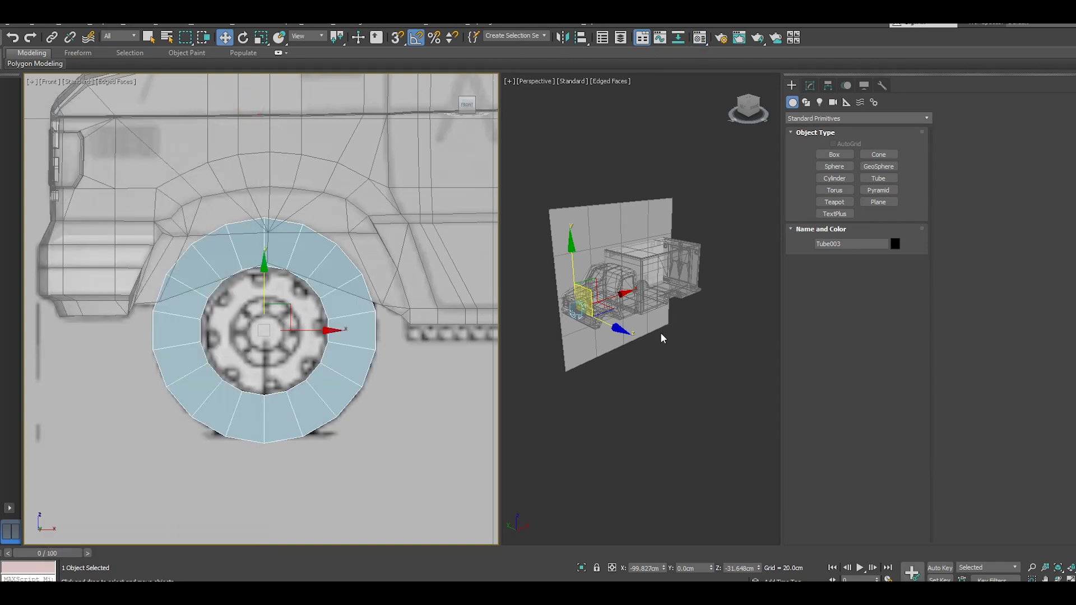
{"action": "mouse_move", "coordinate": [661, 338]}
{"action": "middle_mouse_down", "text": "alt"}
{"action": "mouse_move", "coordinate": [629, 340]}
{"action": "mouse_move", "coordinate": [514, 295]}
{"action": "middle_mouse_up", "text": "alt"}
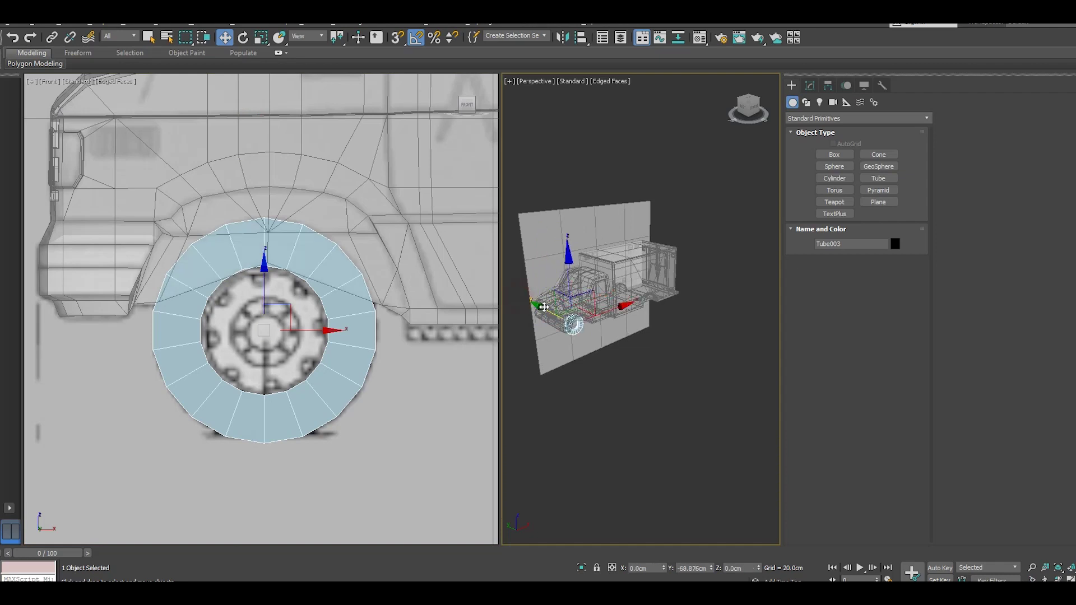
{"action": "left_click_drag", "start_coordinate": [543, 307], "coordinate": [551, 311]}
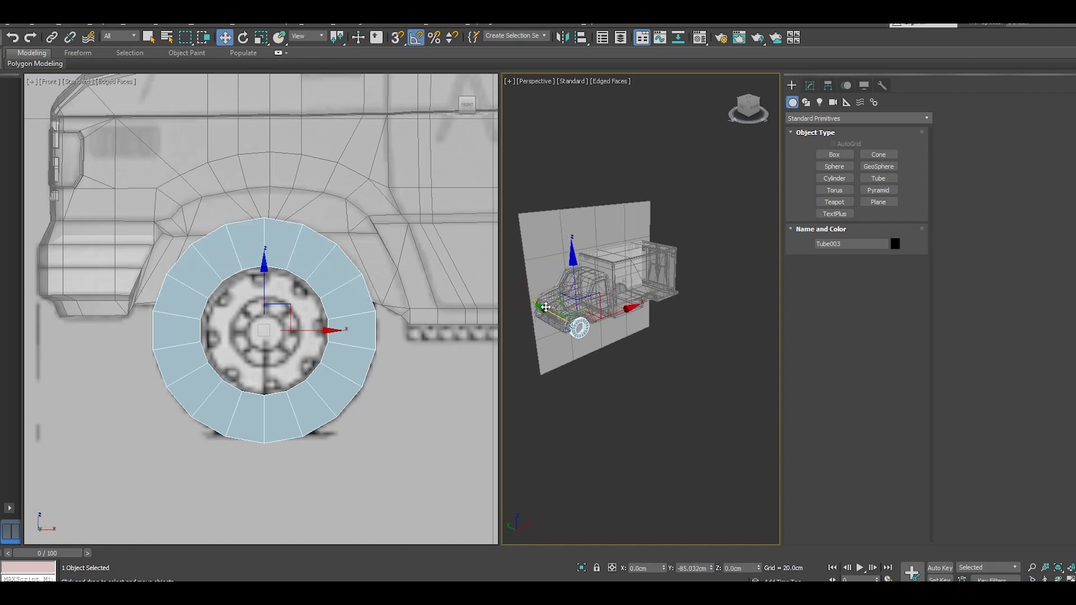
{"action": "left_click", "coordinate": [809, 87]}
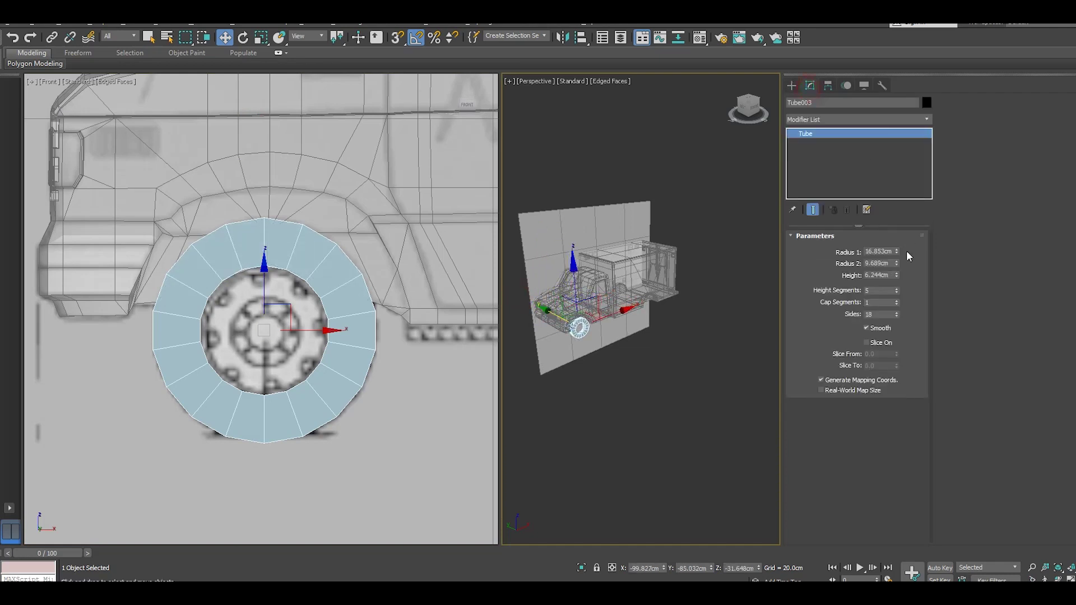
- Set the tire tube to 1 height segment and 37 sides, and shift it slightly along Y
{"action": "right_click", "coordinate": [896, 290]}
{"action": "left_click_drag", "start_coordinate": [897, 314], "coordinate": [893, 303]}
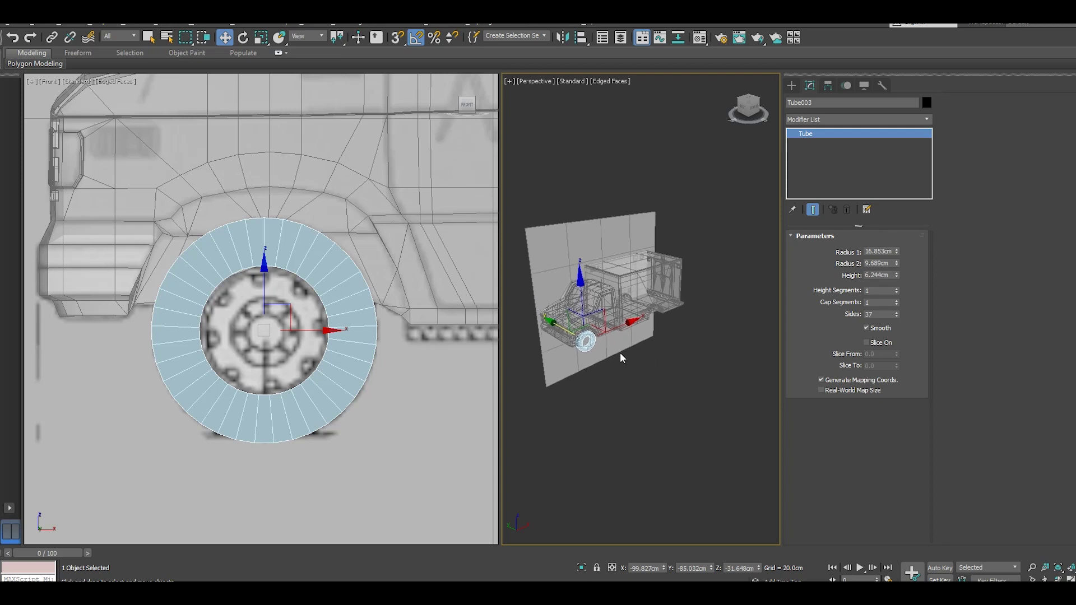
{"action": "mouse_move", "coordinate": [633, 343]}
{"action": "middle_mouse_down", "text": "alt"}
{"action": "mouse_move", "coordinate": [593, 355]}
{"action": "mouse_move", "coordinate": [576, 328]}
{"action": "middle_mouse_up", "text": "alt"}
{"action": "scroll", "coordinate": [588, 350], "scroll_direction": "up", "scroll_amount": 3}
{"action": "scroll", "coordinate": [580, 345], "scroll_direction": "up", "scroll_amount": 3}
{"action": "scroll", "coordinate": [580, 345], "scroll_direction": "up", "scroll_amount": 2}
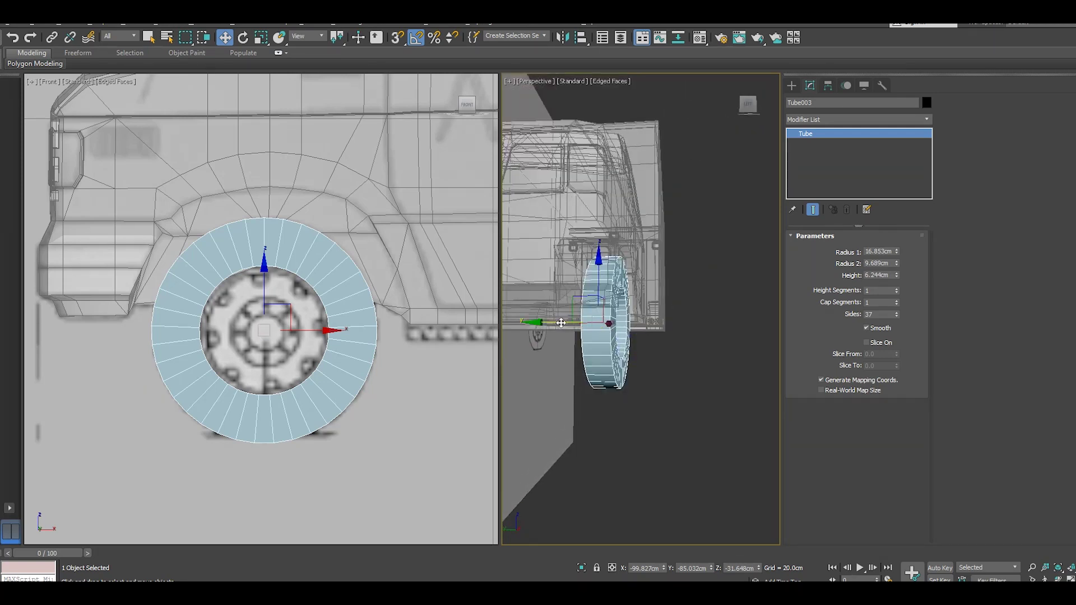
{"action": "left_click_drag", "start_coordinate": [560, 324], "coordinate": [577, 325]}
{"action": "scroll", "coordinate": [754, 332], "scroll_direction": "up", "scroll_amount": 2}
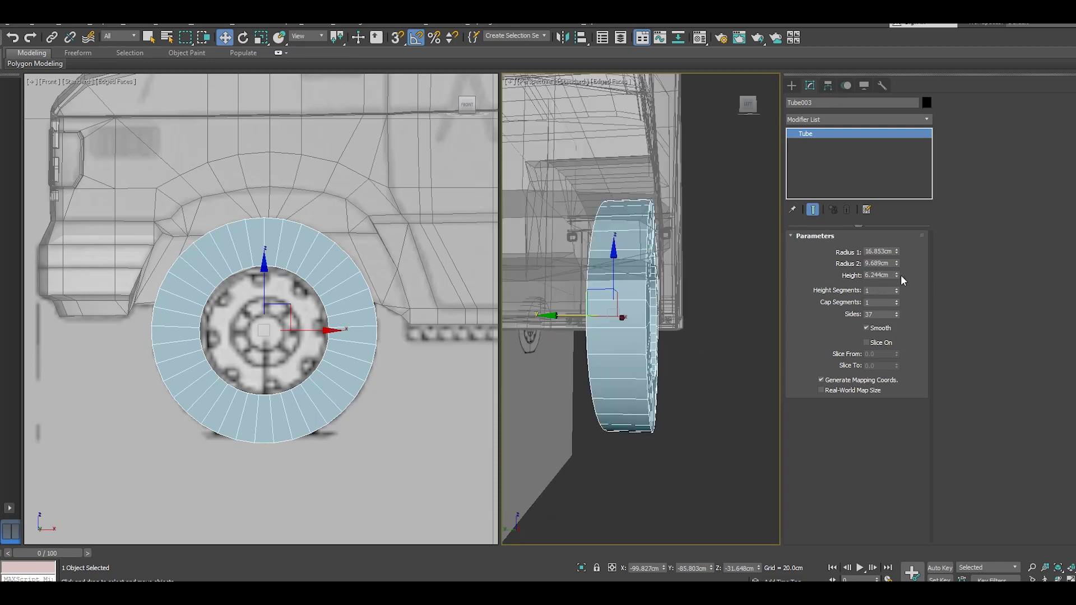
- Raise the tire height to 10.116cm and position it against the truck in the rear wheel arch
{"action": "left_click_drag", "start_coordinate": [896, 275], "coordinate": [893, 253]}
{"action": "mouse_move", "coordinate": [645, 294]}
{"action": "middle_mouse_down", "text": "alt"}
{"action": "mouse_move", "coordinate": [585, 361]}
{"action": "mouse_move", "coordinate": [551, 359]}
{"action": "middle_mouse_up", "text": "alt"}
{"action": "middle_click_drag", "start_coordinate": [681, 348], "coordinate": [582, 255], "text": "alt"}
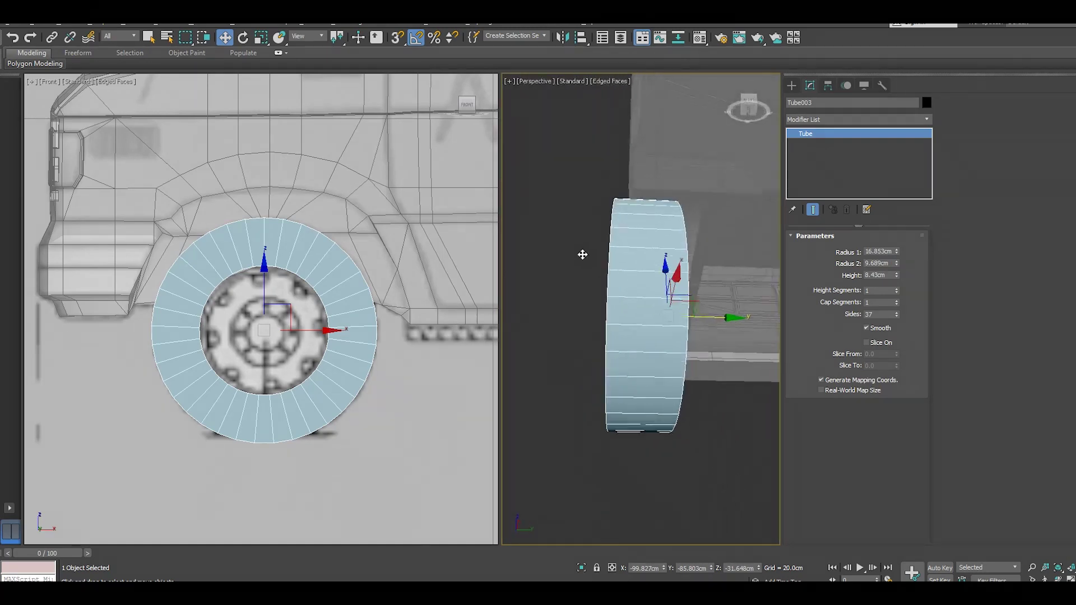
{"action": "mouse_move", "coordinate": [663, 301]}
{"action": "middle_mouse_down", "text": "alt"}
{"action": "mouse_move", "coordinate": [681, 297]}
{"action": "mouse_move", "coordinate": [738, 324]}
{"action": "middle_mouse_up", "text": "alt"}
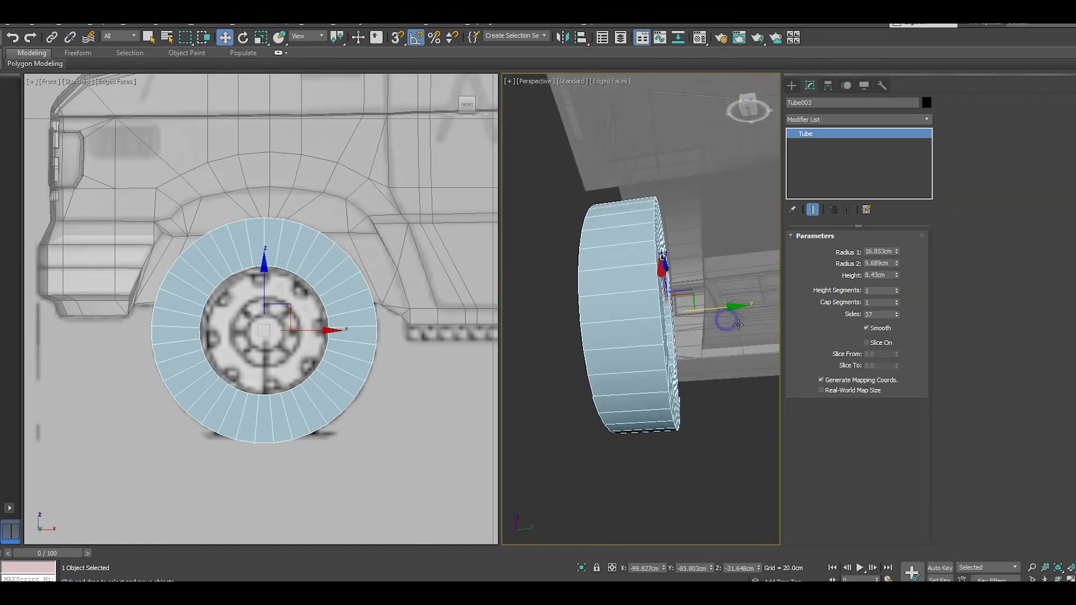
{"action": "left_click_drag", "start_coordinate": [713, 306], "coordinate": [728, 305]}
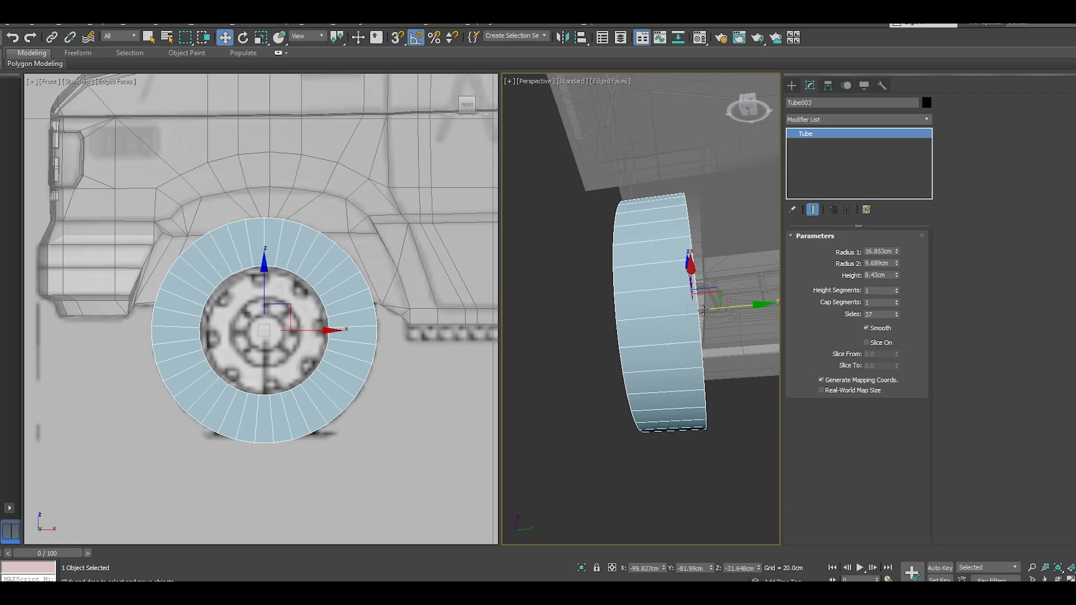
{"action": "mouse_move", "coordinate": [729, 306]}
{"action": "middle_mouse_down", "text": "alt"}
{"action": "mouse_move", "coordinate": [878, 365]}
{"action": "mouse_move", "coordinate": [689, 381]}
{"action": "mouse_move", "coordinate": [588, 358]}
{"action": "middle_mouse_up", "text": "alt"}
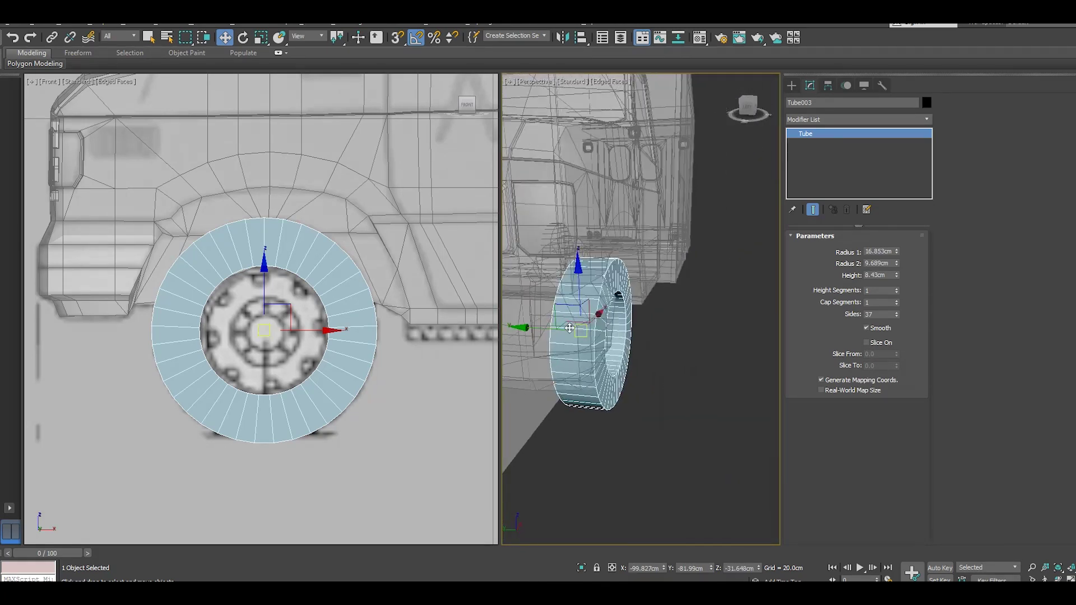
{"action": "left_click_drag", "start_coordinate": [531, 330], "coordinate": [552, 330]}
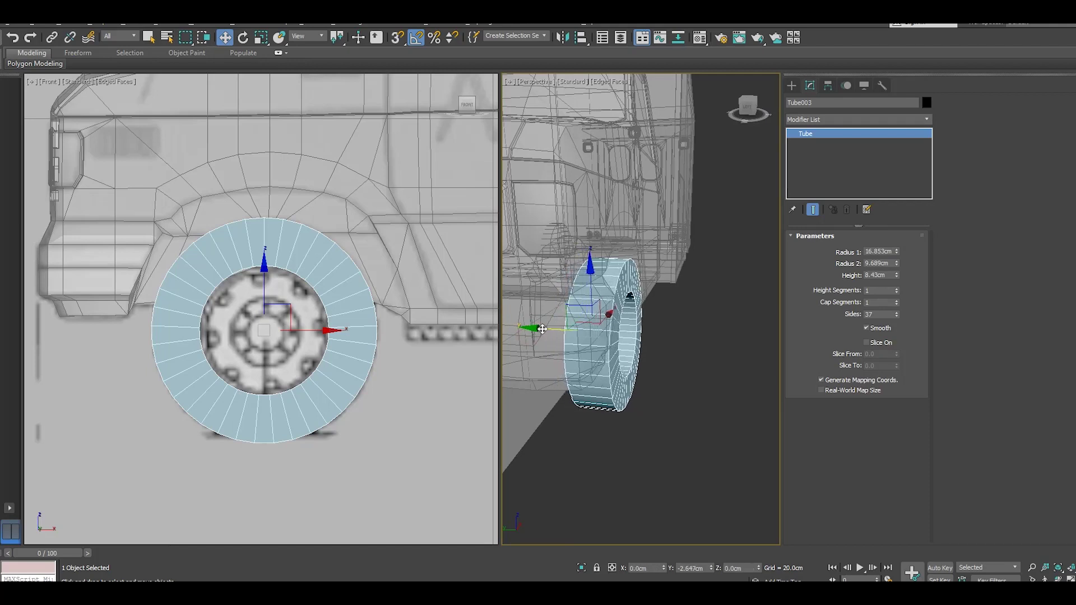
{"action": "middle_click_drag", "start_coordinate": [552, 331], "coordinate": [672, 325], "text": "alt"}
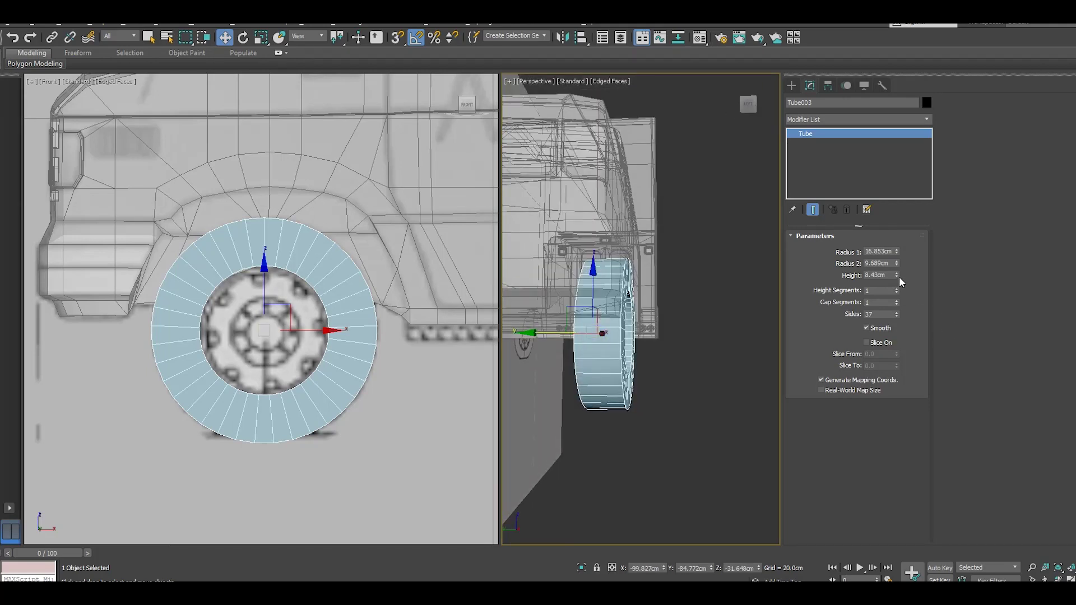
{"action": "left_click_drag", "start_coordinate": [897, 275], "coordinate": [896, 263]}
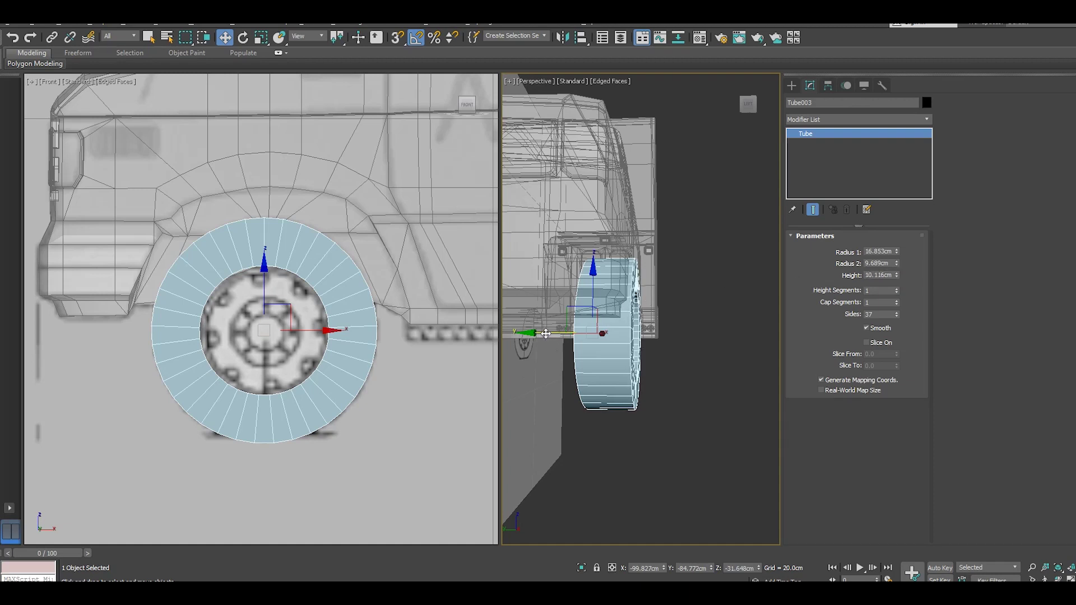
{"action": "left_click_drag", "start_coordinate": [546, 333], "coordinate": [539, 334]}
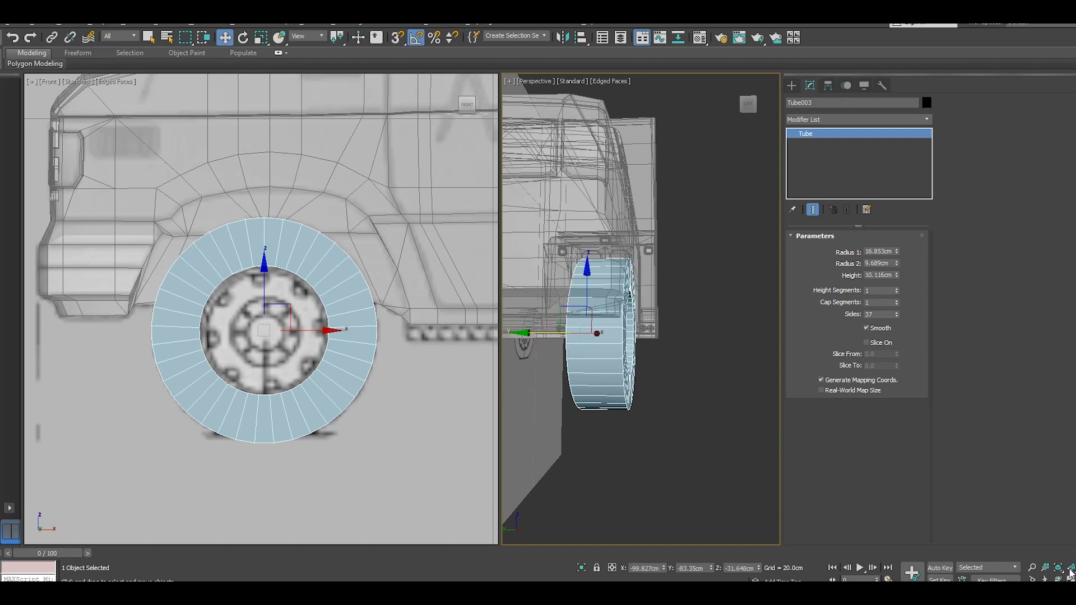
{"action": "left_click", "coordinate": [305, 393]}
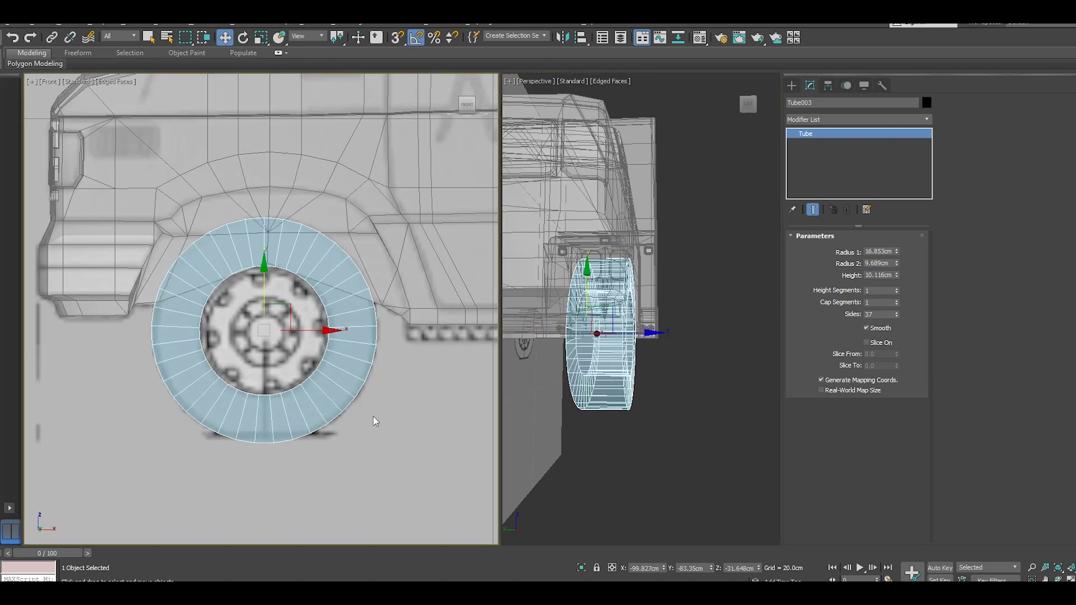
{"action": "left_click", "coordinate": [615, 431]}
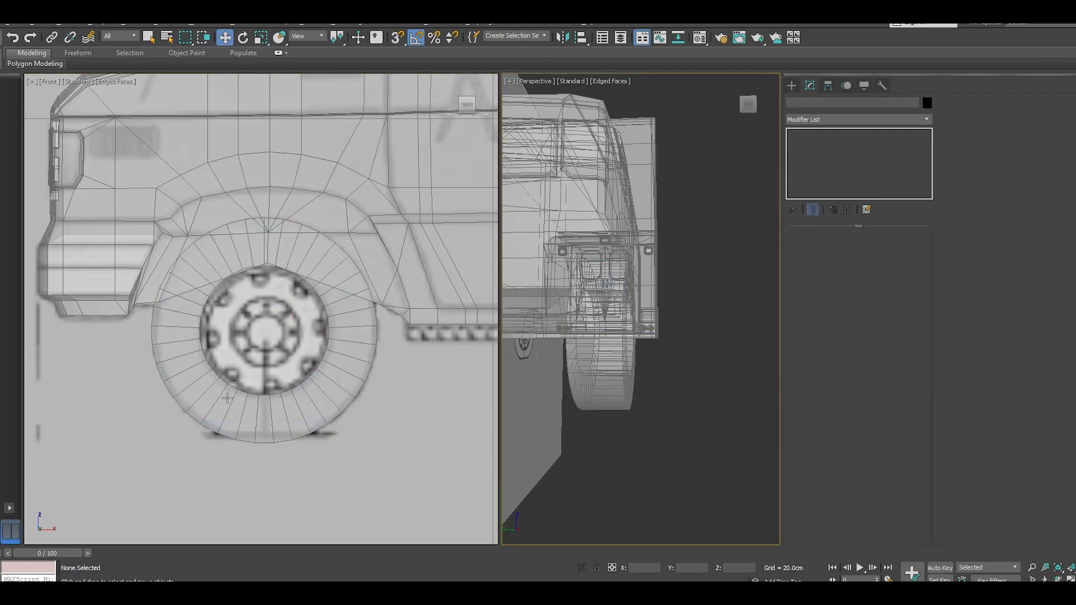
- Select Tube003, briefly isolate it, then bring the truck and wheel back into view
{"action": "scroll", "coordinate": [227, 398], "scroll_direction": "up", "scroll_amount": 2}
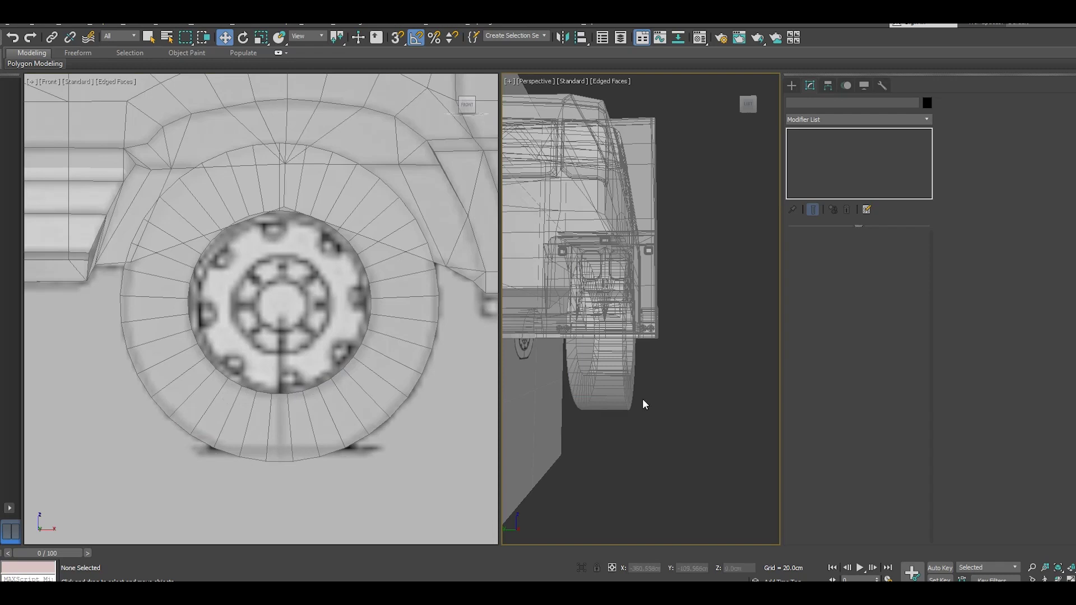
{"action": "mouse_move", "coordinate": [642, 404]}
{"action": "middle_mouse_down", "text": "alt"}
{"action": "mouse_move", "coordinate": [616, 409]}
{"action": "mouse_move", "coordinate": [599, 397]}
{"action": "middle_mouse_up", "text": "alt"}
{"action": "left_click", "coordinate": [594, 392]}
{"action": "right_click", "coordinate": [599, 397]}
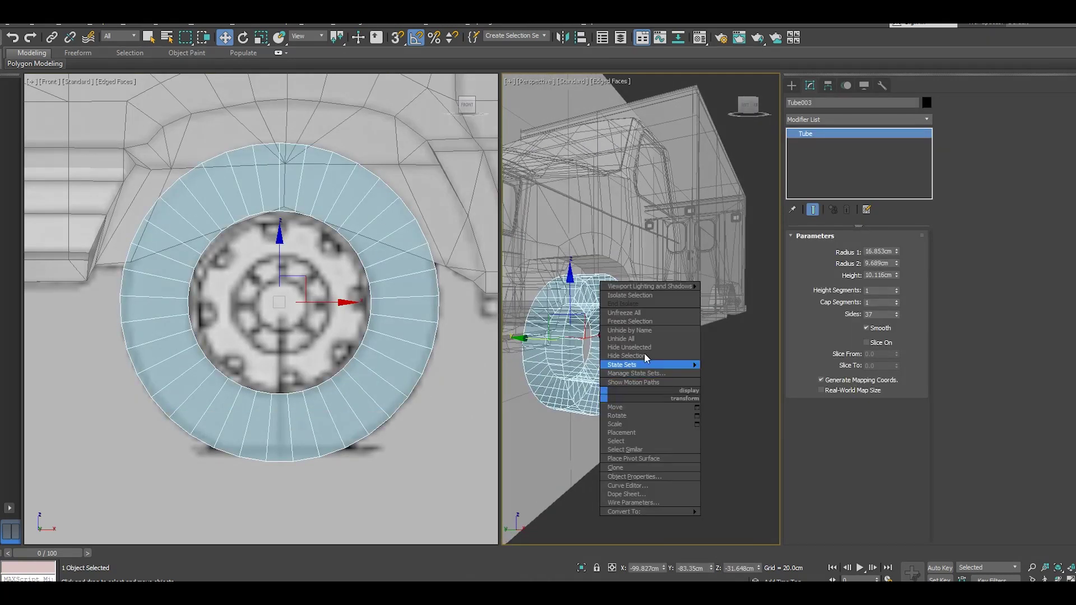
{"action": "left_click", "coordinate": [645, 347]}
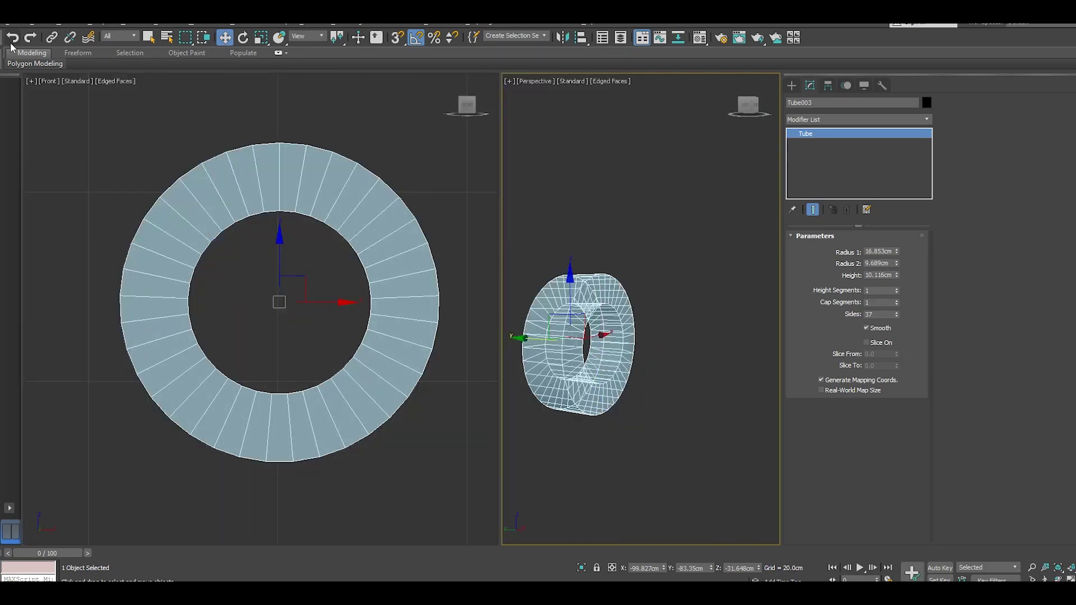
{"action": "left_click", "coordinate": [13, 38]}
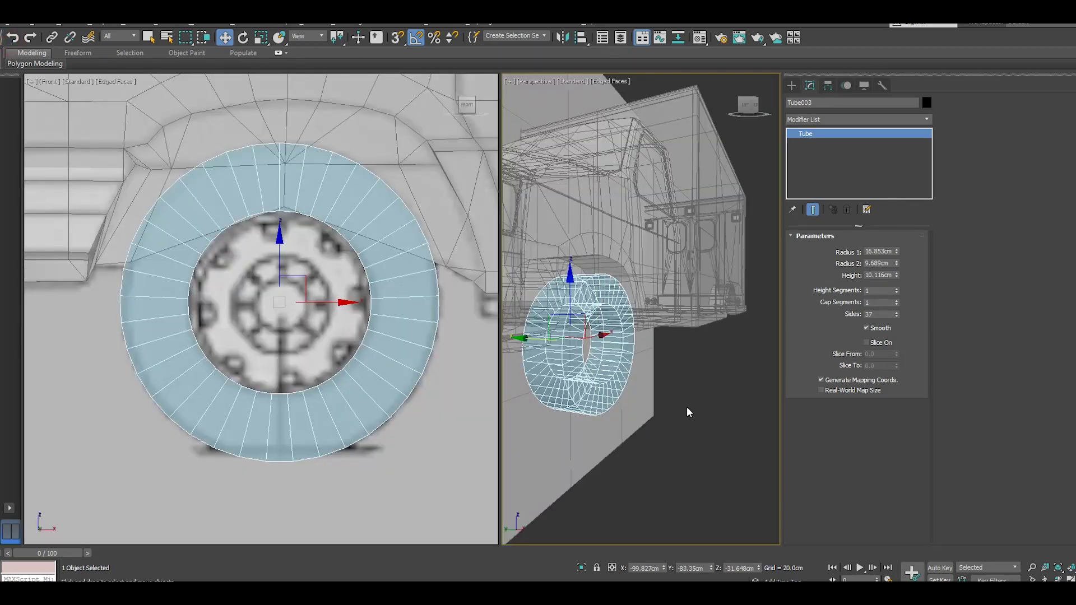
{"action": "middle_click_drag", "start_coordinate": [656, 396], "coordinate": [629, 411], "text": "alt"}
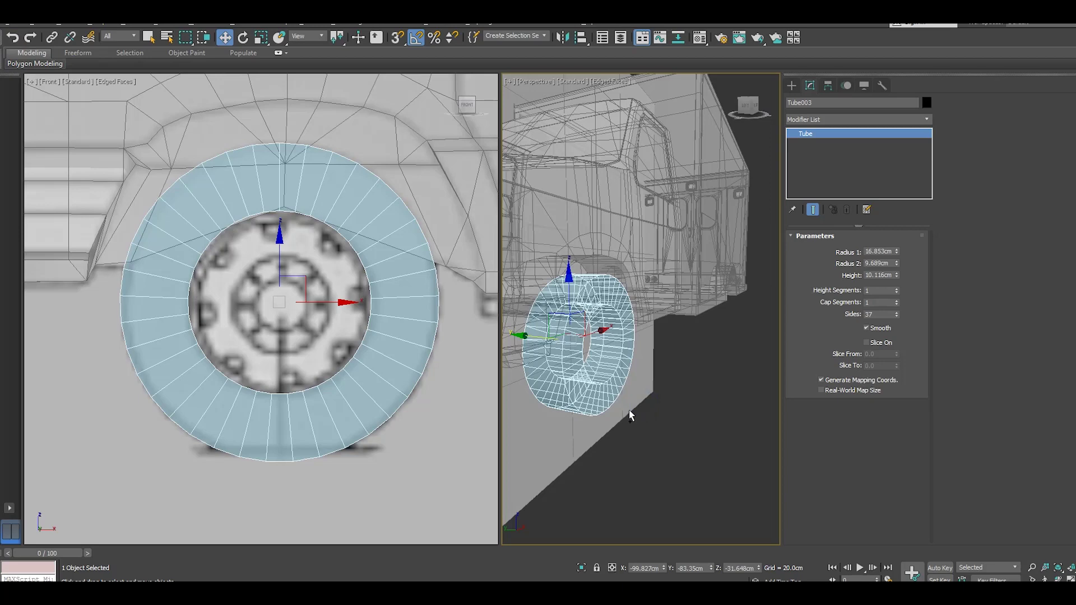
- Turn off see-through display so the tire shows solid, using Alt+X
{"action": "key", "text": "alt+x"}
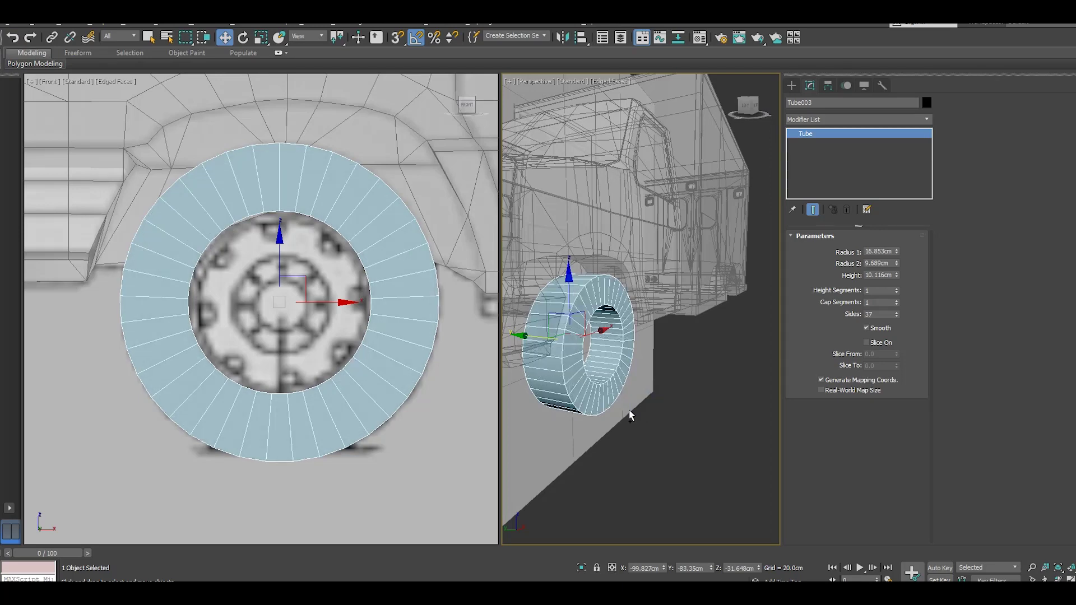
{"action": "middle_click_drag", "start_coordinate": [630, 415], "coordinate": [529, 377], "text": "alt"}
{"action": "scroll", "coordinate": [551, 377], "scroll_direction": "up", "scroll_amount": 3}
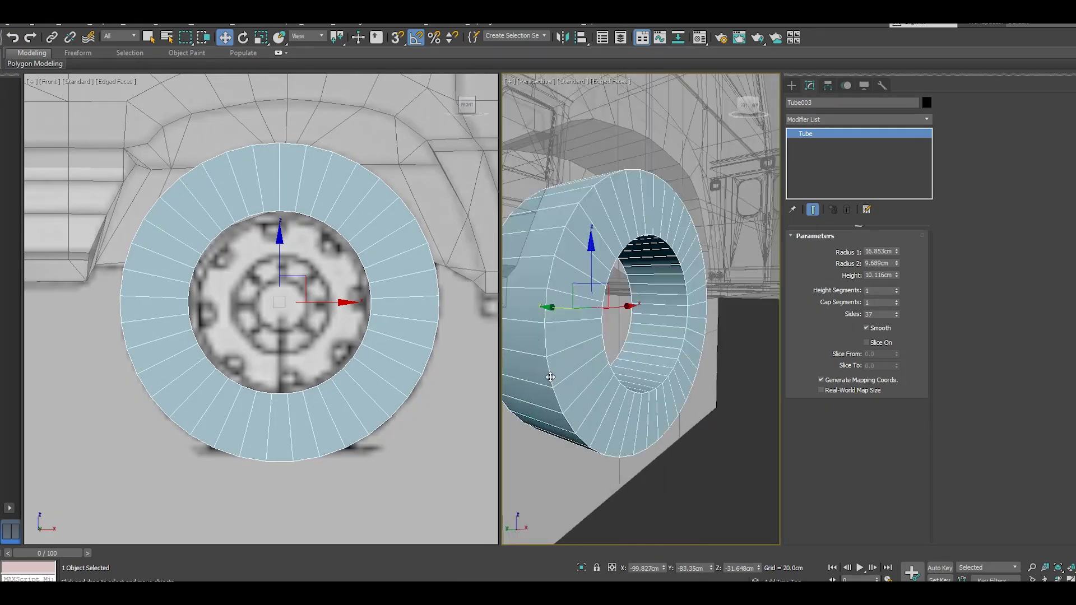
{"action": "right_click", "coordinate": [829, 167]}
- Convert the tube to Editable Poly and select its two outer edge loops
{"action": "left_click", "coordinate": [880, 193]}
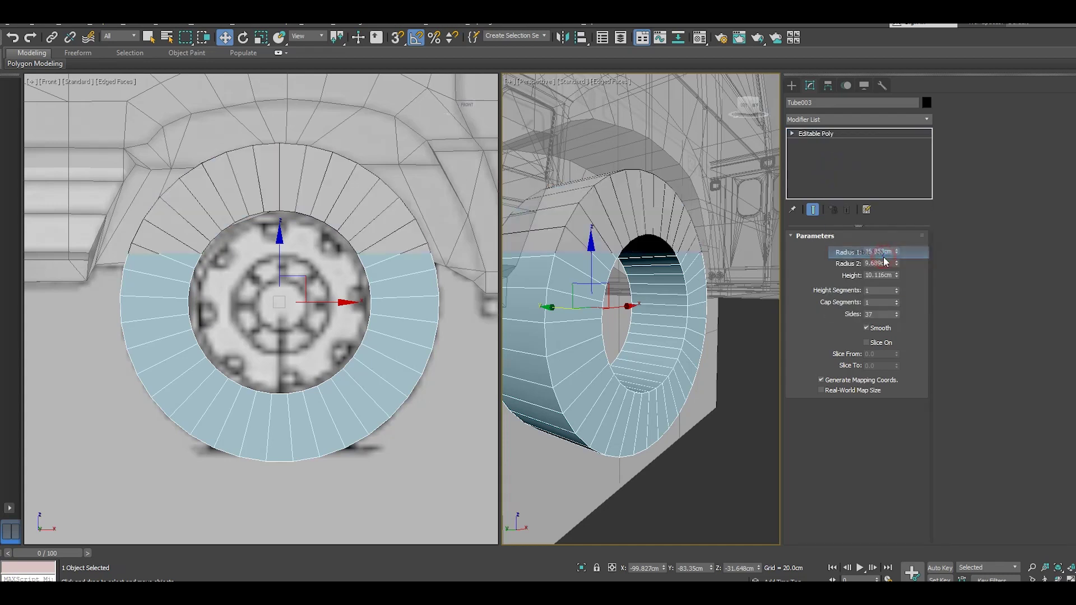
{"action": "left_click", "coordinate": [840, 251]}
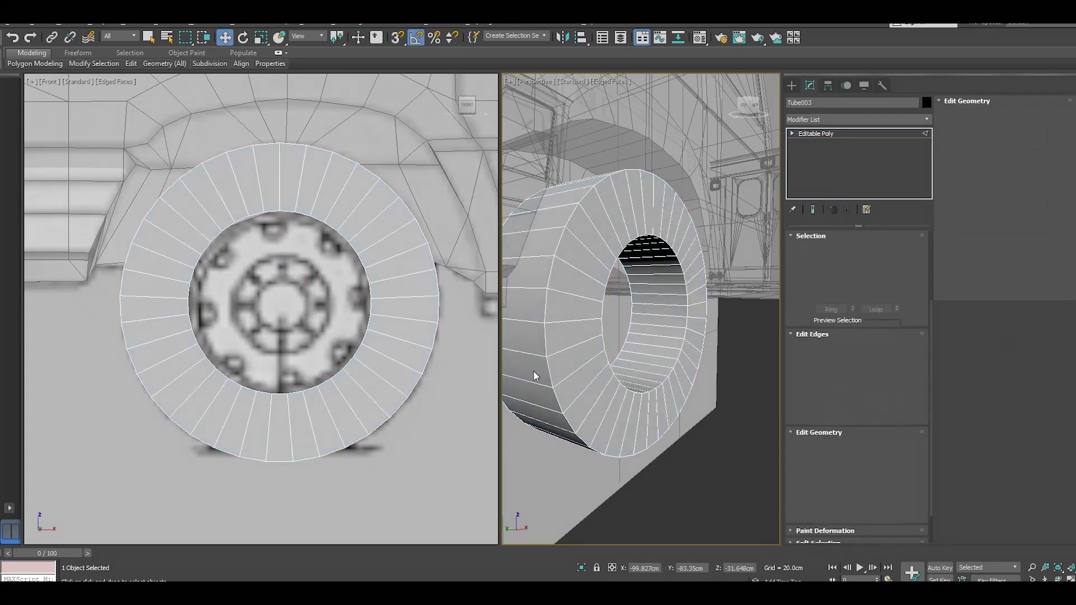
{"action": "double_click", "coordinate": [547, 375]}
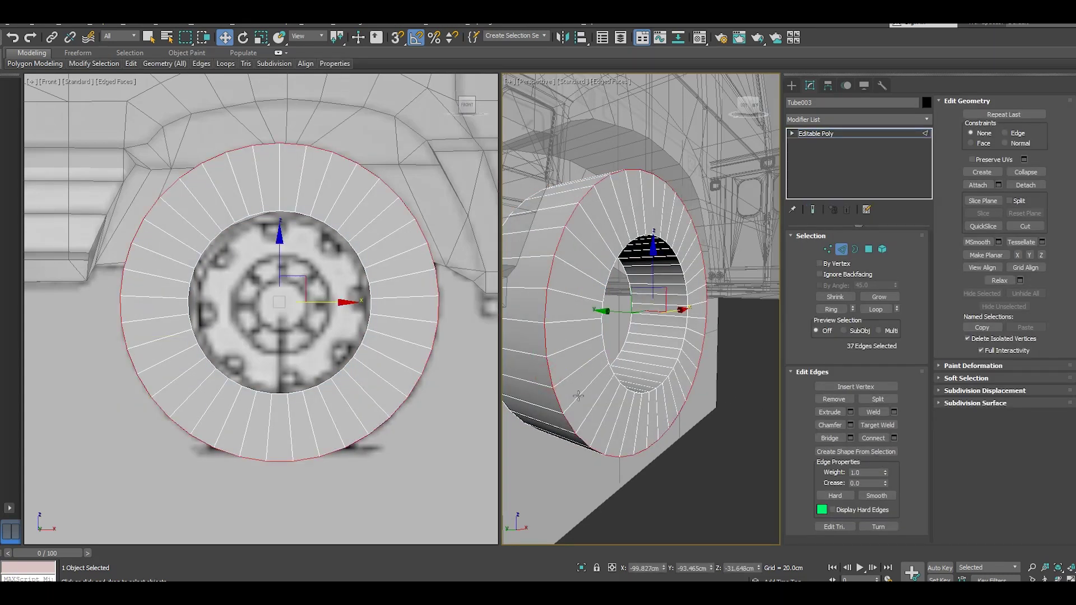
{"action": "double_click", "coordinate": [505, 405], "text": "ctrl"}
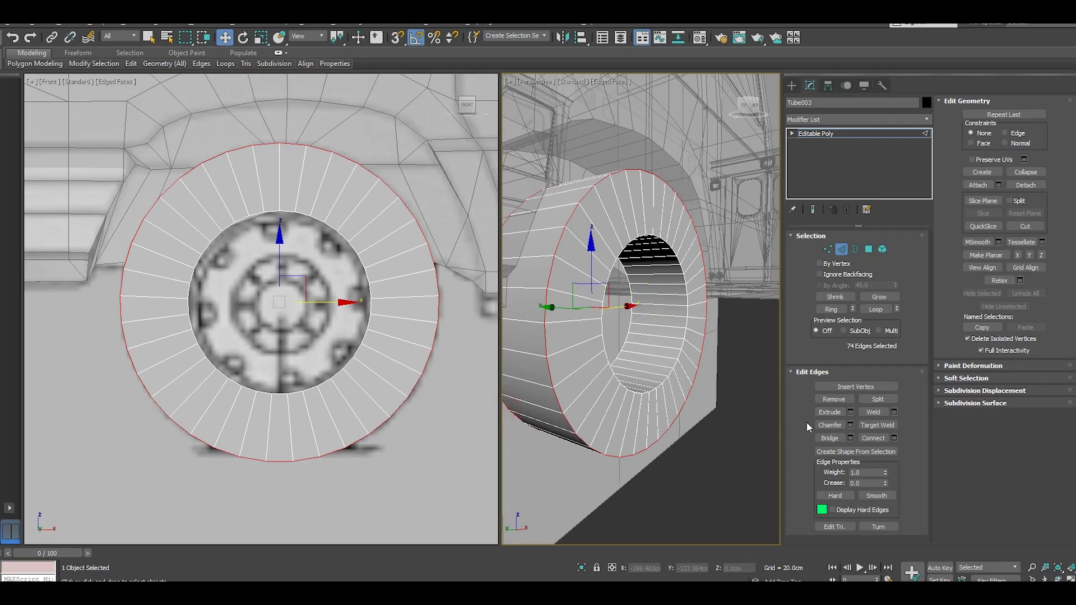
- Chamfer the tire's outer edges at 2.0cm with 2 segments
{"action": "left_click", "coordinate": [850, 426]}
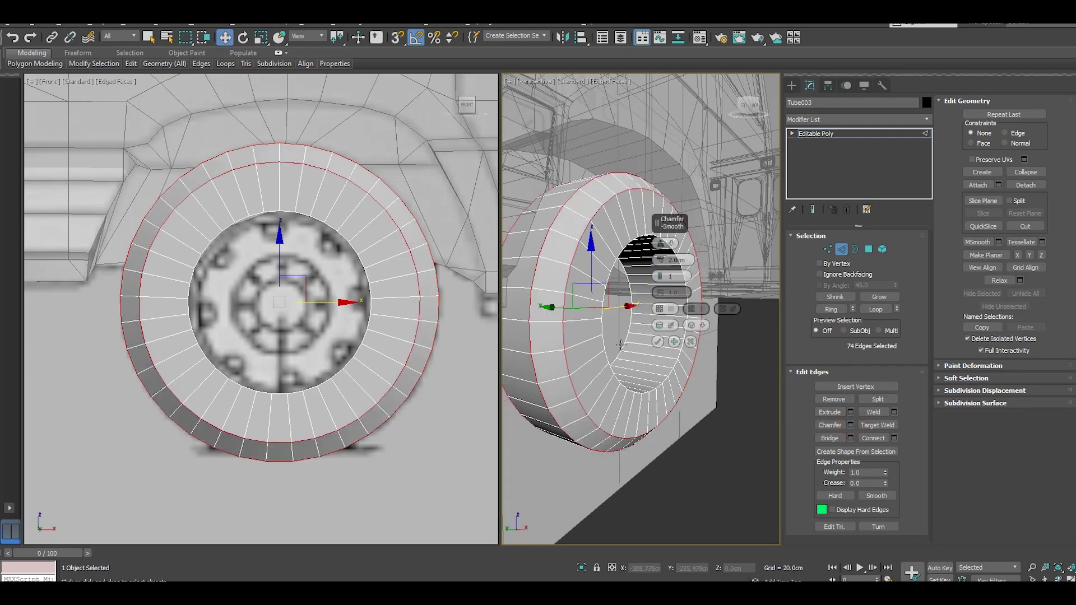
{"action": "middle_click_drag", "start_coordinate": [663, 334], "coordinate": [664, 329], "text": "alt"}
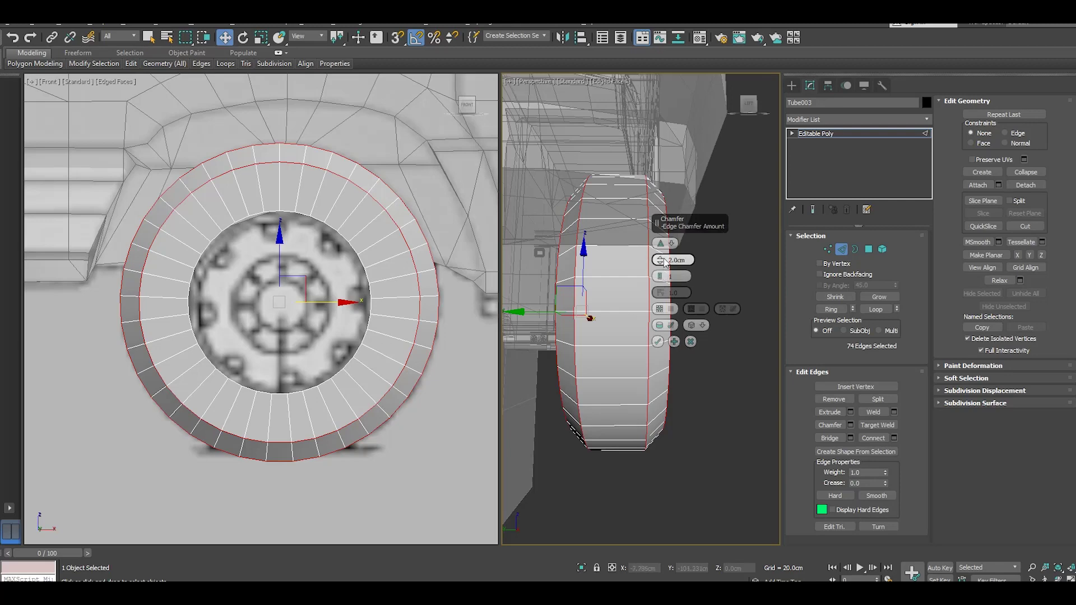
{"action": "left_click", "coordinate": [658, 273]}
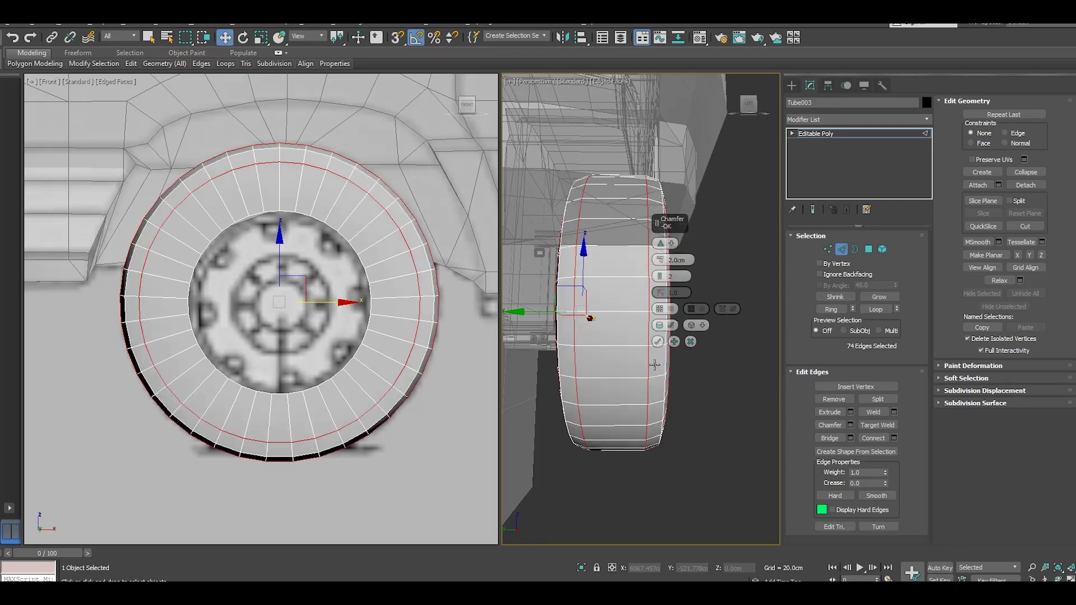
{"action": "middle_click_drag", "start_coordinate": [658, 274], "coordinate": [605, 381], "text": "alt"}
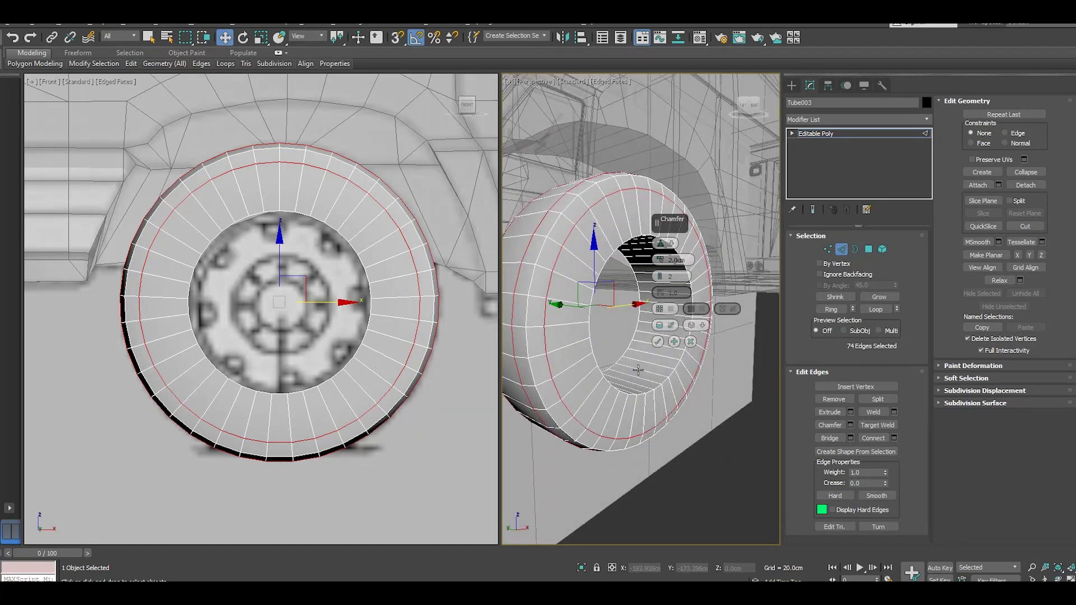
{"action": "left_click", "coordinate": [657, 342]}
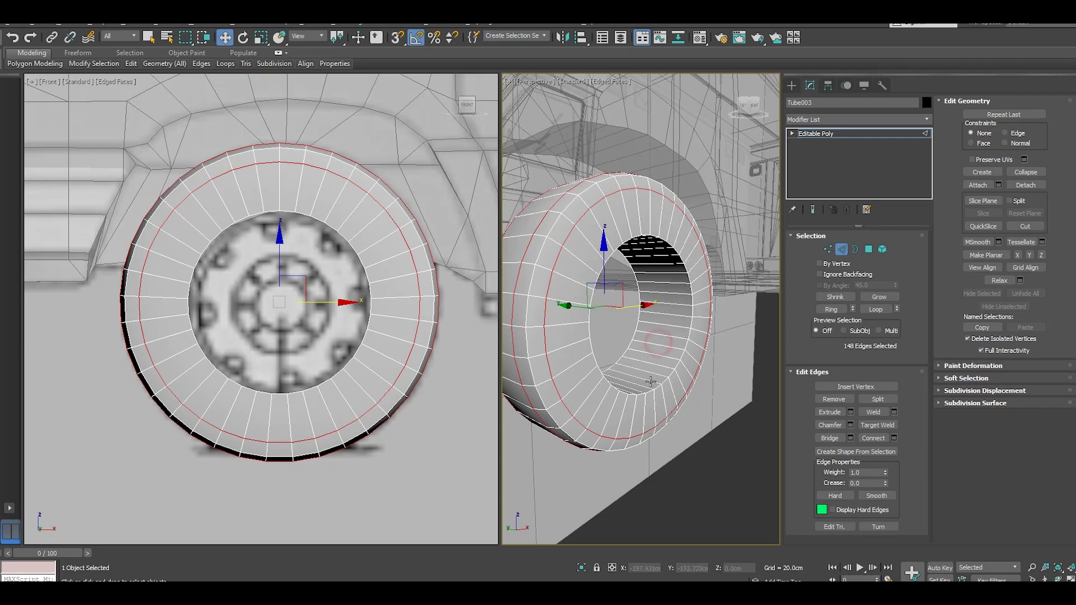
{"action": "double_click", "coordinate": [644, 393]}
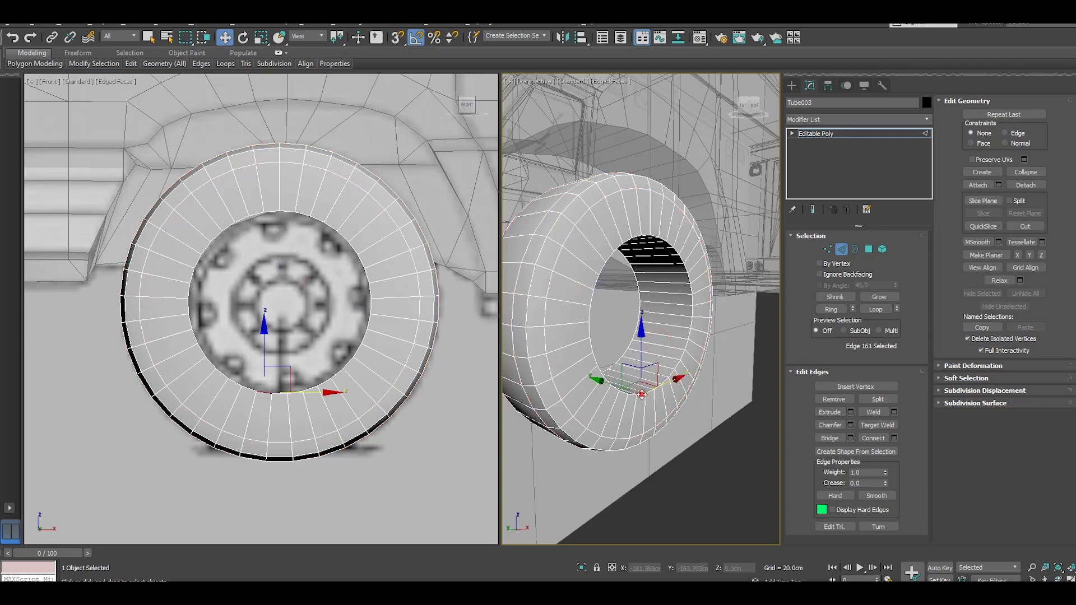
- Chamfer both edge loops around the tire's hole with 2 segments at about 0.647cm
{"action": "double_click", "coordinate": [625, 354], "text": "ctrl"}
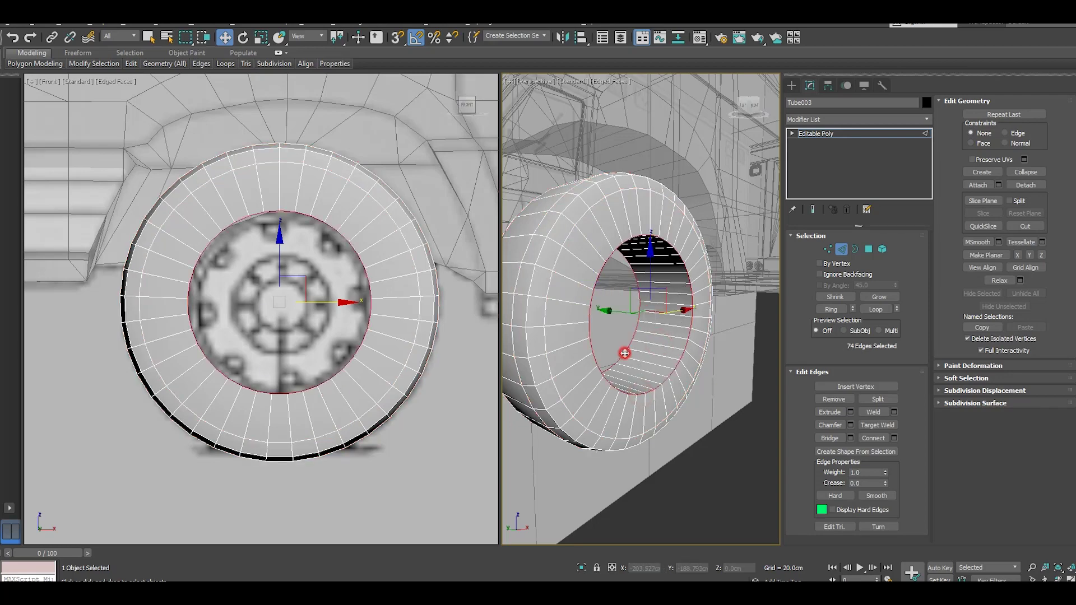
{"action": "left_click", "coordinate": [850, 425]}
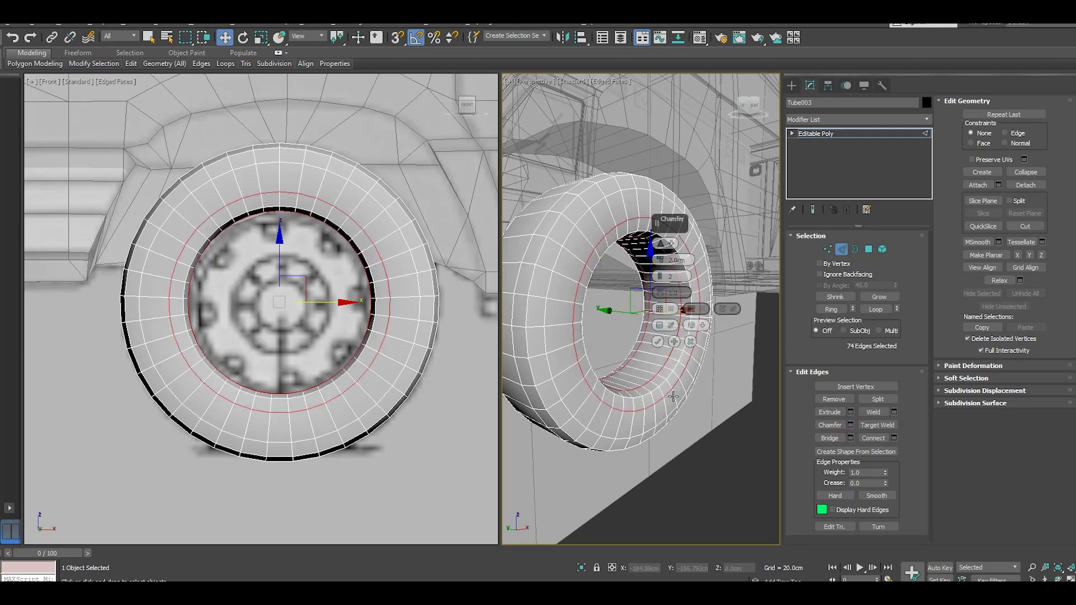
{"action": "middle_click_drag", "start_coordinate": [686, 400], "coordinate": [692, 377], "text": "alt"}
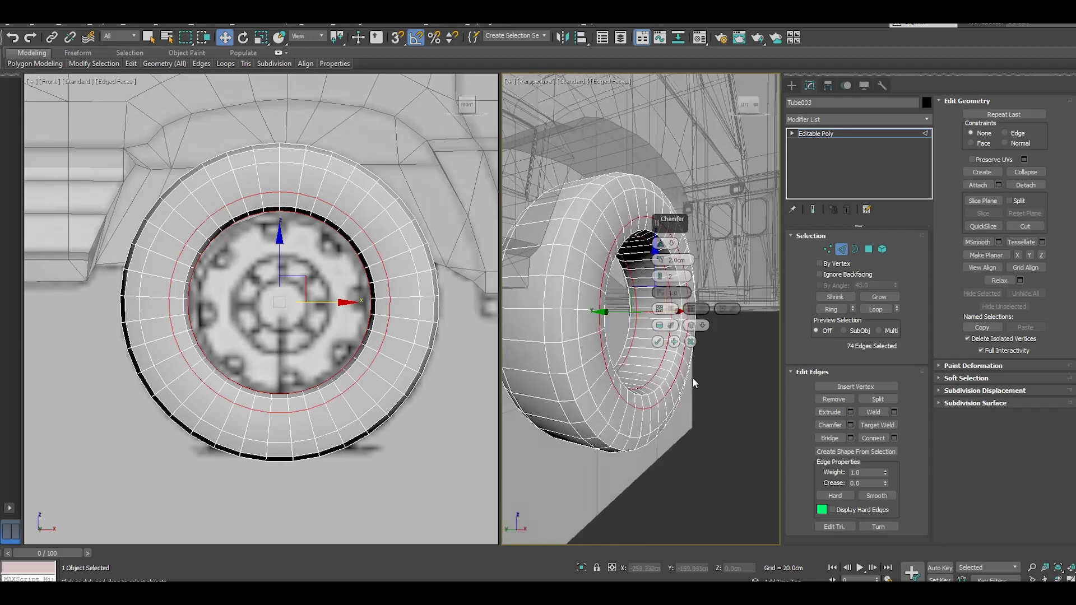
{"action": "left_click_drag", "start_coordinate": [657, 284], "coordinate": [656, 278]}
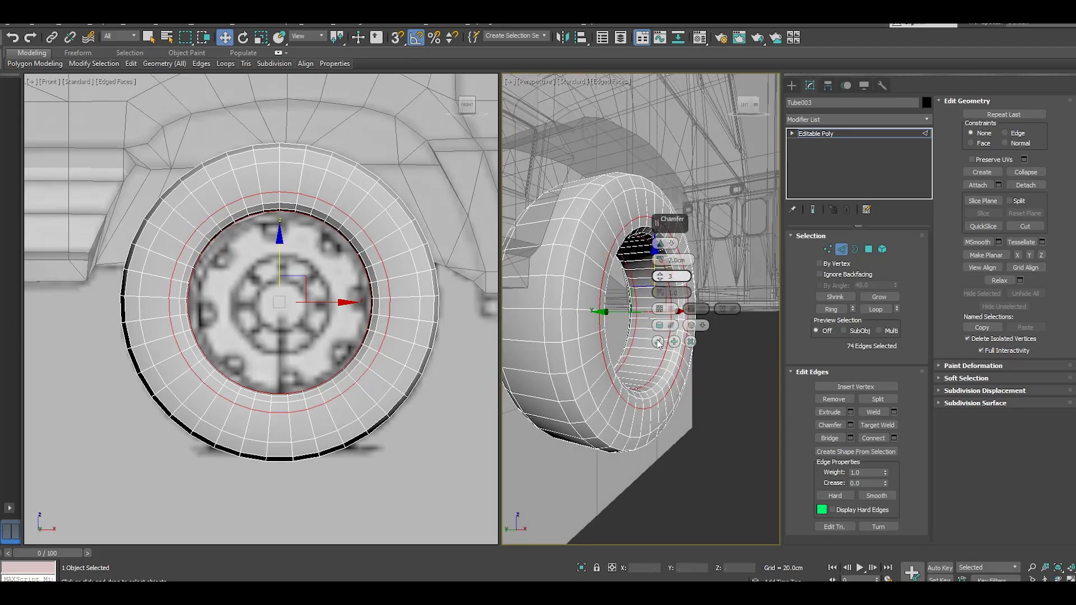
{"action": "mouse_move", "coordinate": [619, 392]}
{"action": "middle_mouse_down", "text": "alt"}
{"action": "mouse_move", "coordinate": [631, 395]}
{"action": "mouse_move", "coordinate": [616, 392]}
{"action": "middle_mouse_up", "text": "alt"}
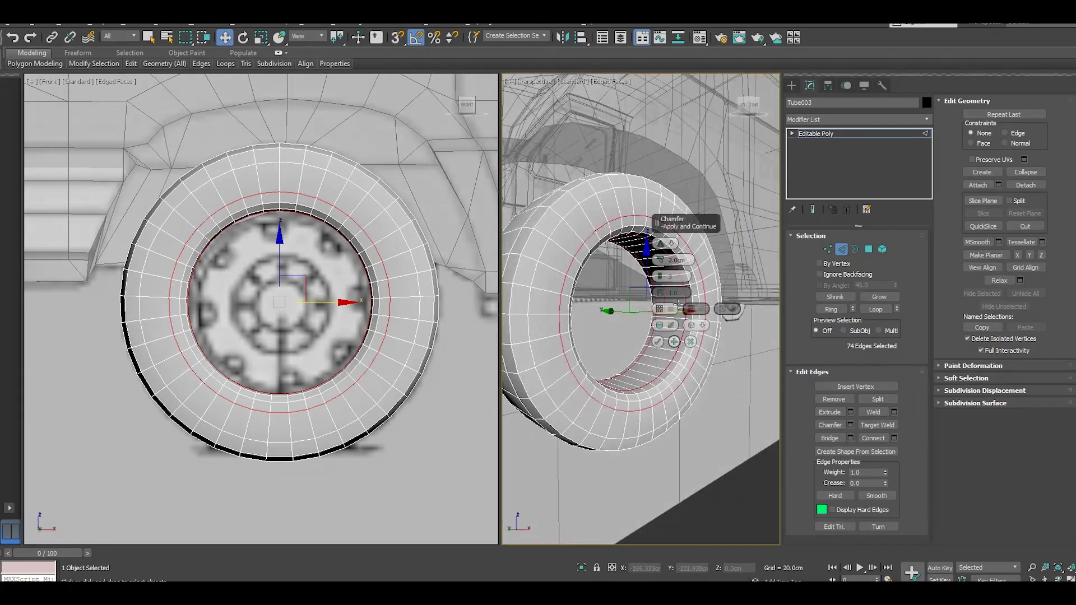
{"action": "left_click_drag", "start_coordinate": [662, 281], "coordinate": [663, 288]}
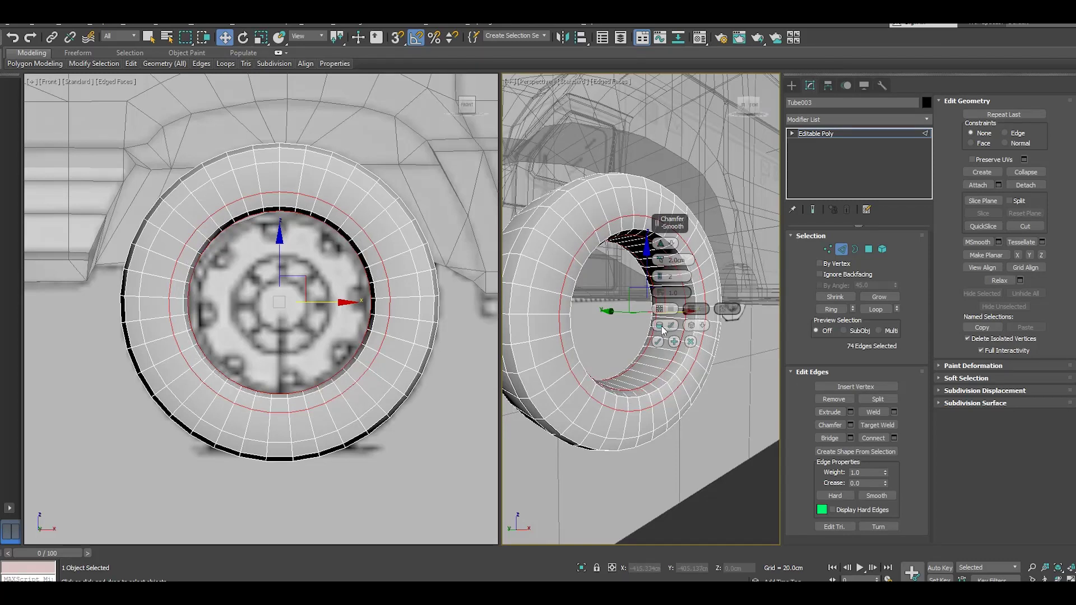
{"action": "right_click", "coordinate": [657, 259]}
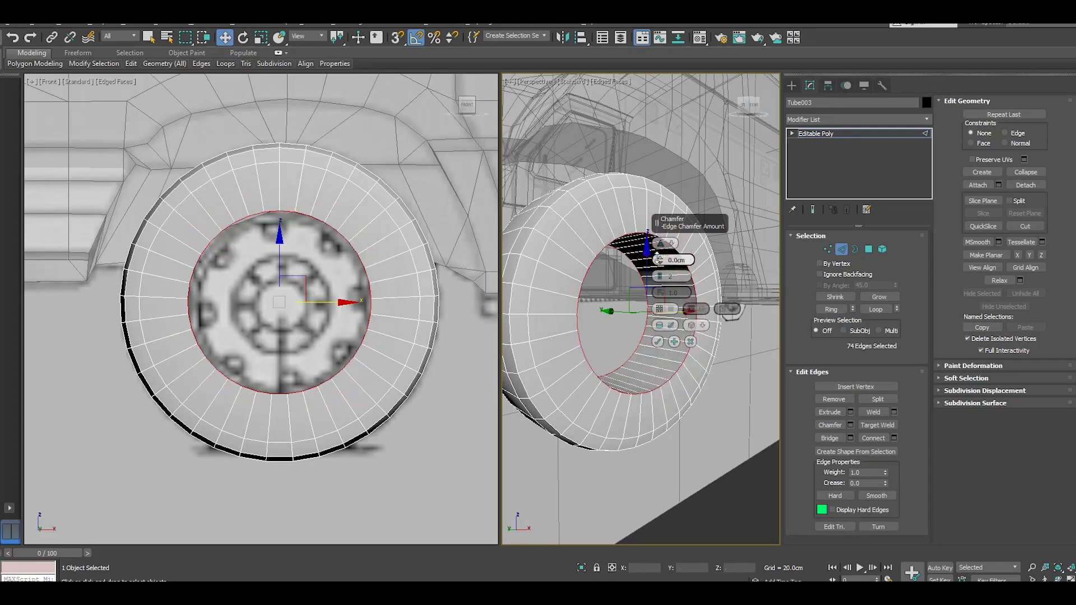
{"action": "left_click_drag", "start_coordinate": [656, 256], "coordinate": [659, 259]}
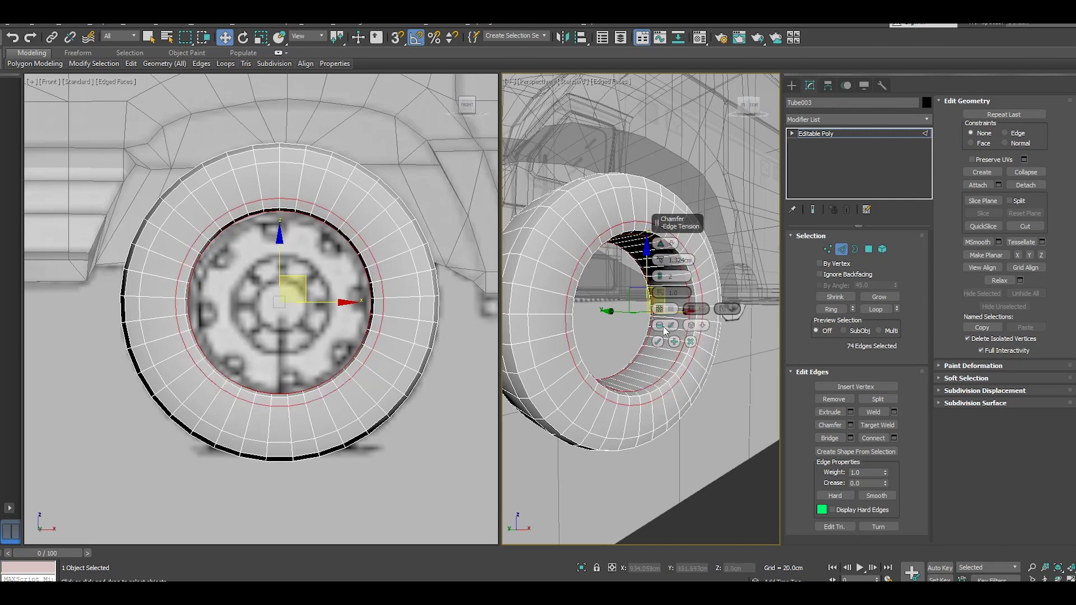
{"action": "left_click", "coordinate": [658, 342]}
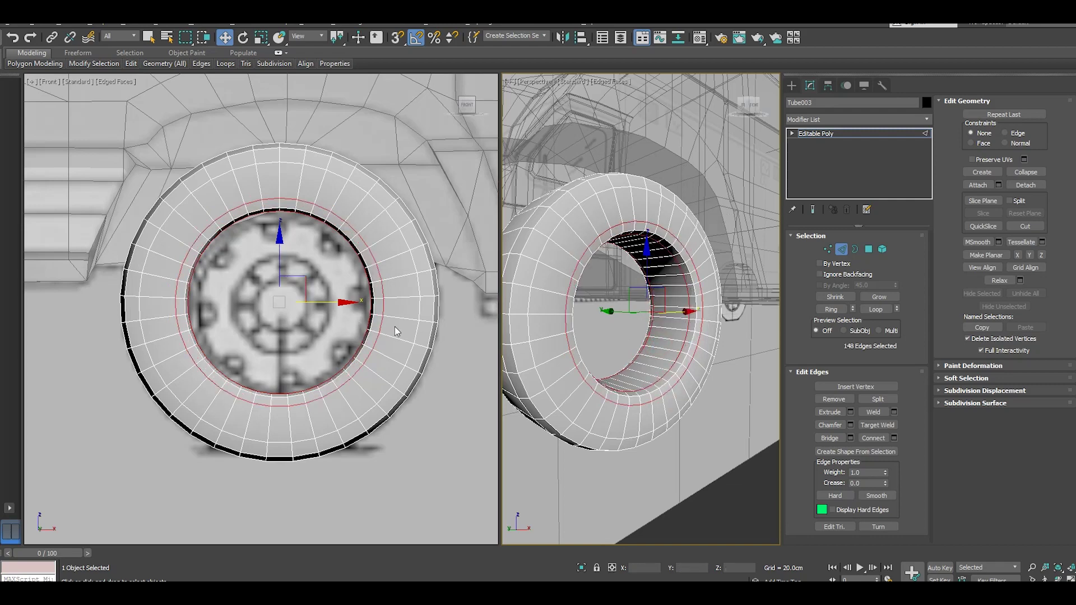
- Leave Edge mode and switch the tire back to see-through display
{"action": "left_click", "coordinate": [848, 133]}
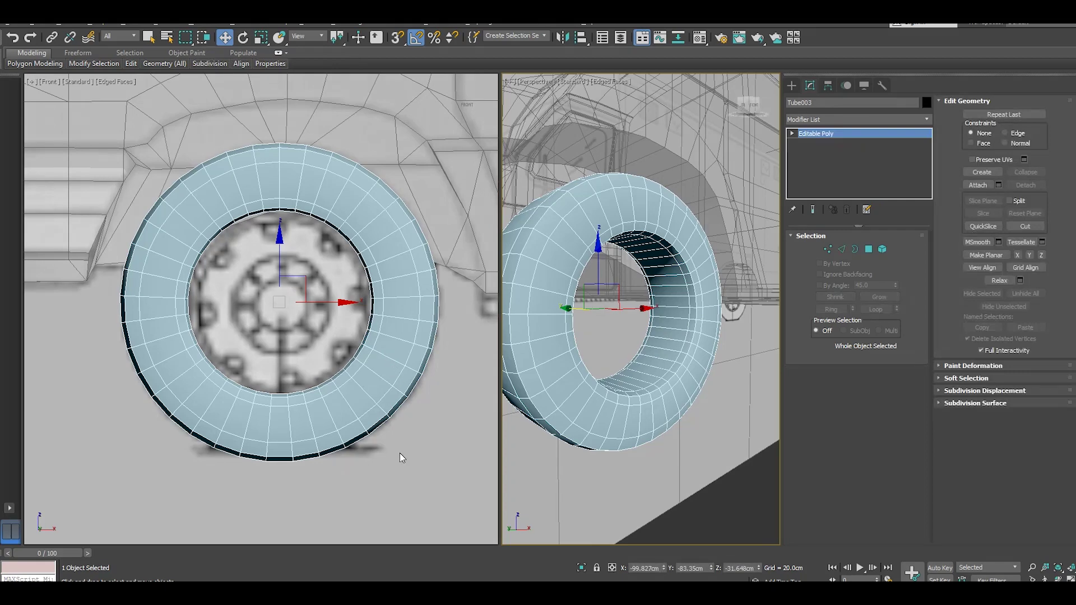
{"action": "key", "text": "alt+x"}
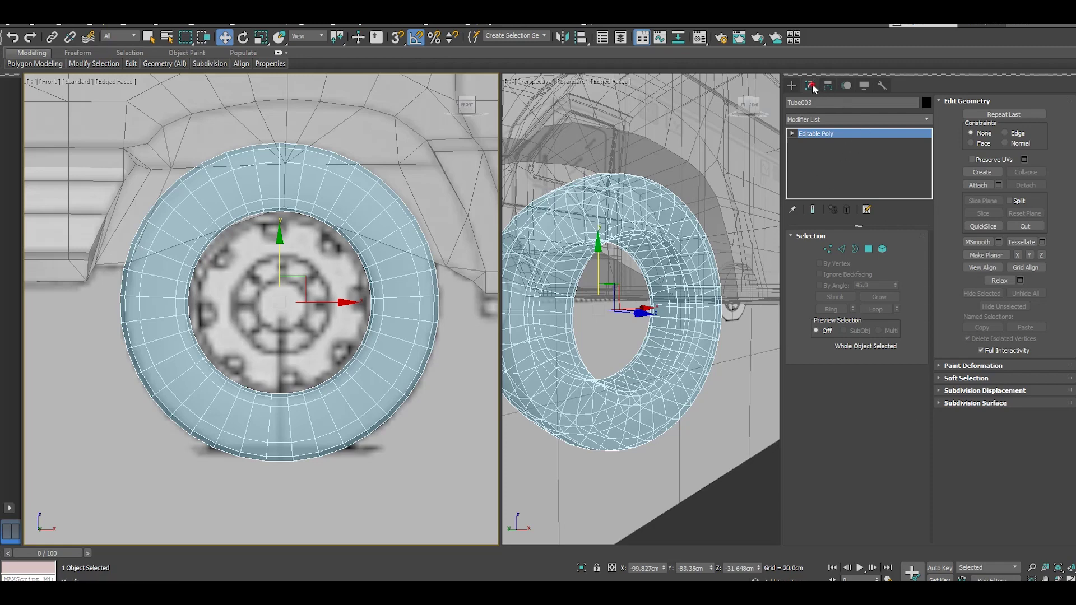
{"action": "left_click", "coordinate": [793, 86]}
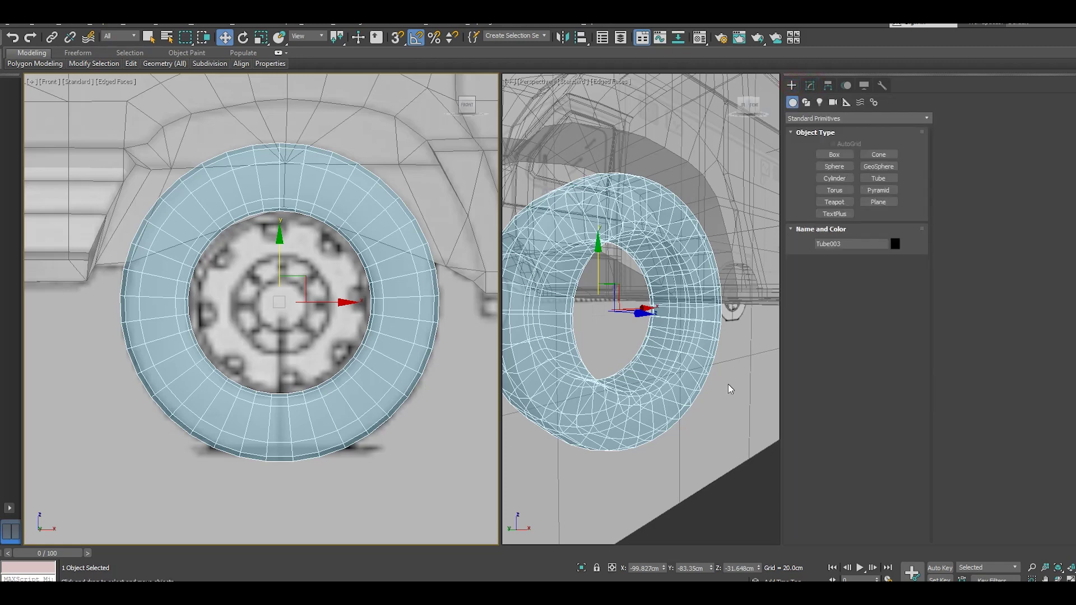
- Create a 10.702cm-radius cylinder from the wheel centre in the Front view
{"action": "left_click", "coordinate": [723, 423]}
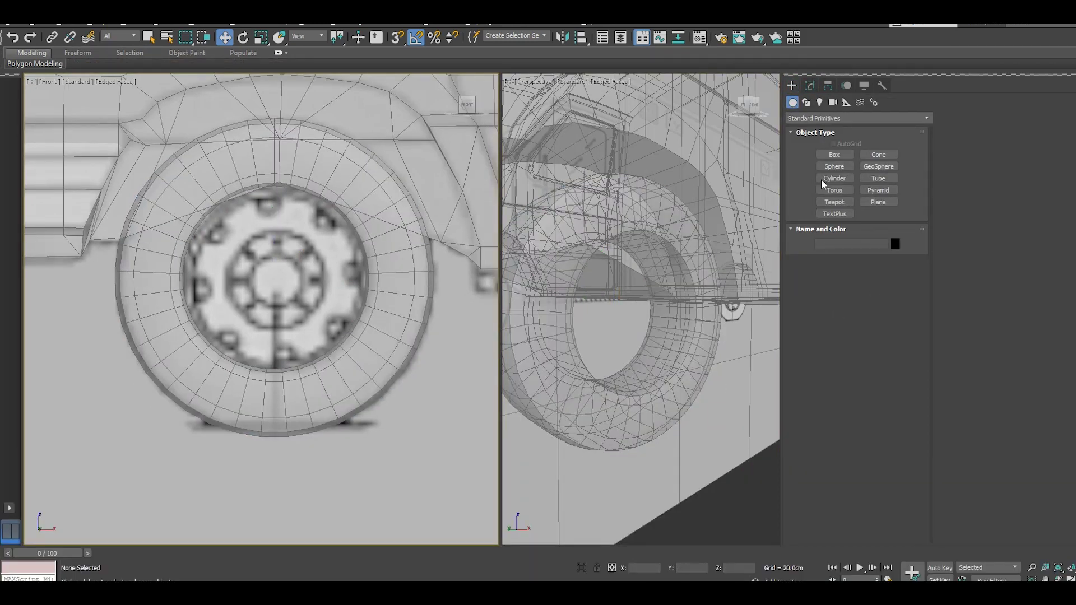
{"action": "left_click", "coordinate": [829, 180]}
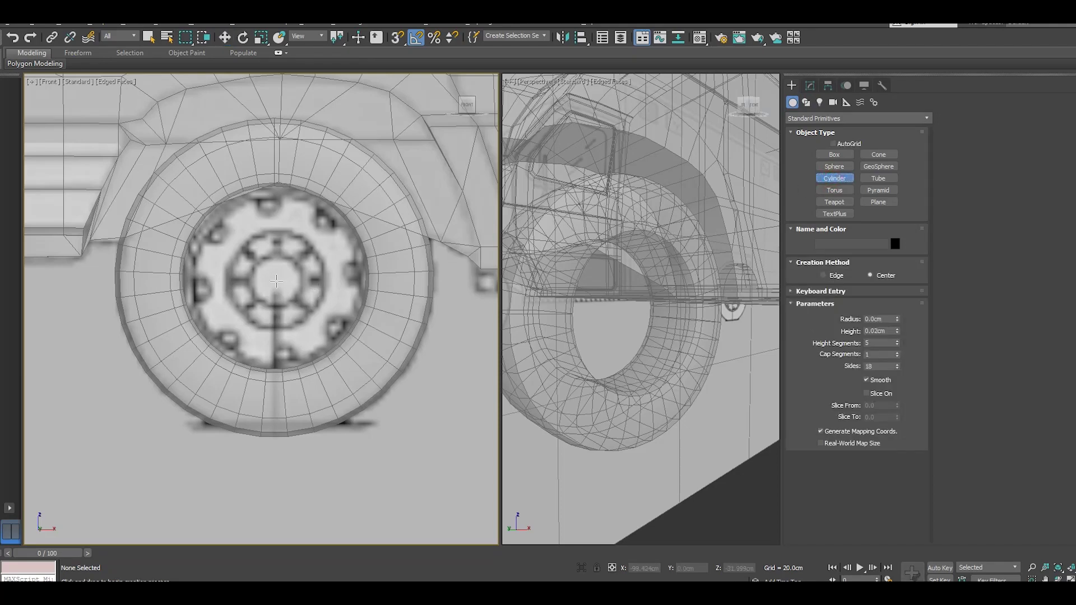
{"action": "left_click_drag", "start_coordinate": [277, 281], "coordinate": [371, 328]}
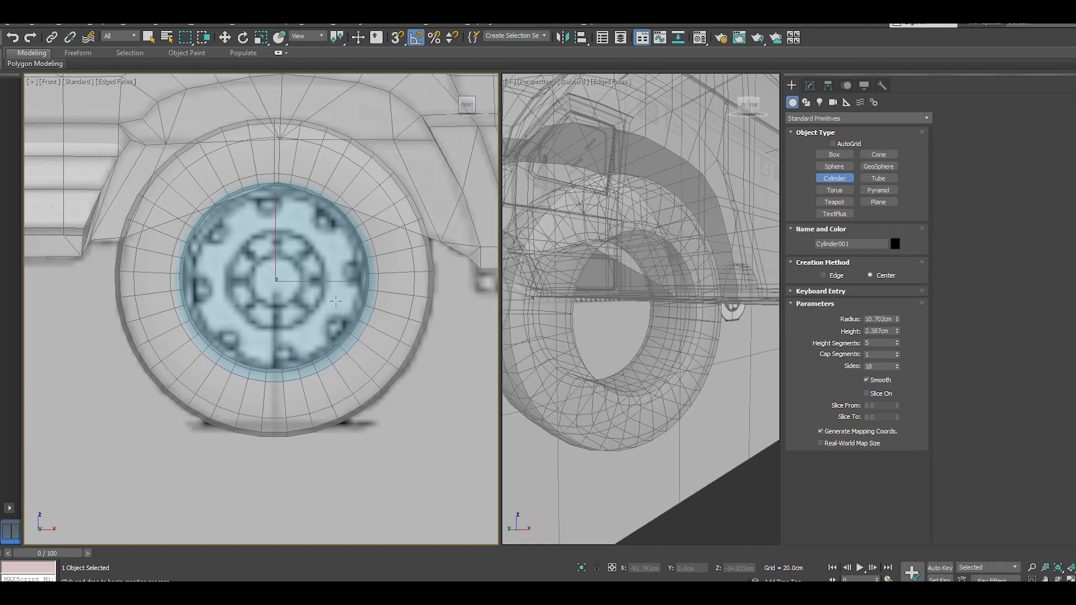
{"action": "left_click", "coordinate": [317, 273]}
{"action": "key", "text": "w"}
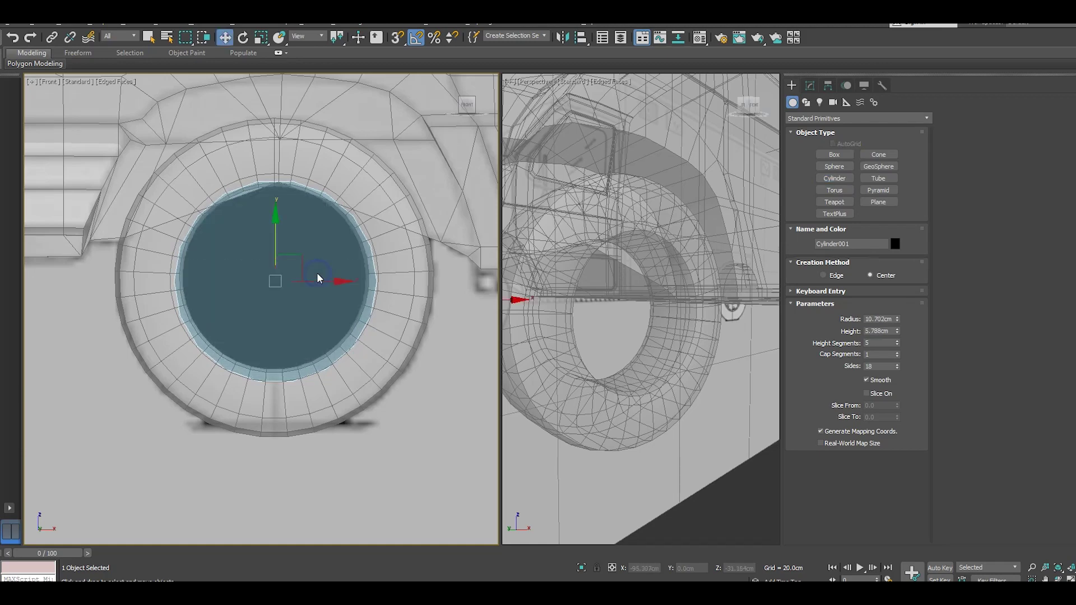
- Apply a material to the cylinder and move it into the rear wheel
{"action": "key", "text": "m"}
{"action": "left_click", "coordinate": [92, 263]}
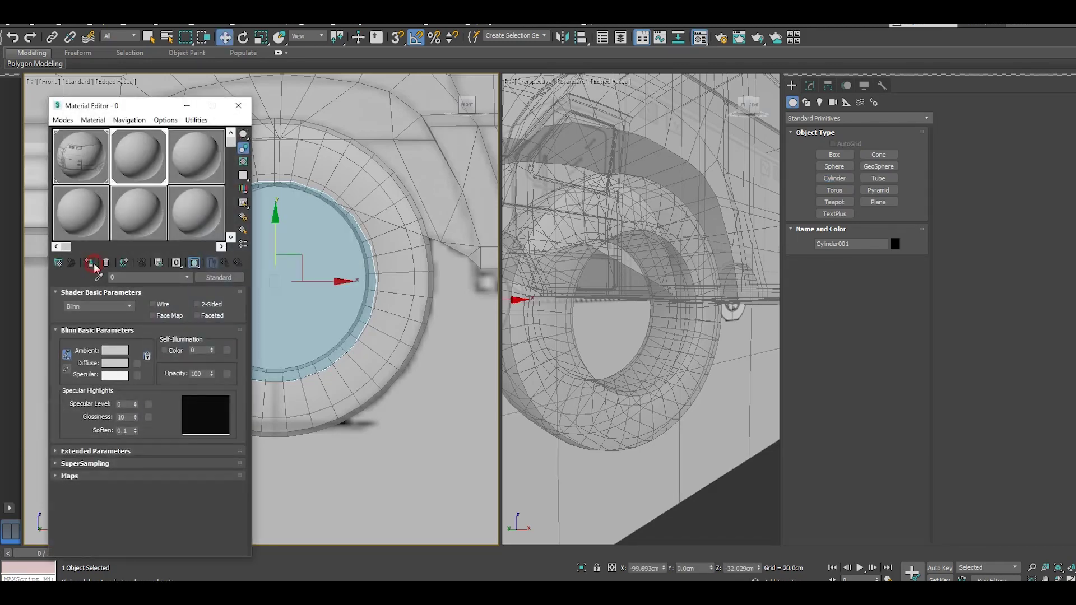
{"action": "key", "text": "m"}
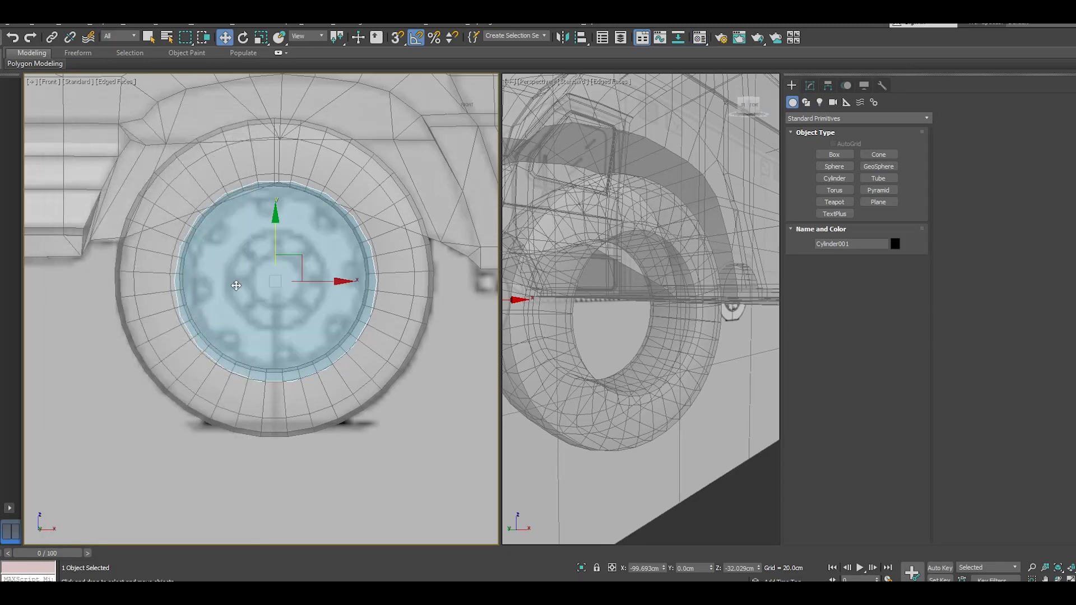
{"action": "middle_click_drag", "start_coordinate": [668, 362], "coordinate": [523, 328], "text": "alt"}
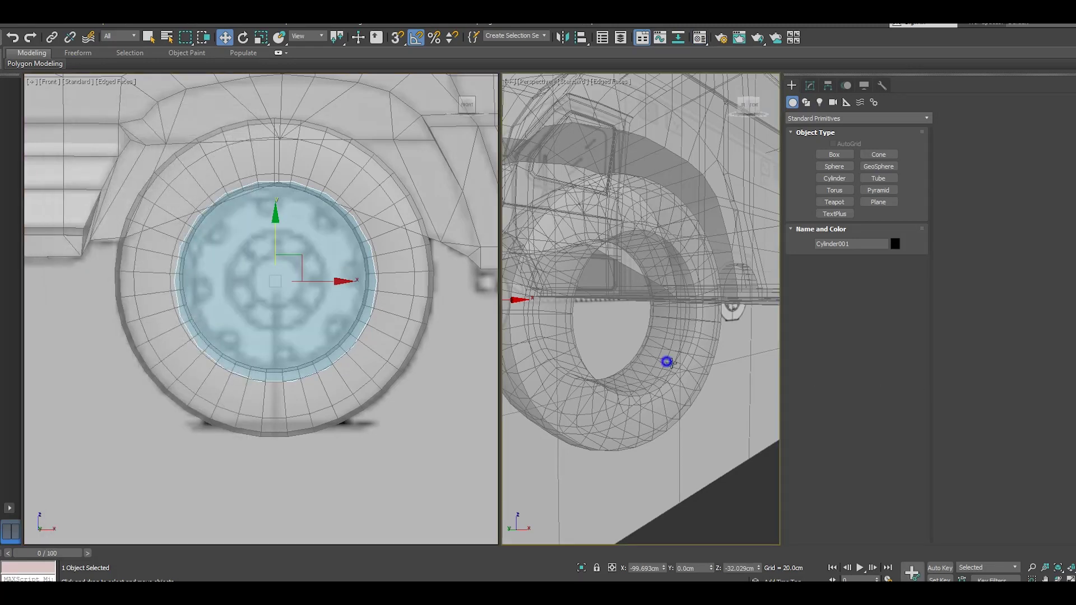
{"action": "scroll", "coordinate": [521, 325], "scroll_direction": "down", "scroll_amount": 8}
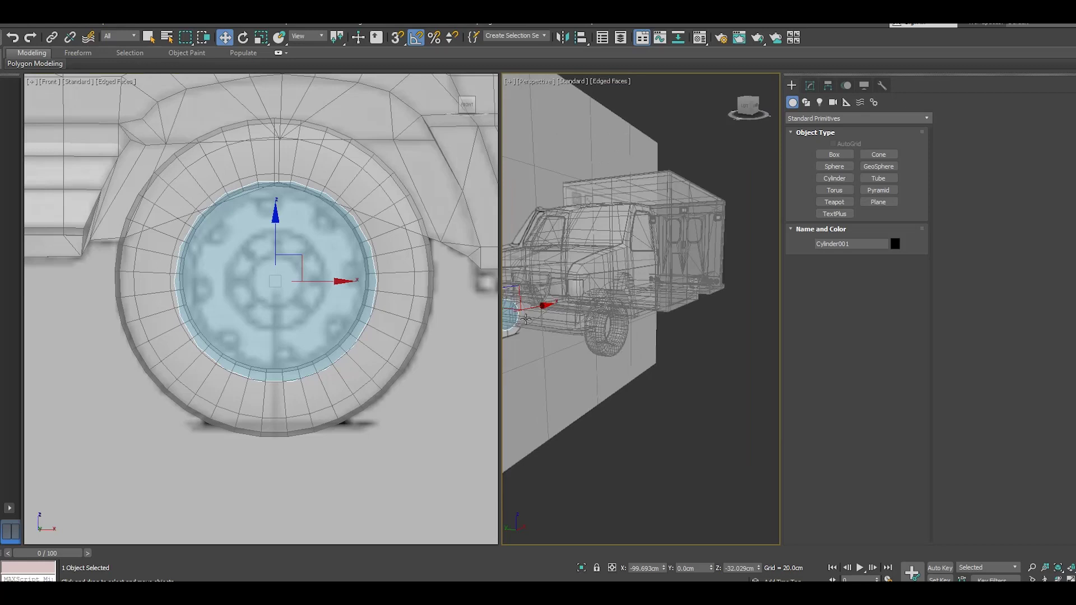
{"action": "middle_click_drag", "start_coordinate": [504, 309], "coordinate": [618, 339]}
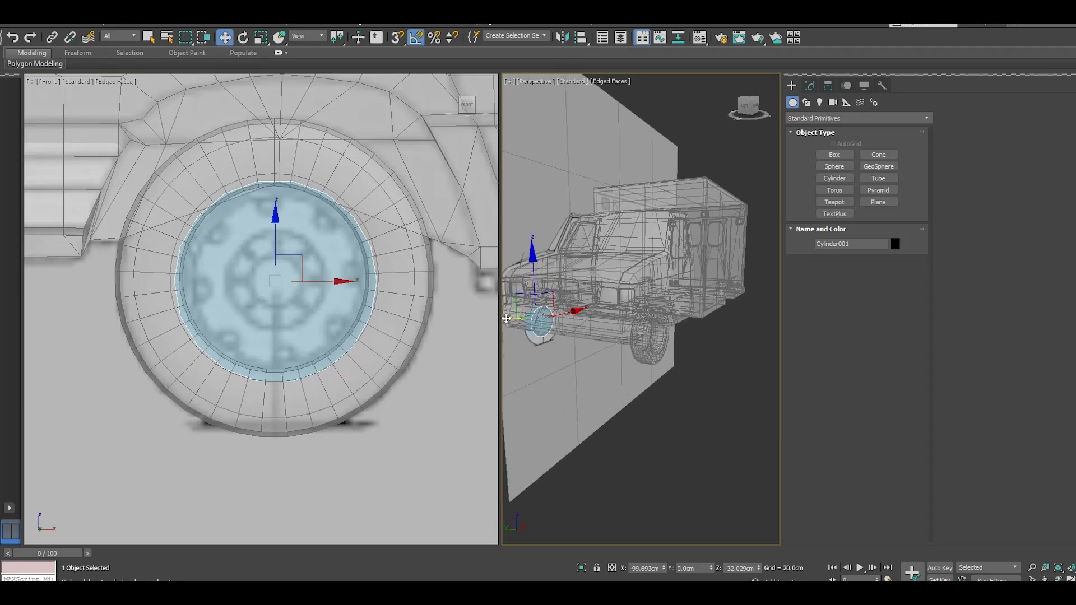
{"action": "left_click_drag", "start_coordinate": [508, 318], "coordinate": [612, 329]}
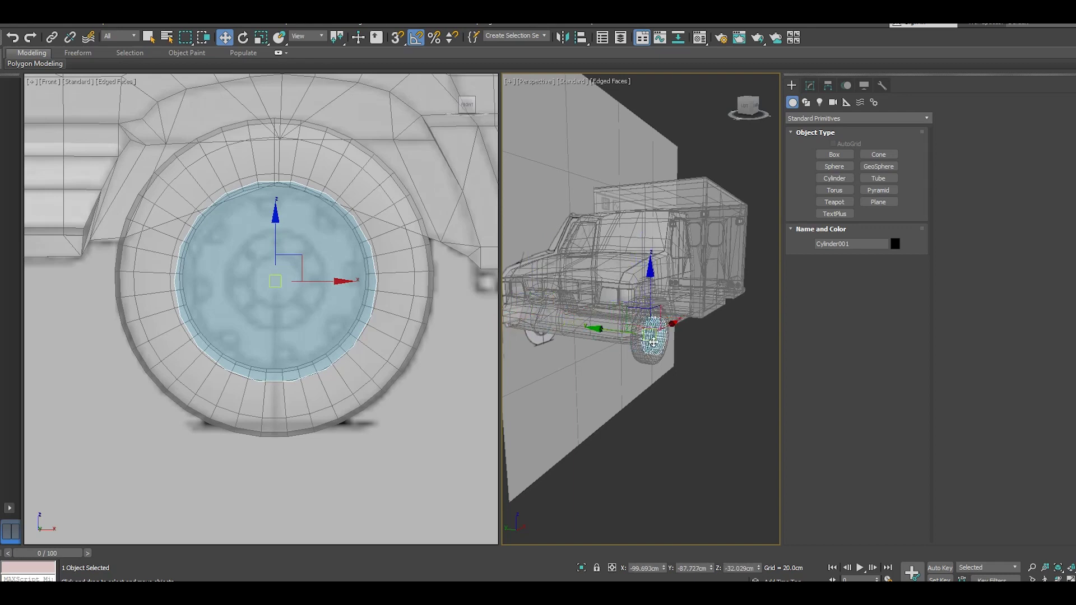
{"action": "key", "text": "z"}
{"action": "left_click", "coordinate": [810, 86]}
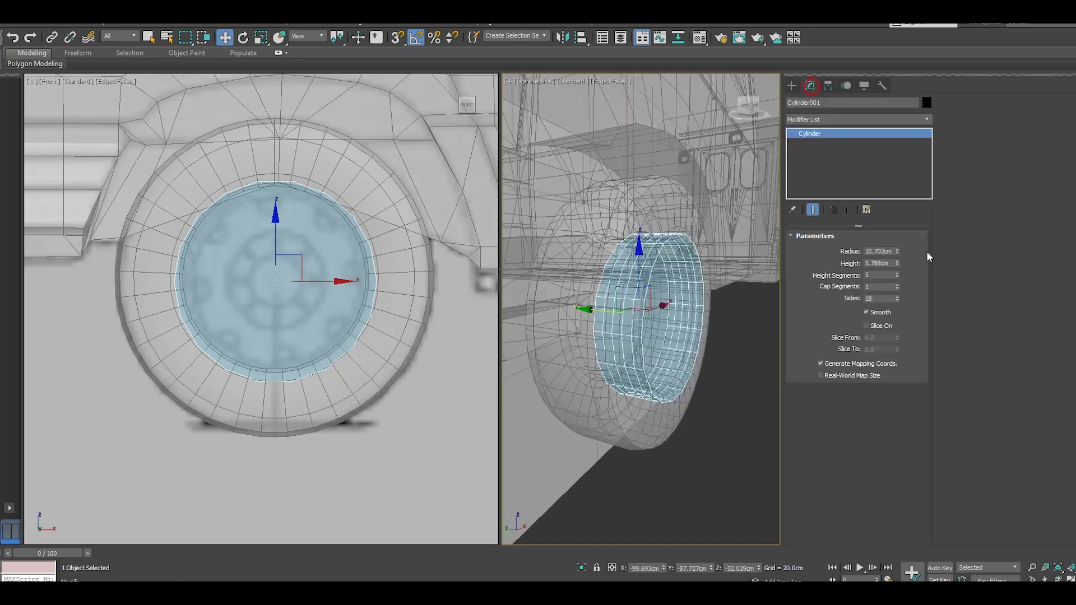
- Set the hub cylinder to 1 height segment and 26 sides, and slide it along Y
{"action": "right_click", "coordinate": [897, 275]}
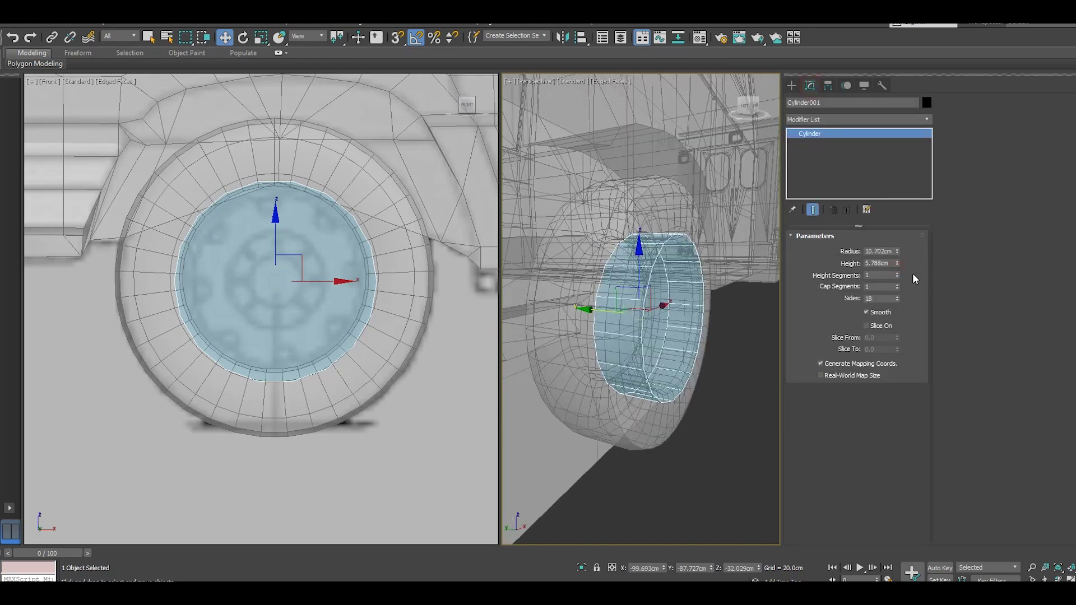
{"action": "left_click", "coordinate": [898, 297]}
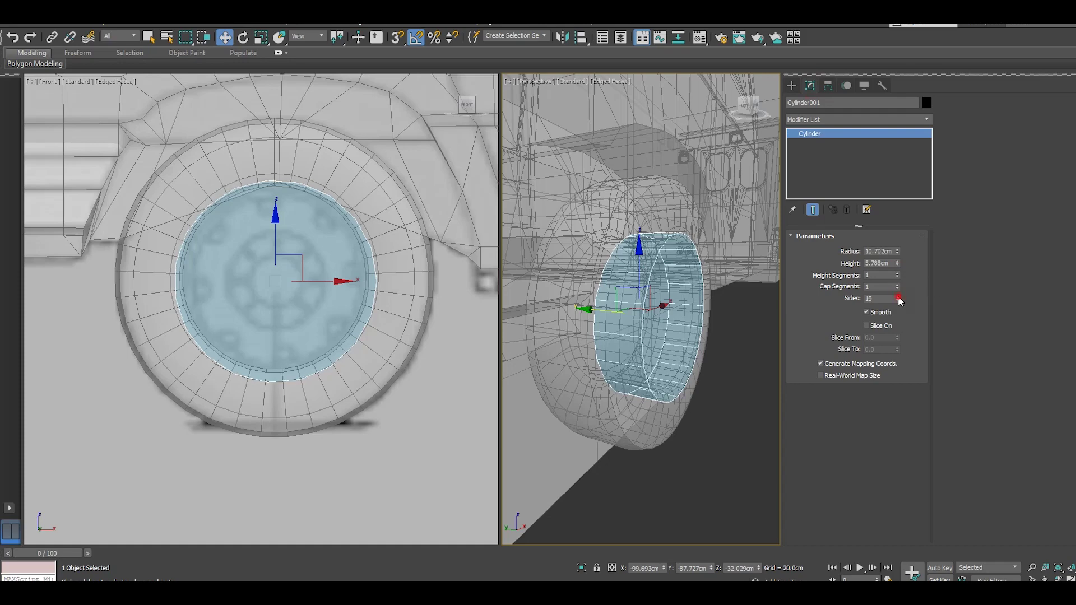
{"action": "left_click", "coordinate": [897, 297]}
{"action": "left_click", "coordinate": [897, 296]}
{"action": "left_click", "coordinate": [898, 297]}
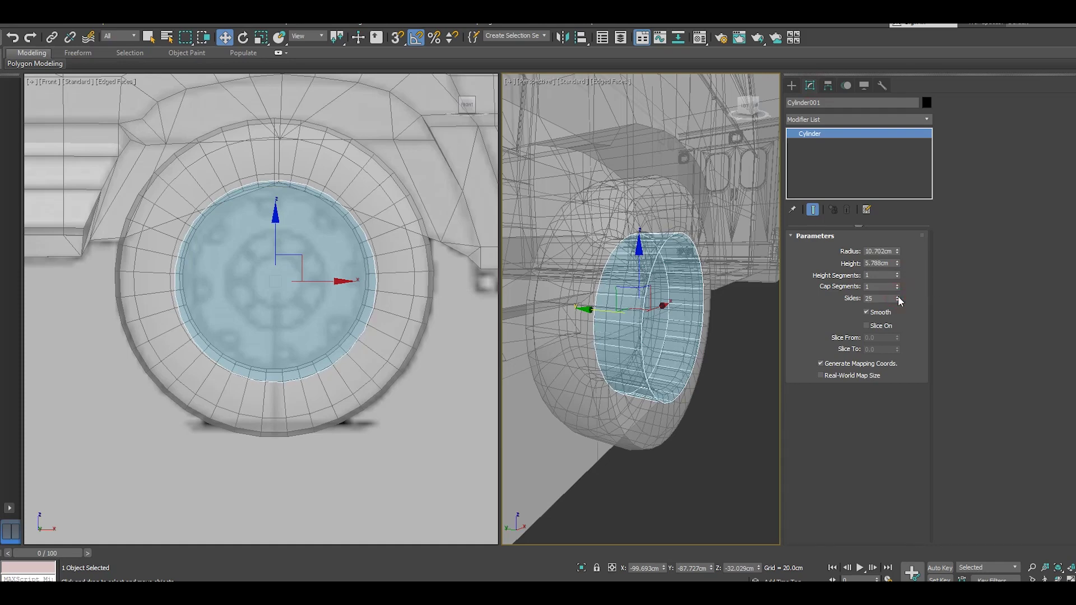
{"action": "scroll", "coordinate": [665, 363], "scroll_direction": "up", "scroll_amount": 1}
{"action": "scroll", "coordinate": [650, 364], "scroll_direction": "up", "scroll_amount": 1}
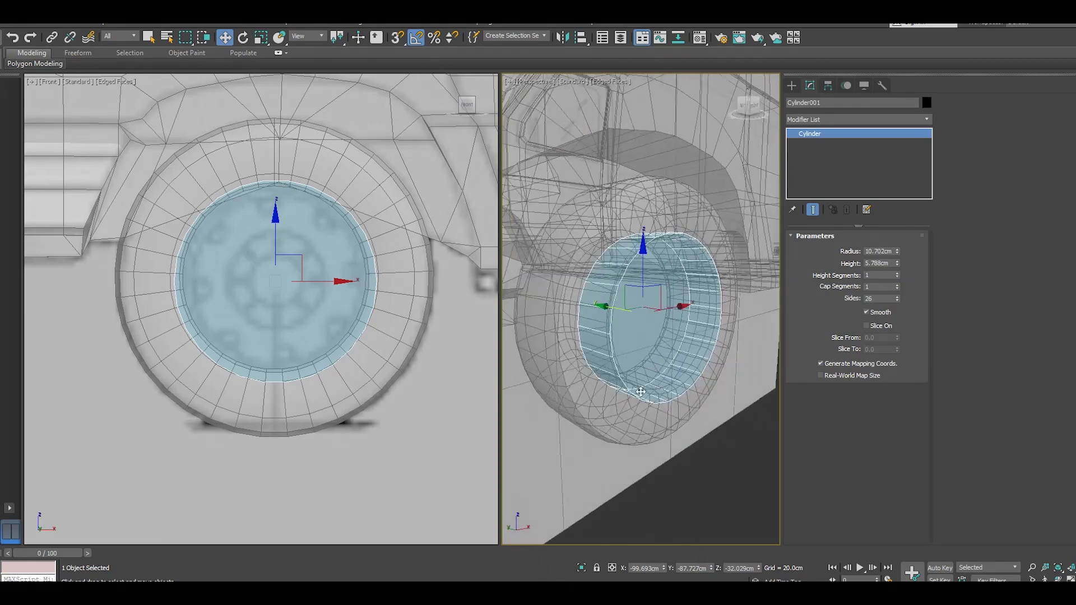
{"action": "scroll", "coordinate": [641, 391], "scroll_direction": "up", "scroll_amount": 2}
{"action": "middle_click_drag", "start_coordinate": [745, 316], "coordinate": [709, 302], "text": "alt"}
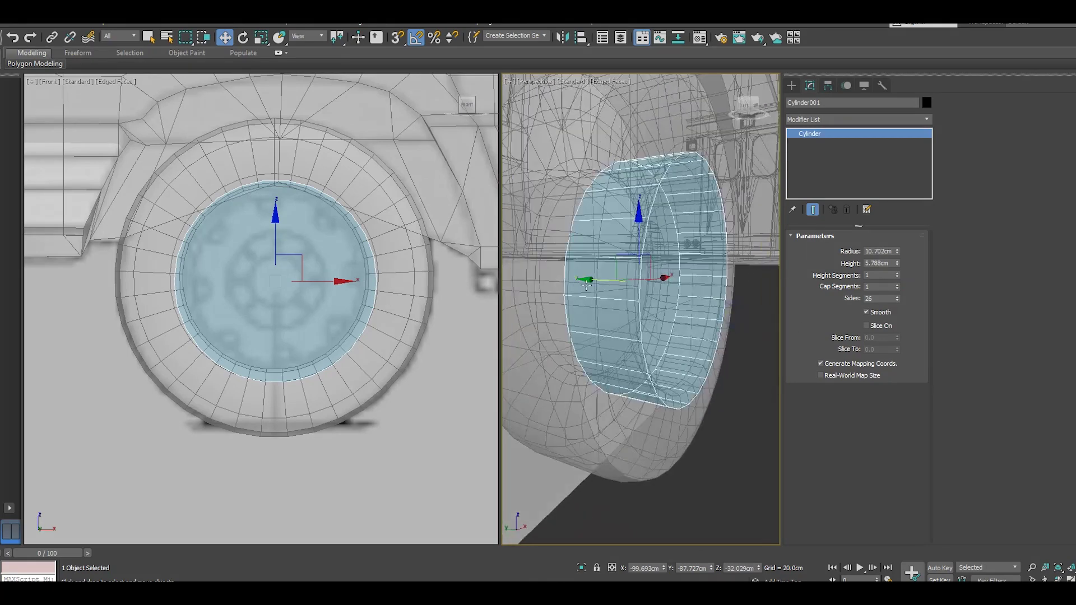
{"action": "left_click_drag", "start_coordinate": [593, 280], "coordinate": [642, 279]}
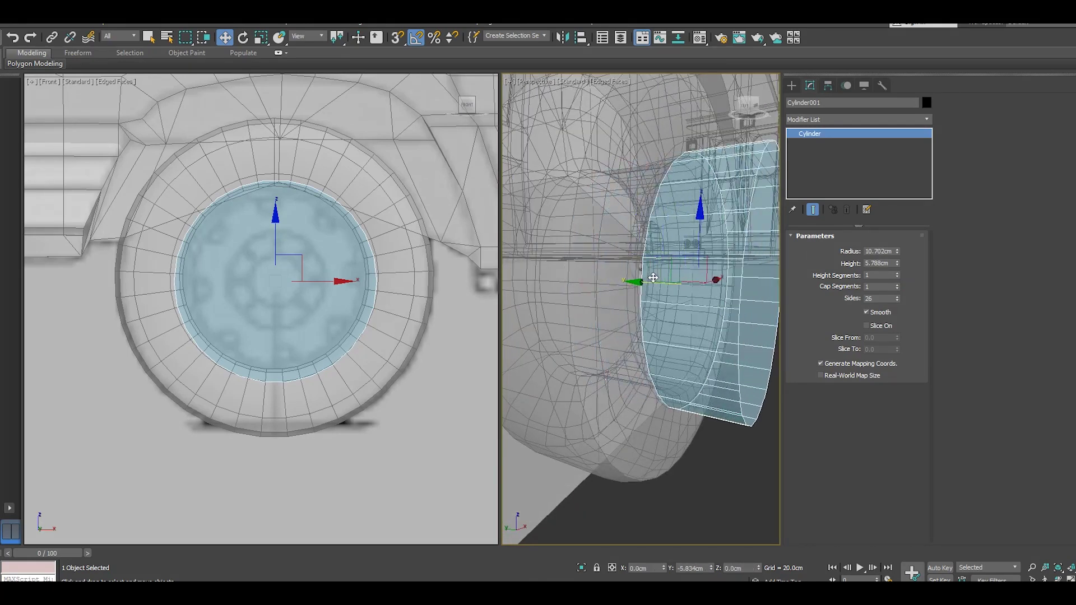
{"action": "right_click", "coordinate": [841, 154]}
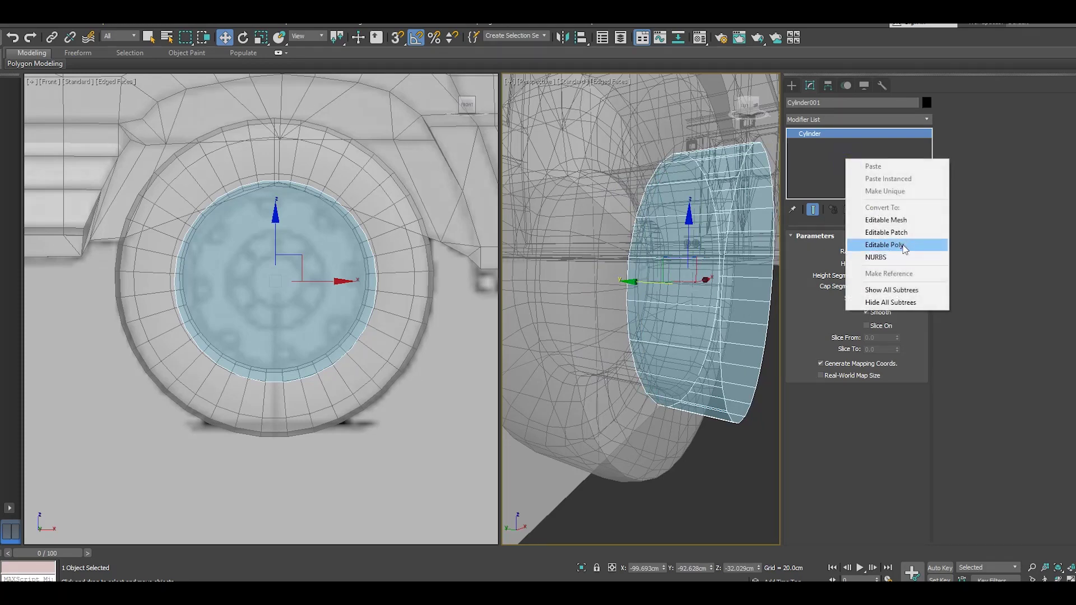
- Convert the cylinder to Editable Poly and move its outer end cap inward to thin the rim
{"action": "left_click", "coordinate": [880, 241]}
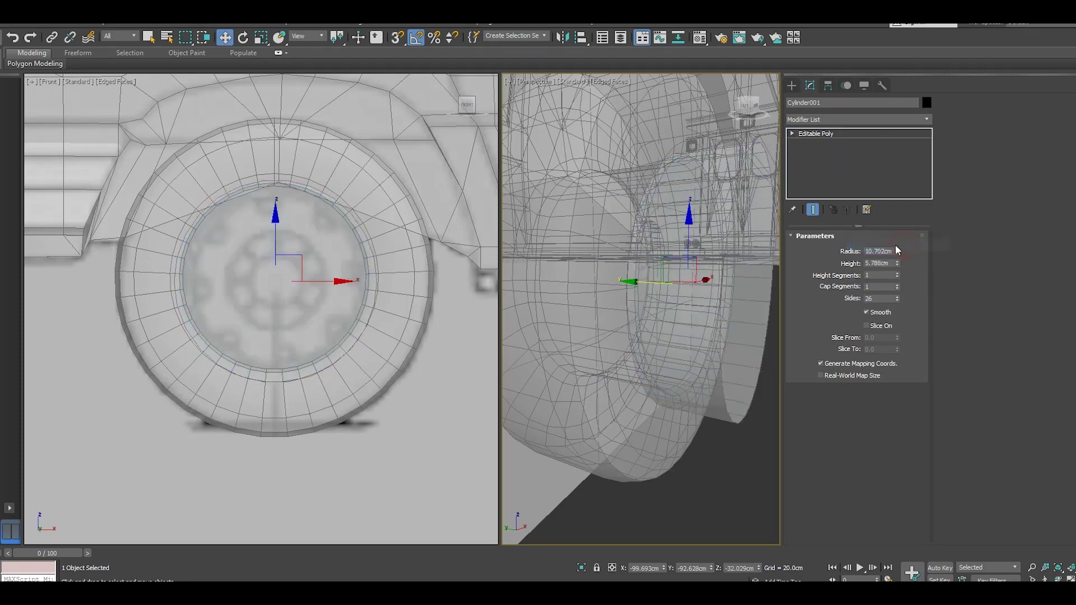
{"action": "key", "text": "4"}
{"action": "left_click", "coordinate": [748, 291]}
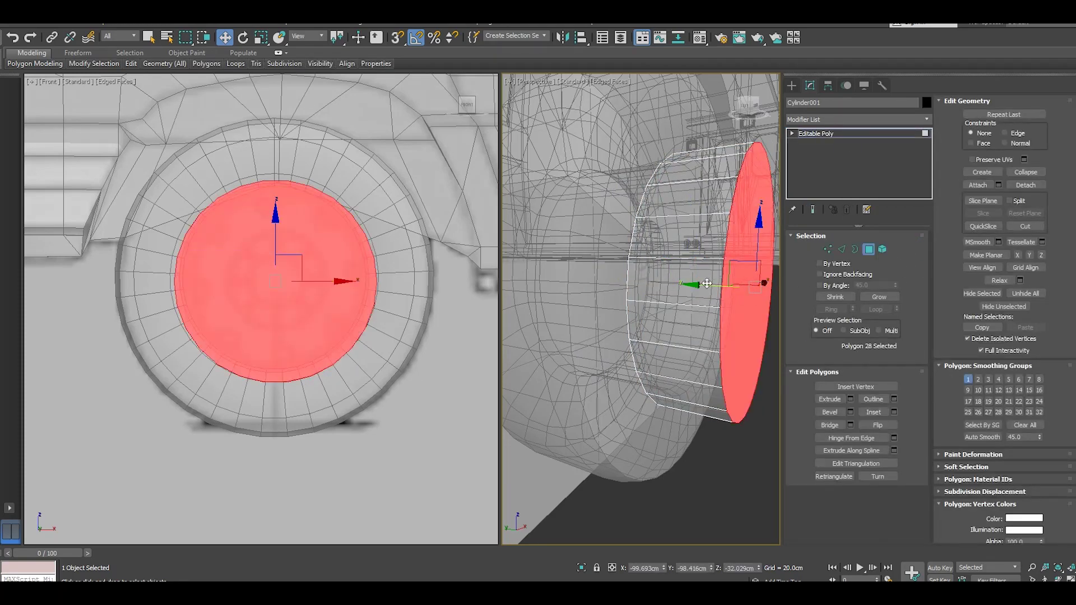
{"action": "left_click_drag", "start_coordinate": [704, 284], "coordinate": [665, 283]}
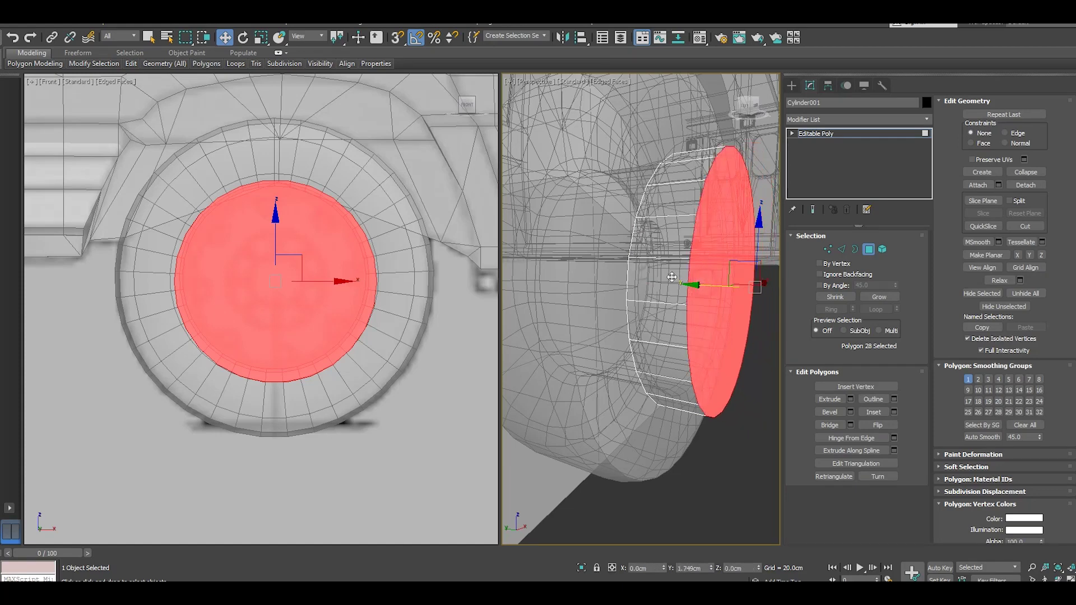
{"action": "left_click", "coordinate": [724, 407]}
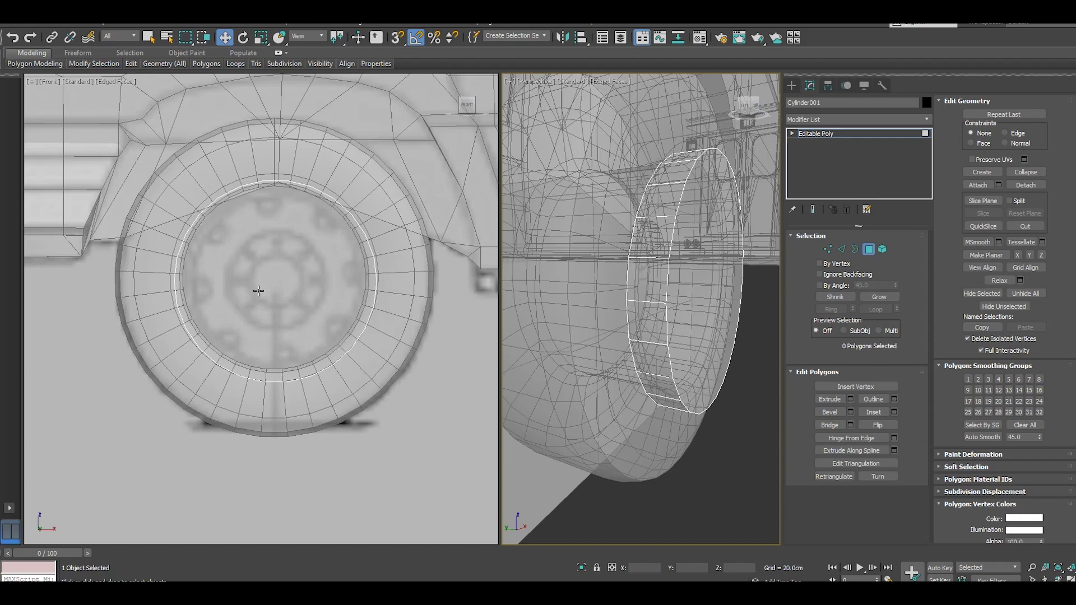
- Select both rim caps and inset them by 5.52cm
{"action": "left_click", "coordinate": [697, 322]}
{"action": "mouse_move", "coordinate": [697, 322]}
{"action": "middle_mouse_down", "text": "alt"}
{"action": "mouse_move", "coordinate": [724, 309]}
{"action": "mouse_move", "coordinate": [629, 334]}
{"action": "middle_mouse_up", "text": "alt"}
{"action": "left_click", "coordinate": [724, 309], "text": "ctrl"}
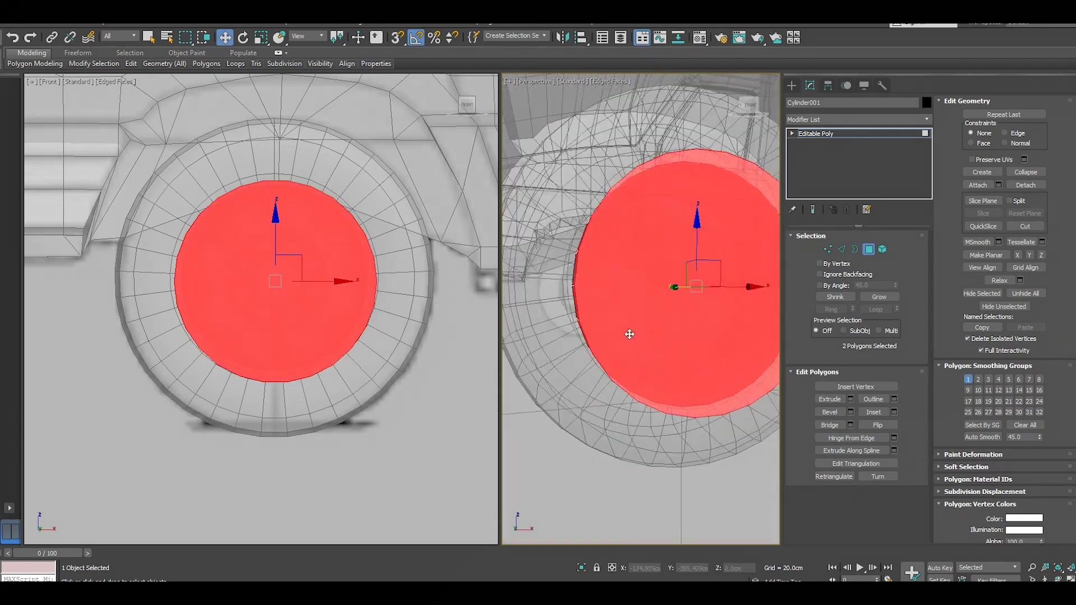
{"action": "left_click", "coordinate": [894, 412]}
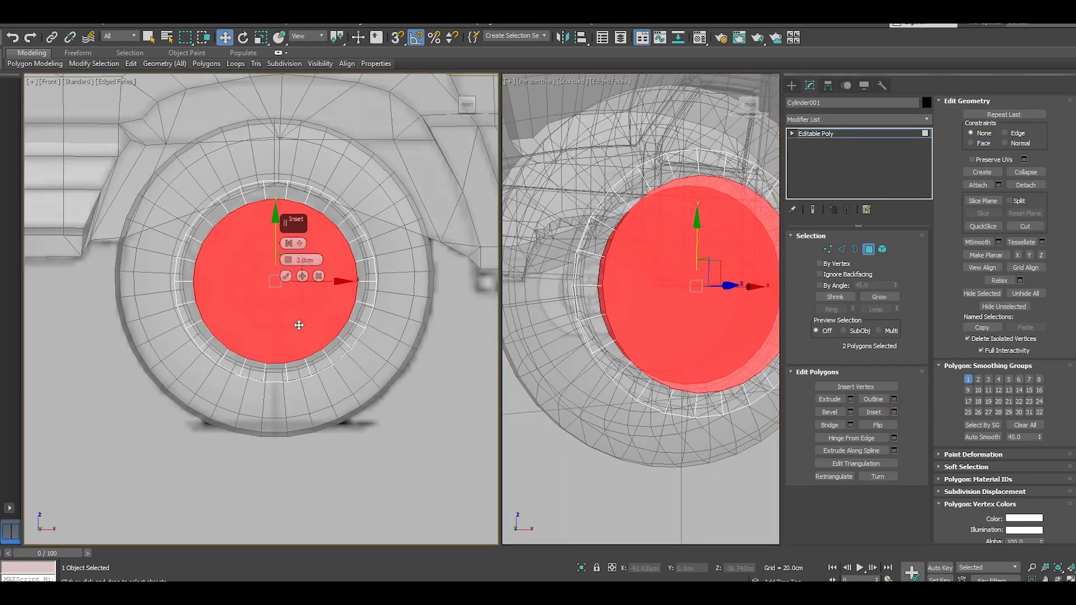
{"action": "mouse_move", "coordinate": [284, 260]}
{"action": "left_mouse_down"}
{"action": "mouse_move", "coordinate": [285, 226]}
{"action": "mouse_move", "coordinate": [302, 227]}
{"action": "left_mouse_up"}
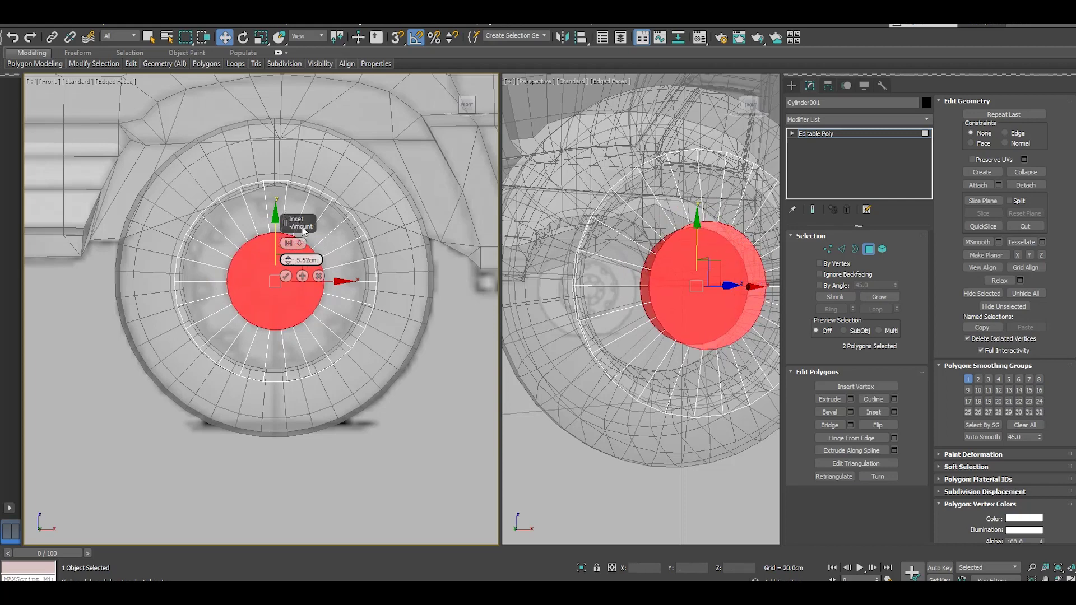
{"action": "left_click", "coordinate": [286, 276]}
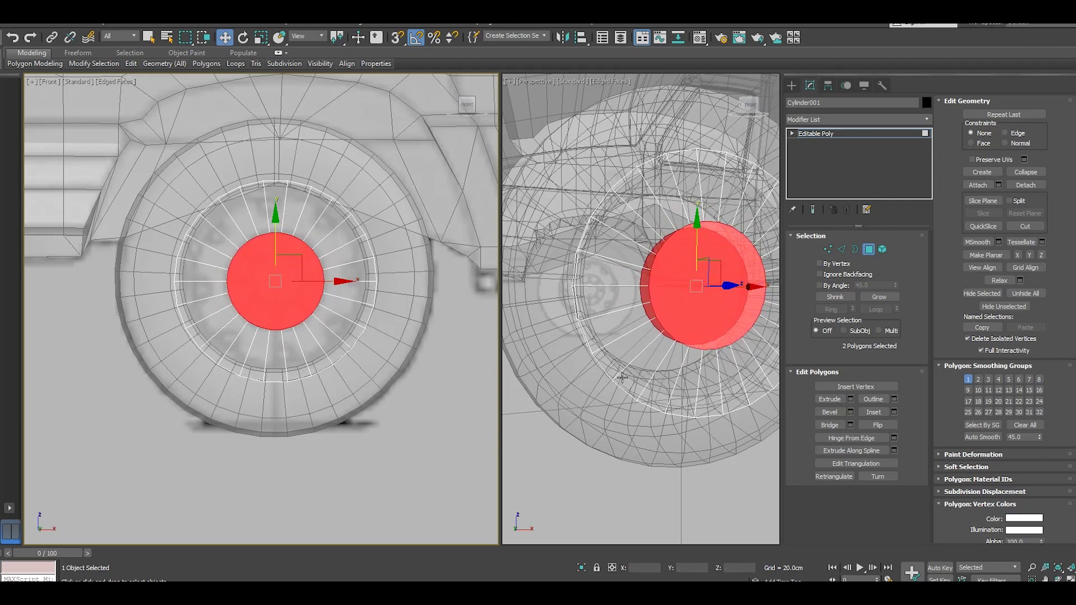
{"action": "middle_click_drag", "start_coordinate": [628, 379], "coordinate": [661, 385], "text": "alt"}
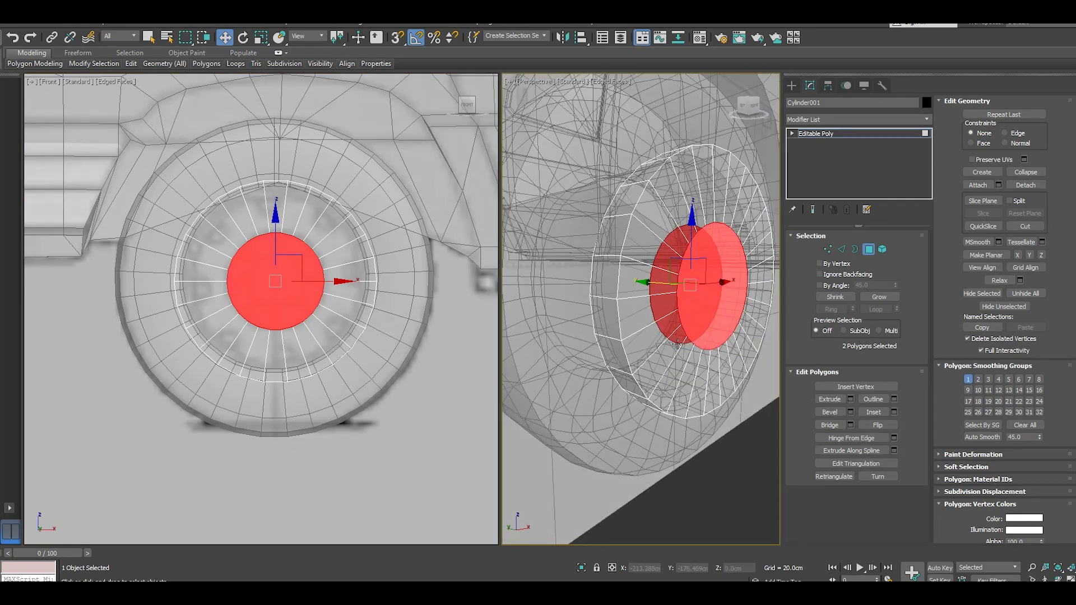
- Restore the deleted centre face and extrude it slightly inward into a recess
{"action": "key", "text": "Delete"}
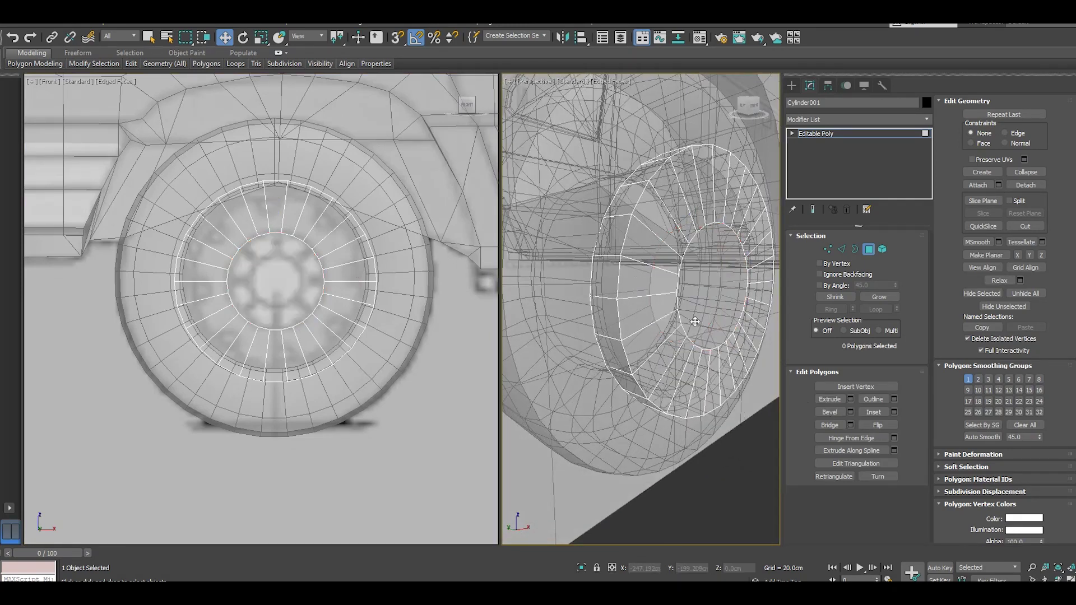
{"action": "key", "text": "ctrl+z"}
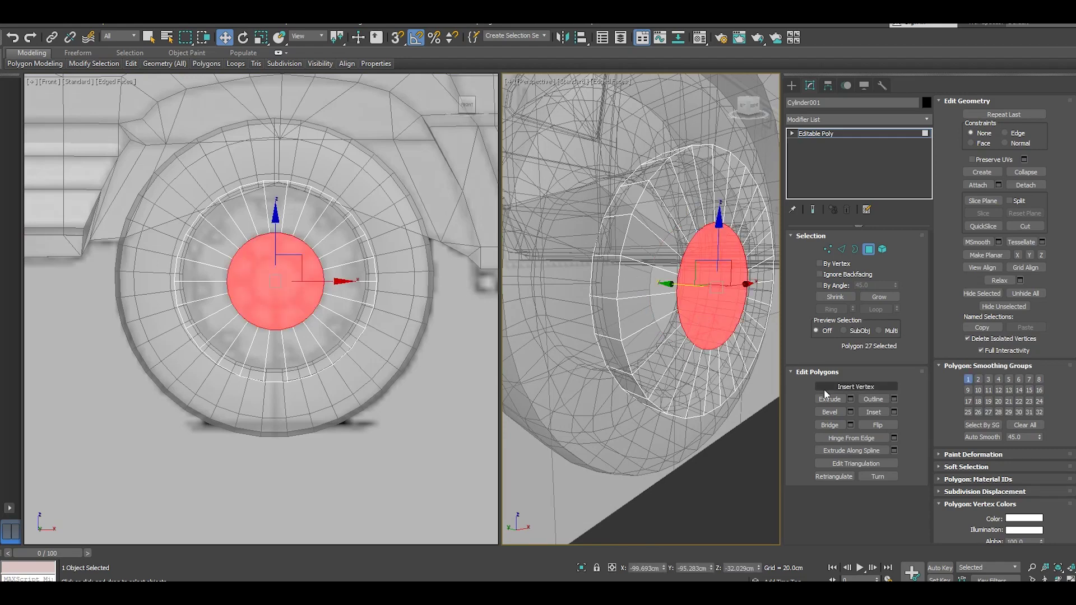
{"action": "left_click", "coordinate": [851, 399]}
{"action": "middle_click_drag", "start_coordinate": [661, 314], "coordinate": [627, 298], "text": "alt"}
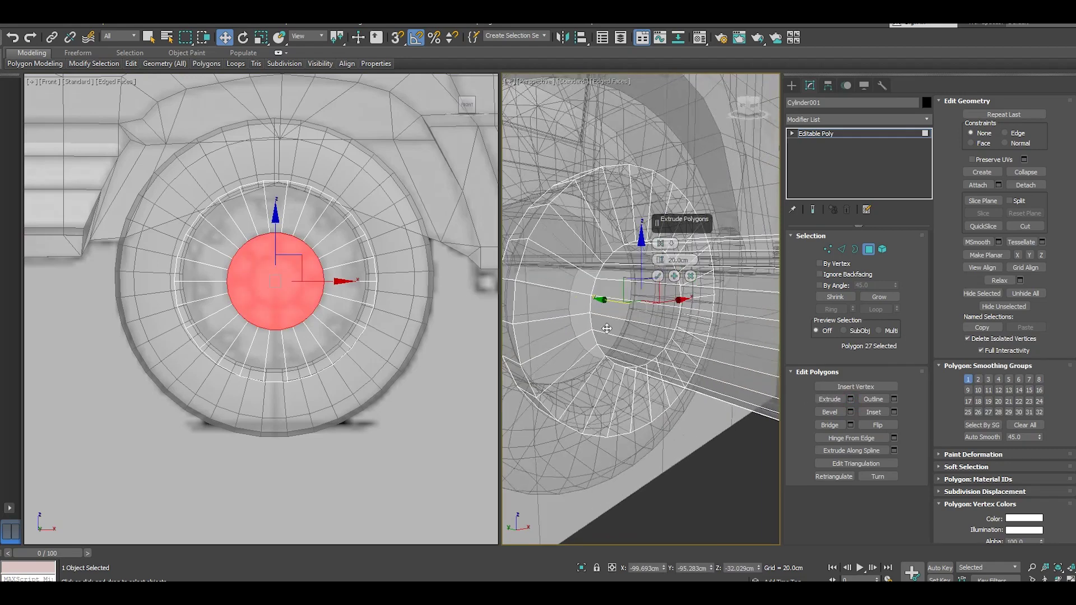
{"action": "left_click_drag", "start_coordinate": [660, 260], "coordinate": [662, 276]}
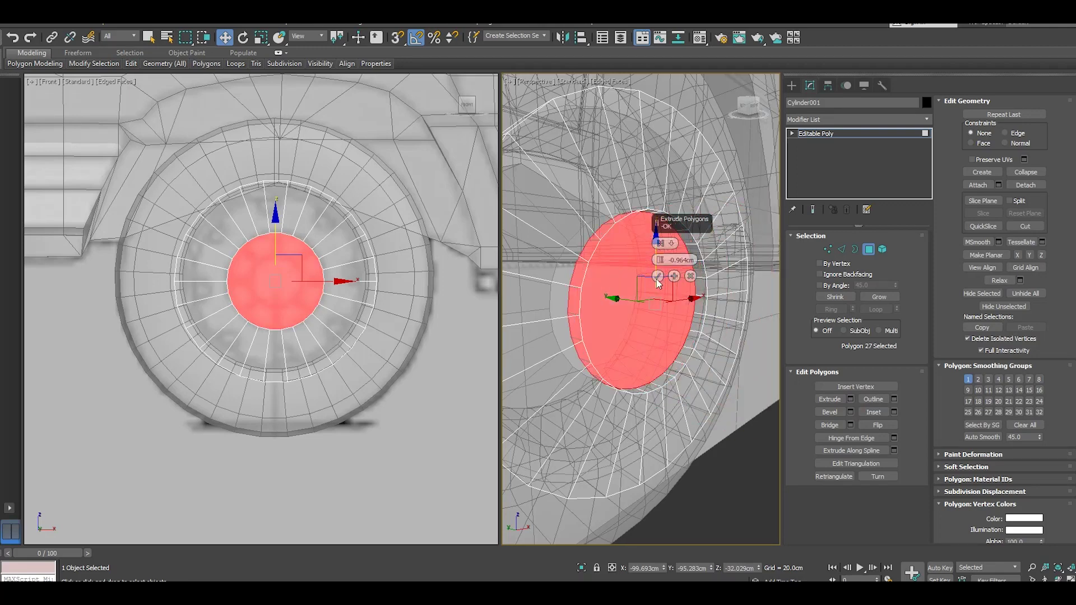
{"action": "left_click", "coordinate": [657, 277]}
{"action": "left_click_drag", "start_coordinate": [604, 296], "coordinate": [604, 294]}
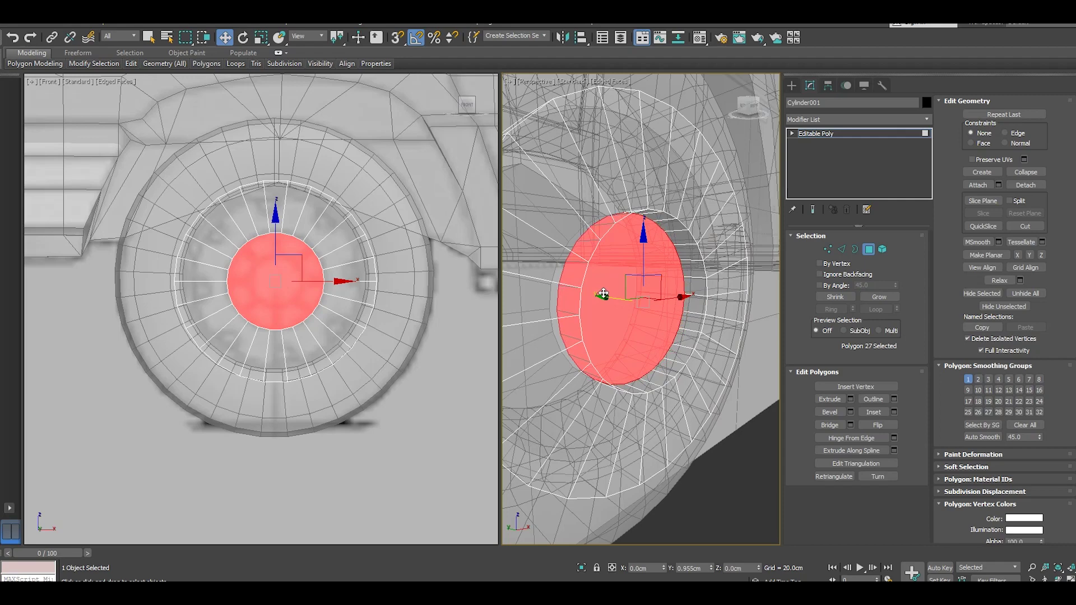
{"action": "scroll", "coordinate": [262, 307], "scroll_direction": "up", "scroll_amount": 2}
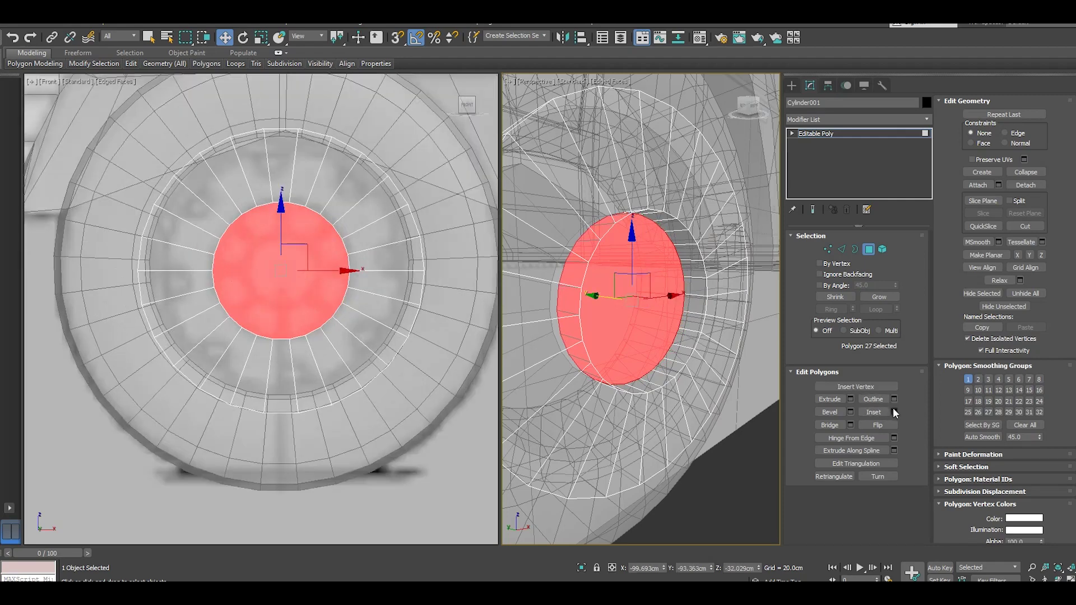
- Inset the recessed centre face by 2.44cm
{"action": "left_click", "coordinate": [893, 412]}
{"action": "right_click", "coordinate": [281, 319]}
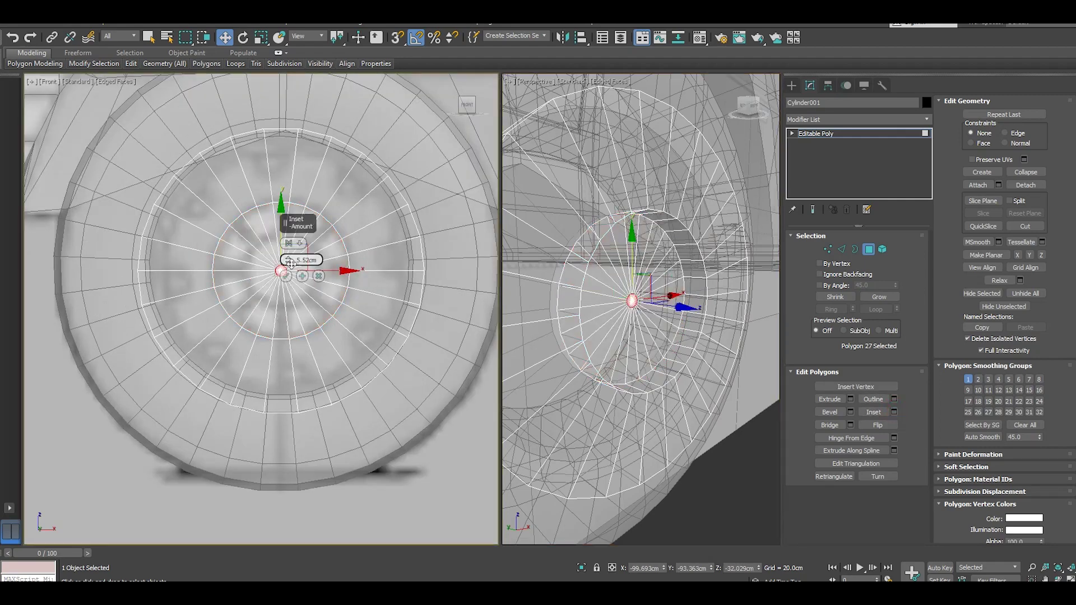
{"action": "left_click_drag", "start_coordinate": [289, 259], "coordinate": [323, 298]}
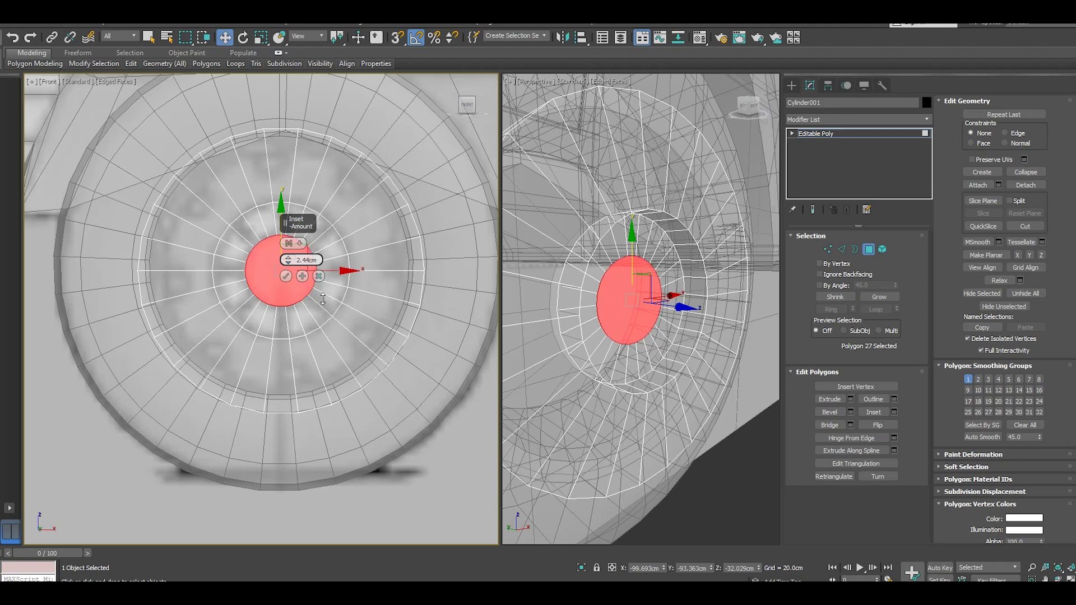
{"action": "left_click", "coordinate": [285, 275]}
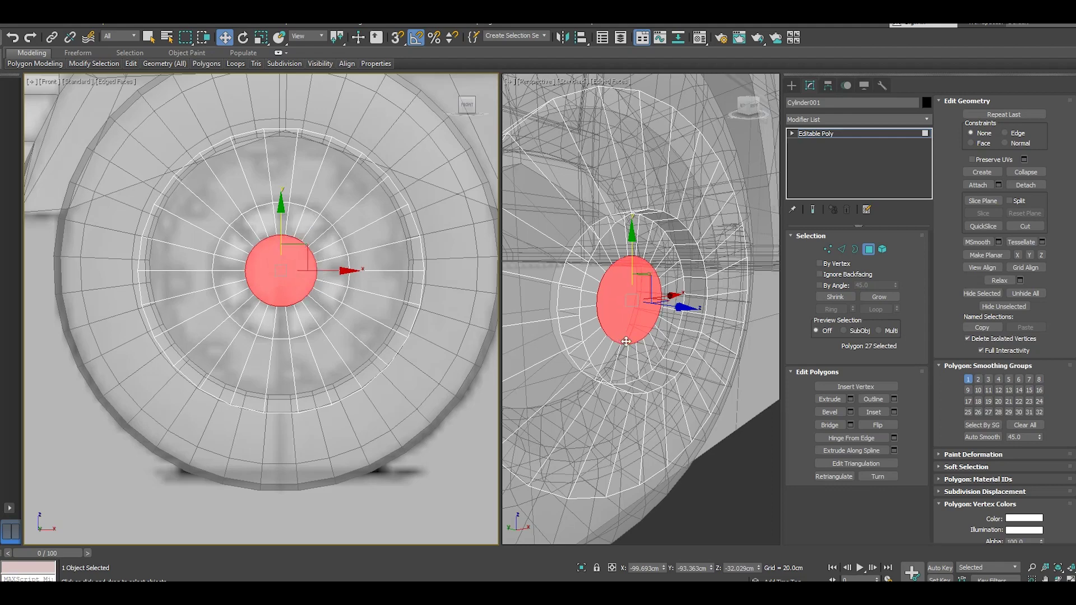
- Extrude the centre 1.065cm into a hub, scale its tip to 90%, and exit polygon mode
{"action": "left_click", "coordinate": [849, 399]}
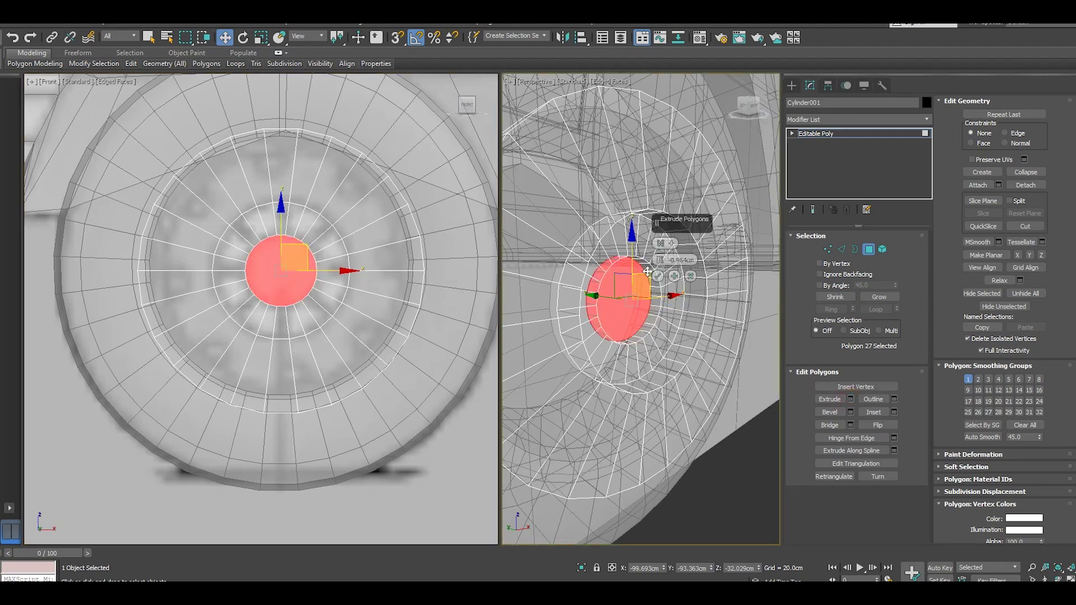
{"action": "left_click_drag", "start_coordinate": [658, 262], "coordinate": [659, 259]}
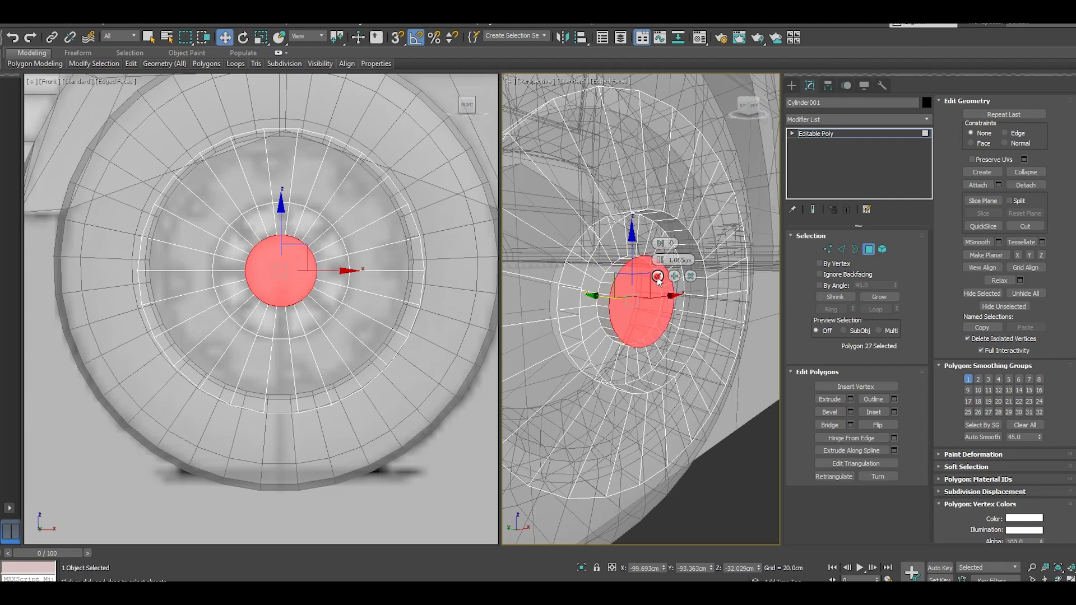
{"action": "left_click", "coordinate": [657, 275]}
{"action": "left_click", "coordinate": [261, 37]}
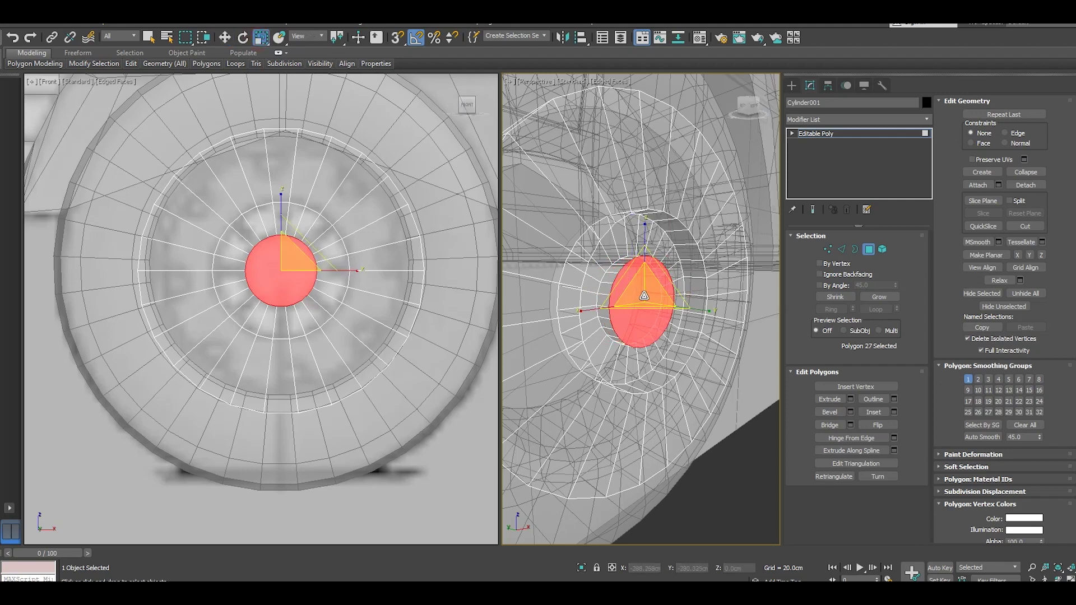
{"action": "left_click_drag", "start_coordinate": [646, 295], "coordinate": [649, 302]}
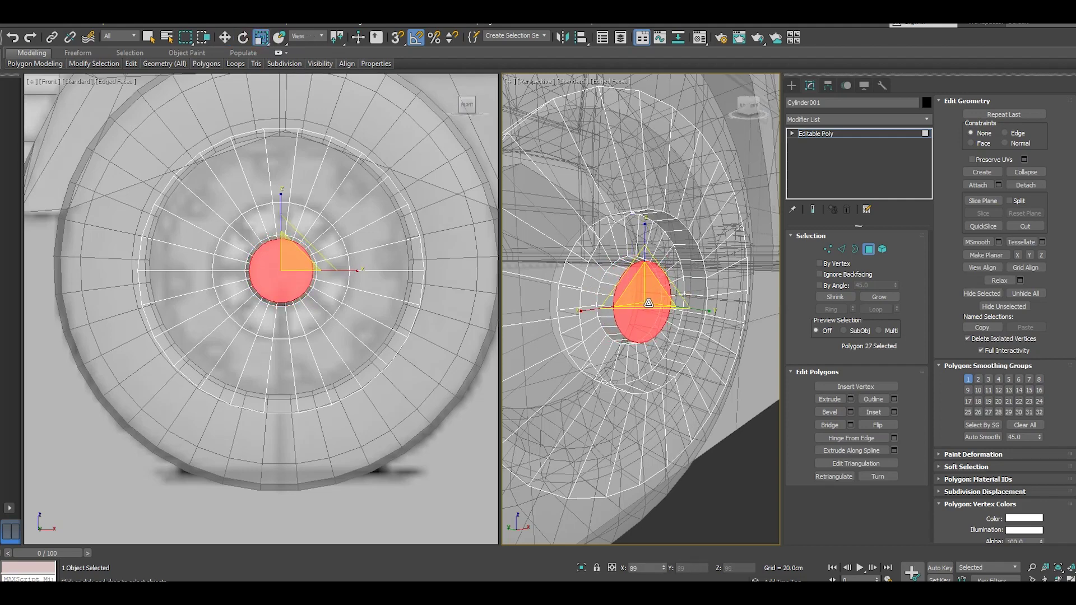
{"action": "scroll", "coordinate": [616, 302], "scroll_direction": "down", "scroll_amount": 4}
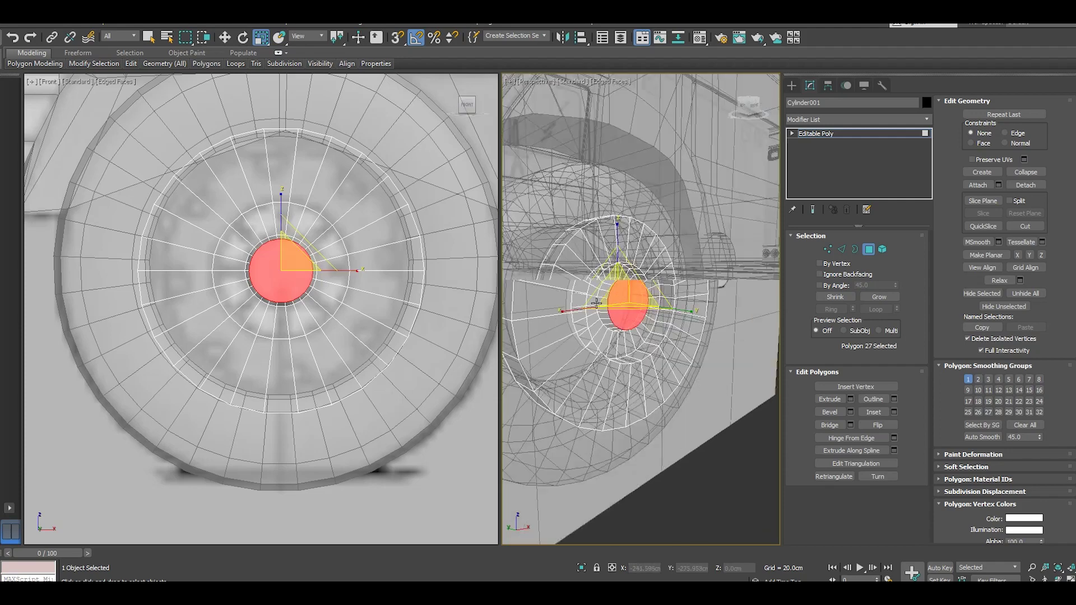
{"action": "left_click", "coordinate": [836, 133]}
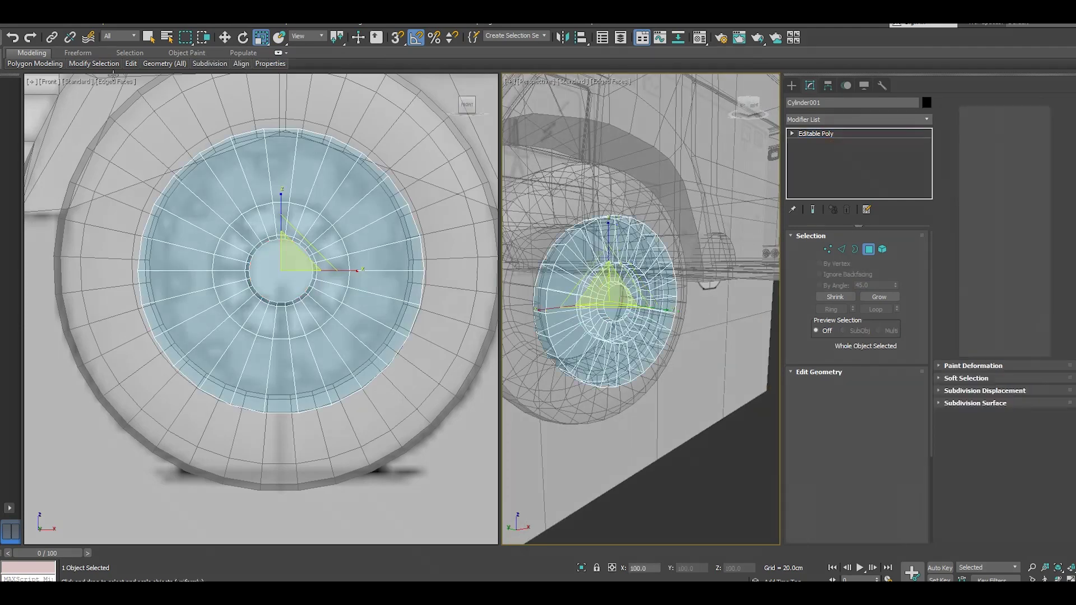
{"action": "left_click", "coordinate": [226, 38]}
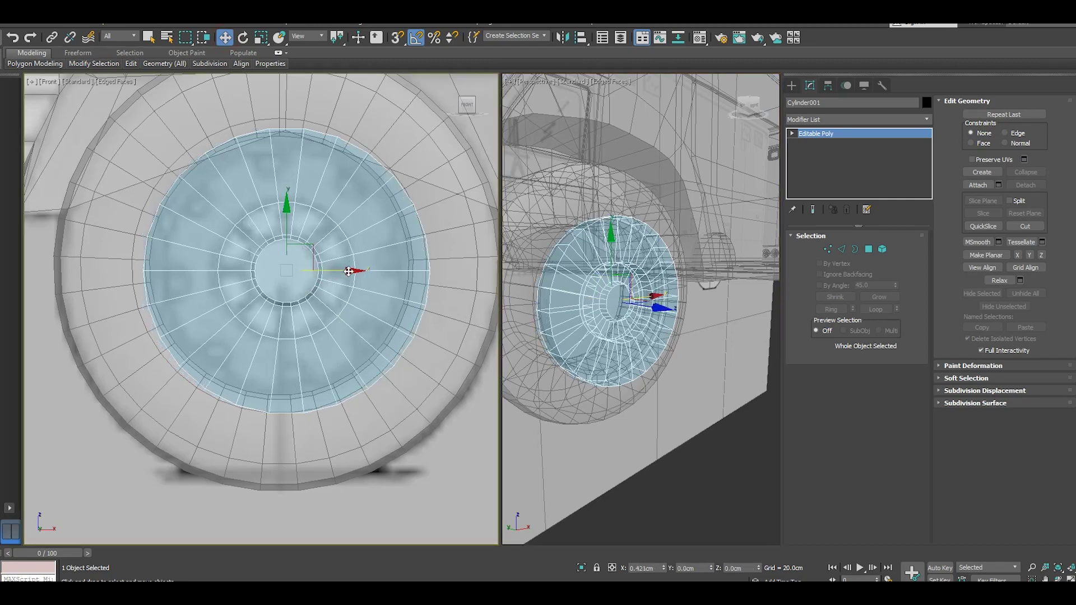
- Undo the sideways rim move so Cylinder001 sits centred in the tire, and select it
{"action": "left_click_drag", "start_coordinate": [318, 275], "coordinate": [553, 271]}
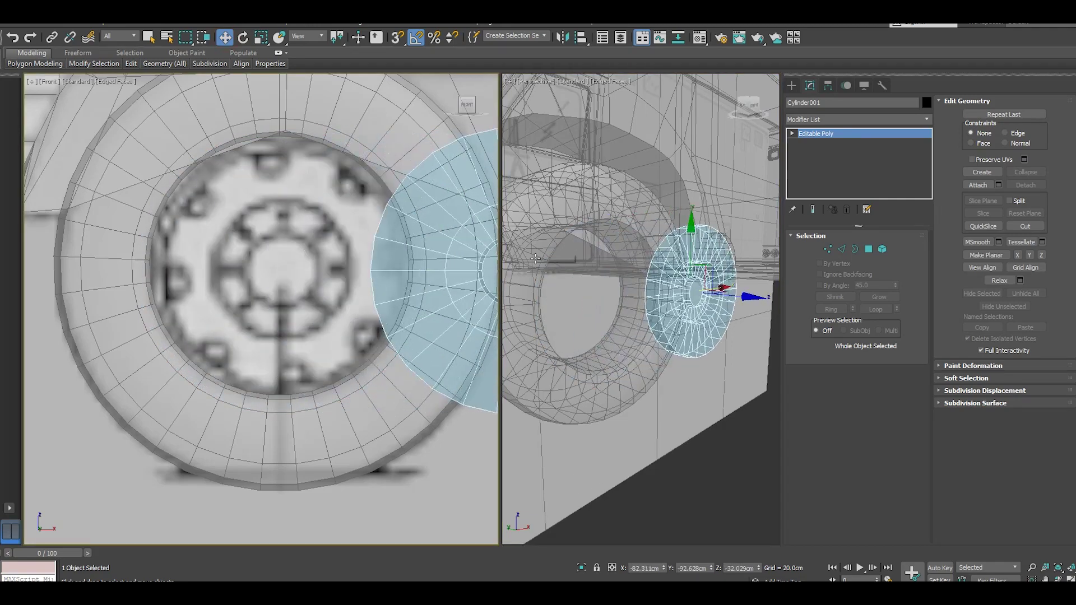
{"action": "left_click", "coordinate": [12, 36]}
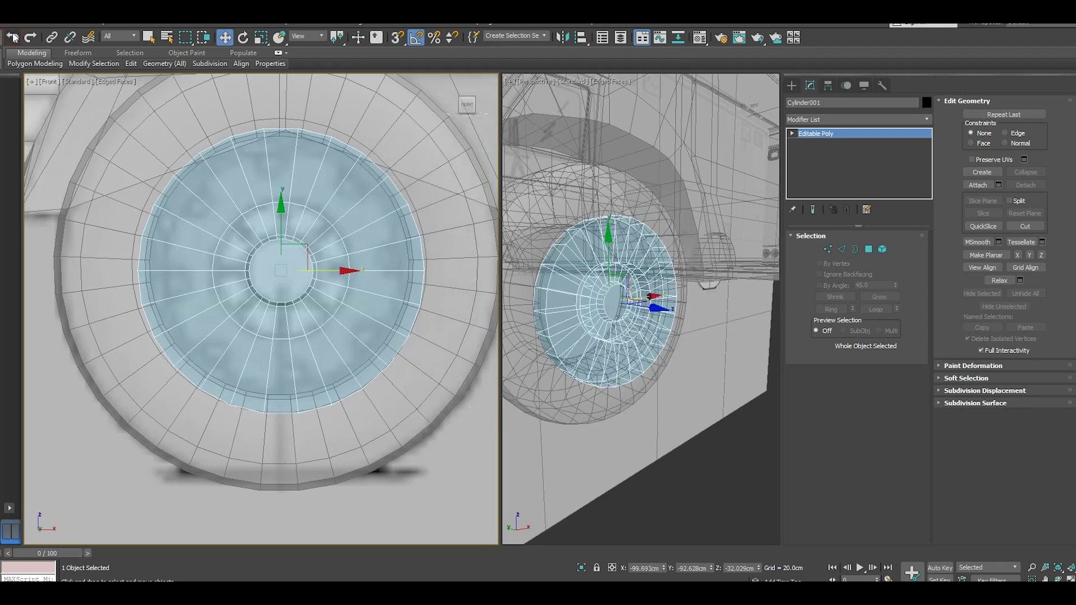
{"action": "left_click", "coordinate": [674, 465]}
{"action": "mouse_move", "coordinate": [662, 414]}
{"action": "middle_mouse_down"}
{"action": "mouse_move", "coordinate": [644, 428]}
{"action": "mouse_move", "coordinate": [541, 397]}
{"action": "mouse_move", "coordinate": [664, 331]}
{"action": "middle_mouse_up"}
{"action": "left_click", "coordinate": [594, 314]}
{"action": "middle_click_drag", "start_coordinate": [620, 380], "coordinate": [582, 373], "text": "alt"}
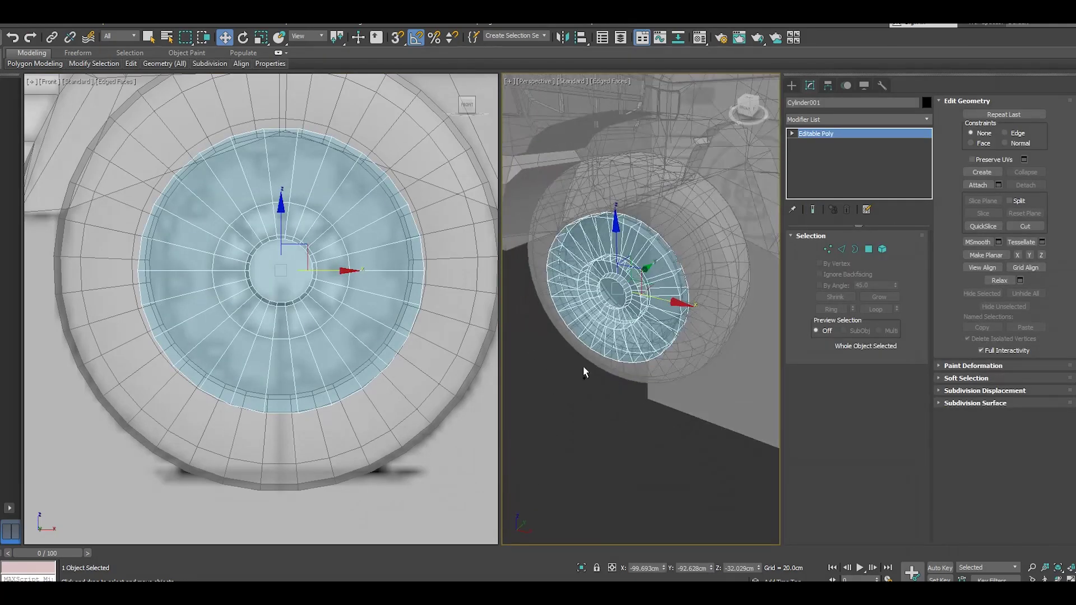
{"action": "scroll", "coordinate": [607, 325], "scroll_direction": "up", "scroll_amount": 3}
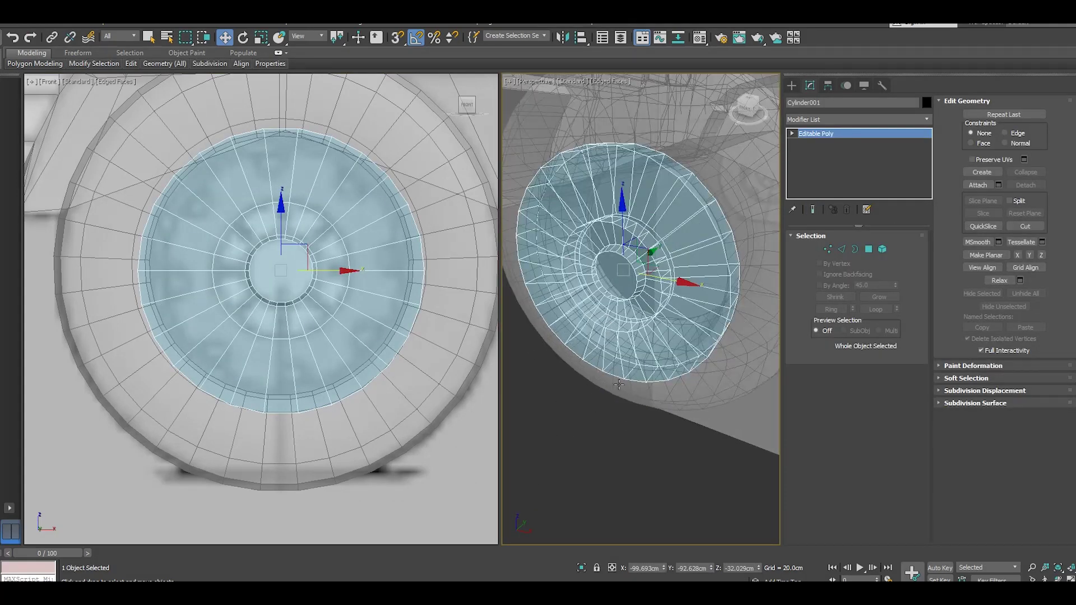
{"action": "scroll", "coordinate": [630, 325], "scroll_direction": "up", "scroll_amount": 3}
- In Edge mode, select the edge loop around Cylinder001's rim face
{"action": "left_click", "coordinate": [841, 250]}
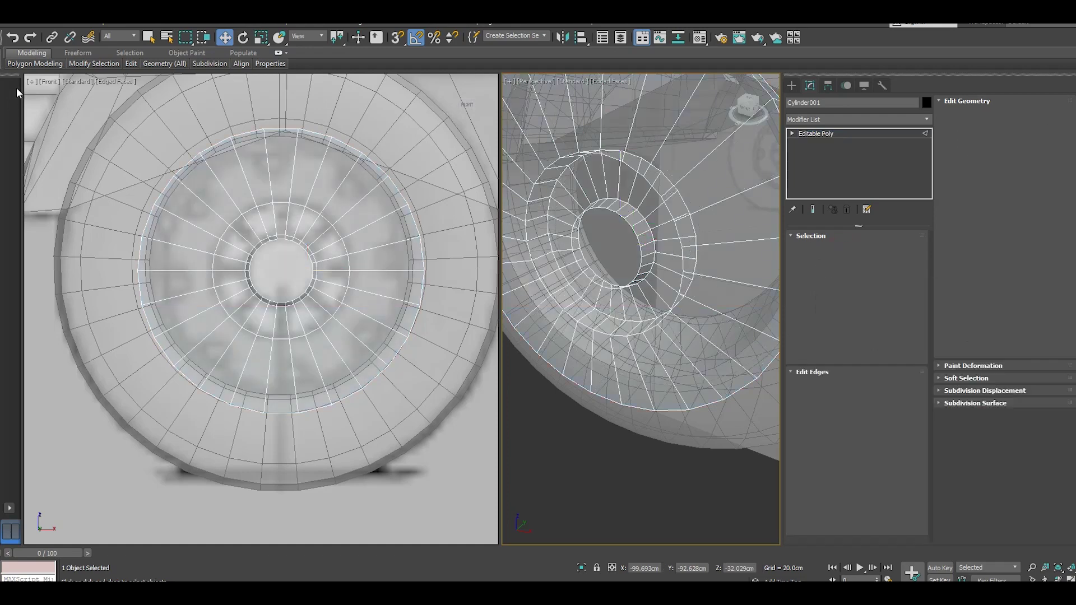
{"action": "left_click", "coordinate": [14, 17]}
{"action": "left_click", "coordinate": [27, 103]}
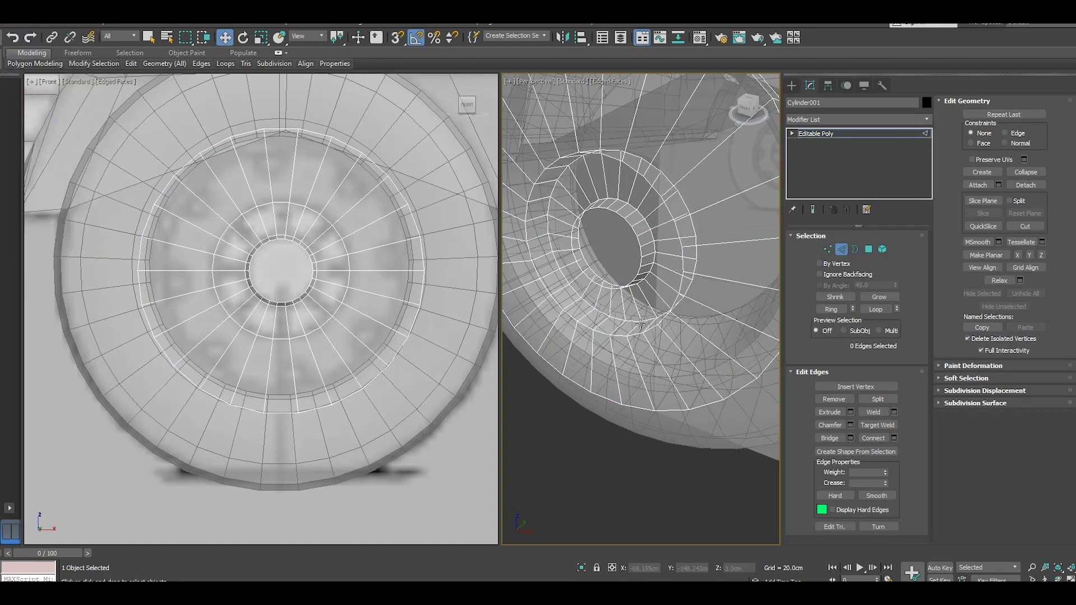
{"action": "double_click", "coordinate": [611, 335]}
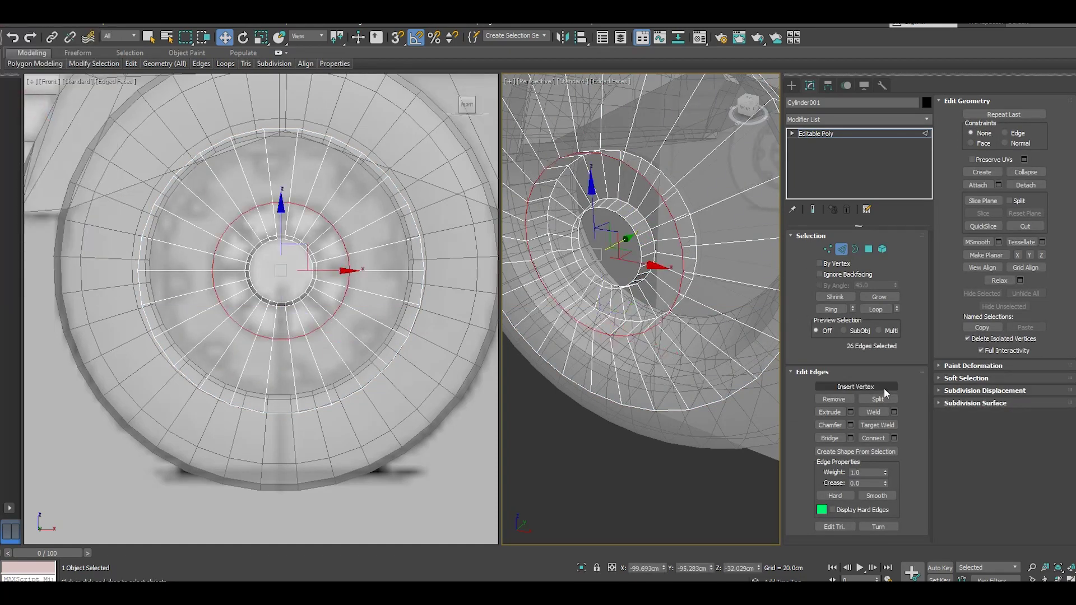
- Chamfer that edge loop to 0.568cm, splitting it into two closely spaced loops
{"action": "left_click", "coordinate": [850, 424]}
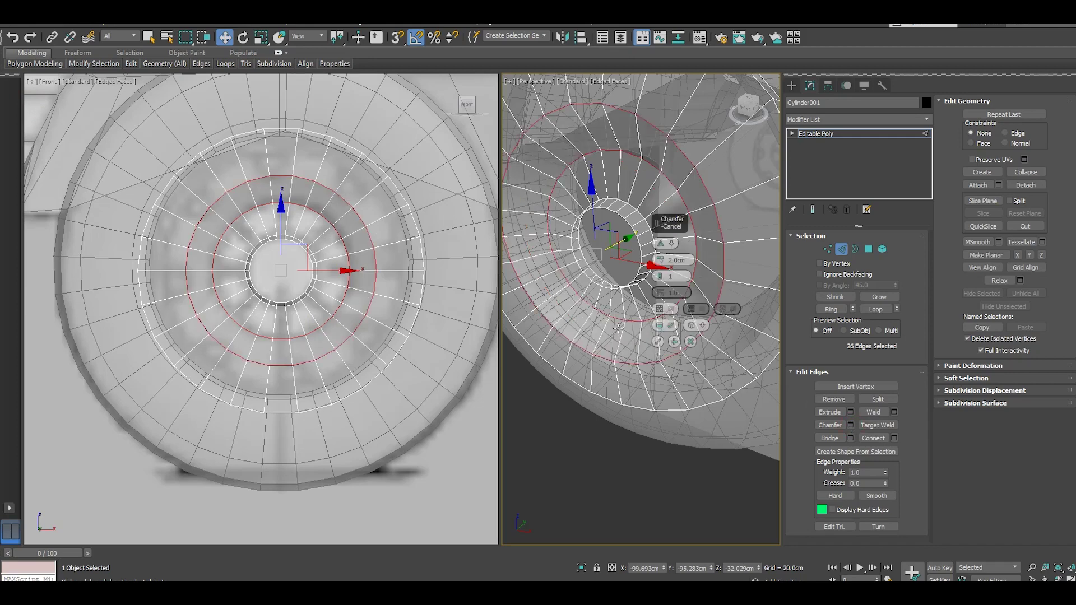
{"action": "middle_click_drag", "start_coordinate": [618, 328], "coordinate": [672, 297], "text": "alt"}
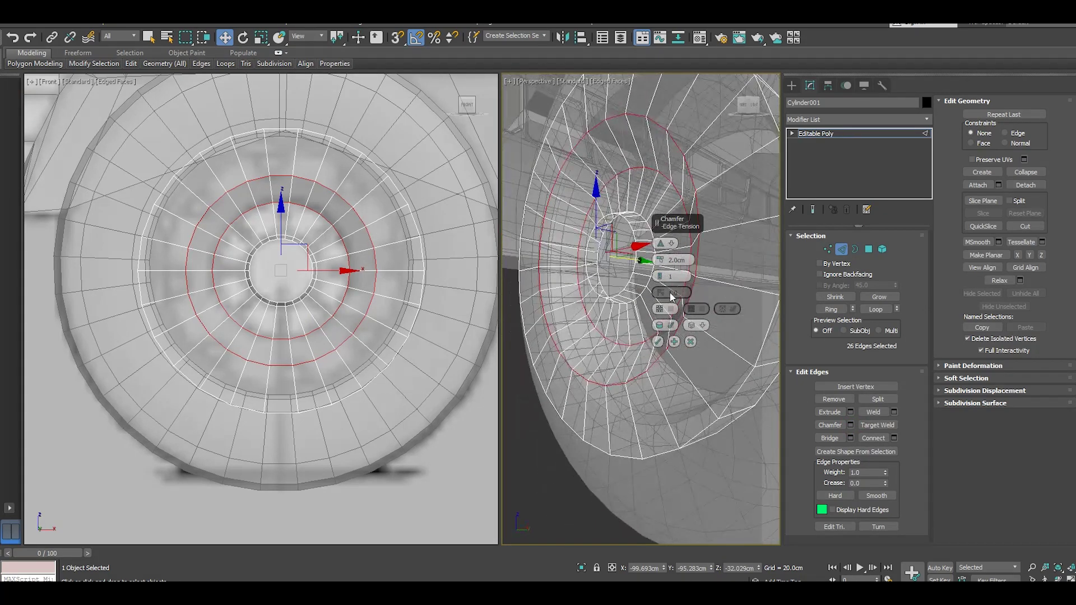
{"action": "mouse_move", "coordinate": [660, 258]}
{"action": "left_mouse_down"}
{"action": "mouse_move", "coordinate": [662, 274]}
{"action": "mouse_move", "coordinate": [660, 260]}
{"action": "left_mouse_up"}
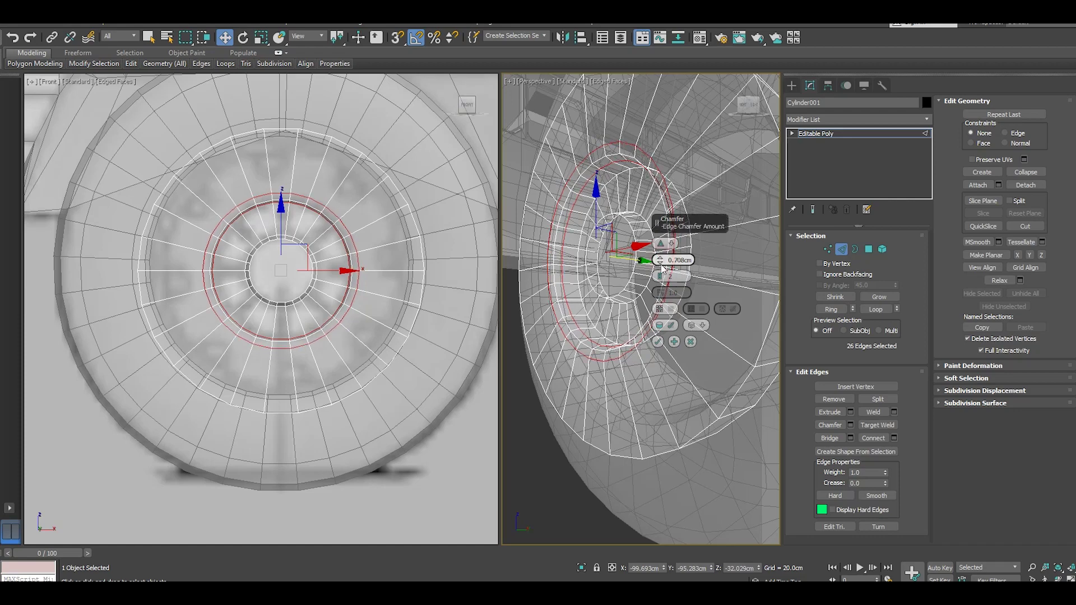
{"action": "left_click_drag", "start_coordinate": [661, 262], "coordinate": [650, 328]}
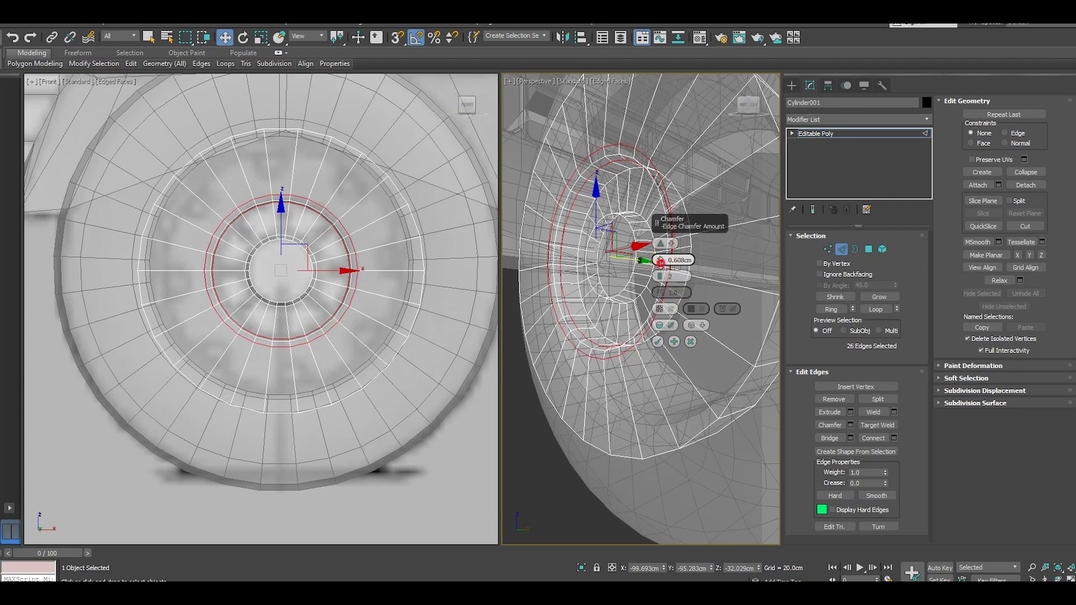
{"action": "left_click", "coordinate": [656, 342]}
{"action": "mouse_move", "coordinate": [657, 344]}
{"action": "middle_mouse_down", "text": "alt"}
{"action": "mouse_move", "coordinate": [651, 366]}
{"action": "mouse_move", "coordinate": [771, 375]}
{"action": "mouse_move", "coordinate": [751, 386]}
{"action": "middle_mouse_up", "text": "alt"}
{"action": "mouse_move", "coordinate": [689, 362]}
{"action": "middle_mouse_down", "text": "alt"}
{"action": "mouse_move", "coordinate": [711, 365]}
{"action": "mouse_move", "coordinate": [650, 379]}
{"action": "middle_mouse_up", "text": "alt"}
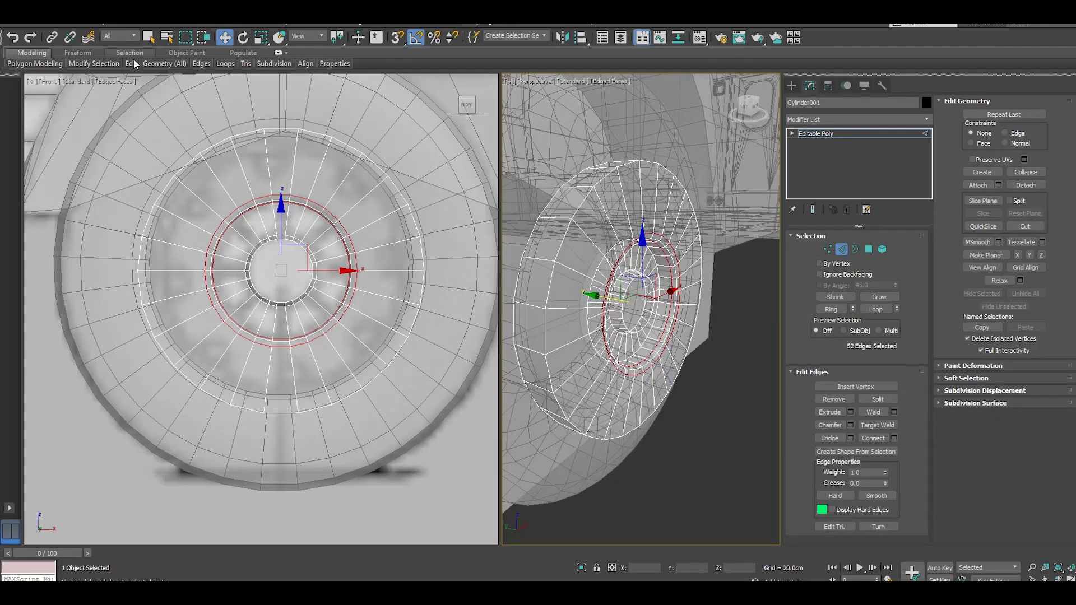
{"action": "left_click", "coordinate": [223, 91]}
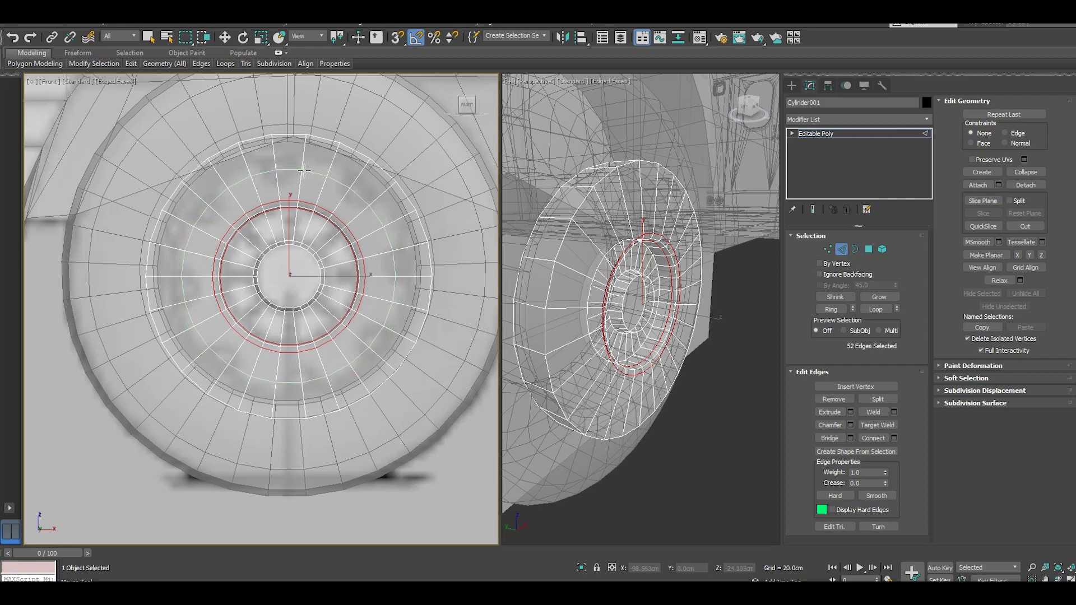
- Add a Swift Loop edge loop on the rim face and slide it inward along the wheel axis
{"action": "left_click", "coordinate": [305, 176]}
{"action": "key", "text": "w"}
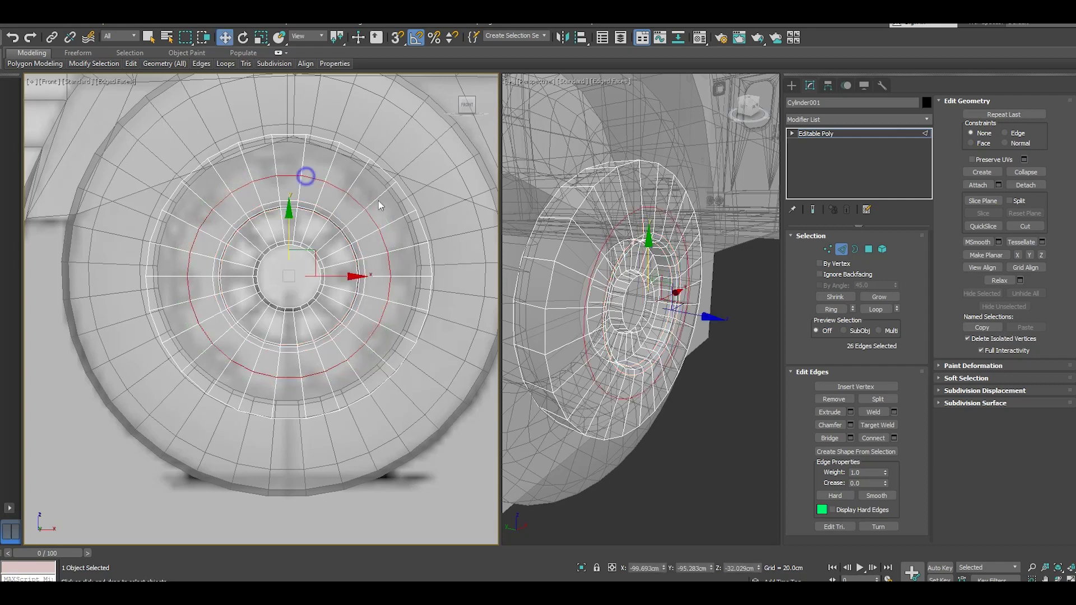
{"action": "middle_click_drag", "start_coordinate": [639, 291], "coordinate": [648, 315], "text": "alt"}
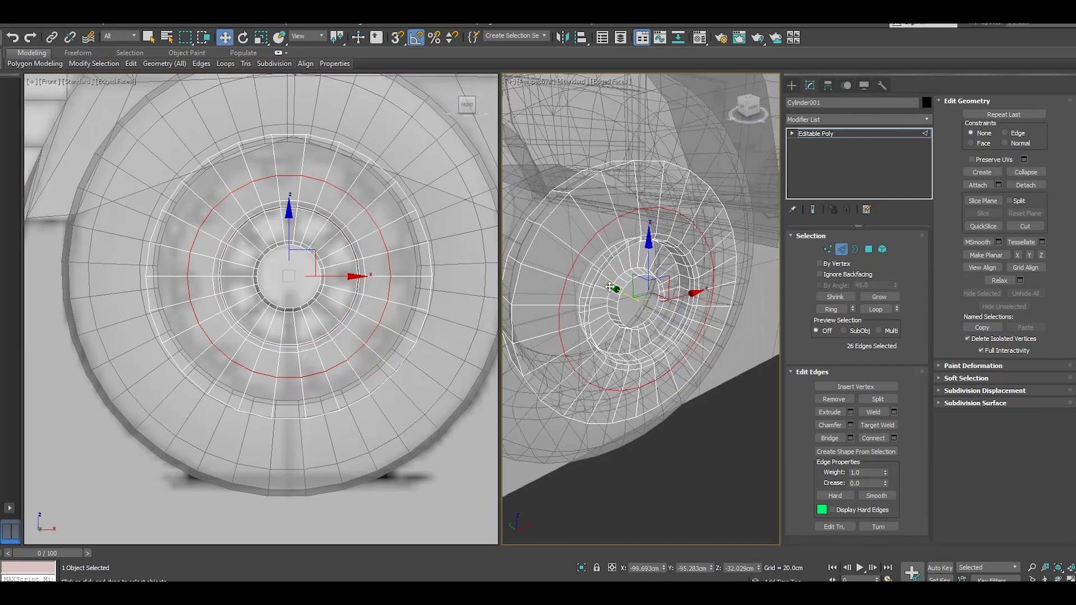
{"action": "left_click_drag", "start_coordinate": [620, 294], "coordinate": [626, 297]}
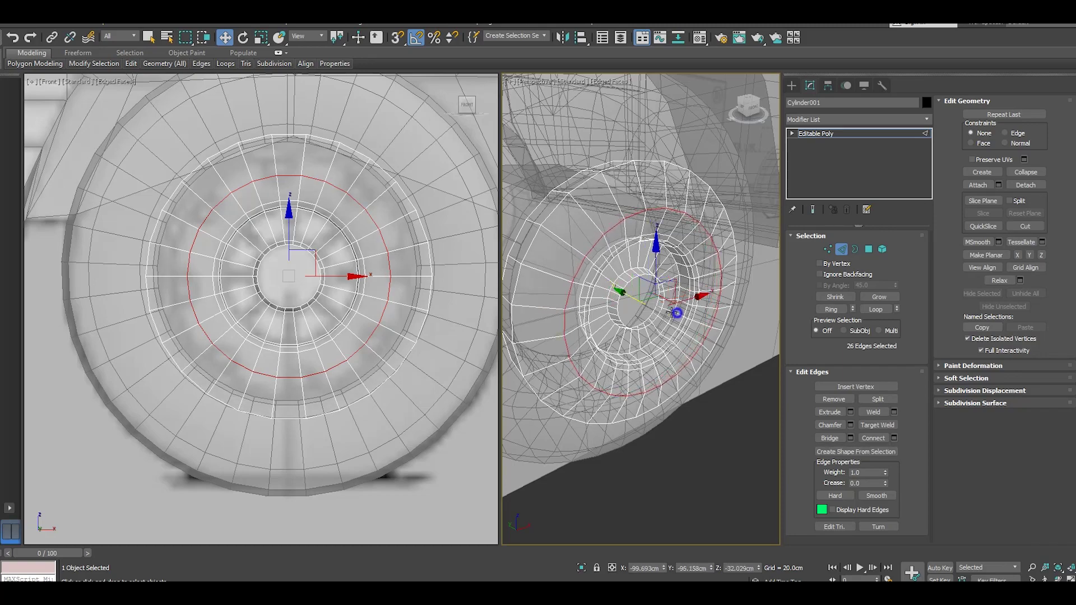
{"action": "middle_click_drag", "start_coordinate": [626, 297], "coordinate": [695, 294], "text": "alt"}
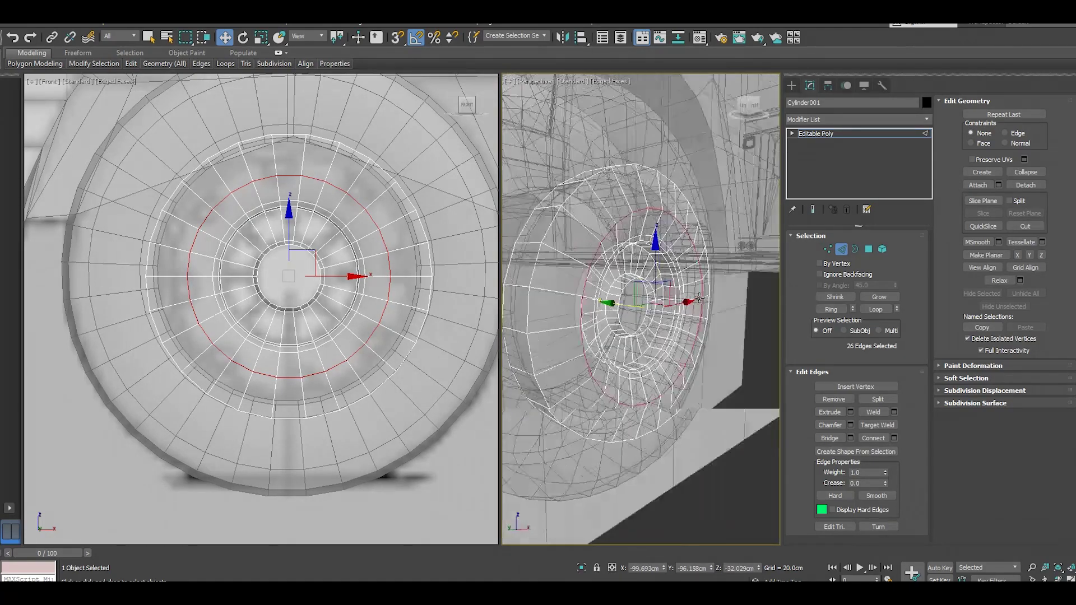
{"action": "middle_click_drag", "start_coordinate": [608, 238], "coordinate": [720, 241], "text": "alt"}
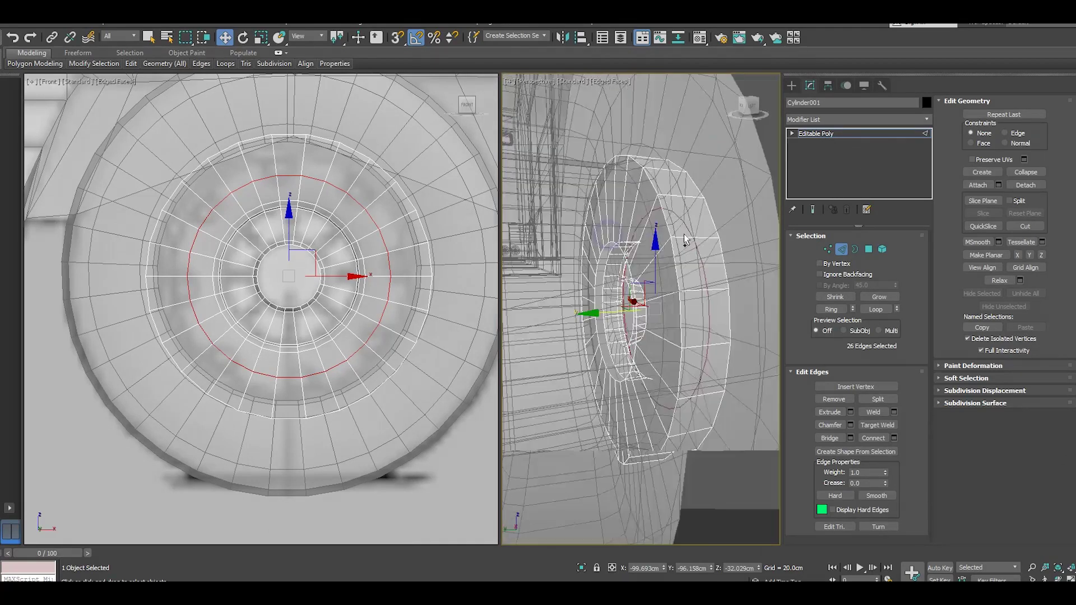
- Select a ring of the rim's face polygons with Ring/Grow and delete it
{"action": "left_click", "coordinate": [868, 248]}
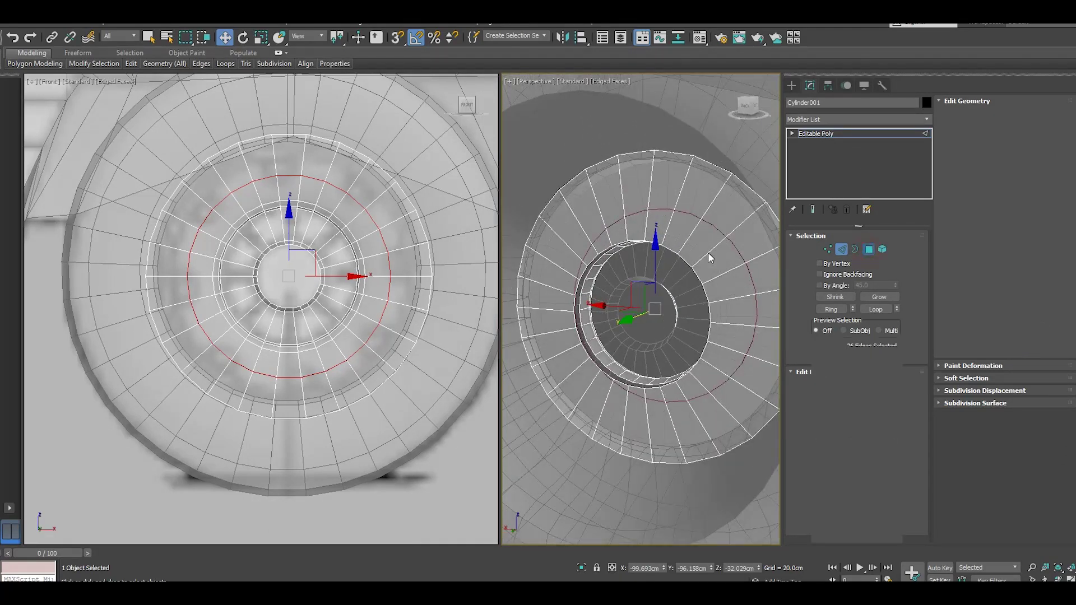
{"action": "left_click", "coordinate": [710, 251]}
{"action": "left_click", "coordinate": [696, 238], "text": "shift"}
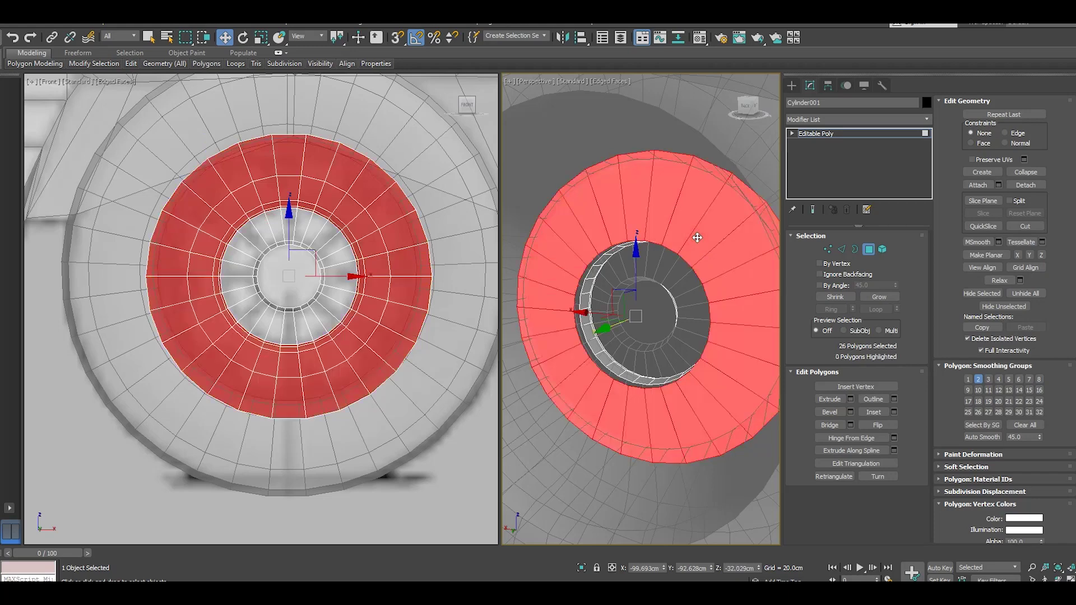
{"action": "key", "text": "Delete"}
{"action": "middle_click_drag", "start_coordinate": [686, 260], "coordinate": [629, 256], "text": "alt"}
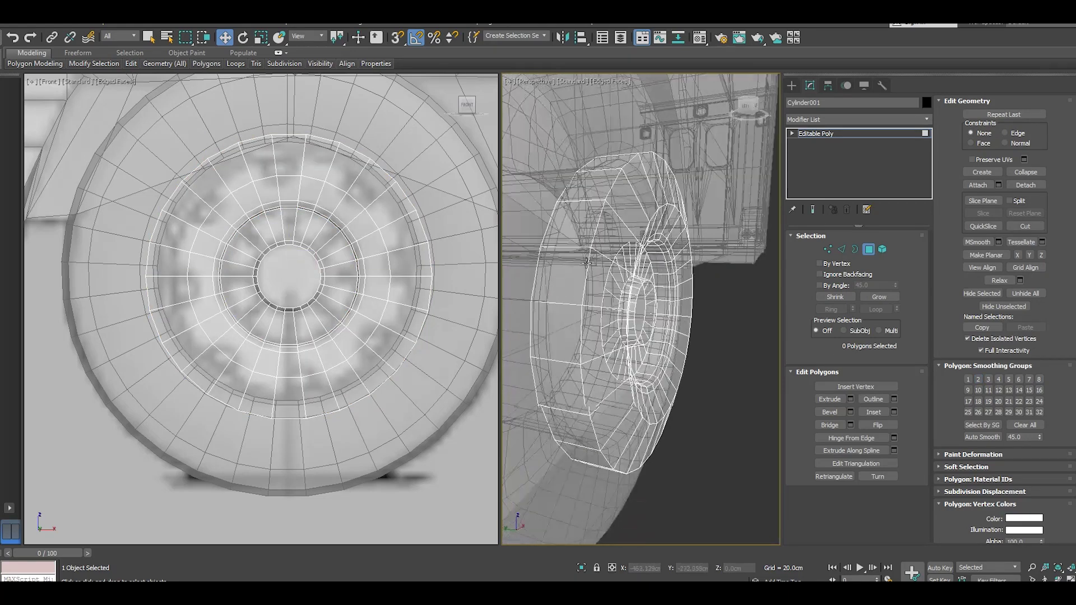
- Move Cylinder001 along Y and make both it and the Tube003 tire display opaque
{"action": "left_click", "coordinate": [825, 134]}
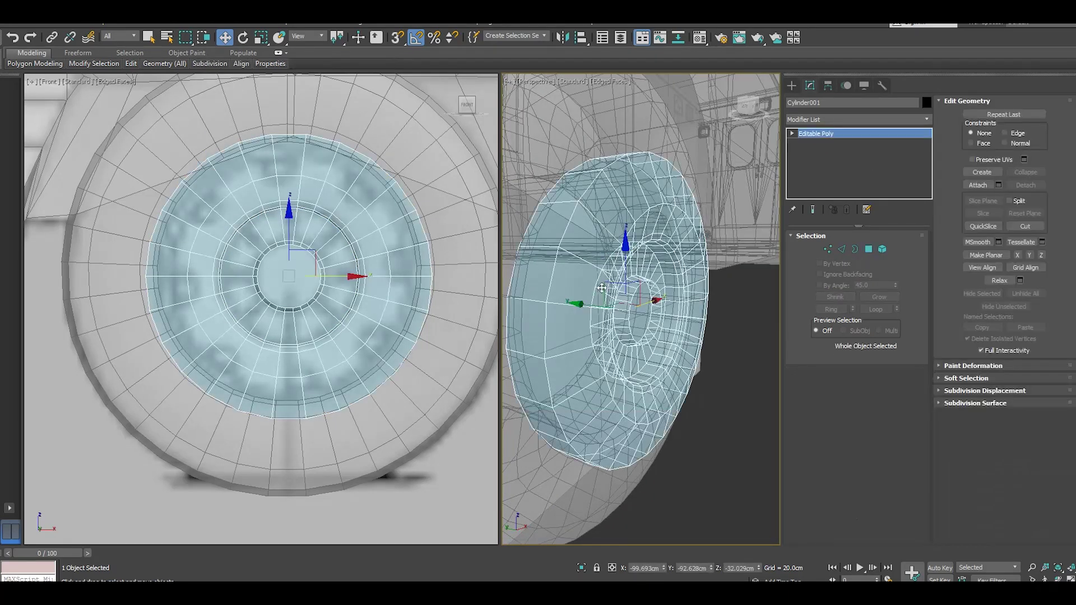
{"action": "middle_click_drag", "start_coordinate": [586, 307], "coordinate": [512, 284], "text": "alt"}
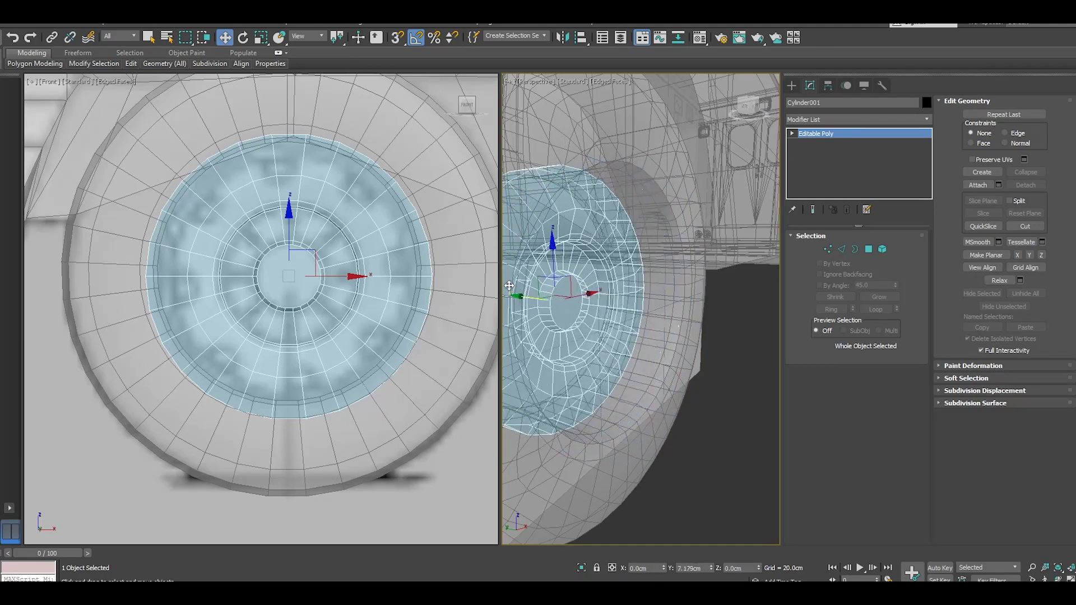
{"action": "left_click_drag", "start_coordinate": [512, 284], "coordinate": [610, 296]}
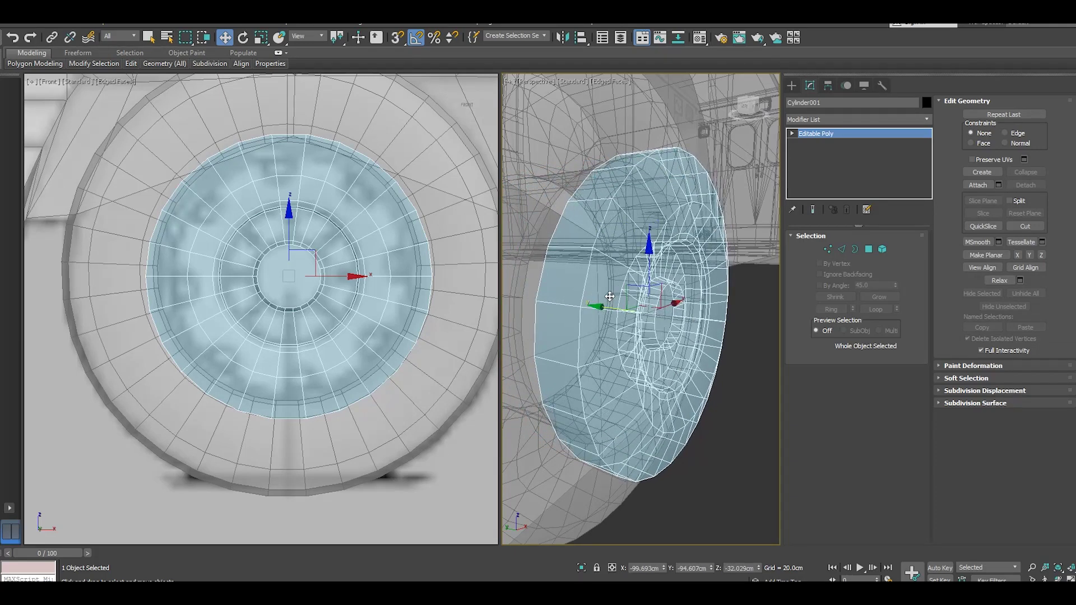
{"action": "key", "text": "alt+x"}
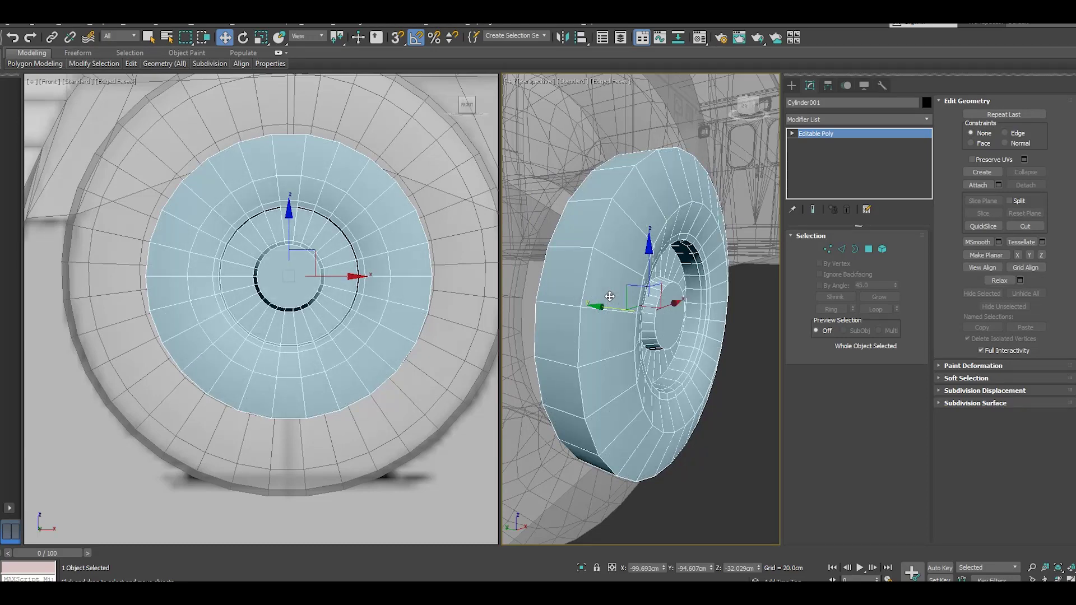
{"action": "scroll", "coordinate": [610, 295], "scroll_direction": "down", "scroll_amount": 3}
{"action": "middle_click_drag", "start_coordinate": [609, 296], "coordinate": [566, 344], "text": "alt"}
{"action": "scroll", "coordinate": [566, 344], "scroll_direction": "up", "scroll_amount": 2}
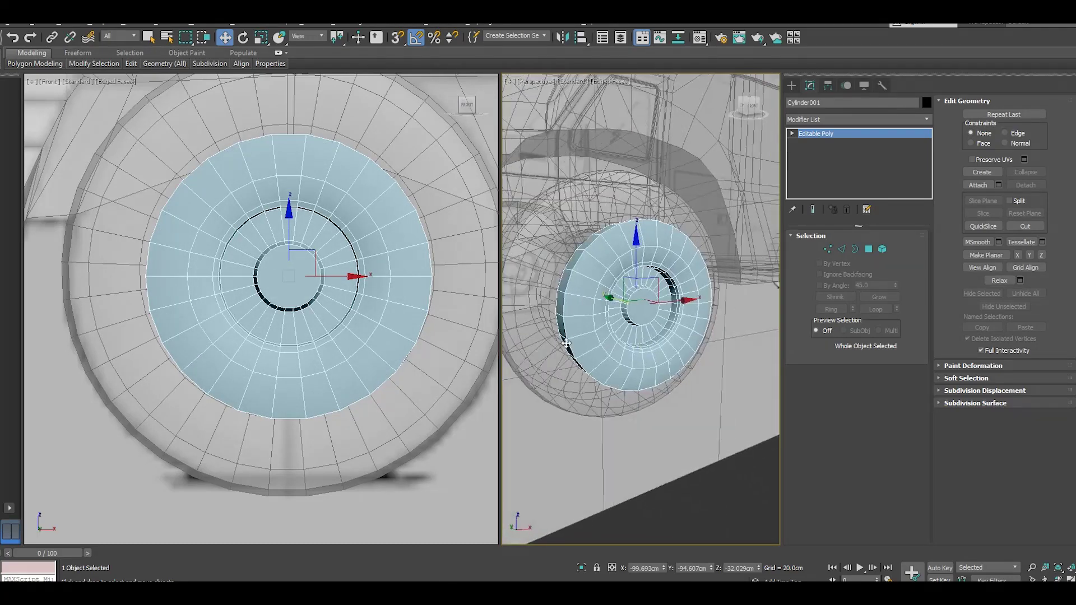
{"action": "left_click", "coordinate": [548, 345]}
{"action": "key", "text": "alt+x"}
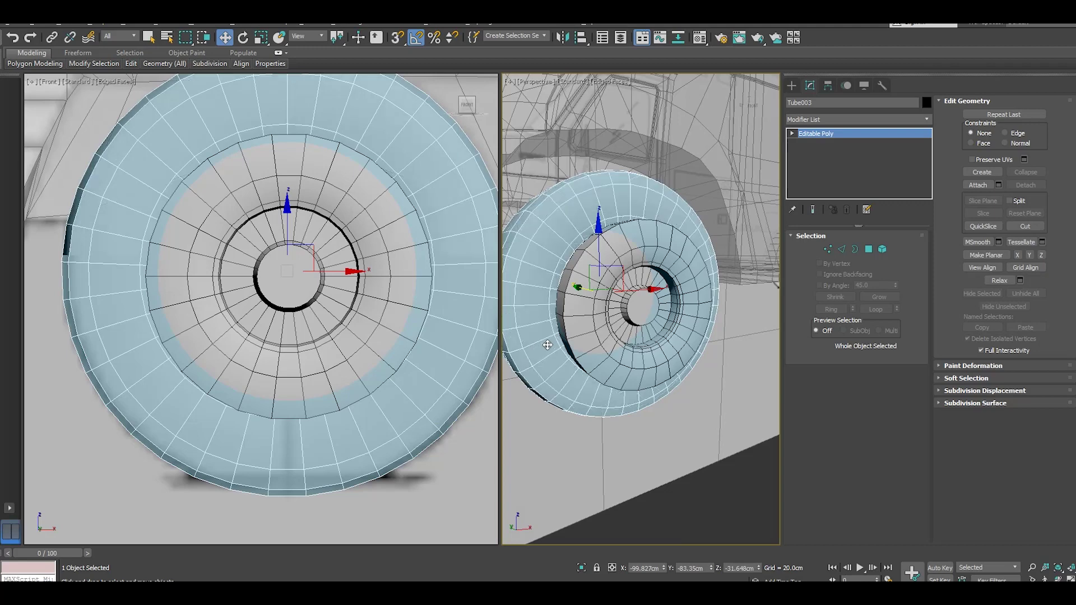
{"action": "left_click", "coordinate": [574, 296]}
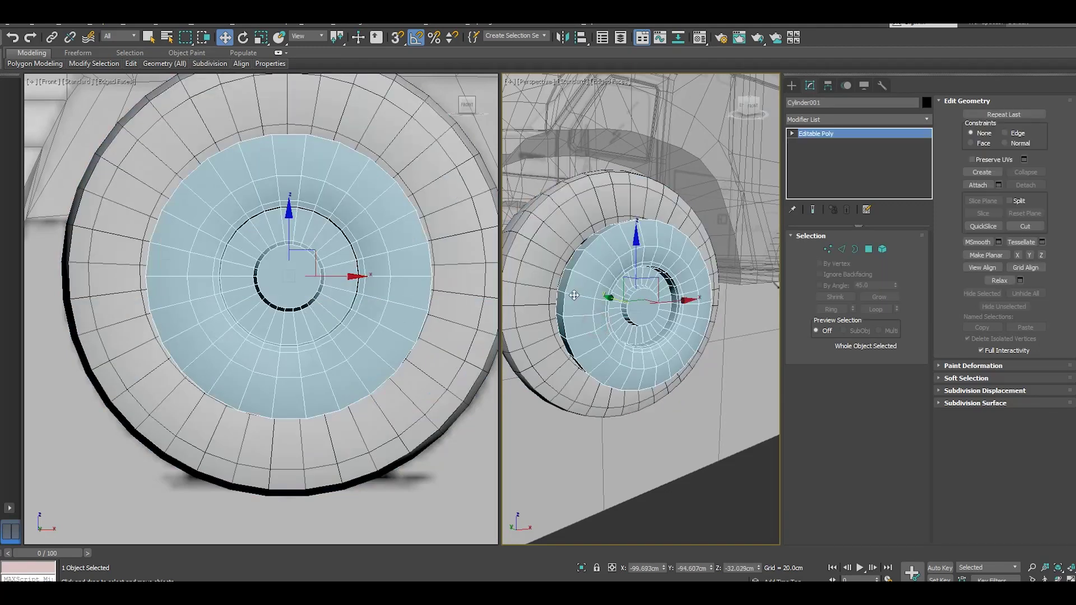
- Reposition the rim hub: push it back along Y, nudge along X, and pull it outward
{"action": "left_click_drag", "start_coordinate": [617, 298], "coordinate": [627, 314]}
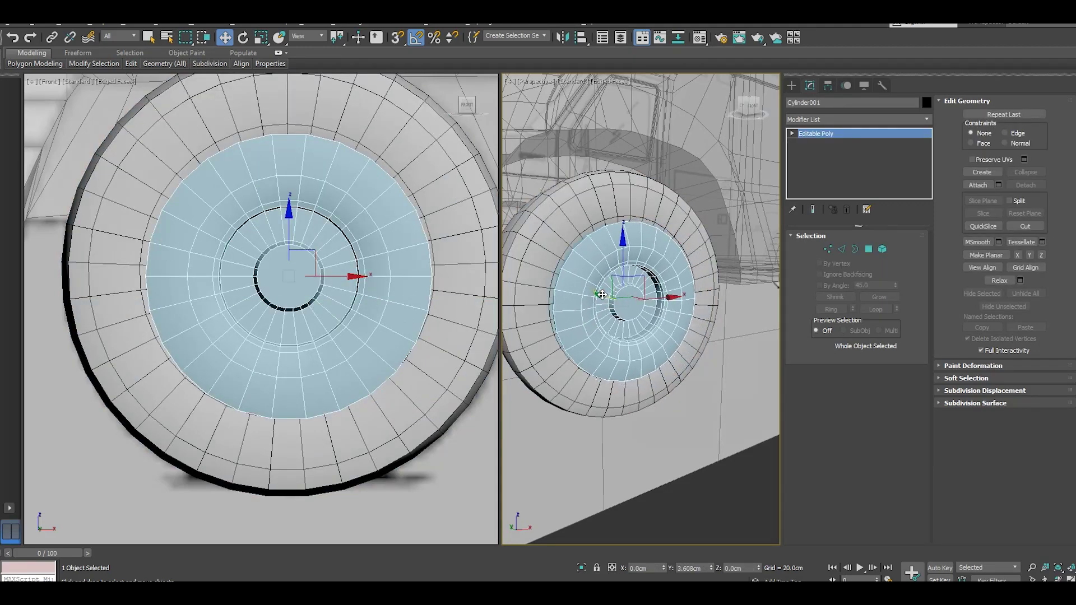
{"action": "middle_click_drag", "start_coordinate": [629, 315], "coordinate": [595, 303], "text": "alt"}
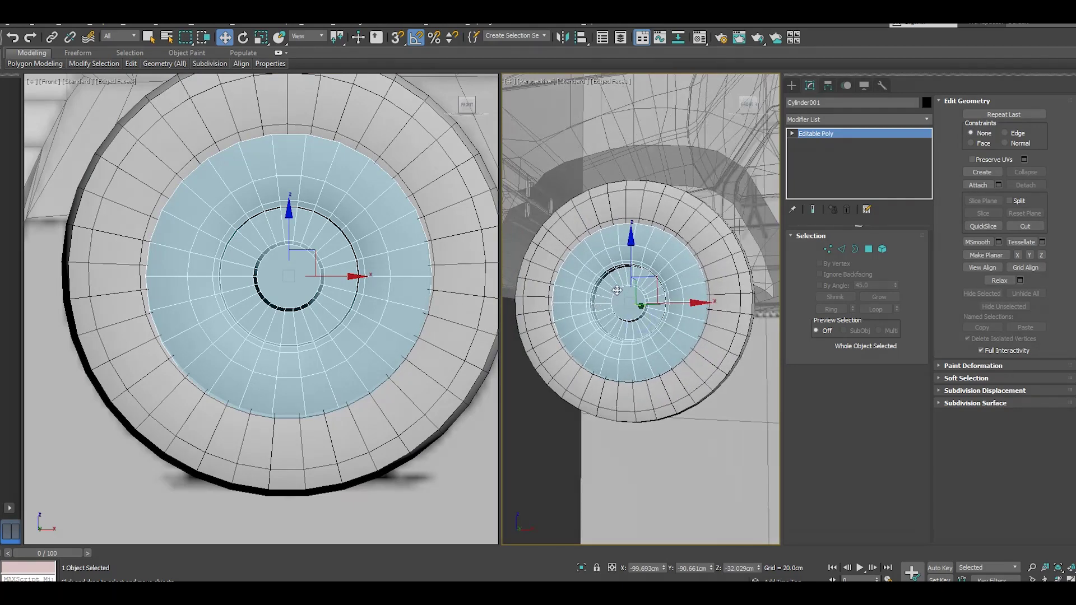
{"action": "scroll", "coordinate": [617, 290], "scroll_direction": "up", "scroll_amount": 2}
{"action": "scroll", "coordinate": [641, 297], "scroll_direction": "up", "scroll_amount": 1}
{"action": "left_click", "coordinate": [307, 247]}
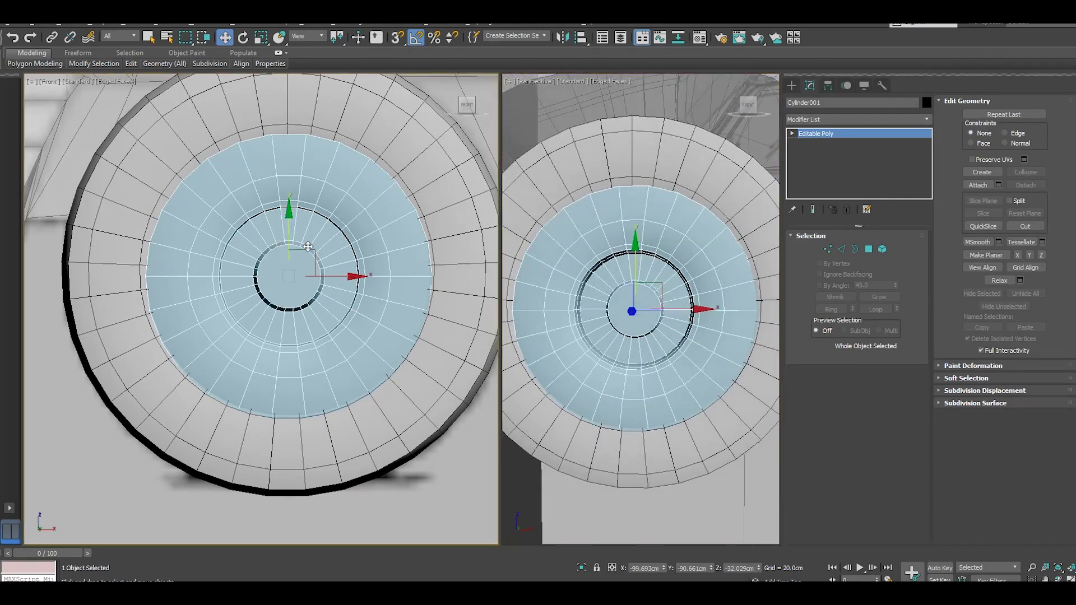
{"action": "left_click_drag", "start_coordinate": [292, 238], "coordinate": [293, 232]}
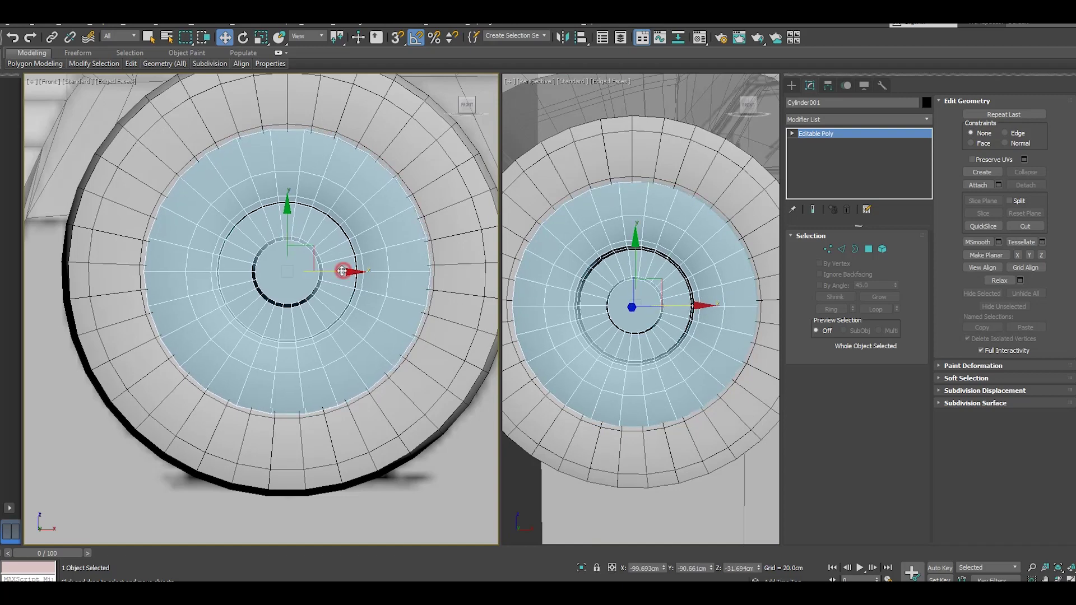
{"action": "left_click_drag", "start_coordinate": [349, 271], "coordinate": [341, 271]}
{"action": "middle_click_drag", "start_coordinate": [562, 298], "coordinate": [562, 297], "text": "alt"}
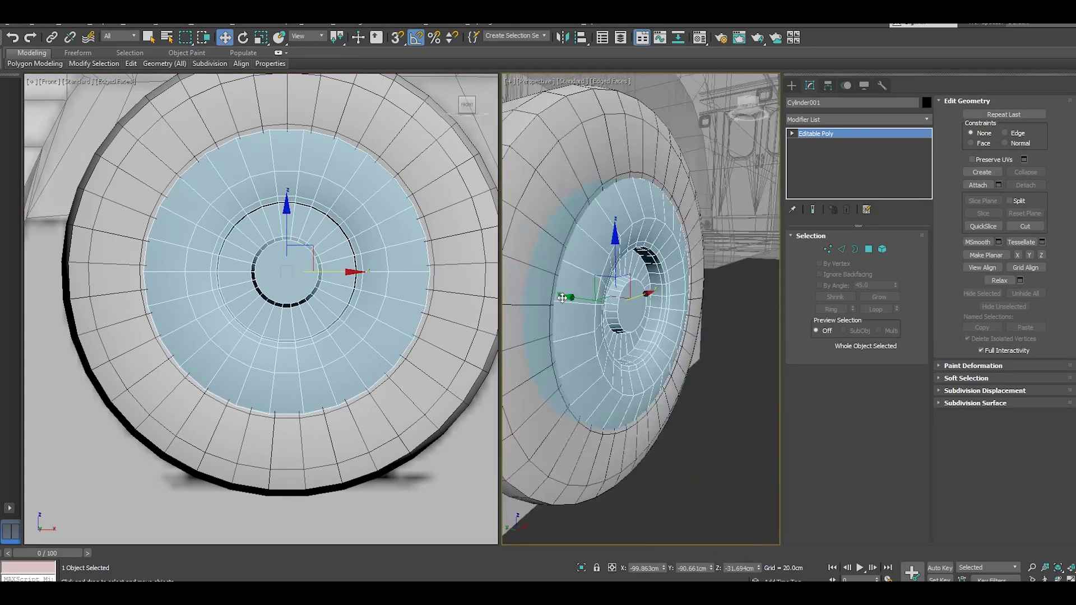
{"action": "left_click_drag", "start_coordinate": [578, 297], "coordinate": [577, 297]}
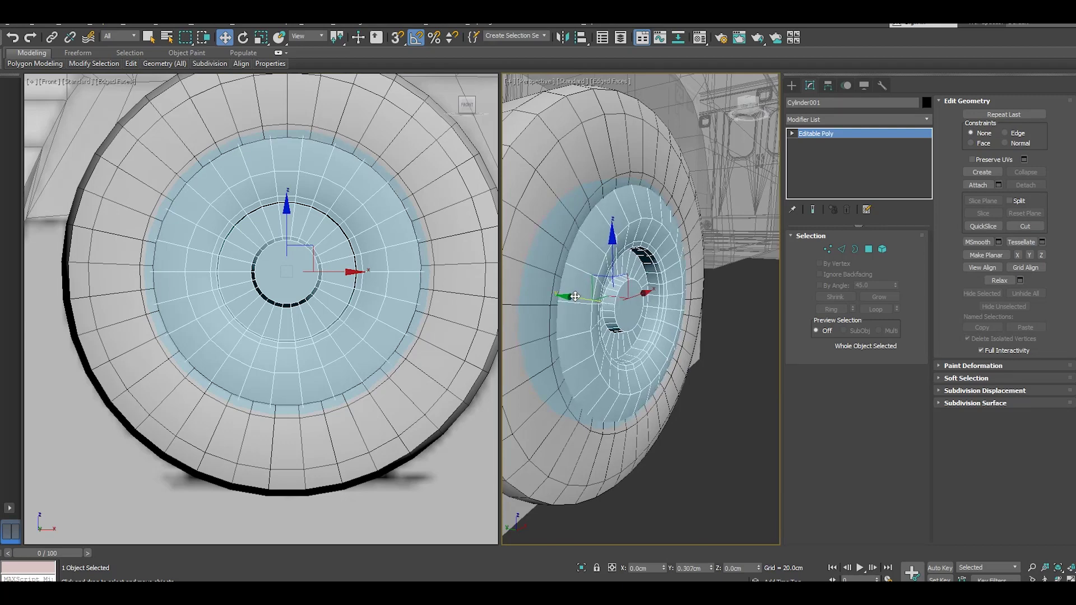
- Deselect the rim and select the tyre Tube003
{"action": "left_click", "coordinate": [704, 475]}
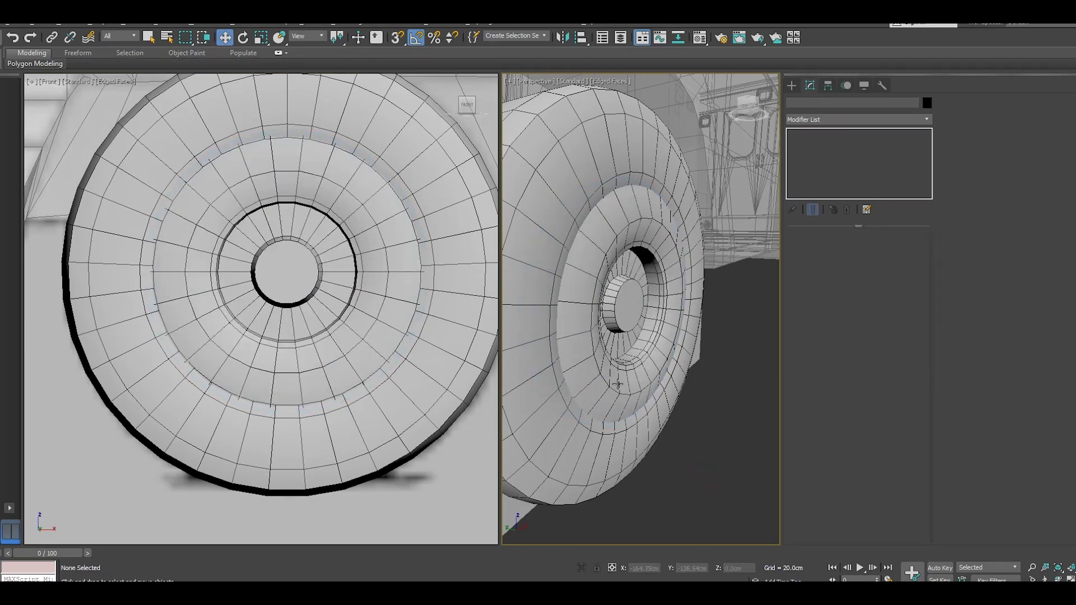
{"action": "scroll", "coordinate": [617, 384], "scroll_direction": "down", "scroll_amount": 5}
{"action": "scroll", "coordinate": [629, 377], "scroll_direction": "up", "scroll_amount": 3}
{"action": "scroll", "coordinate": [629, 386], "scroll_direction": "up", "scroll_amount": 3}
{"action": "scroll", "coordinate": [681, 385], "scroll_direction": "up", "scroll_amount": 4}
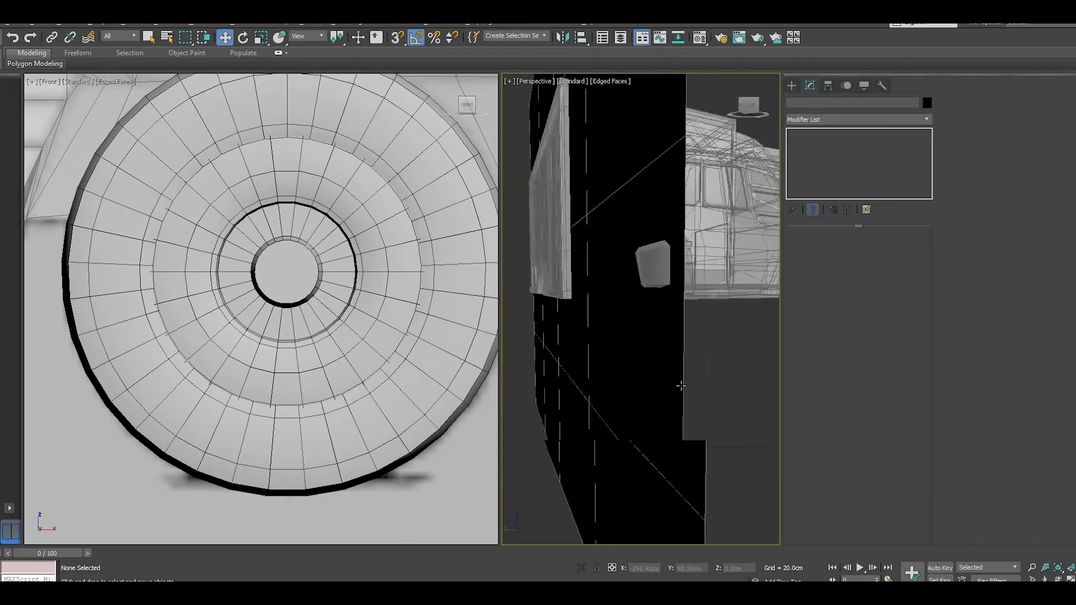
{"action": "scroll", "coordinate": [680, 386], "scroll_direction": "down", "scroll_amount": 3}
{"action": "left_click", "coordinate": [622, 283]}
{"action": "scroll", "coordinate": [621, 285], "scroll_direction": "up", "scroll_amount": 2}
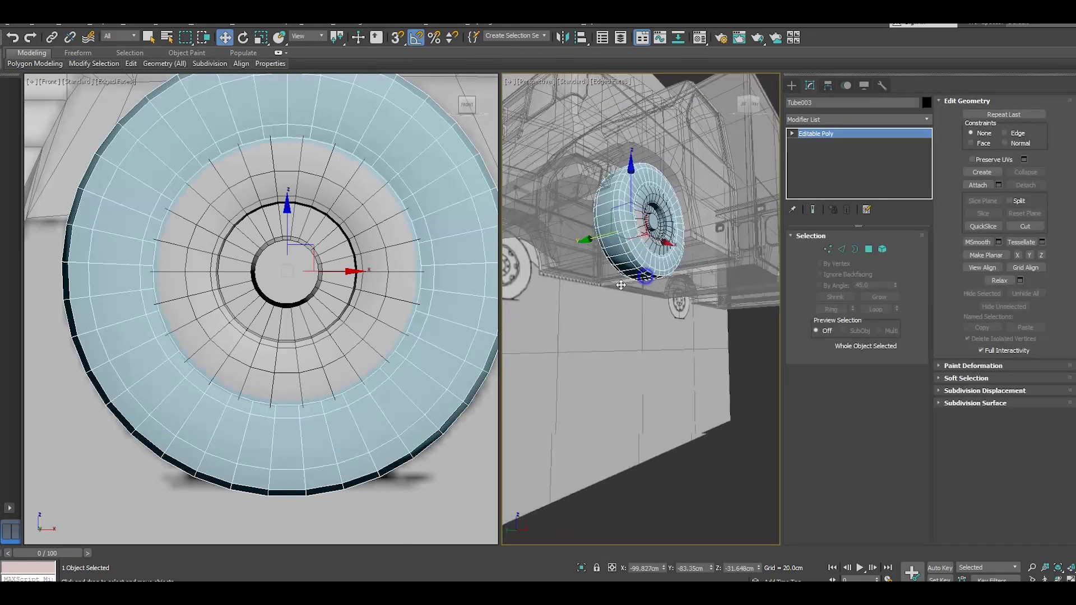
{"action": "mouse_move", "coordinate": [621, 285]}
{"action": "middle_mouse_down", "text": "alt"}
{"action": "mouse_move", "coordinate": [654, 283]}
{"action": "mouse_move", "coordinate": [643, 255]}
{"action": "middle_mouse_up", "text": "alt"}
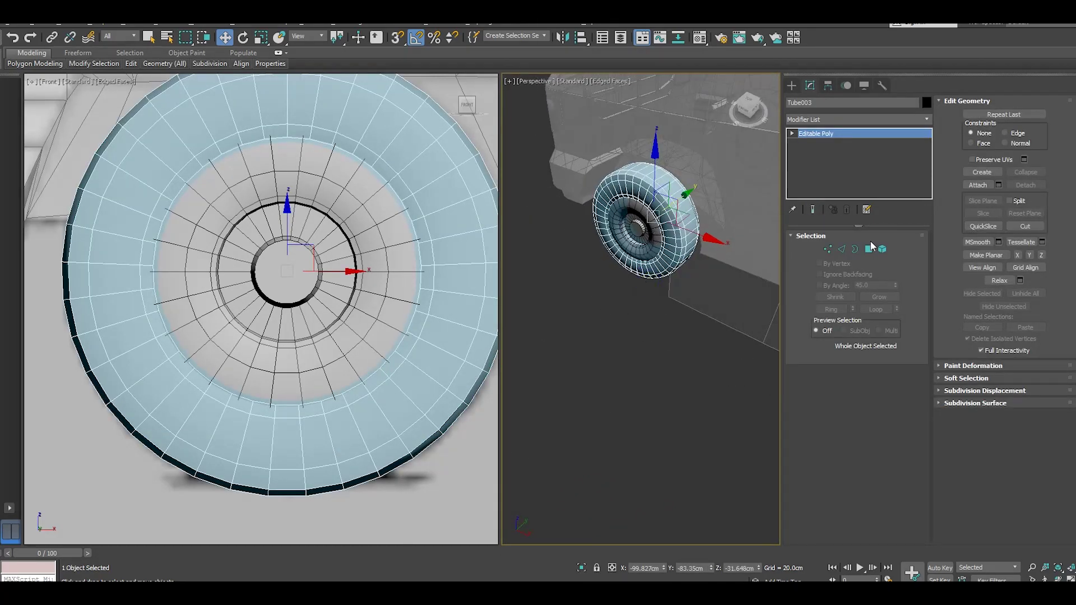
- Attach the rim cylinder to Tube003 to form a single wheel object
{"action": "left_click", "coordinate": [977, 185]}
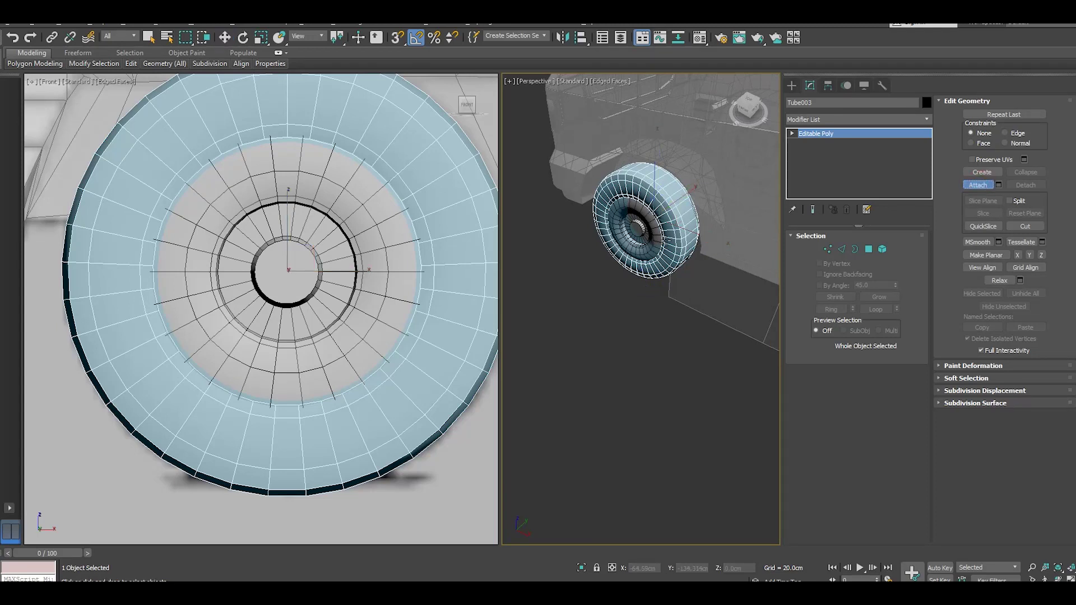
{"action": "left_click", "coordinate": [651, 245]}
{"action": "key", "text": "w"}
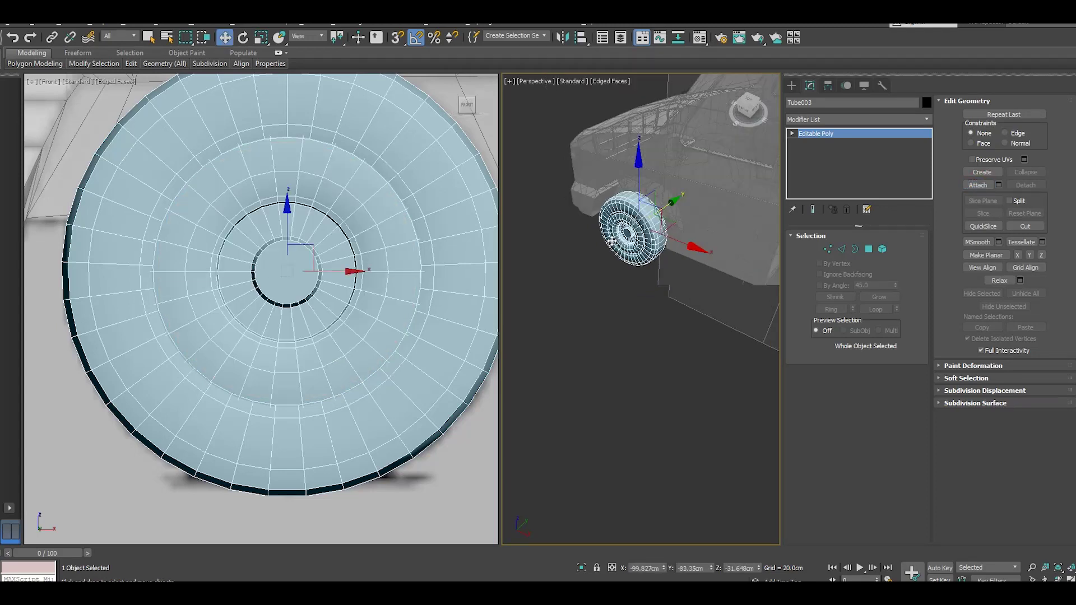
{"action": "scroll", "coordinate": [647, 273], "scroll_direction": "down", "scroll_amount": 4}
{"action": "mouse_move", "coordinate": [646, 273]}
{"action": "middle_mouse_down", "text": "alt"}
{"action": "mouse_move", "coordinate": [722, 247]}
{"action": "mouse_move", "coordinate": [583, 294]}
{"action": "middle_mouse_up", "text": "alt"}
{"action": "scroll", "coordinate": [253, 299], "scroll_direction": "down", "scroll_amount": 4}
{"action": "scroll", "coordinate": [253, 299], "scroll_direction": "down", "scroll_amount": 2}
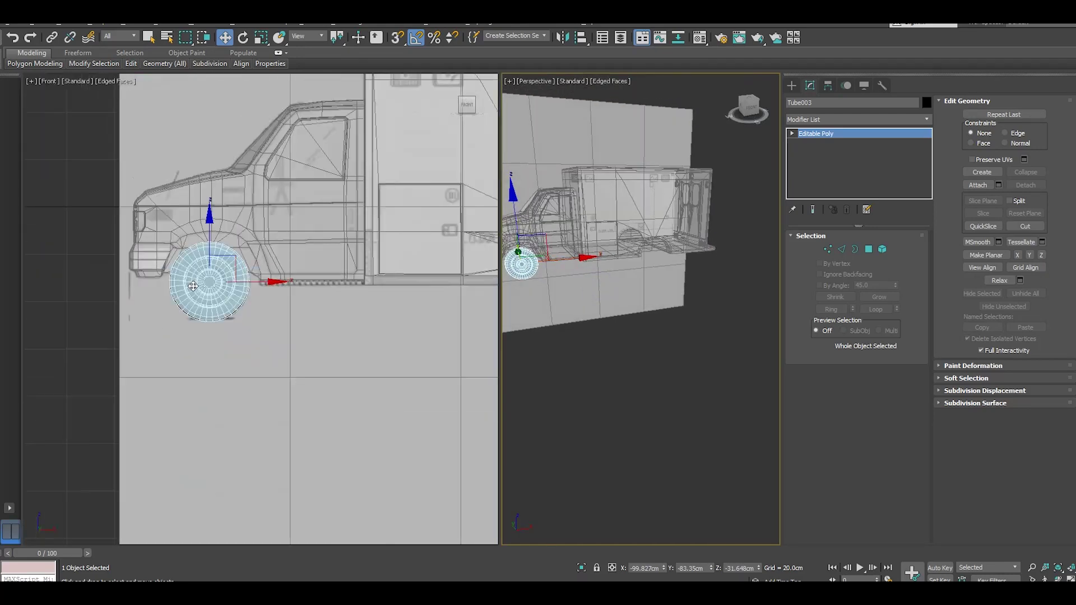
{"action": "scroll", "coordinate": [254, 298], "scroll_direction": "down", "scroll_amount": 2}
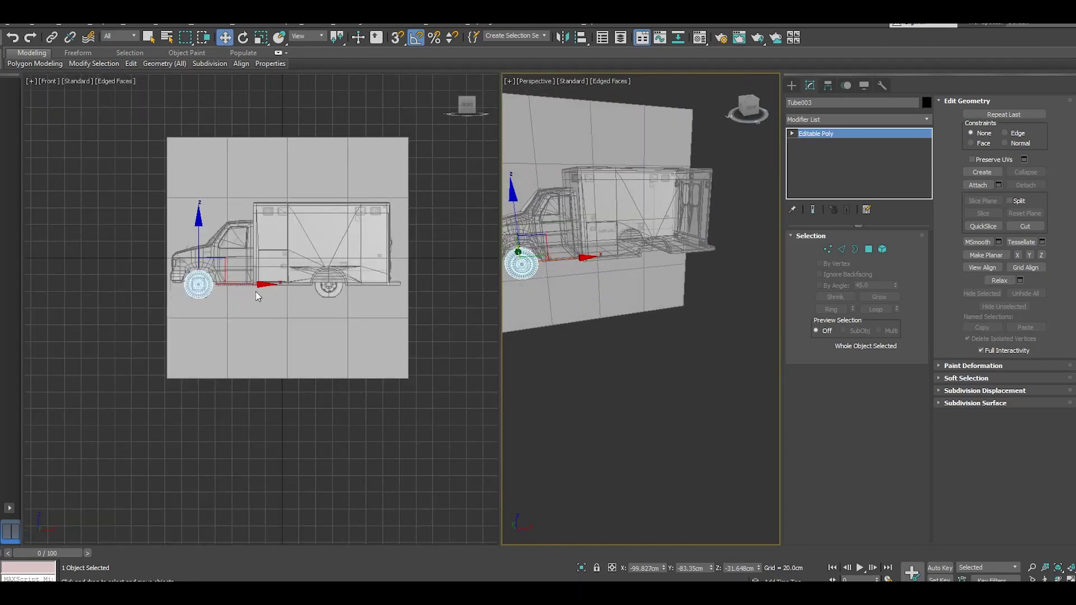
- In the Front view, Shift-copy the front wheel to the rear axle
{"action": "middle_click_drag", "start_coordinate": [257, 296], "coordinate": [237, 309]}
{"action": "left_click_drag", "start_coordinate": [228, 309], "coordinate": [360, 298], "text": "shift"}
{"action": "left_click", "coordinate": [541, 348]}
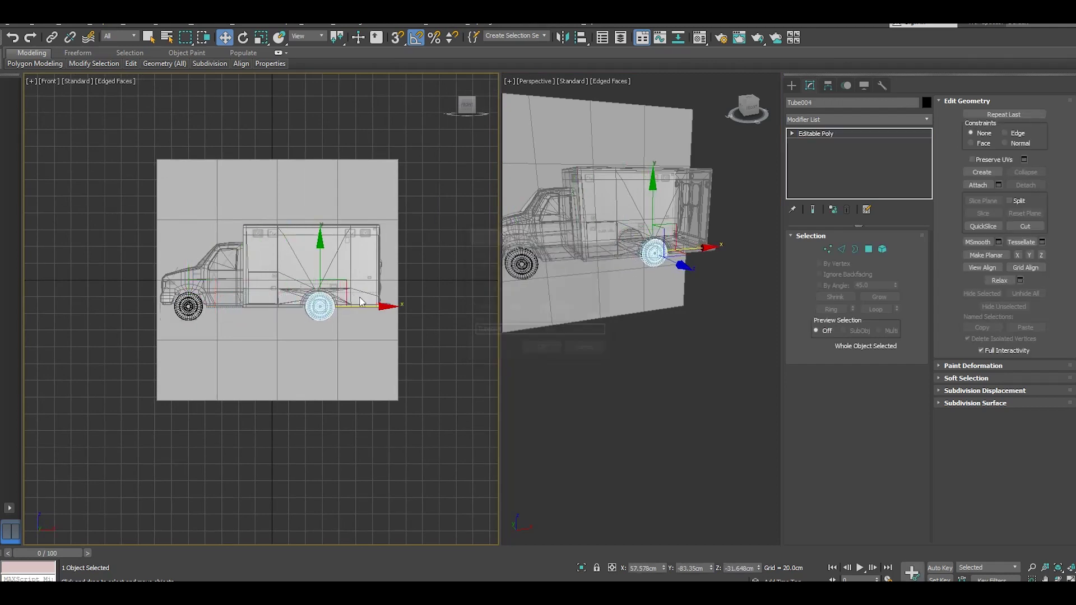
- Shift-drag the rear wheel along Y to clone a second tyre beside it
{"action": "scroll", "coordinate": [663, 253], "scroll_direction": "up", "scroll_amount": 5}
{"action": "mouse_move", "coordinate": [663, 252]}
{"action": "middle_mouse_down", "text": "alt"}
{"action": "mouse_move", "coordinate": [708, 264]}
{"action": "mouse_move", "coordinate": [747, 250]}
{"action": "mouse_move", "coordinate": [693, 245]}
{"action": "middle_mouse_up", "text": "alt"}
{"action": "scroll", "coordinate": [621, 259], "scroll_direction": "up", "scroll_amount": 3}
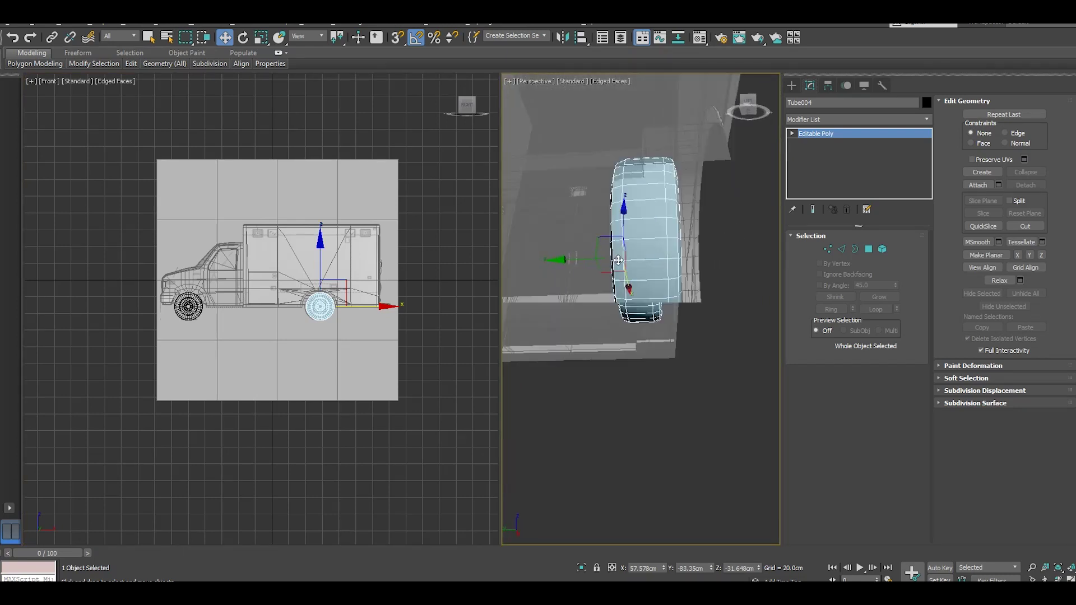
{"action": "left_click_drag", "start_coordinate": [579, 260], "coordinate": [620, 254]}
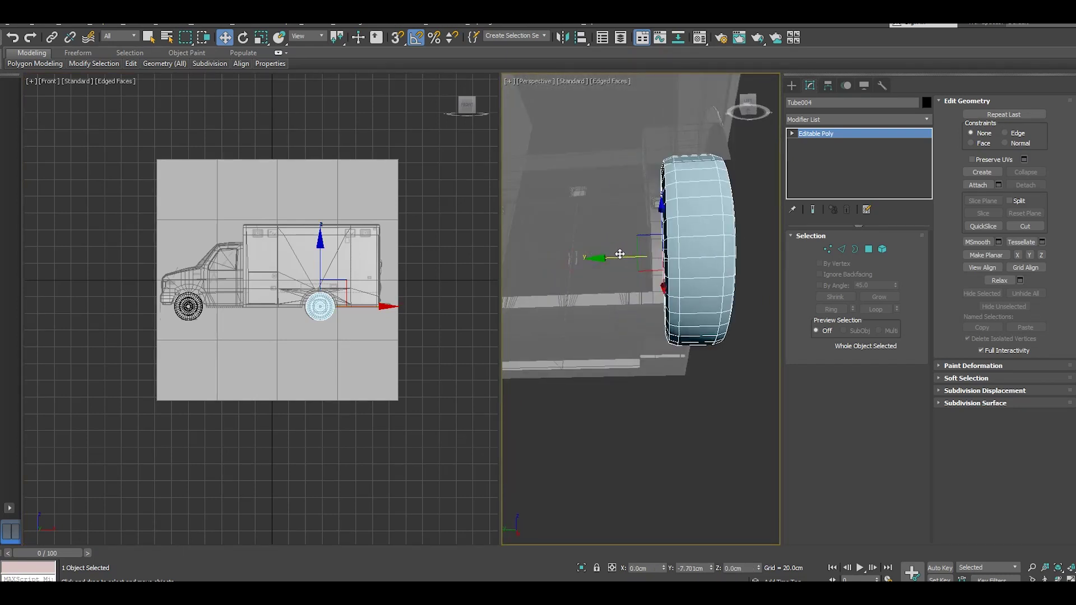
{"action": "mouse_move", "coordinate": [619, 254]}
{"action": "middle_mouse_down", "text": "alt"}
{"action": "mouse_move", "coordinate": [612, 240]}
{"action": "mouse_move", "coordinate": [598, 246]}
{"action": "middle_mouse_up", "text": "alt"}
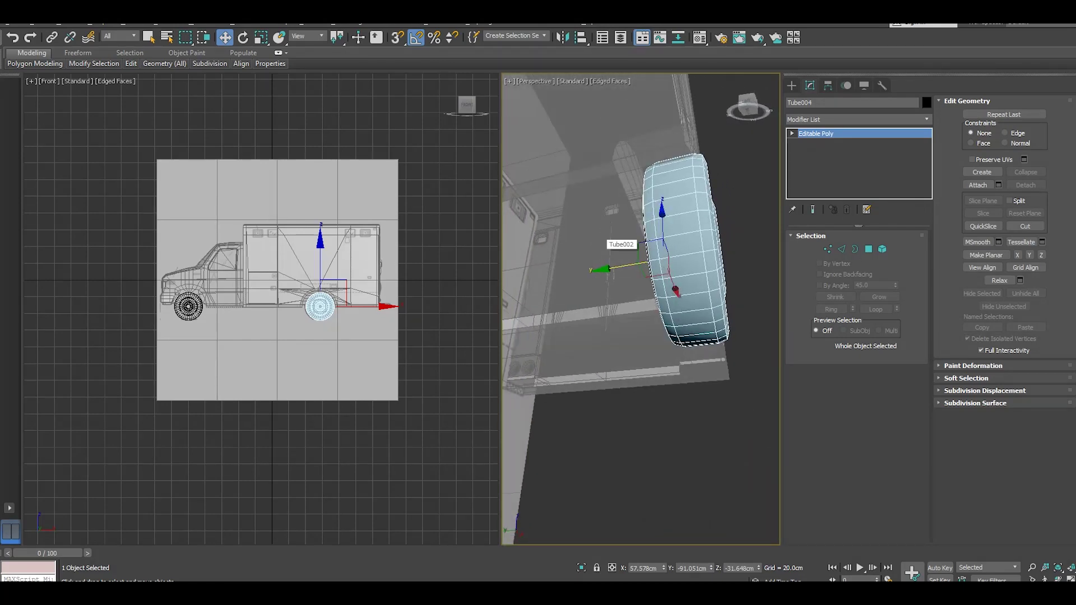
{"action": "left_click", "coordinate": [19, 38]}
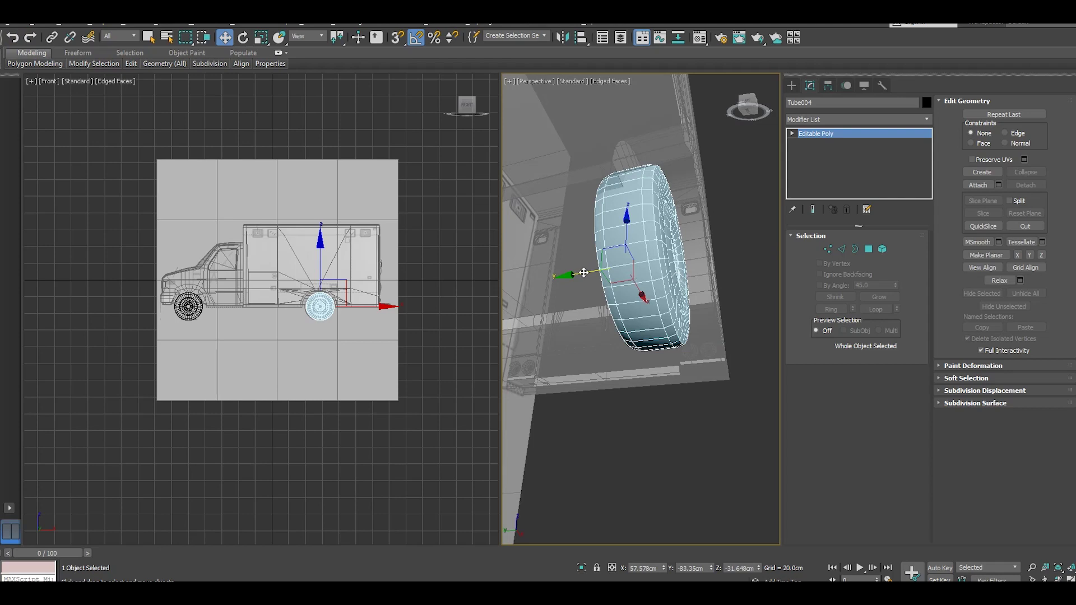
{"action": "mouse_move", "coordinate": [593, 272]}
{"action": "left_mouse_down"}
{"action": "mouse_move", "coordinate": [645, 260]}
{"action": "mouse_move", "coordinate": [602, 255]}
{"action": "left_mouse_up"}
- Confirm the second tyre clone and mirror its geometry across the Y axis
{"action": "key", "text": "Return"}
{"action": "left_click", "coordinate": [562, 37]}
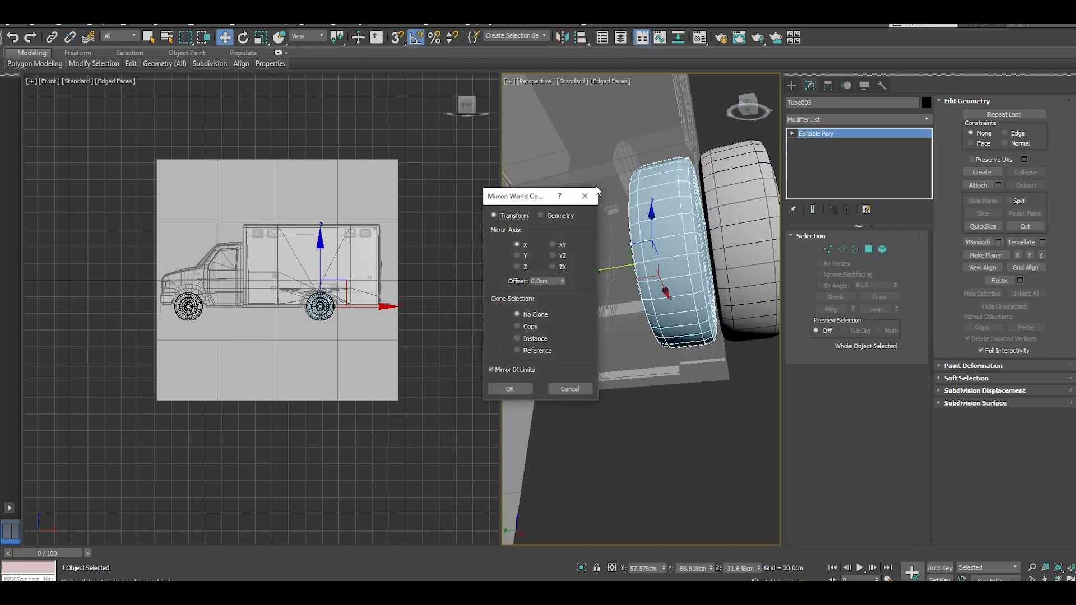
{"action": "left_click", "coordinate": [561, 217]}
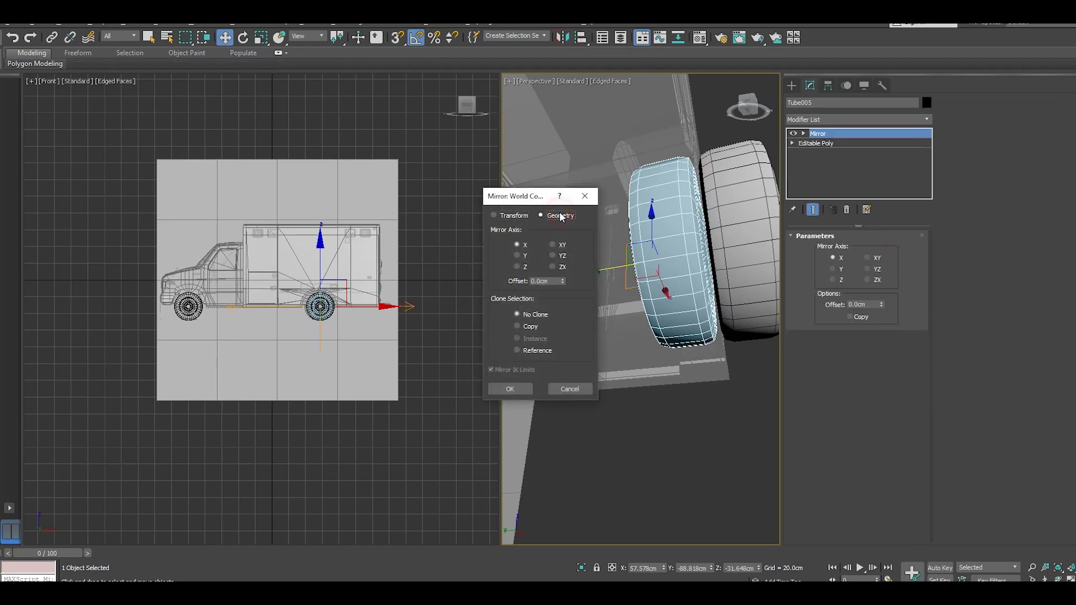
{"action": "left_click", "coordinate": [519, 256]}
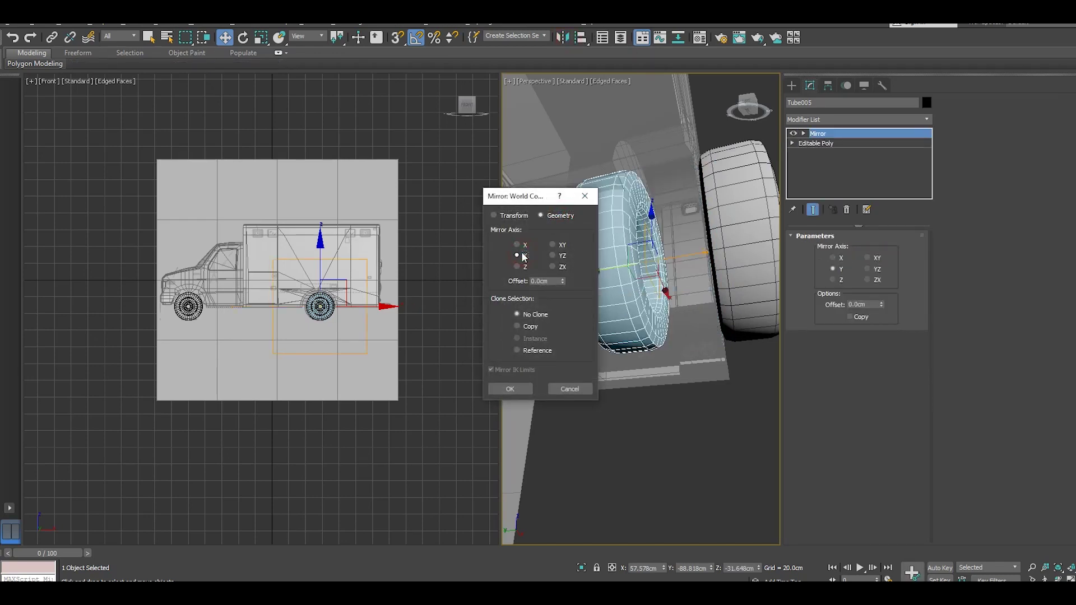
{"action": "left_click", "coordinate": [510, 389]}
- Slide the mirrored inner tyre snug against the outer tyre and select both
{"action": "middle_click_drag", "start_coordinate": [603, 342], "coordinate": [645, 273], "text": "alt"}
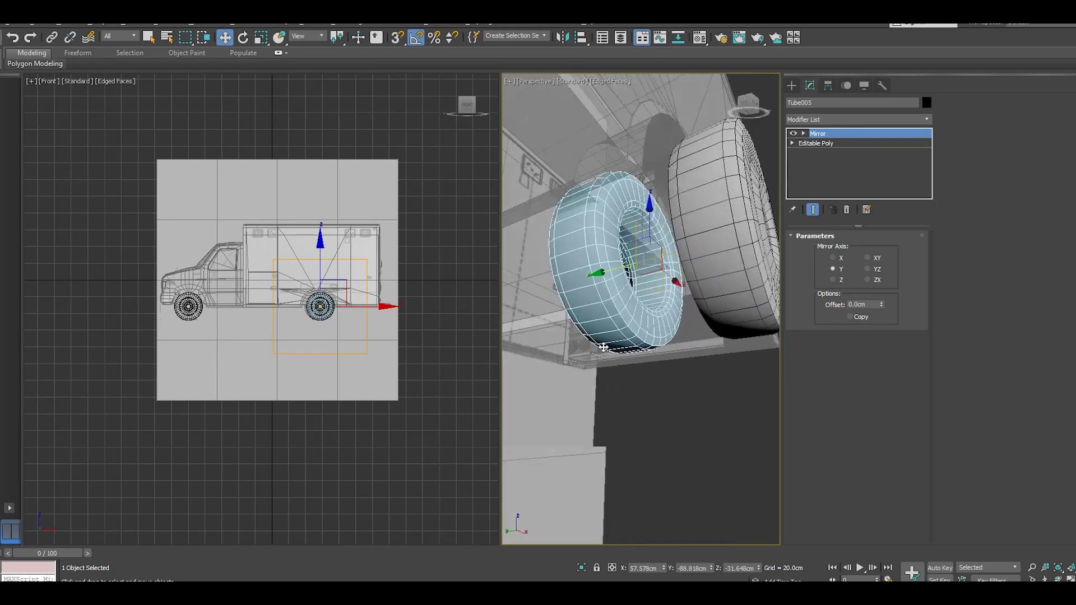
{"action": "left_click_drag", "start_coordinate": [616, 270], "coordinate": [679, 274]}
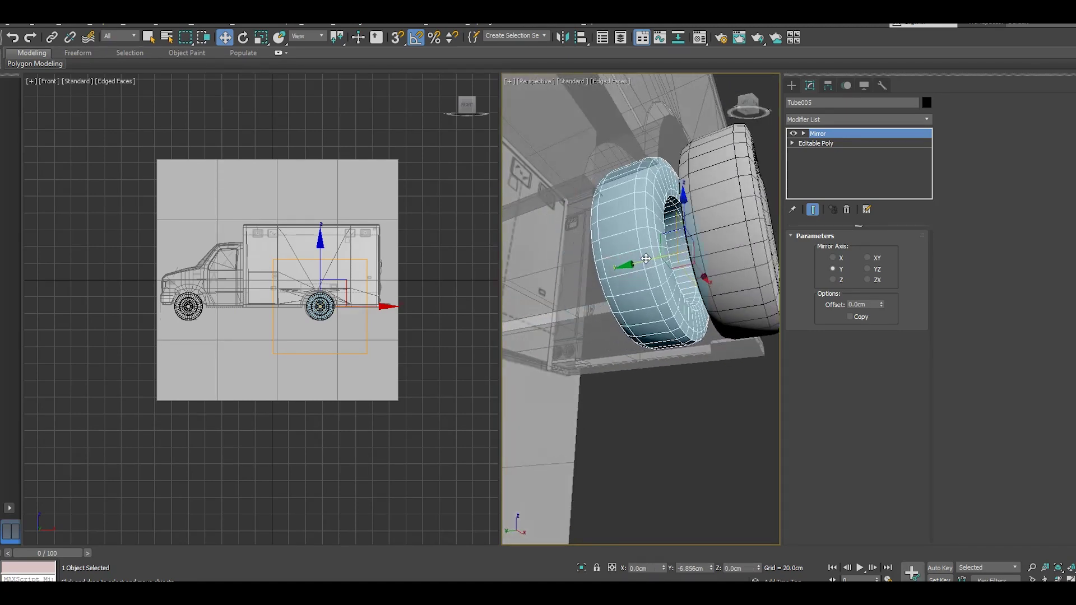
{"action": "mouse_move", "coordinate": [679, 274]}
{"action": "middle_mouse_down", "text": "alt"}
{"action": "mouse_move", "coordinate": [760, 282]}
{"action": "mouse_move", "coordinate": [663, 276]}
{"action": "middle_mouse_up", "text": "alt"}
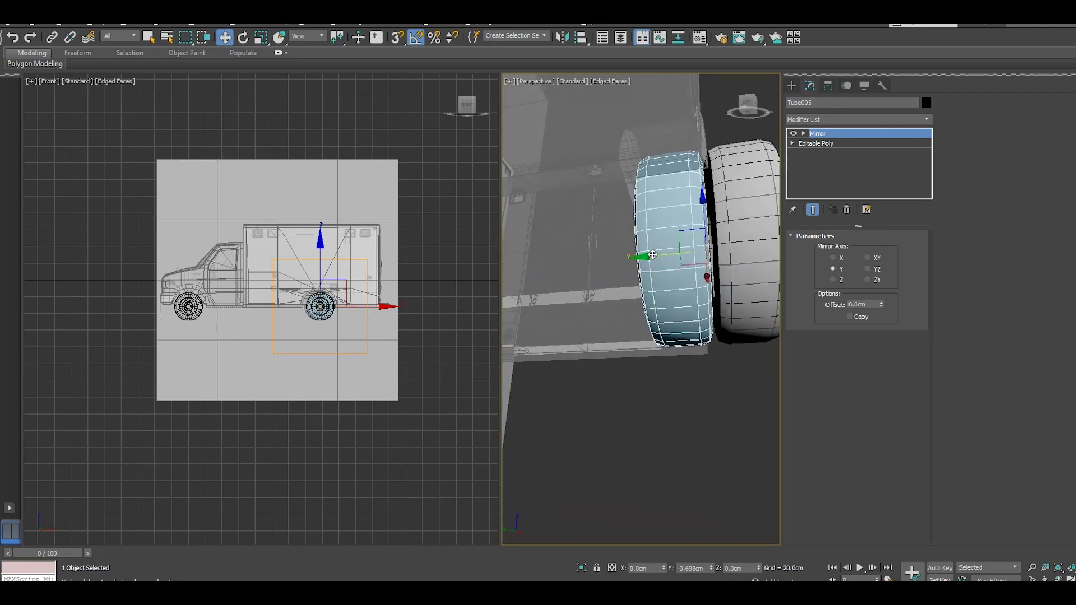
{"action": "left_click_drag", "start_coordinate": [648, 256], "coordinate": [654, 256]}
{"action": "left_click", "coordinate": [725, 258], "text": "ctrl"}
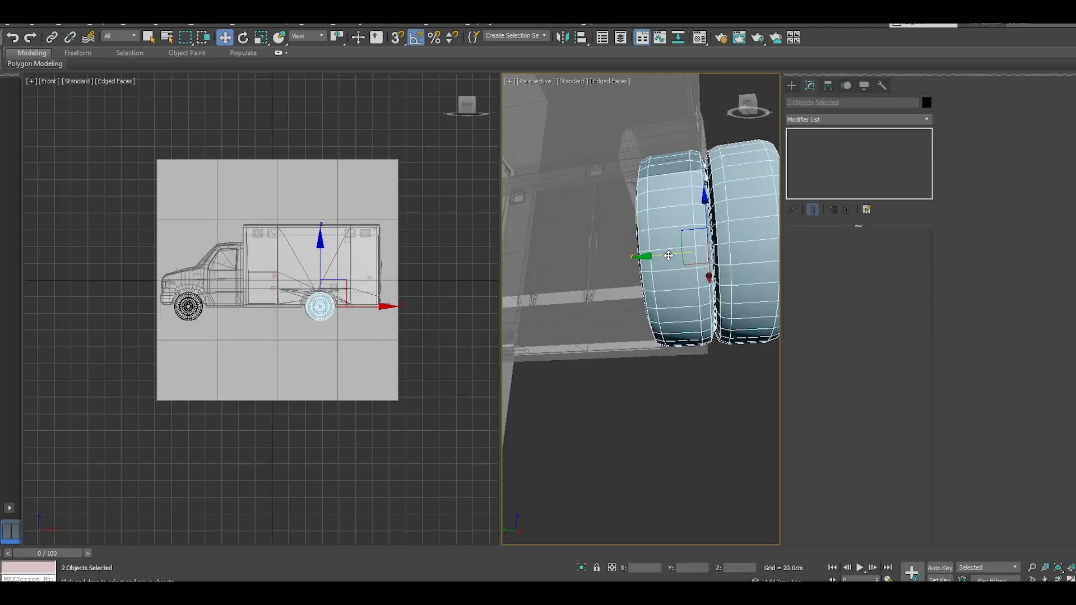
- Maximize the Perspective viewport and orbit to a rear three-quarter view of the truck
{"action": "mouse_move", "coordinate": [668, 255]}
{"action": "middle_mouse_down", "text": "alt"}
{"action": "mouse_move", "coordinate": [647, 264]}
{"action": "mouse_move", "coordinate": [686, 271]}
{"action": "middle_mouse_up", "text": "alt"}
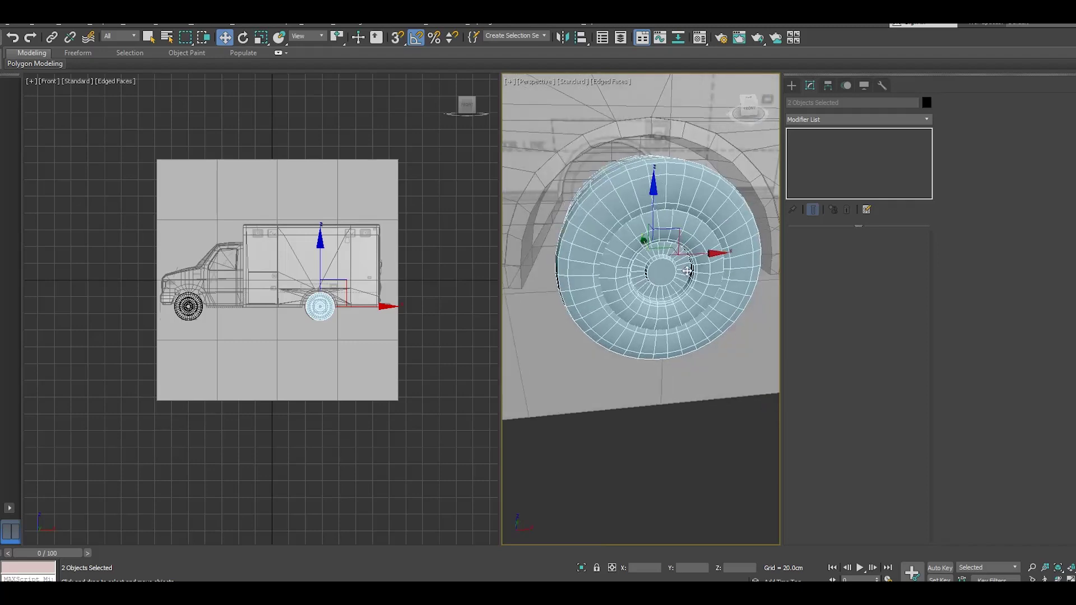
{"action": "scroll", "coordinate": [653, 364], "scroll_direction": "down", "scroll_amount": 5}
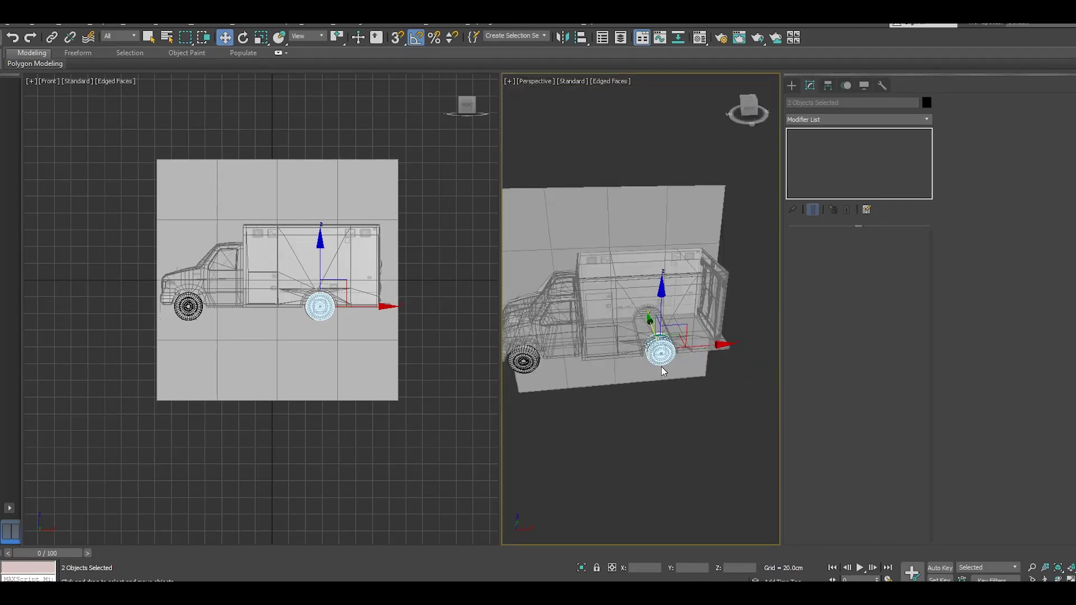
{"action": "scroll", "coordinate": [661, 367], "scroll_direction": "down", "scroll_amount": 2}
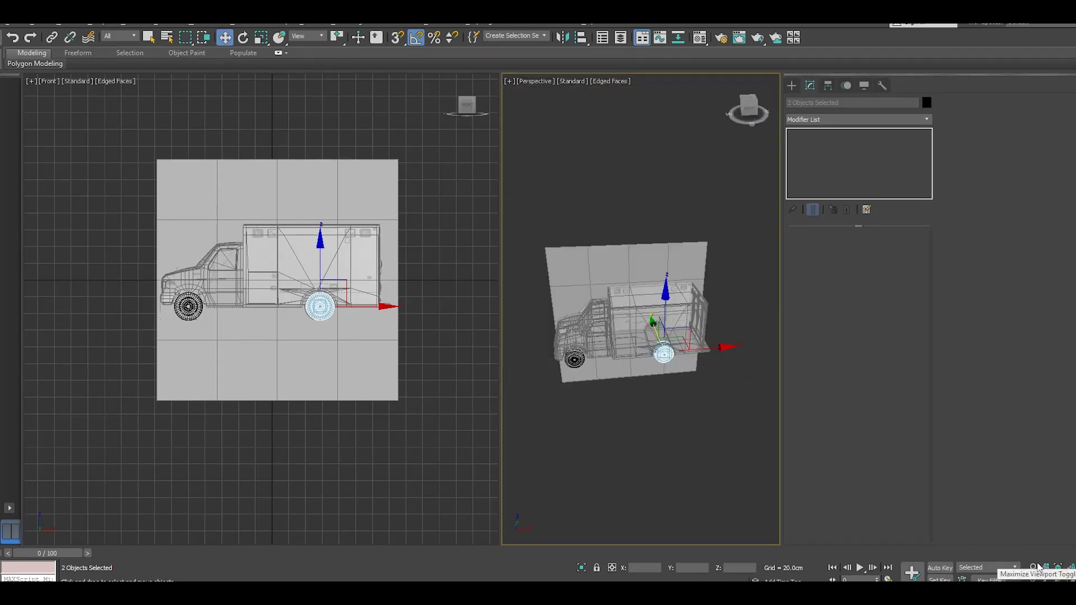
{"action": "left_click", "coordinate": [1070, 579]}
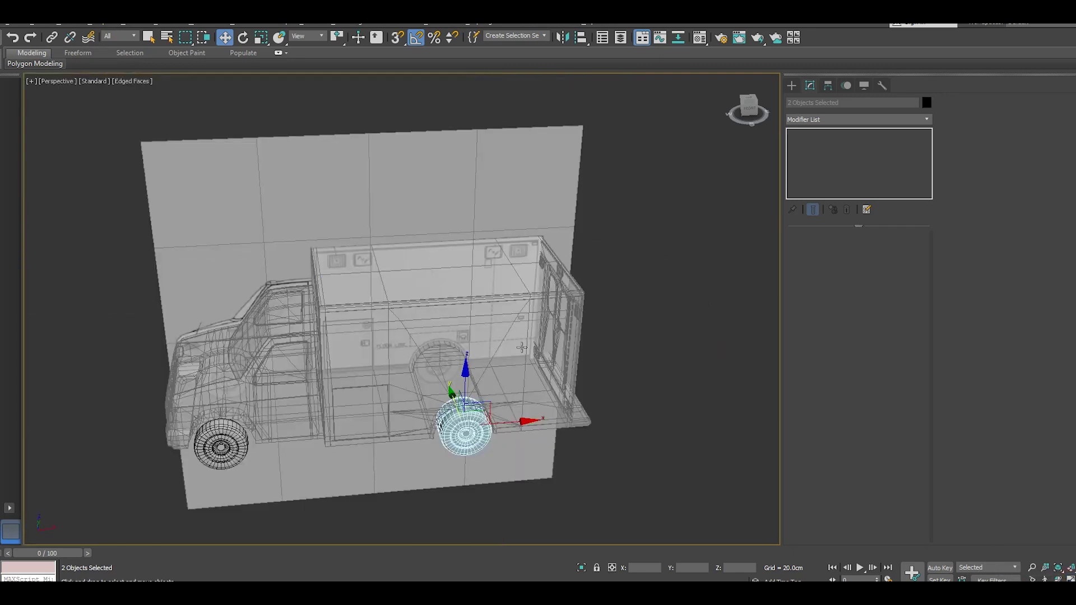
{"action": "middle_click_drag", "start_coordinate": [521, 314], "coordinate": [495, 294], "text": "alt"}
{"action": "scroll", "coordinate": [495, 294], "scroll_direction": "down", "scroll_amount": 3}
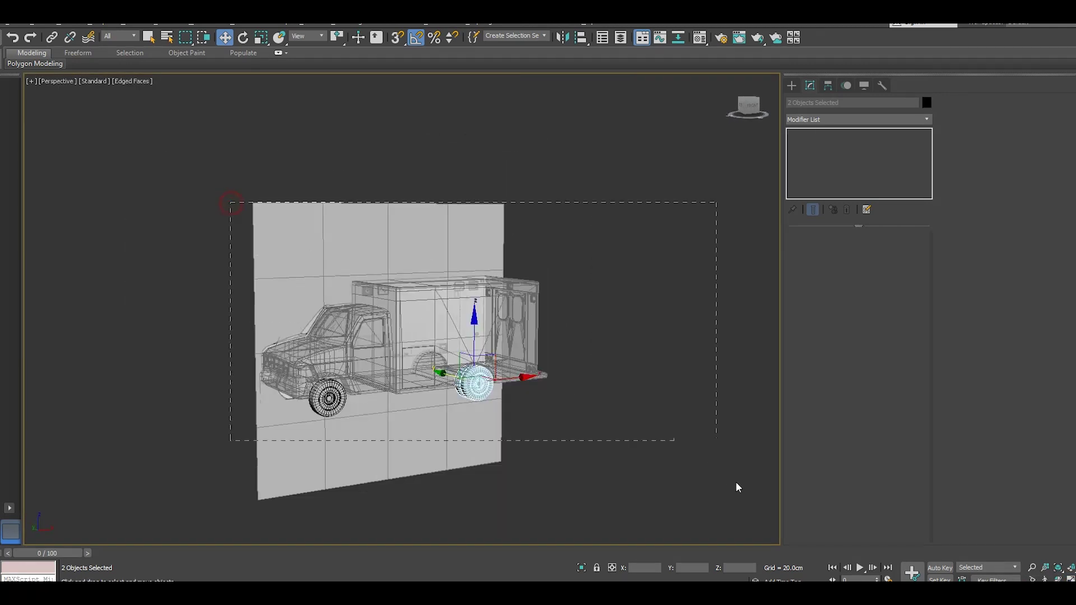
- Show the truck opaque, isolate it to hide the reference plane, and pick the dual rear wheels
{"action": "left_click_drag", "start_coordinate": [736, 486], "coordinate": [744, 493]}
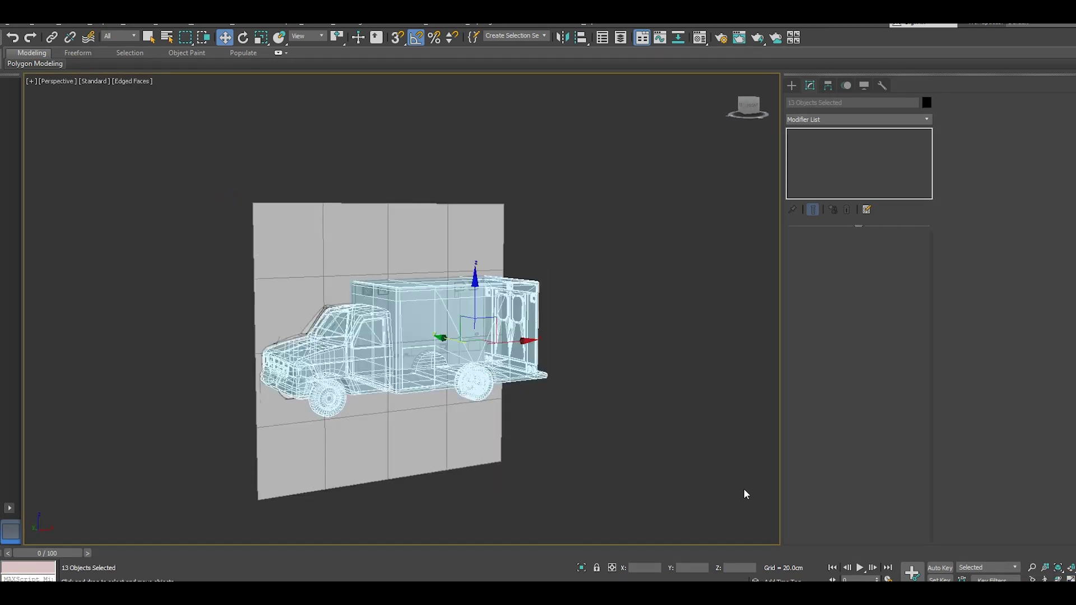
{"action": "key", "text": "alt+x"}
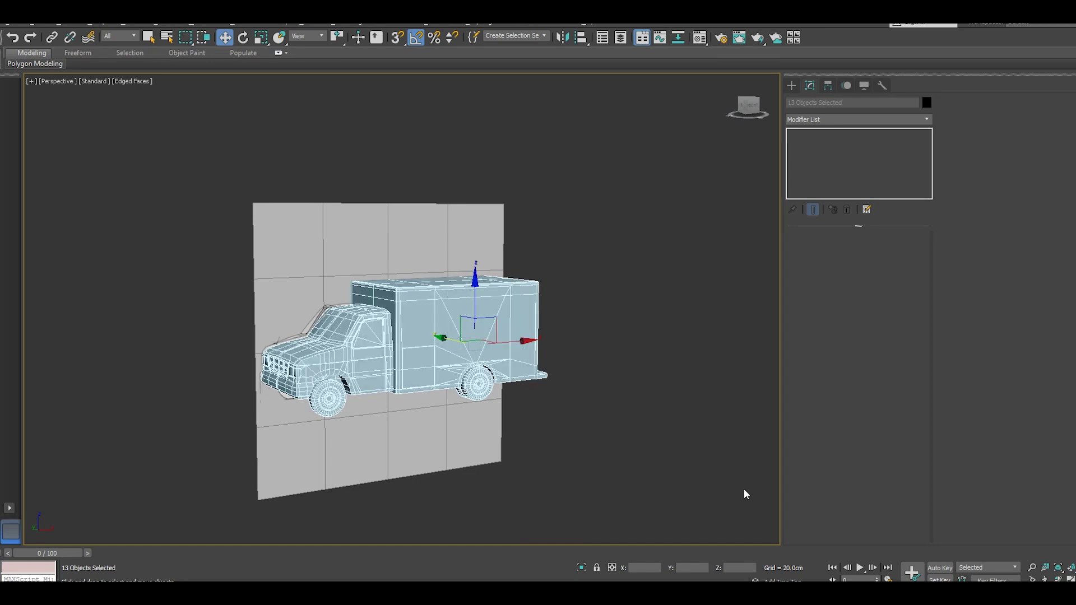
{"action": "left_click", "coordinate": [584, 568]}
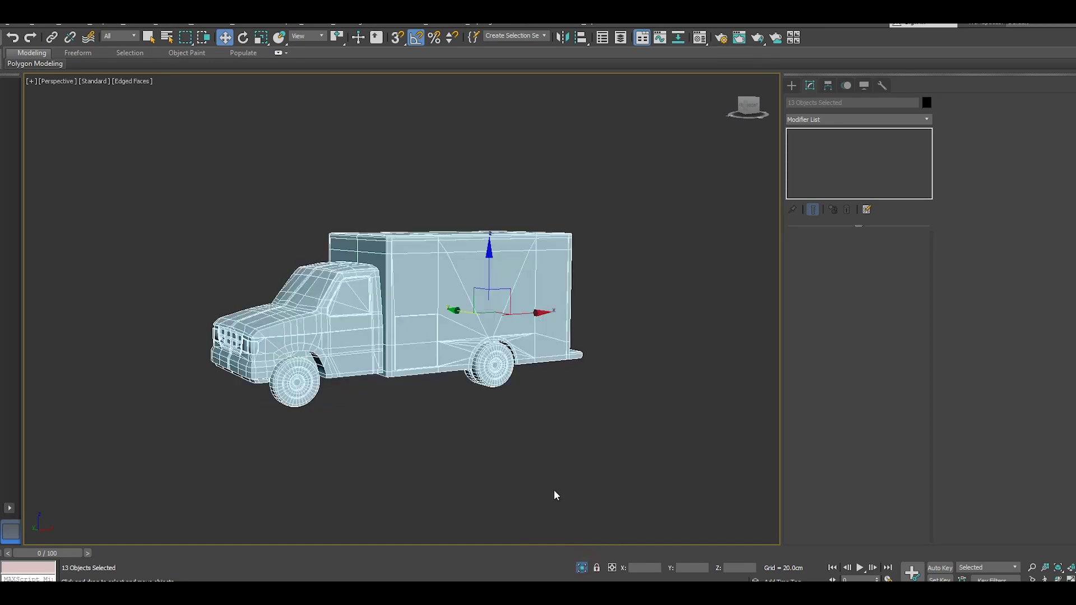
{"action": "middle_click_drag", "start_coordinate": [555, 495], "coordinate": [572, 399], "text": "alt"}
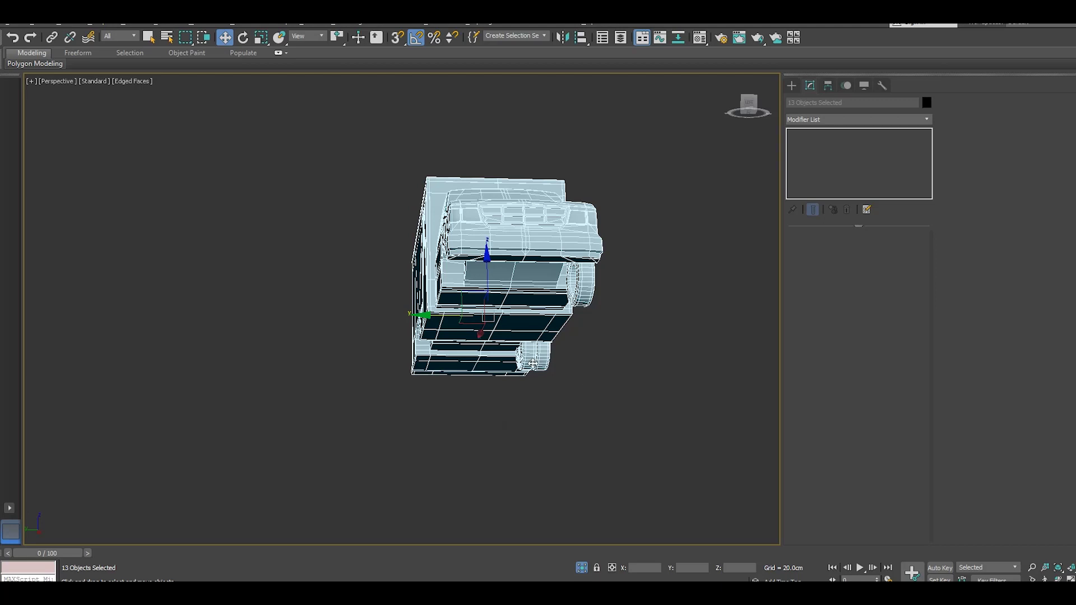
{"action": "left_click", "coordinate": [532, 364]}
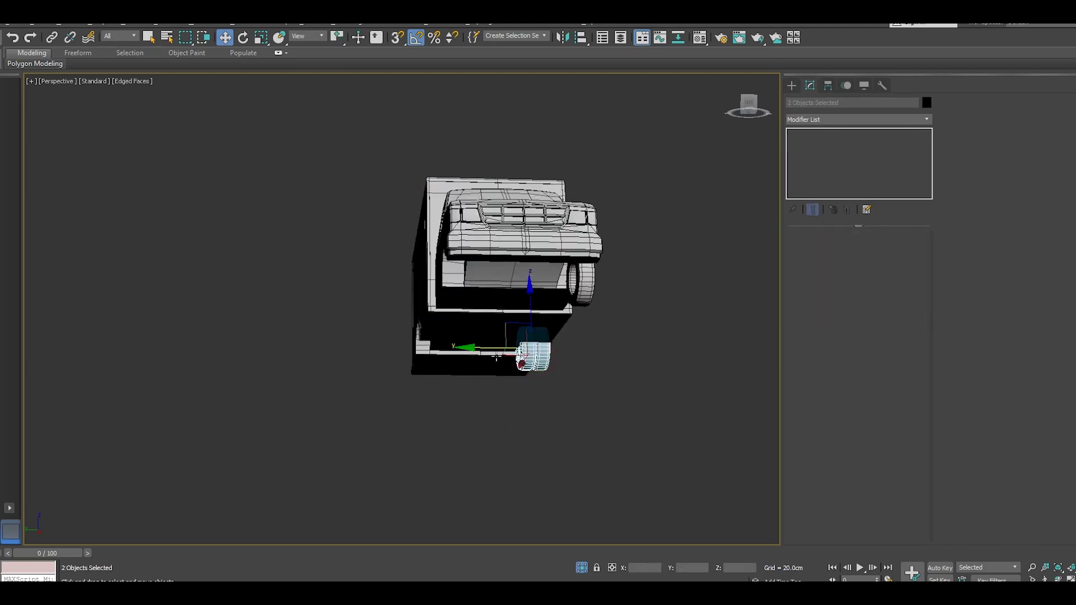
- Clone the dual rear wheel pair along Y toward the opposite axle end
{"action": "left_click_drag", "start_coordinate": [483, 347], "coordinate": [372, 336], "text": "shift"}
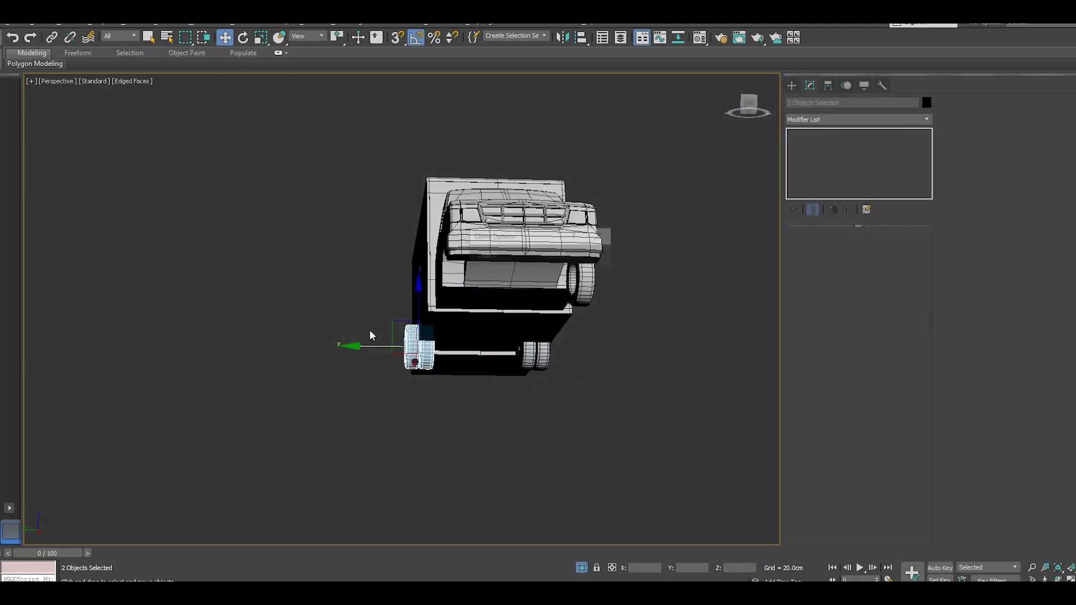
{"action": "key", "text": "Return"}
{"action": "mouse_move", "coordinate": [390, 335]}
{"action": "middle_mouse_down", "text": "alt"}
{"action": "mouse_move", "coordinate": [409, 343]}
{"action": "mouse_move", "coordinate": [356, 307]}
{"action": "mouse_move", "coordinate": [412, 322]}
{"action": "mouse_move", "coordinate": [413, 363]}
{"action": "mouse_move", "coordinate": [415, 353]}
{"action": "mouse_move", "coordinate": [504, 362]}
{"action": "middle_mouse_up", "text": "alt"}
{"action": "scroll", "coordinate": [409, 343], "scroll_direction": "up", "scroll_amount": 5}
{"action": "scroll", "coordinate": [358, 312], "scroll_direction": "up", "scroll_amount": 3}
{"action": "scroll", "coordinate": [417, 324], "scroll_direction": "up", "scroll_amount": 2}
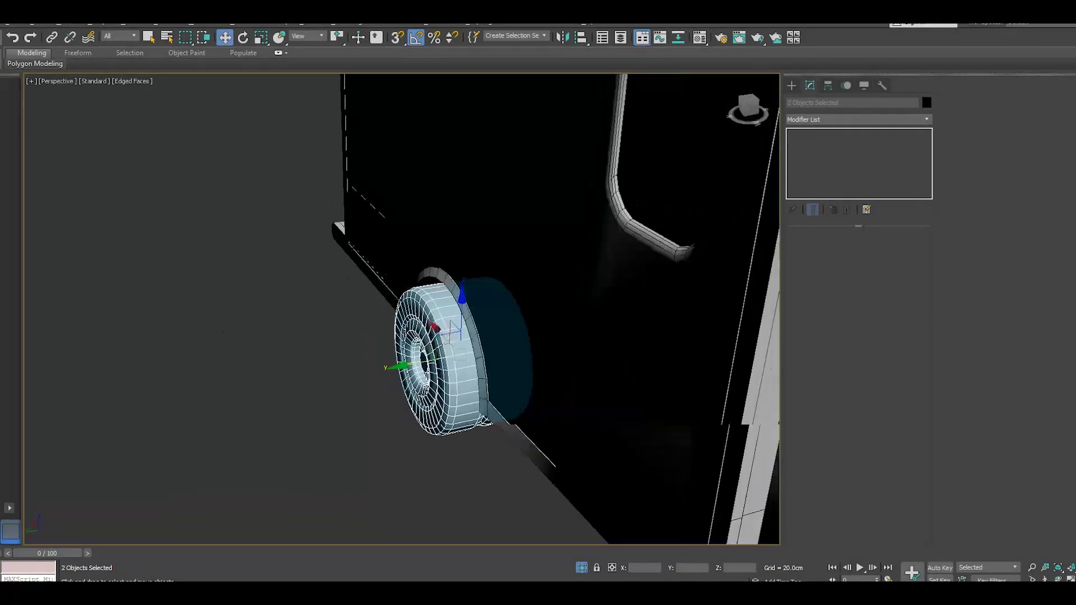
{"action": "mouse_move", "coordinate": [425, 353]}
{"action": "middle_mouse_down", "text": "alt"}
{"action": "mouse_move", "coordinate": [415, 351]}
{"action": "mouse_move", "coordinate": [431, 339]}
{"action": "mouse_move", "coordinate": [465, 347]}
{"action": "mouse_move", "coordinate": [436, 356]}
{"action": "middle_mouse_up", "text": "alt"}
{"action": "scroll", "coordinate": [416, 351], "scroll_direction": "up", "scroll_amount": 3}
- Slide the copied wheel pair along the axle until aligned against the box body, then deselect
{"action": "left_click_drag", "start_coordinate": [402, 351], "coordinate": [410, 347]}
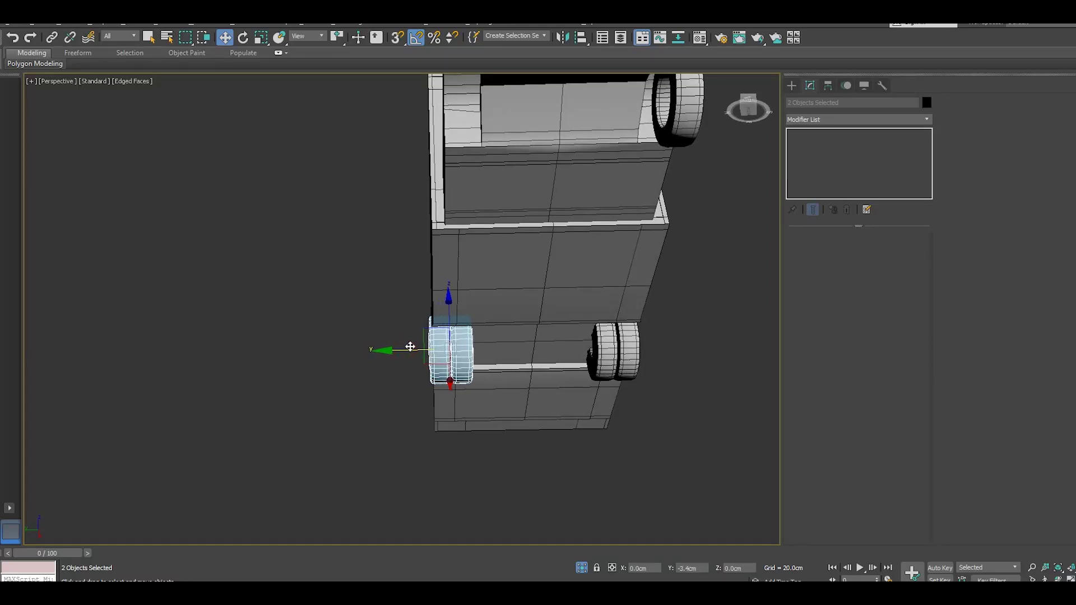
{"action": "mouse_move", "coordinate": [410, 346]}
{"action": "middle_mouse_down", "text": "alt"}
{"action": "mouse_move", "coordinate": [448, 344]}
{"action": "mouse_move", "coordinate": [613, 420]}
{"action": "mouse_move", "coordinate": [533, 386]}
{"action": "mouse_move", "coordinate": [474, 397]}
{"action": "mouse_move", "coordinate": [423, 384]}
{"action": "mouse_move", "coordinate": [442, 347]}
{"action": "mouse_move", "coordinate": [434, 354]}
{"action": "middle_mouse_up", "text": "alt"}
{"action": "scroll", "coordinate": [435, 354], "scroll_direction": "down", "scroll_amount": 3}
{"action": "middle_click_drag", "start_coordinate": [522, 424], "coordinate": [566, 367], "text": "alt"}
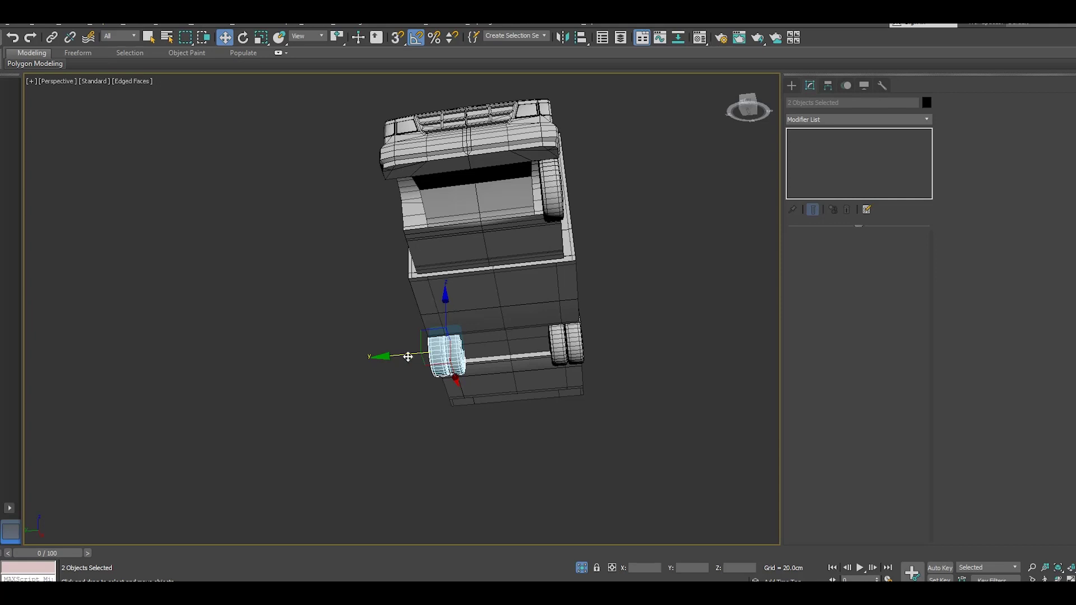
{"action": "left_click_drag", "start_coordinate": [407, 356], "coordinate": [514, 347]}
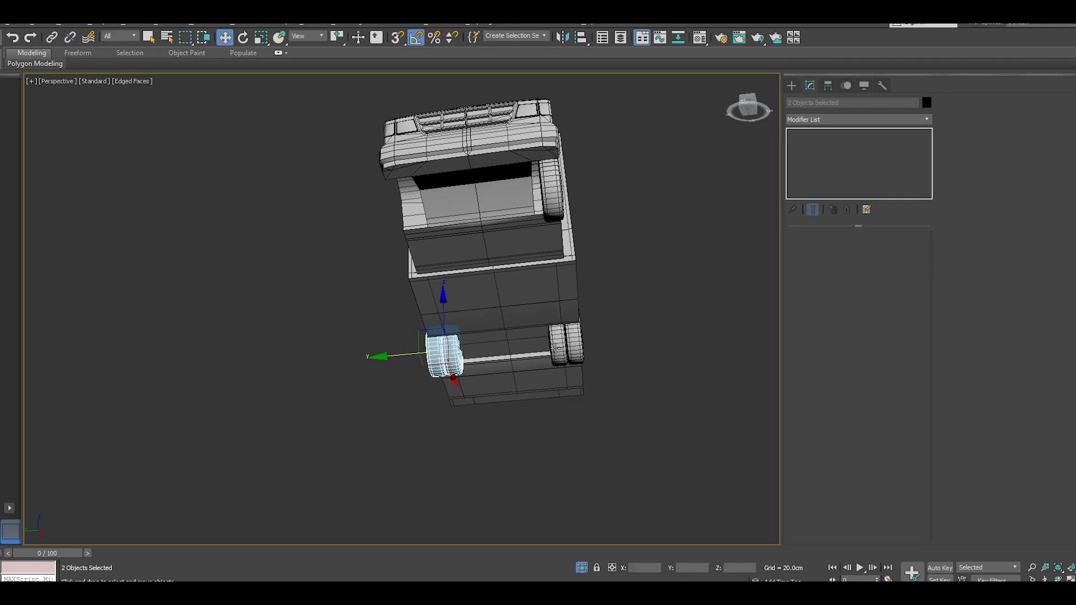
{"action": "left_click", "coordinate": [561, 342]}
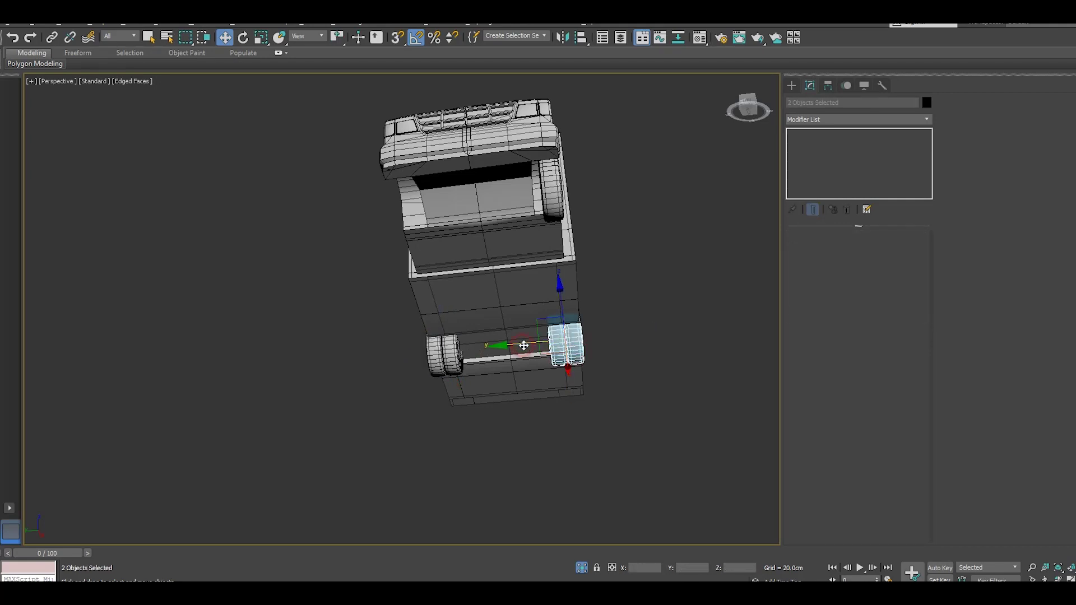
{"action": "left_click", "coordinate": [618, 381]}
{"action": "mouse_move", "coordinate": [618, 381]}
{"action": "middle_mouse_down", "text": "alt"}
{"action": "mouse_move", "coordinate": [579, 391]}
{"action": "mouse_move", "coordinate": [572, 426]}
{"action": "mouse_move", "coordinate": [619, 431]}
{"action": "mouse_move", "coordinate": [569, 426]}
{"action": "middle_mouse_up", "text": "alt"}
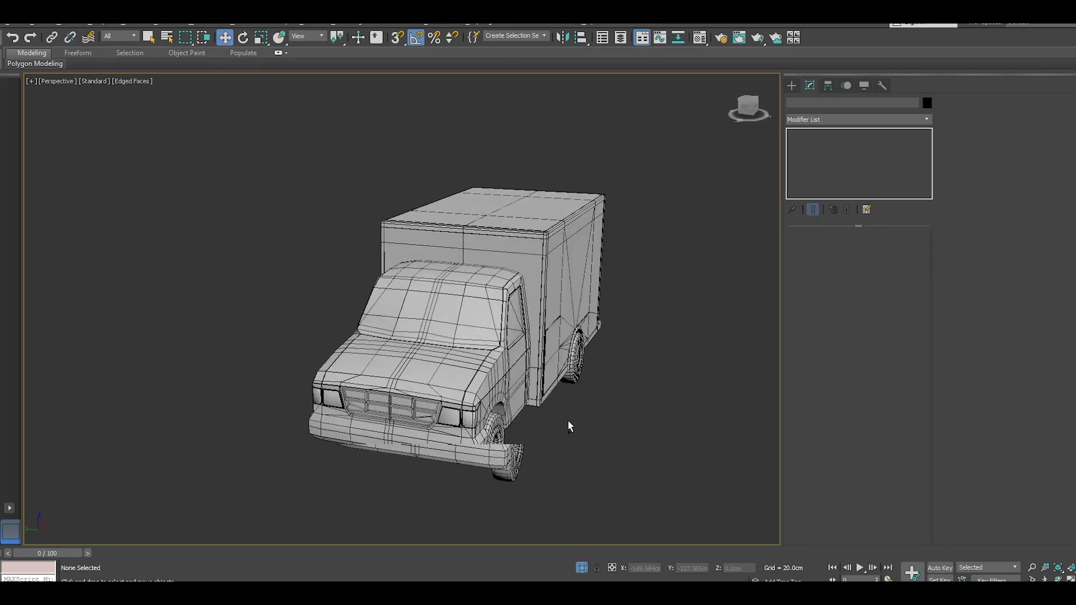
- Select both halves of the copied rear tire, nudge them slightly along Y, then deselect
{"action": "scroll", "coordinate": [569, 361], "scroll_direction": "up", "scroll_amount": 5}
{"action": "scroll", "coordinate": [577, 365], "scroll_direction": "up", "scroll_amount": 3}
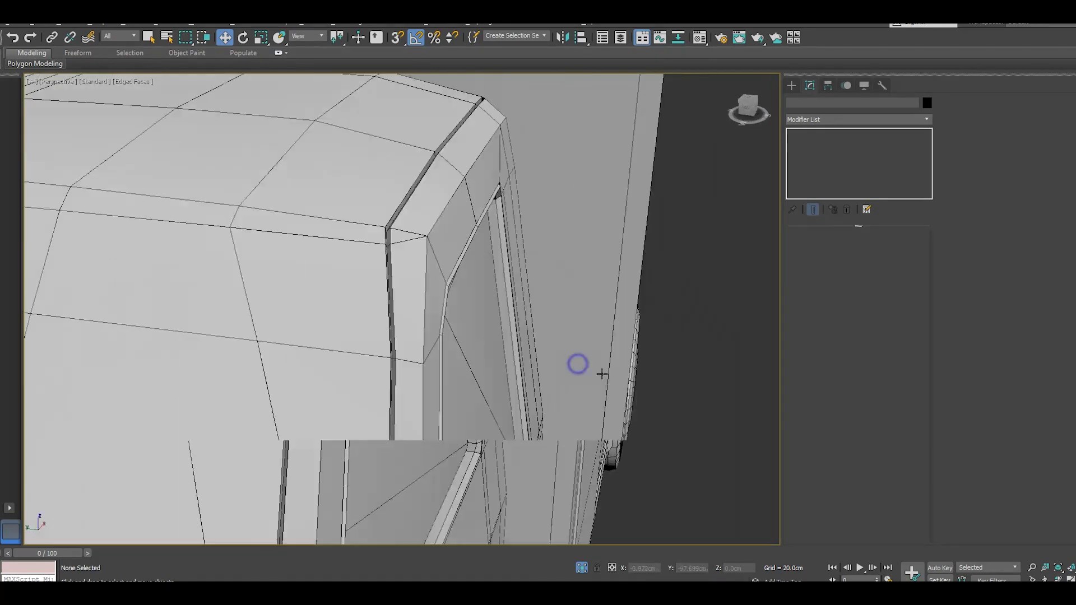
{"action": "middle_click_drag", "start_coordinate": [602, 374], "coordinate": [334, 367], "text": "alt"}
{"action": "left_click", "coordinate": [268, 394]}
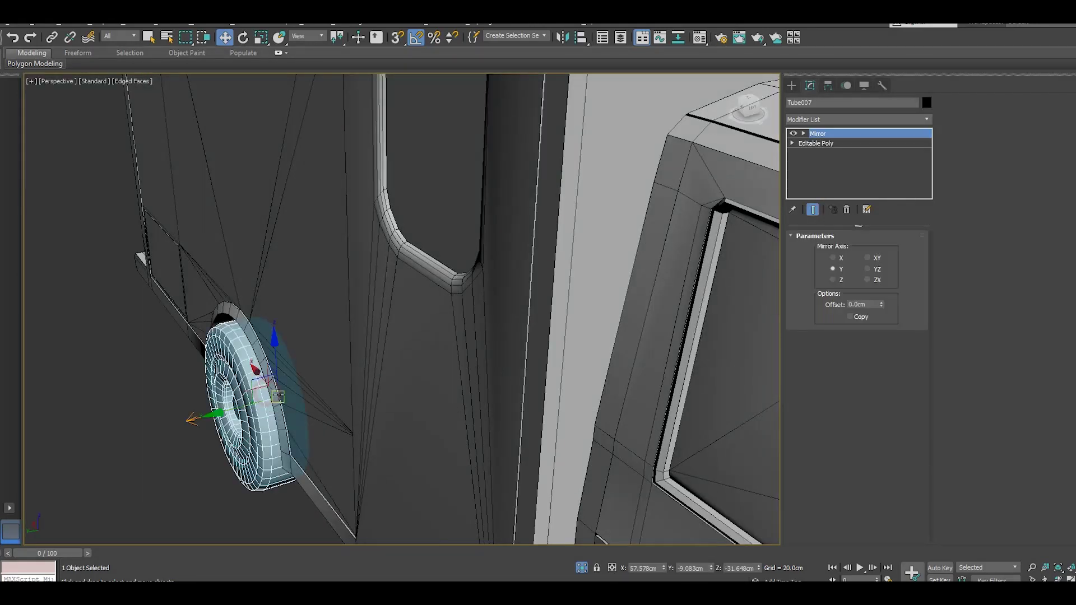
{"action": "mouse_move", "coordinate": [268, 394]}
{"action": "middle_mouse_down", "text": "alt"}
{"action": "mouse_move", "coordinate": [292, 359]}
{"action": "mouse_move", "coordinate": [302, 395]}
{"action": "middle_mouse_up", "text": "alt"}
{"action": "left_click", "coordinate": [302, 395], "text": "ctrl"}
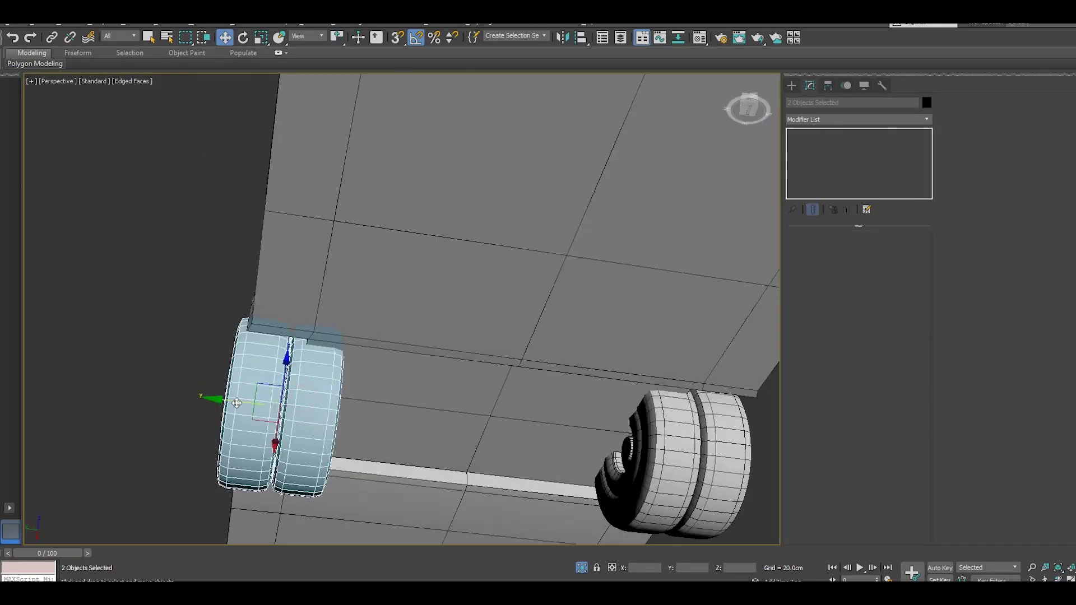
{"action": "left_click_drag", "start_coordinate": [244, 404], "coordinate": [256, 397]}
{"action": "scroll", "coordinate": [256, 397], "scroll_direction": "down", "scroll_amount": 6}
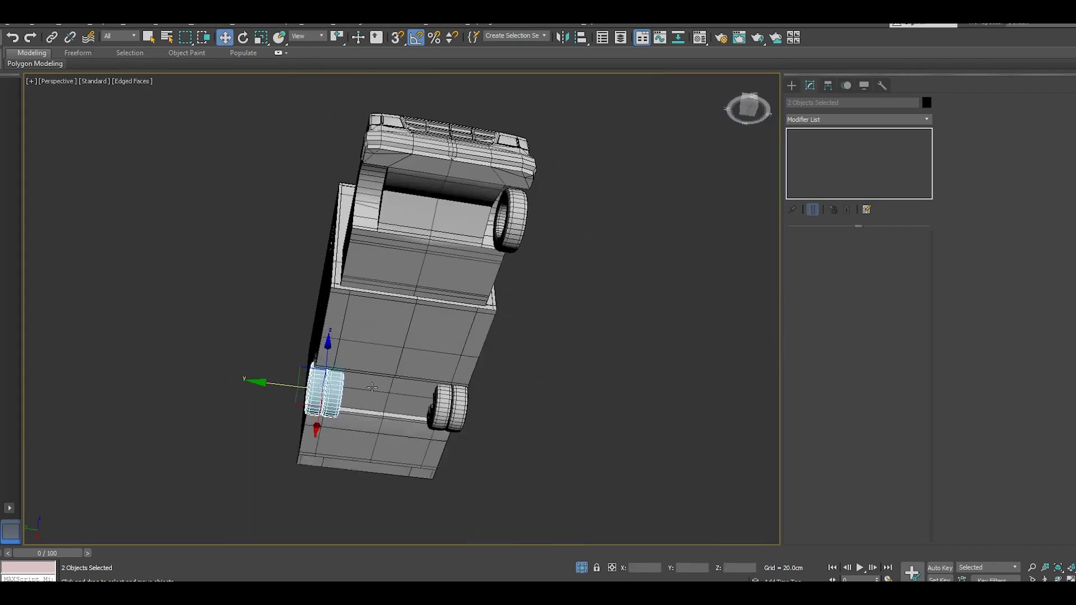
{"action": "middle_click_drag", "start_coordinate": [256, 397], "coordinate": [424, 431], "text": "alt"}
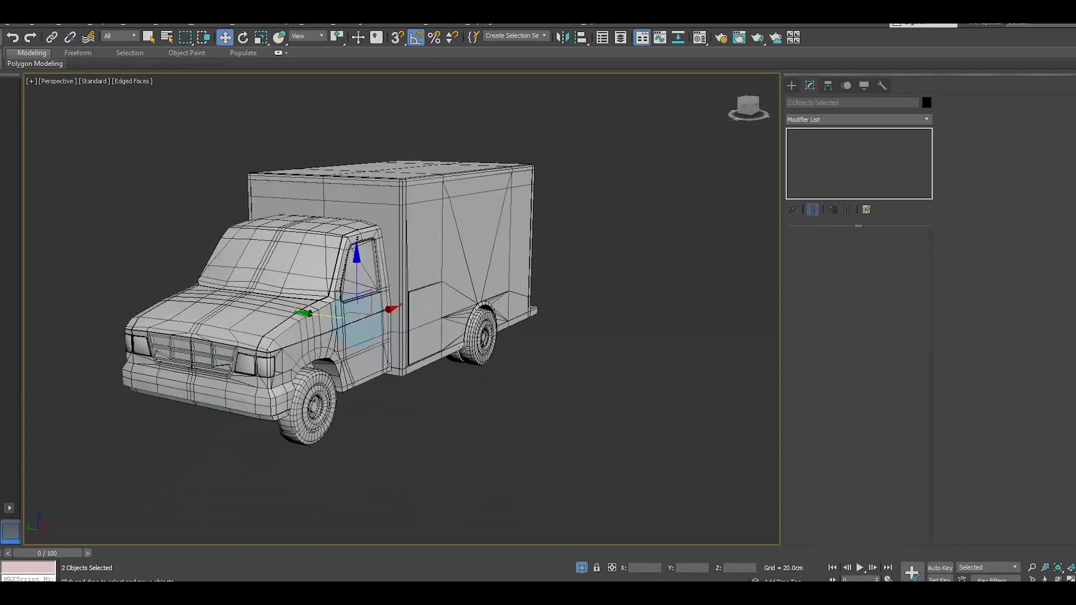
{"action": "left_click", "coordinate": [507, 418]}
{"action": "mouse_move", "coordinate": [347, 465]}
{"action": "middle_mouse_down"}
{"action": "mouse_move", "coordinate": [493, 347]}
{"action": "mouse_move", "coordinate": [541, 352]}
{"action": "middle_mouse_up"}
- Clone front wheel Tube008 out to the opposite side of the truck
{"action": "left_click", "coordinate": [577, 327]}
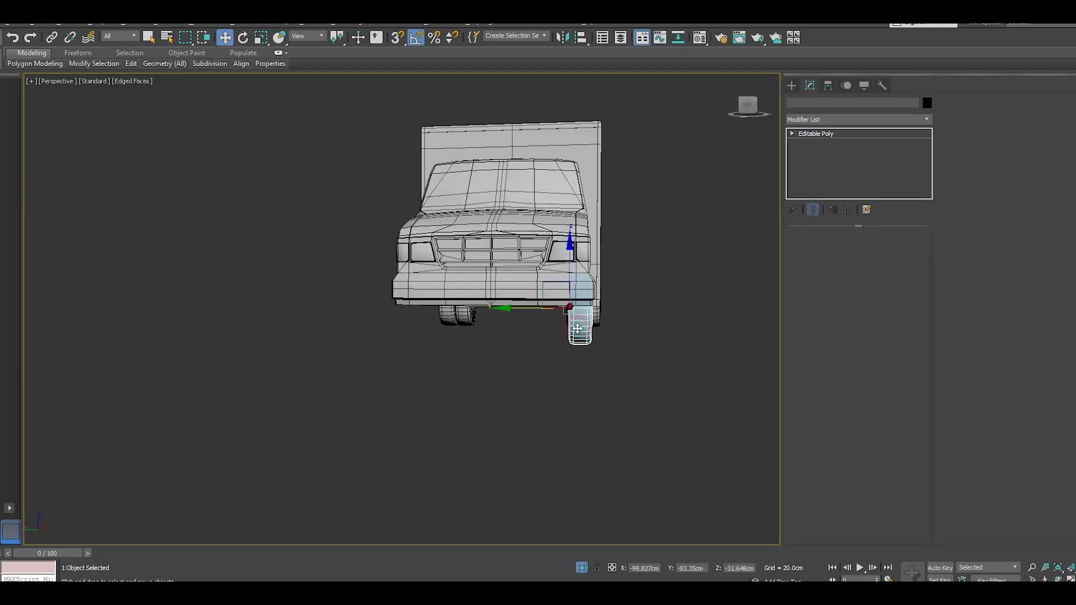
{"action": "left_click", "coordinate": [448, 314]}
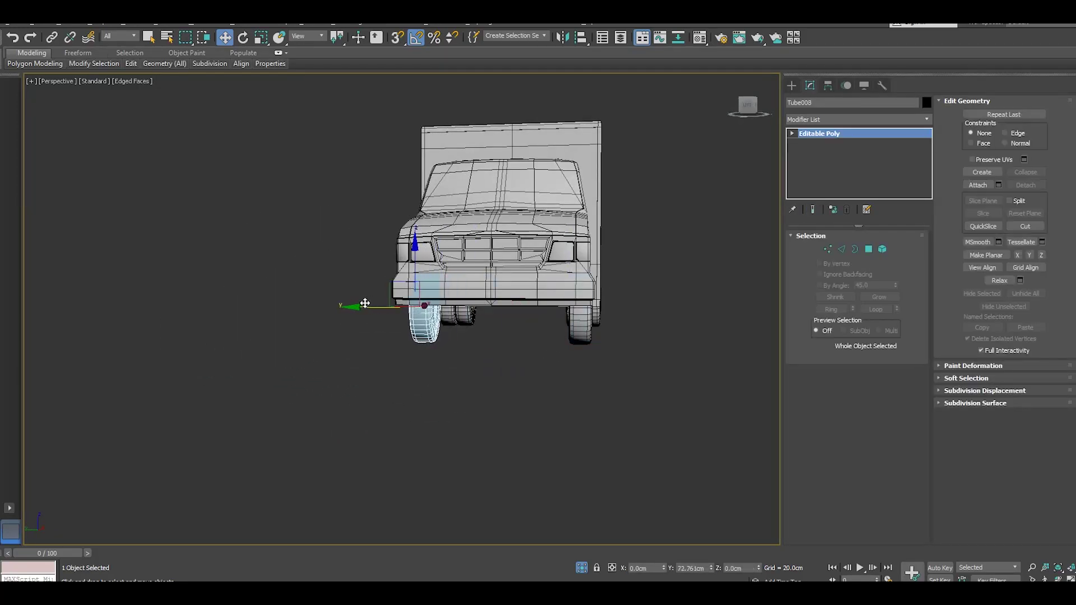
{"action": "left_click_drag", "start_coordinate": [392, 305], "coordinate": [361, 307], "text": "shift"}
{"action": "left_click", "coordinate": [543, 349]}
{"action": "middle_click_drag", "start_coordinate": [520, 367], "coordinate": [583, 365], "text": "alt"}
{"action": "scroll", "coordinate": [376, 300], "scroll_direction": "up", "scroll_amount": 2}
{"action": "scroll", "coordinate": [376, 300], "scroll_direction": "up", "scroll_amount": 3}
{"action": "middle_click_drag", "start_coordinate": [387, 308], "coordinate": [407, 292], "text": "alt"}
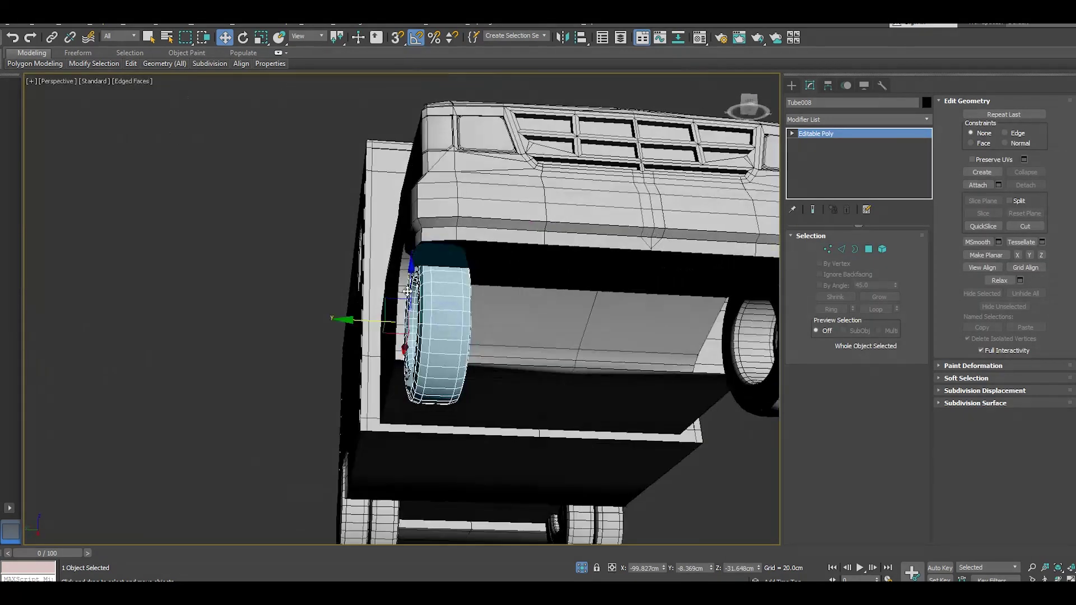
{"action": "left_click_drag", "start_coordinate": [367, 321], "coordinate": [363, 321]}
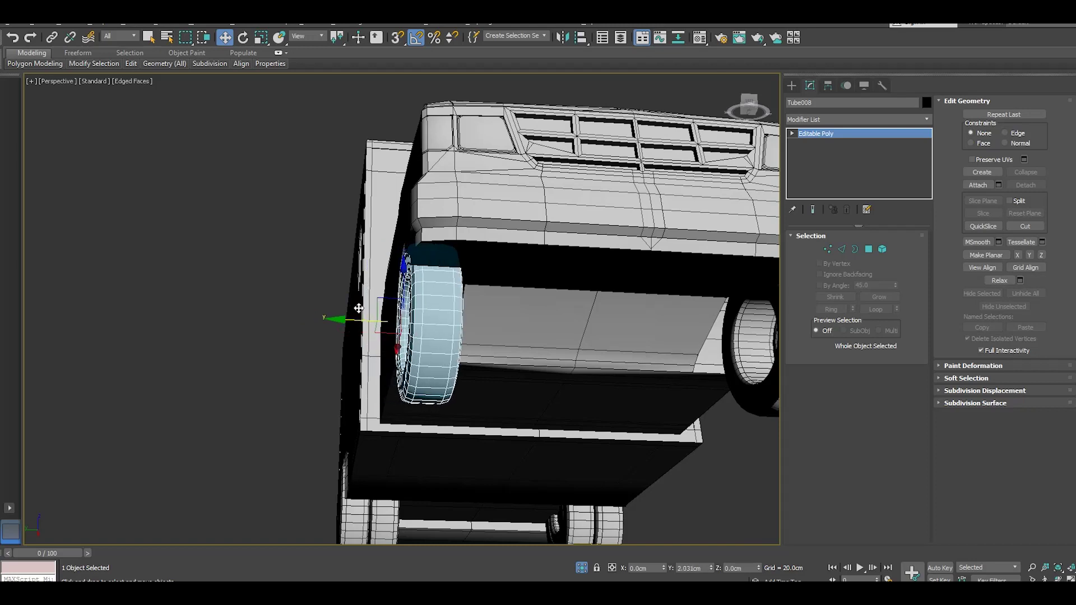
- Mirror the copied wheel across Y and nudge it into place under the front fender
{"action": "left_click", "coordinate": [563, 38]}
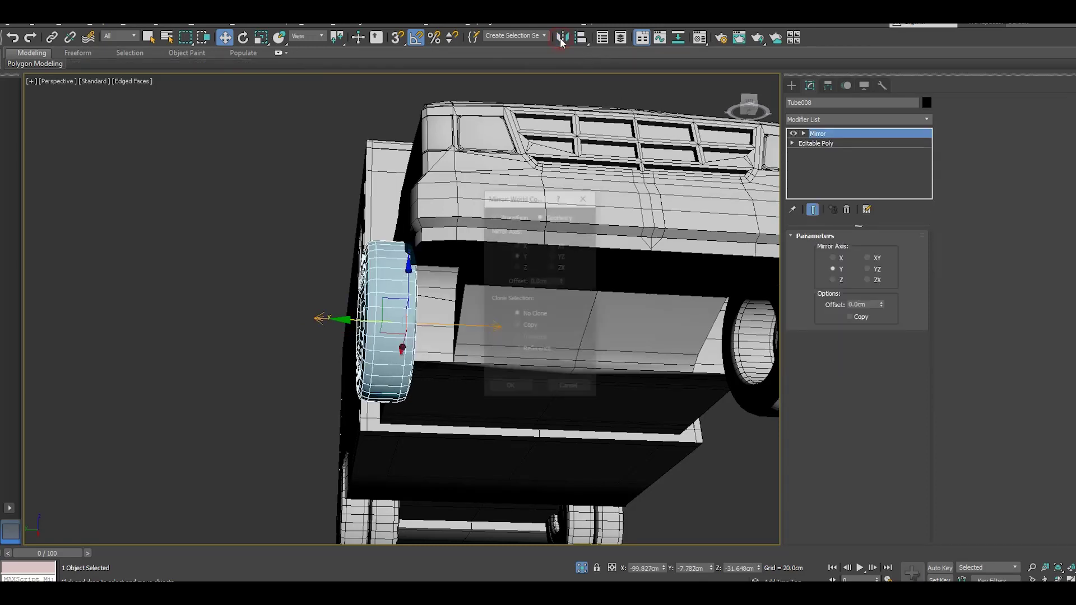
{"action": "left_click", "coordinate": [510, 390]}
{"action": "middle_click_drag", "start_coordinate": [479, 361], "coordinate": [492, 365], "text": "alt"}
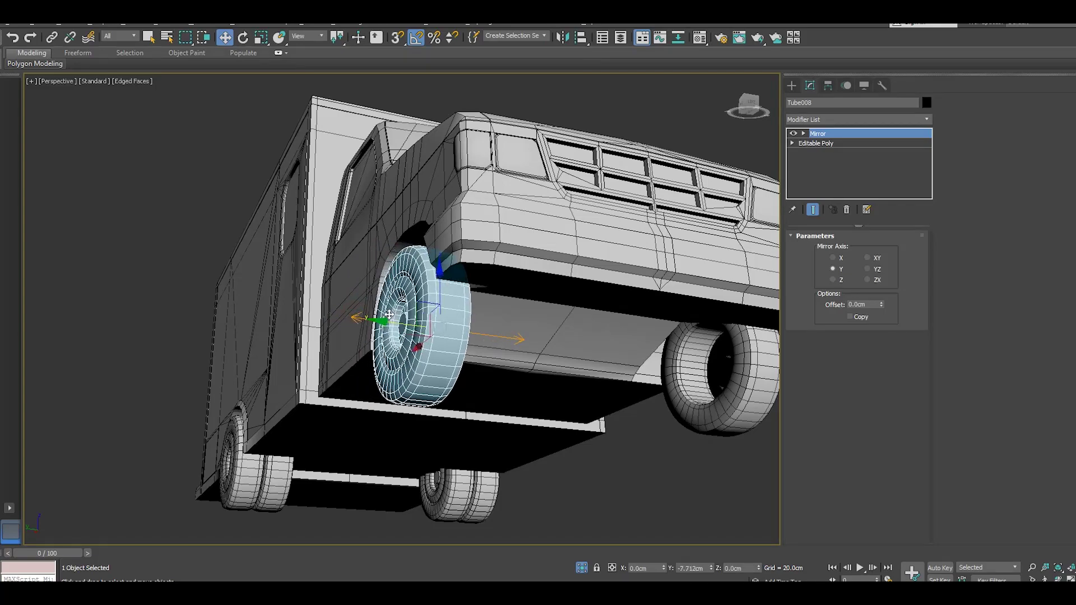
{"action": "mouse_move", "coordinate": [388, 315]}
{"action": "middle_mouse_down", "text": "alt"}
{"action": "mouse_move", "coordinate": [450, 388]}
{"action": "mouse_move", "coordinate": [445, 357]}
{"action": "mouse_move", "coordinate": [409, 384]}
{"action": "mouse_move", "coordinate": [456, 391]}
{"action": "mouse_move", "coordinate": [458, 425]}
{"action": "mouse_move", "coordinate": [437, 430]}
{"action": "middle_mouse_up", "text": "alt"}
{"action": "scroll", "coordinate": [450, 388], "scroll_direction": "down", "scroll_amount": 3}
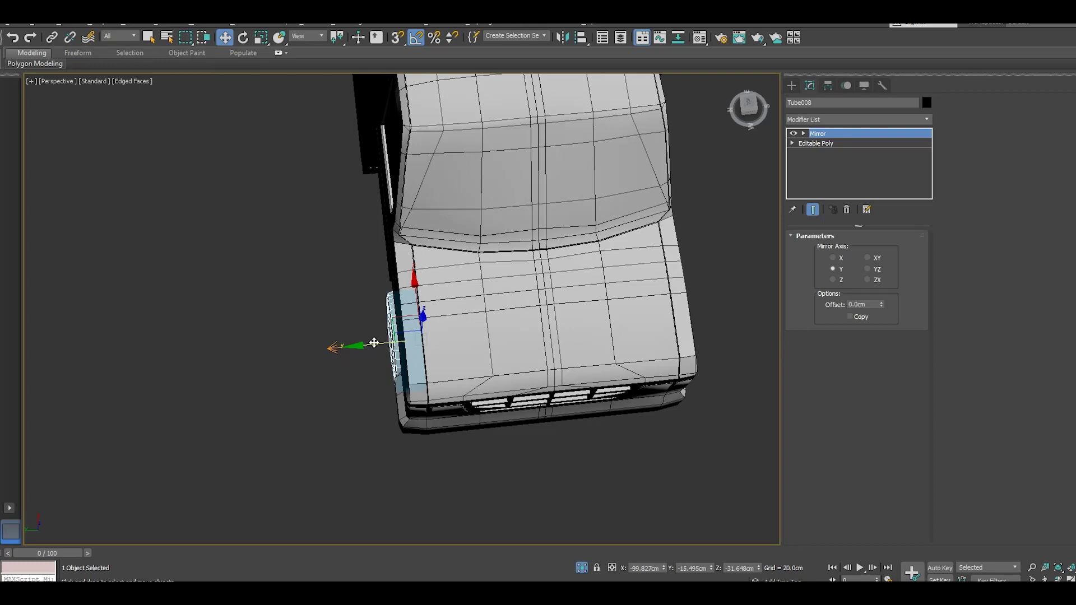
{"action": "left_click_drag", "start_coordinate": [372, 344], "coordinate": [372, 343]}
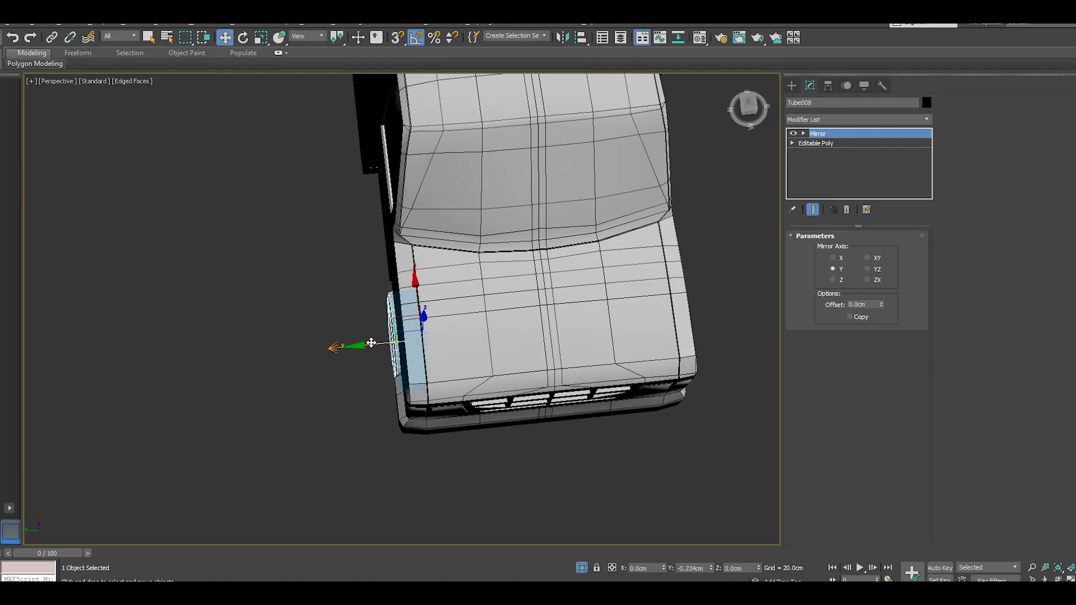
{"action": "scroll", "coordinate": [372, 342], "scroll_direction": "down", "scroll_amount": 3}
{"action": "middle_click_drag", "start_coordinate": [372, 343], "coordinate": [442, 380], "text": "alt"}
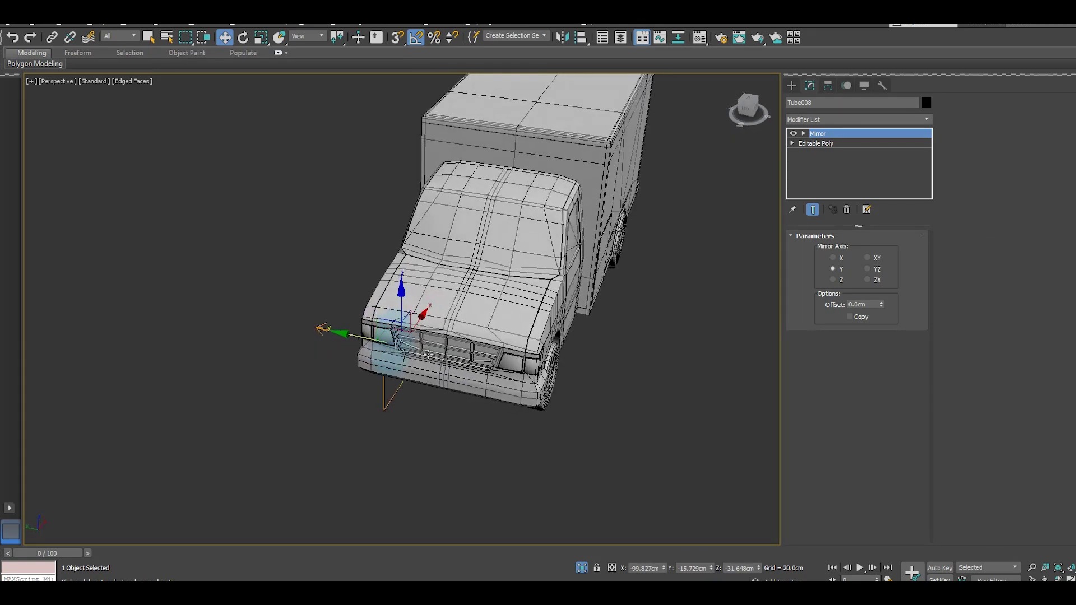
{"action": "left_click", "coordinate": [445, 441]}
{"action": "scroll", "coordinate": [444, 441], "scroll_direction": "down", "scroll_amount": 2}
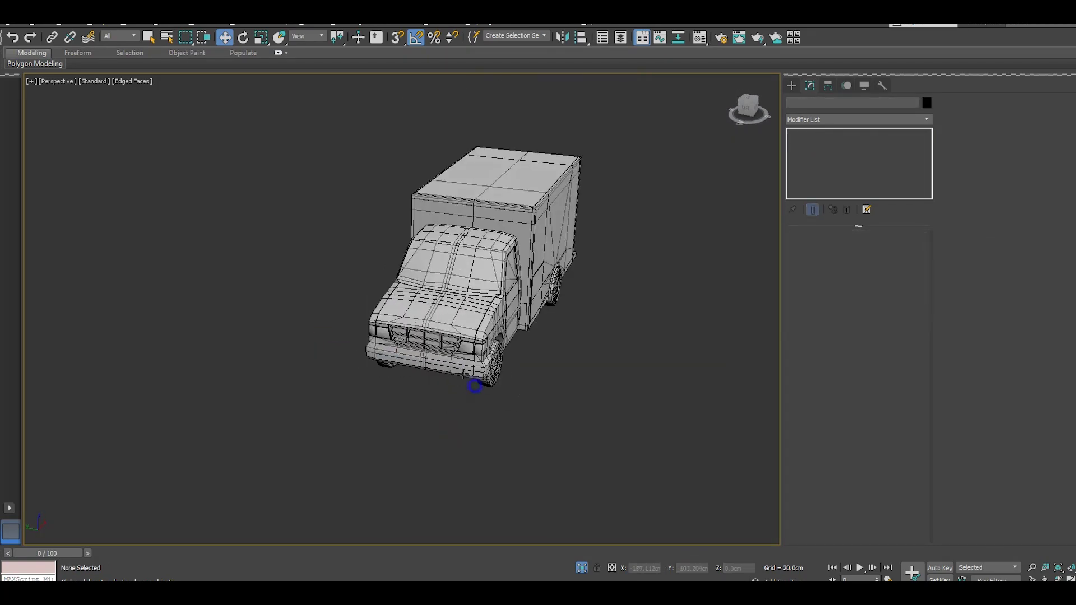
- Orbit and zoom the Perspective view to a side three-quarter view of the finished ambulance
{"action": "mouse_move", "coordinate": [444, 441]}
{"action": "middle_mouse_down", "text": "alt"}
{"action": "mouse_move", "coordinate": [447, 364]}
{"action": "mouse_move", "coordinate": [420, 329]}
{"action": "mouse_move", "coordinate": [426, 311]}
{"action": "middle_mouse_up", "text": "alt"}
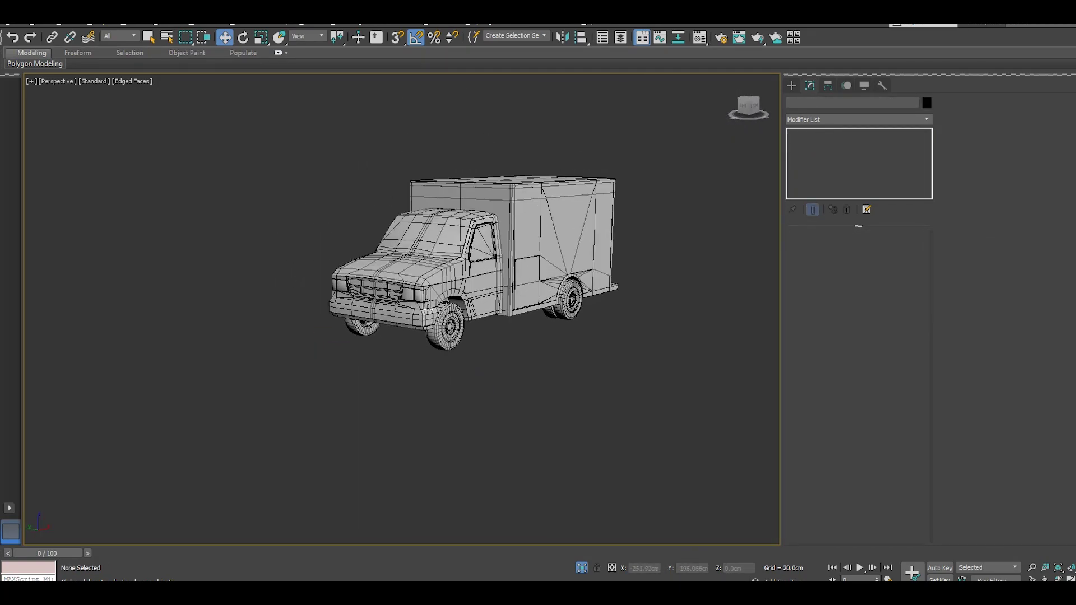
{"action": "scroll", "coordinate": [426, 295], "scroll_direction": "up", "scroll_amount": 2}
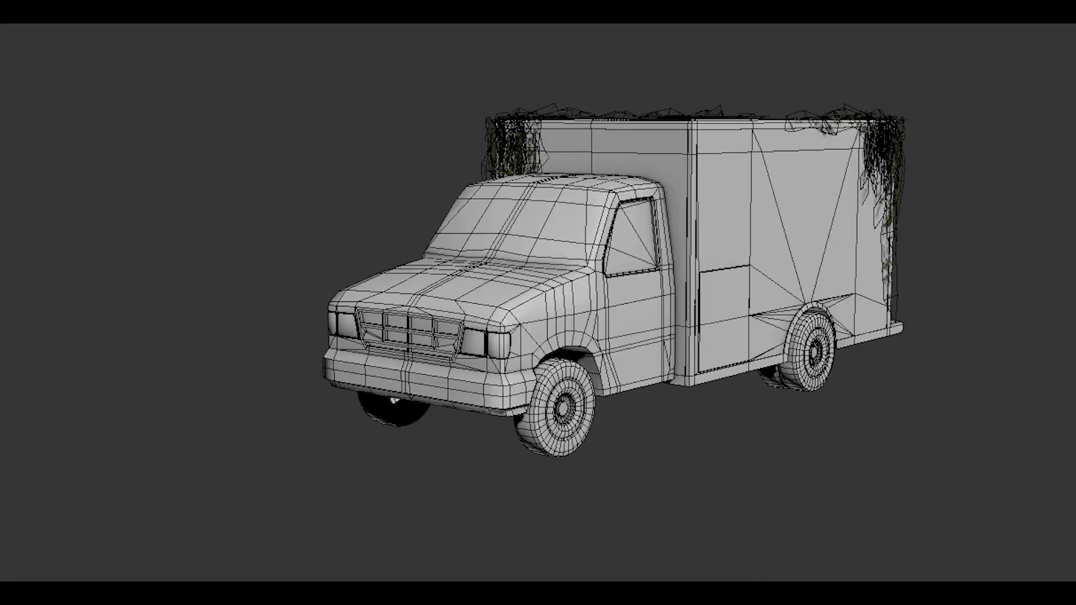